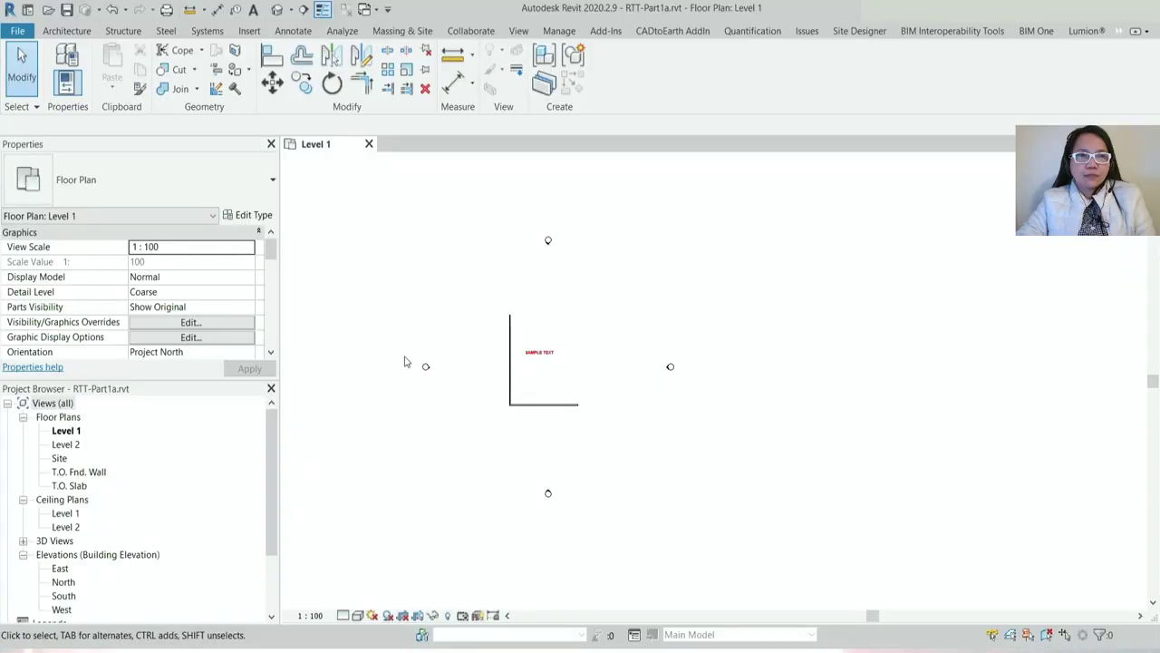
Expand Groups > Model in the Project Browser and select the Sample Text model group
scroll(404, 360, "up", 2)
scroll(444, 361, "up", 1)
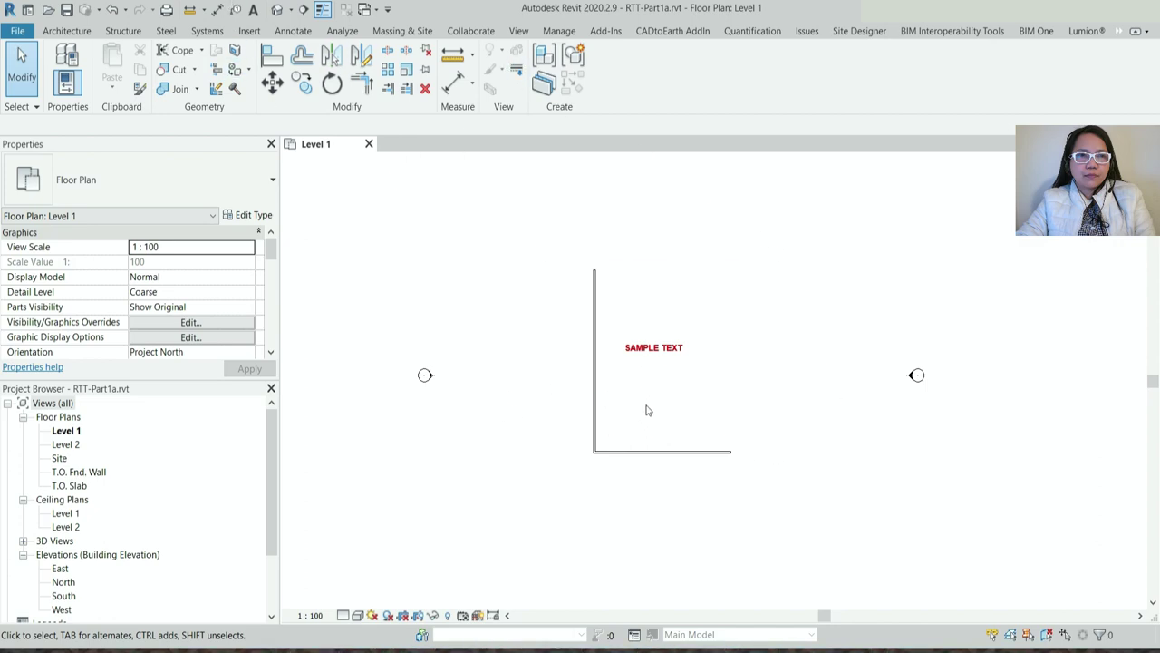
scroll(407, 350, "down", 2)
scroll(635, 371, "up", 1)
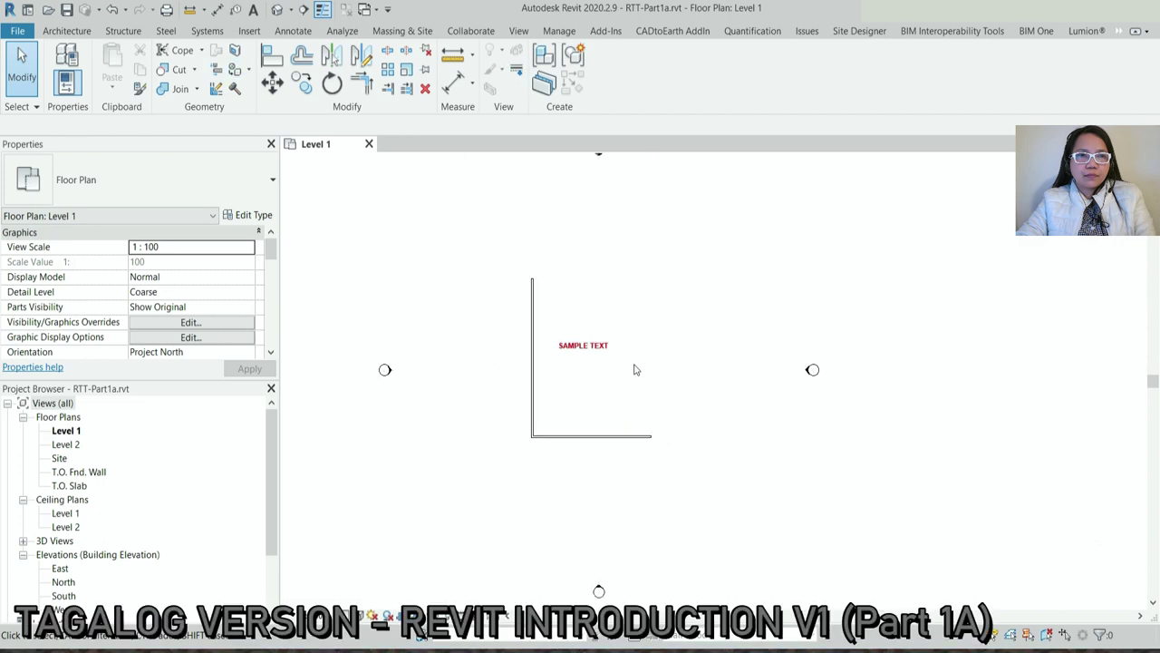
left_click(701, 462)
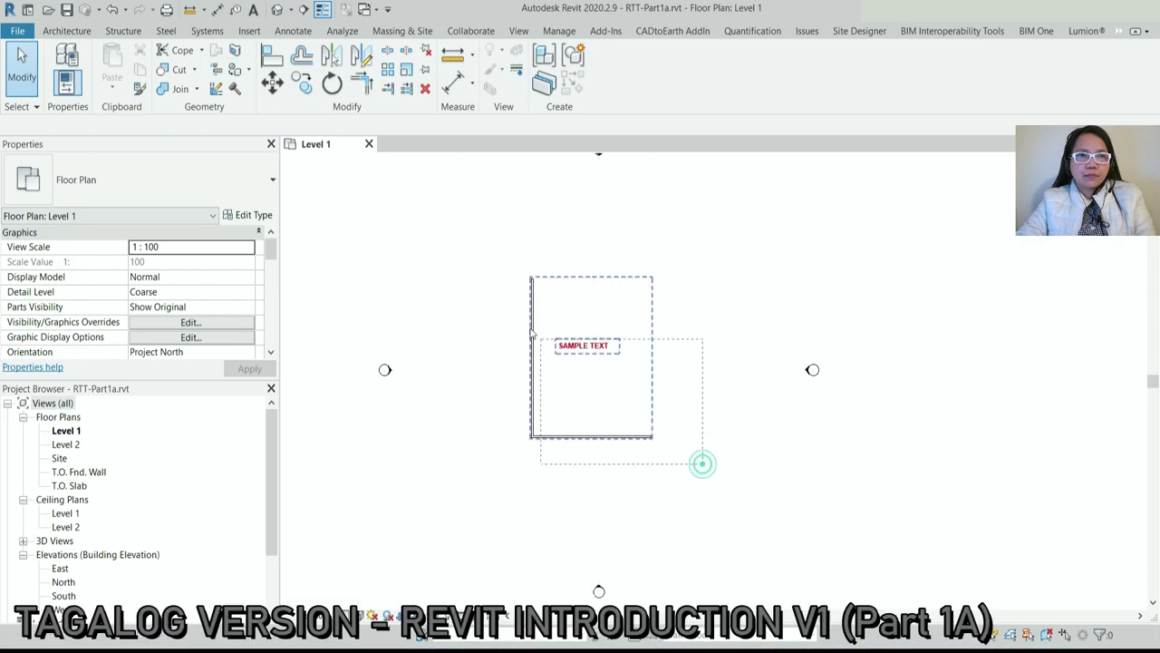
left_click(580, 440)
left_click(20, 559)
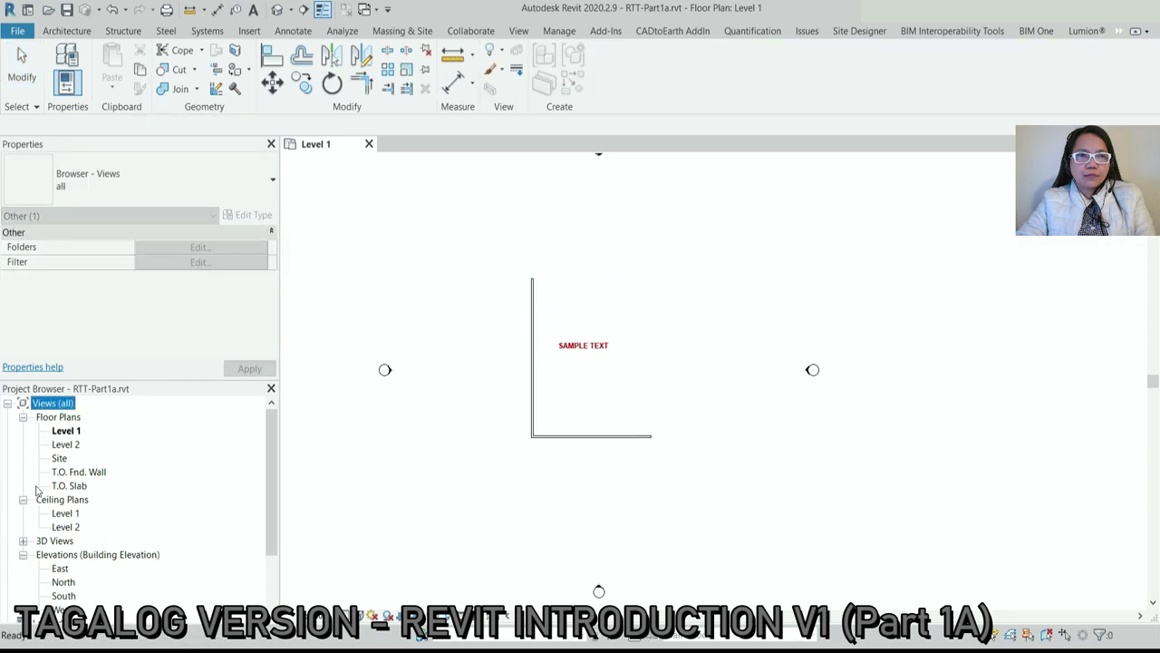
scroll(27, 571, "down", 2)
left_click(7, 596)
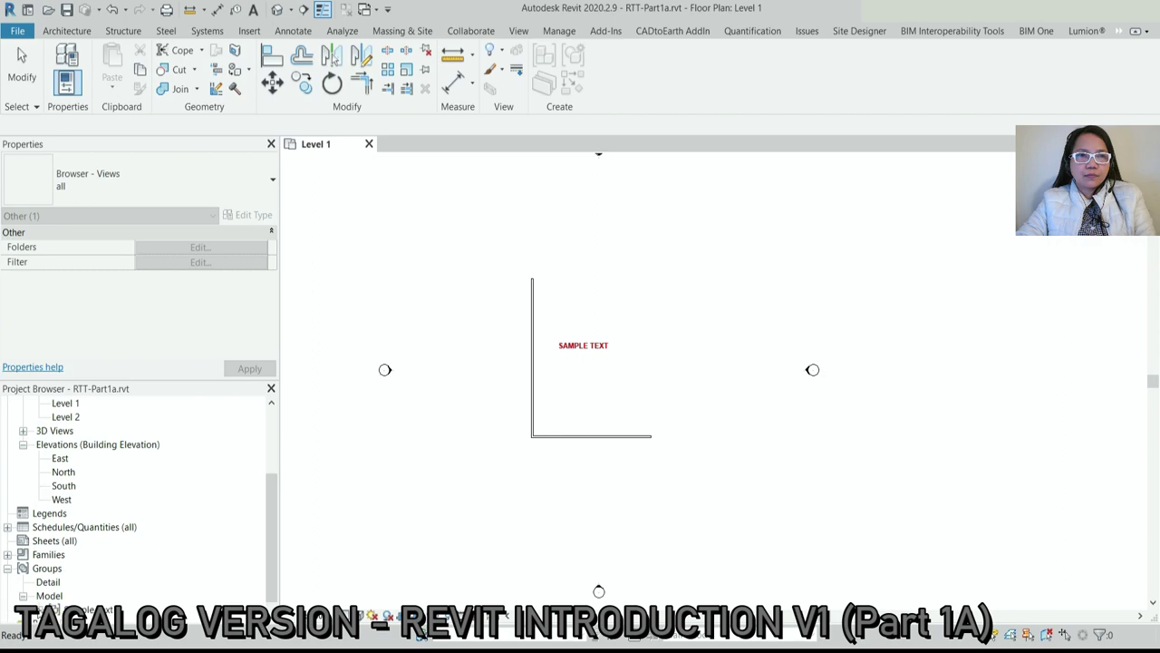
scroll(91, 589, "down", 1)
left_click(90, 596)
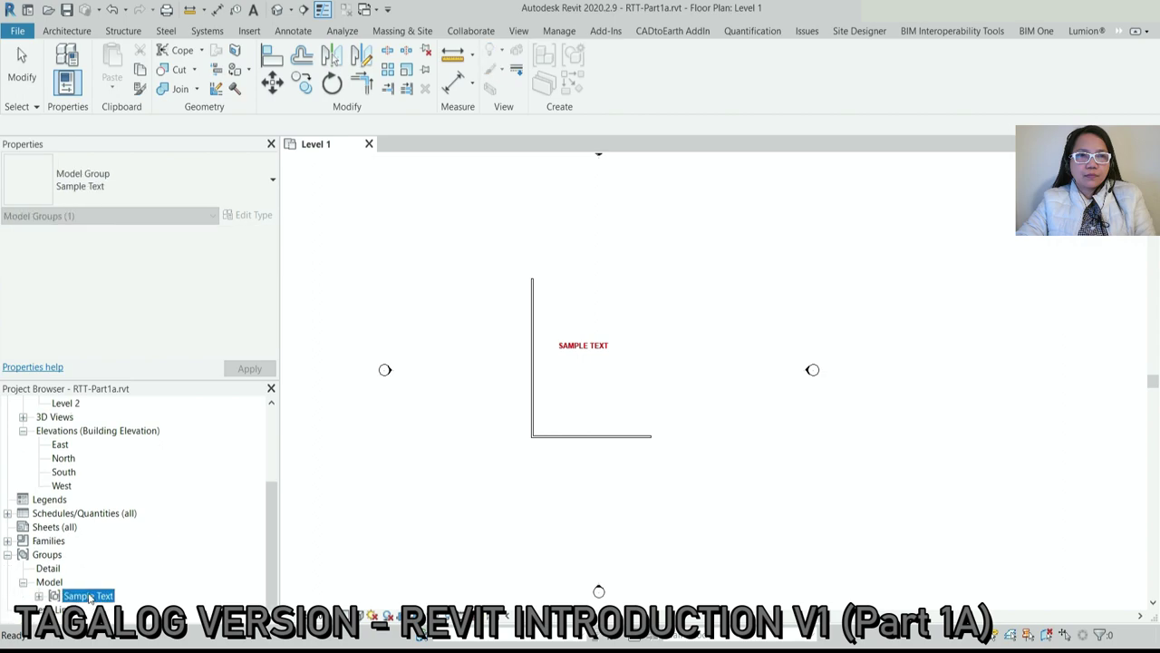
Create a new instance of the Sample Text group, placed to the right of the others
right_click(90, 596)
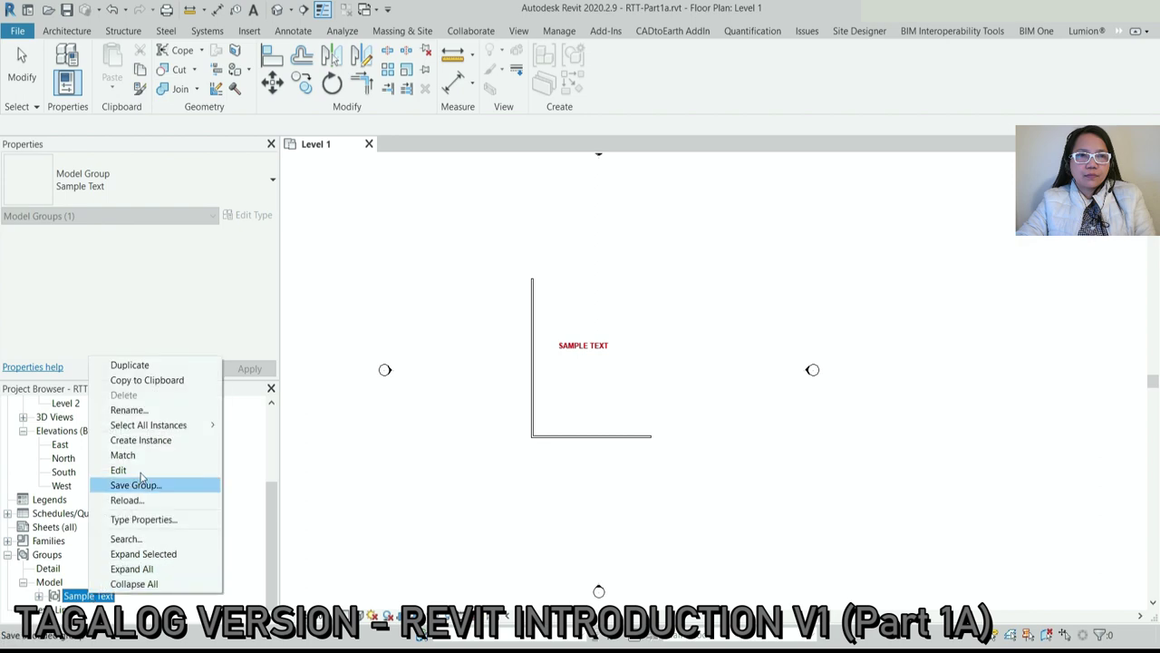
mouse_move(143, 434)
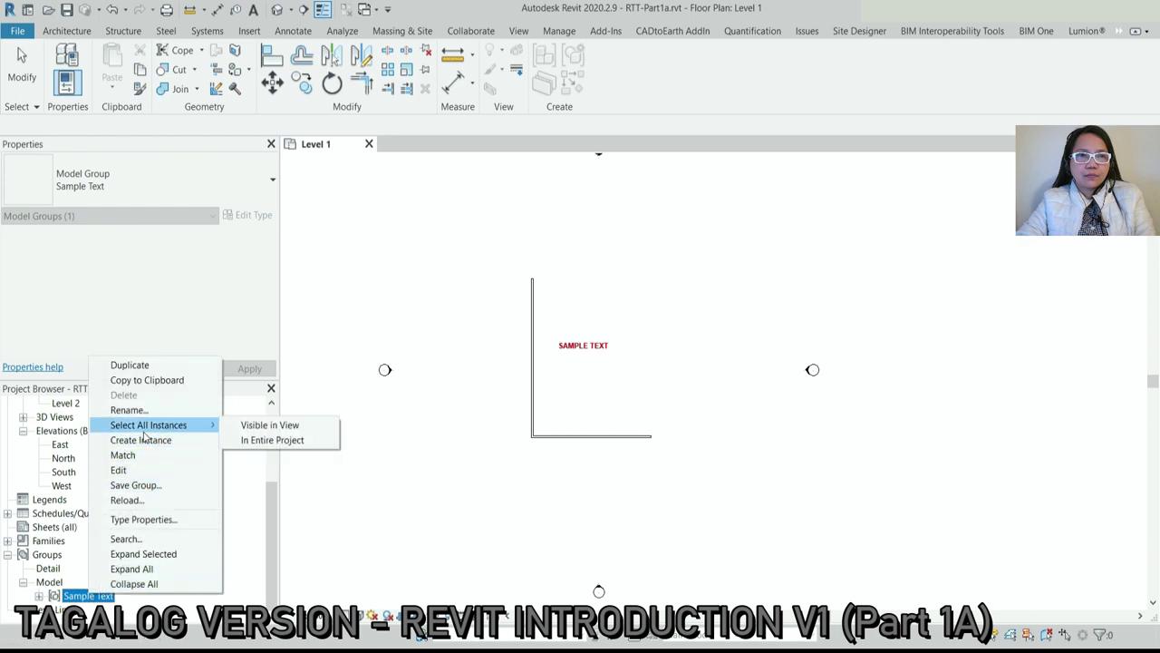
left_click(141, 439)
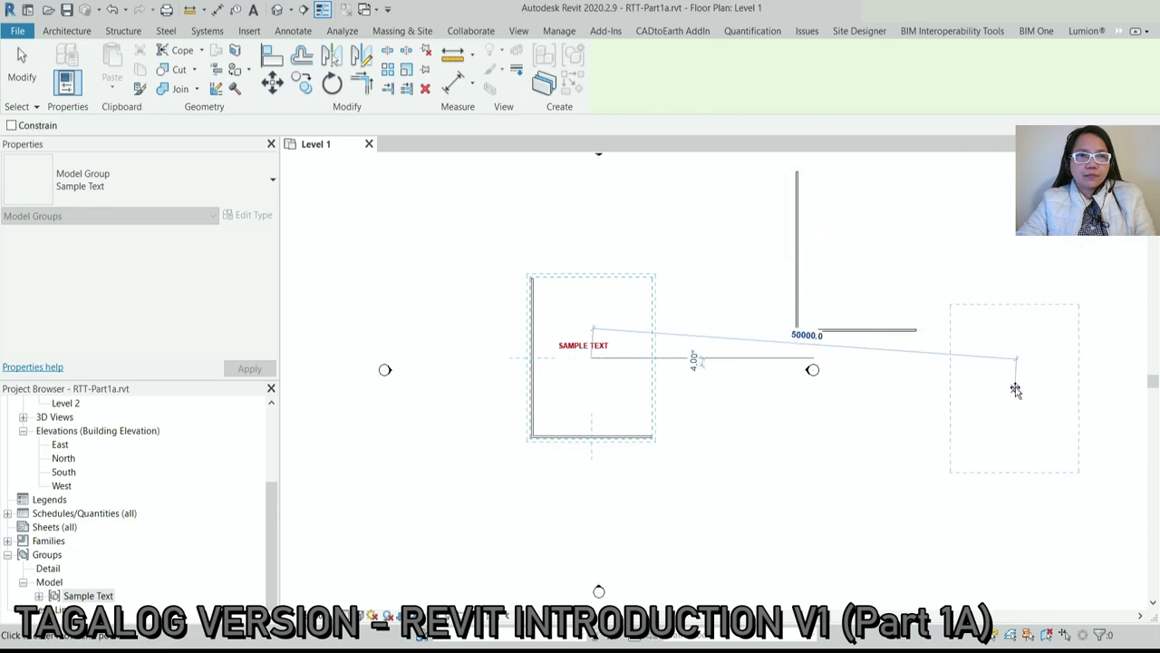
left_click(1031, 370)
left_click(893, 367)
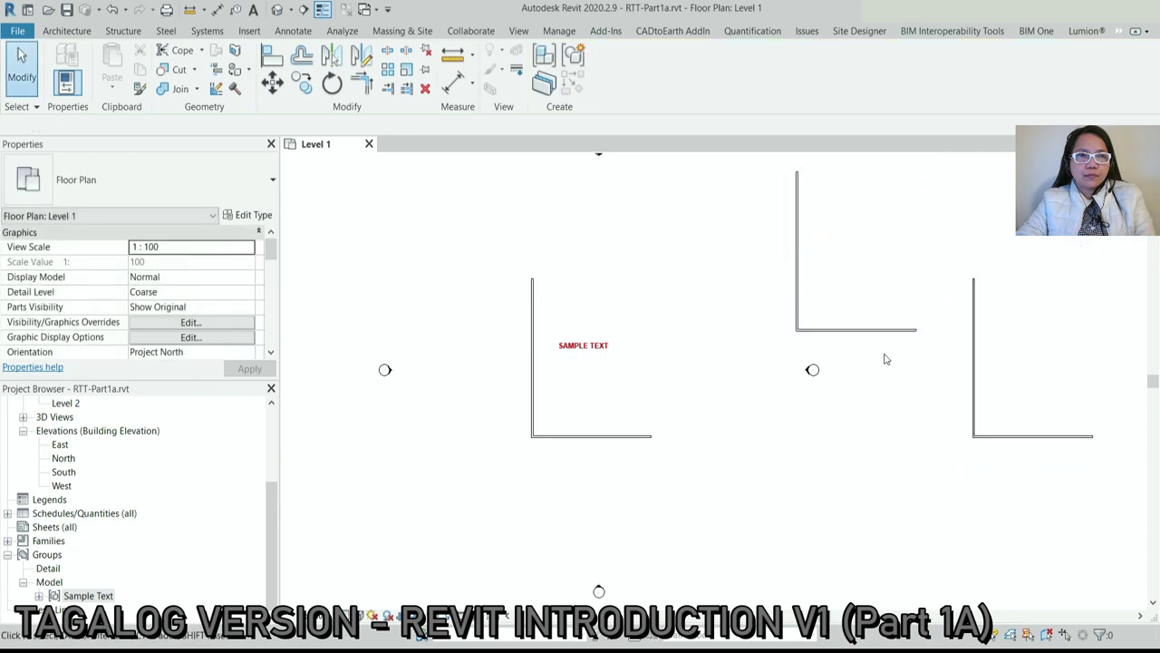
Select the Sample Text group in the plan and enter Edit Group mode
left_click(877, 334)
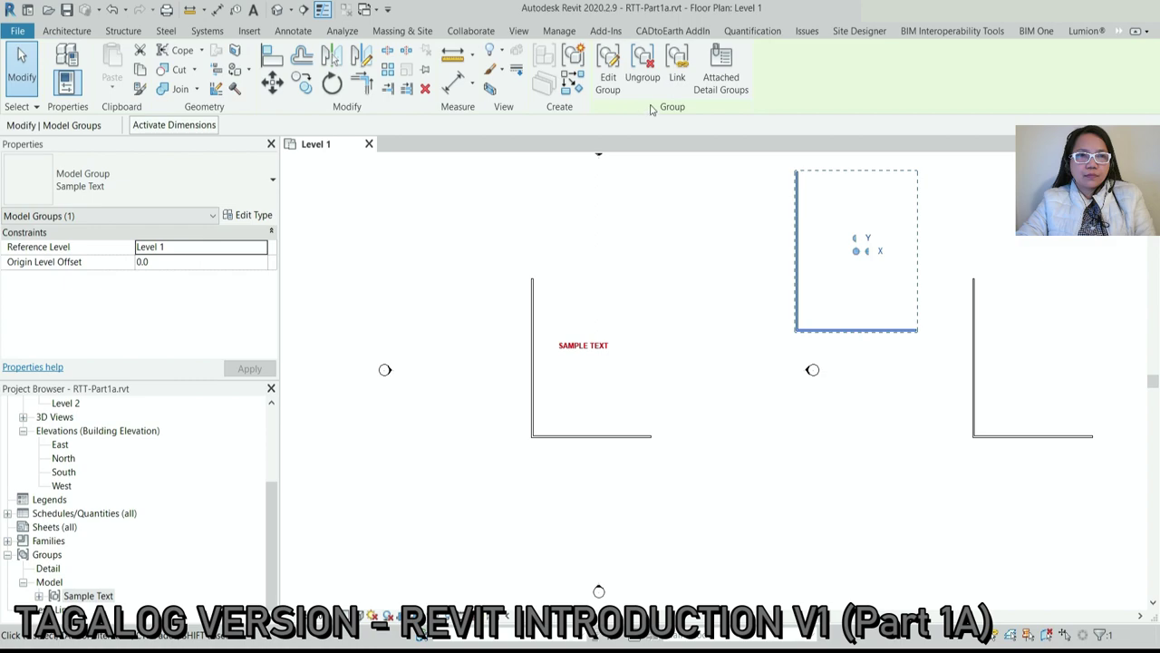
left_click(52, 597)
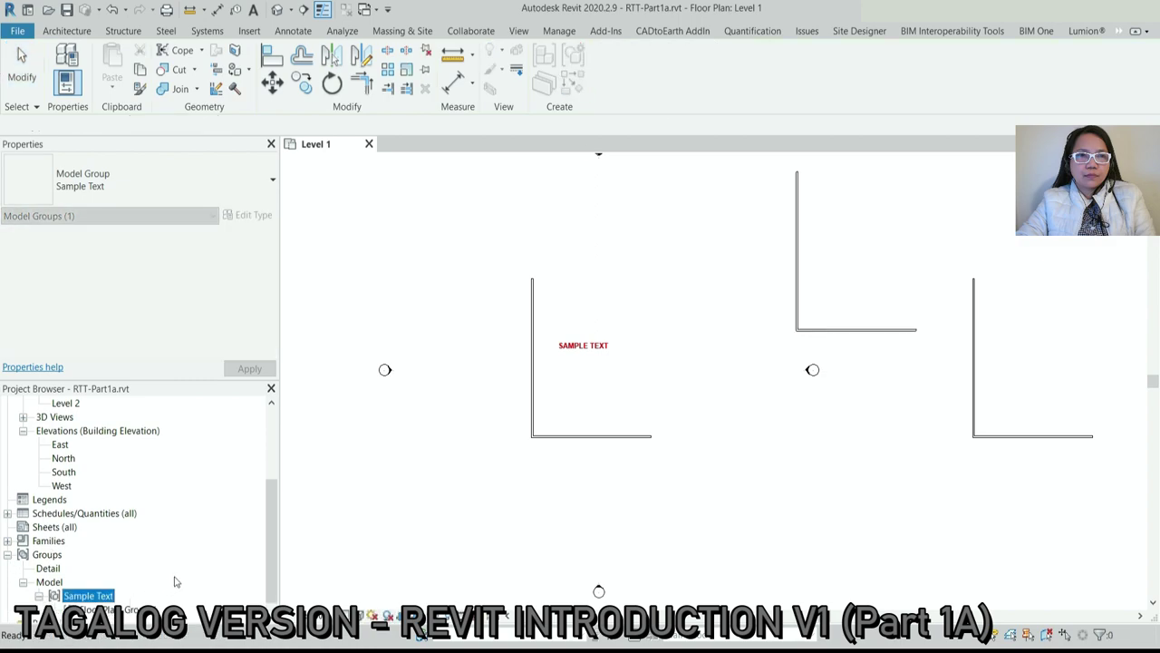
left_click(857, 257)
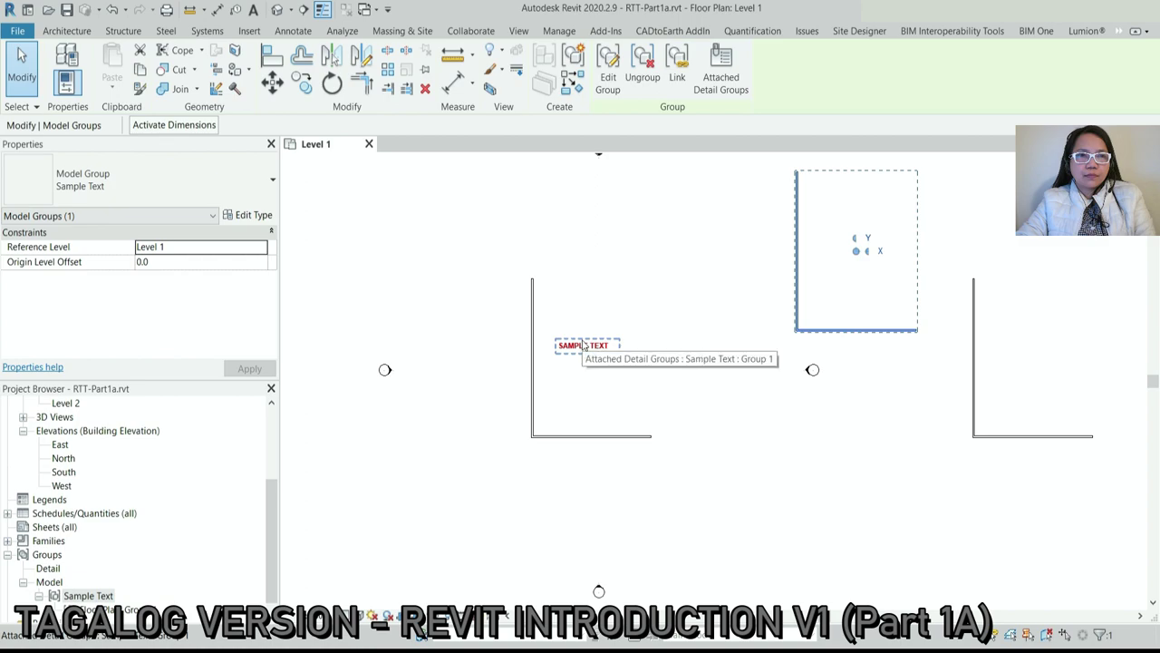
left_click(607, 68)
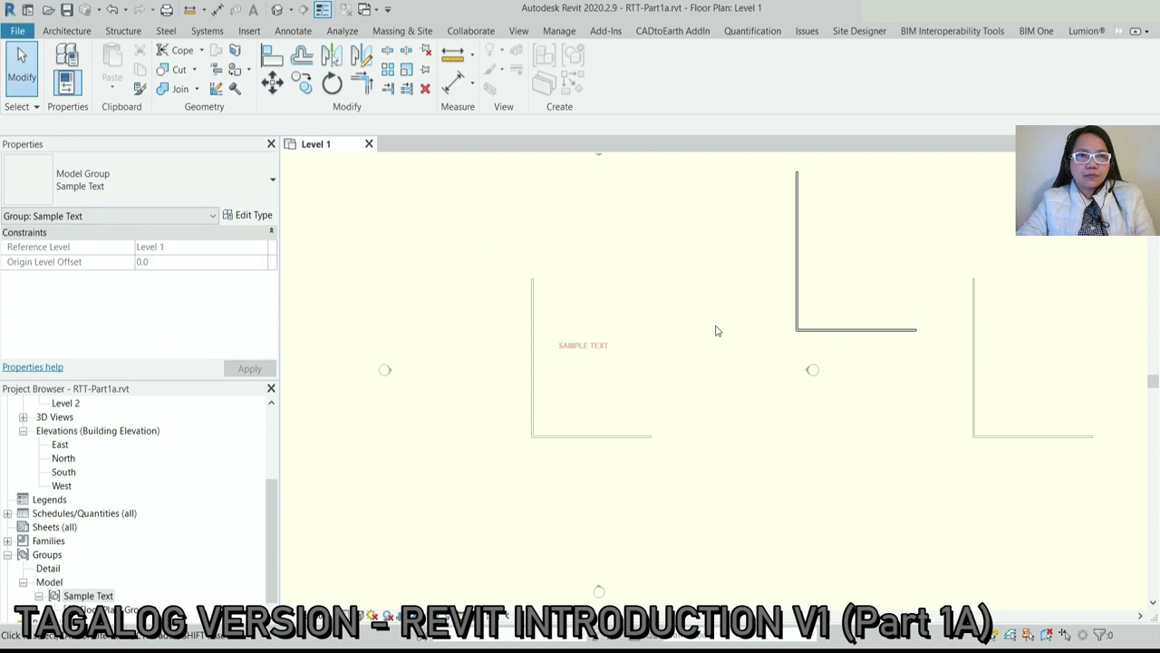
Finish the group edit and detach the original SAMPLE TEXT label from its model group
left_click(720, 225)
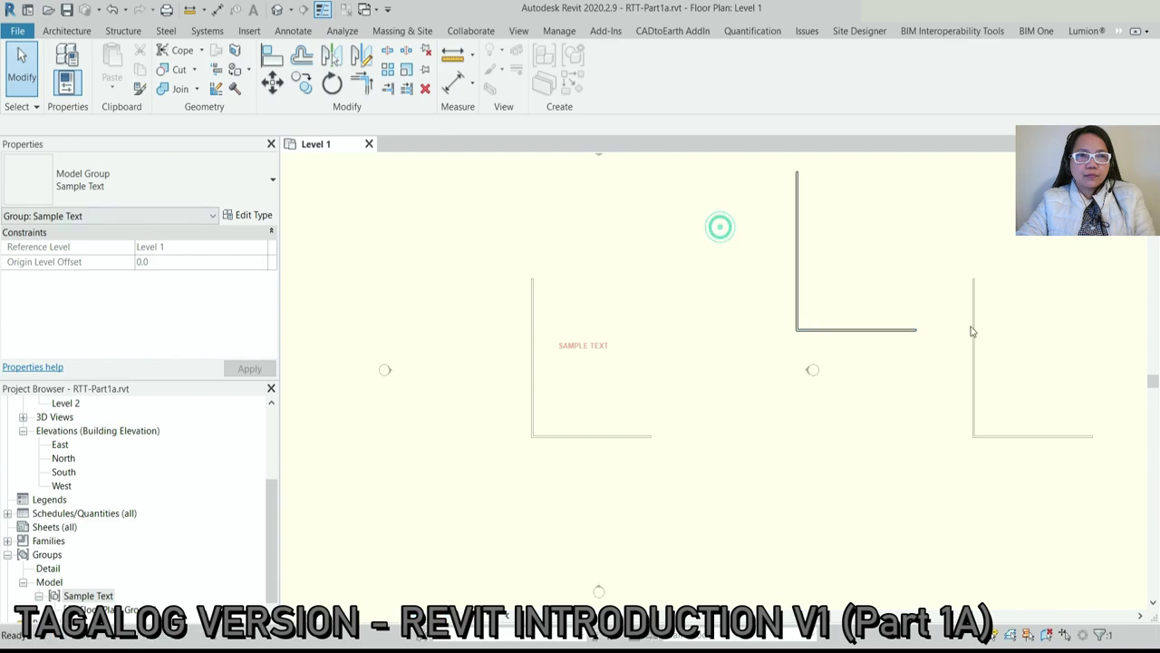
left_click(689, 290)
left_click(615, 345)
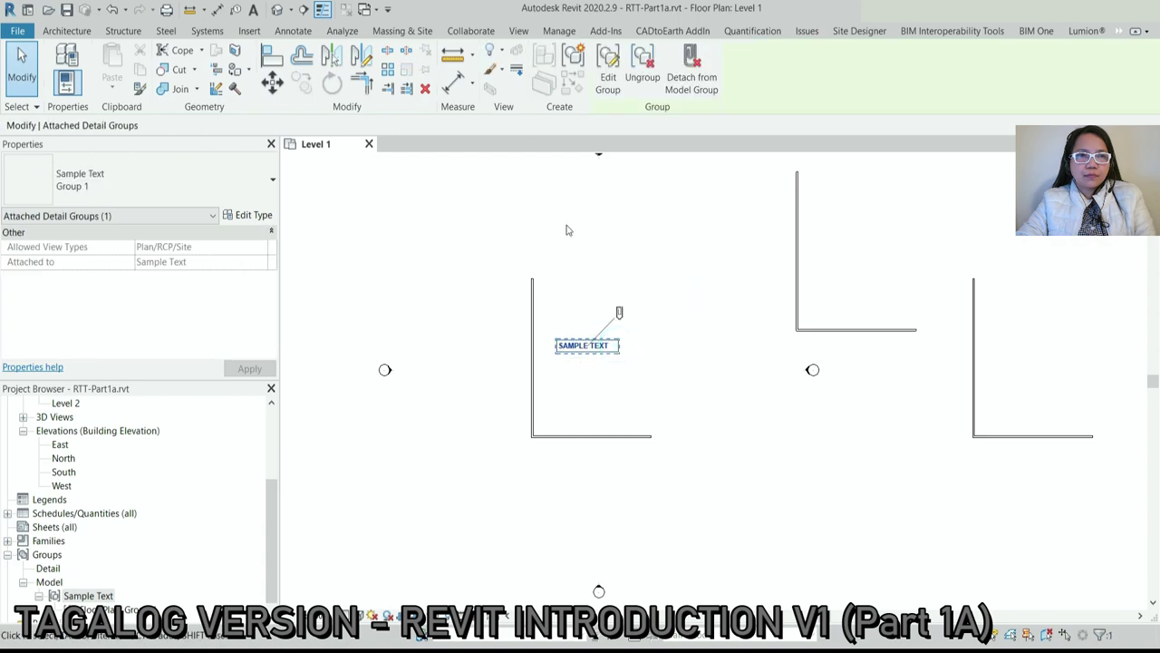
left_click(691, 72)
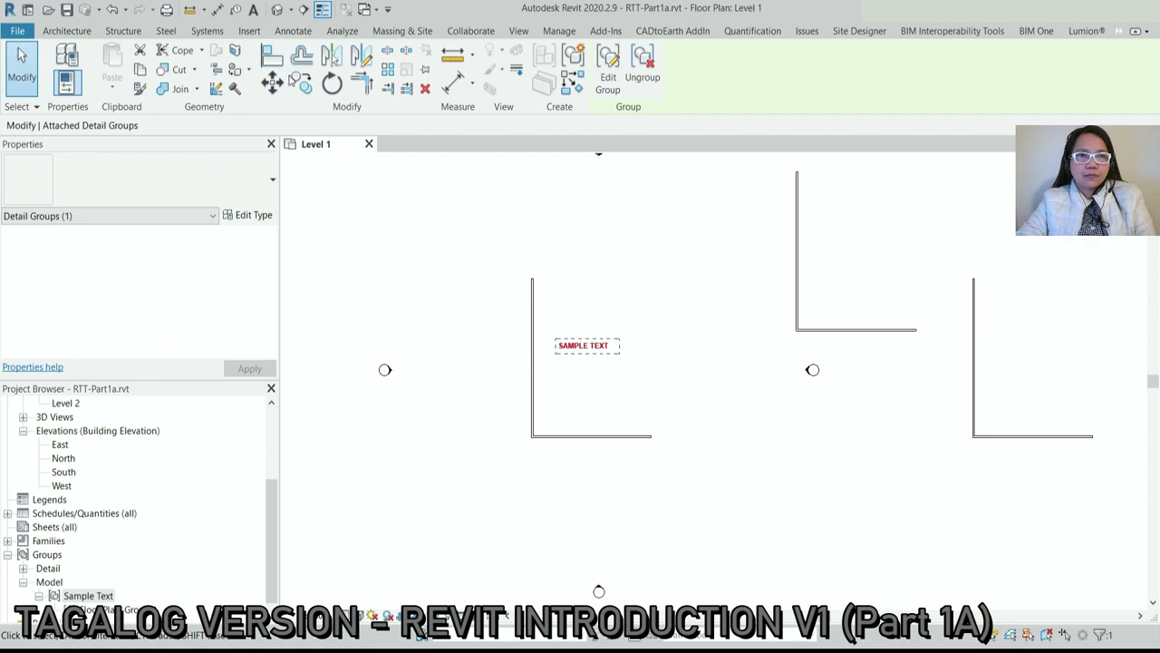
Cancel the Move and Text tools with Esc, leaving the SAMPLE TEXT label in place
left_click(302, 81)
left_click(563, 344)
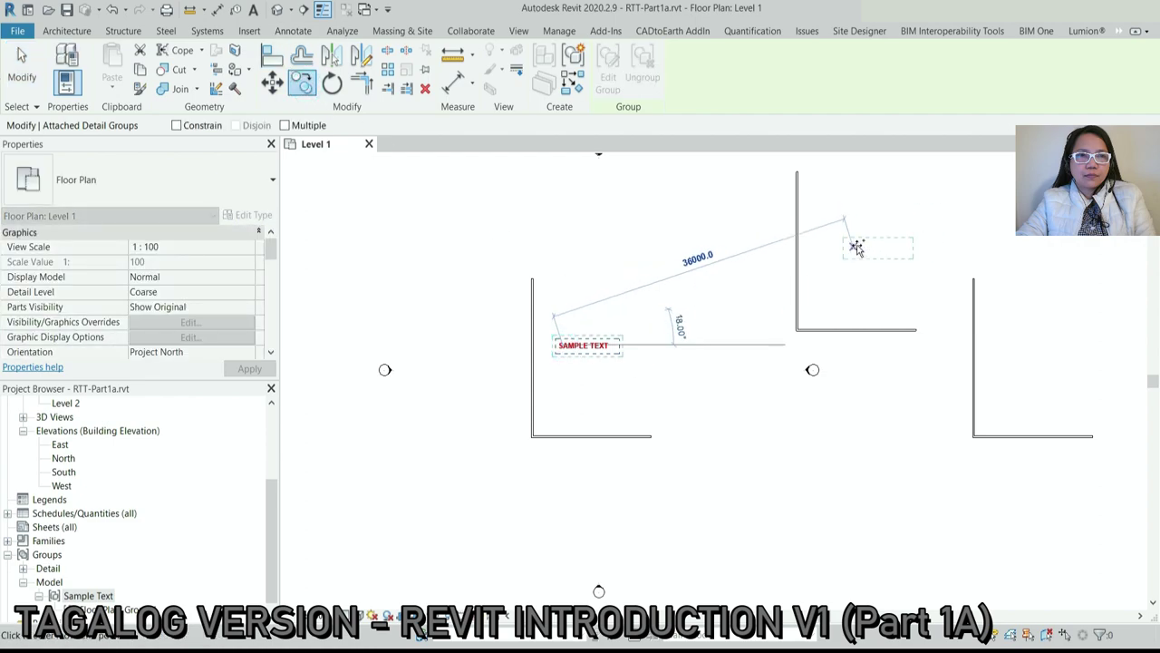
key("Escape")
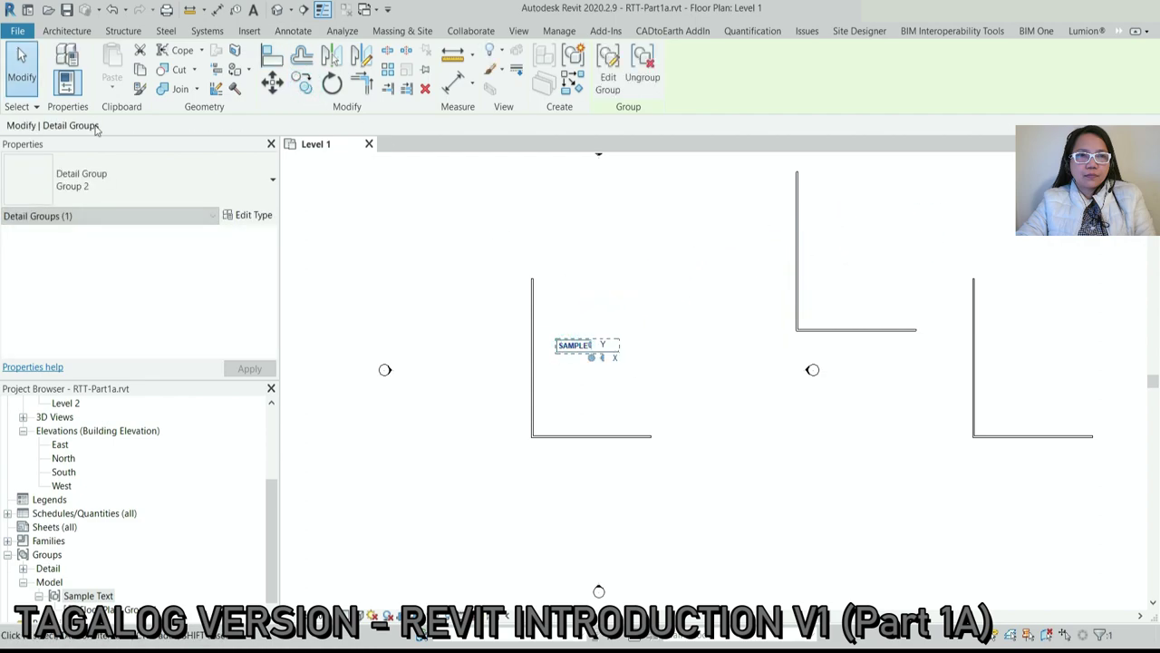
left_click(253, 10)
key("Escape")
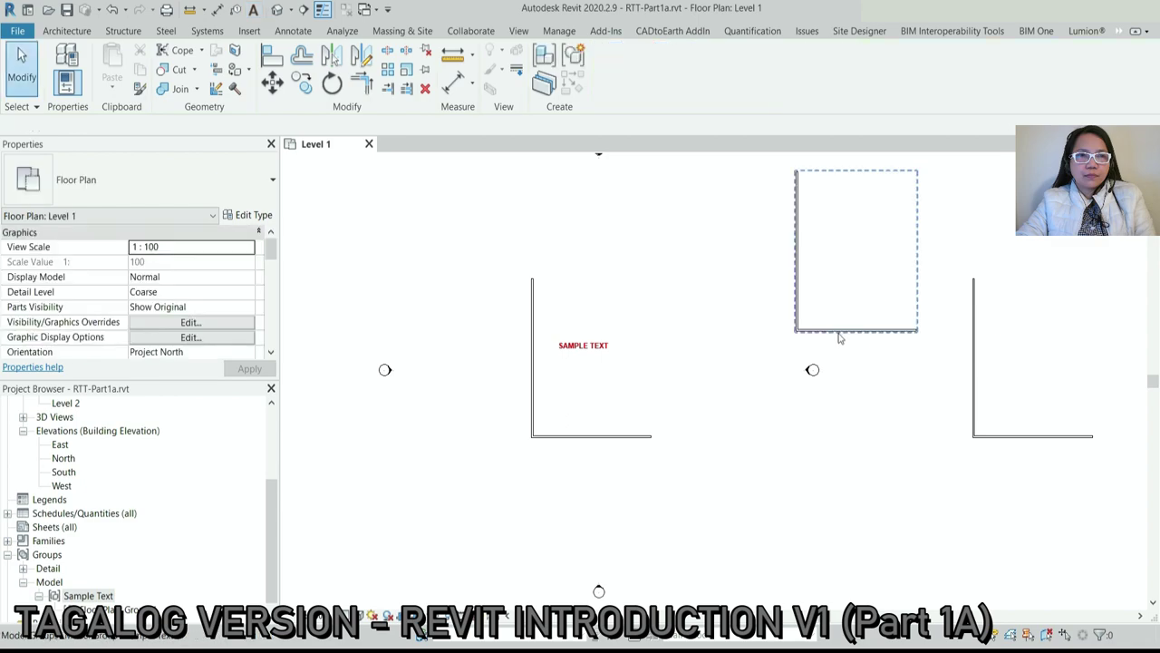
Check the upper-right and right-hand Sample Text copies by selecting and deselecting them
left_click(836, 331)
left_click(953, 362)
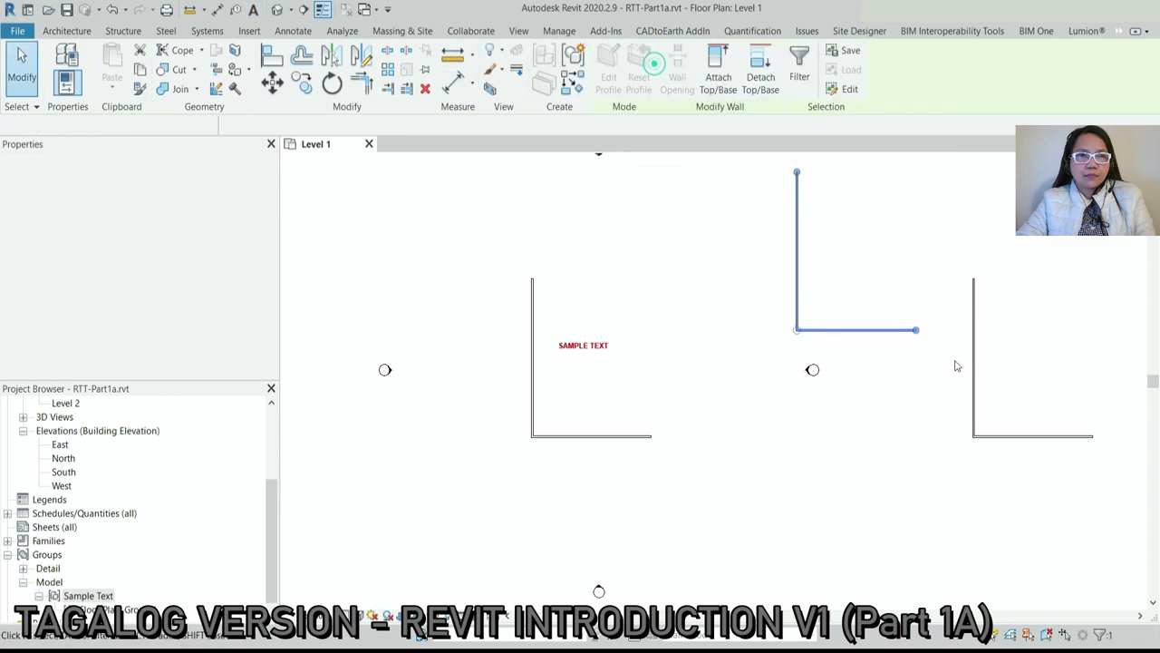
left_click(997, 444)
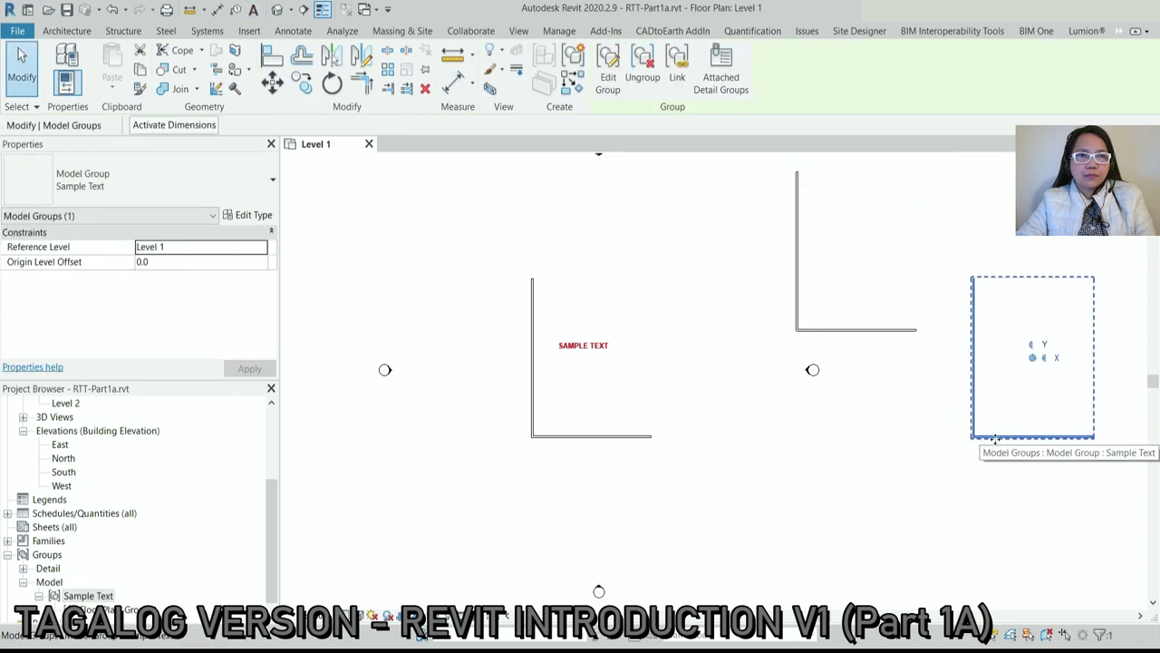
left_click(798, 493)
scroll(816, 462, "down", 1)
scroll(917, 353, "up", 3)
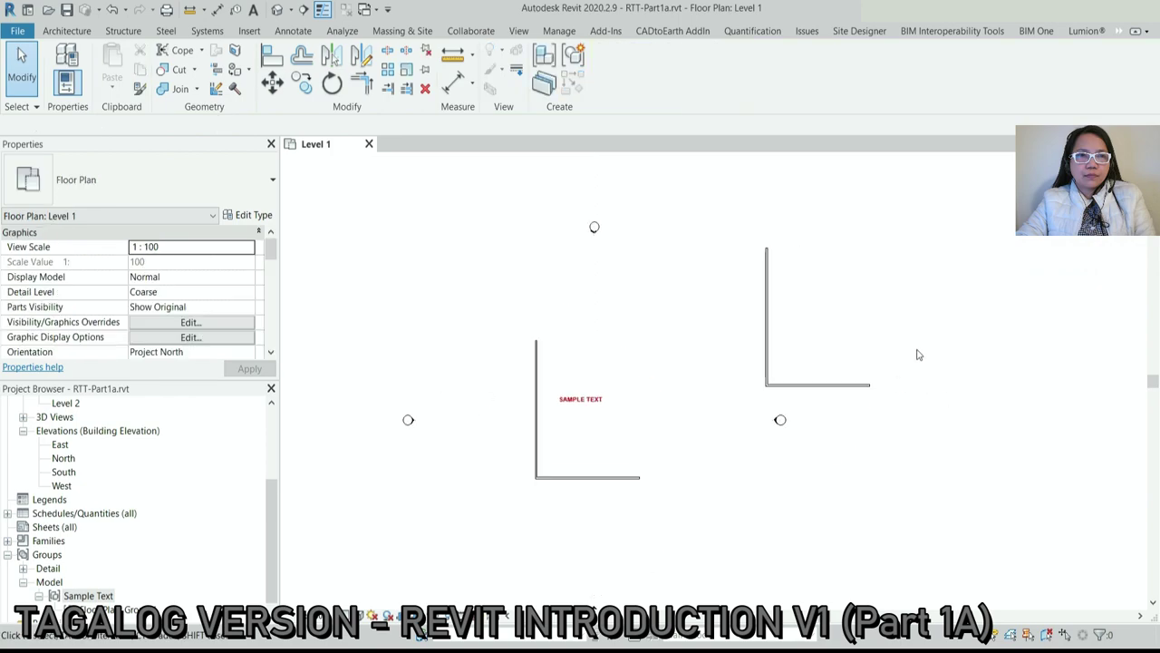
left_click(253, 9)
left_click(728, 302)
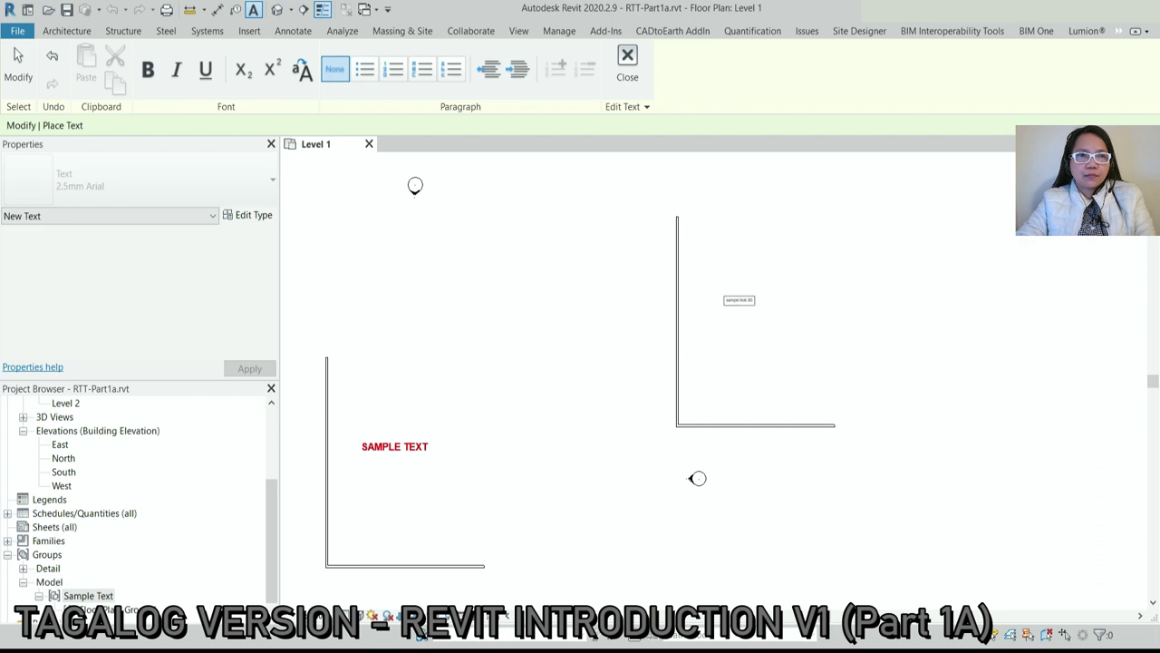
scroll(771, 322, "up", 2)
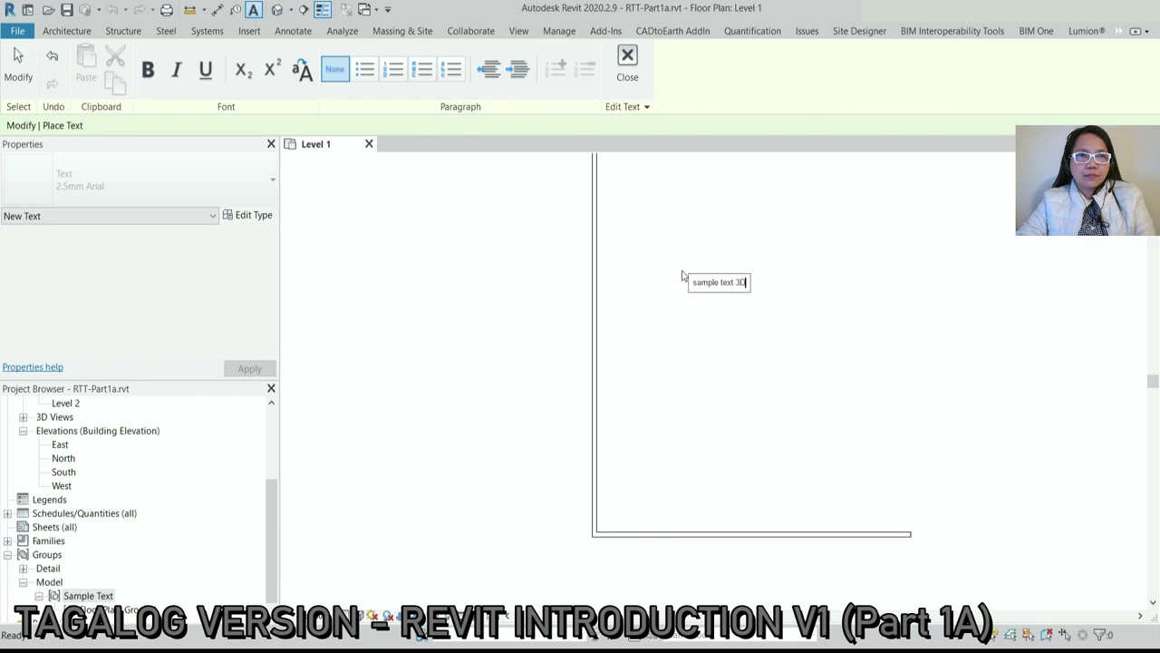
left_click(788, 313)
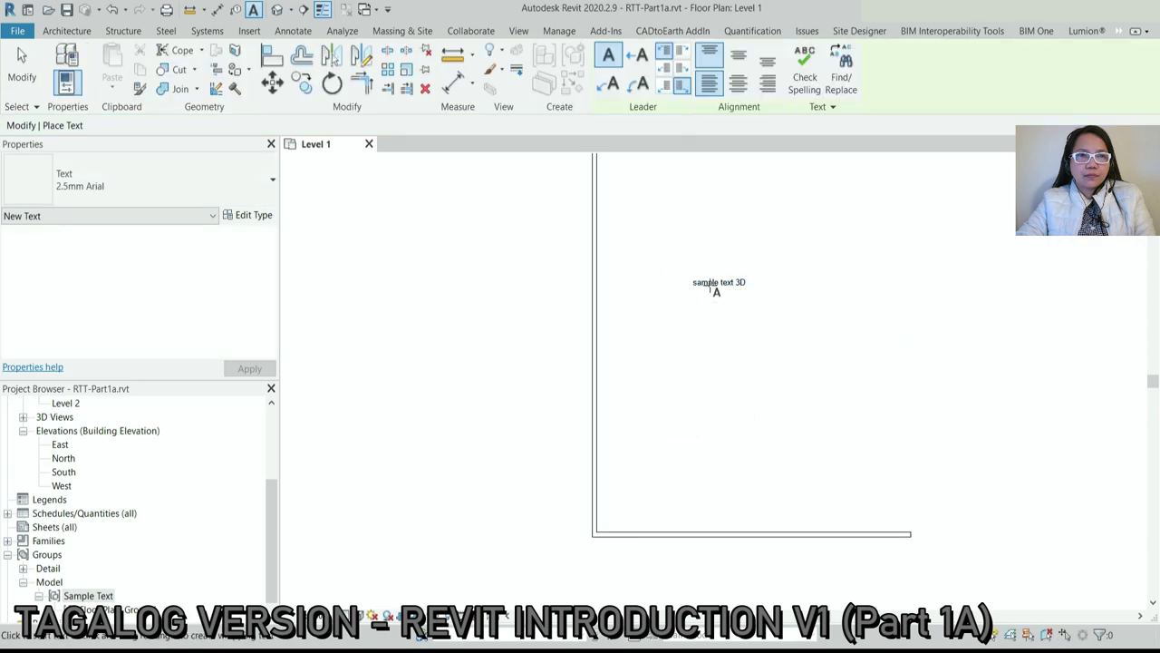
left_click(709, 283)
left_click(733, 281)
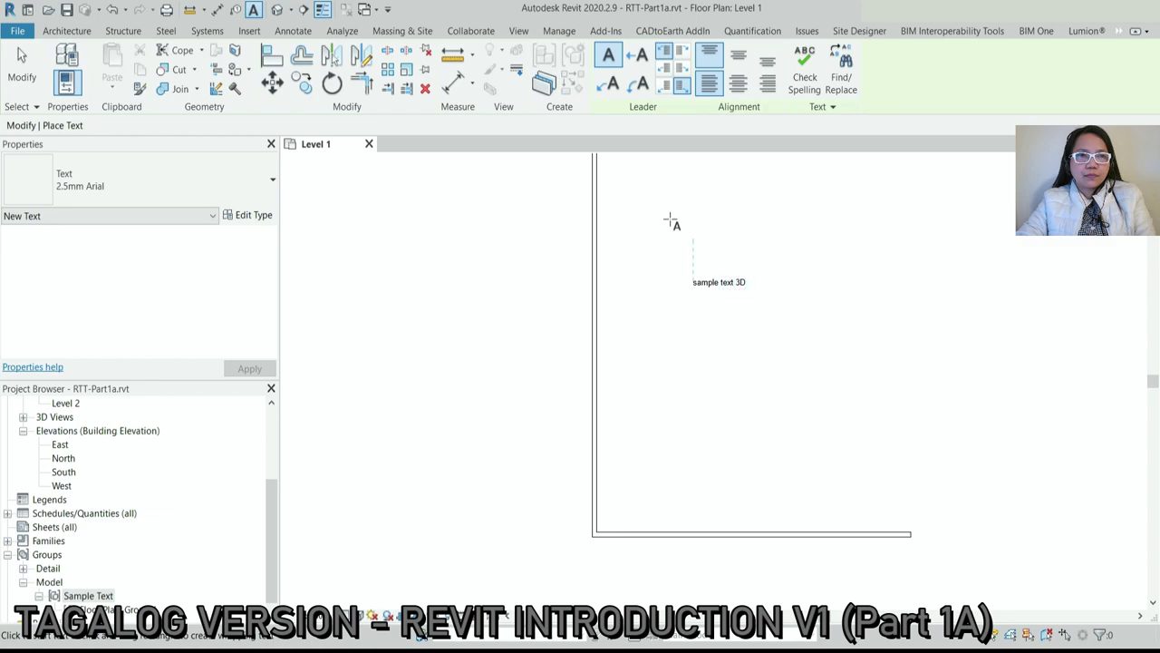
key("Escape")
left_click(725, 282)
key("Delete")
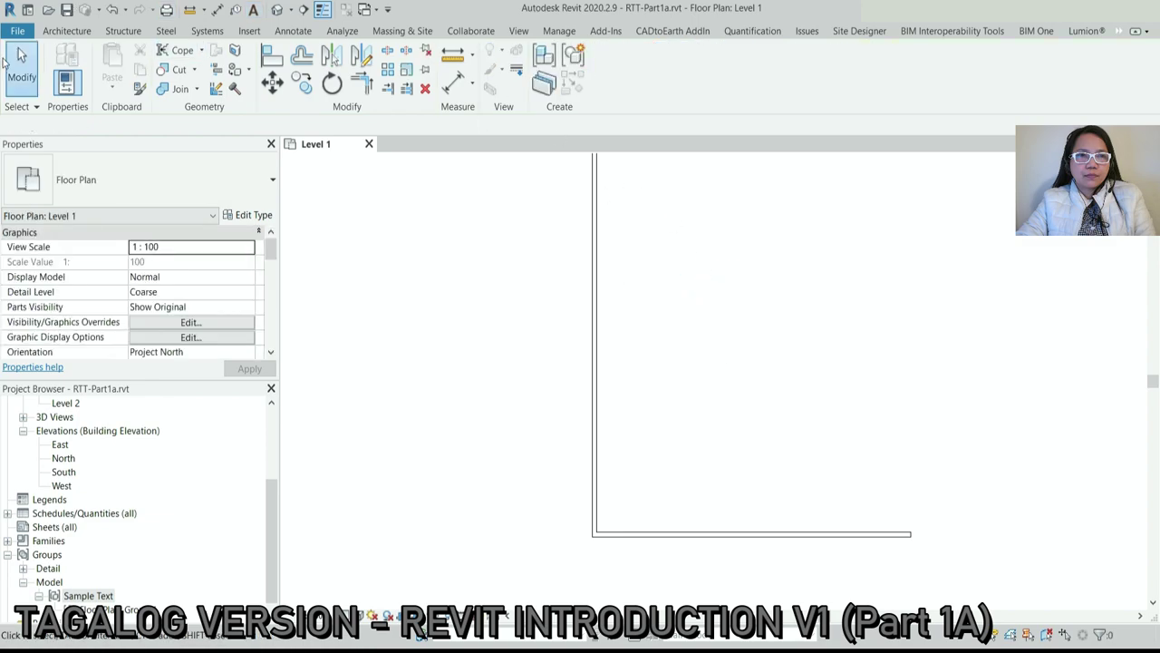
left_click(67, 31)
Place 3D model text 'Sample Text' inside the wall corner
left_click(591, 68)
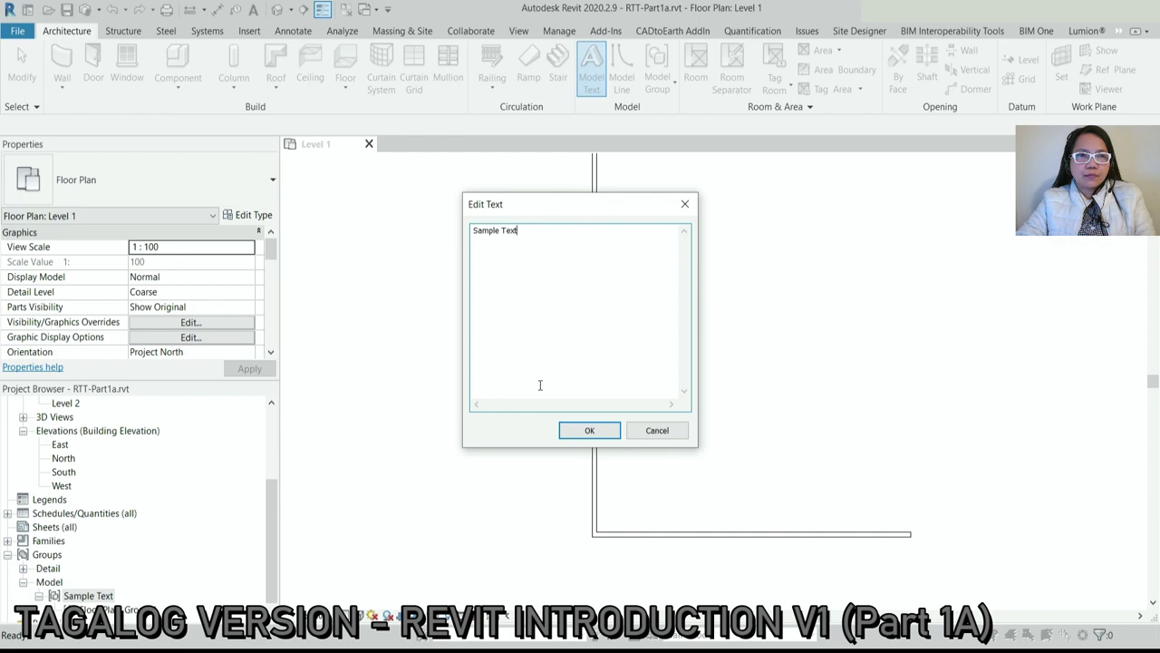
left_click(591, 431)
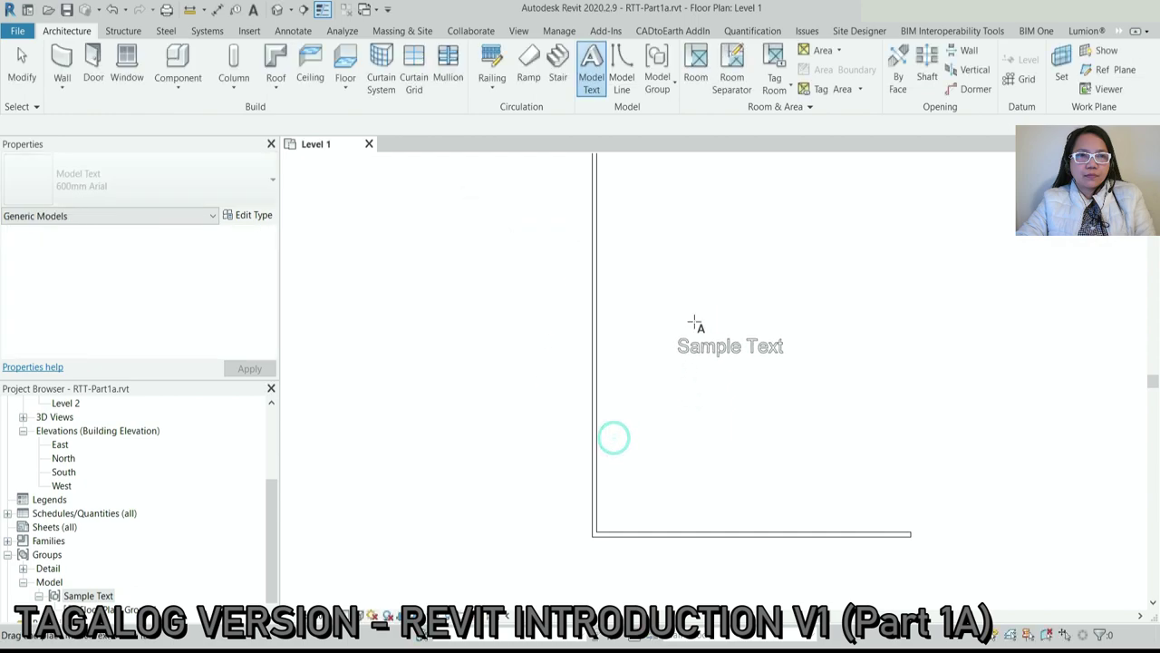
left_click(699, 283)
Select the Sample Text model text and review its material and depth properties
left_click(740, 289)
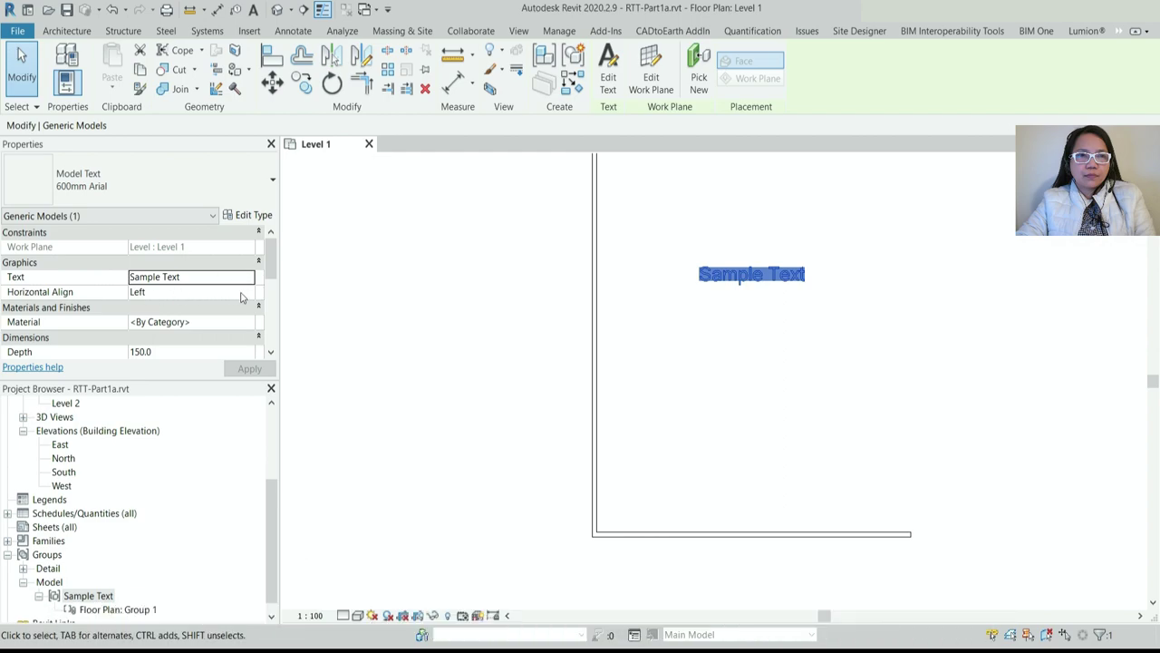
left_click(212, 322)
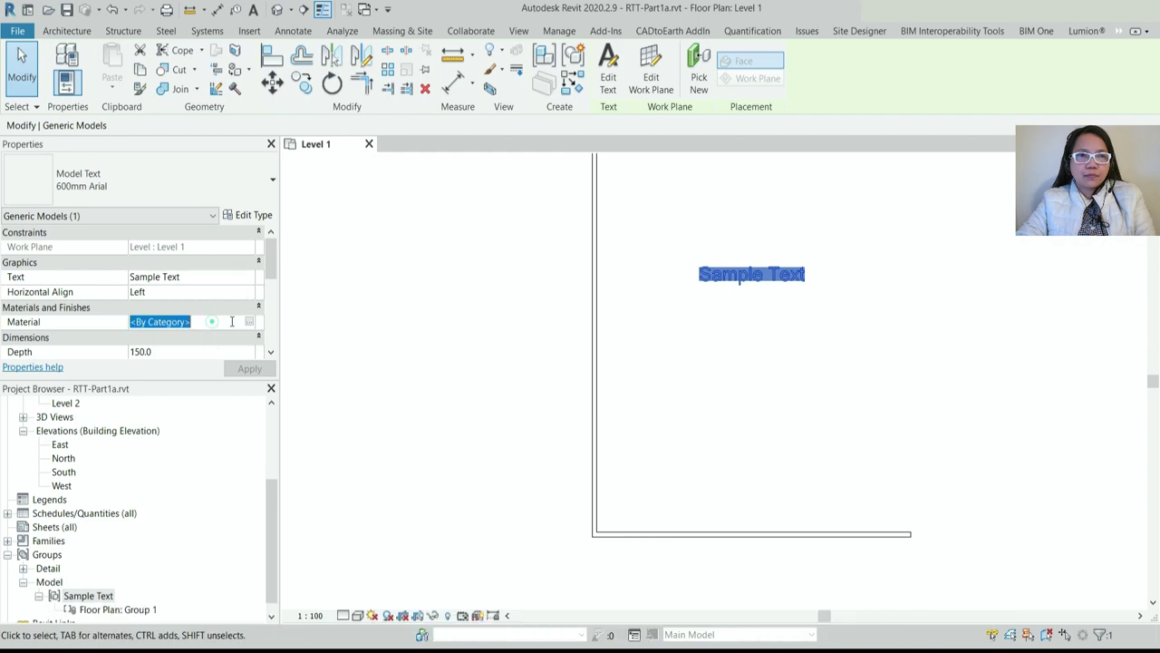
left_click(188, 352)
scroll(189, 352, "down", 2)
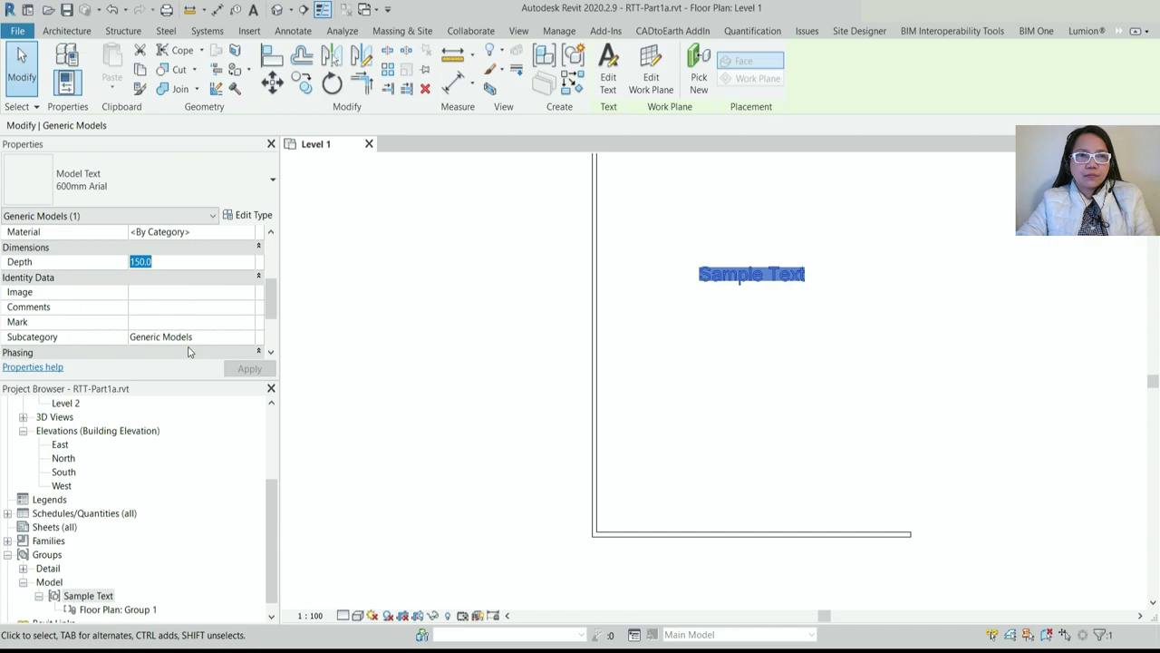
scroll(190, 344, "up", 2)
Duplicate the model text type as bold '1200mm Arial' with a 1200 text size
left_click(248, 214)
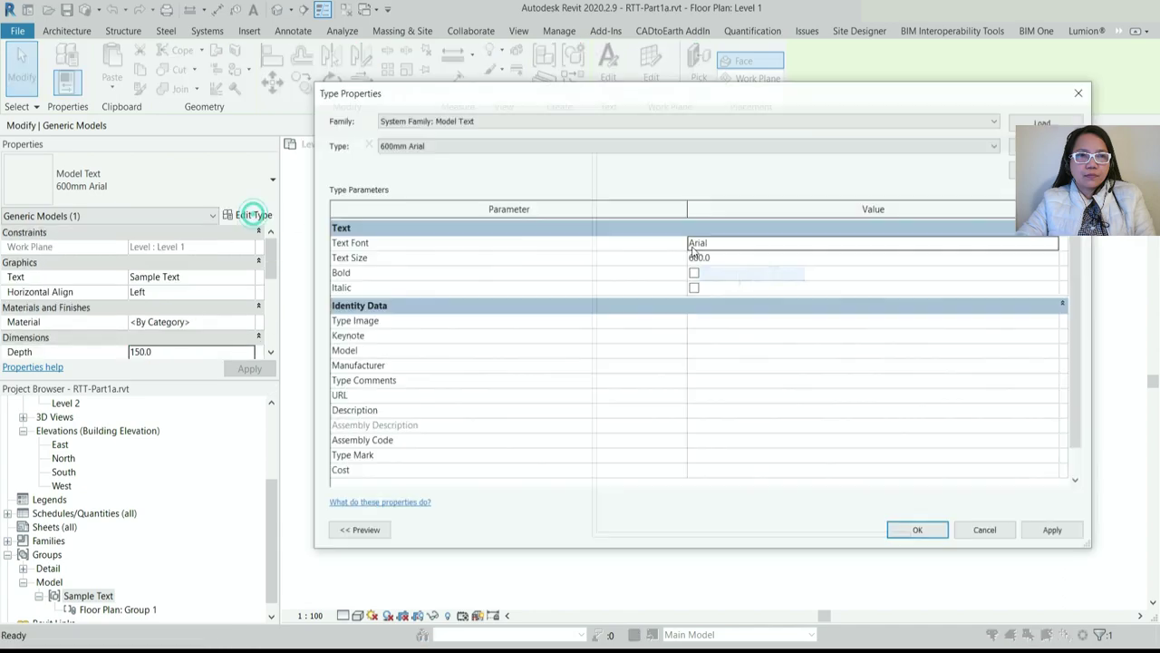
left_click(738, 257)
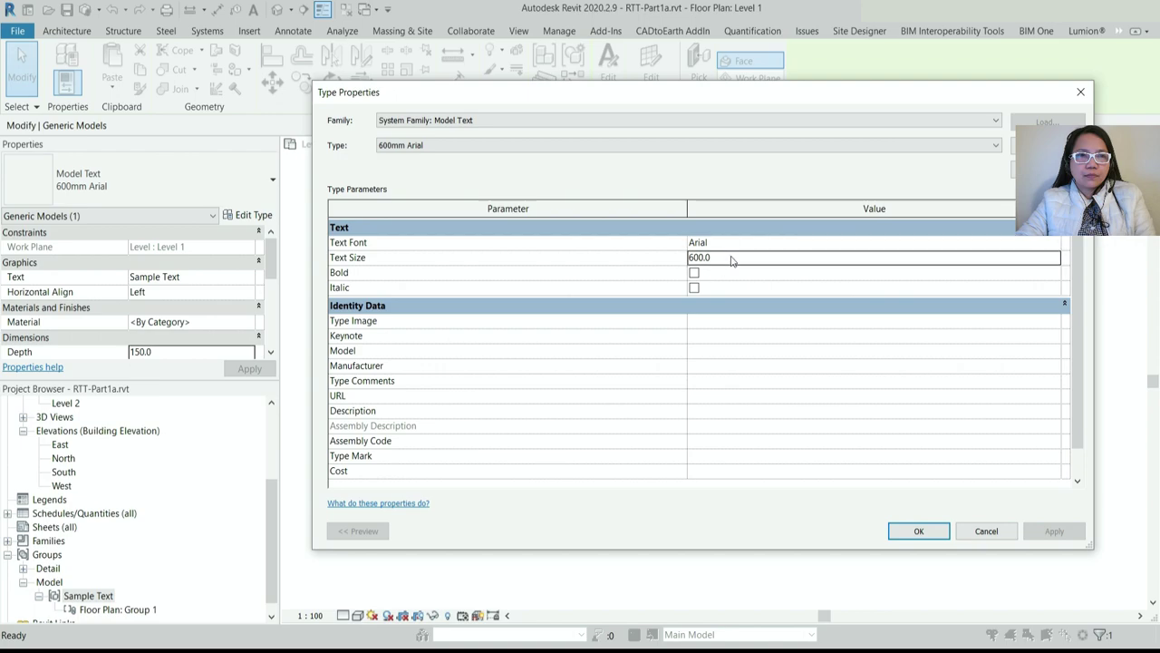
type("1200")
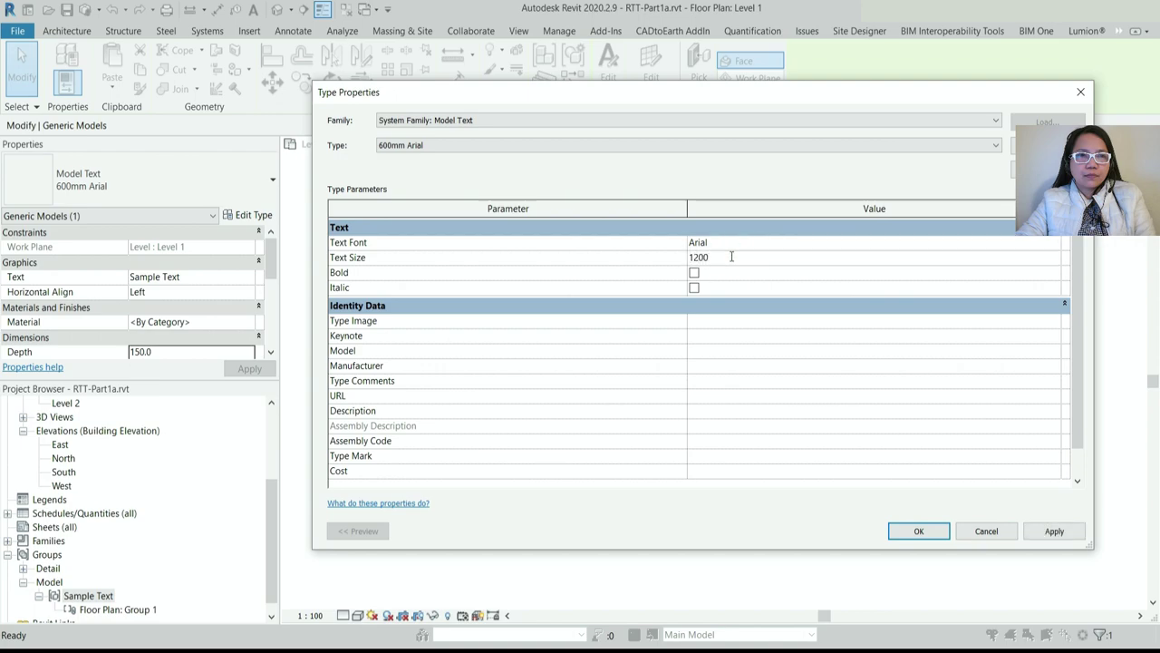
left_click(1051, 145)
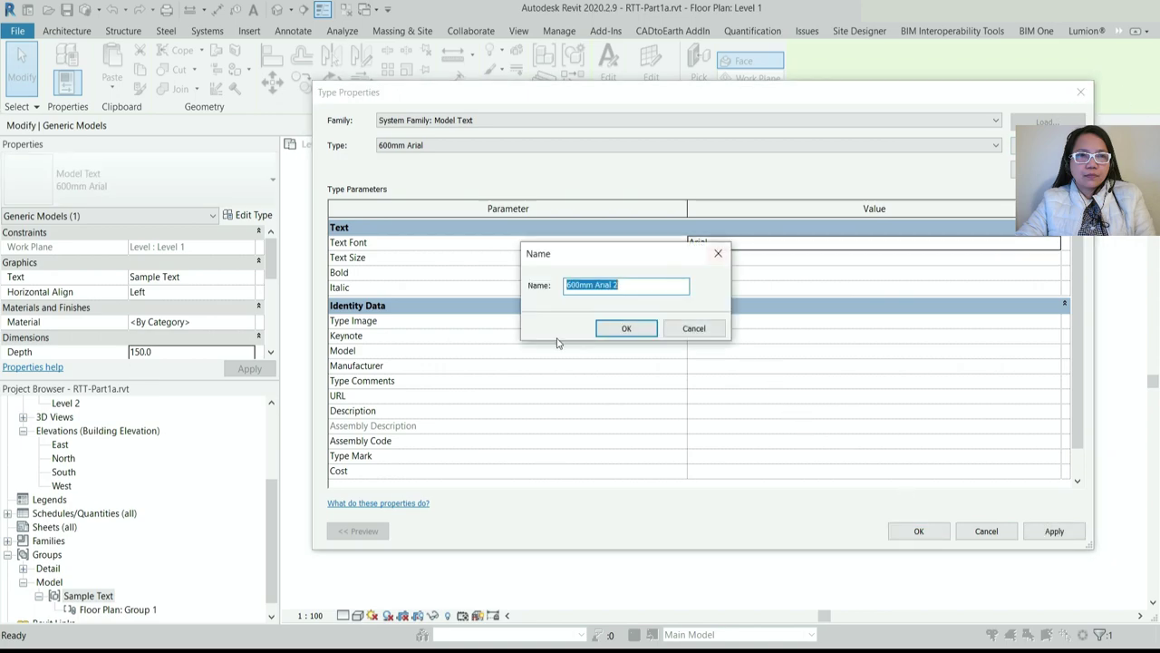
left_click(569, 285)
left_click_drag(569, 284, 572, 284)
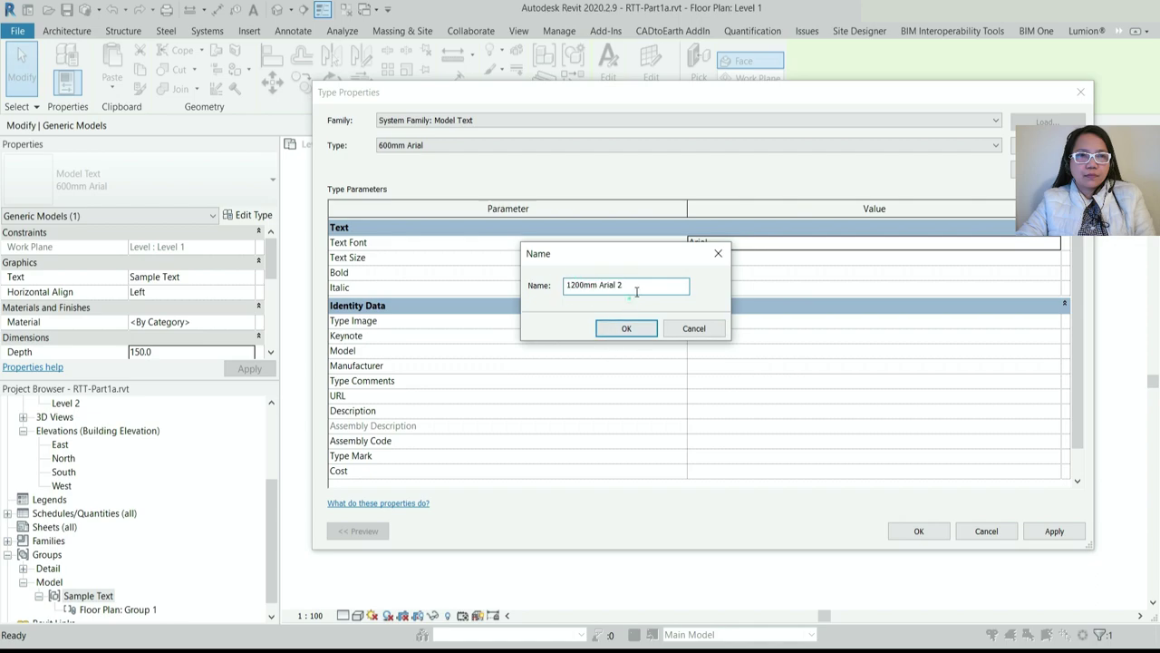
left_click(626, 329)
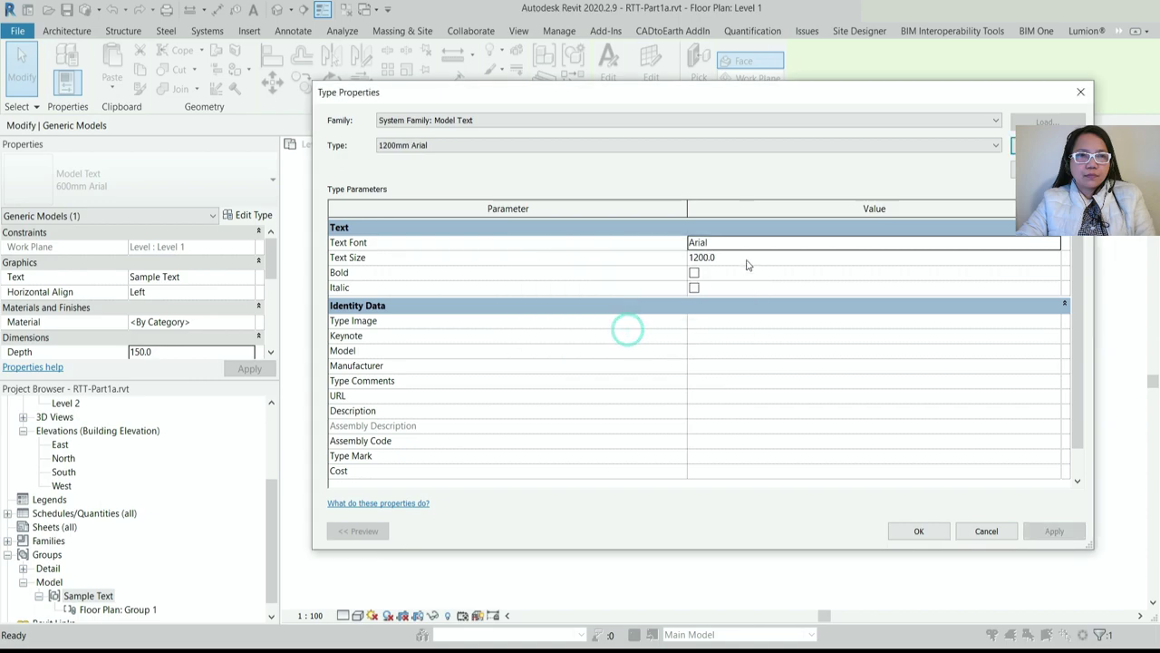
left_click(693, 273)
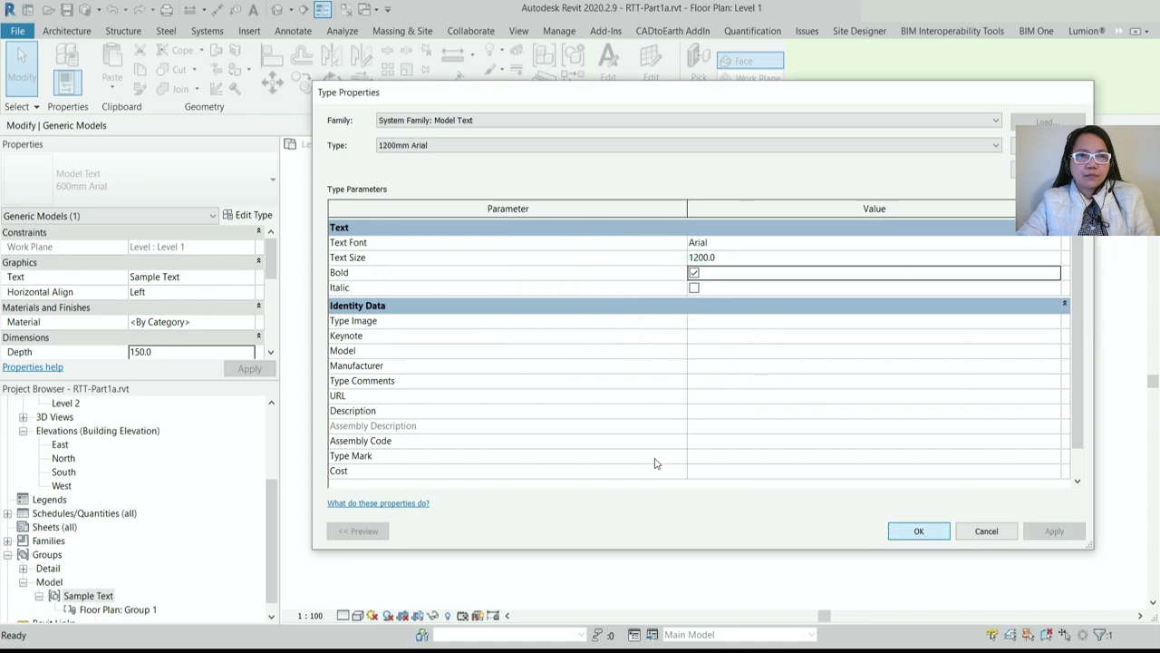
left_click(918, 530)
left_click(735, 337)
Assign the Plywood, Sheathing material to the Sample Text with Use Render Appearance ticked
left_click(803, 272)
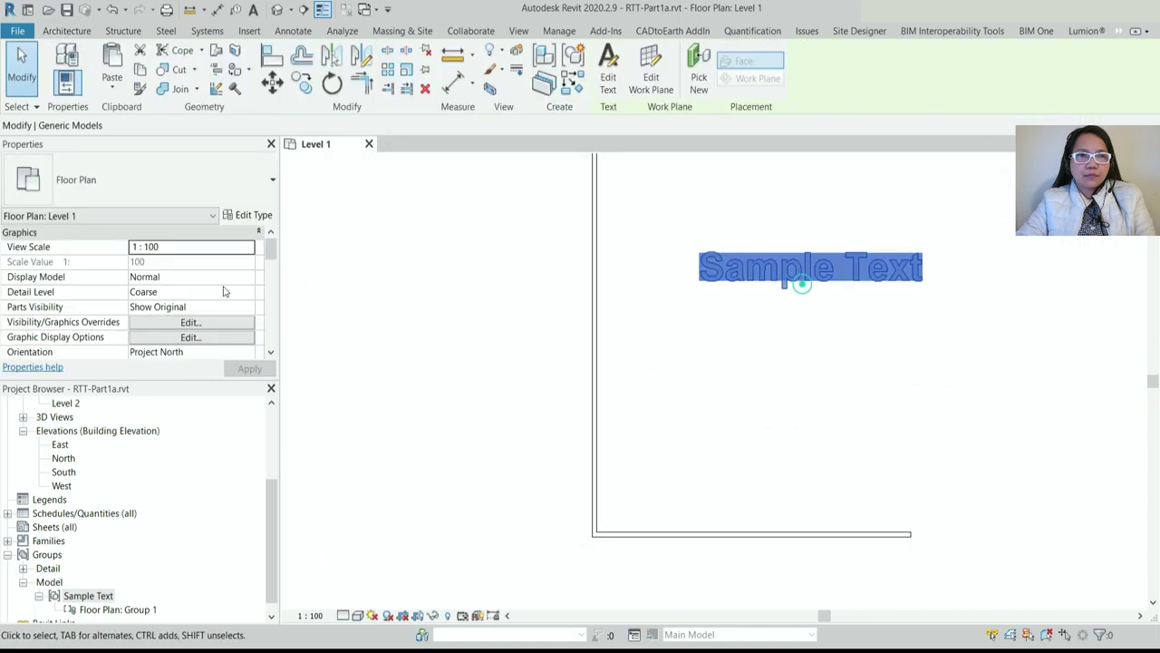
left_click(251, 322)
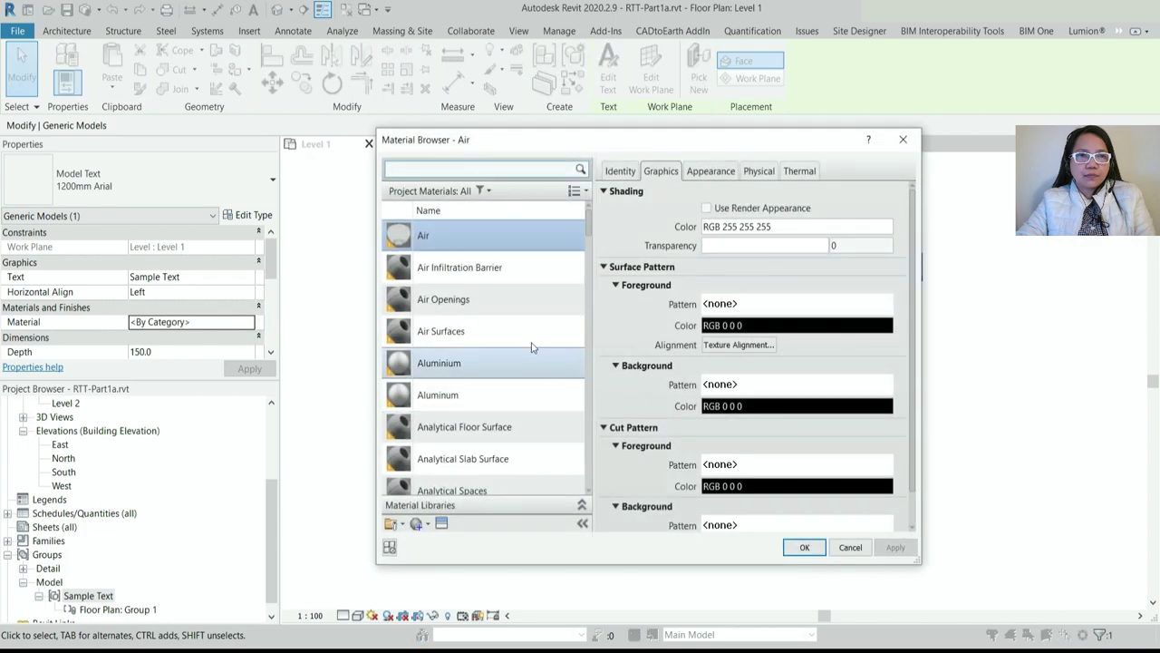
scroll(458, 392, "down", 1)
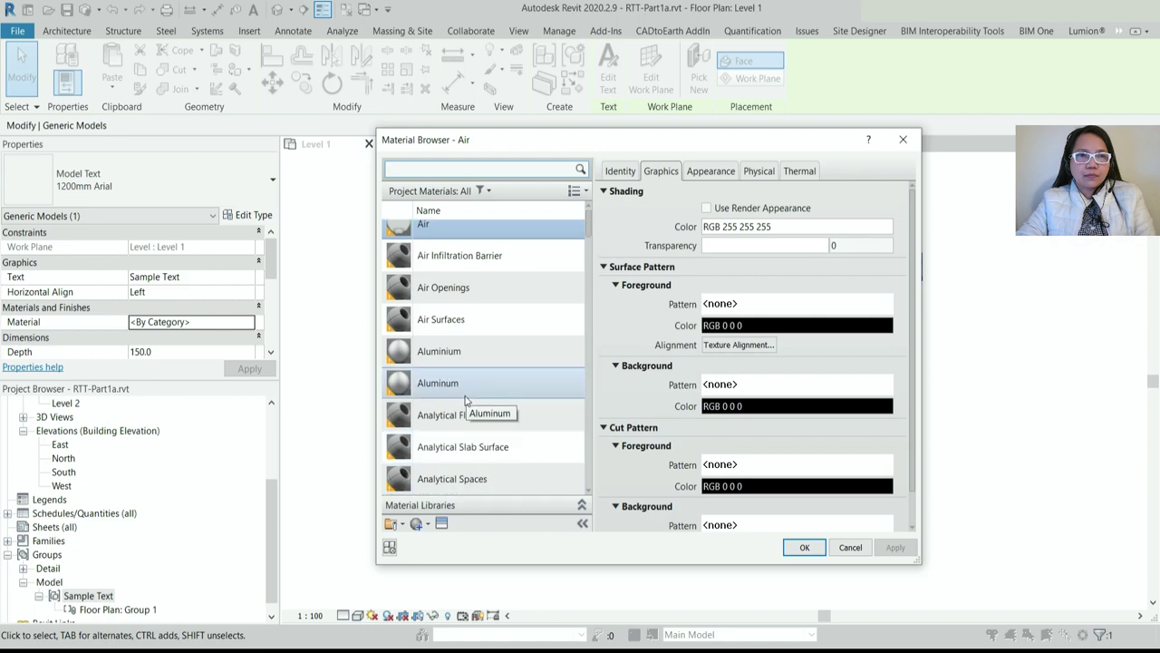
left_click(465, 398)
key("r")
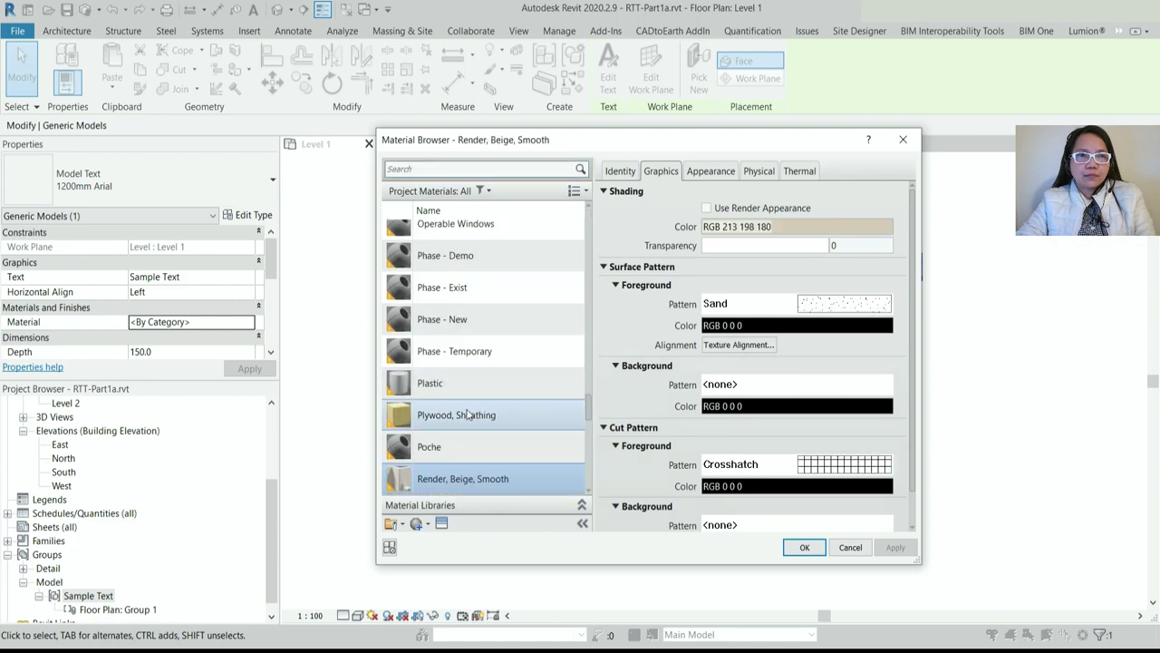
scroll(467, 412, "down", 5)
scroll(468, 415, "up", 3)
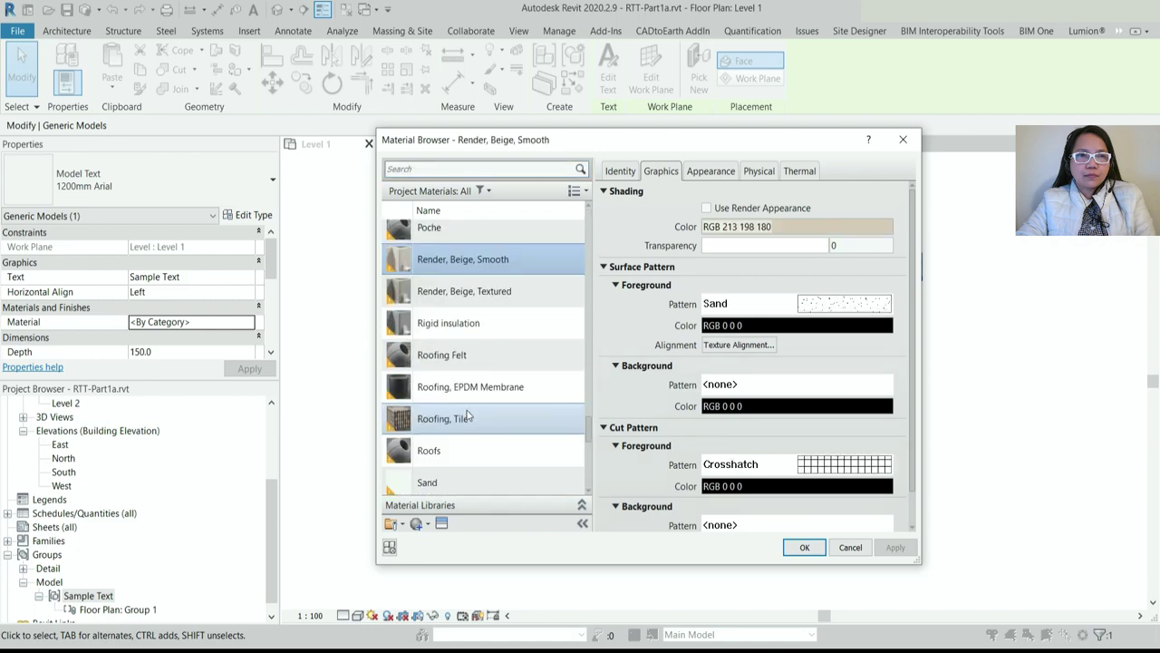
scroll(468, 415, "up", 2)
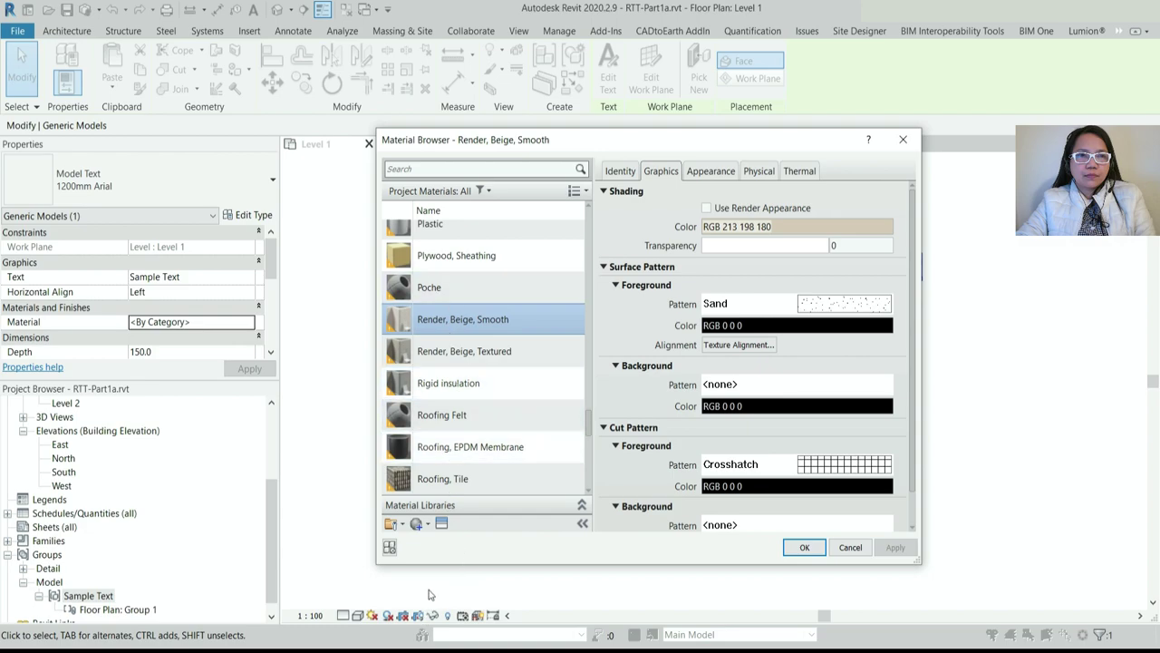
scroll(444, 402, "up", 1)
left_click(447, 269)
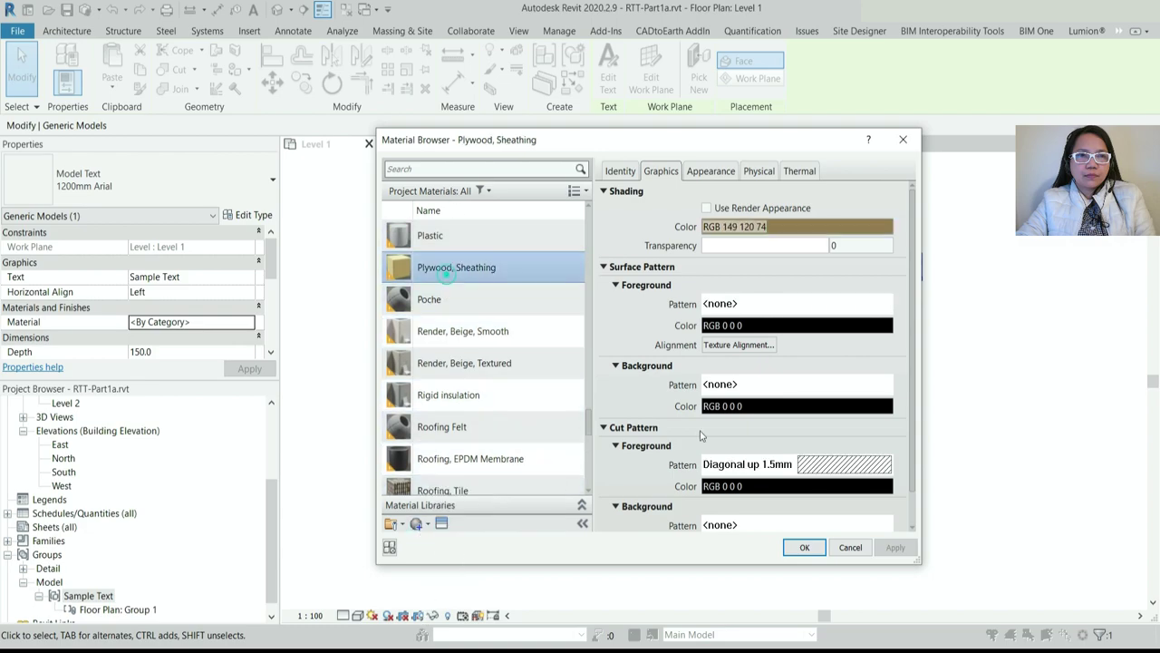
left_click(707, 208)
left_click(804, 547)
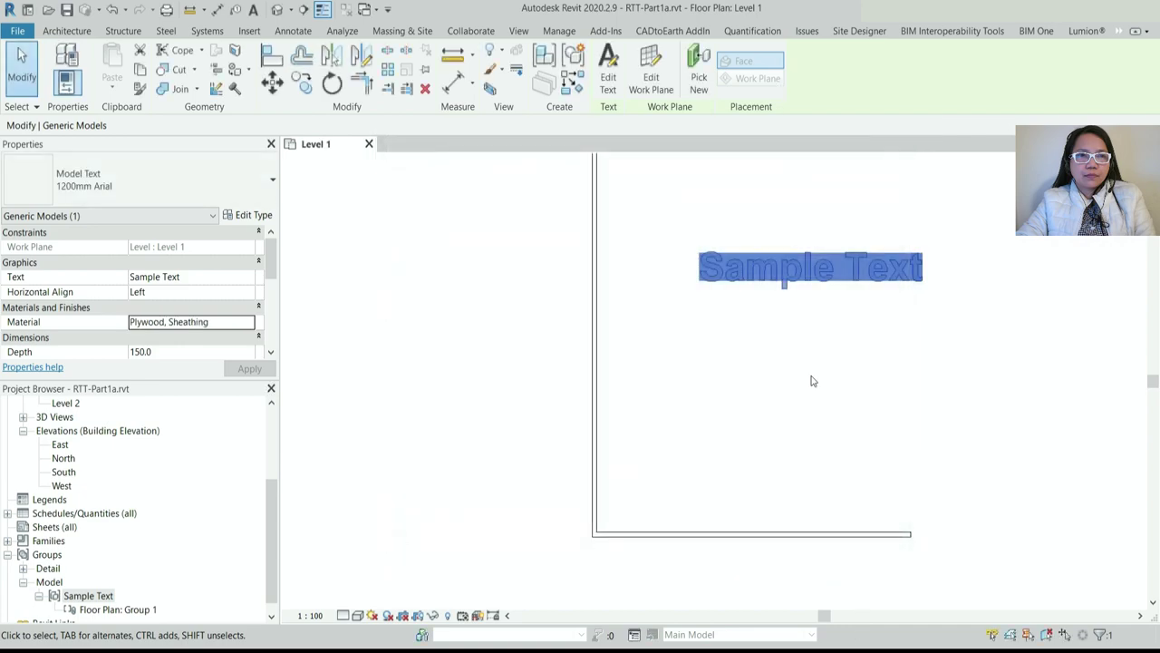
left_click(810, 324)
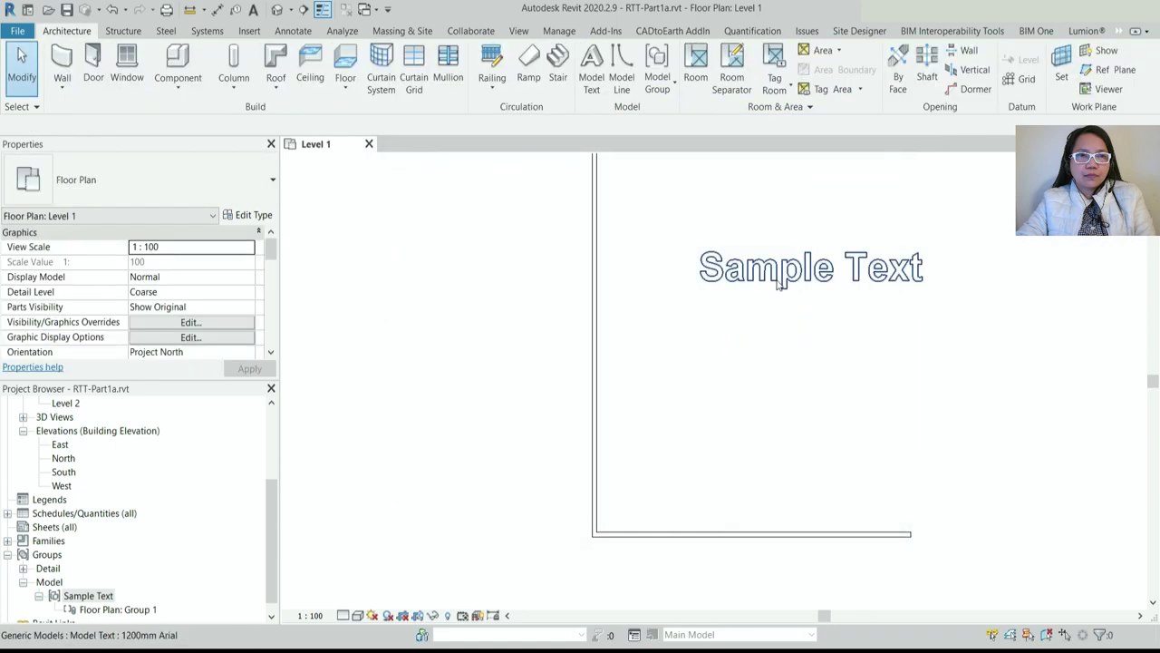
Switch the plan's visual style to Shaded
left_click(716, 271)
left_click(699, 355)
left_click(357, 615)
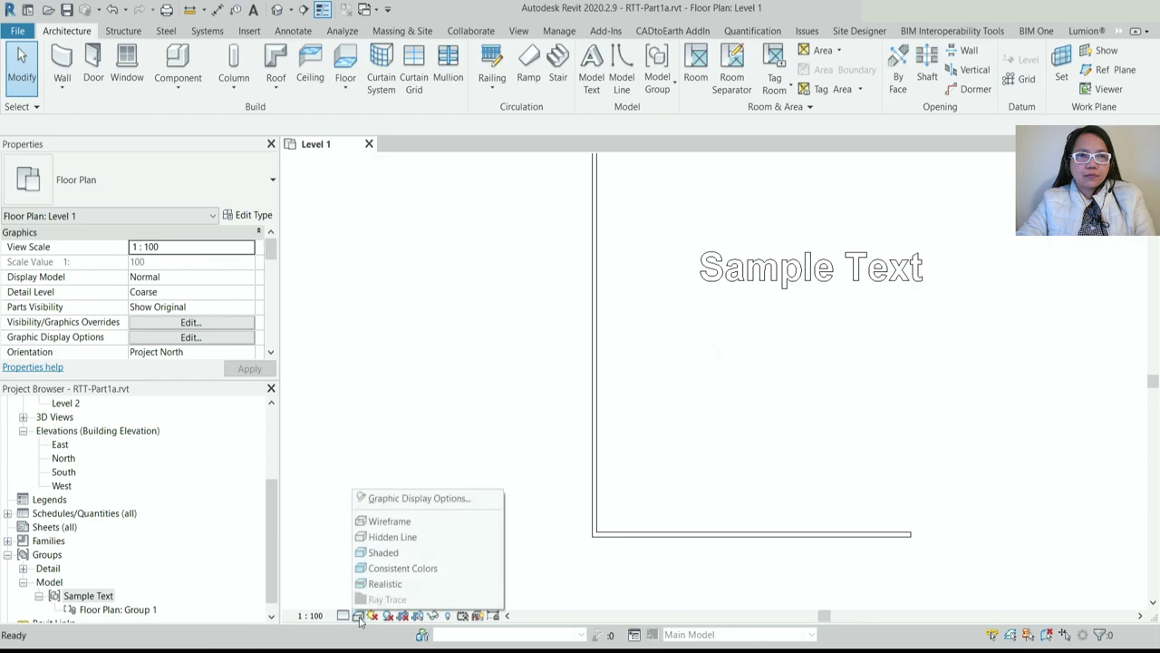
left_click(398, 553)
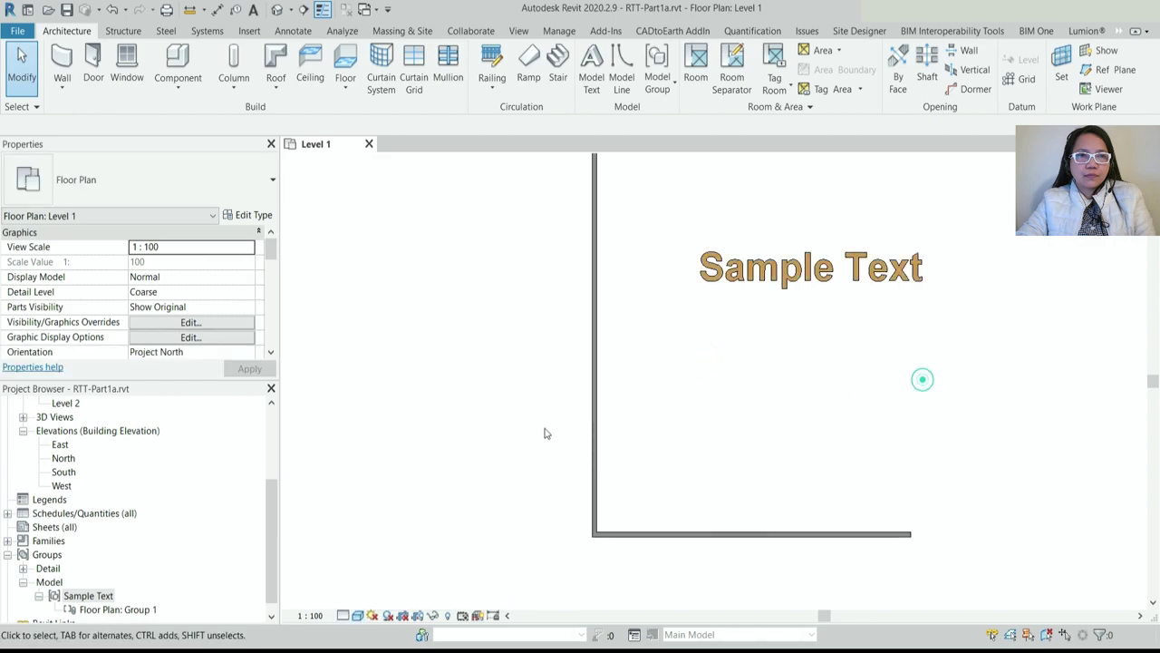
scroll(545, 433, "down", 3)
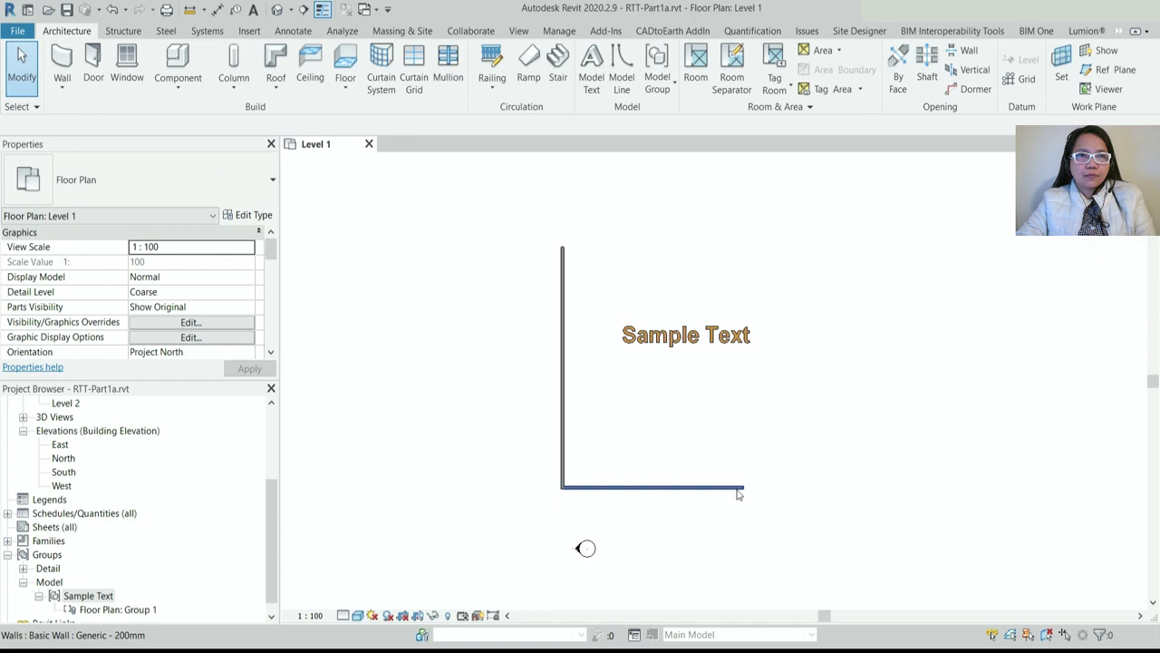
Group both walls and the Sample Text into a model group named 'Sample Text 3D'
left_click_drag(811, 502, 535, 216)
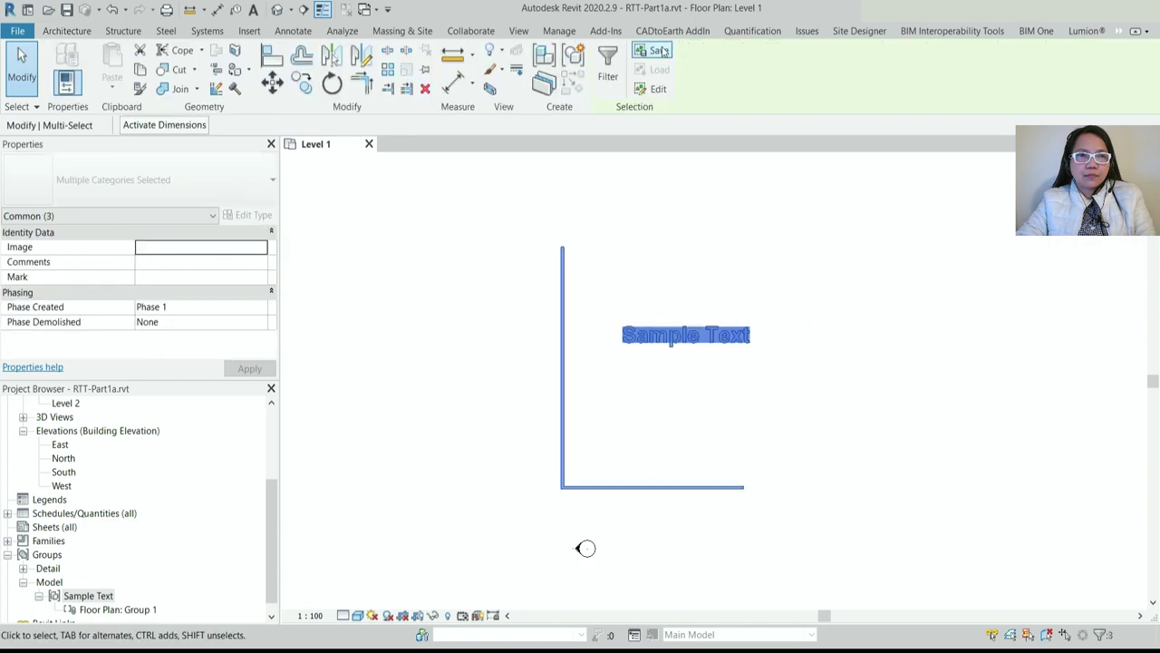
left_click(572, 58)
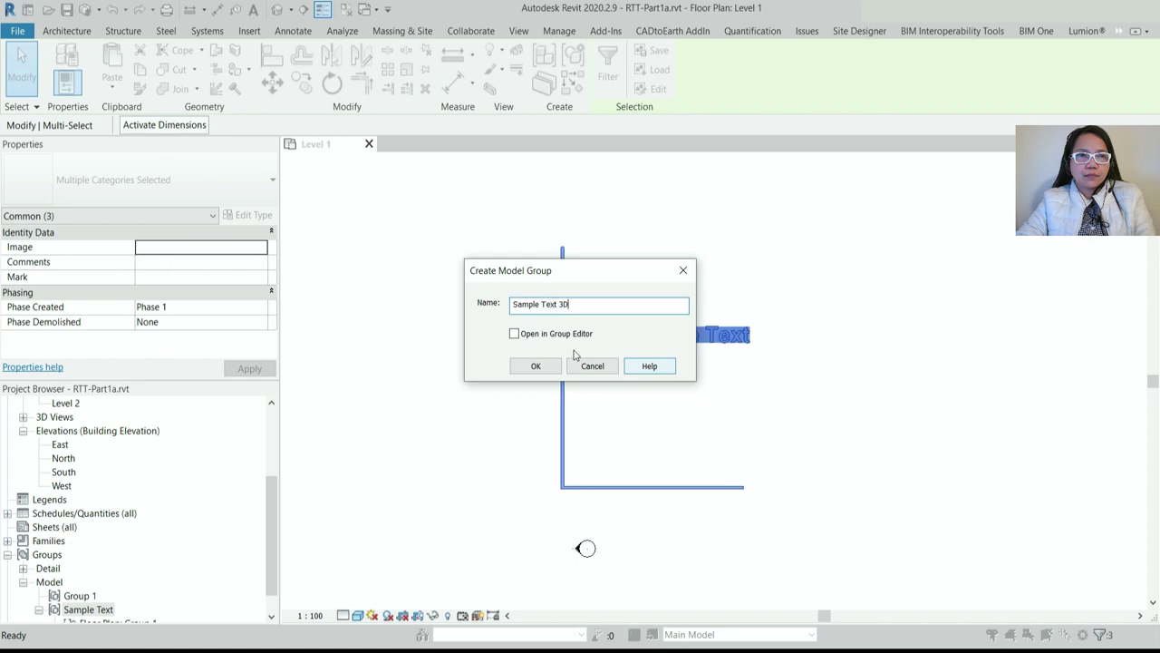
left_click(536, 365)
scroll(156, 582, "down", 1)
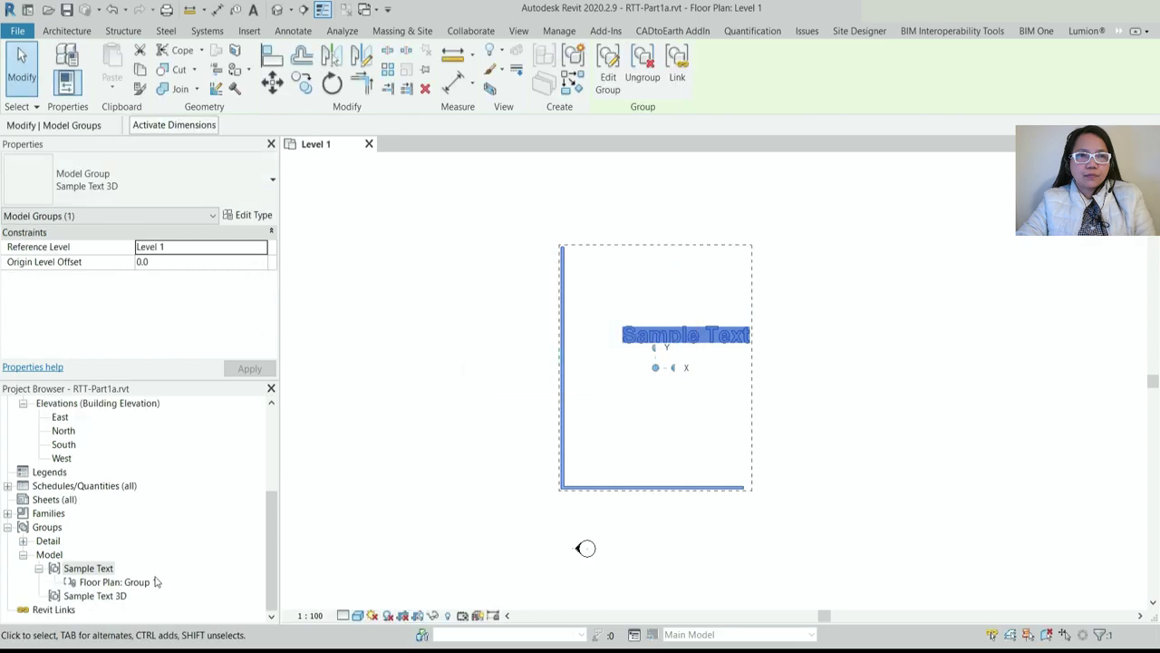
left_click(402, 490)
Place another Sample Text 3D group instance to the right of the original
scroll(528, 435, "down", 2)
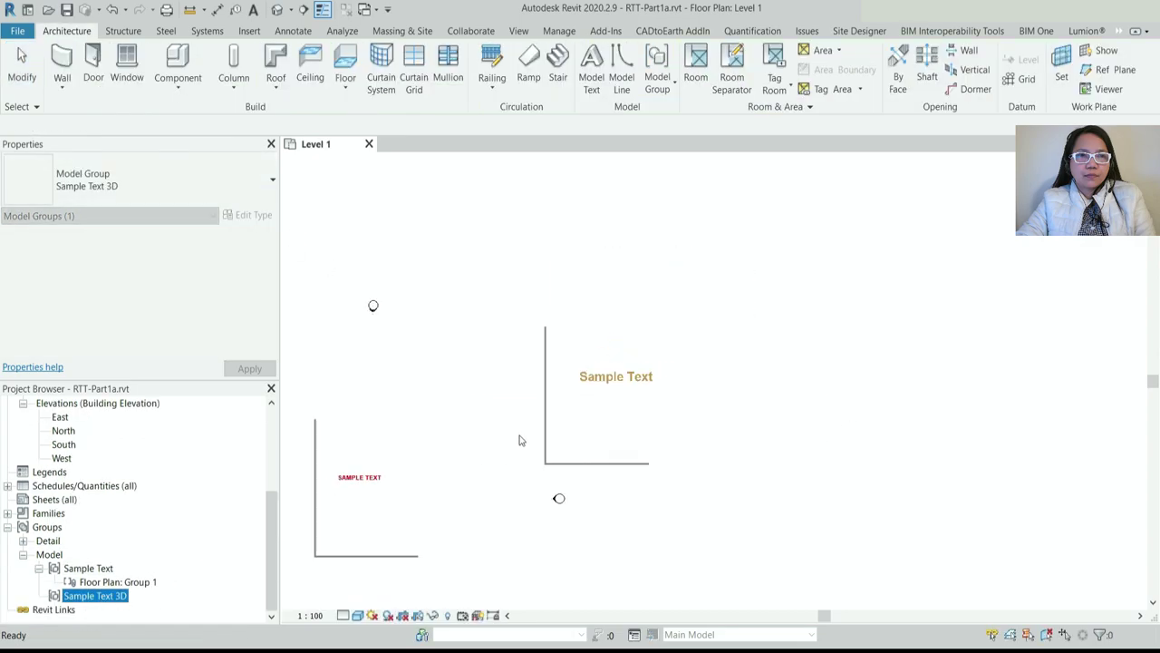
left_click(113, 596)
right_click(88, 599)
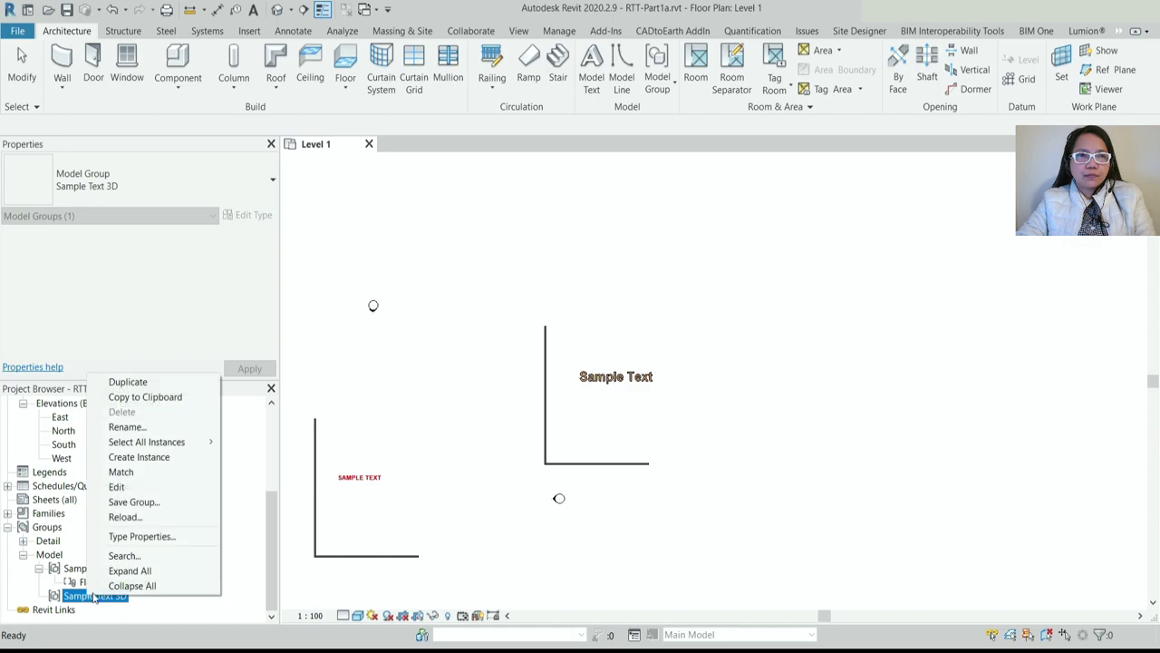
left_click(134, 454)
left_click(764, 384)
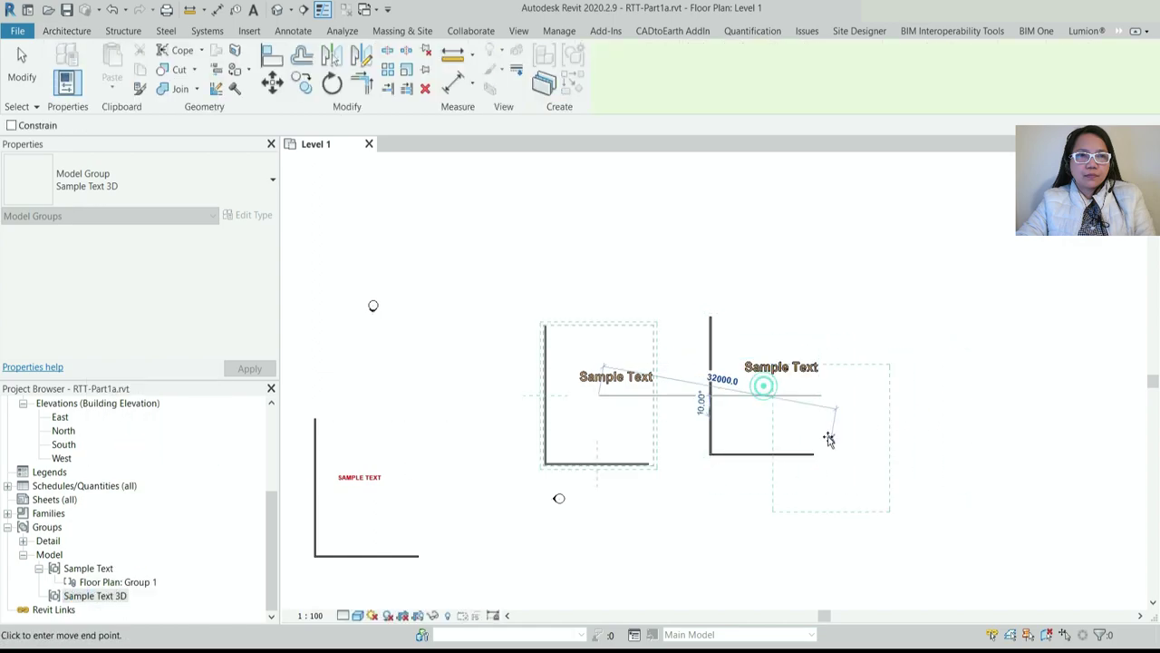
key("Escape")
Delete both Sample Text 3D group instances from the Level 1 plan
left_click(797, 376)
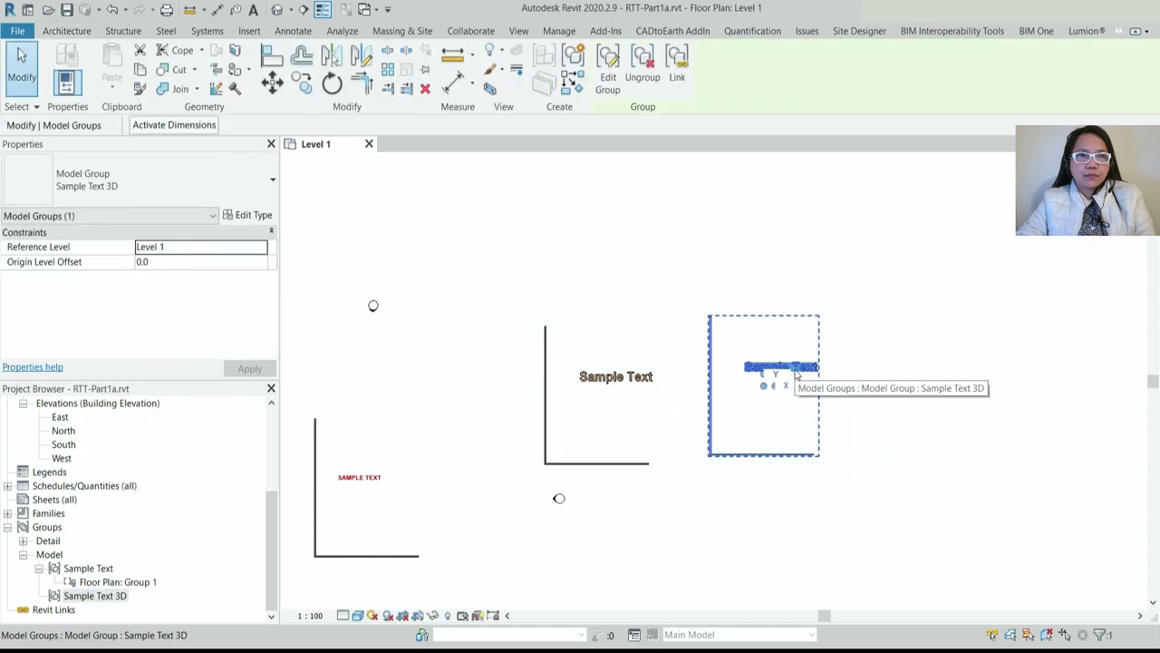
left_click(933, 422)
left_click(764, 379)
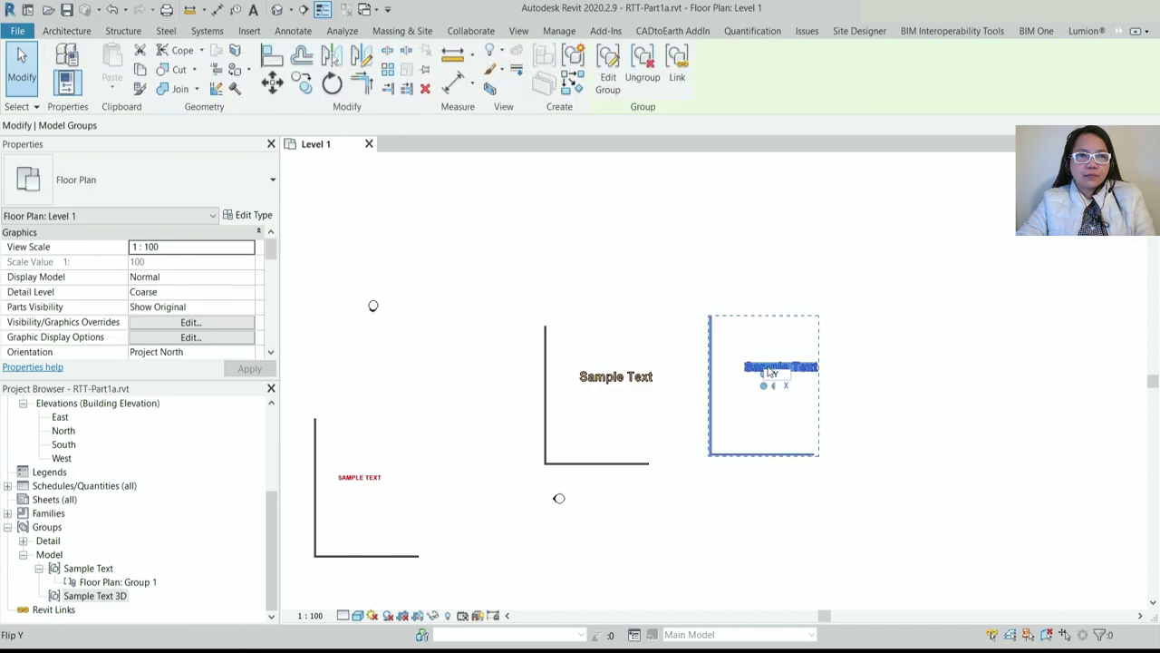
left_click(1008, 418)
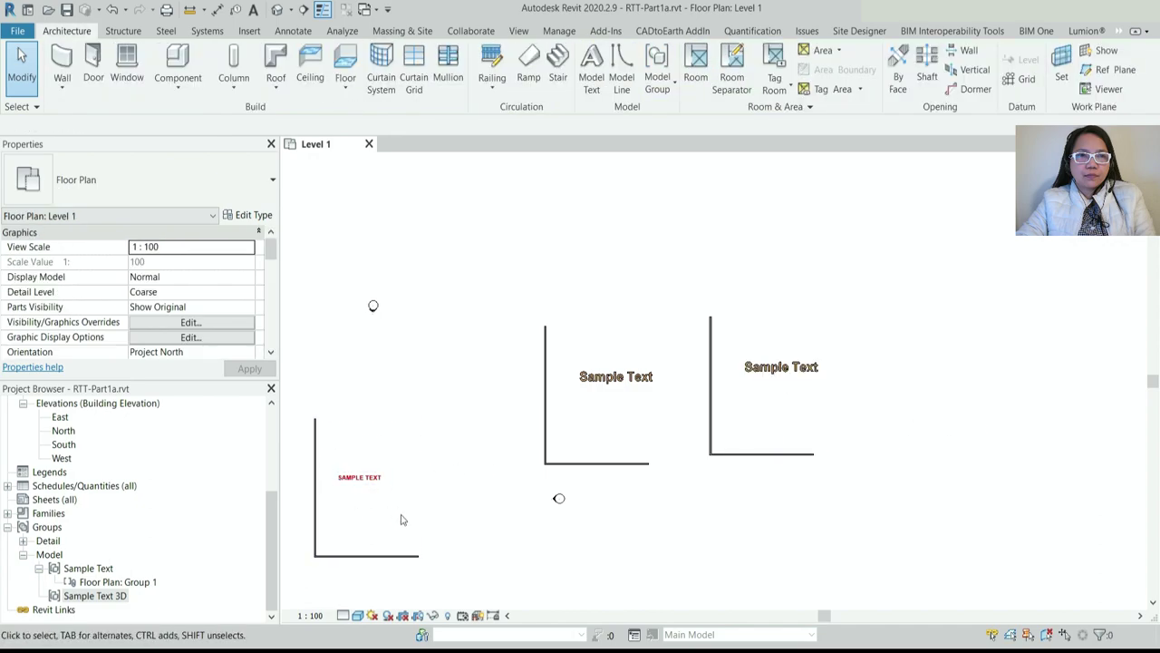
scroll(674, 317, "down", 2)
scroll(730, 377, "up", 2)
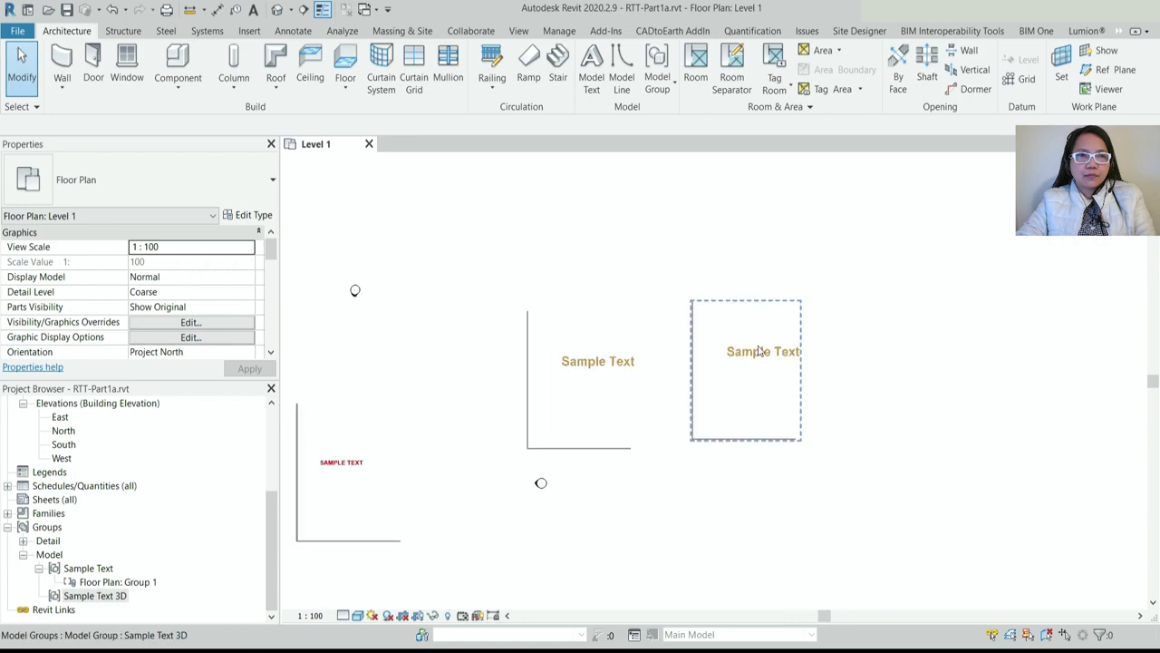
left_click(753, 369)
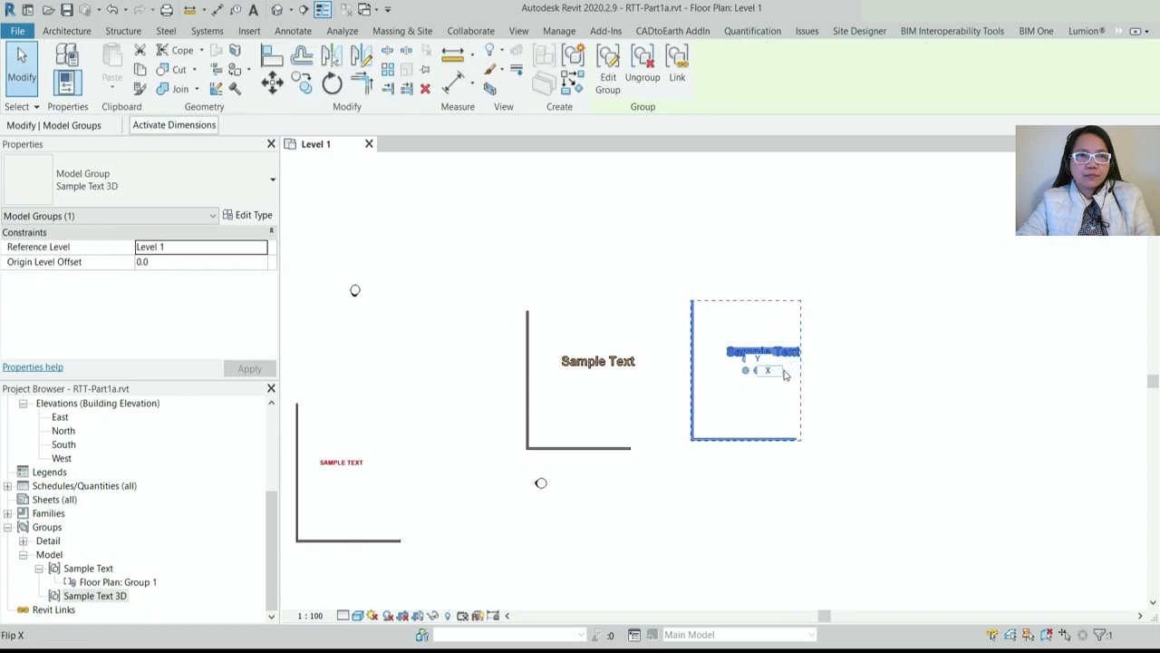
left_click(426, 88)
scroll(805, 409, "up", 2)
scroll(806, 409, "down", 2)
left_click(621, 379)
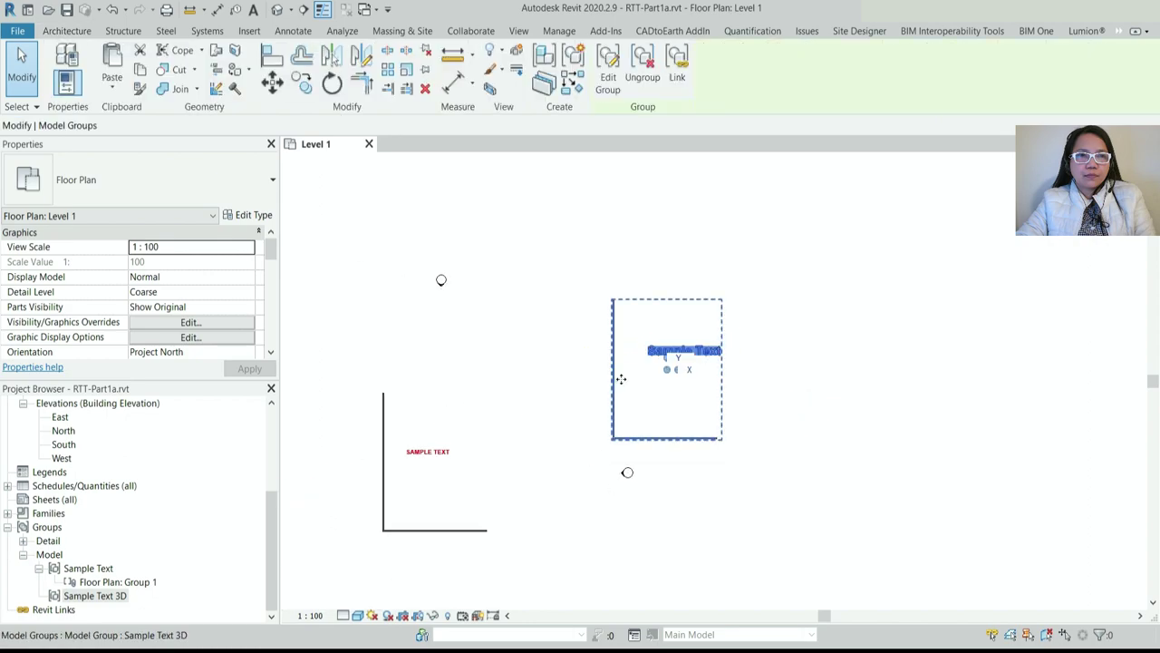
key("Delete")
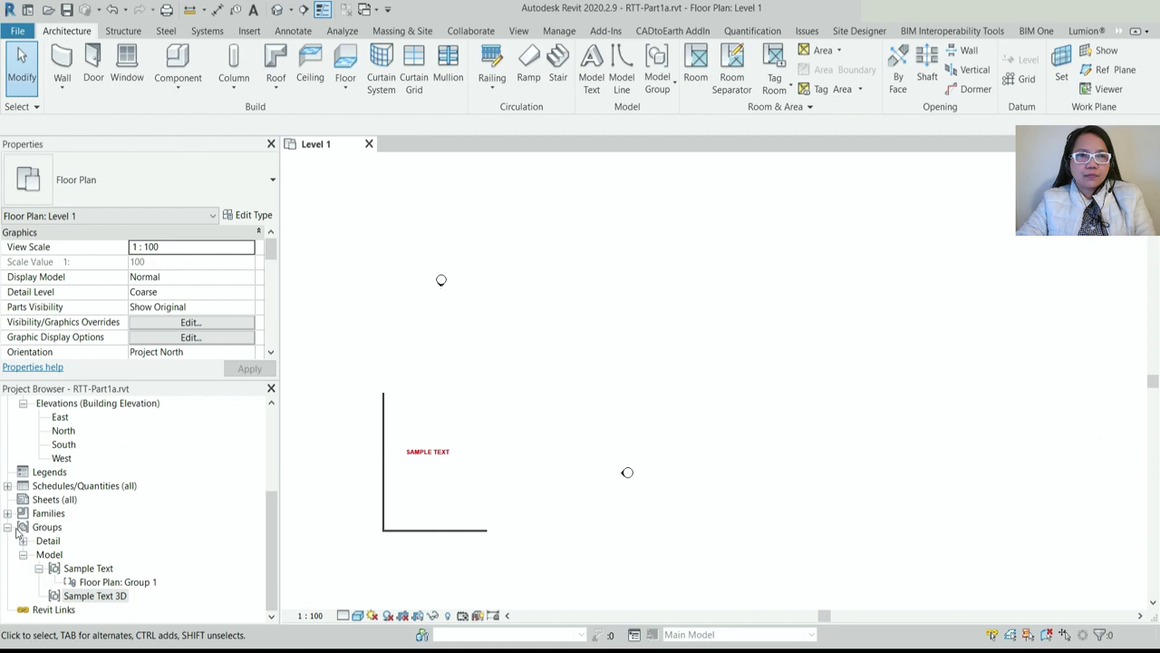
Drag the SAMPLE TEXT group to reposition it inside the walls
left_click(46, 474)
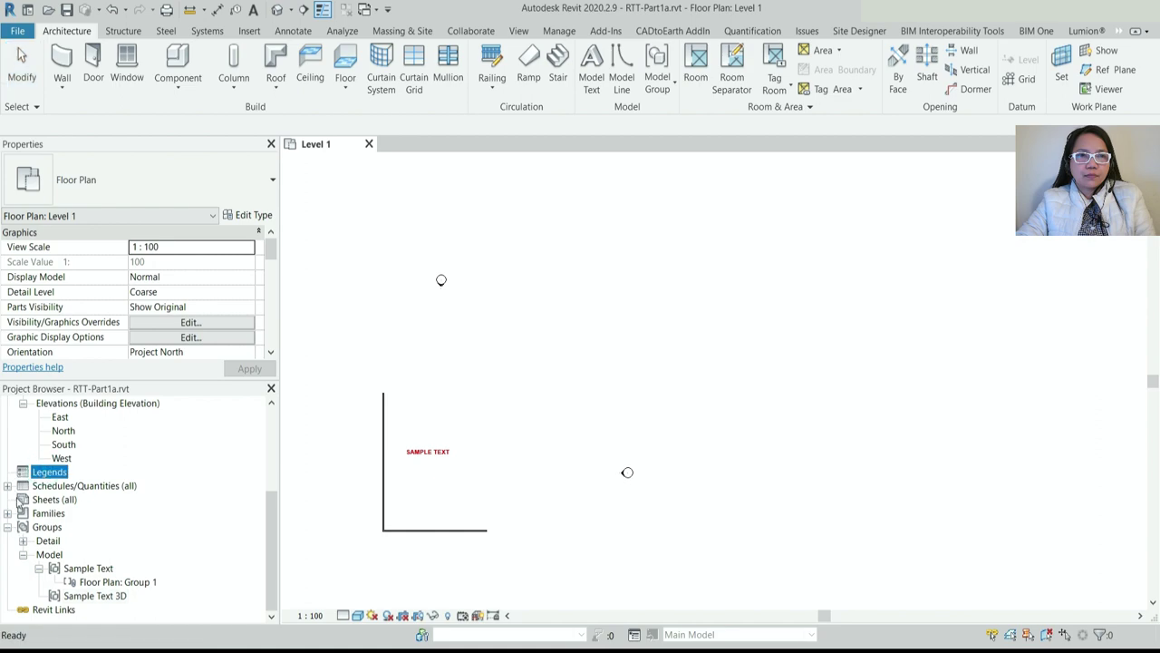
scroll(557, 399, "up", 3)
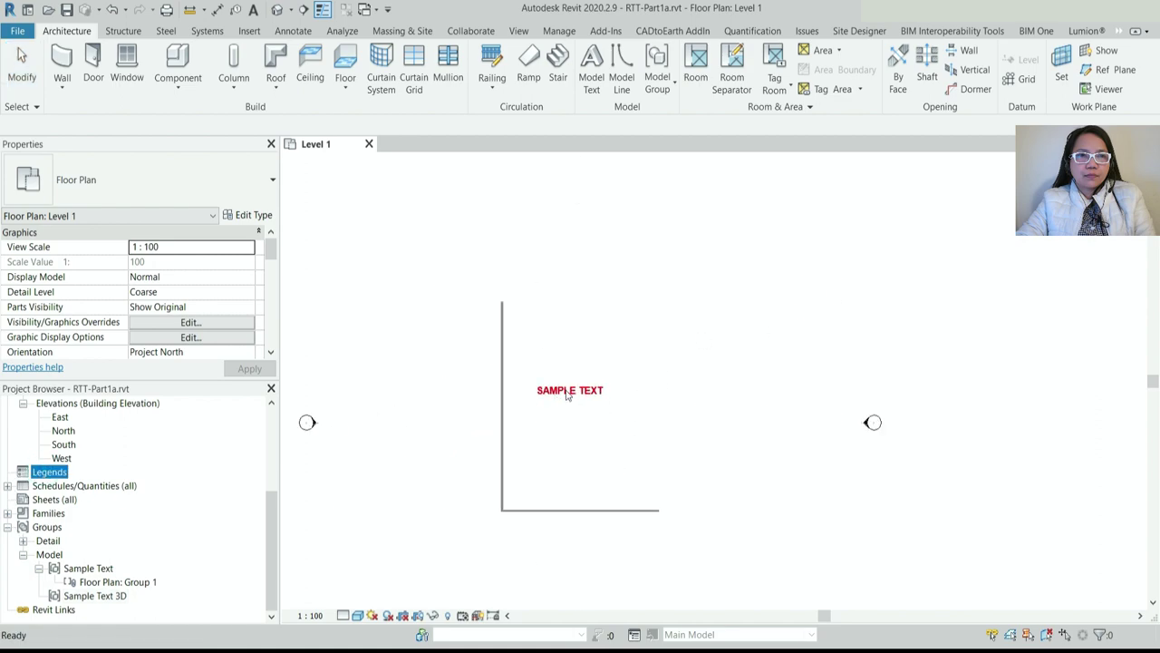
left_click(560, 389)
left_click(539, 380)
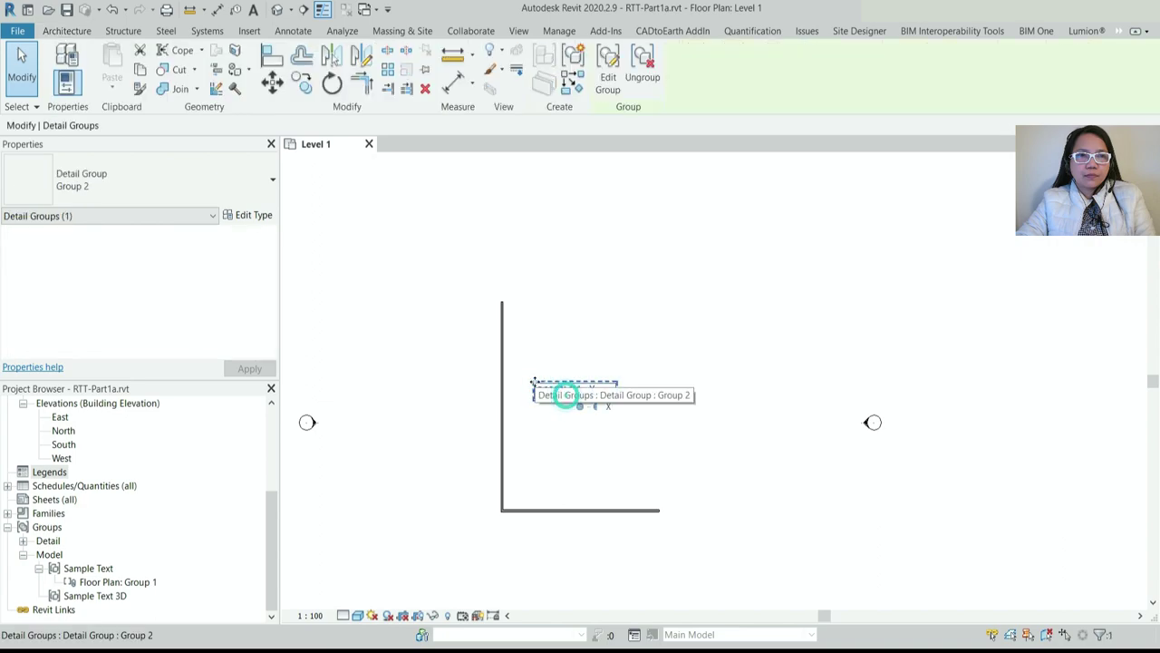
mouse_move(536, 382)
left_mouse_down()
mouse_move(551, 411)
mouse_move(551, 391)
left_mouse_up()
left_click(652, 292)
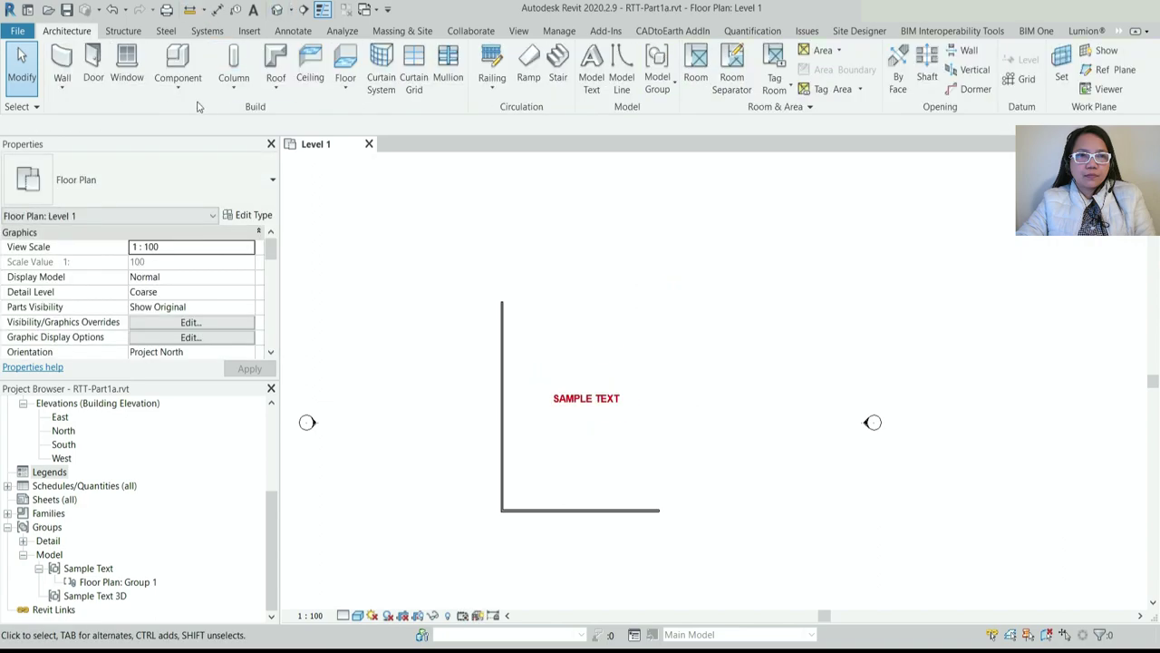
Draw architectural top and right walls from the existing wall's top end down to the bottom corner
left_click(62, 87)
left_click(100, 115)
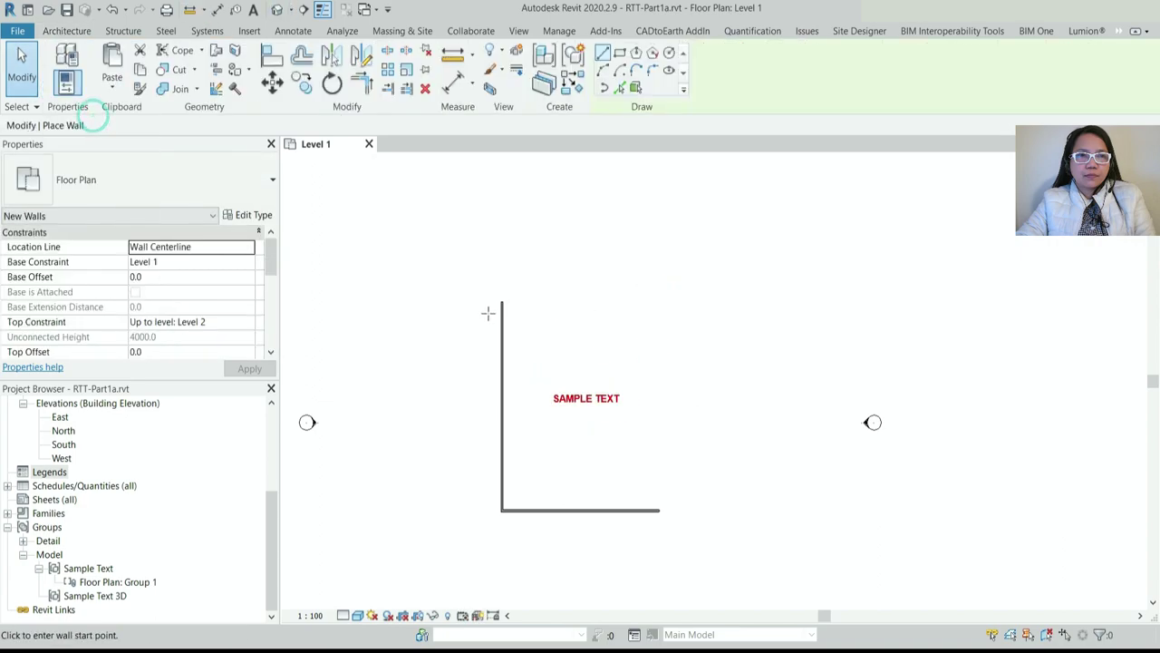
left_click(500, 301)
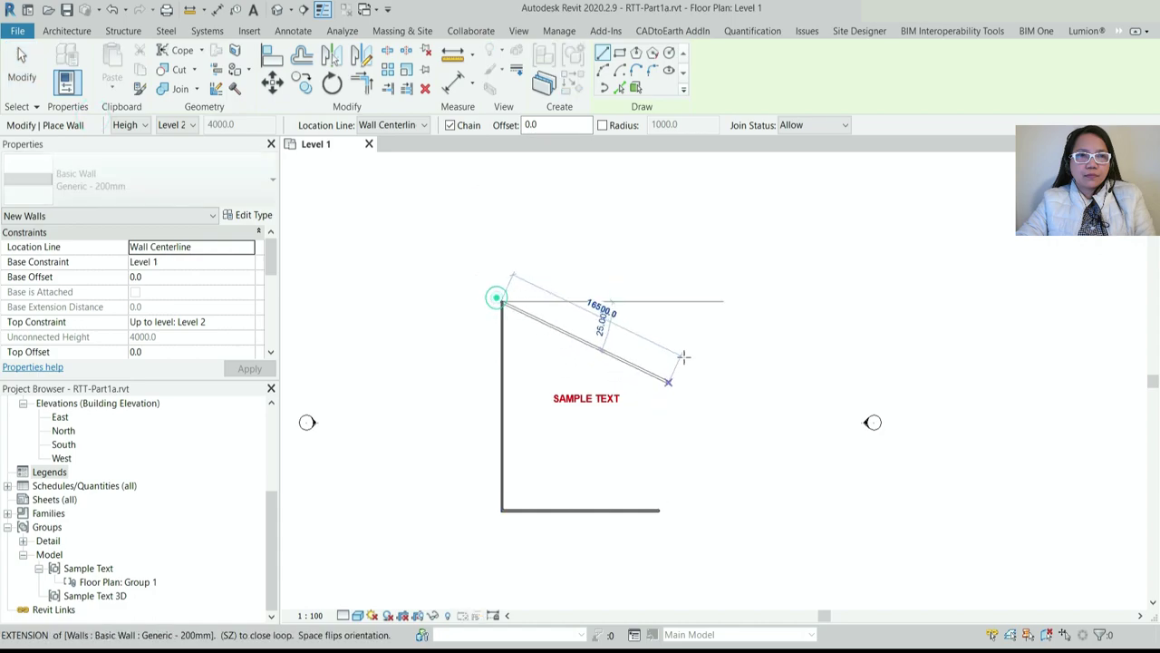
left_click(674, 300)
left_click(672, 512)
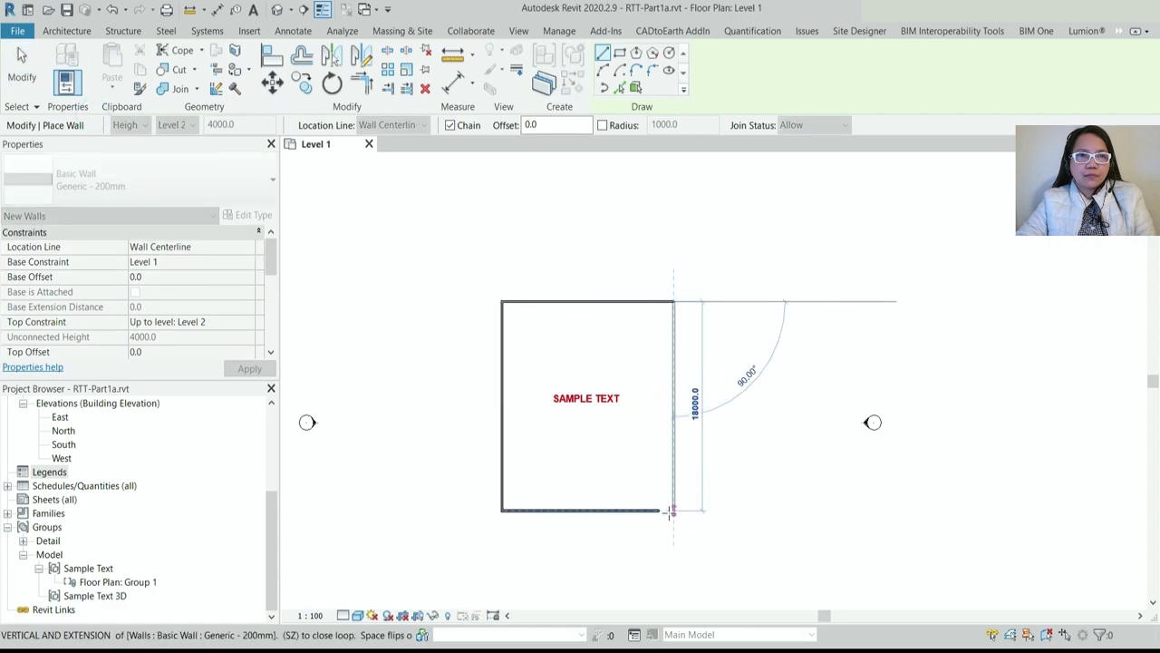
key("Escape")
key("Escape")
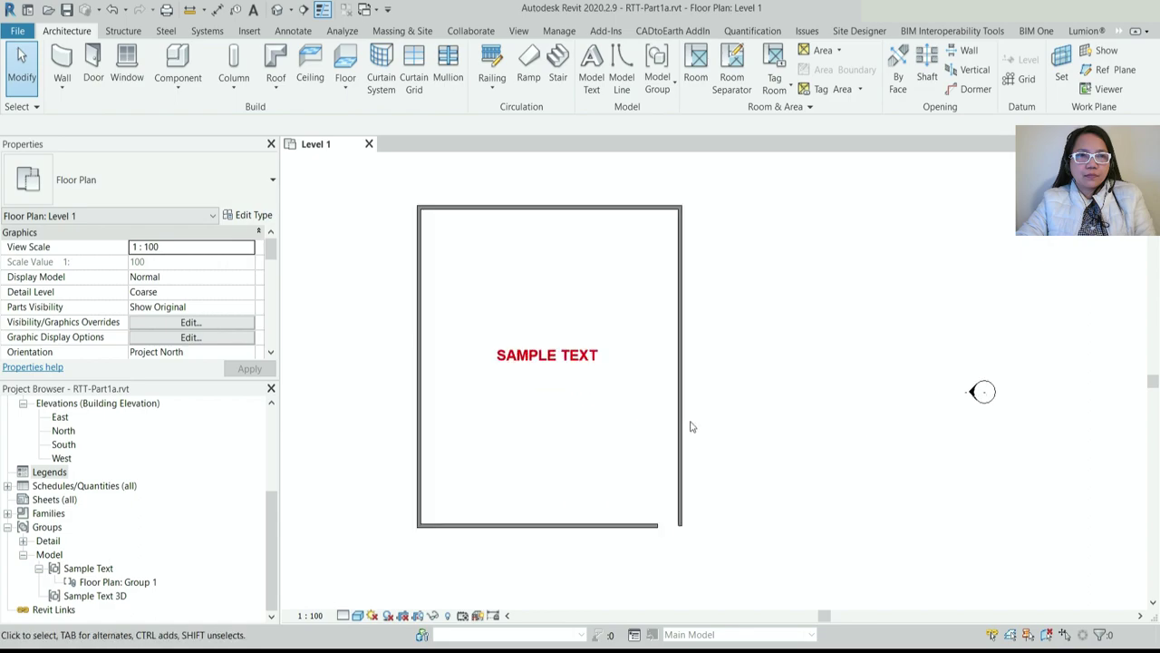
Move the right wall with MV so it meets the bottom wall's end
left_click(682, 478)
key("m")
key("v")
scroll(725, 589, "up", 3)
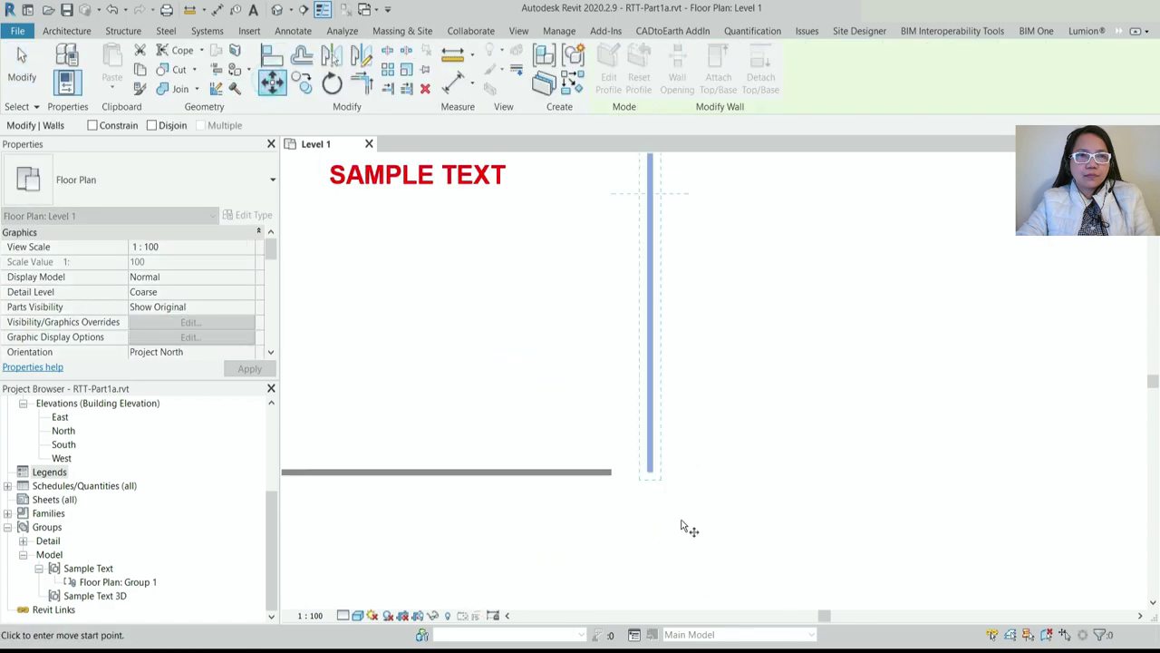
left_click(650, 472)
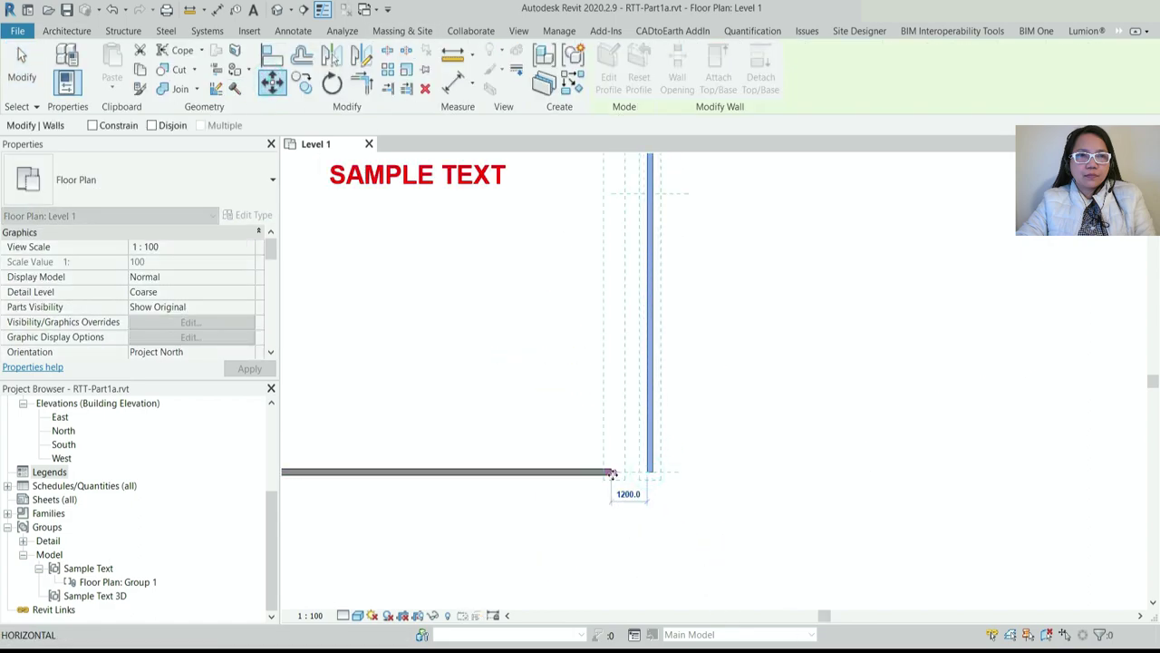
left_click(611, 473)
scroll(714, 529, "down", 3)
scroll(729, 502, "down", 2)
left_click(730, 499)
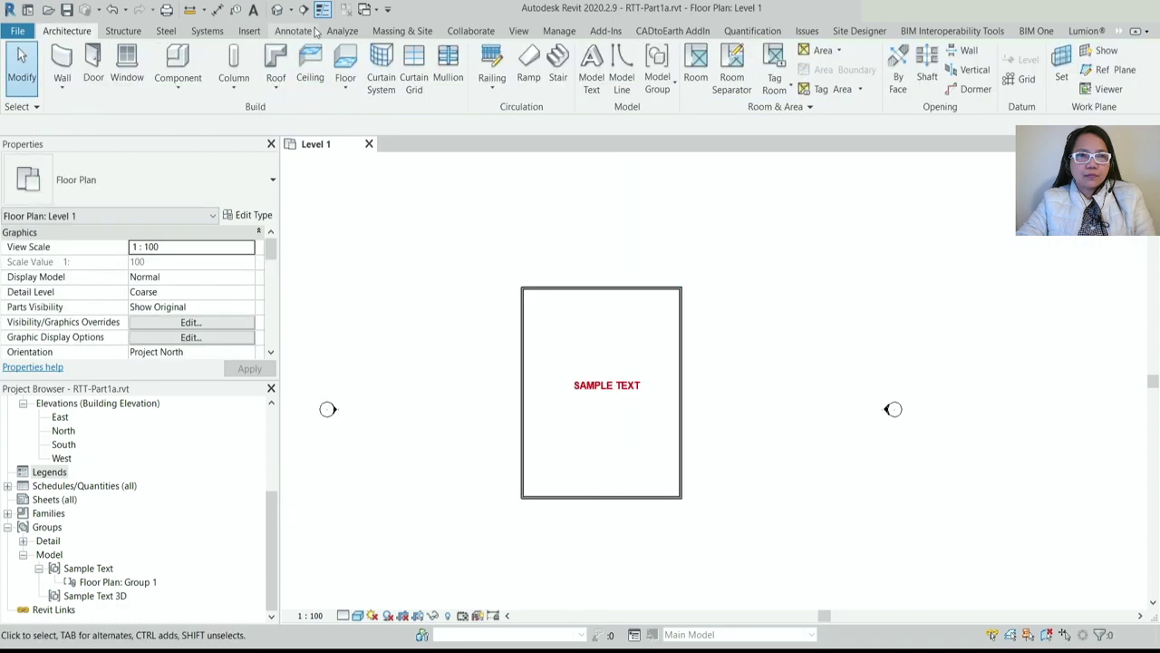
left_click(277, 9)
Tile the 3D and Level 1 views side by side with WT and zoom all to fit
left_click(720, 517)
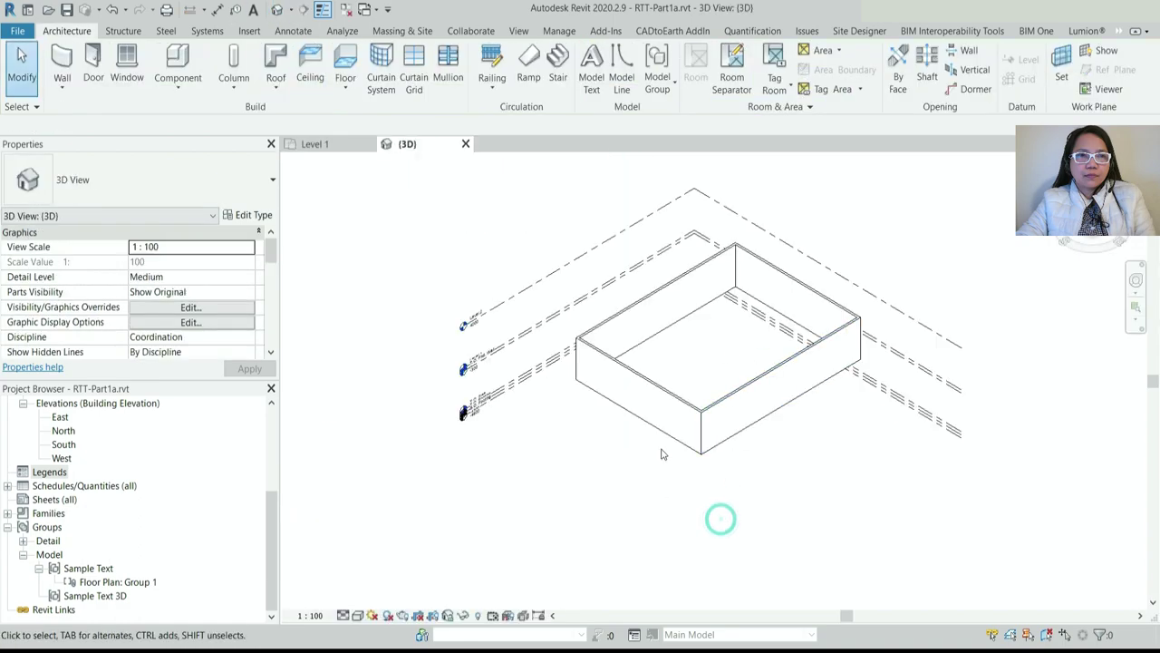
left_click(650, 481)
key("w")
key("t")
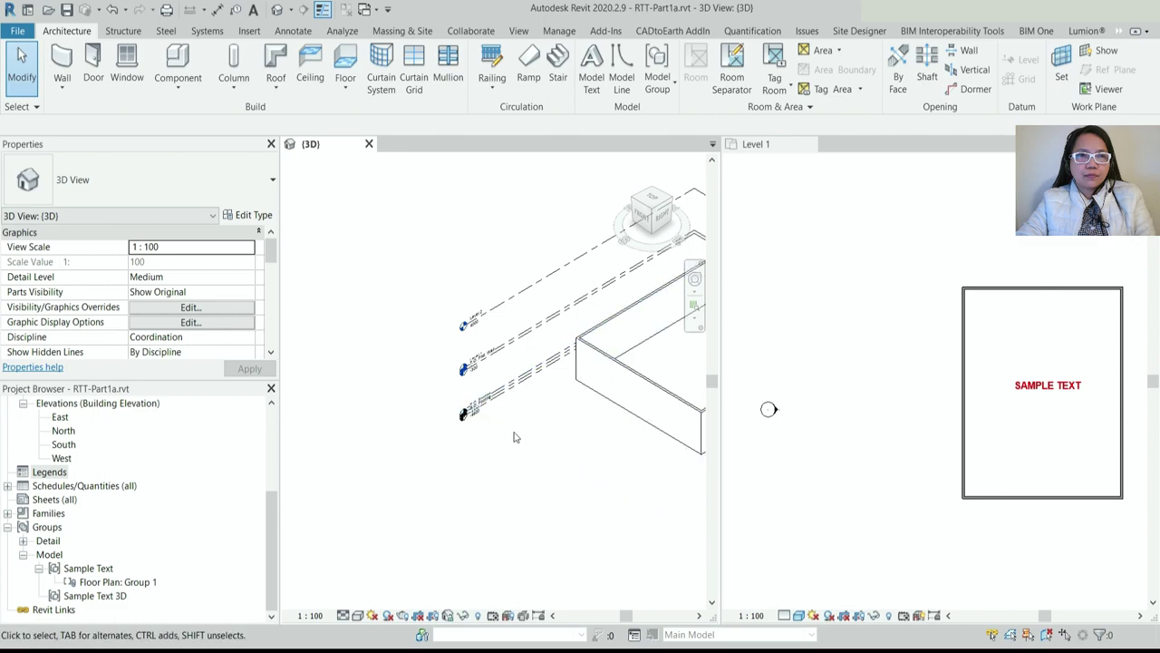
key("z")
key("a")
scroll(544, 453, "up", 4)
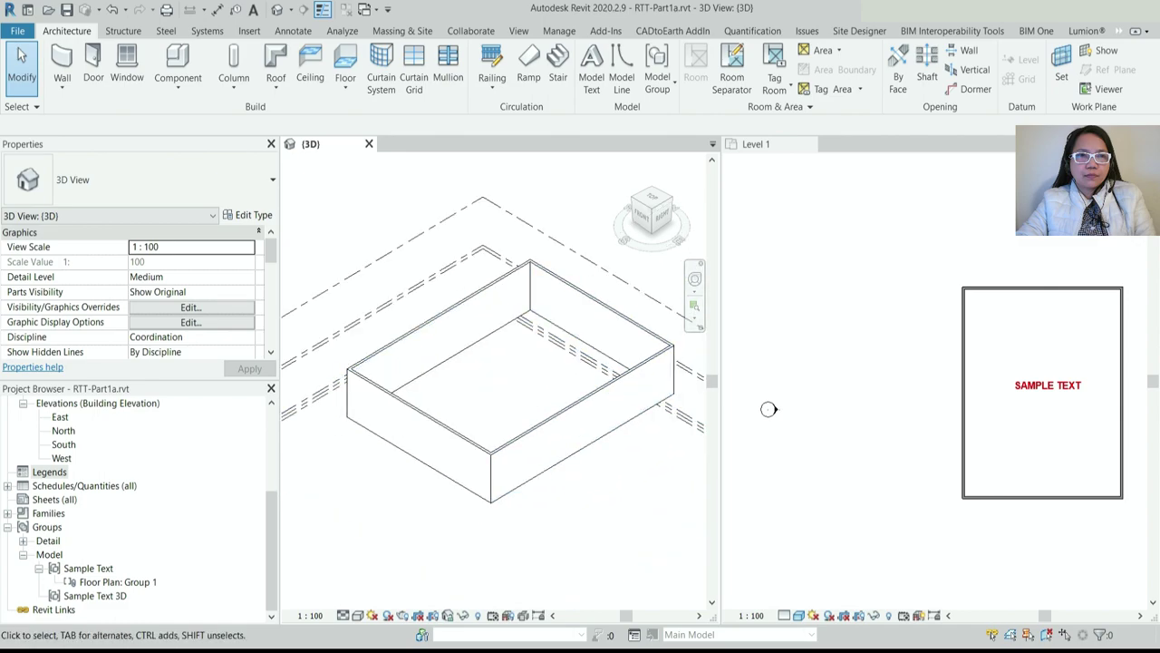
Set the 3D view's visual style to Shaded and collapse the groups in the Project Browser
left_click(357, 615)
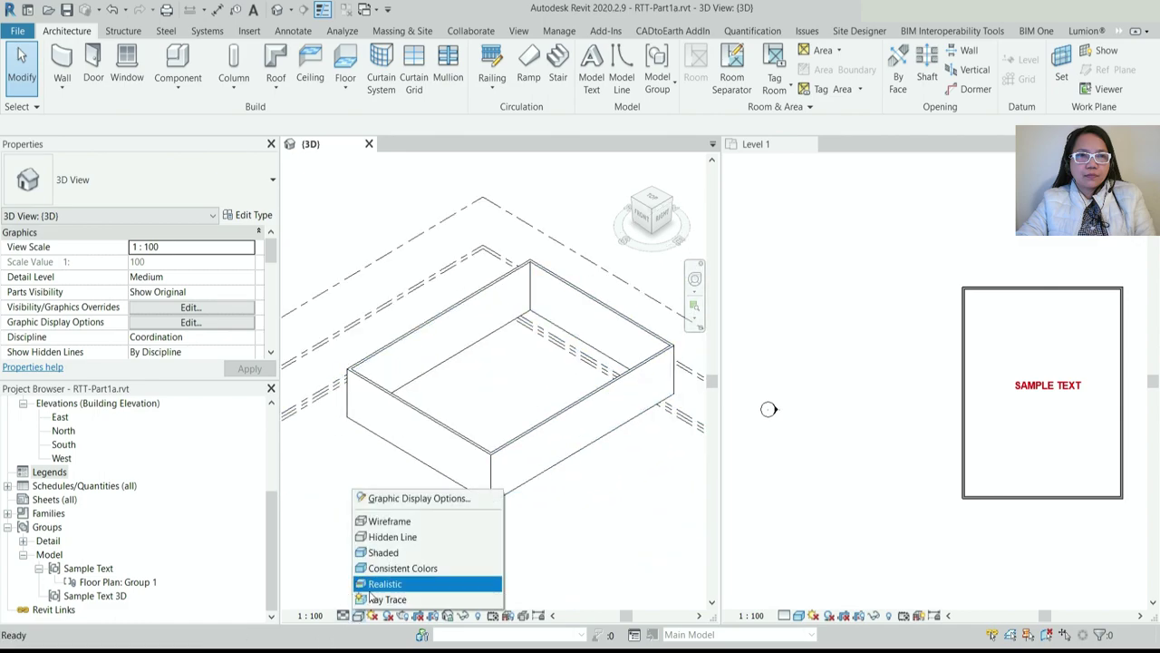
left_click(399, 581)
left_click(357, 616)
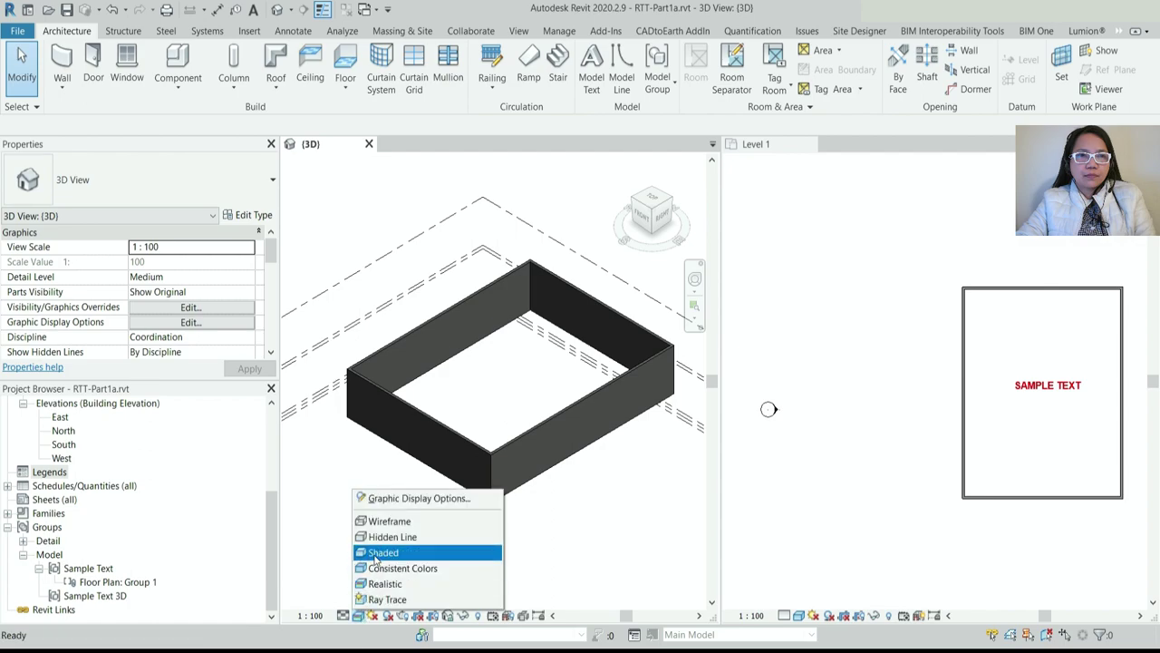
left_click(380, 555)
scroll(490, 351, "down", 2)
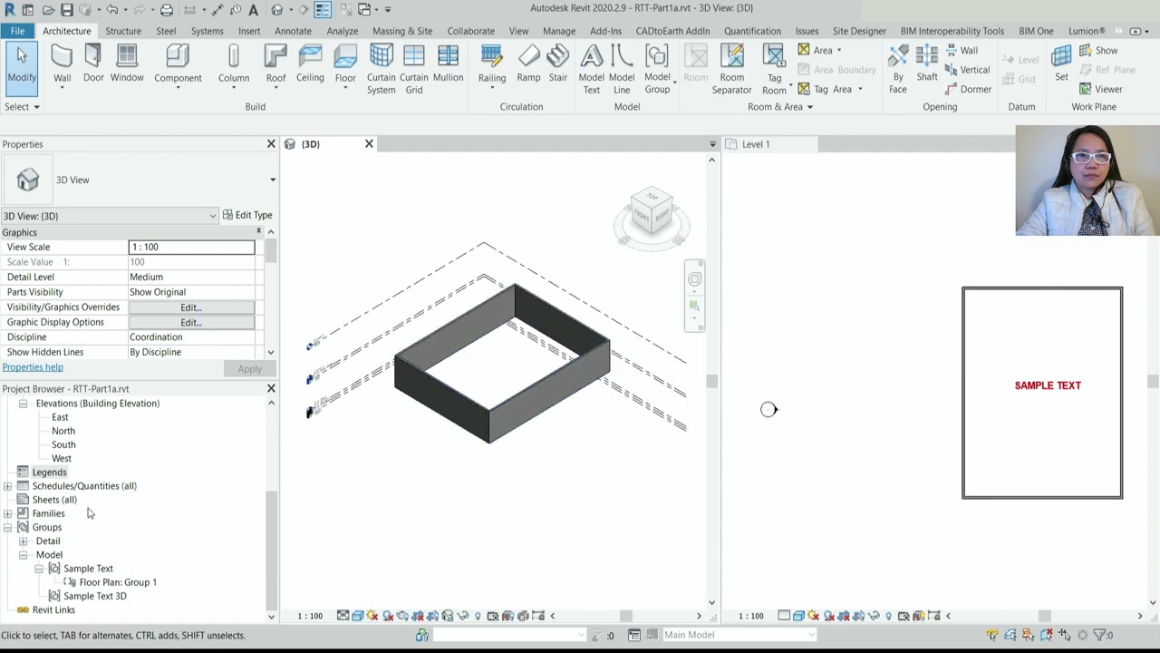
left_click(8, 528)
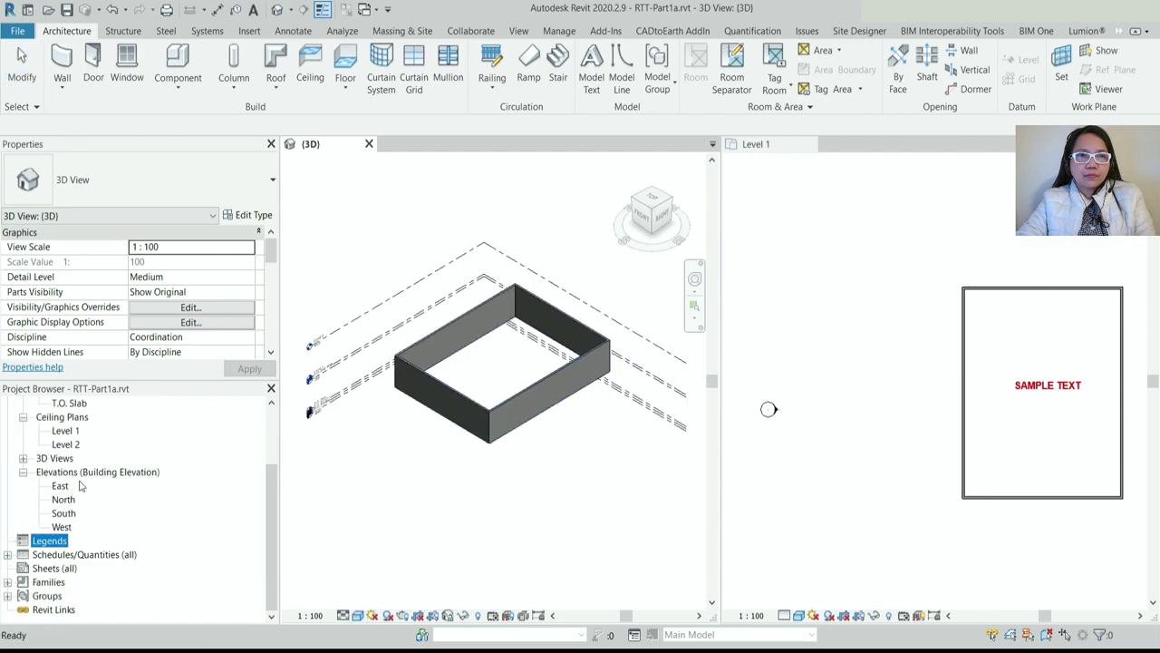
Create a new legend view named Sample Legend at scale 1 : 100 from the Legends node
right_click(52, 547)
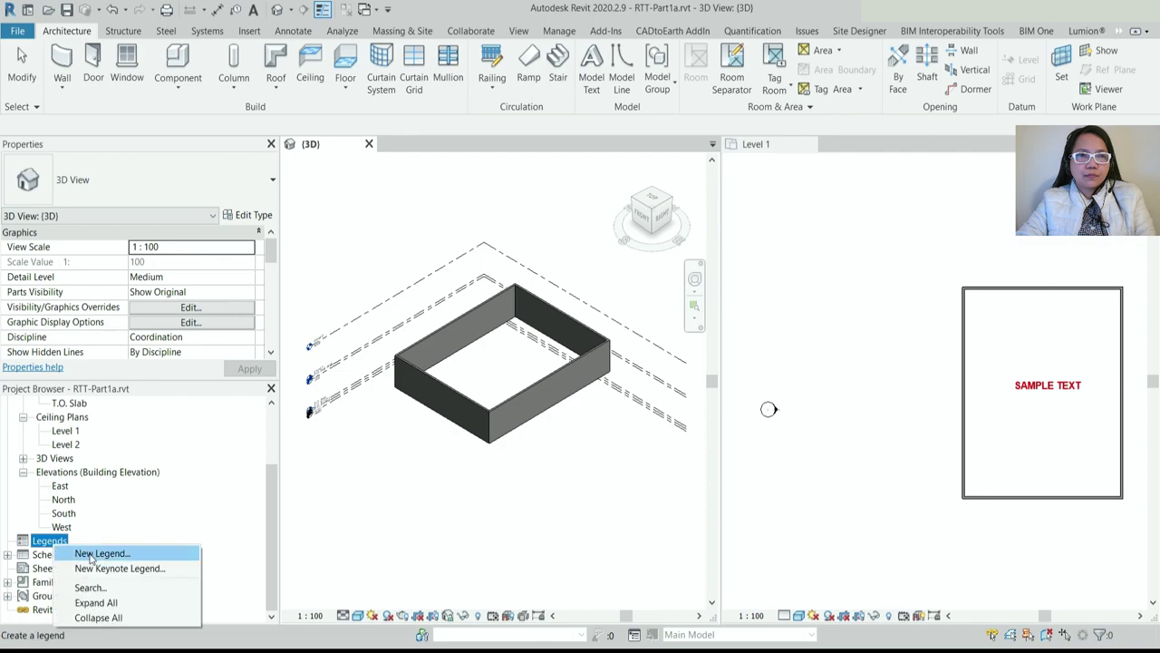
left_click(94, 554)
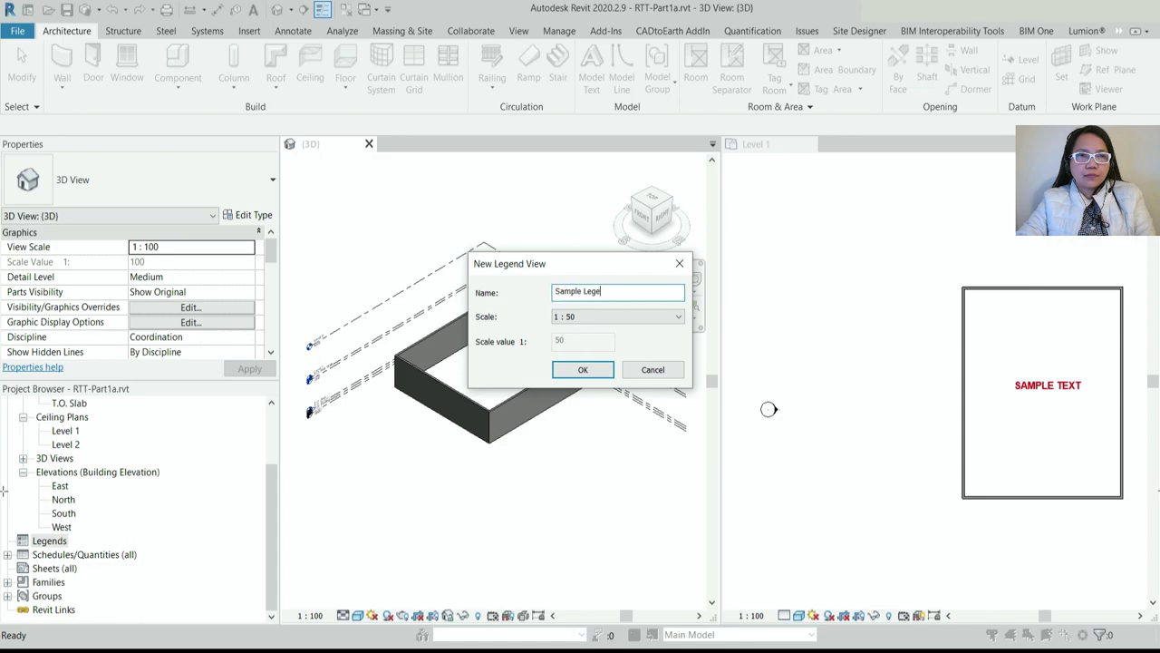
left_click(623, 312)
left_click(586, 408)
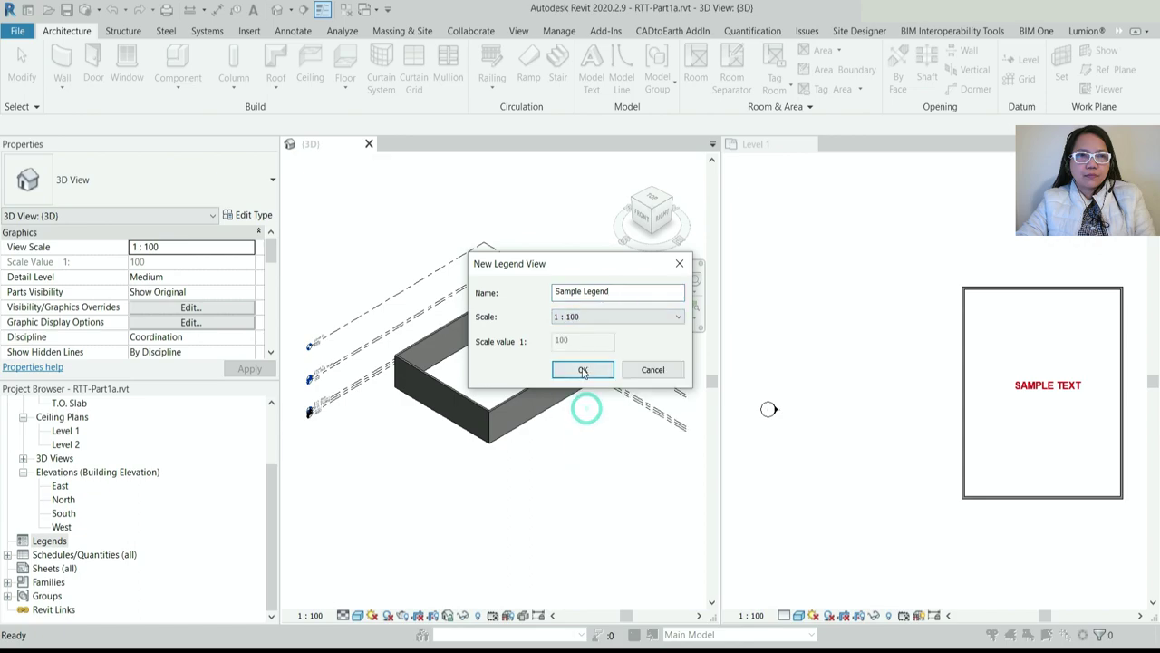
left_click(583, 369)
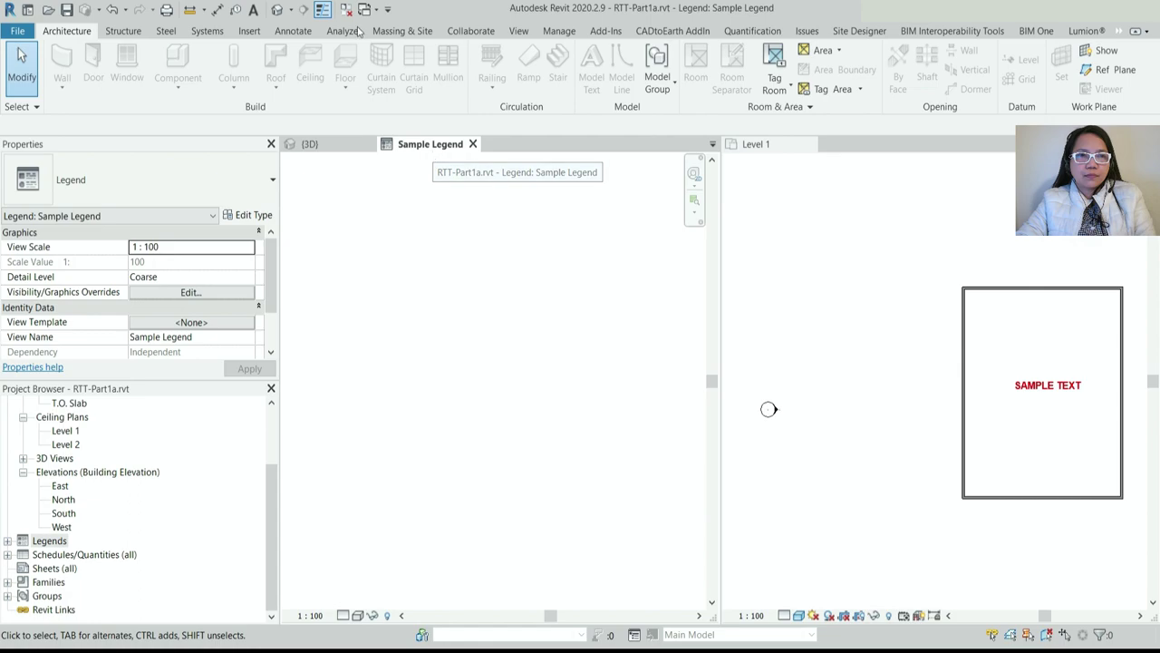
Close the 3D and Level 1 views, leaving only the Sample Legend open
left_click(323, 10)
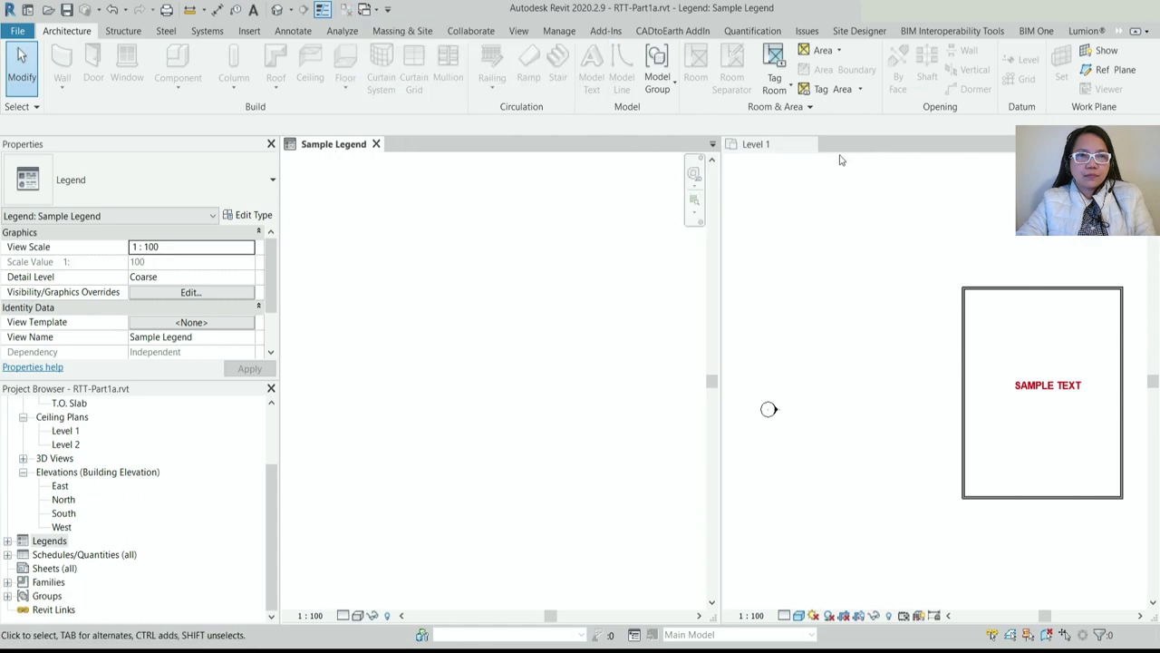
left_click(798, 143)
left_click(814, 143)
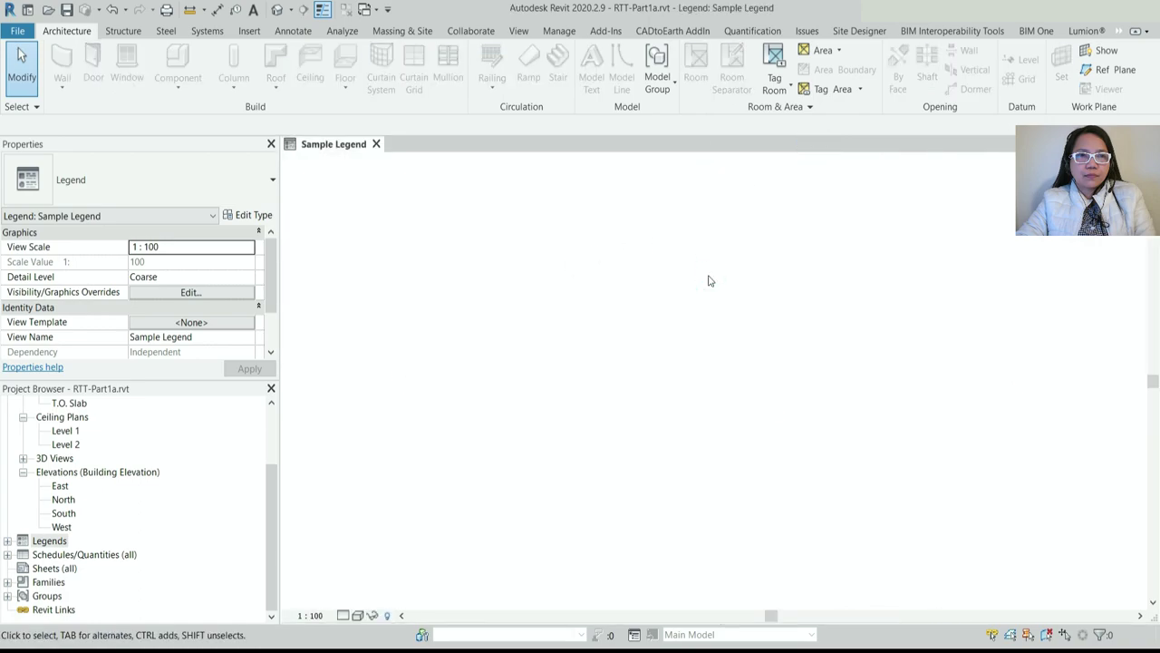
left_click(569, 302)
Place a text note reading 'LEGEND:' on the legend
left_click(254, 10)
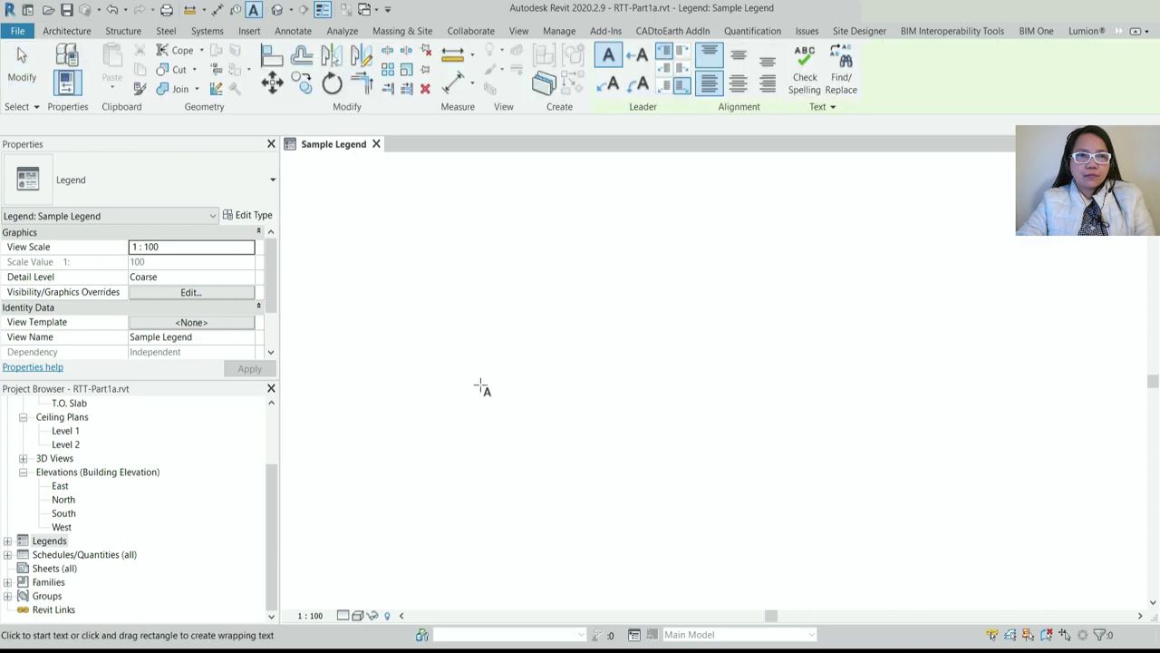
left_click(429, 272)
type("leg")
key("BackSpace")
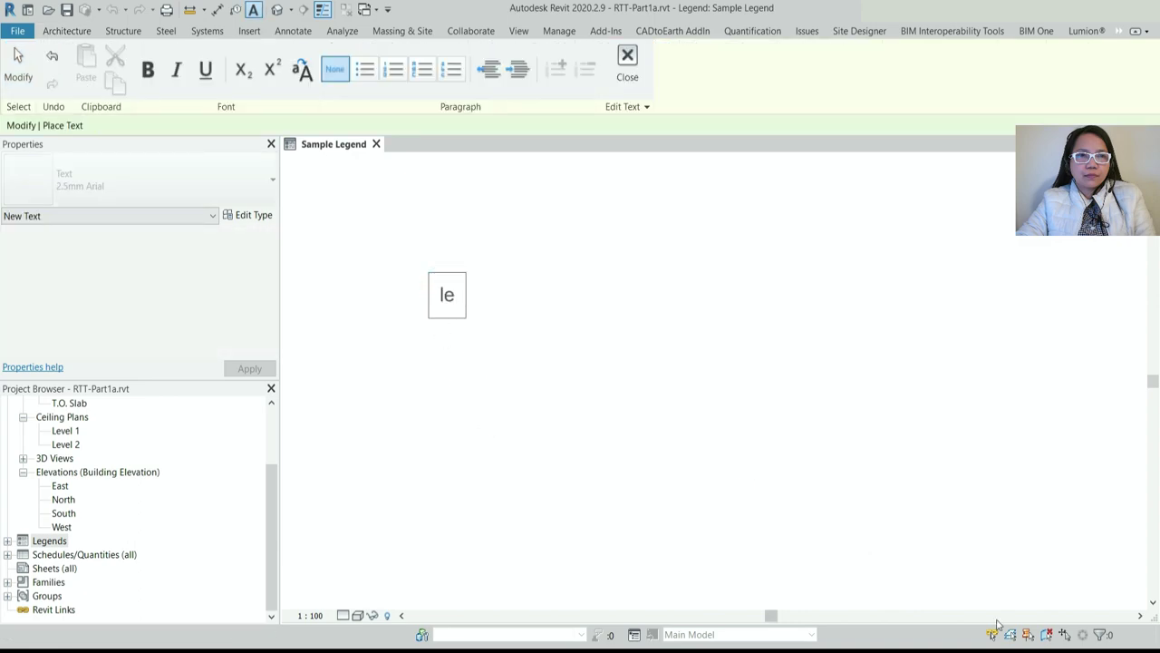
type("LEGEND")
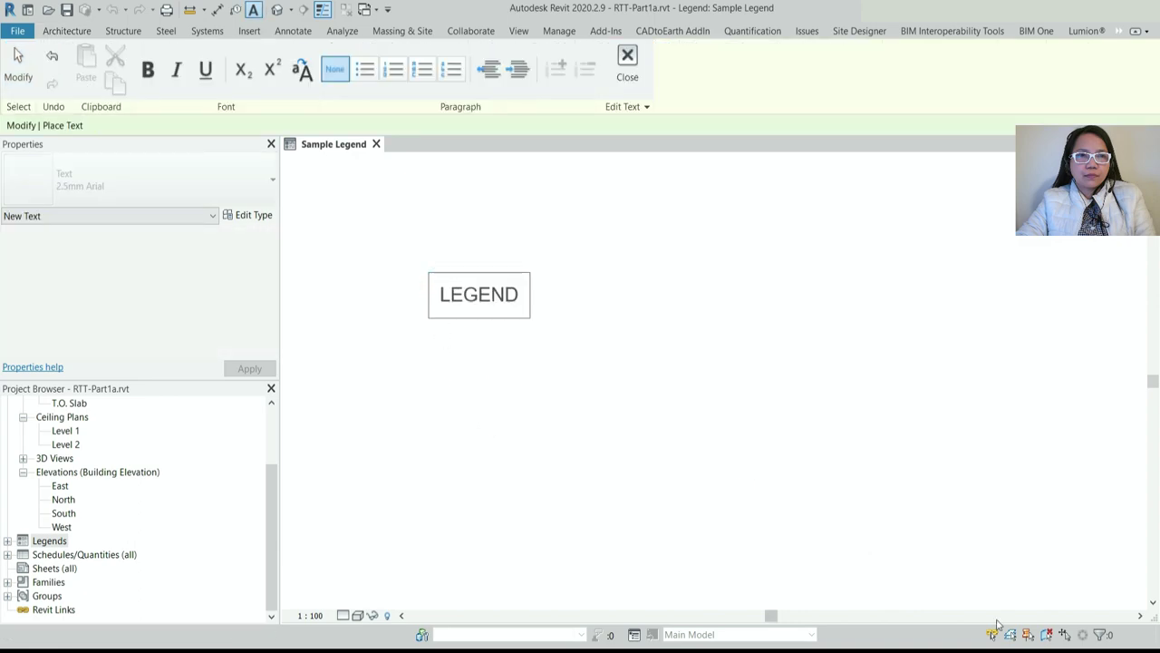
key("Return")
key("BackSpace")
type(":")
key("Return")
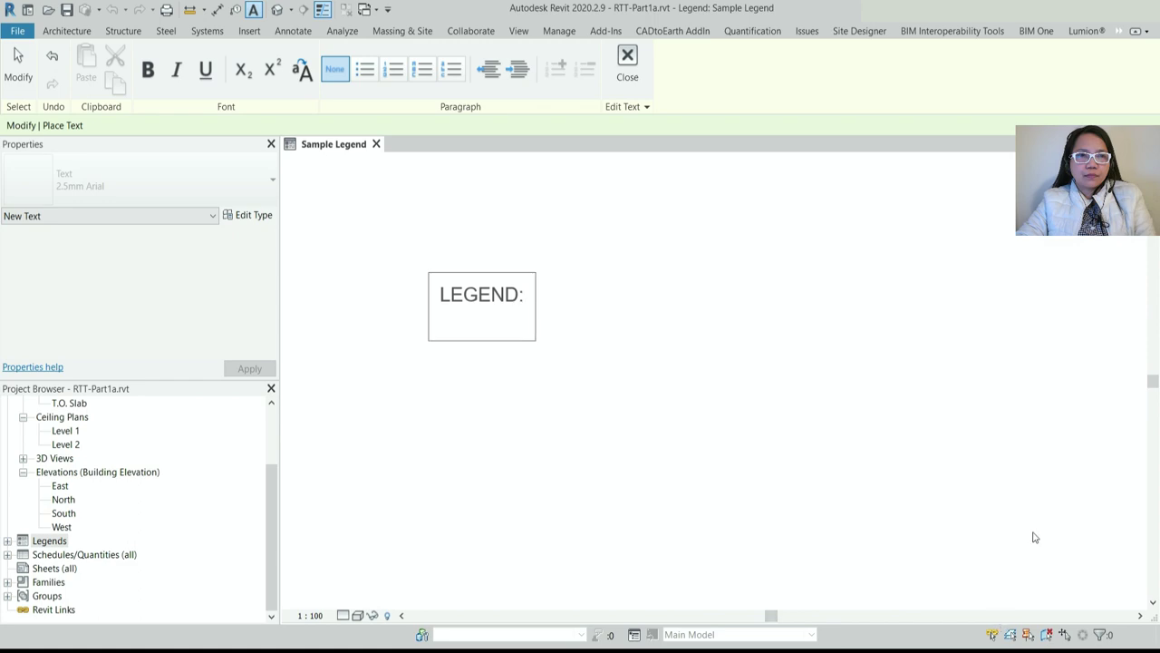
left_click(541, 332)
key("Escape")
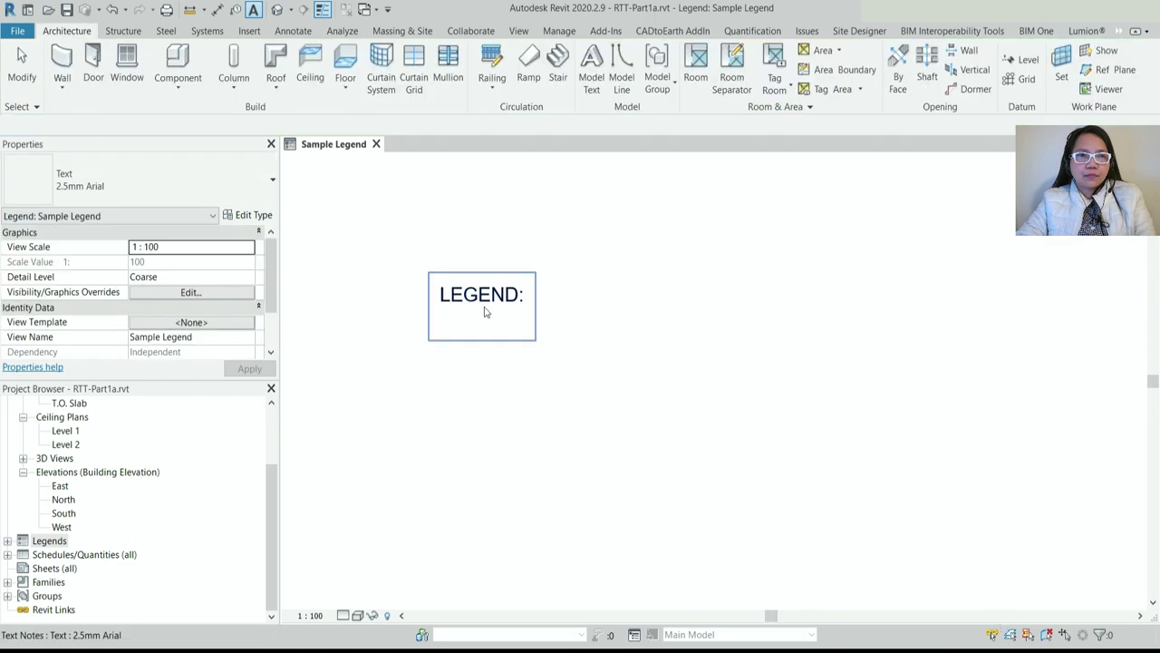
Change the LEGEND: note to the 5mm Arial text type
left_click(482, 294)
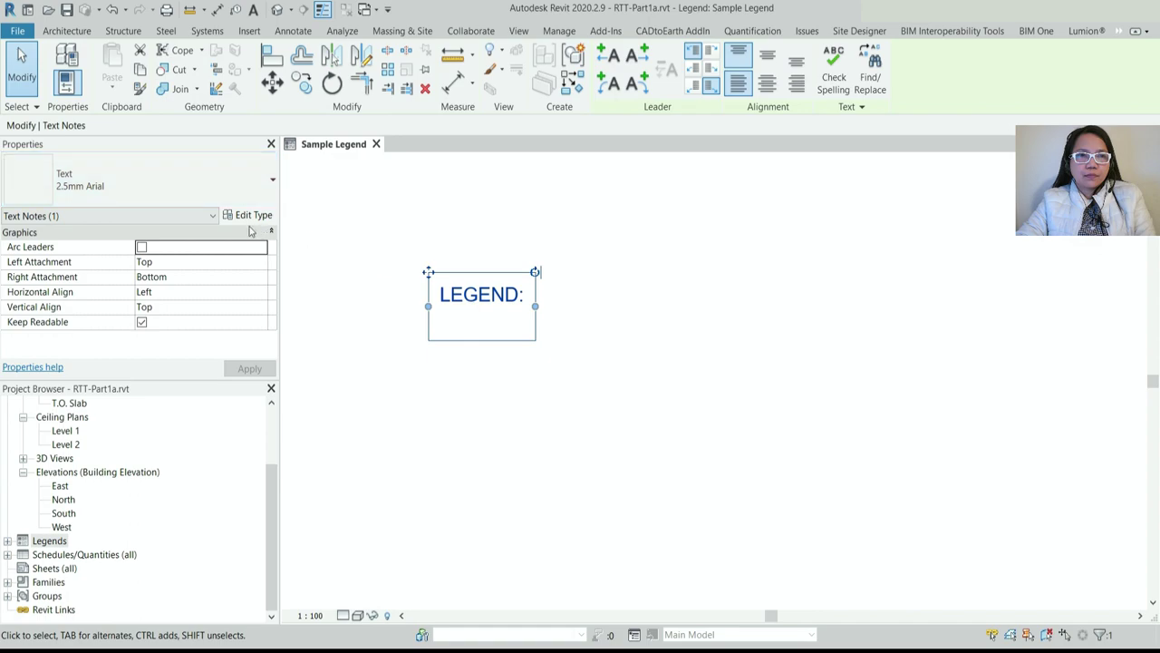
left_click(213, 183)
left_click(85, 312)
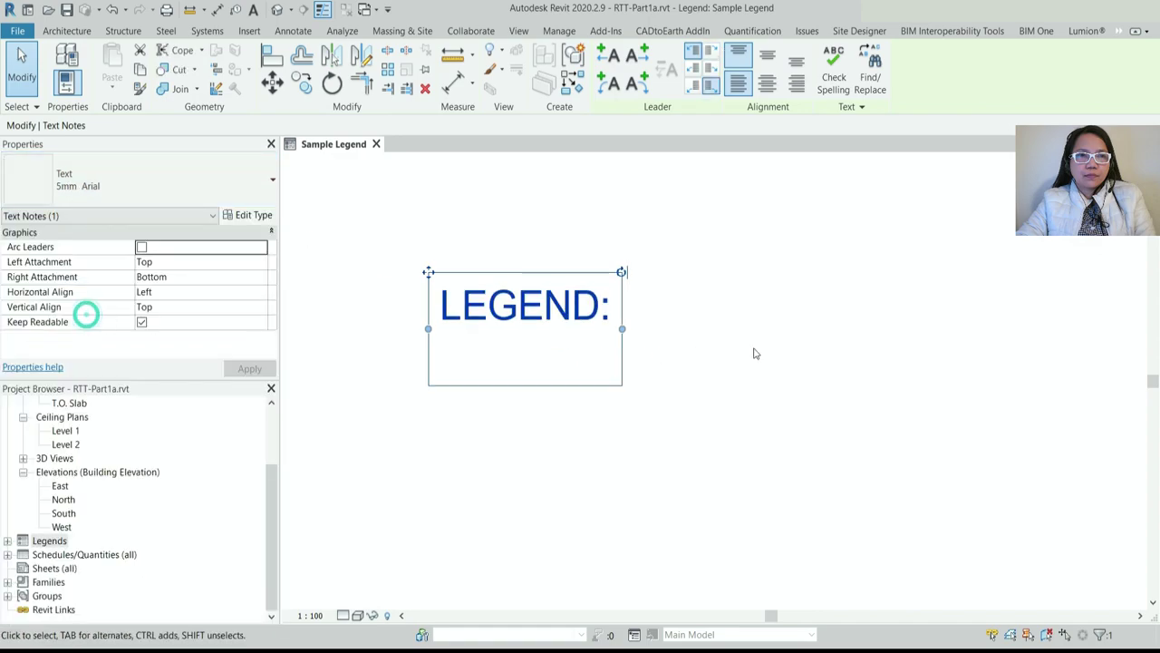
left_click(753, 353)
Duplicate the text type as '5mm Arial Un' with Underline turned on
left_click(547, 326)
left_click(263, 215)
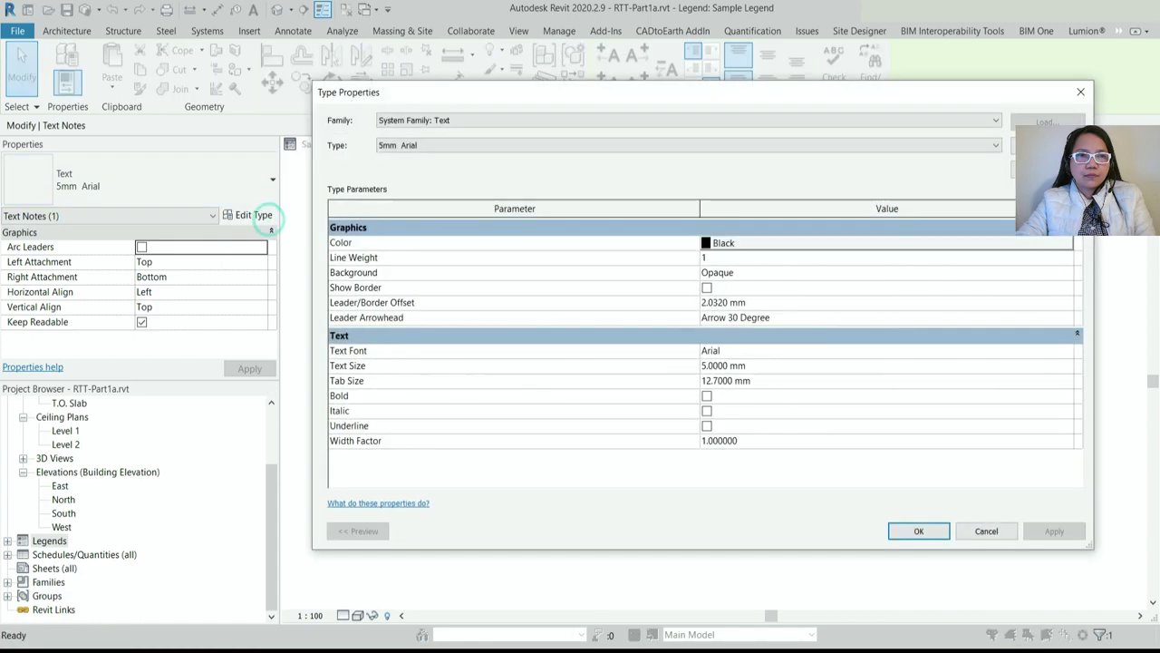
left_click(1047, 145)
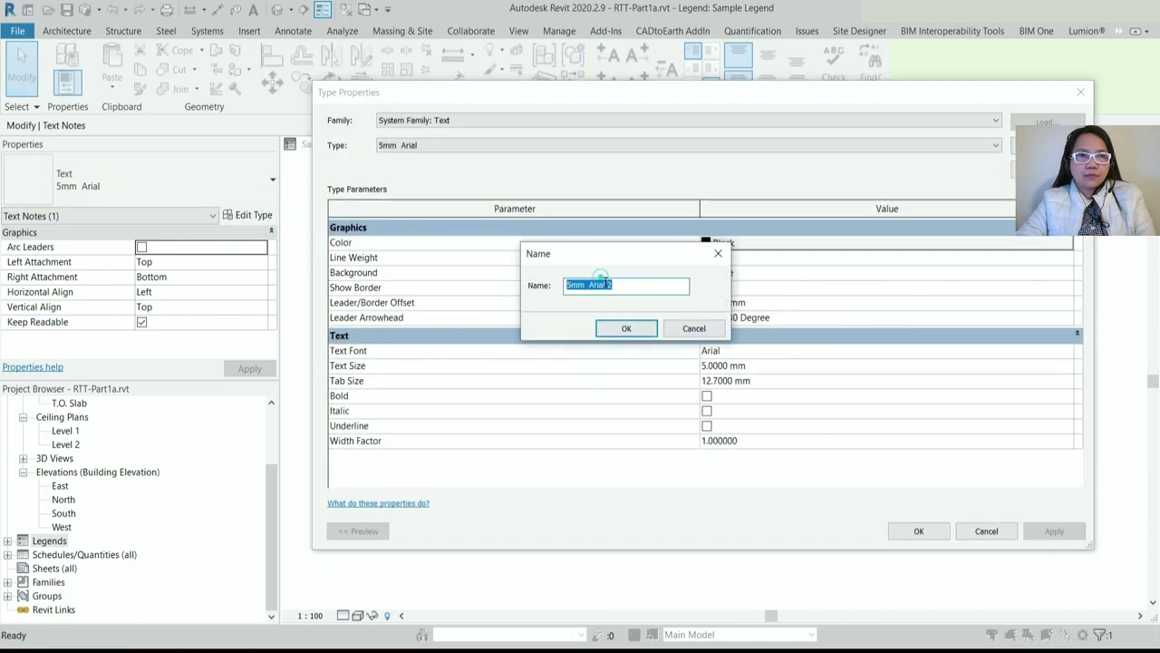
left_click(610, 285)
type("u")
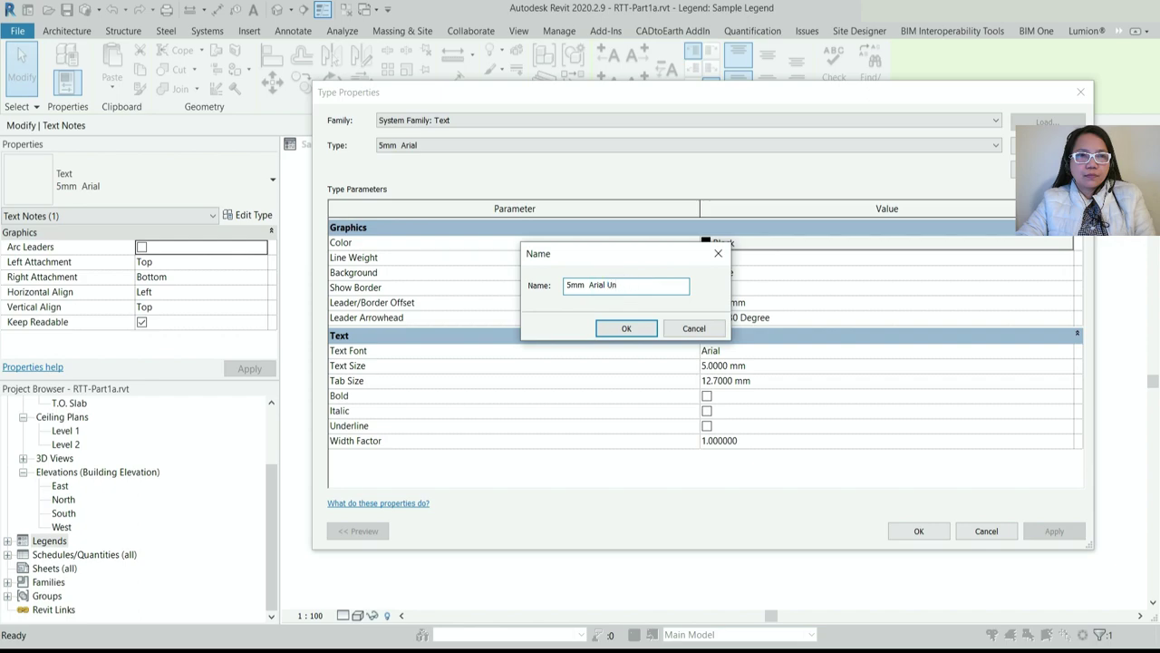
left_click(626, 328)
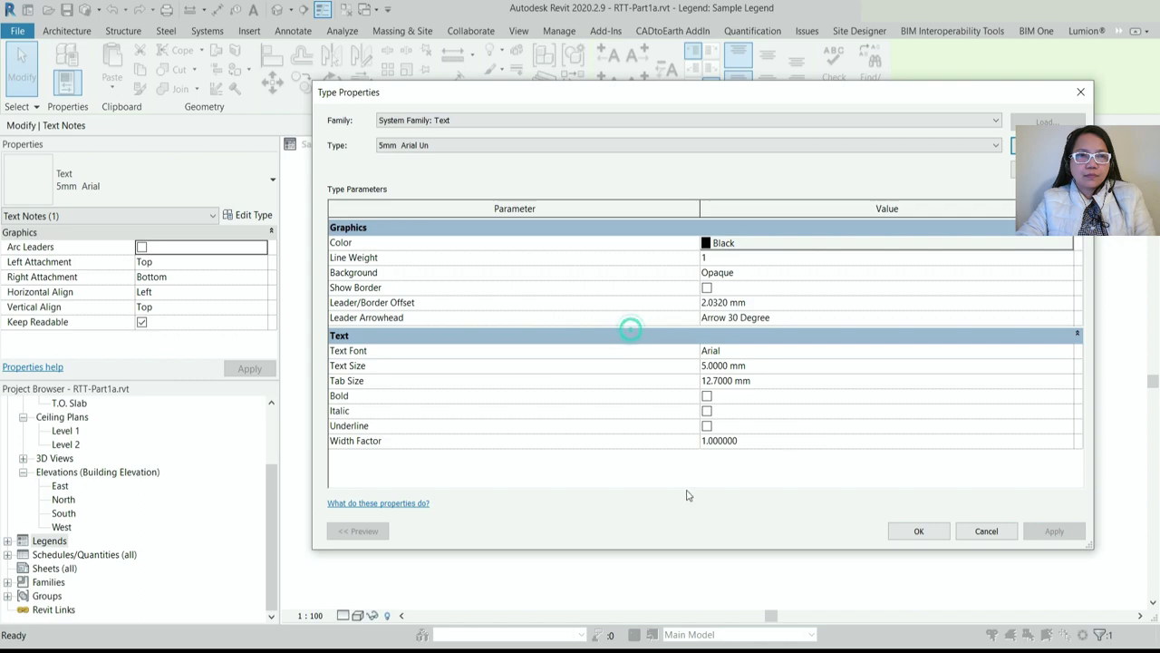
left_click(707, 425)
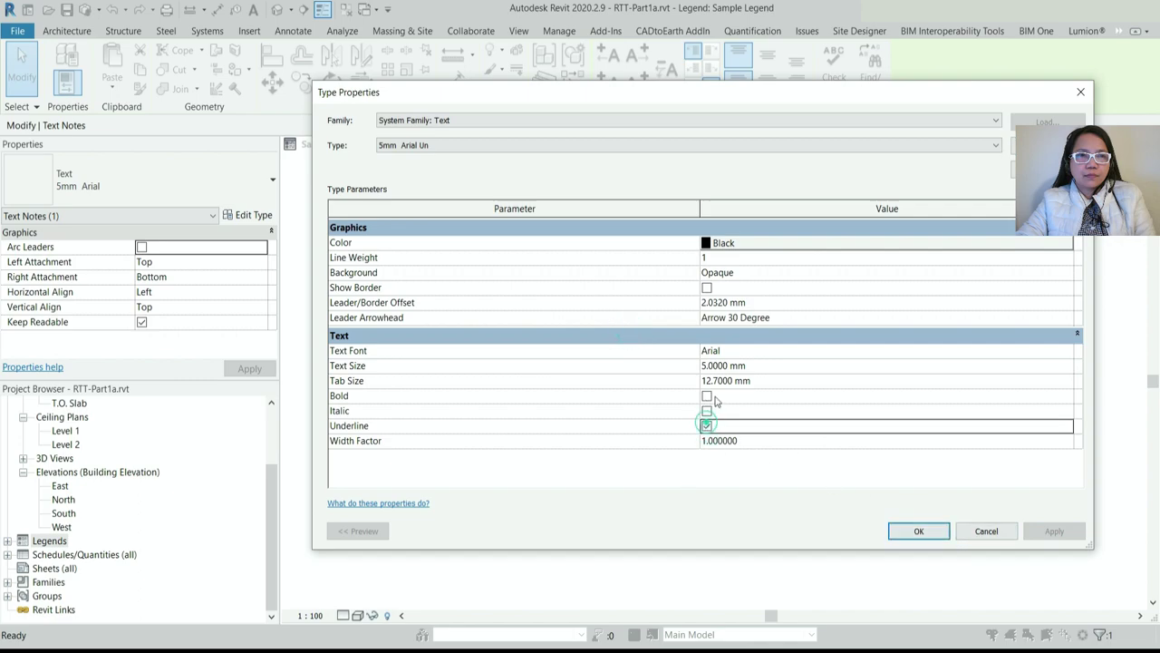
left_click(706, 396)
left_click(915, 530)
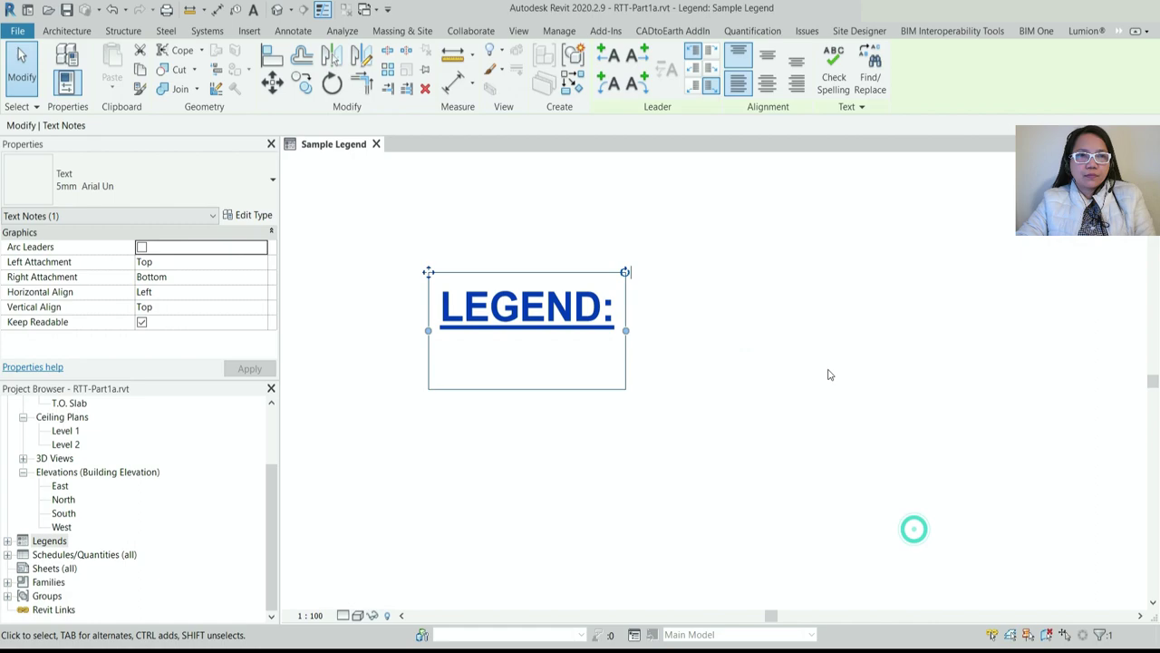
left_click(562, 411)
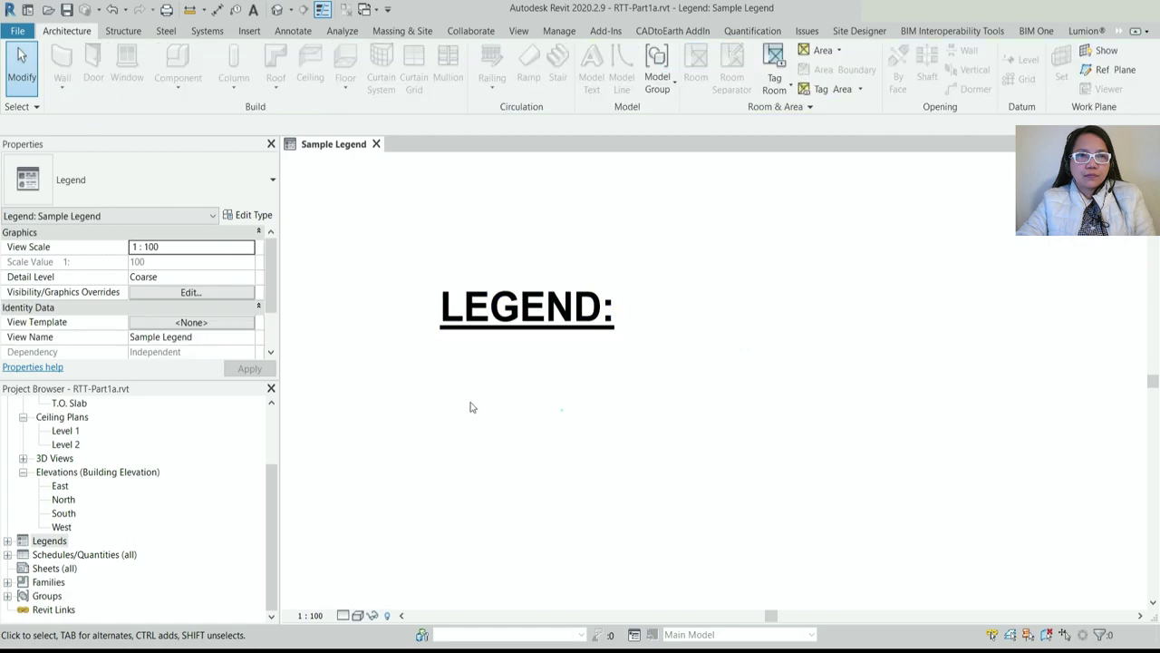
left_click(564, 434)
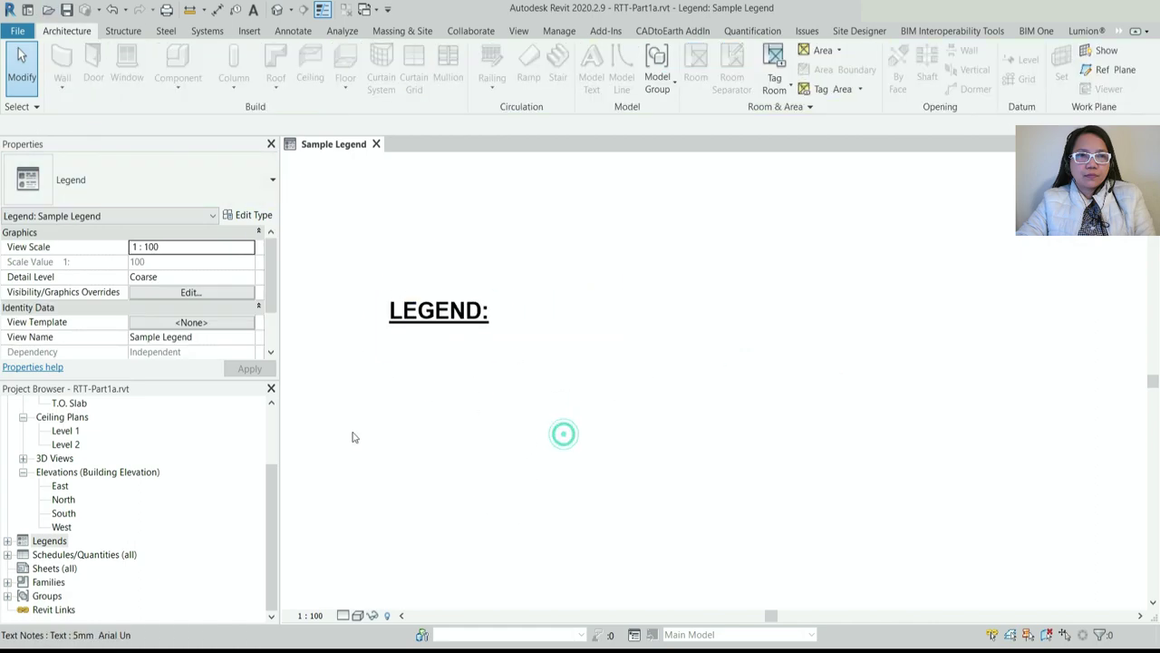
In the 3D view, duplicate the front-right wall's type as 'Generic - 200mm Blue'
left_click(276, 9)
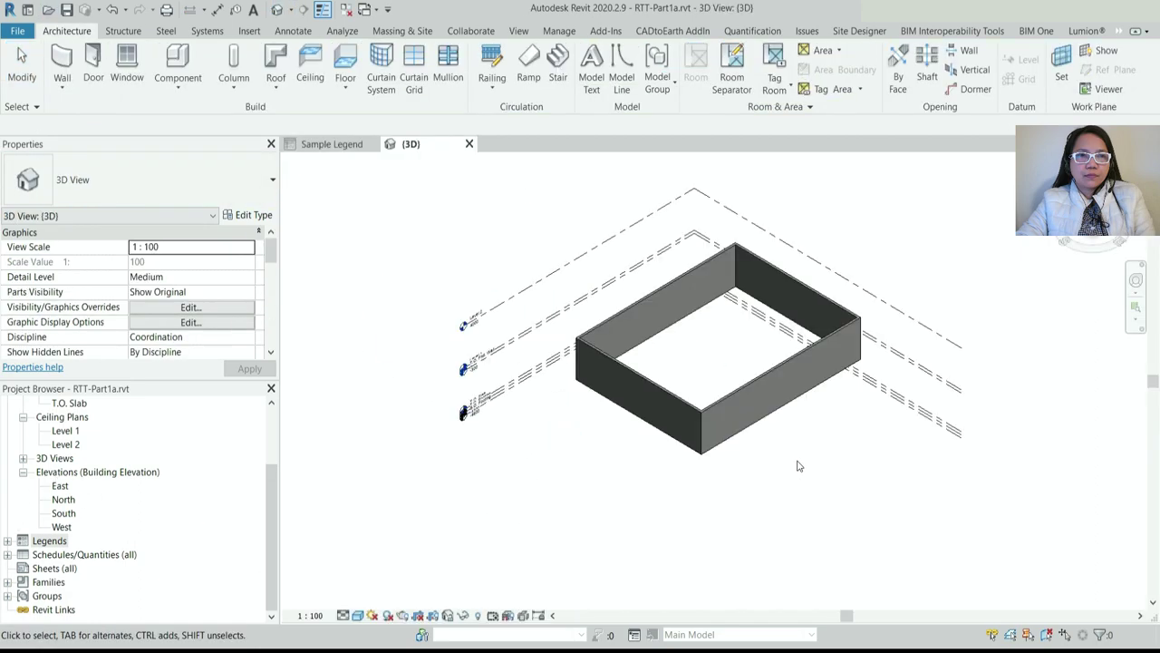
left_click(771, 379)
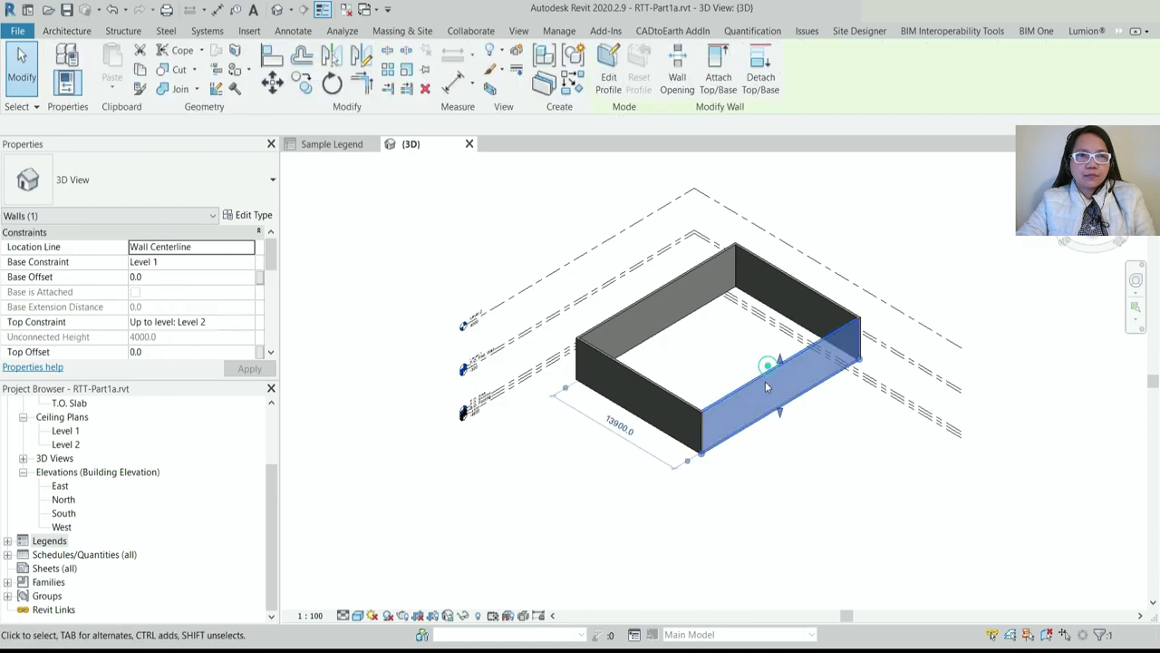
left_click(251, 216)
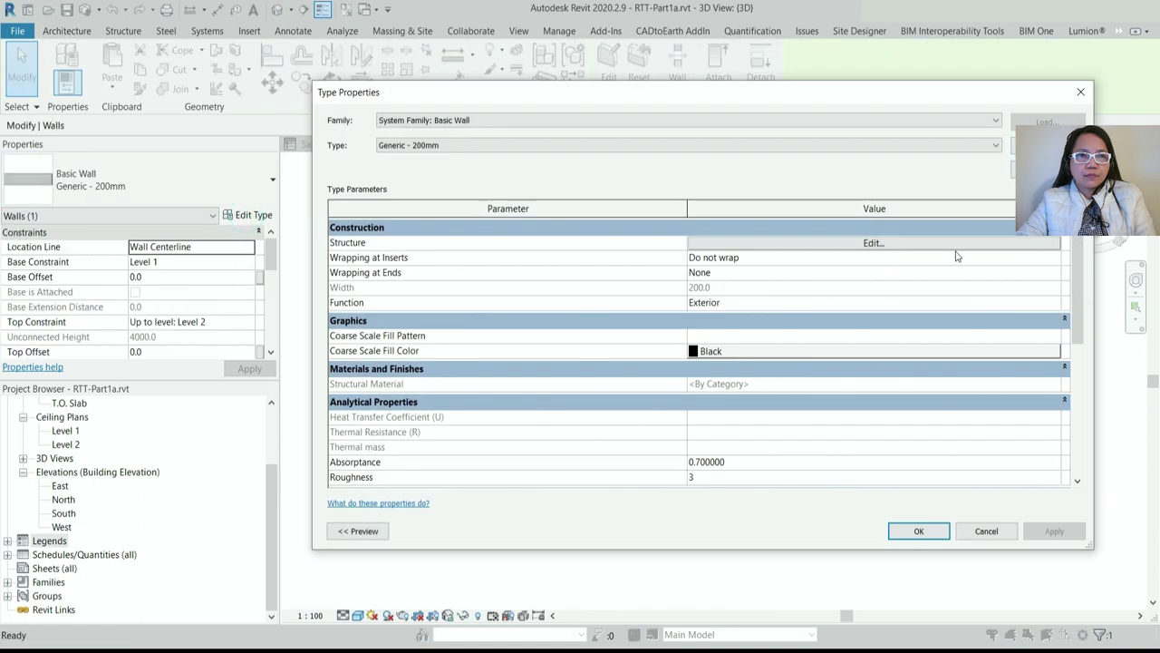
left_click(1046, 145)
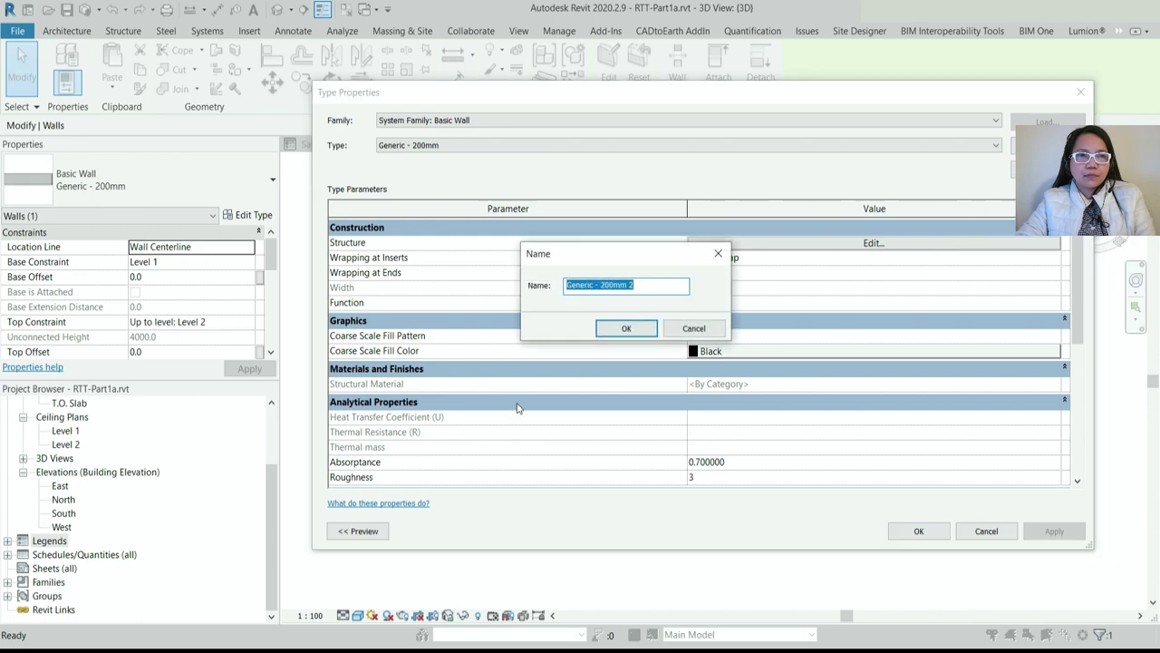
left_click(647, 286)
double_click(630, 285)
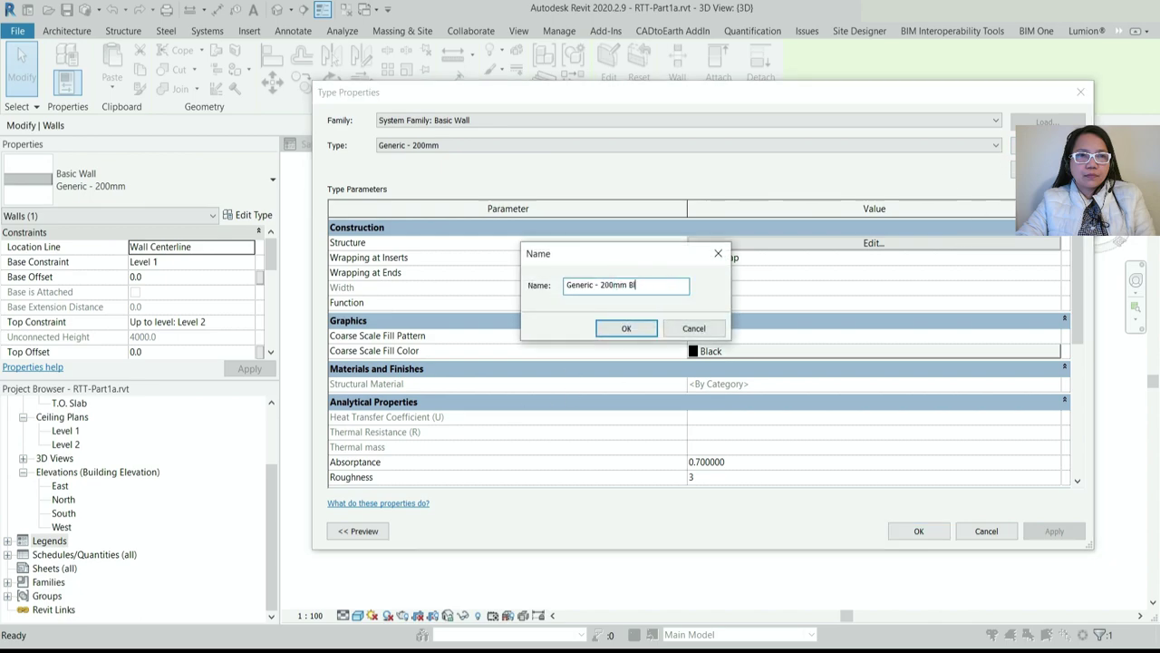
left_click(625, 328)
Assign the Render, Beige, Smooth material to the wall type's structure layer
left_click(919, 243)
left_click(637, 242)
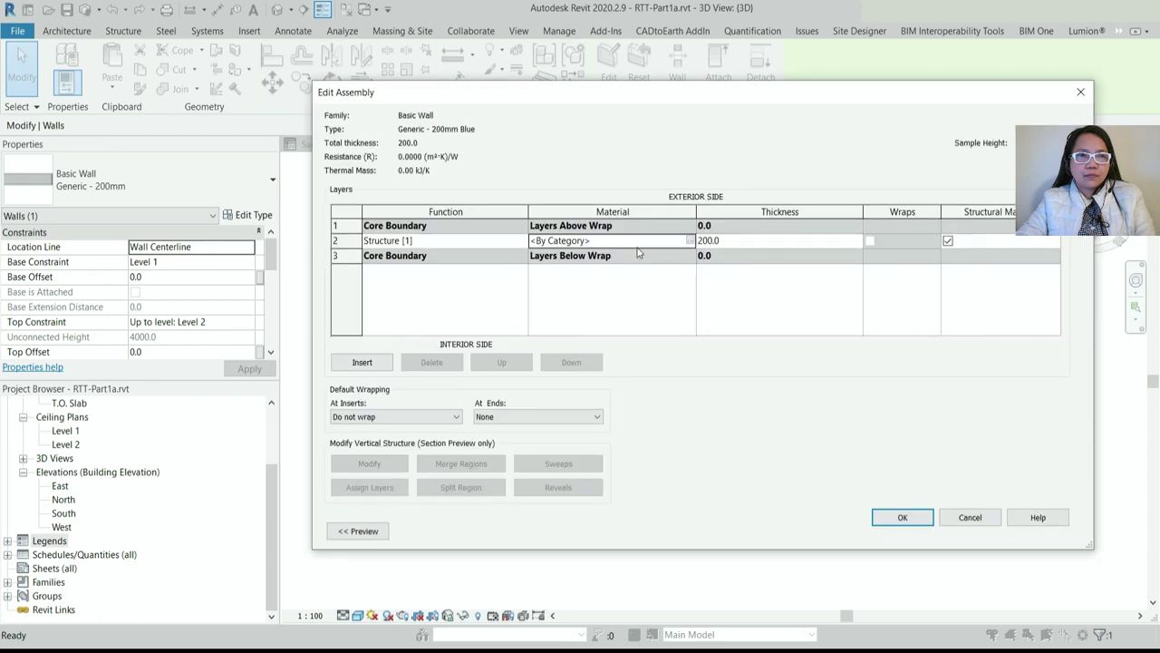
left_click(689, 240)
left_click(689, 241)
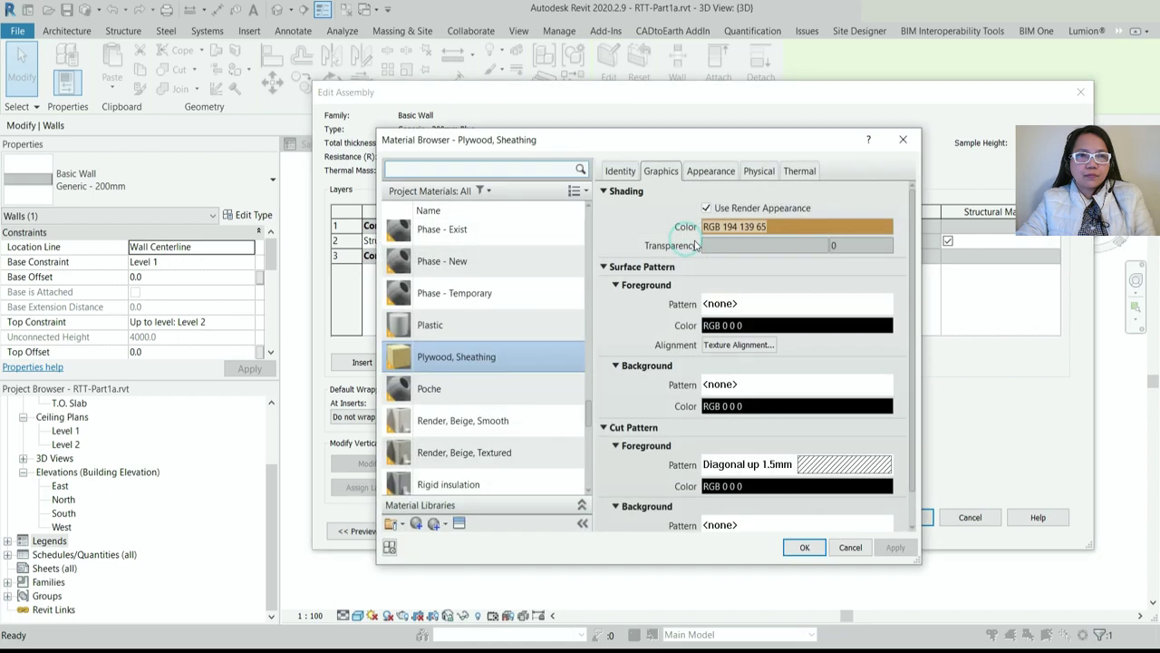
left_click(474, 414)
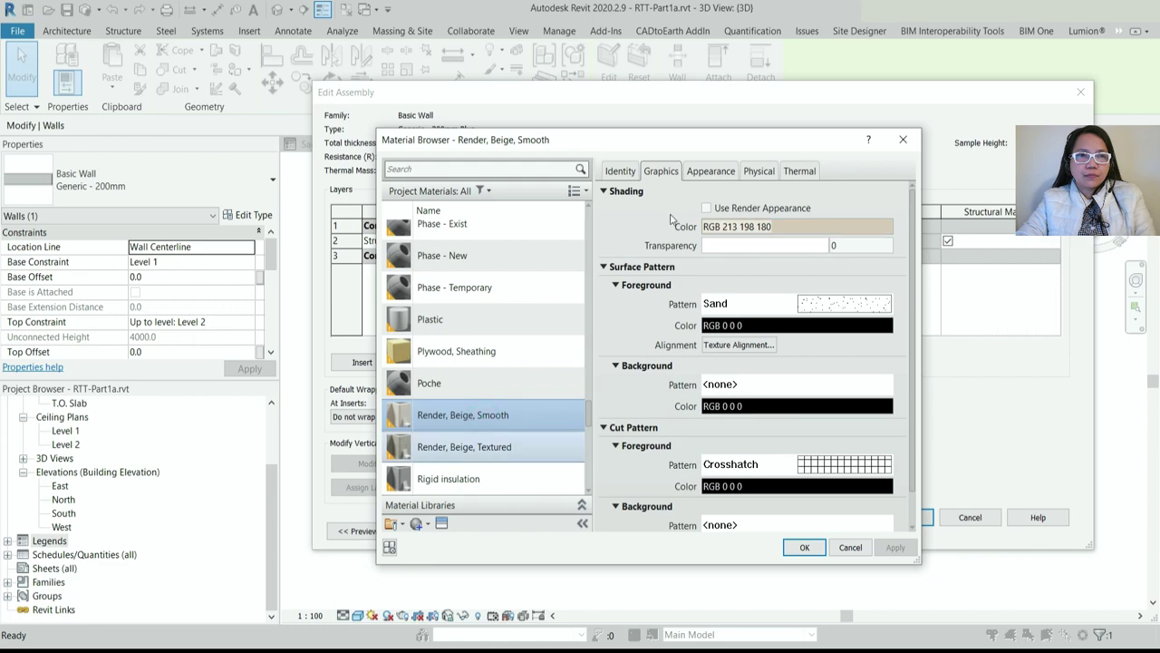
Make the material's appearance colour blue (RGB 0 128 192), apply it, and return to Sample Legend
left_click(708, 208)
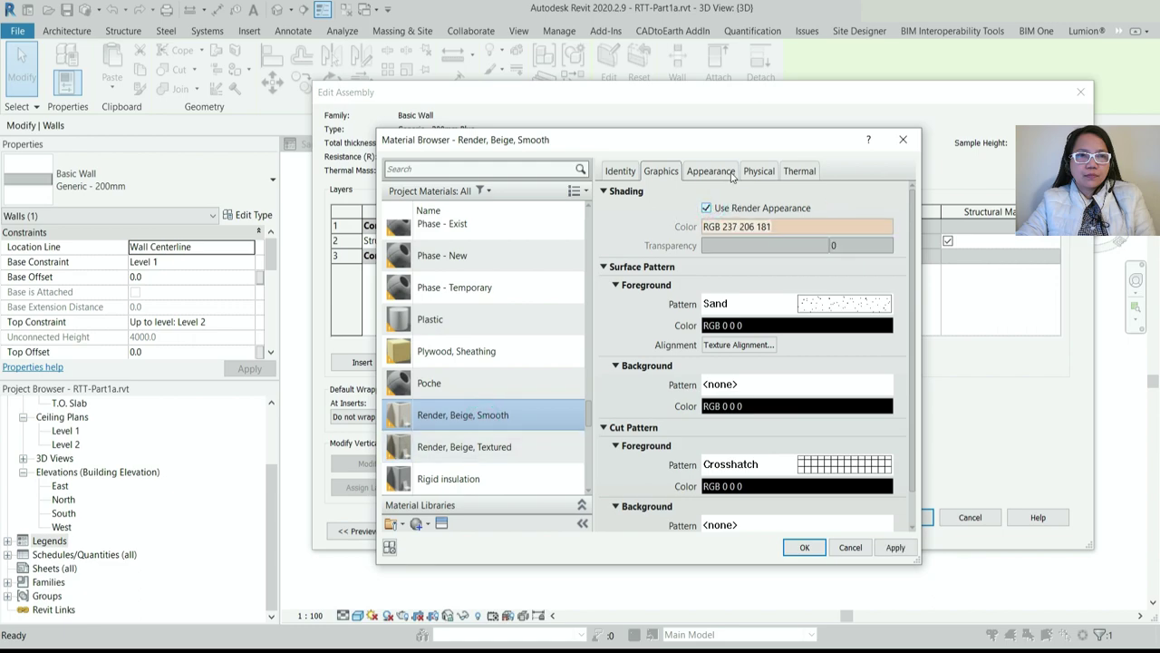
left_click(710, 171)
left_click(780, 319)
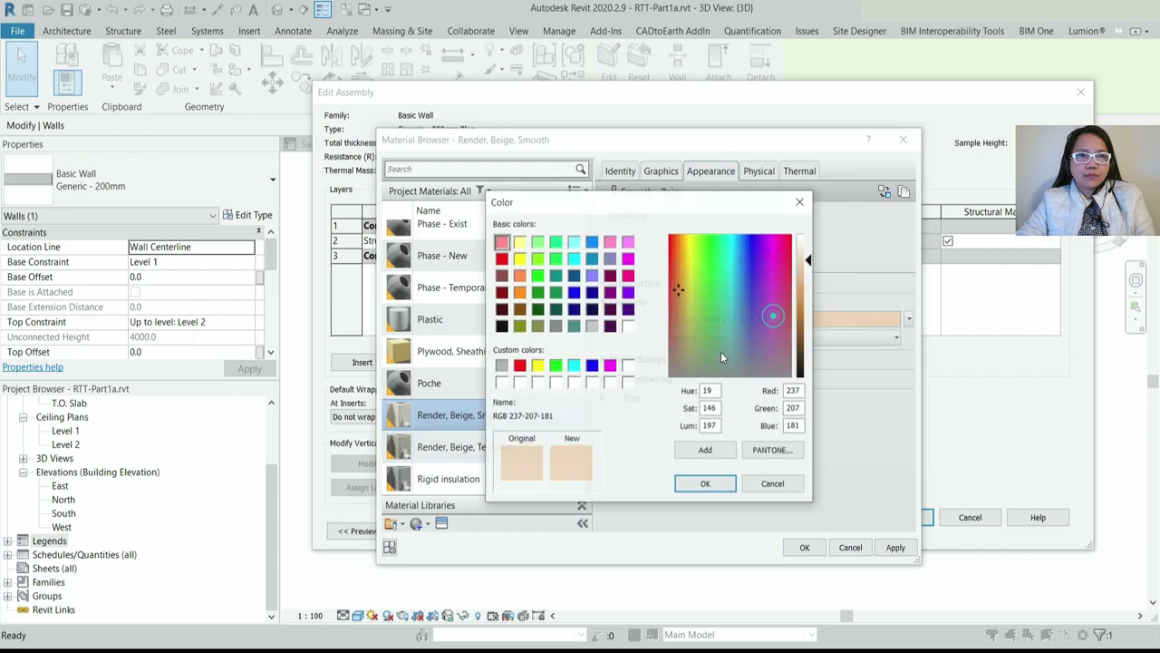
left_click(591, 241)
left_click(591, 258)
left_click(725, 483)
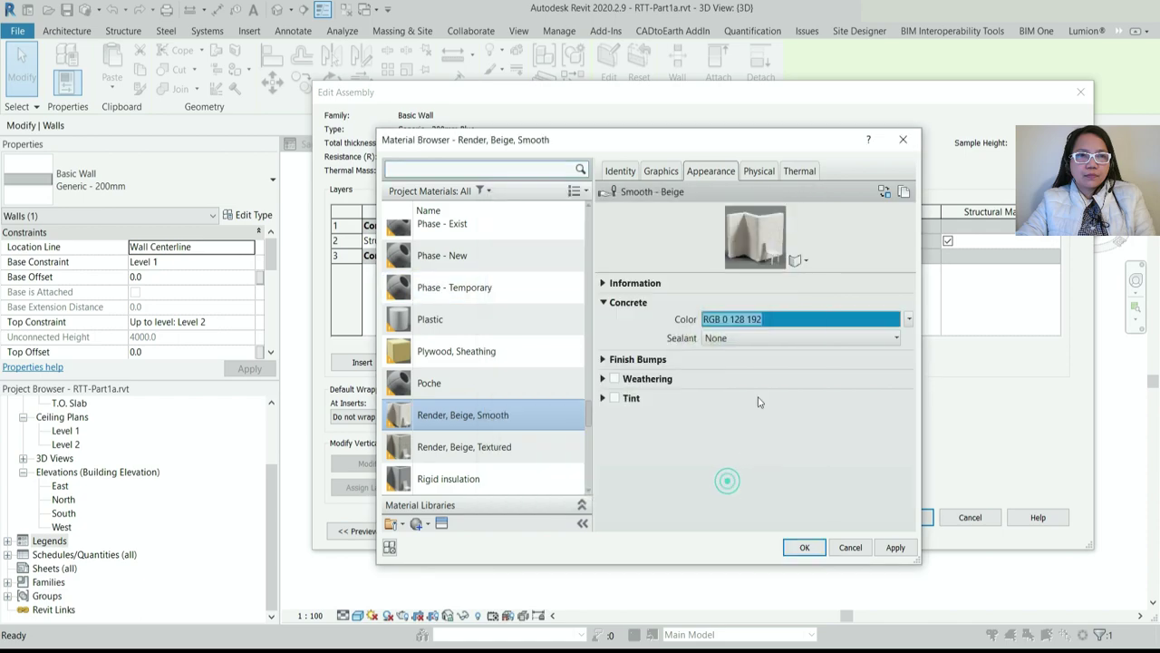
left_click(804, 547)
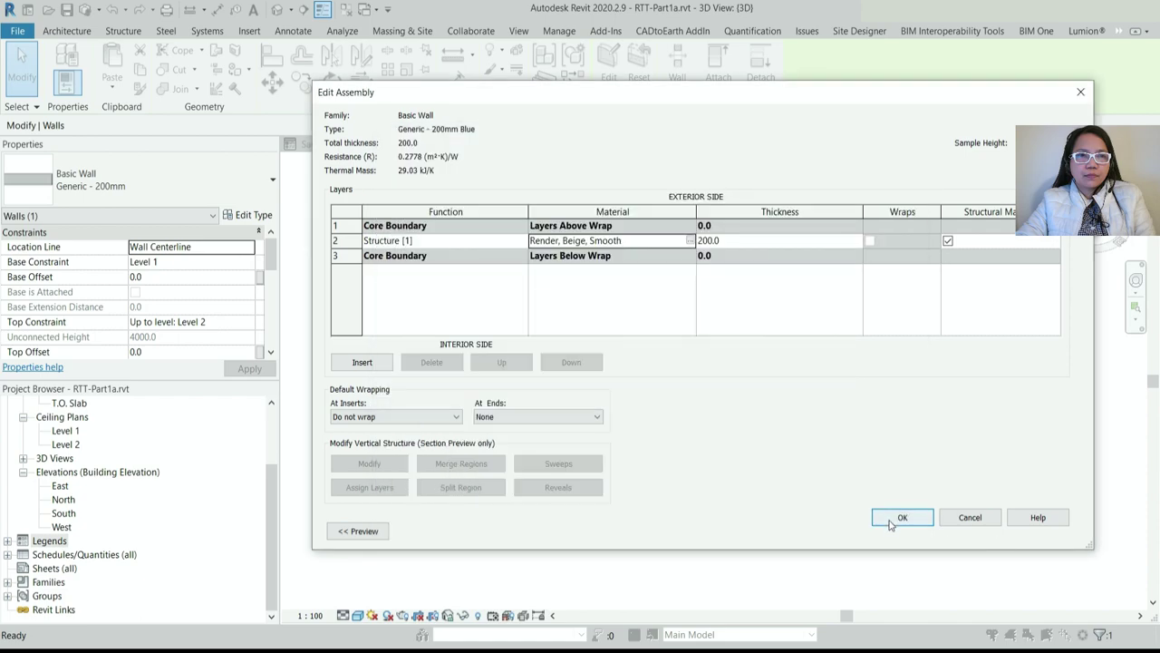
left_click(891, 522)
left_click(919, 532)
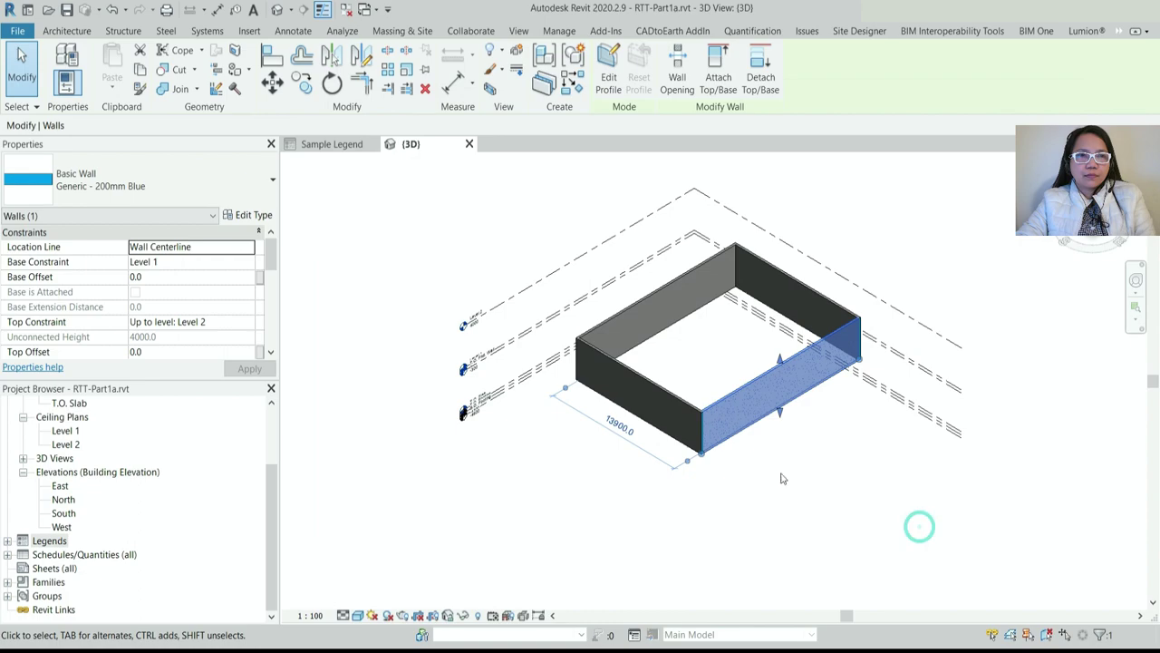
left_click(911, 523)
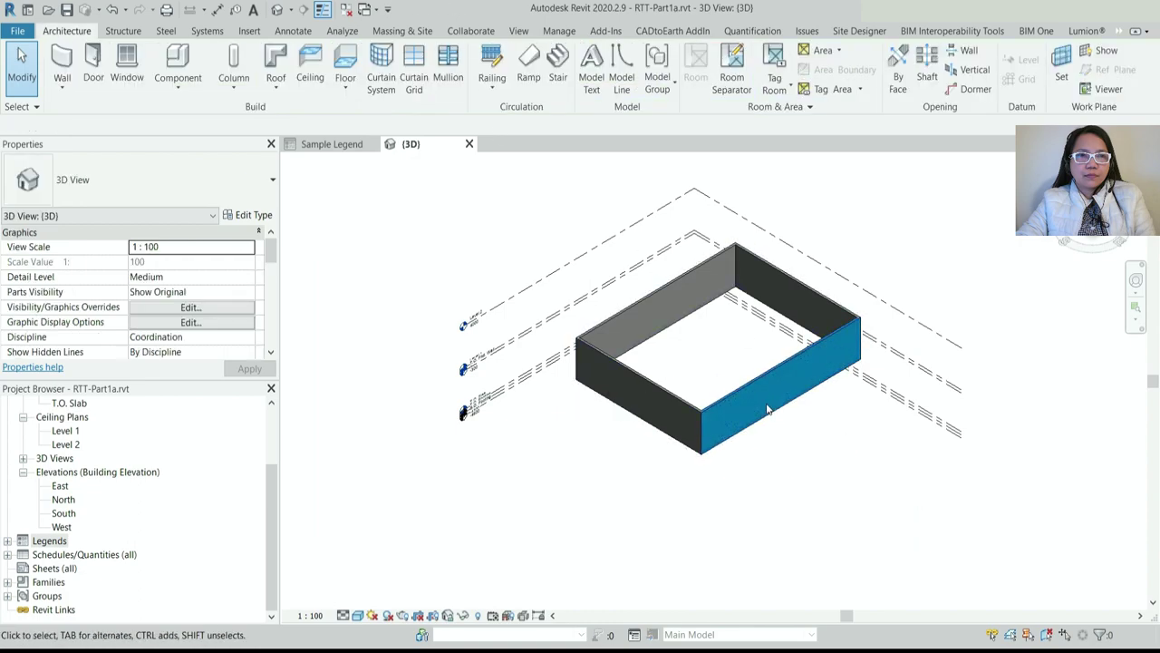
scroll(752, 399, "up", 2)
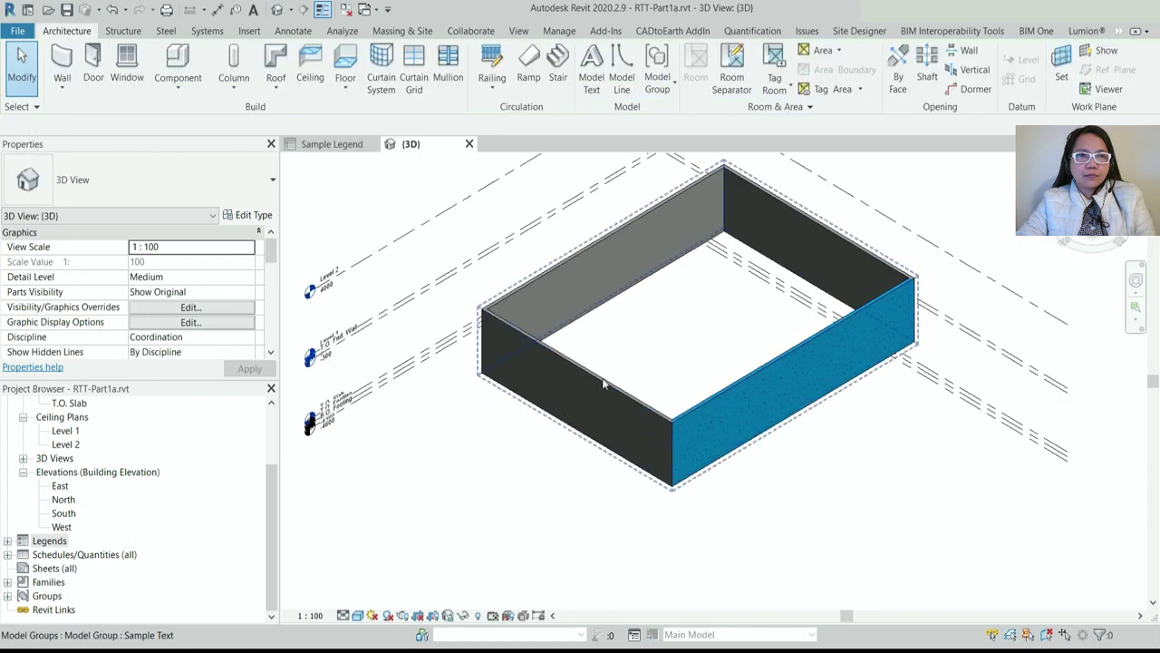
left_click(330, 145)
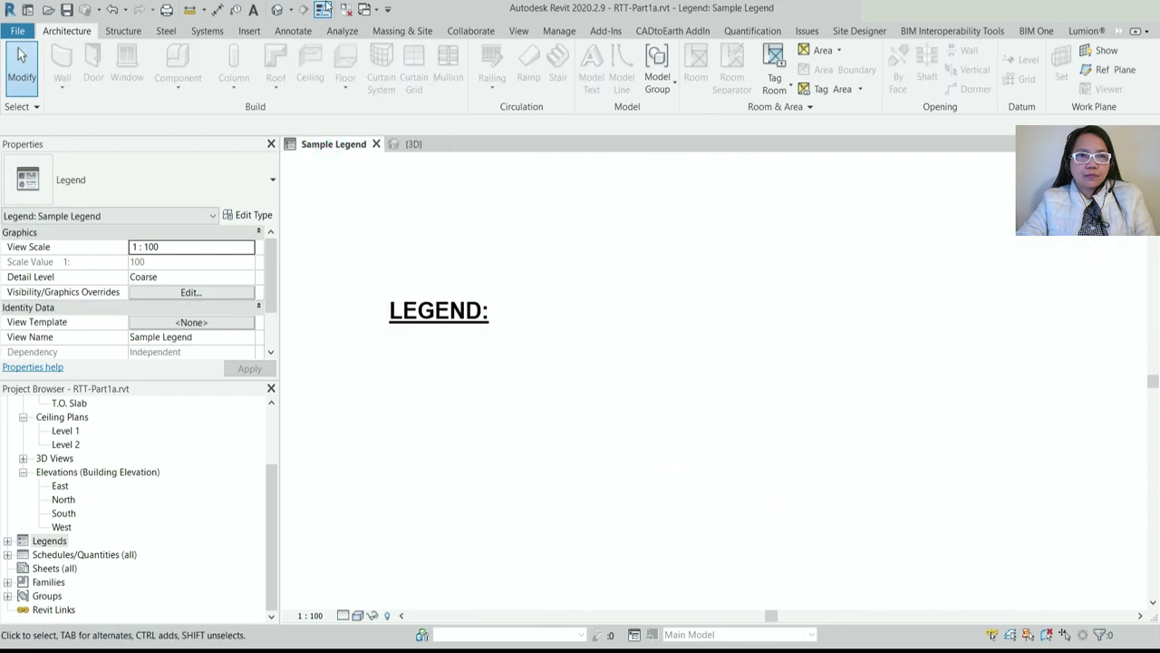
Draw a 2300 × 800 rectangular Diagonal Crosshatch filled region beneath LEGEND:
left_click(293, 31)
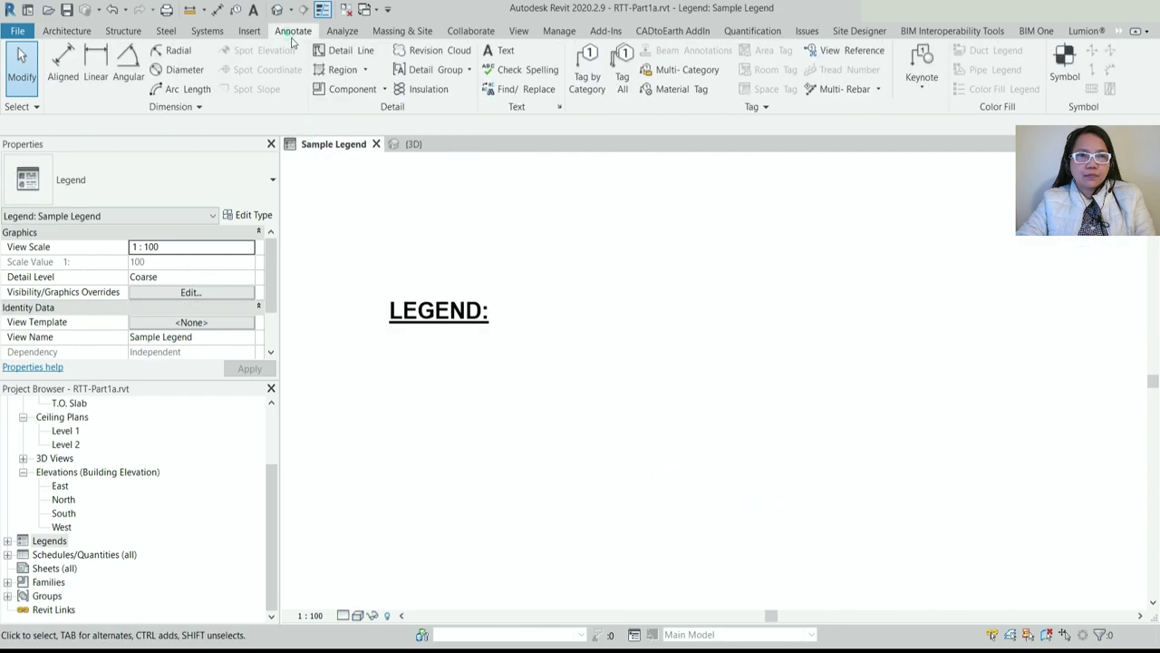
left_click(343, 70)
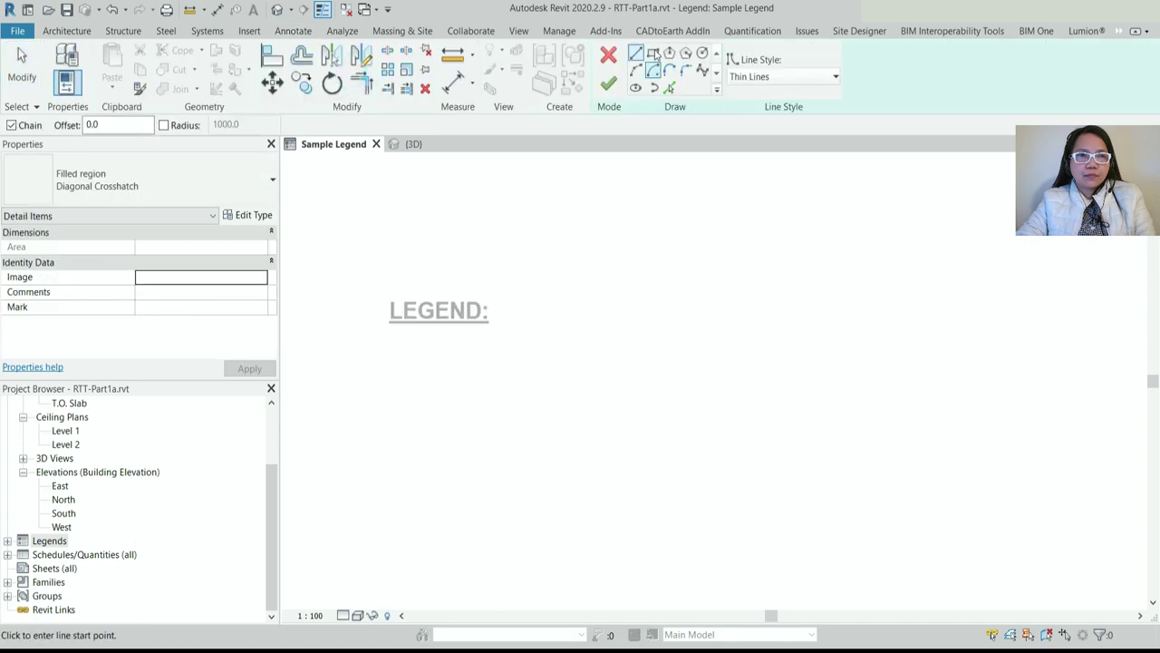
left_click(653, 54)
left_click(390, 349)
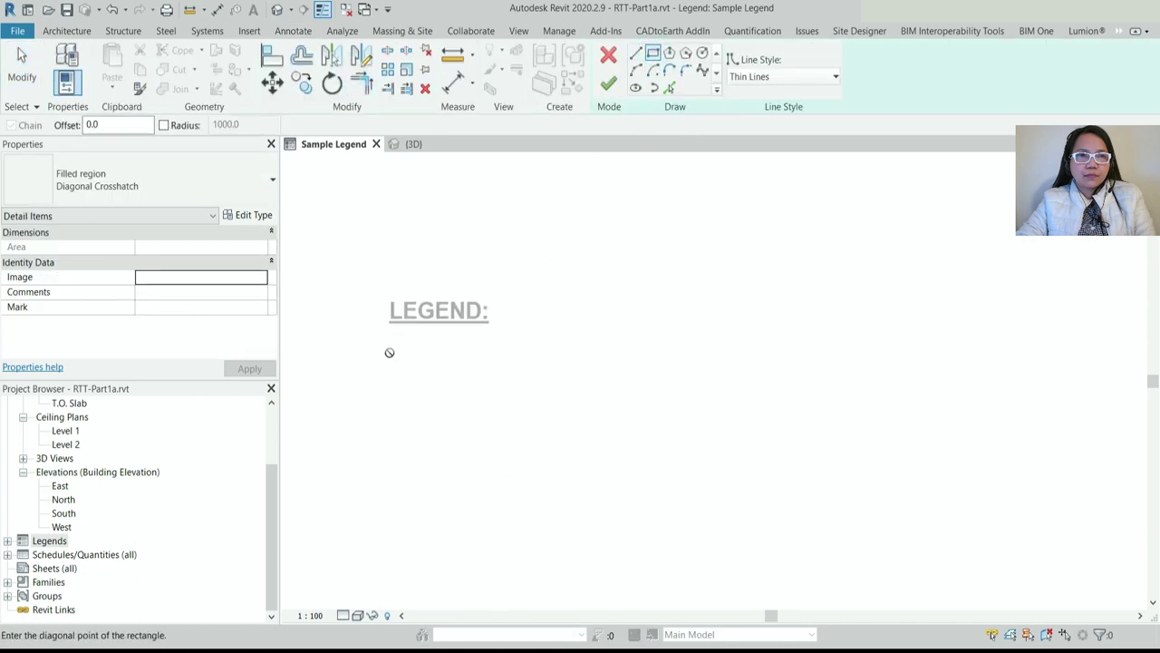
left_click(461, 374)
key("Escape")
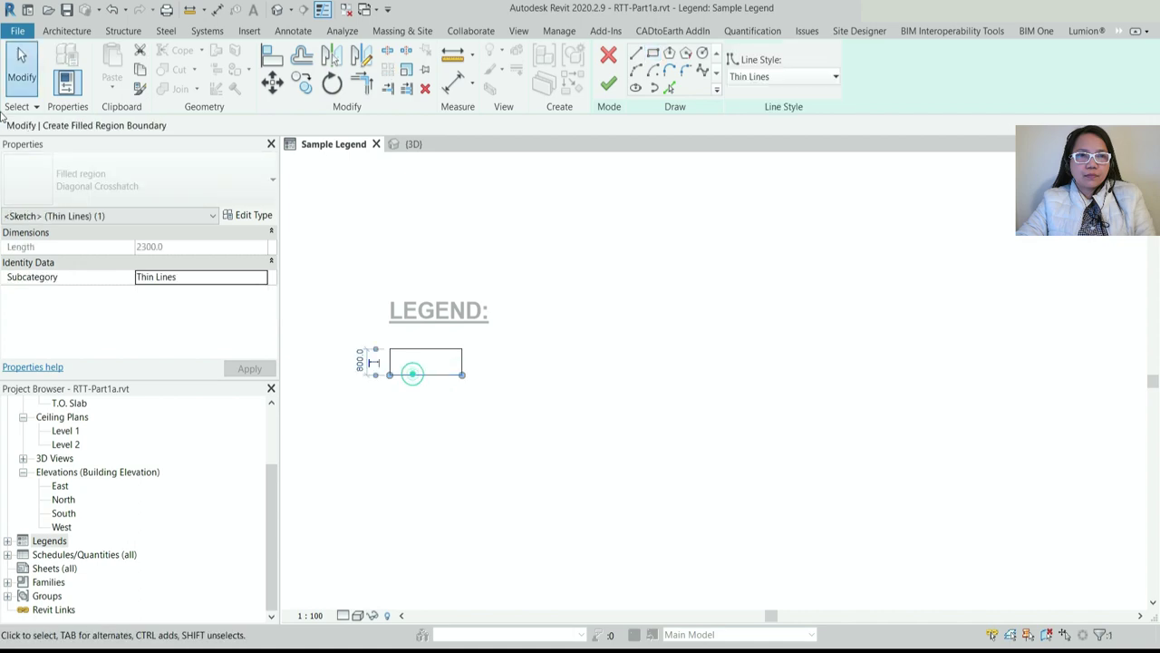
left_click(397, 385)
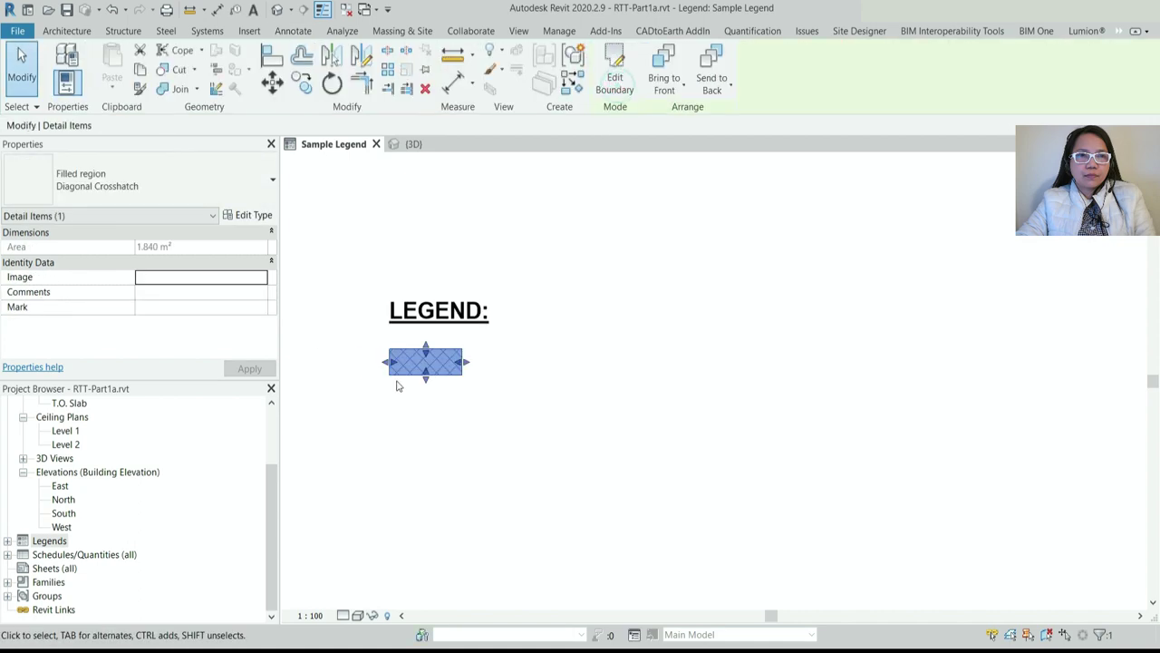
left_click(223, 192)
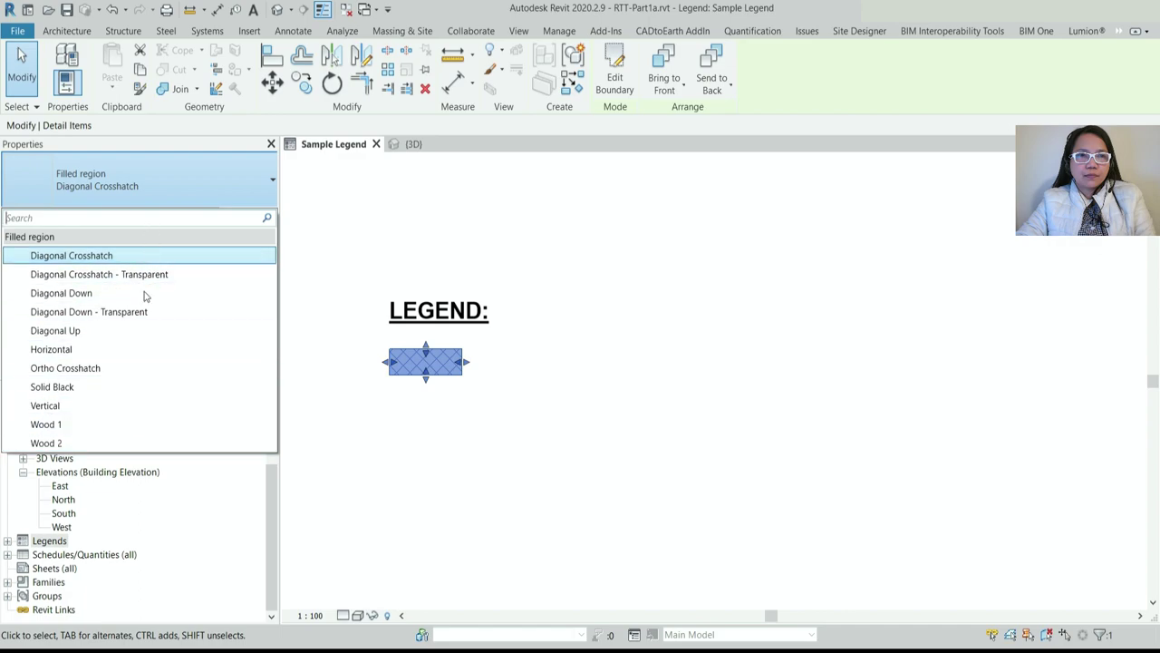
Duplicate the Diagonal Crosshatch filled region type as 'Blue Wall'
left_click(172, 167)
left_click(243, 215)
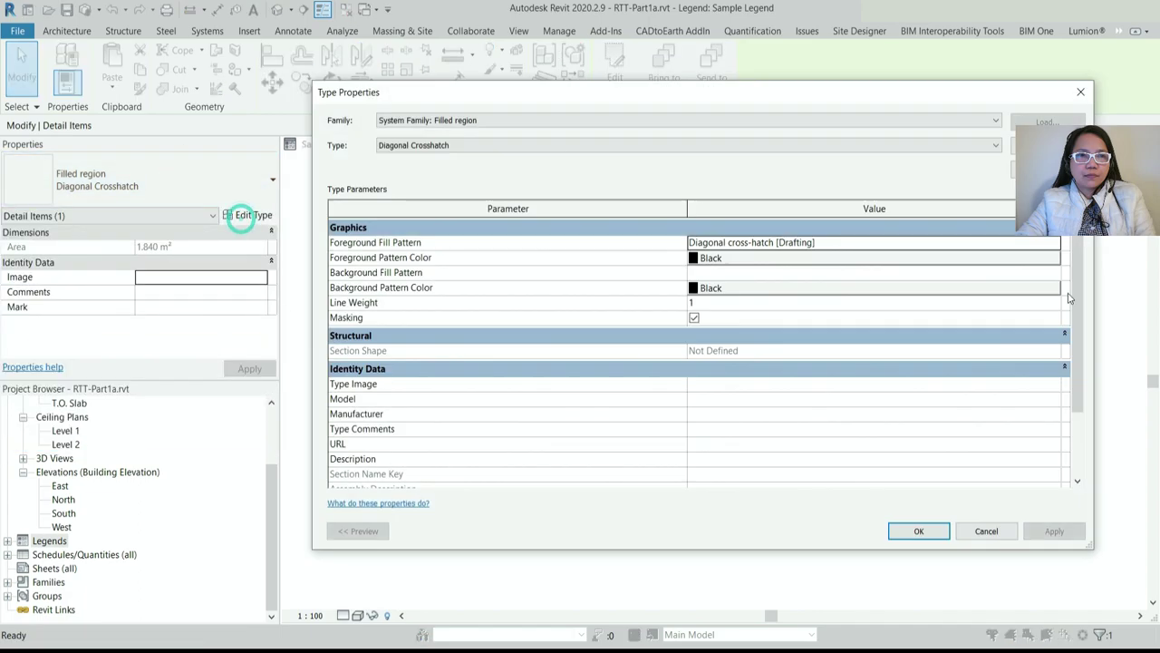
left_click(903, 146)
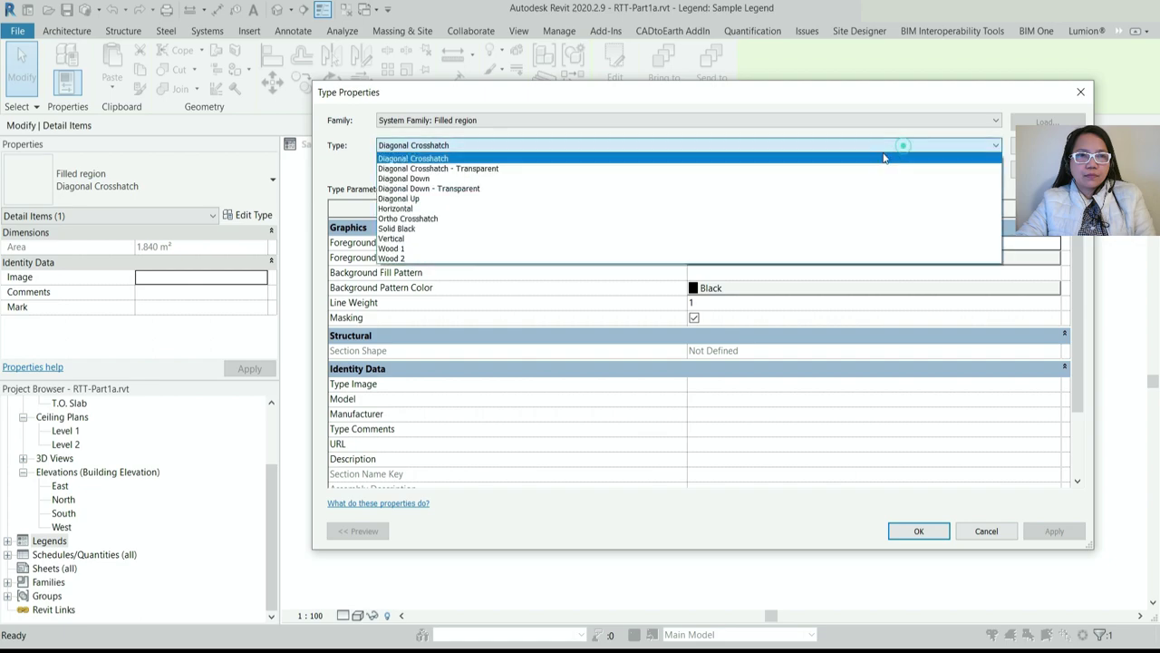
left_click(835, 121)
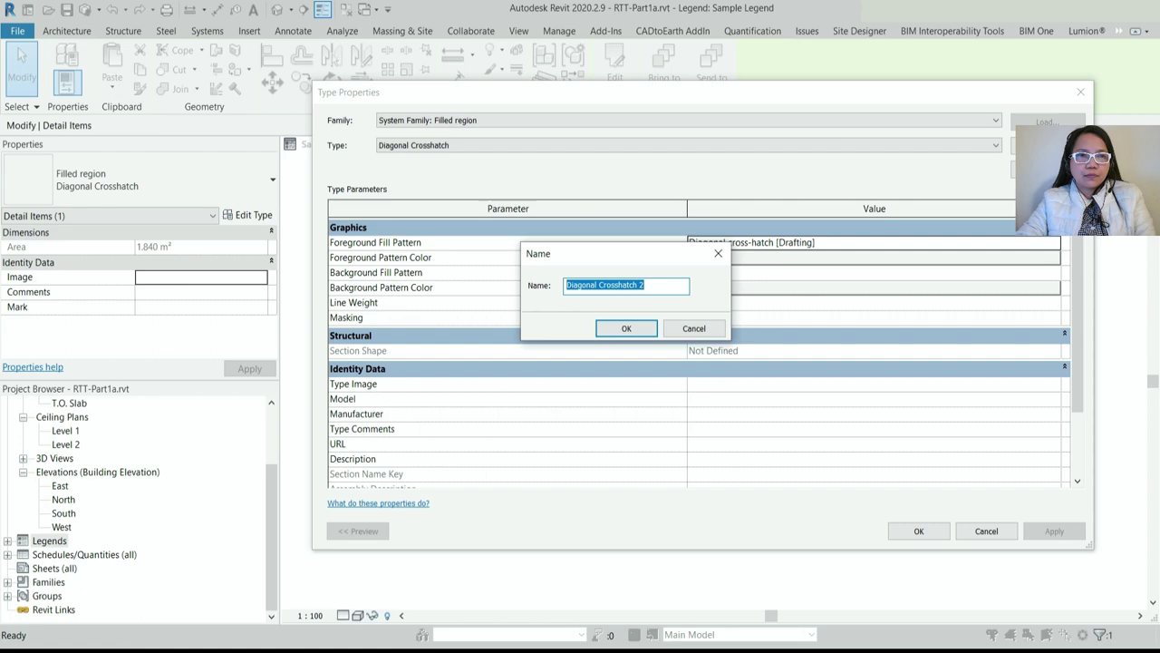
type("Blue Wall")
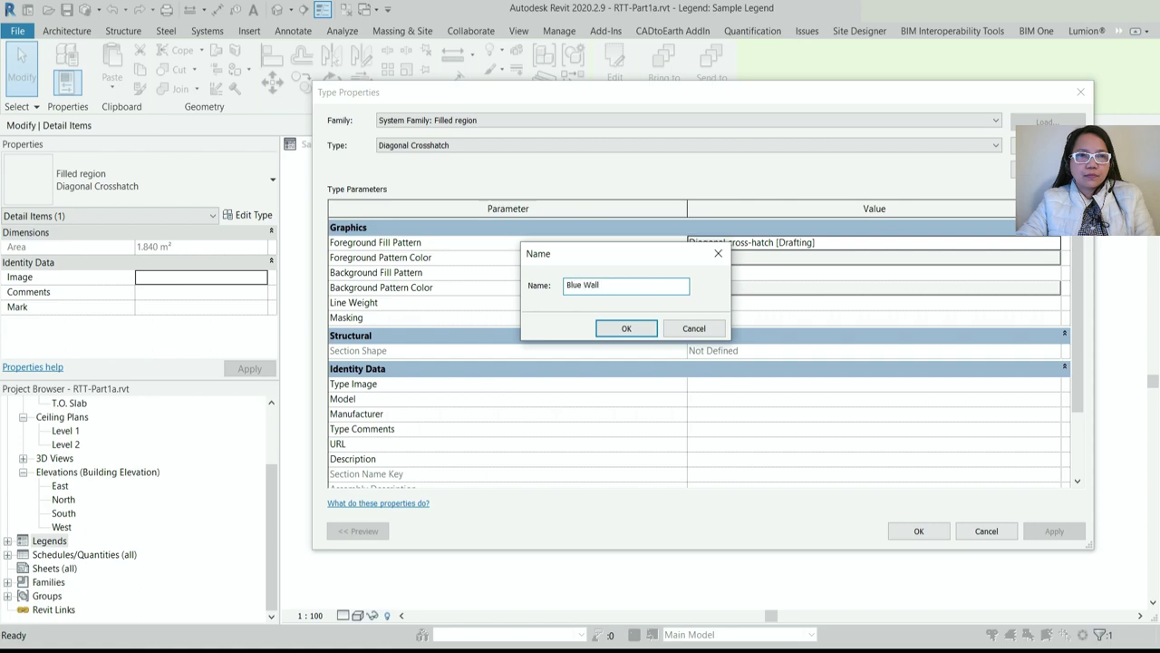
left_click(626, 328)
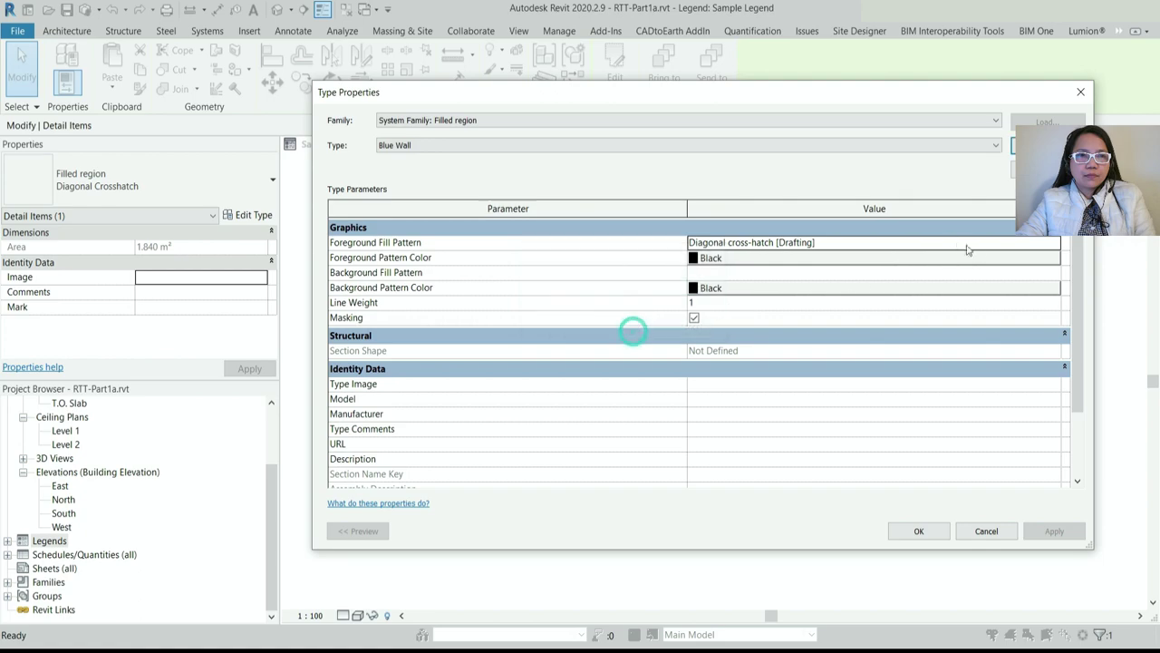
Set the Blue Wall foreground fill pattern to Crosshatch 1.5mm and apply it
left_click(1055, 243)
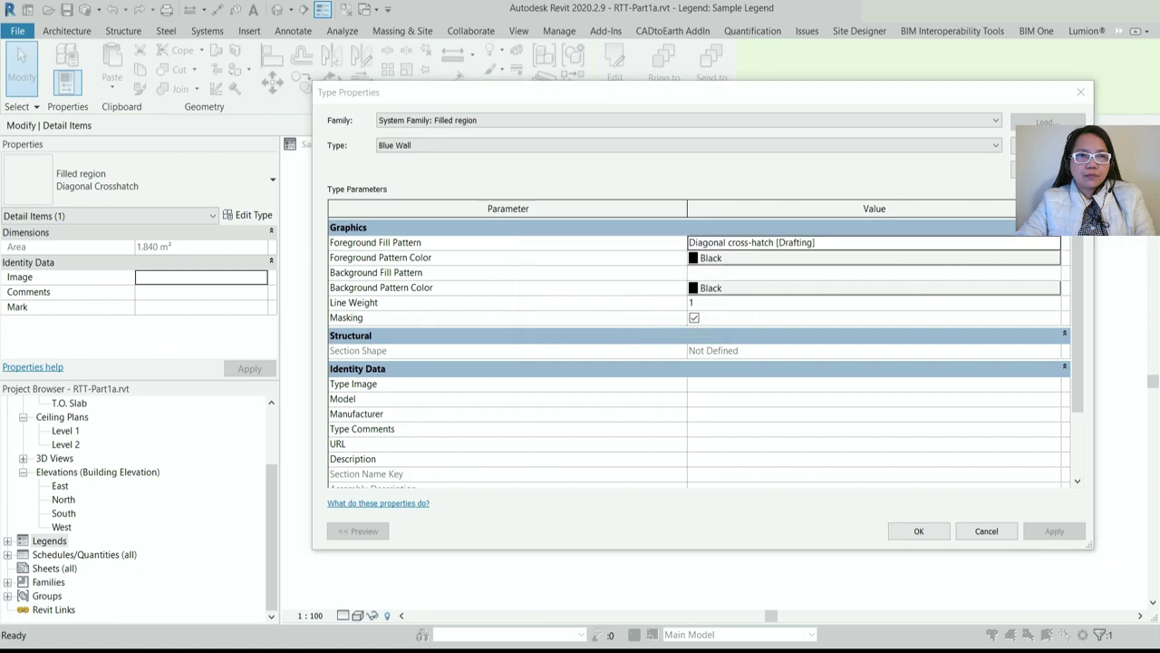
left_click(492, 267)
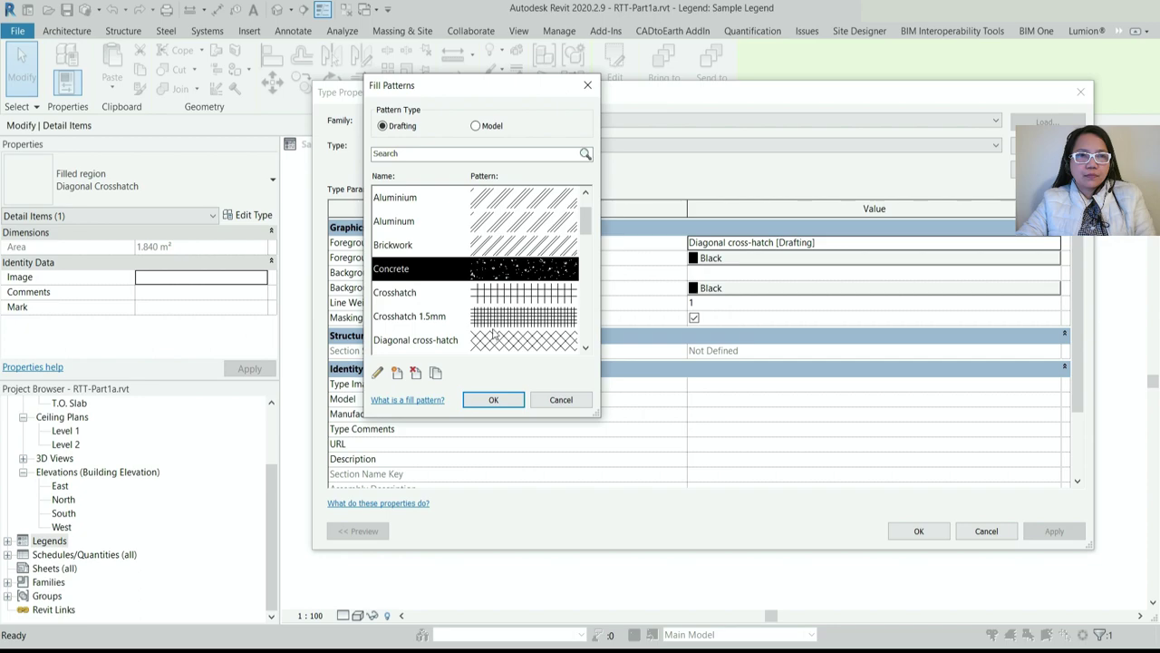
left_click(501, 316)
left_click(493, 399)
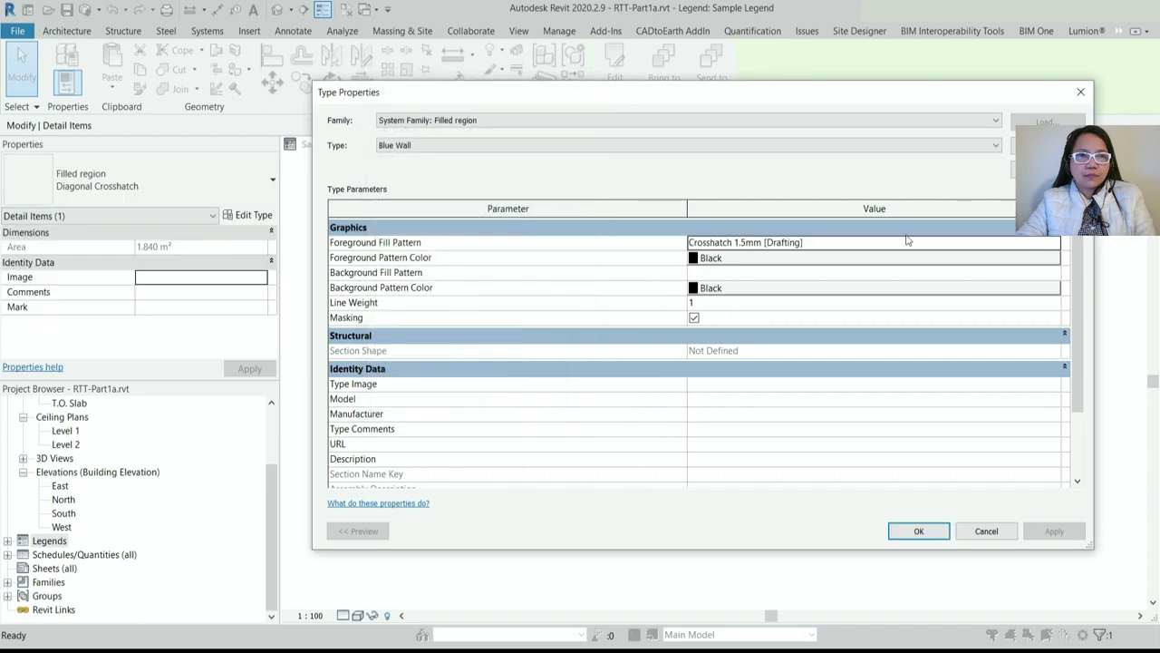
left_click(1056, 243)
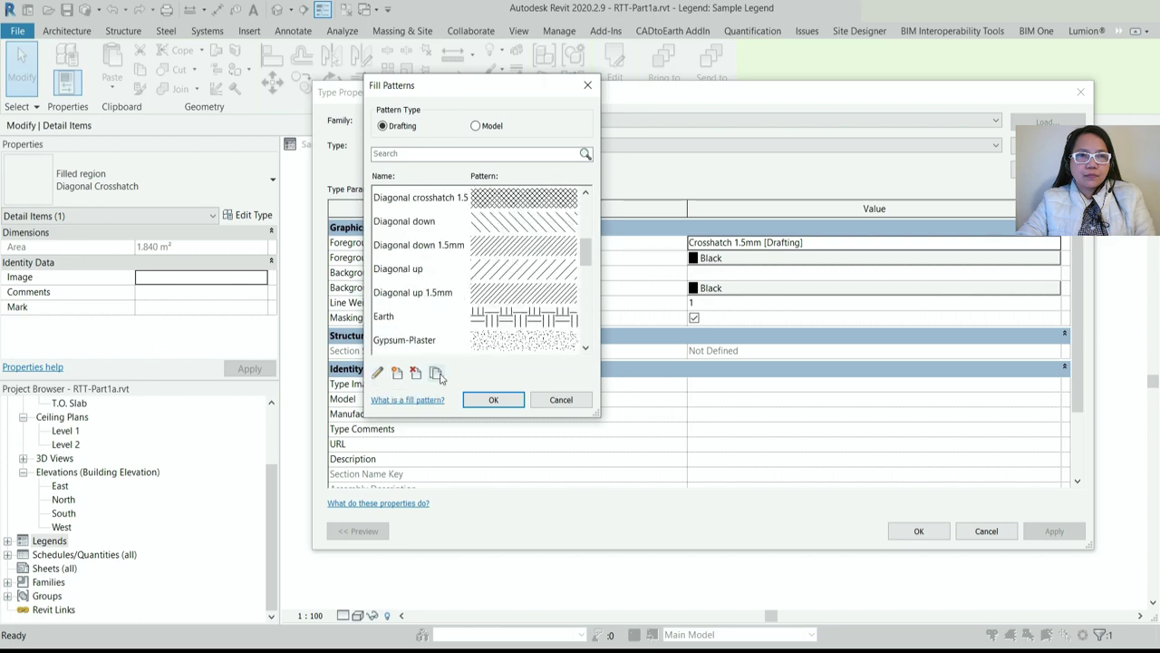
scroll(446, 250, "down", 10)
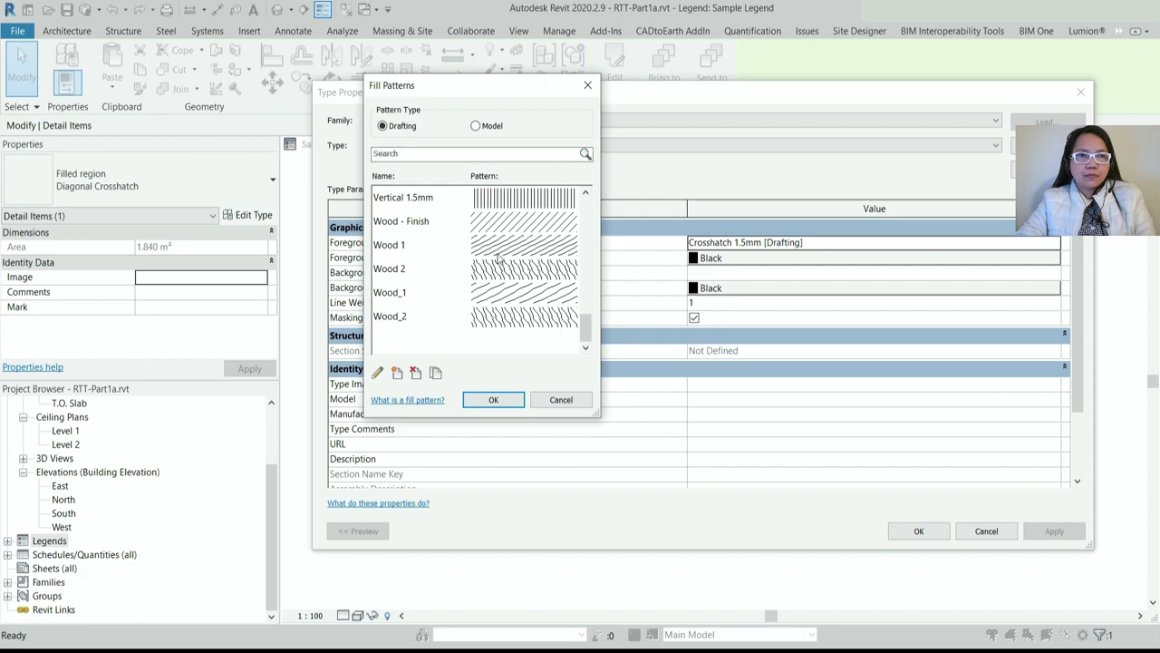
left_click(473, 404)
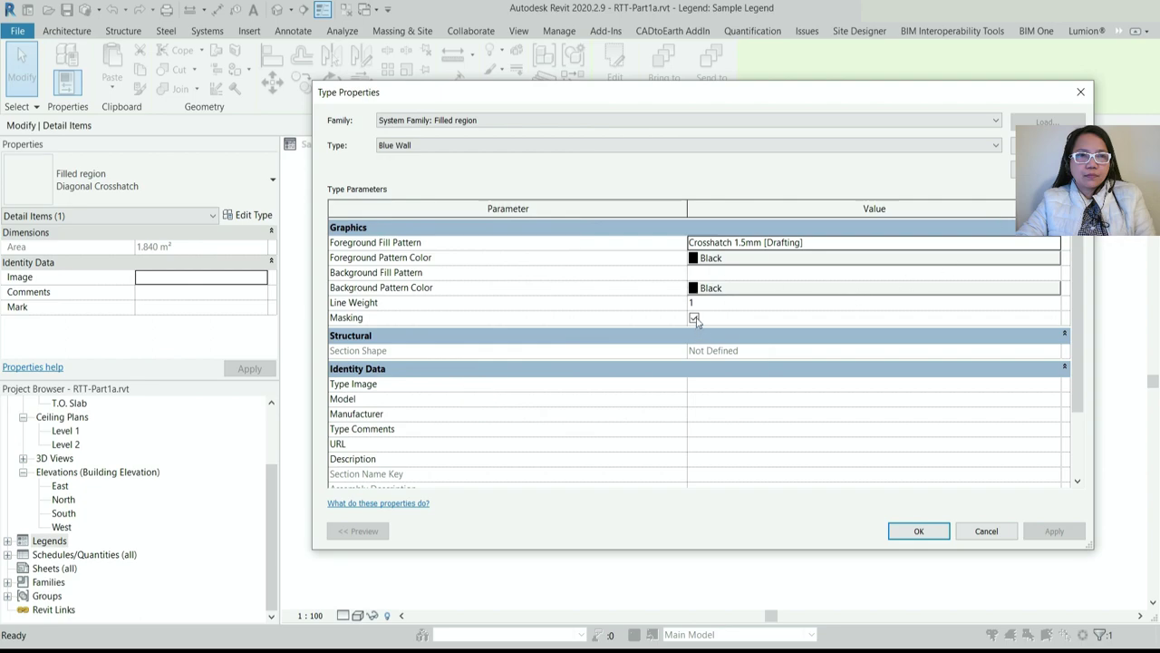
left_click(918, 530)
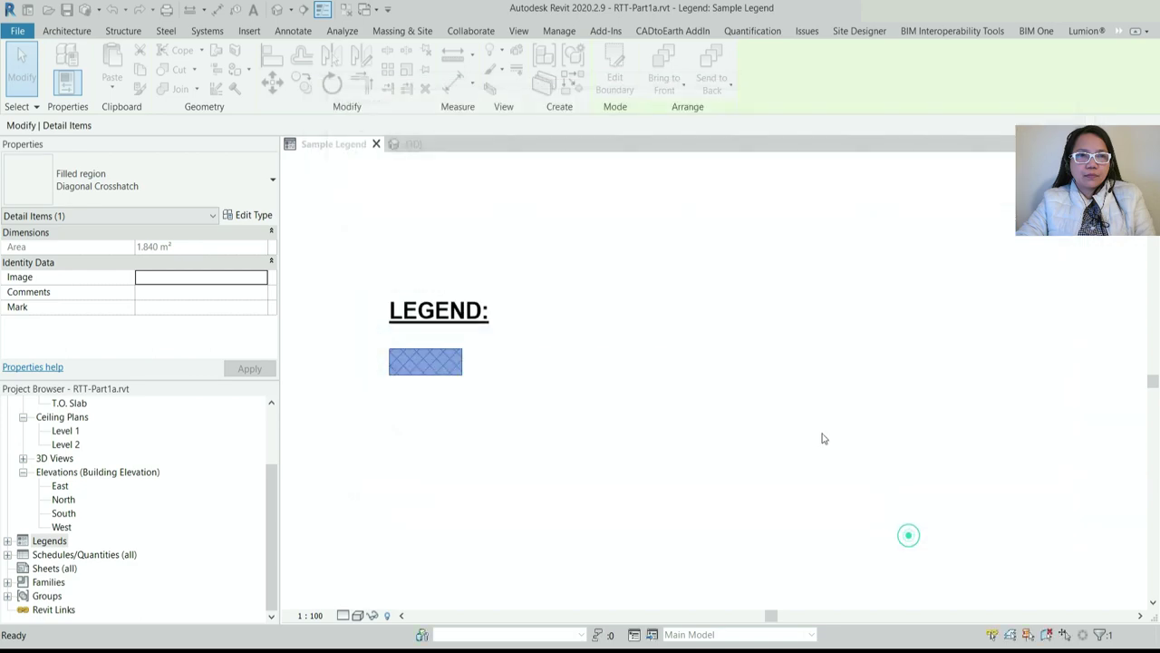
Switch the legend to Shaded visual style and reselect the Blue Wall filled region
left_click(447, 423)
scroll(396, 370, "up", 3)
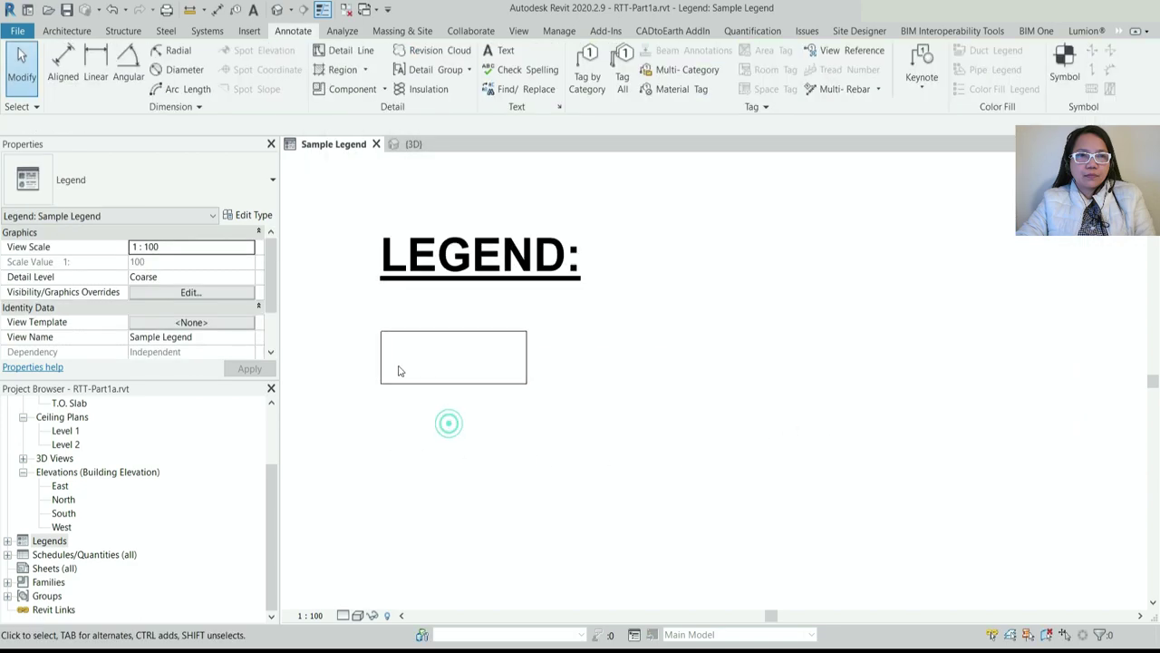
left_click(369, 619)
left_click(390, 549)
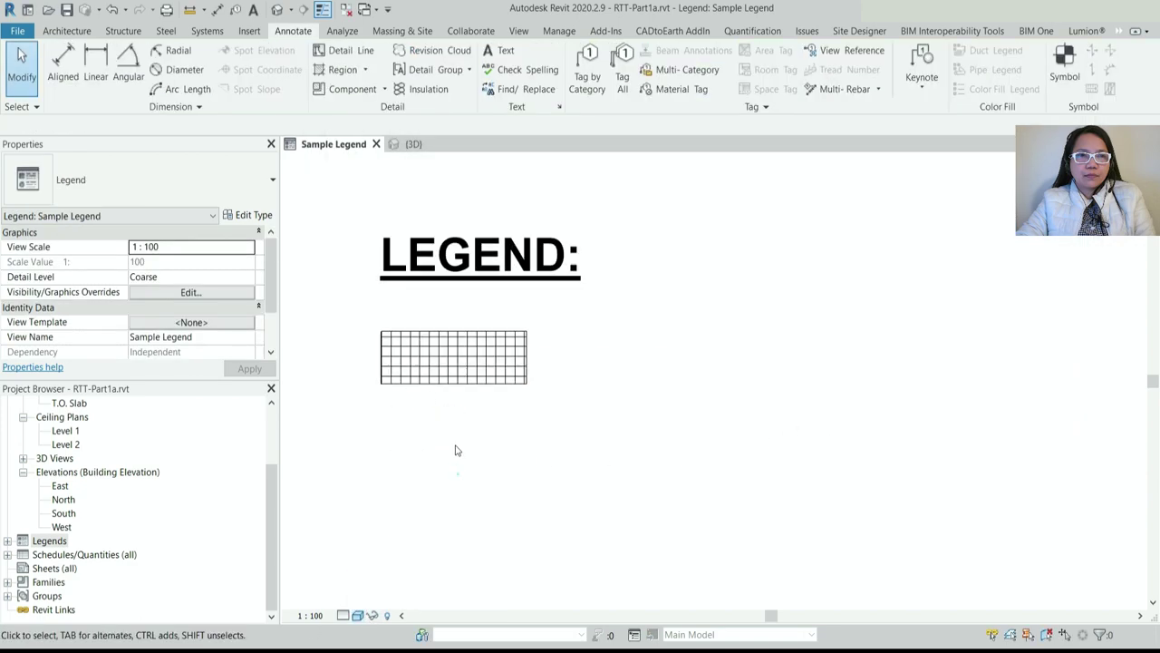
left_click(441, 386)
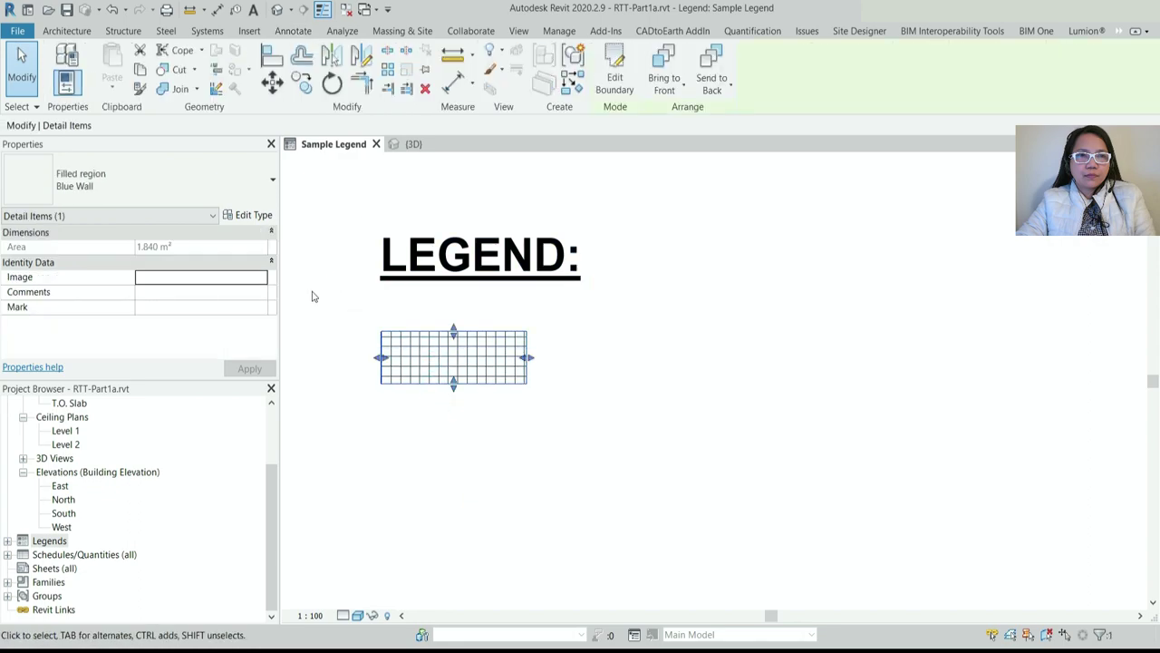
scroll(390, 325, "up", 2)
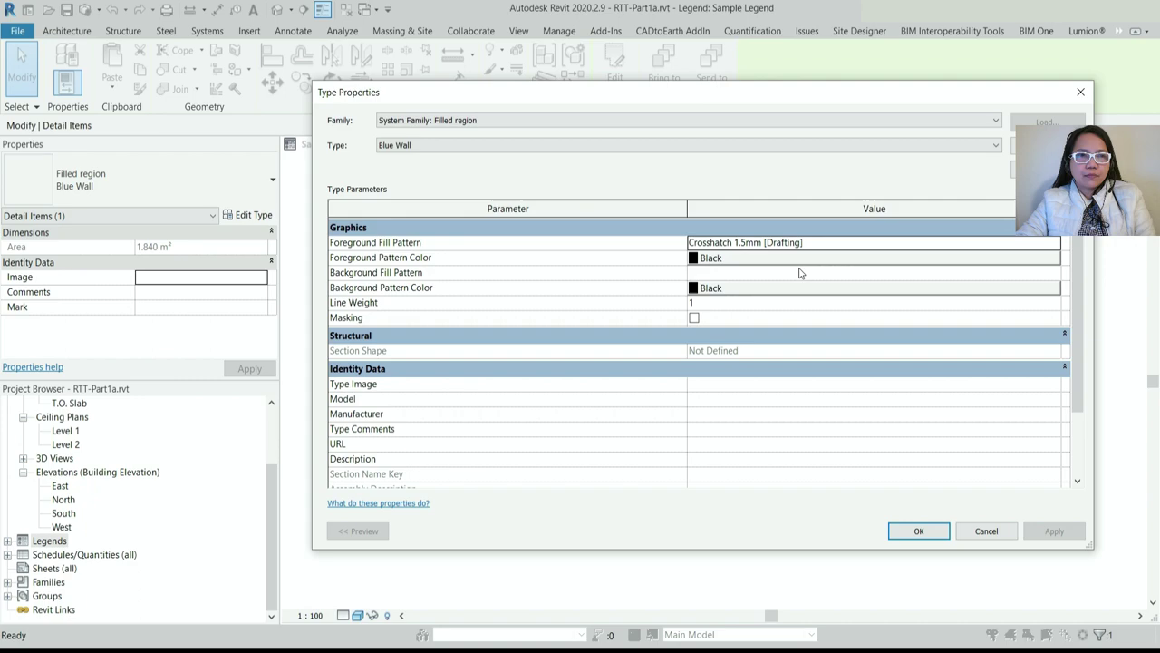
Set the Blue Wall foreground pattern colour to blue
left_click(799, 258)
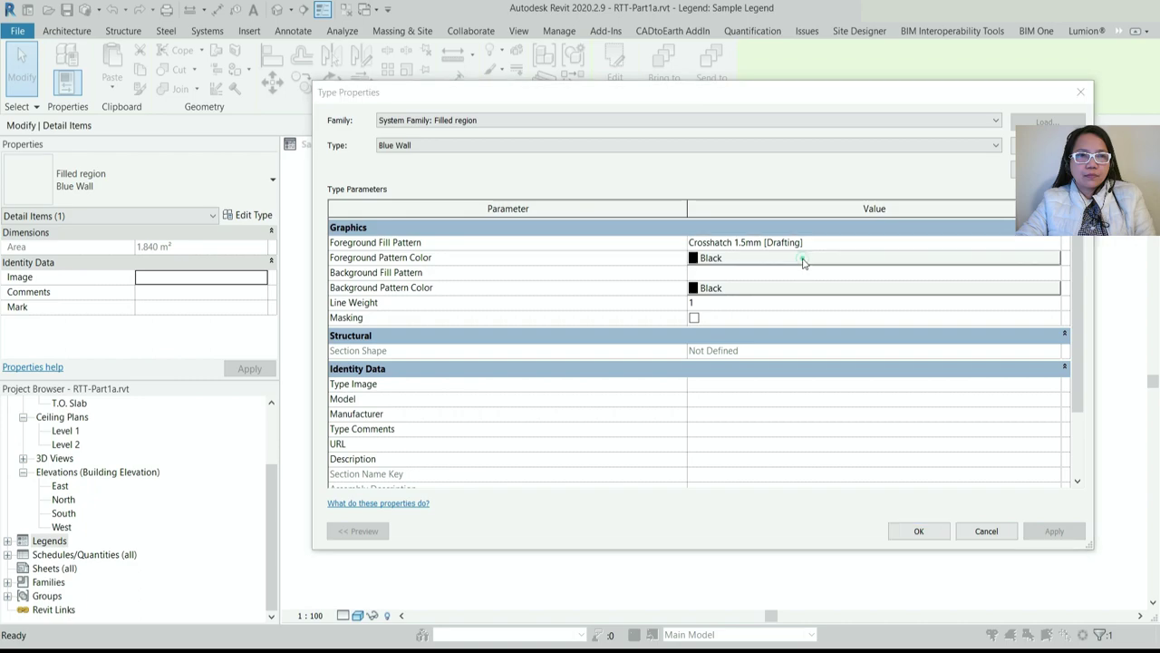
left_click(680, 245)
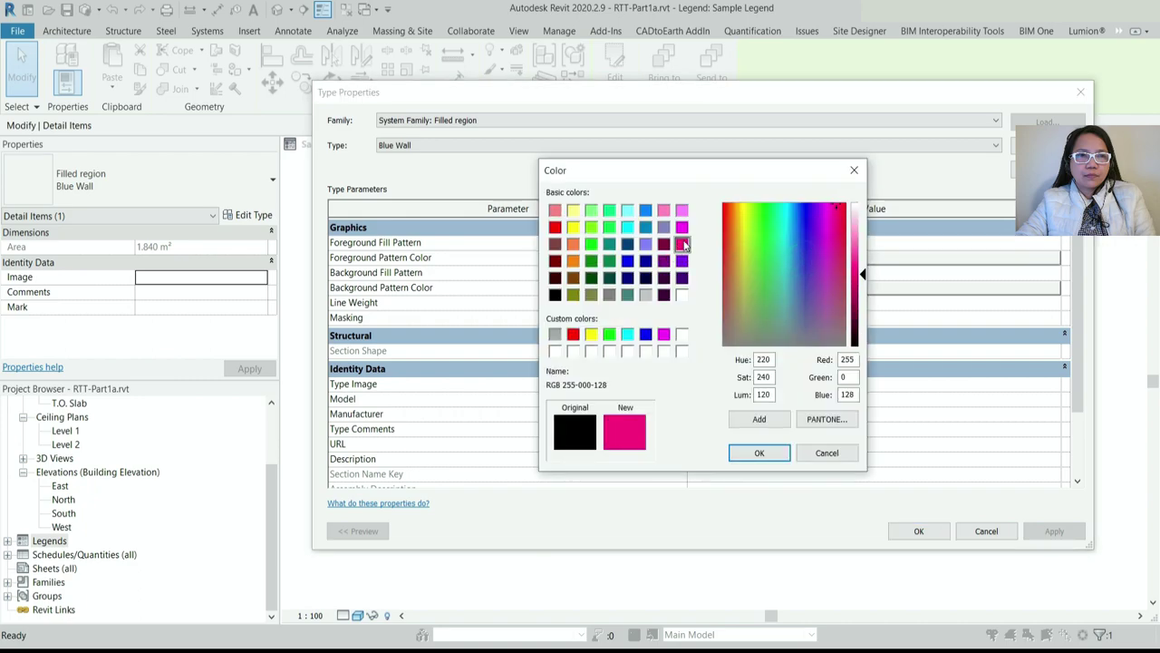
left_click(627, 261)
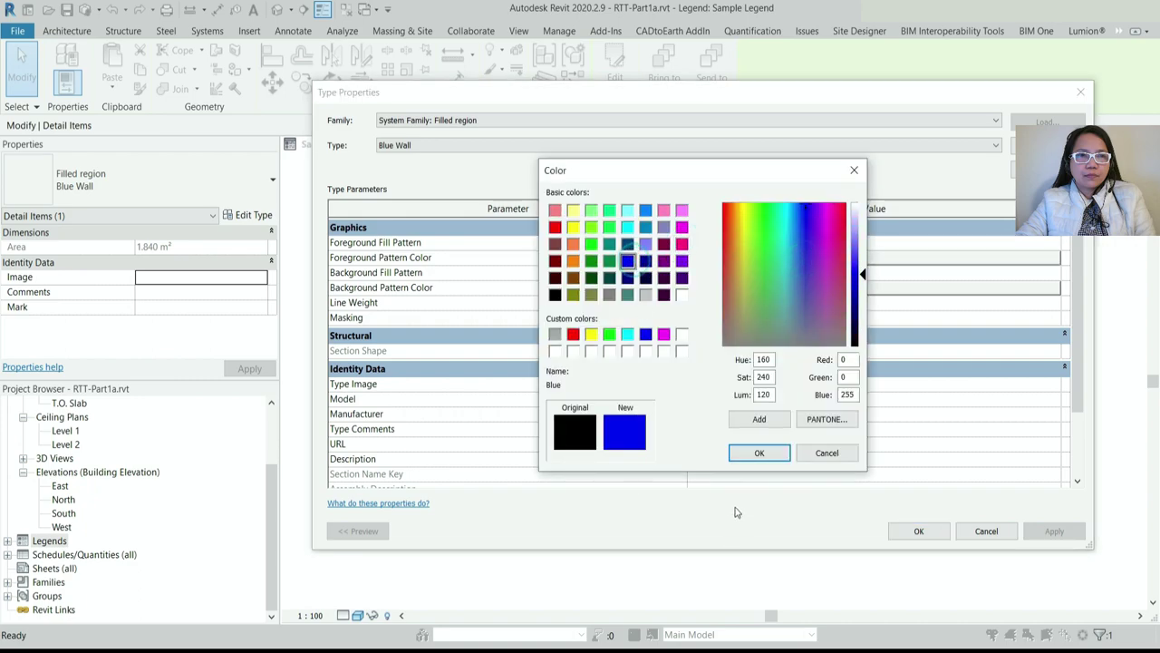
left_click(759, 453)
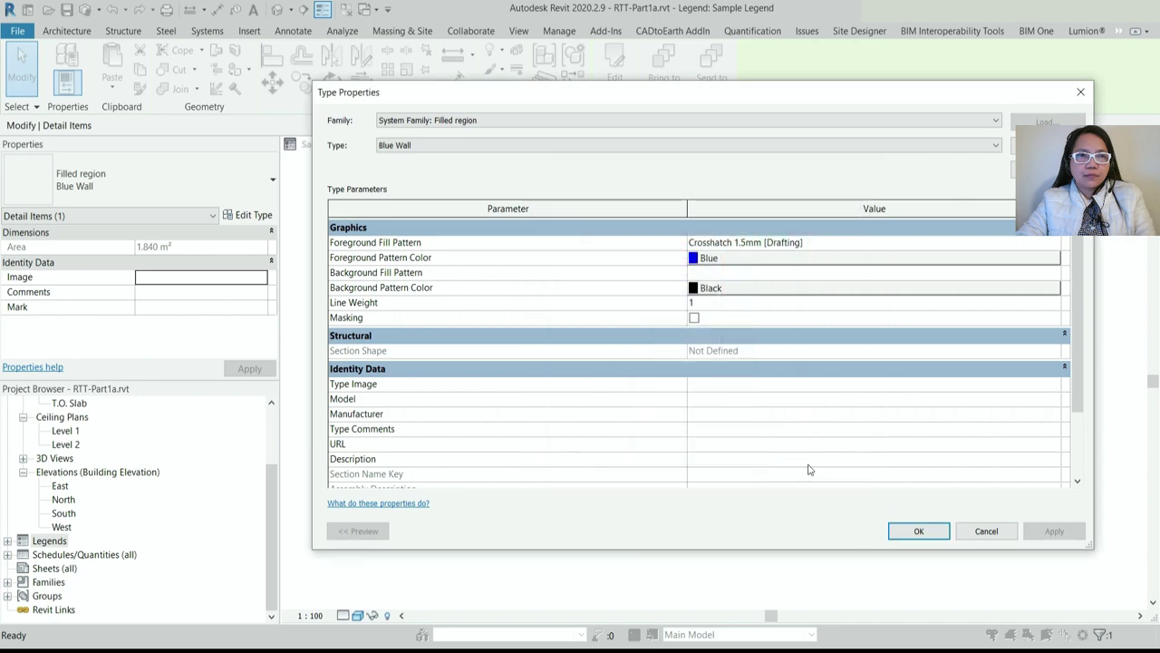
left_click(919, 531)
left_click(820, 361)
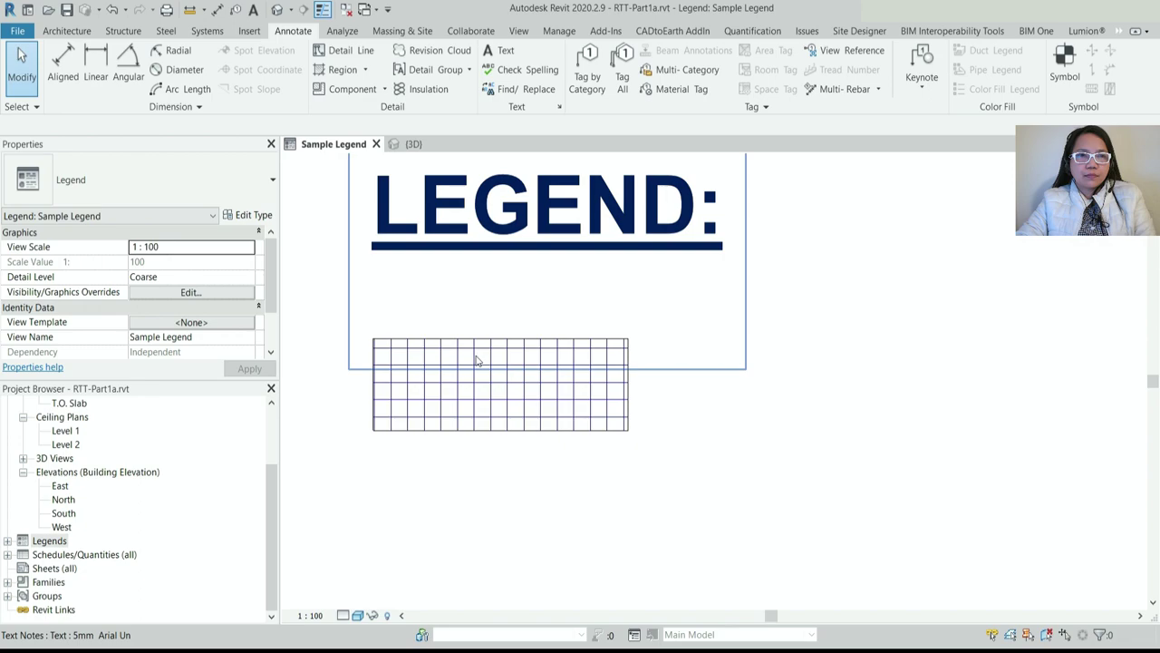
Turn masking on for the Blue Wall filled region type
left_click(252, 216)
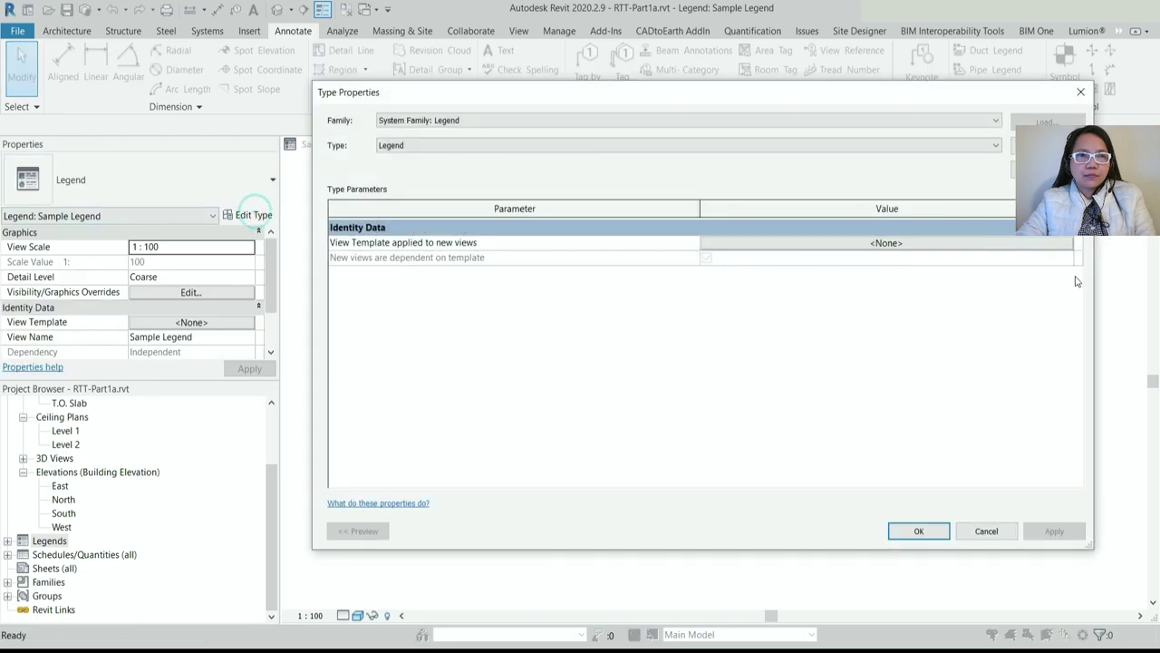
left_click(987, 530)
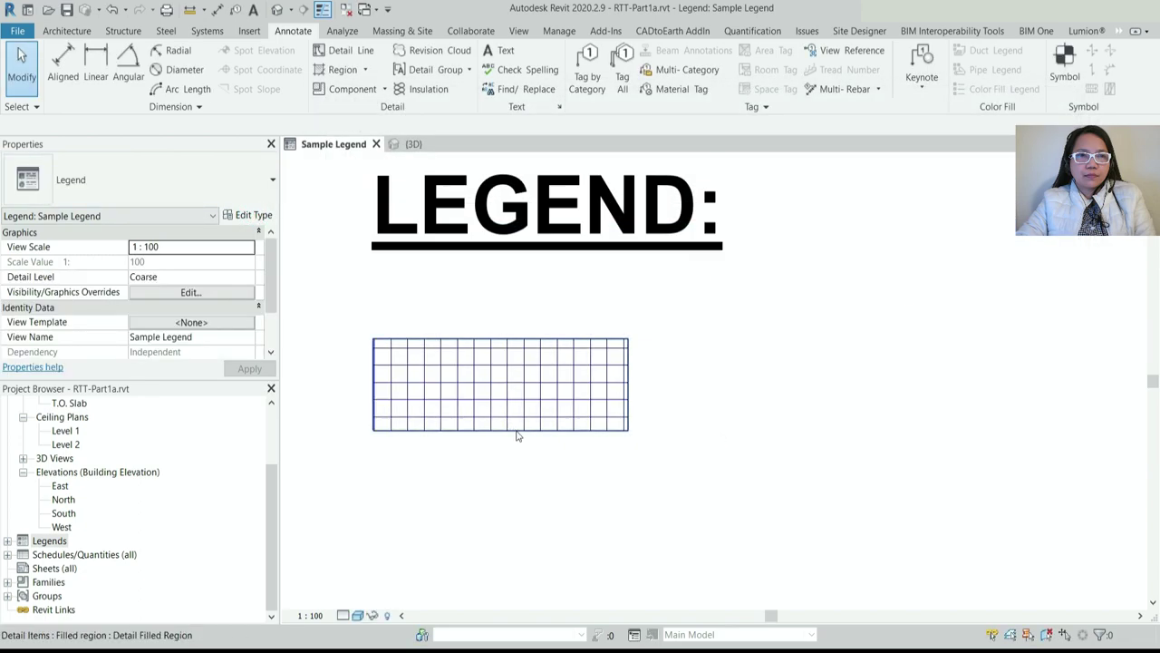
left_click(516, 430)
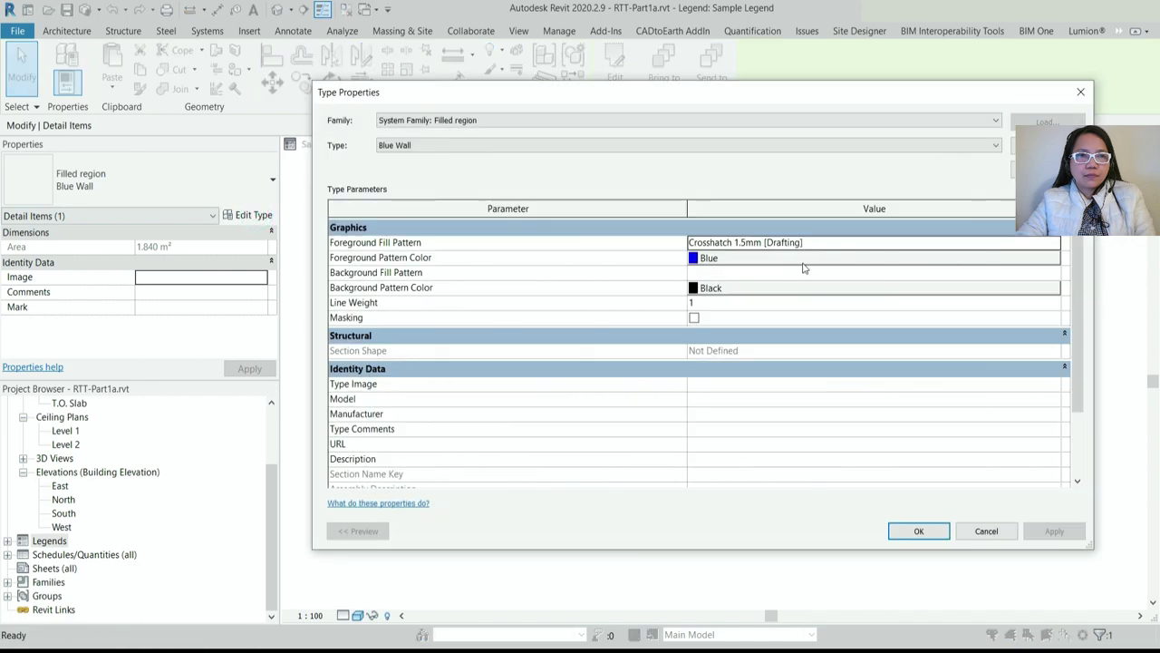
left_click(694, 318)
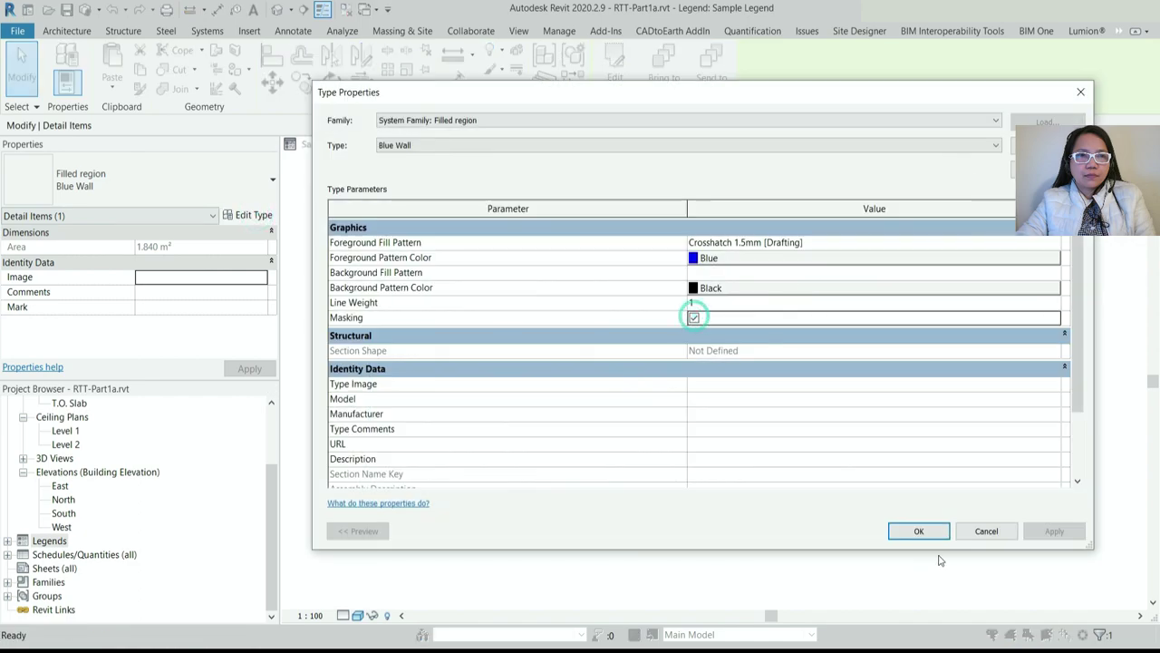
left_click(918, 531)
left_click(650, 483)
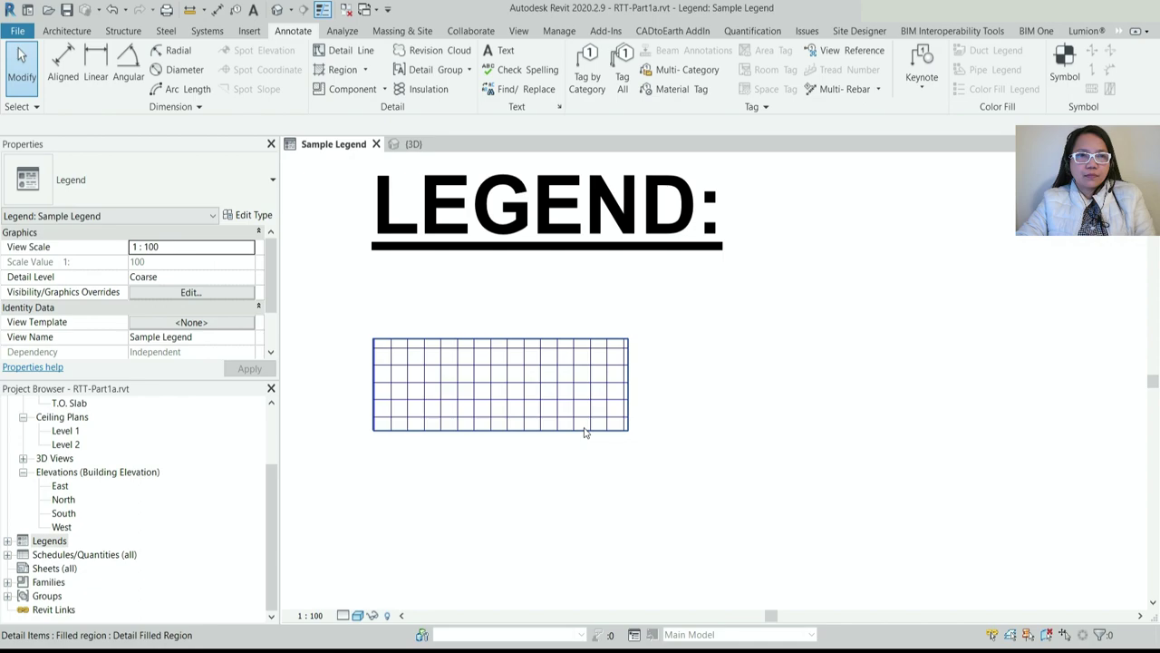
left_click(581, 434)
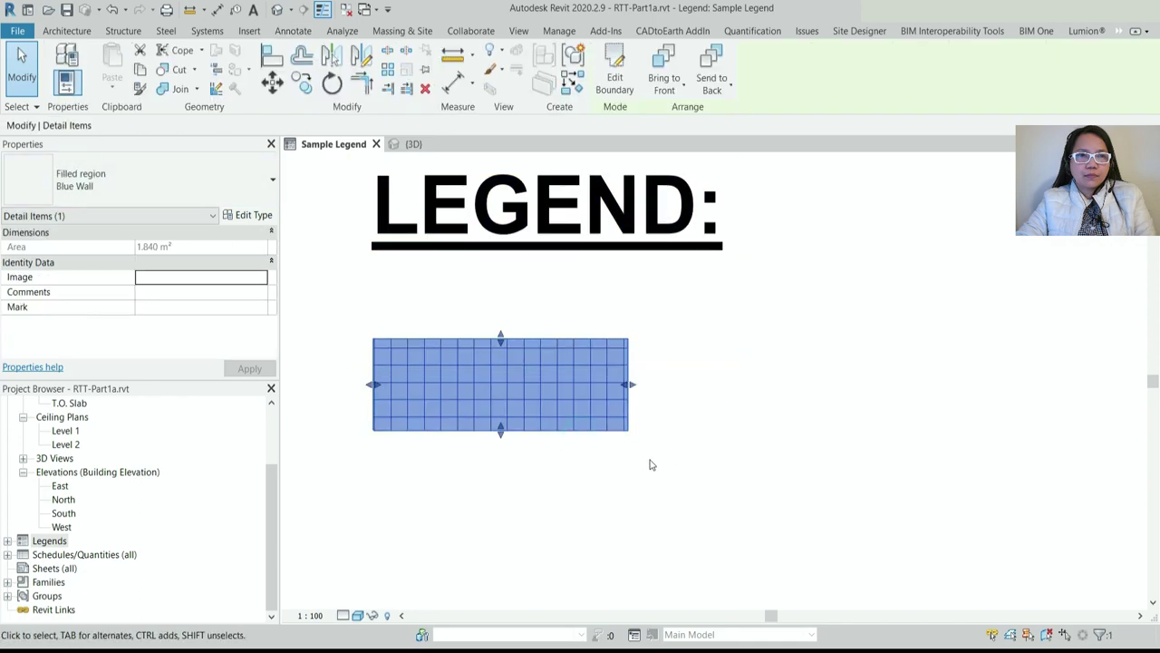
Change the Blue Wall foreground fill pattern to Aluminum, leaving the background unchanged
left_click(249, 215)
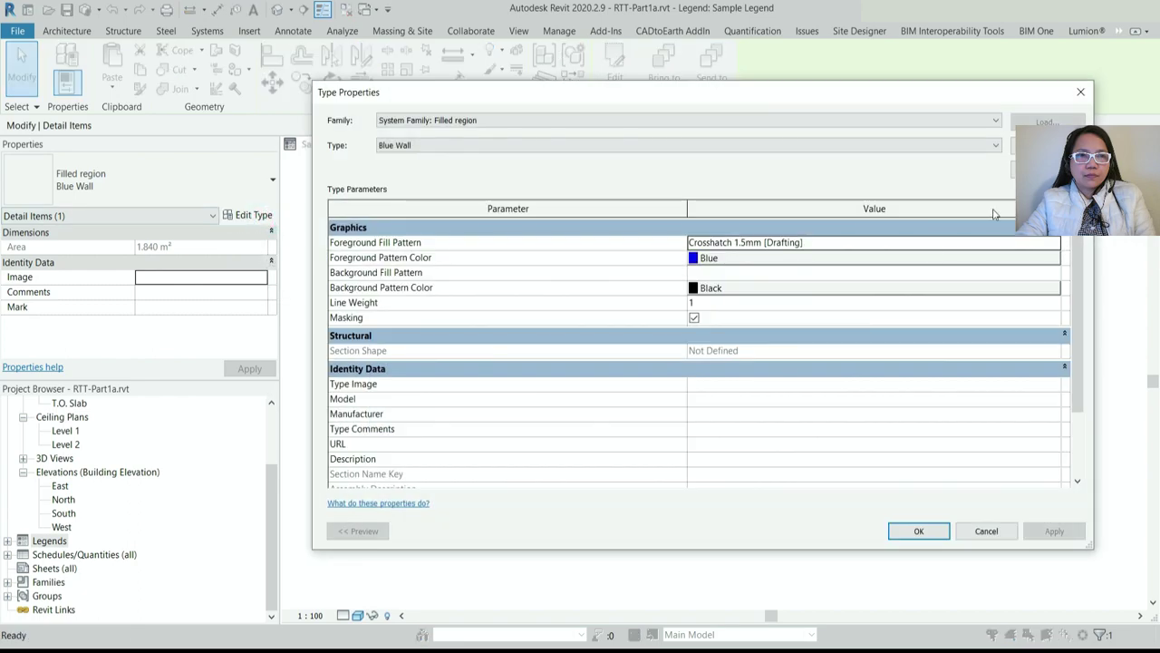
left_click(1048, 241)
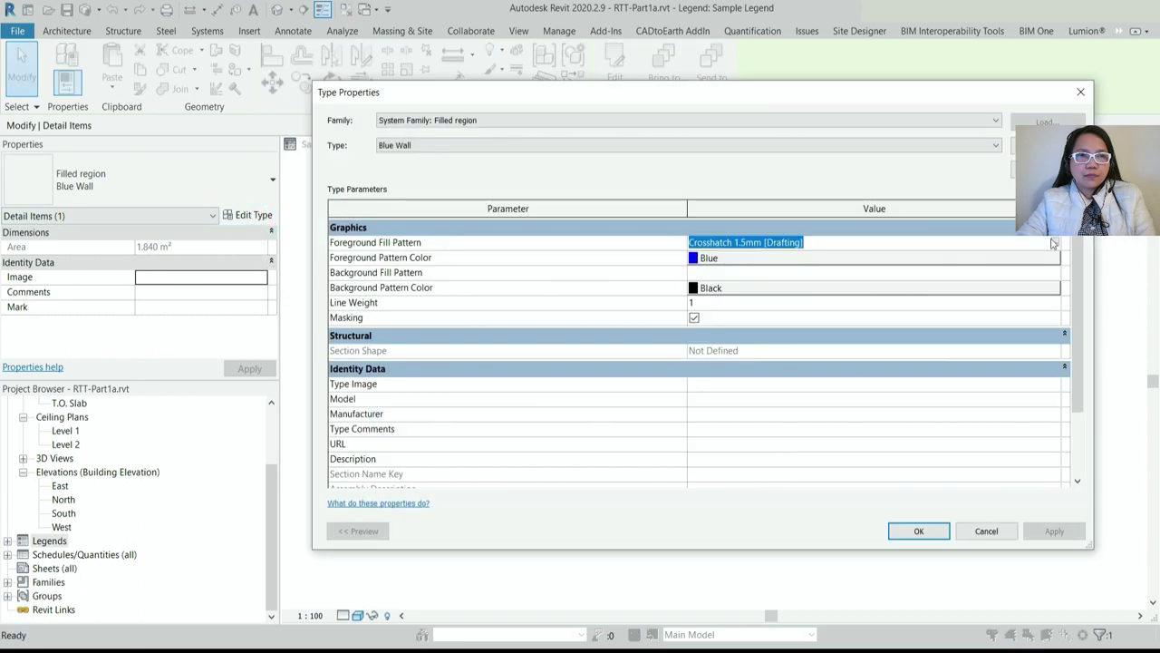
left_click(1053, 242)
left_click(512, 247)
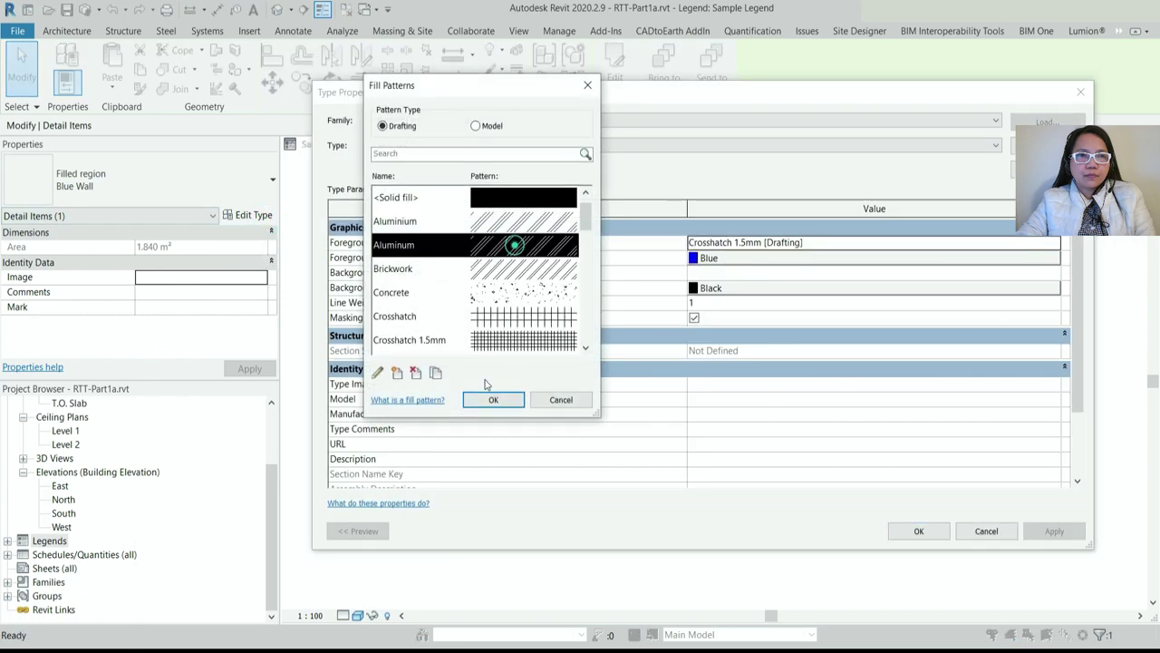
left_click(492, 399)
left_click(1046, 272)
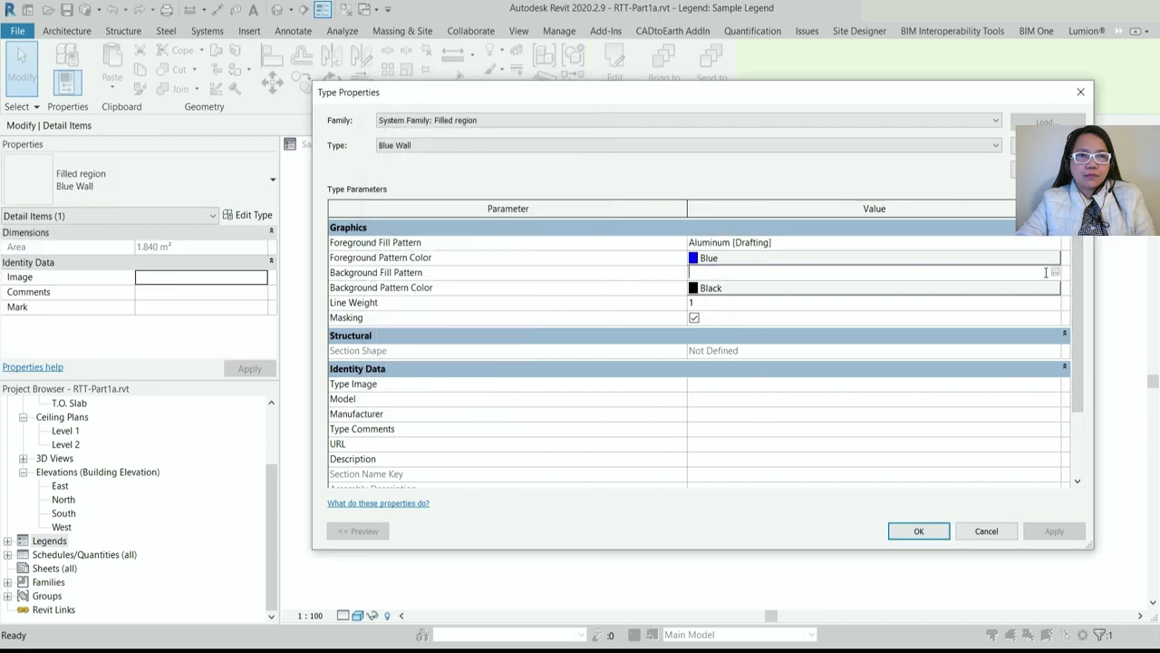
left_click(1054, 273)
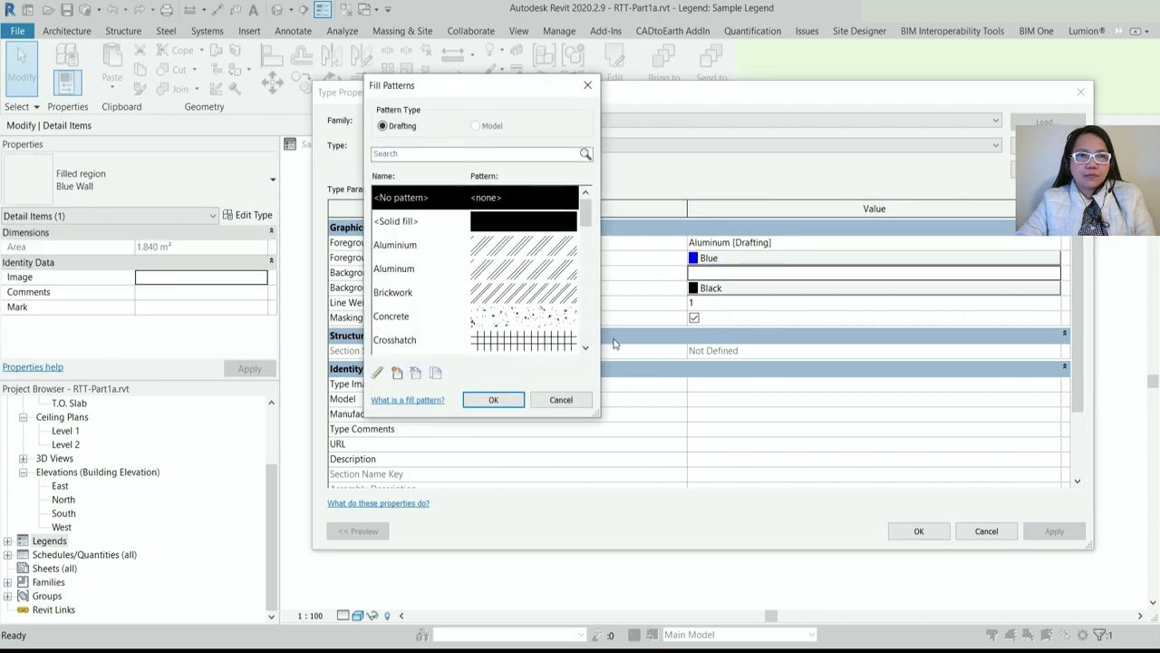
left_click(554, 397)
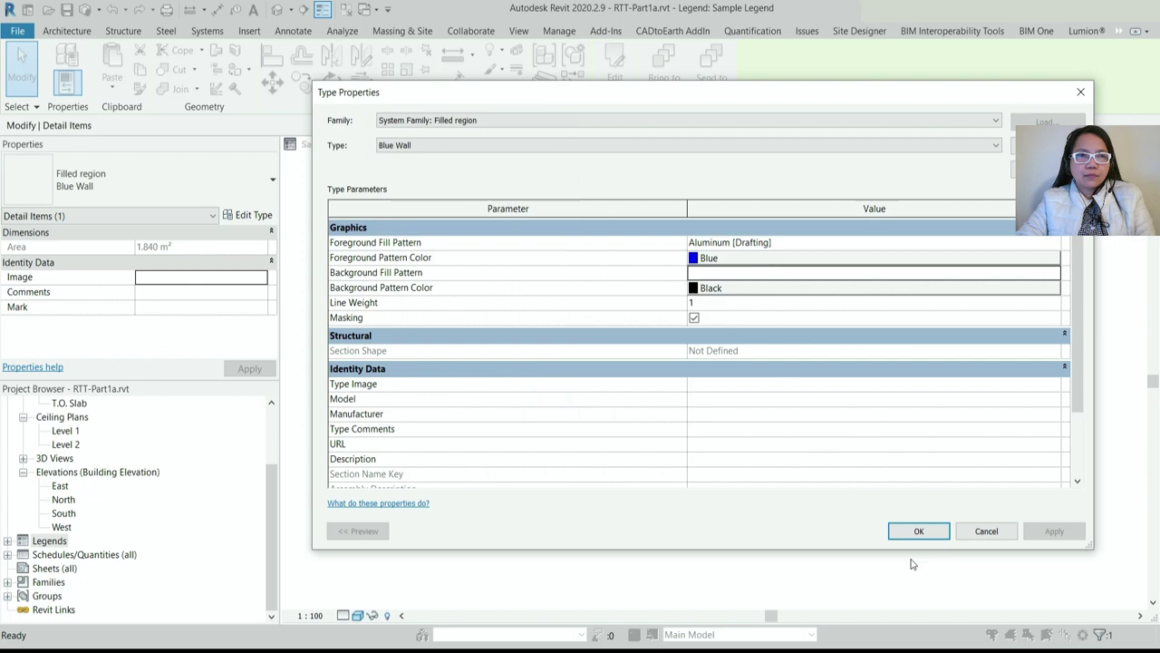
left_click(695, 318)
left_click(919, 530)
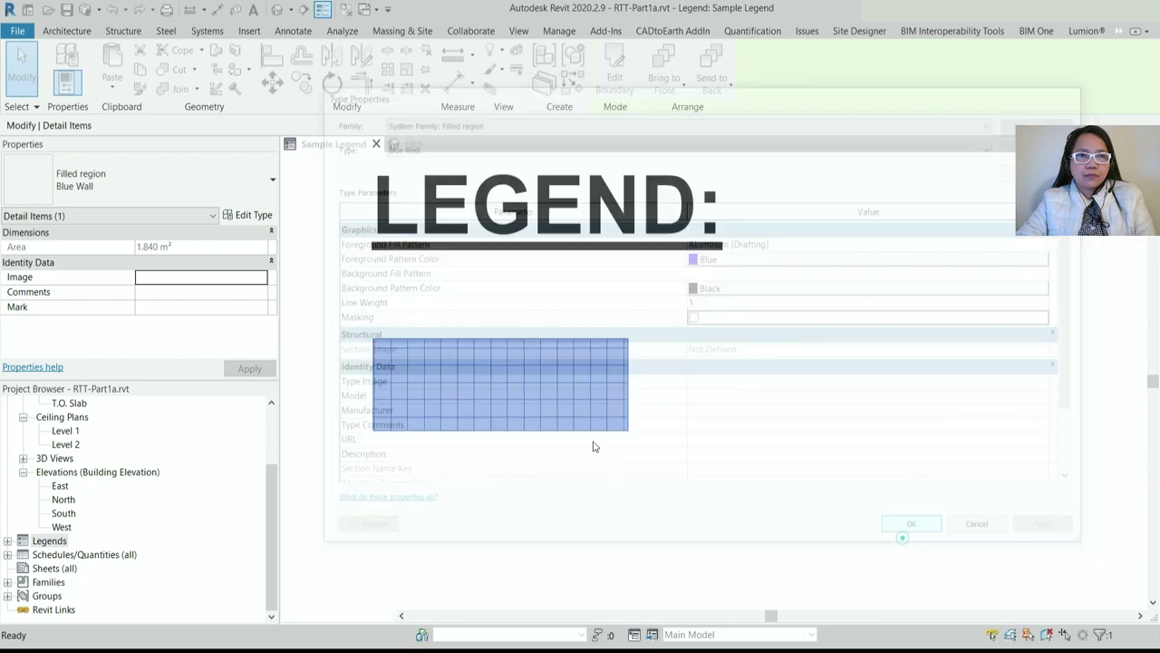
left_click(616, 468)
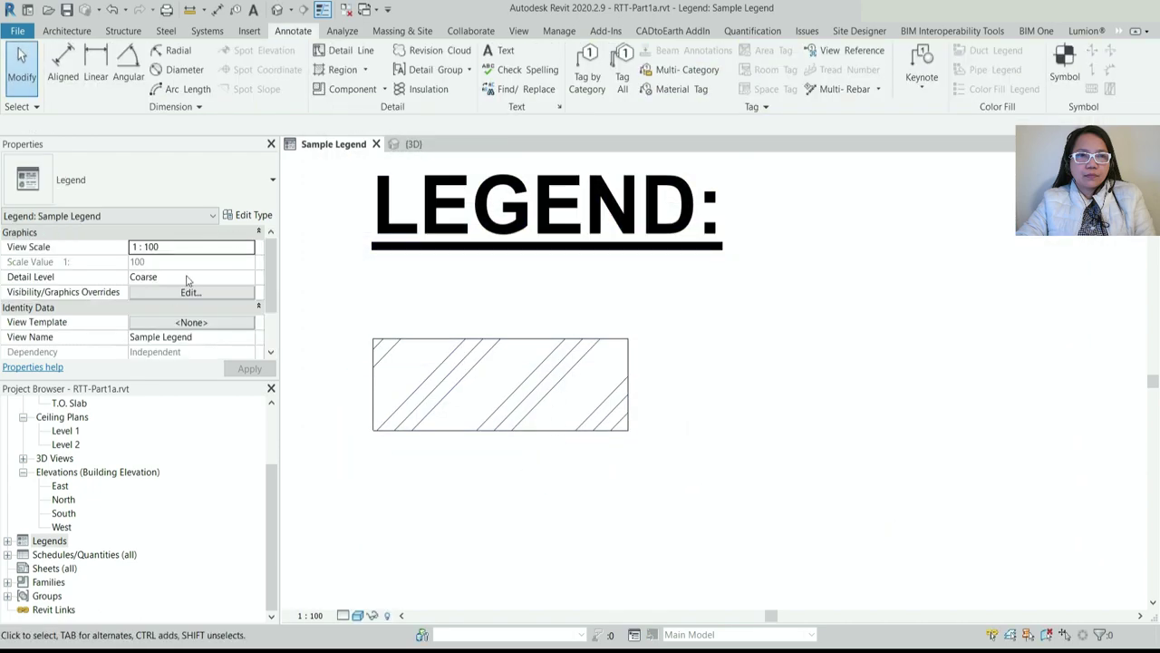
Dismiss the legend's type properties without changes
left_click(249, 215)
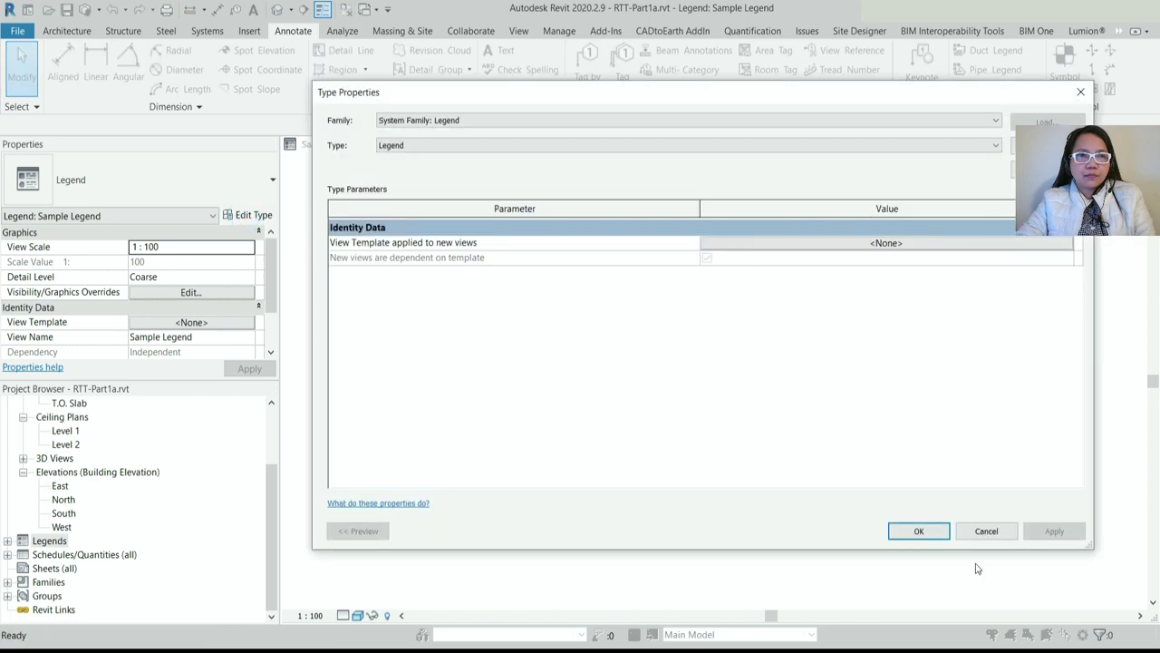
left_click(987, 530)
left_click(767, 444)
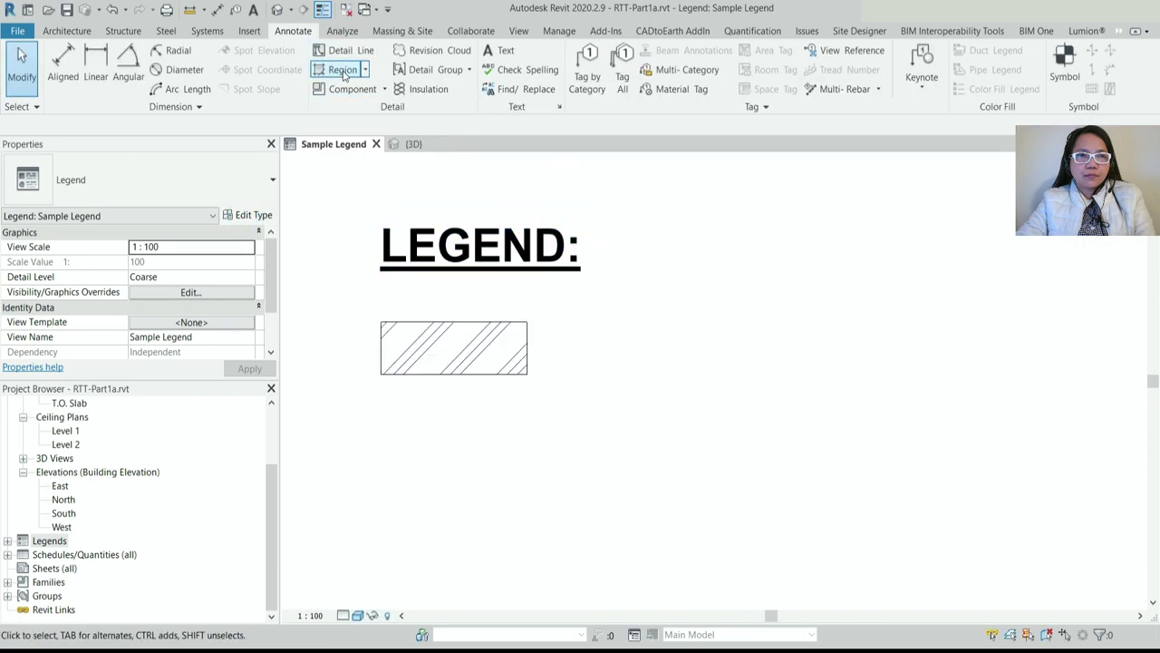
Add a 'Blue Wall' text note to the right of the hatched swatch
left_click(501, 51)
mouse_move(630, 317)
left_mouse_down()
mouse_move(733, 375)
mouse_move(884, 363)
left_mouse_up()
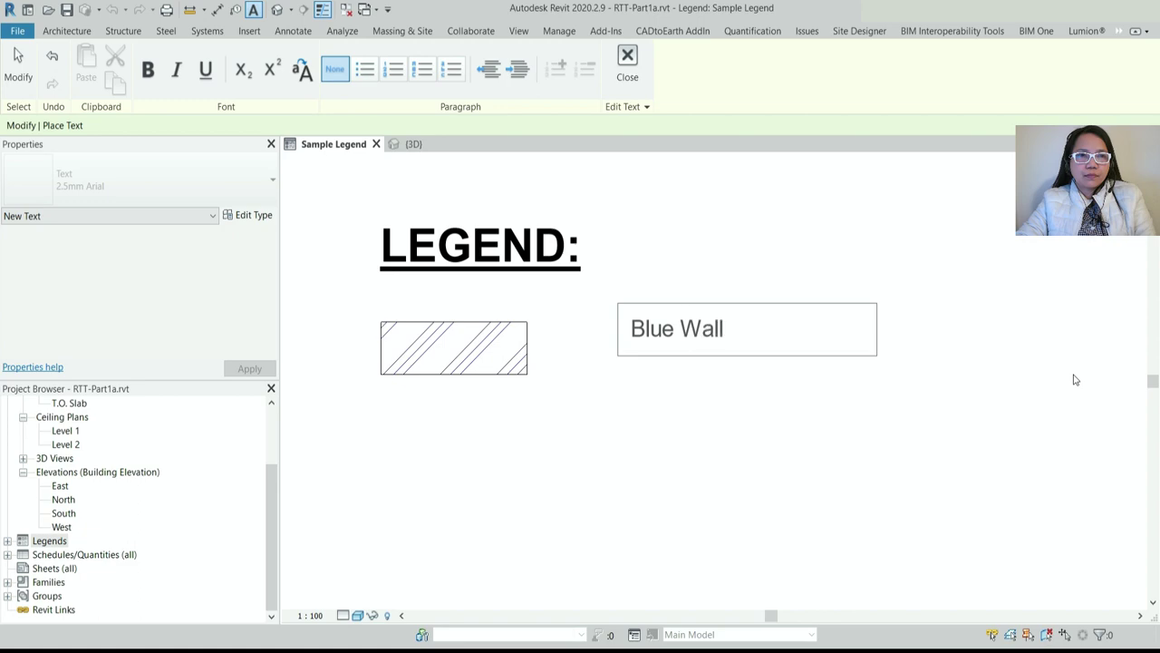
type("Blue Wall")
key("Return")
key("BackSpace")
left_click(971, 278)
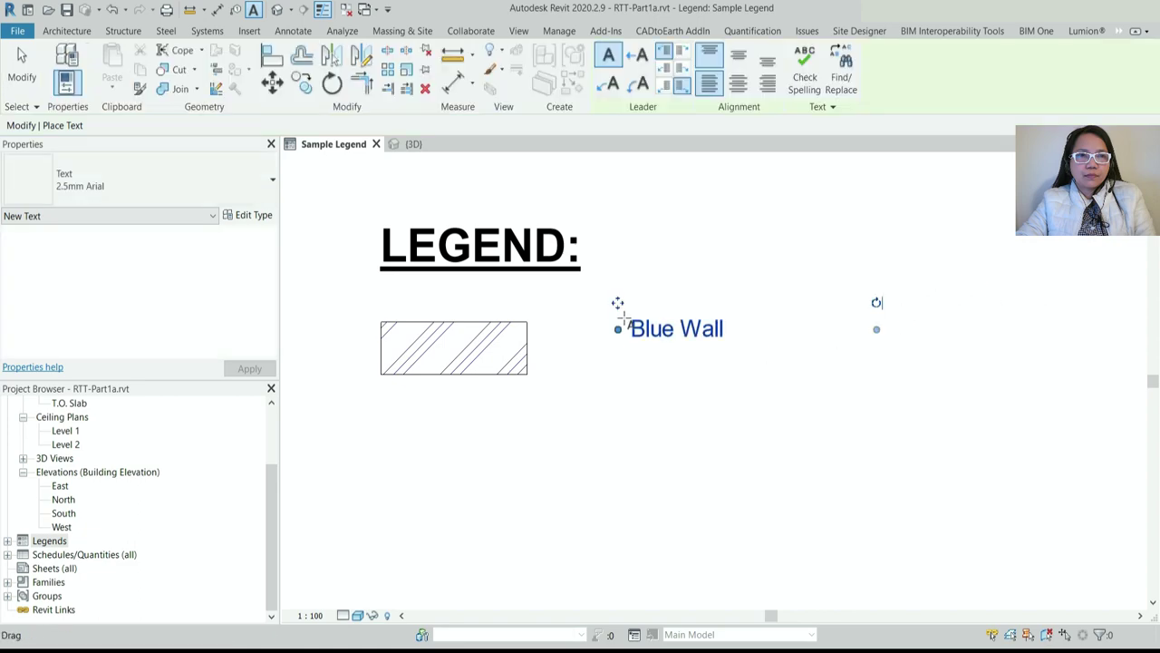
key("Escape")
Align the Blue Wall note level with the swatch and select both for copying
left_click(653, 333)
left_click_drag(618, 306, 631, 324)
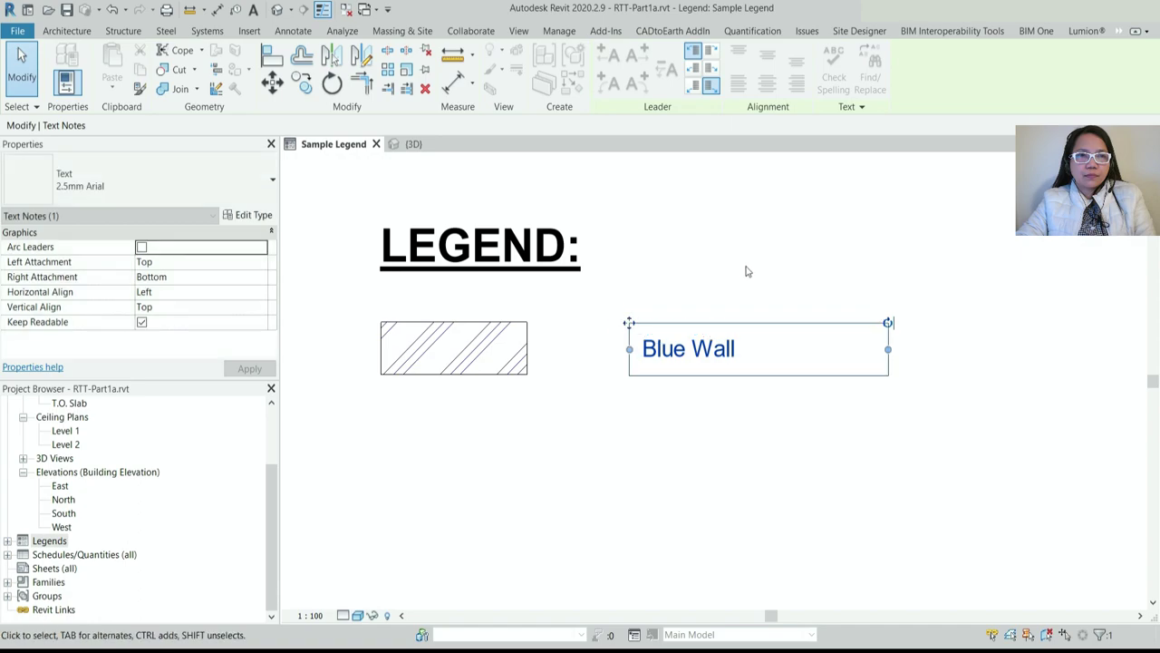
left_click(746, 269)
scroll(746, 269, "down", 3)
mouse_move(847, 391)
left_mouse_down()
mouse_move(650, 298)
mouse_move(555, 238)
left_mouse_up()
left_click(751, 443)
left_click_drag(480, 296, 1095, 370)
left_click(302, 83)
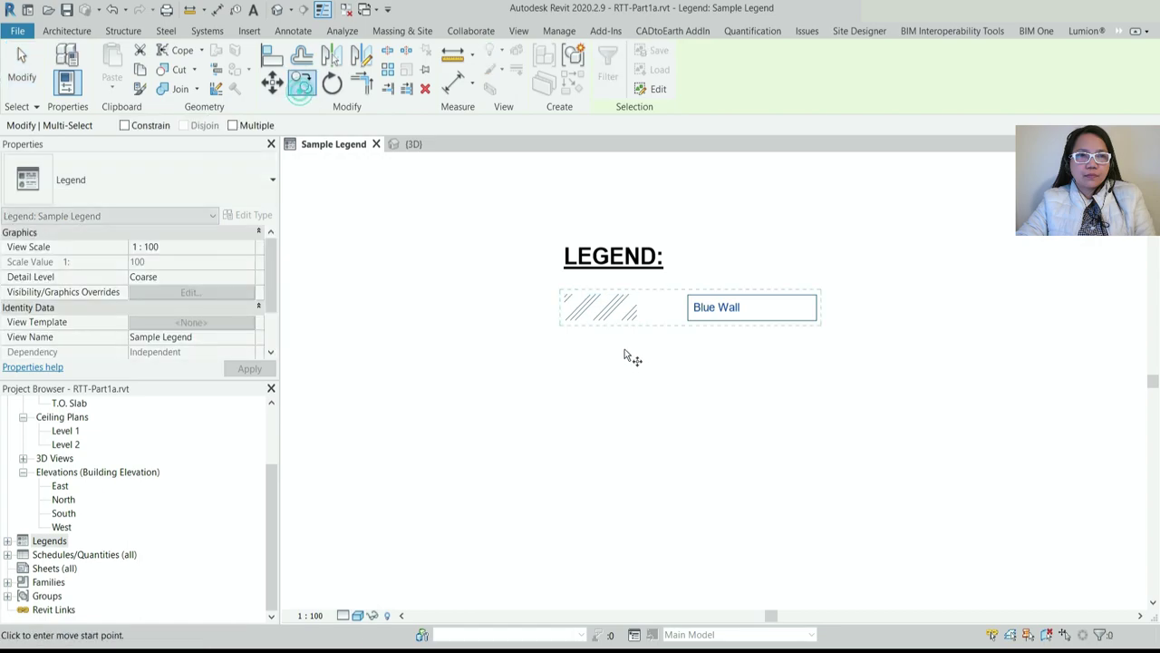
Copy the Blue Wall legend row one row down and select the new swatch
left_click(561, 321)
left_click(562, 393)
left_click(571, 407)
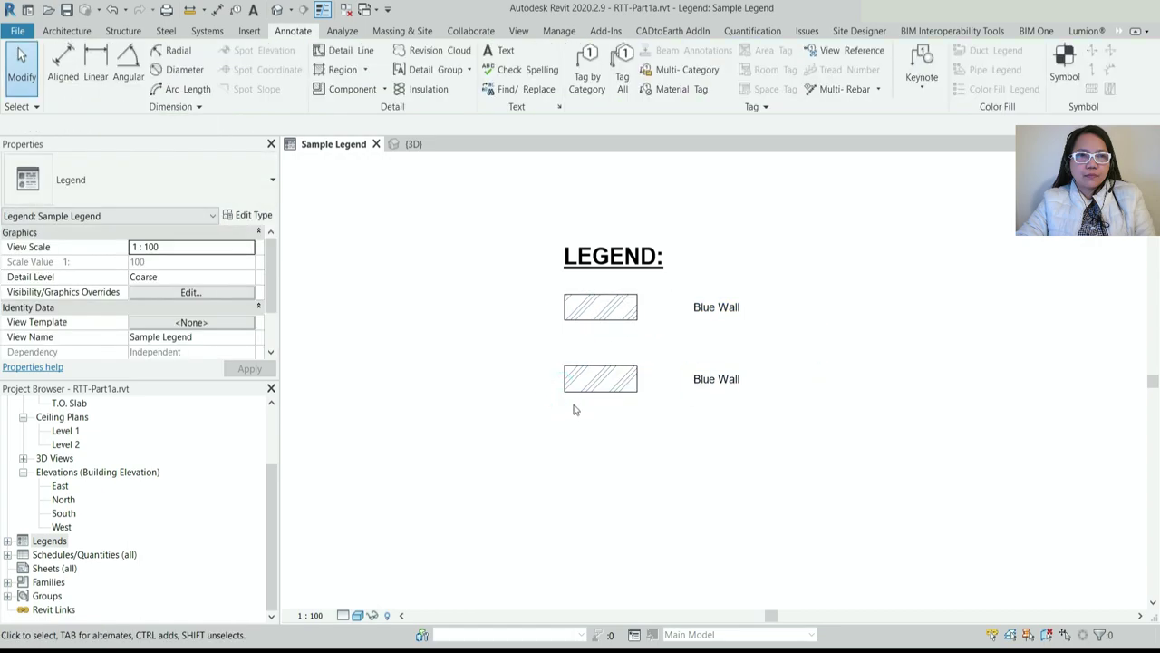
left_click(575, 379)
Duplicate the swatch type as 'Gray Wall' with gray RGB 128-128-128 colour and Concrete pattern
left_click(246, 215)
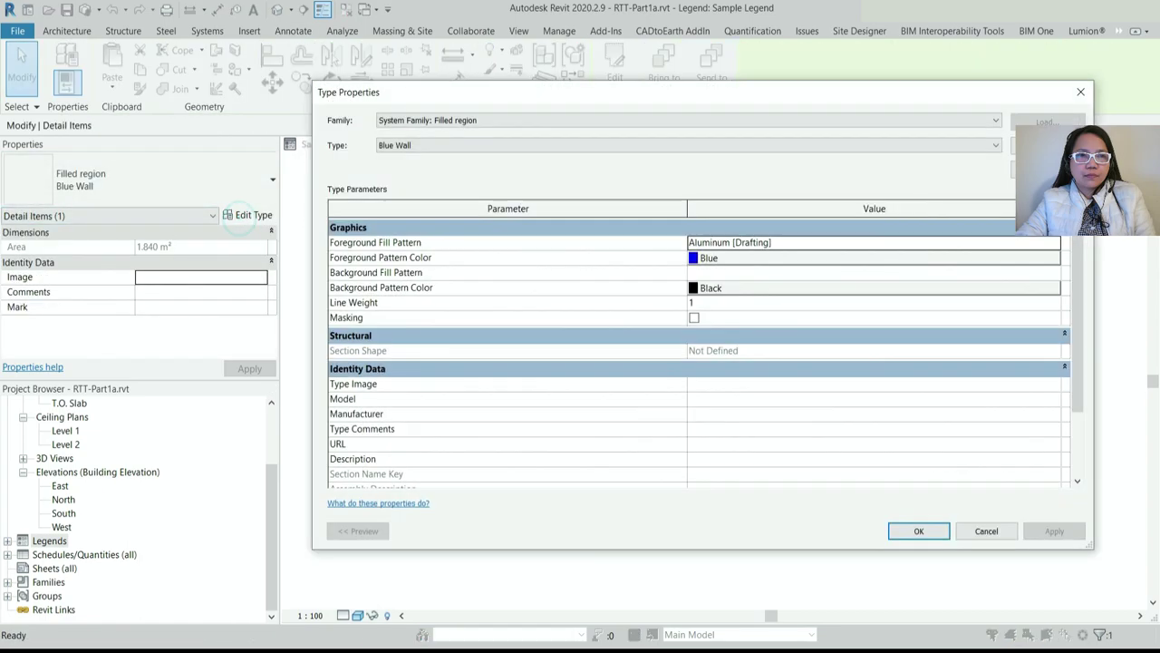
left_click(1047, 145)
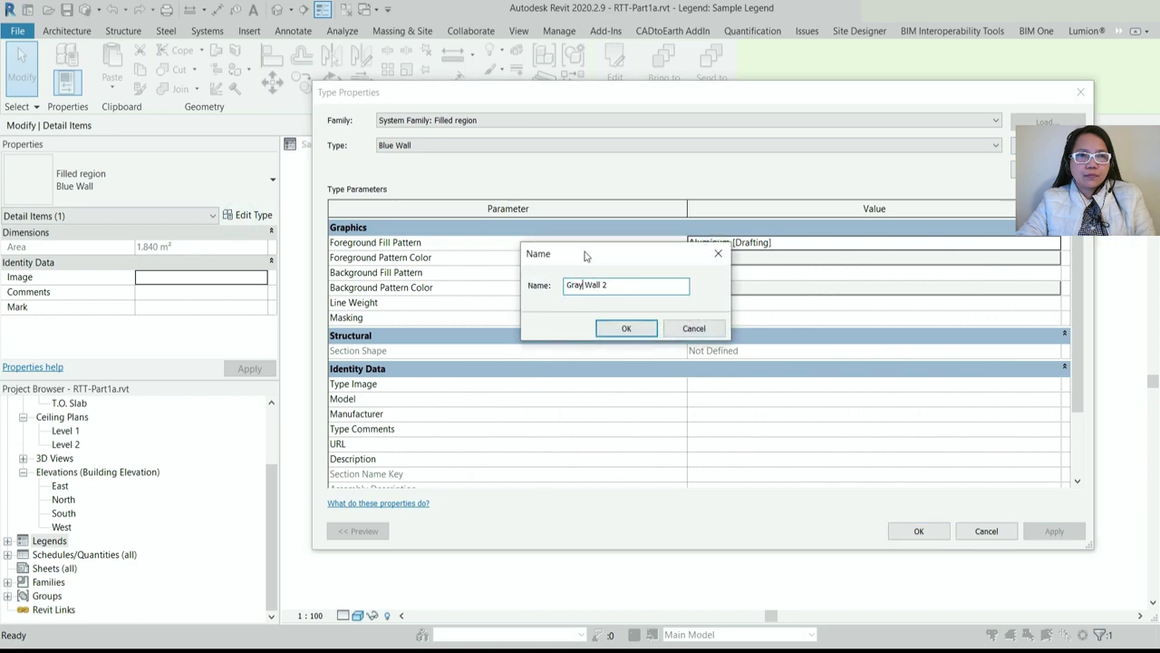
left_click(626, 328)
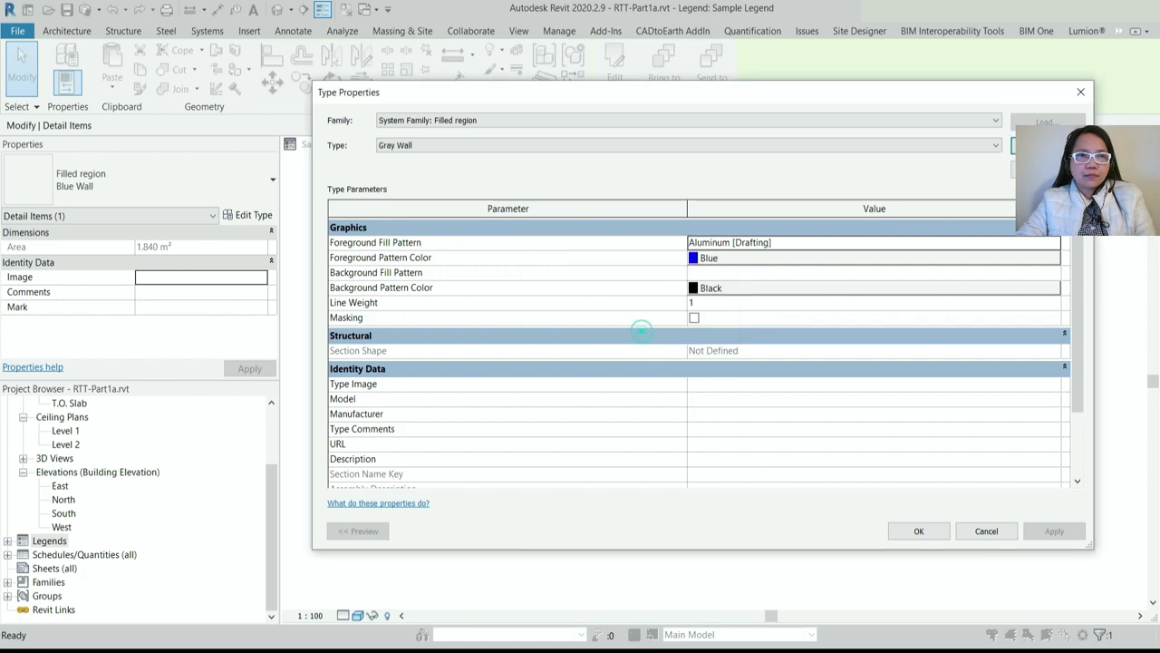
left_click(1006, 255)
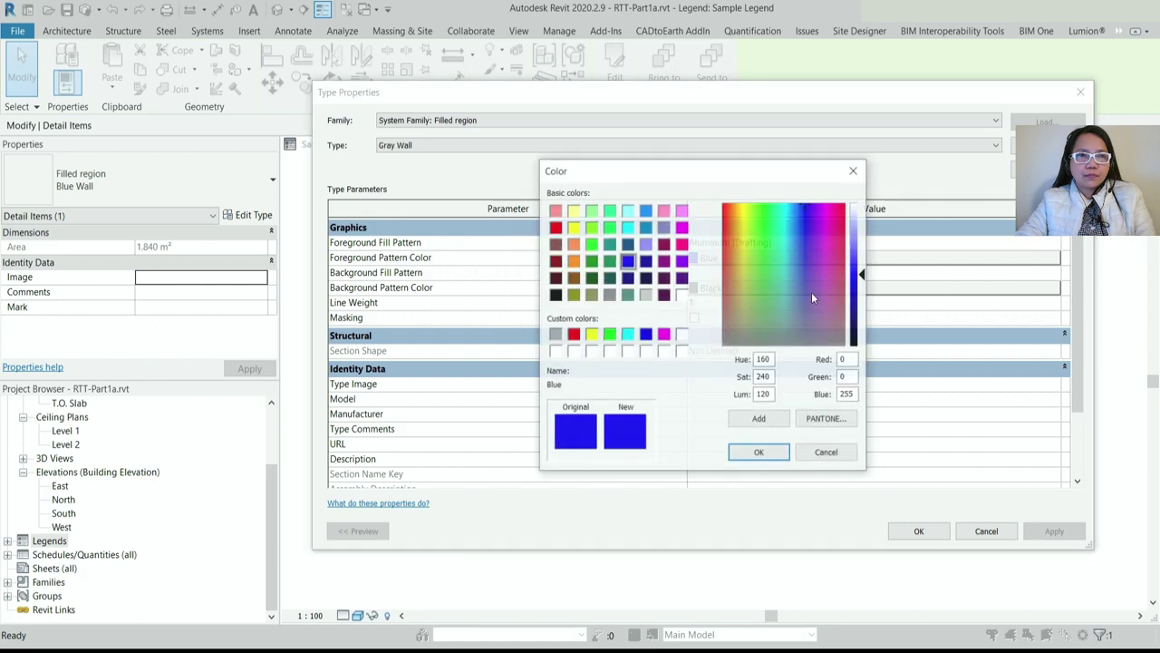
left_click(610, 294)
left_click(759, 452)
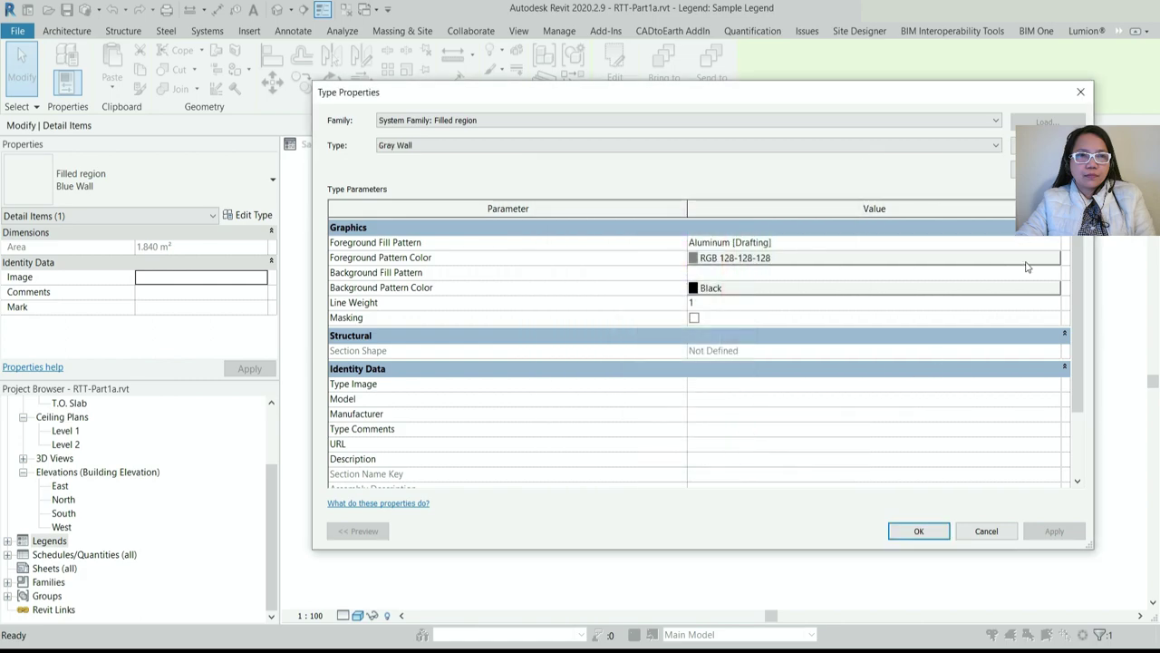
left_click(961, 243)
left_click(1054, 242)
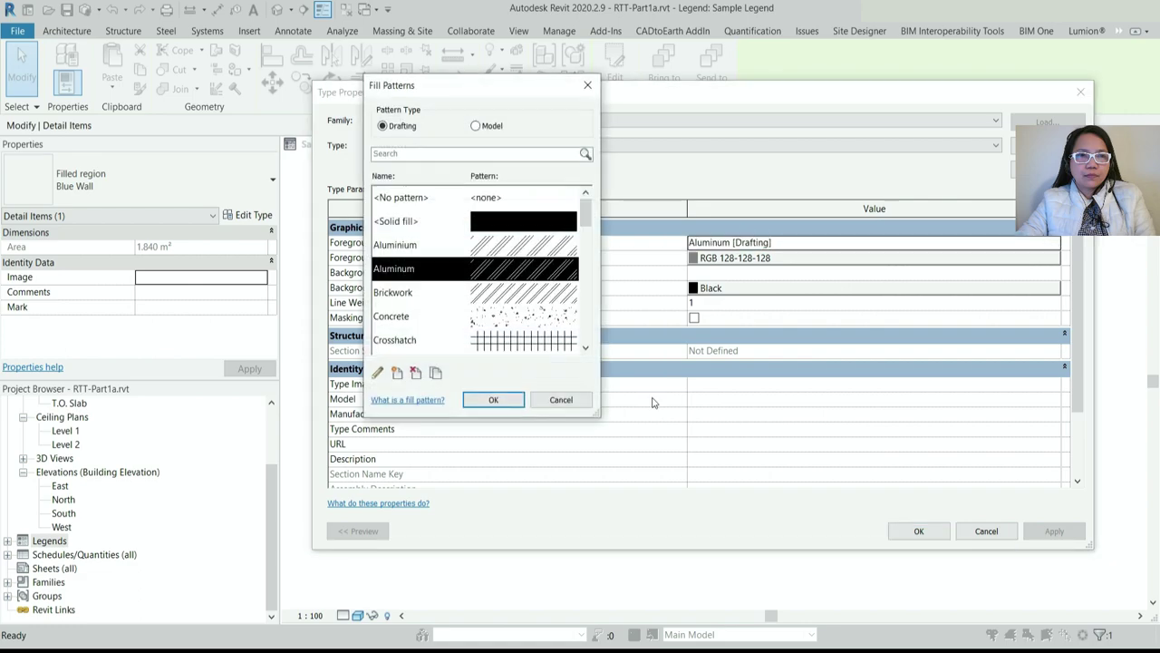
left_click(490, 313)
left_click(493, 400)
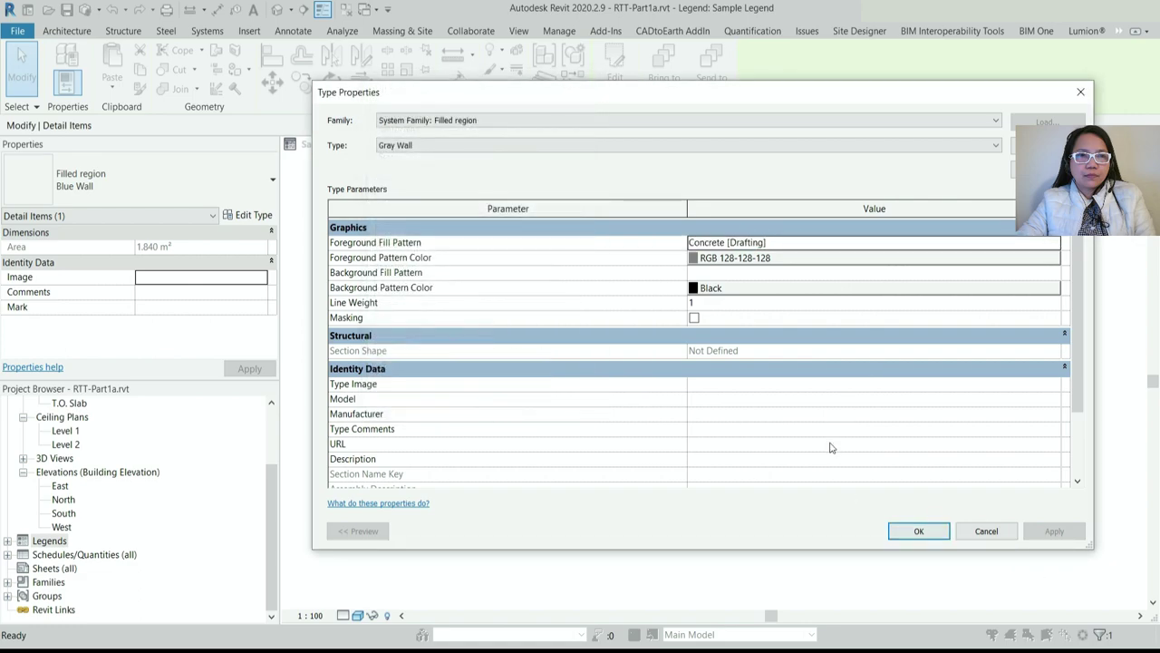
left_click(922, 530)
Nudge the top row down slightly and change the copied label to 'Gray Wall'
left_click(769, 434)
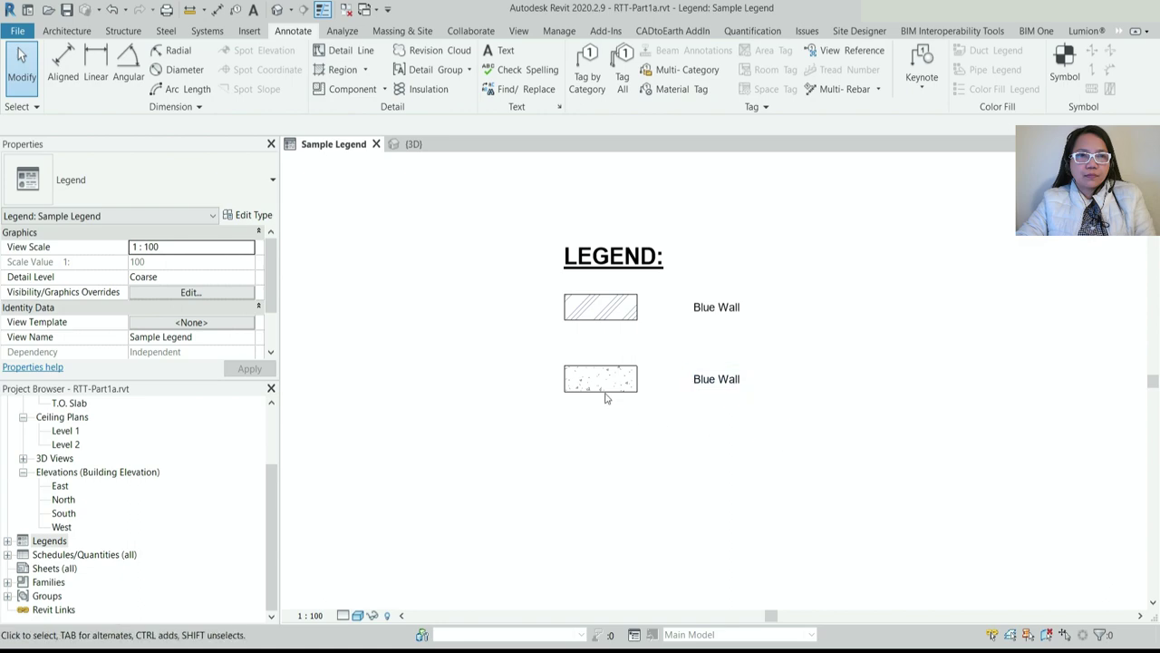
mouse_move(509, 281)
left_mouse_down()
mouse_move(615, 321)
mouse_move(1034, 368)
left_mouse_up()
key("Down")
key("Down")
key("Down")
key("Down")
key("Down")
key("Down")
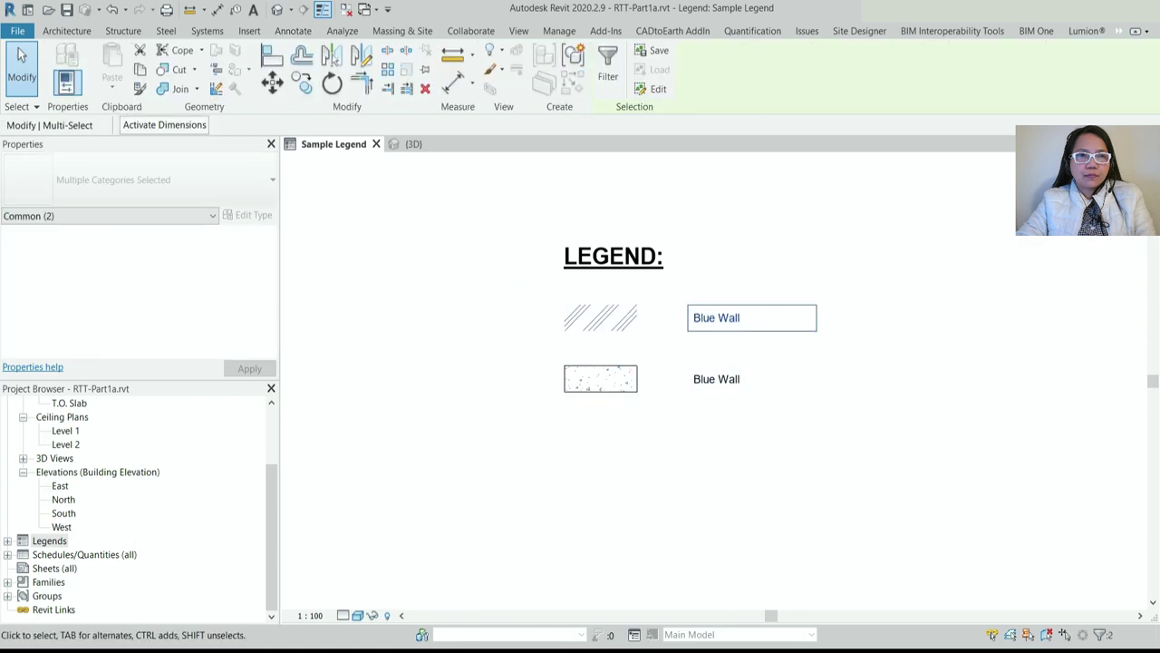
left_click(925, 450)
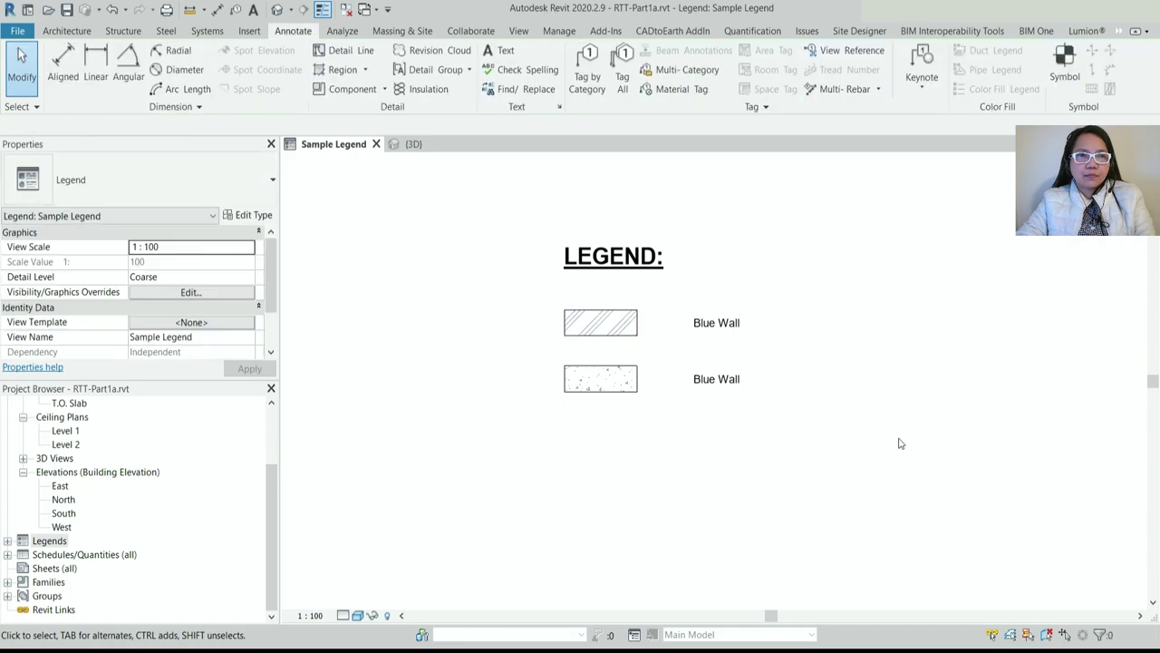
double_click(714, 379)
type("Gray")
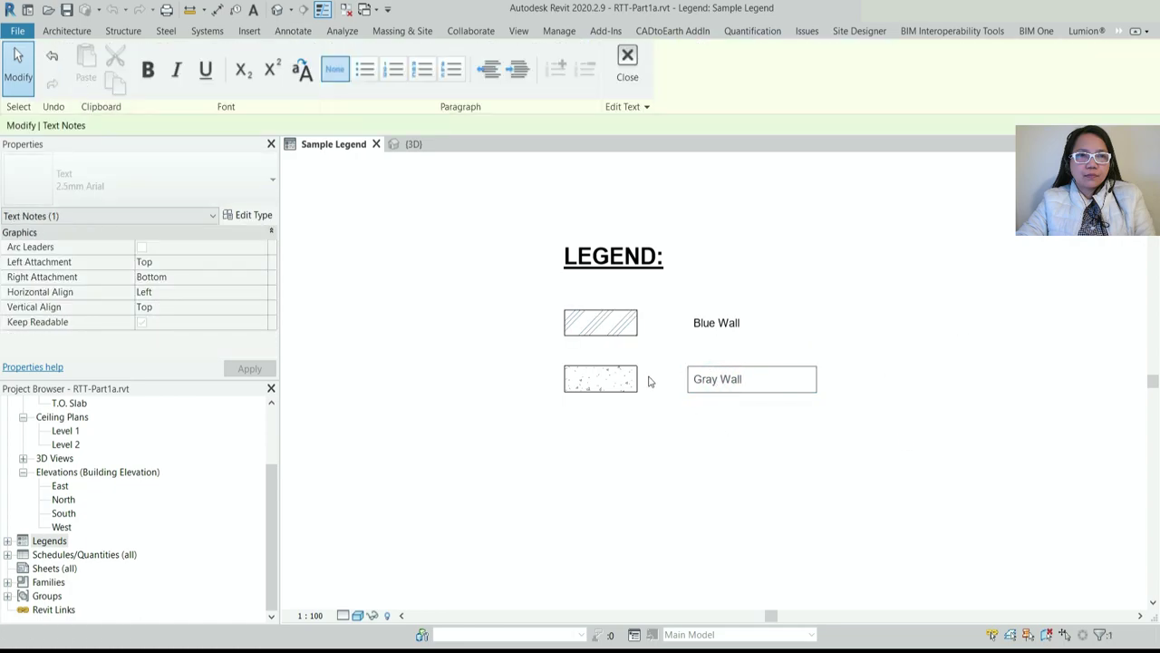
left_click(951, 389)
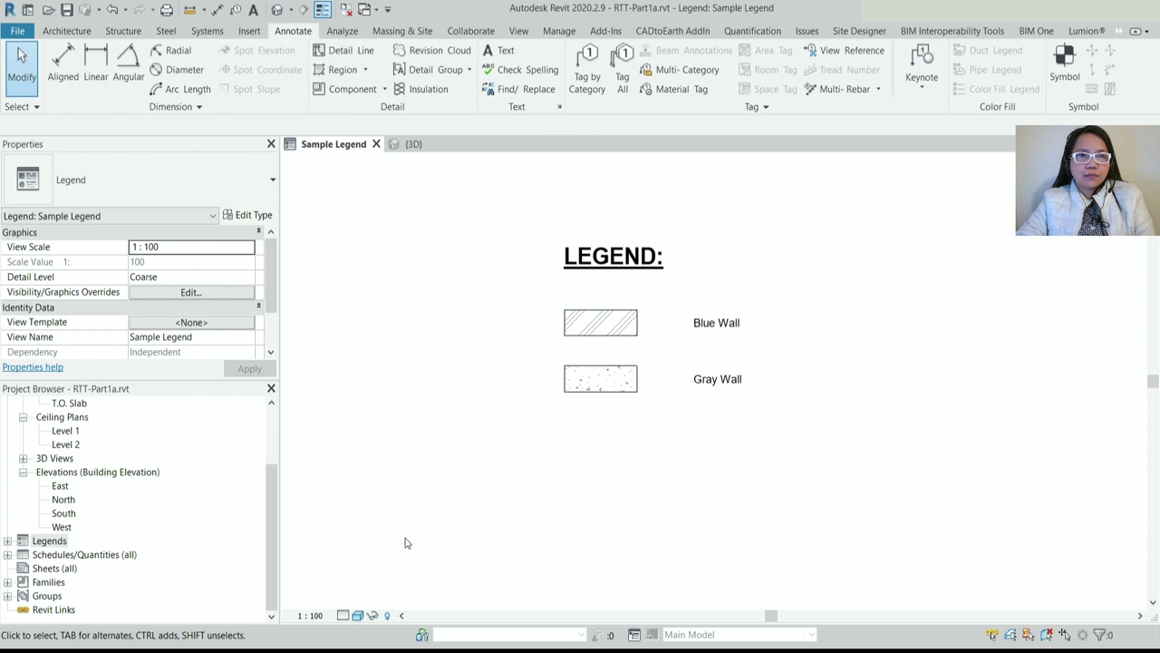
left_click(49, 568)
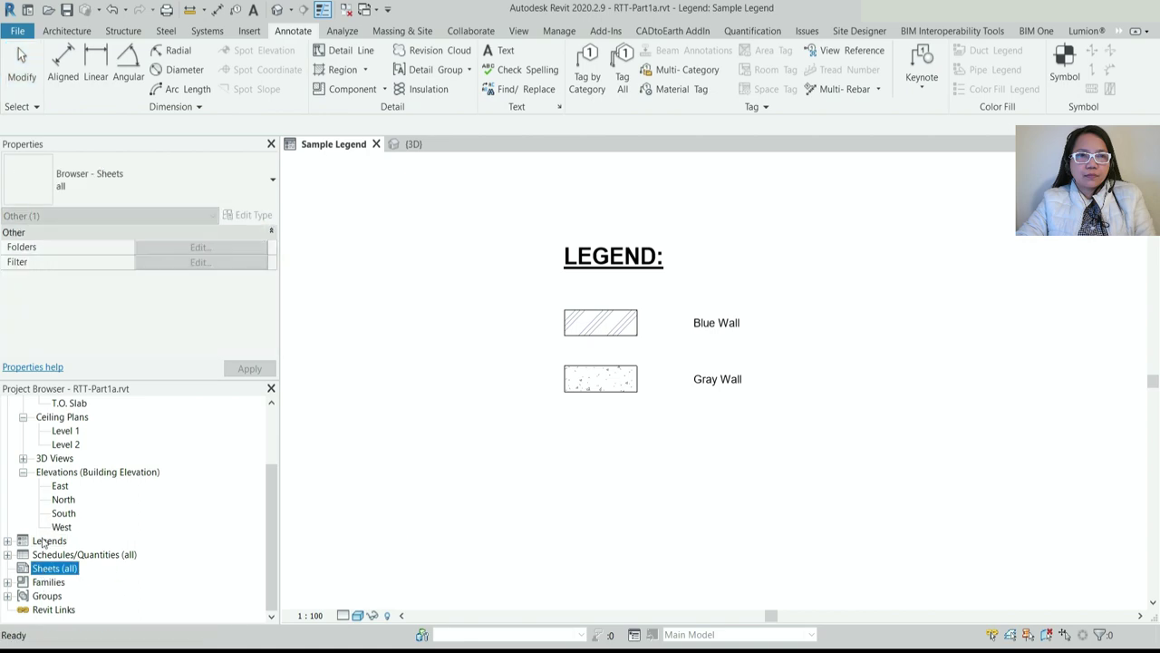
Create new sheet A101 using the A1 metric titleblock
right_click(42, 570)
left_click(88, 489)
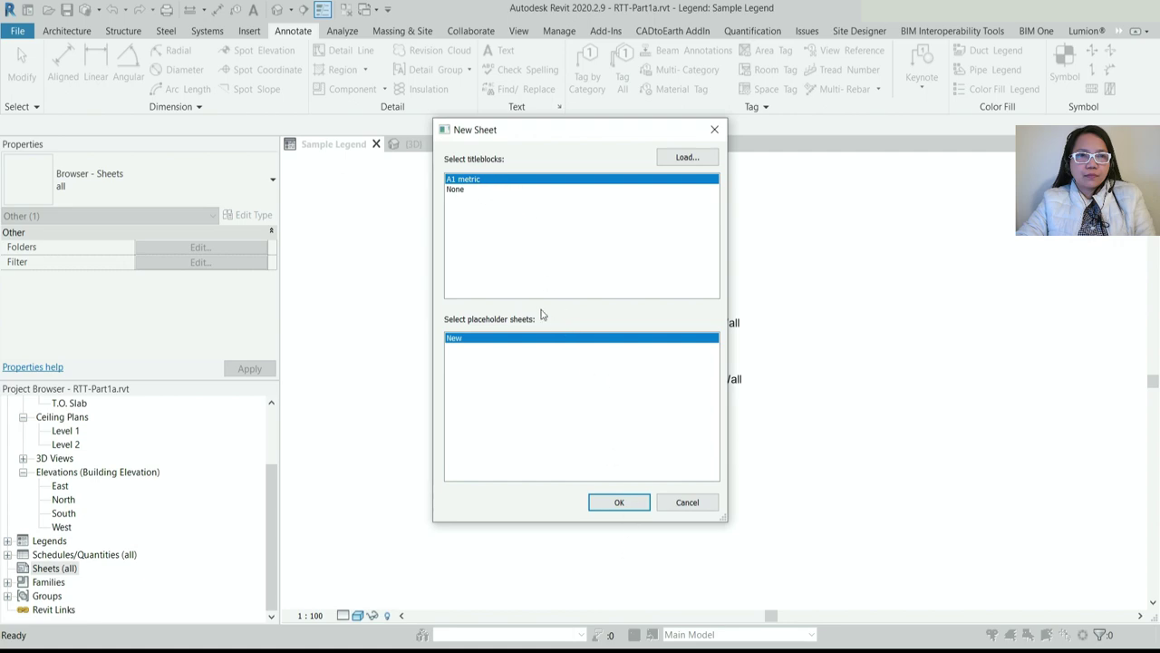
left_click(616, 504)
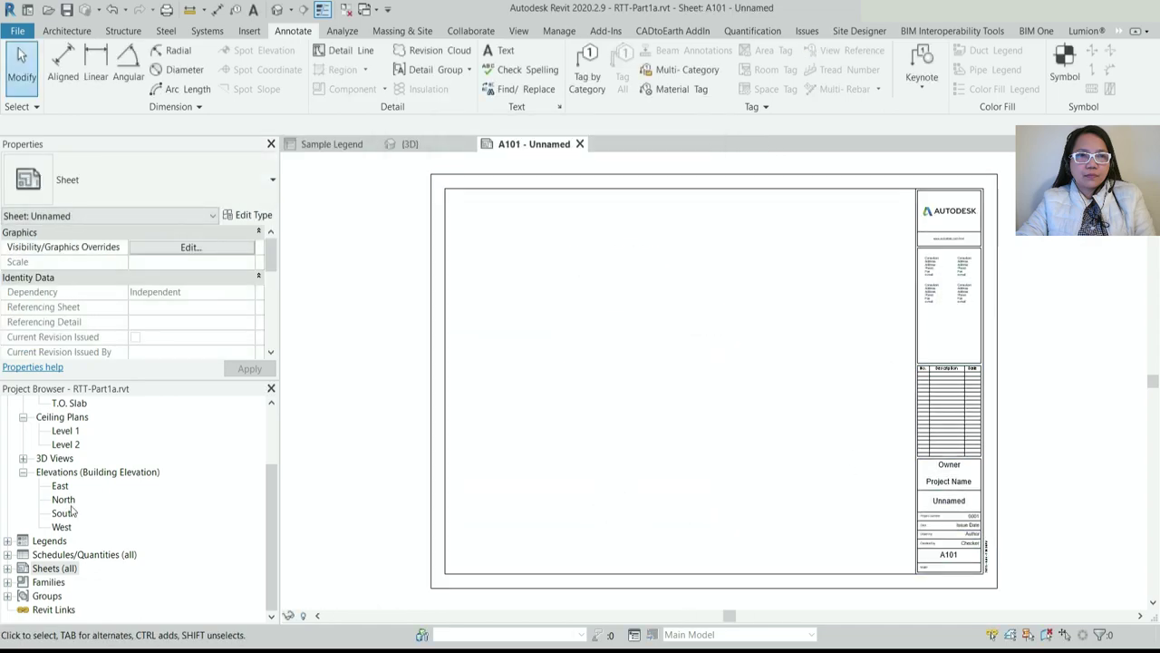
Place the Sample Legend at the sheet's top right and shorten its title line
left_click(7, 541)
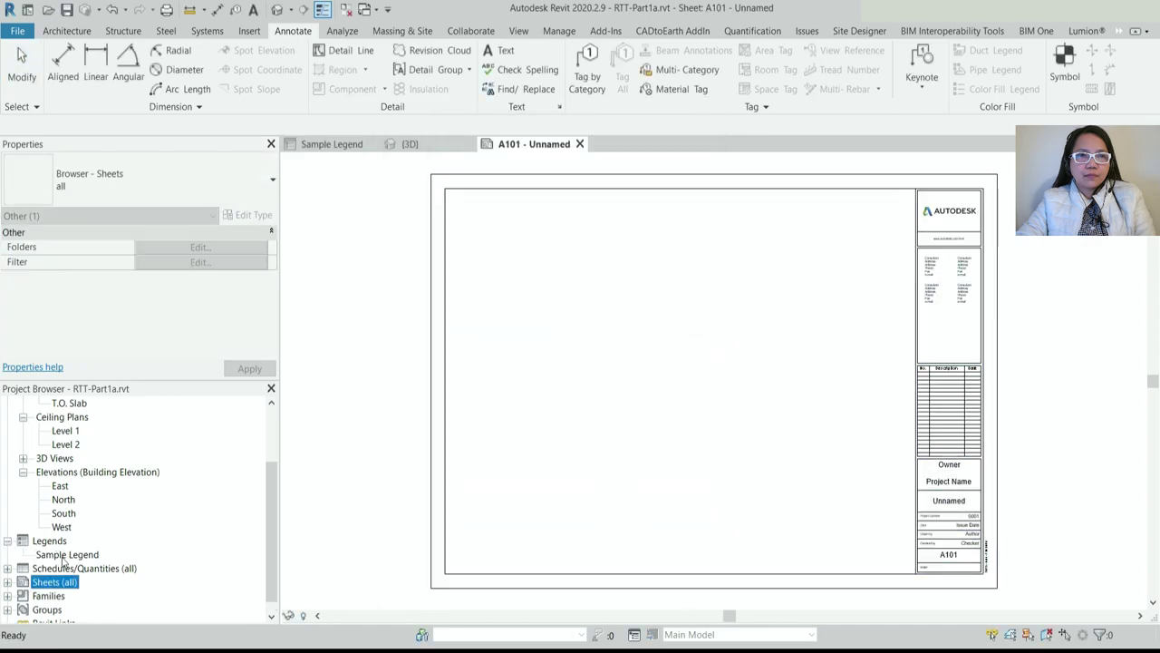
left_click_drag(63, 555, 800, 444)
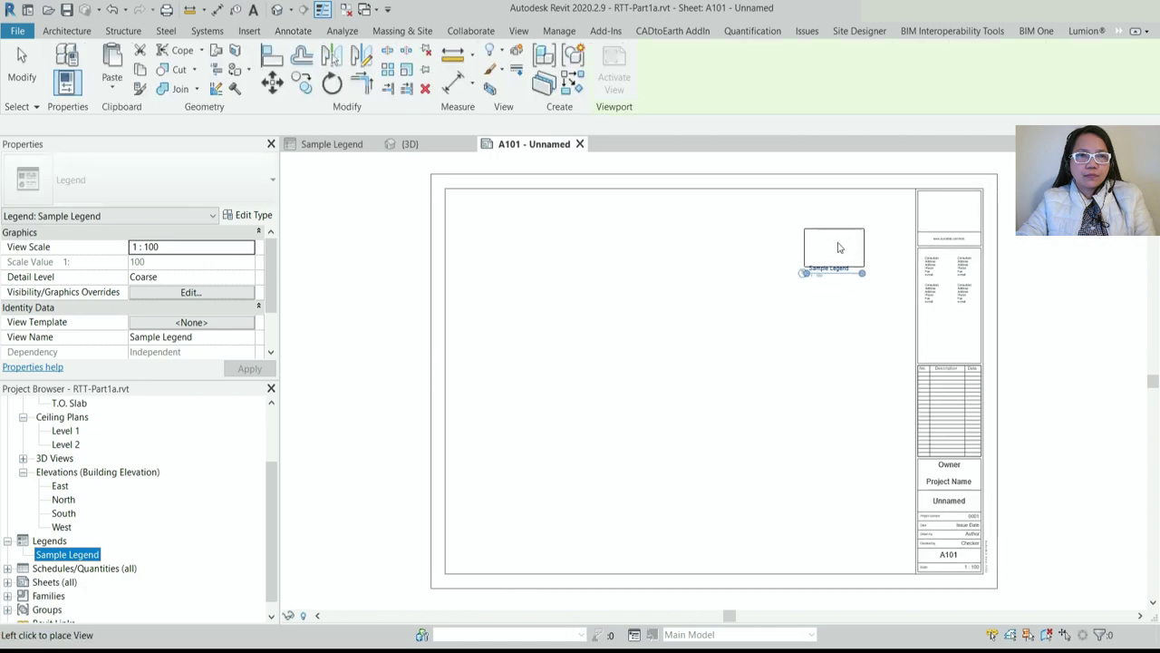
left_click(877, 213)
scroll(930, 222, "up", 5)
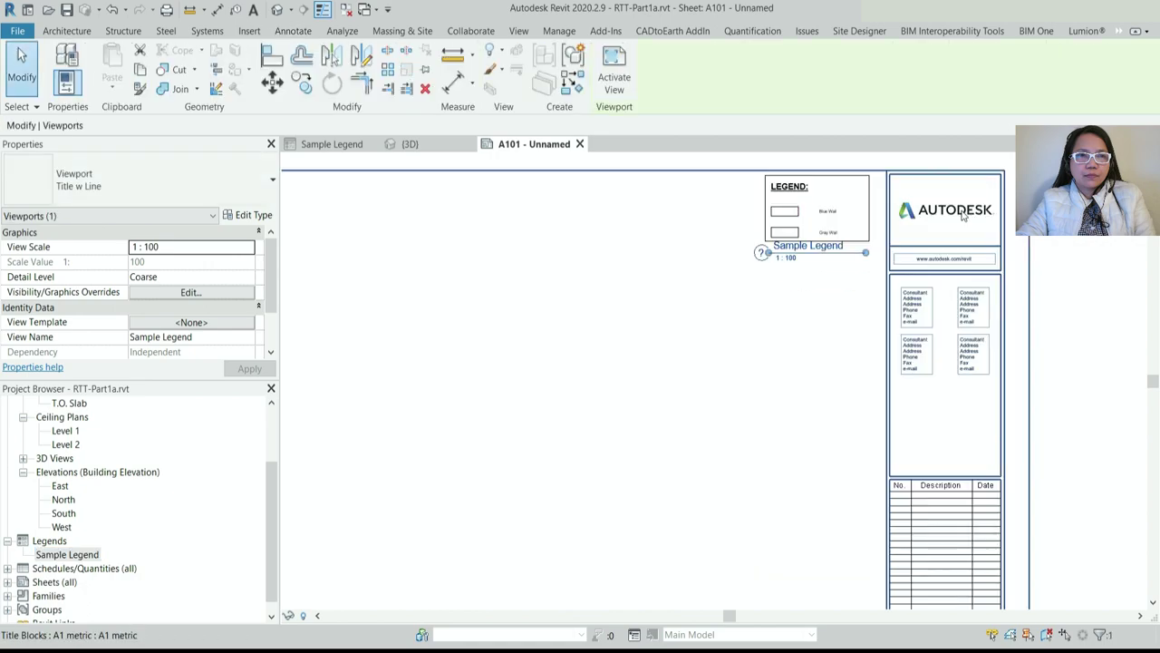
scroll(798, 268, "up", 2)
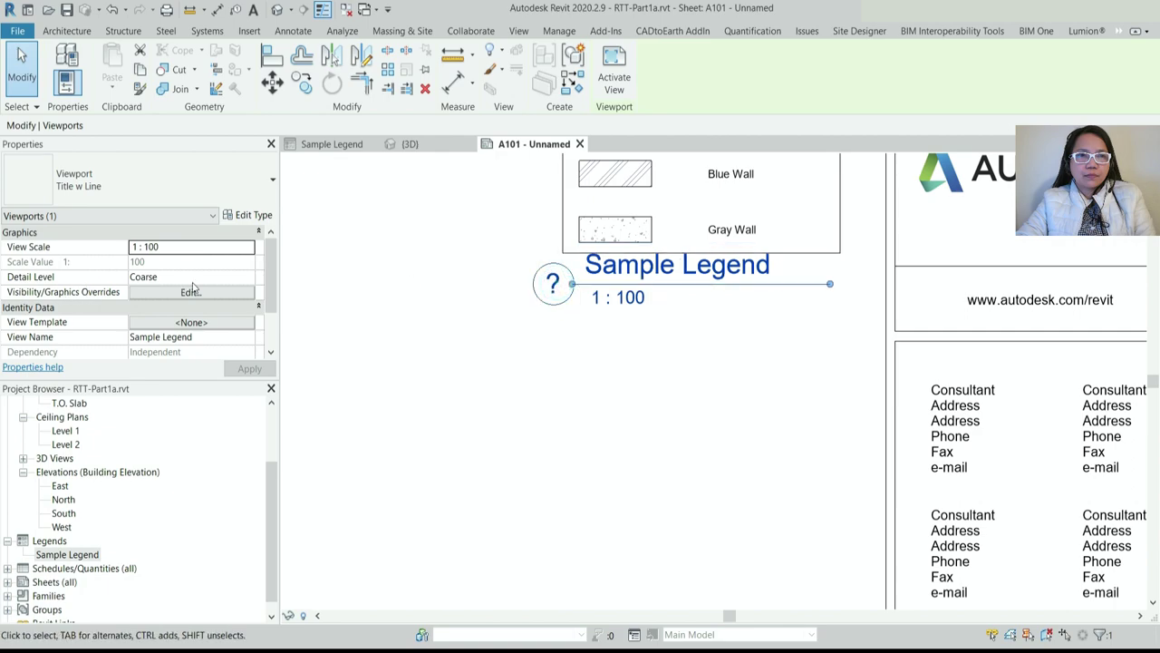
scroll(200, 288, "down", 2)
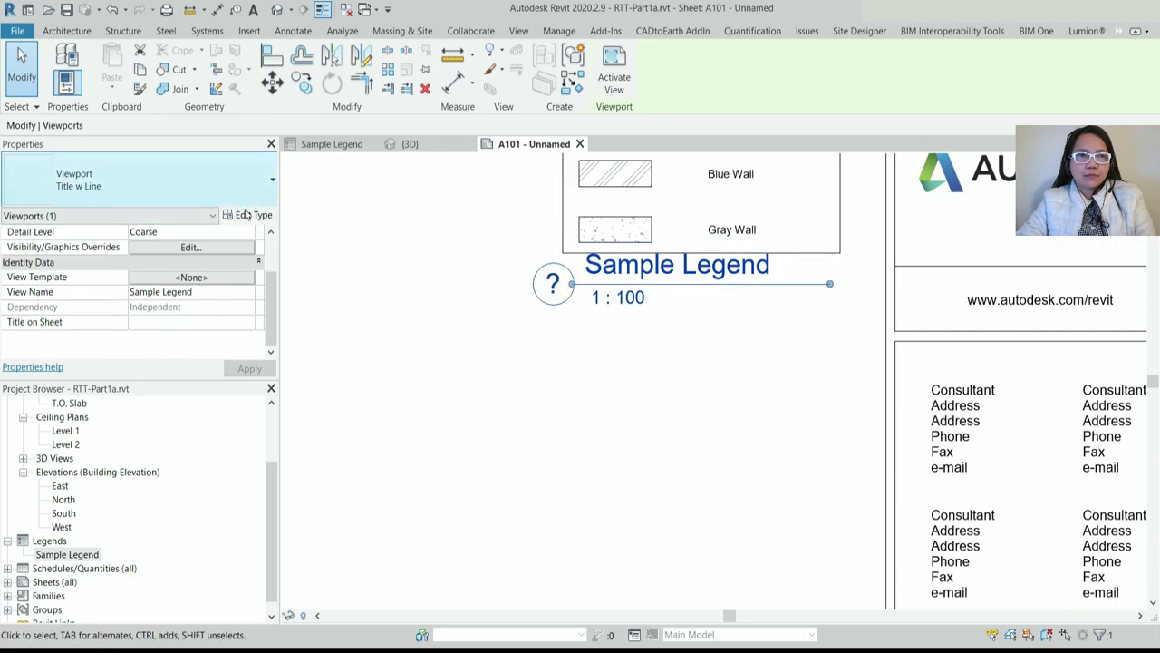
scroll(156, 280, "up", 2)
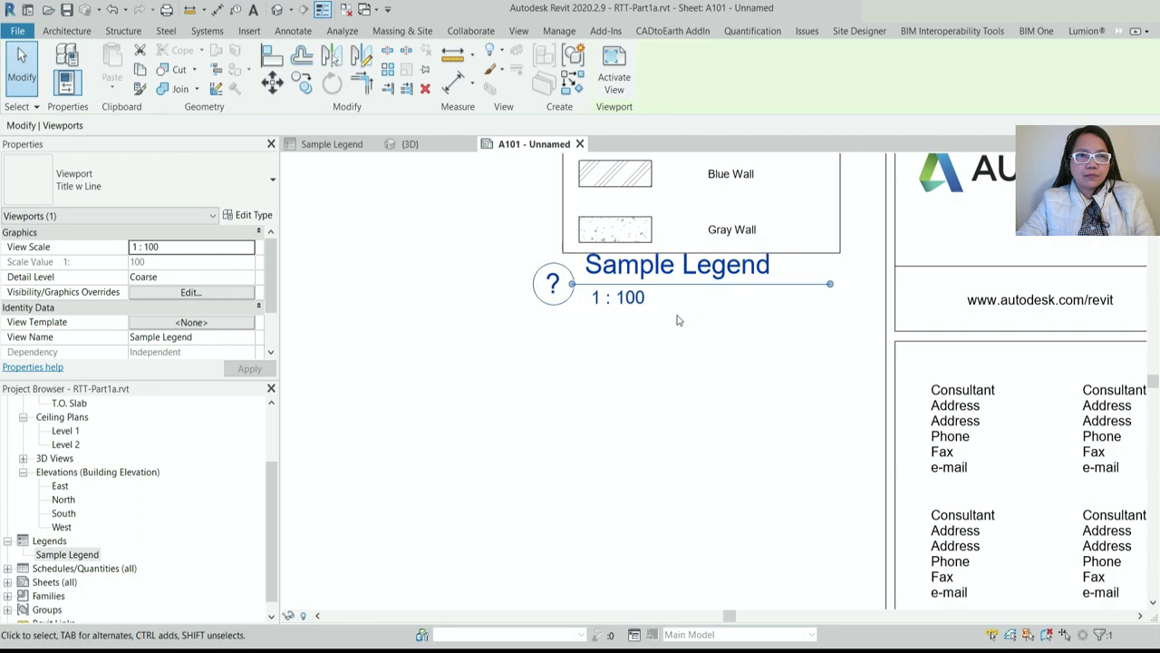
left_click_drag(838, 288, 775, 286)
Set the Sample Legend viewport type to Viewport: No Title
left_click(720, 389)
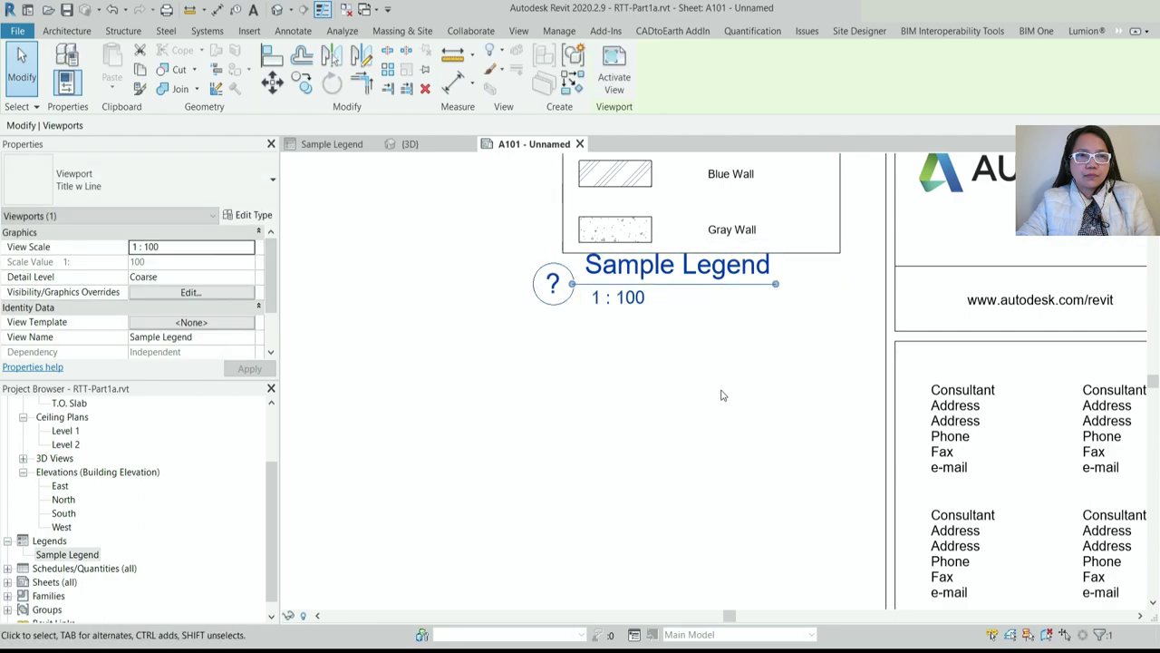
left_click(582, 311)
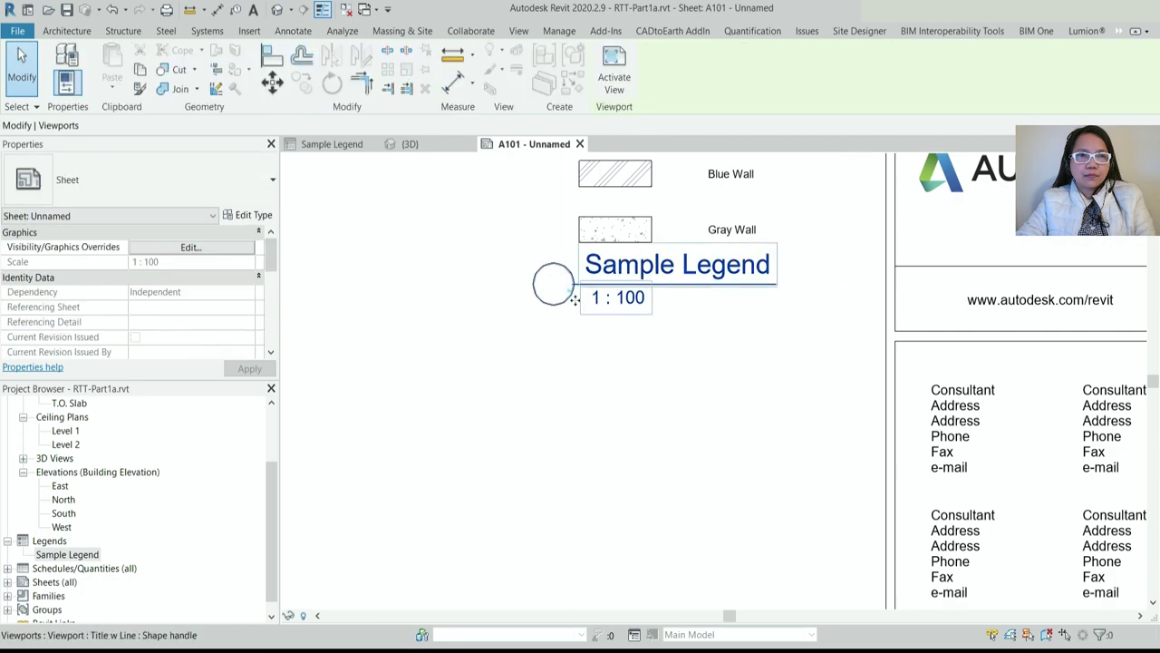
left_click(671, 296)
left_click(668, 284)
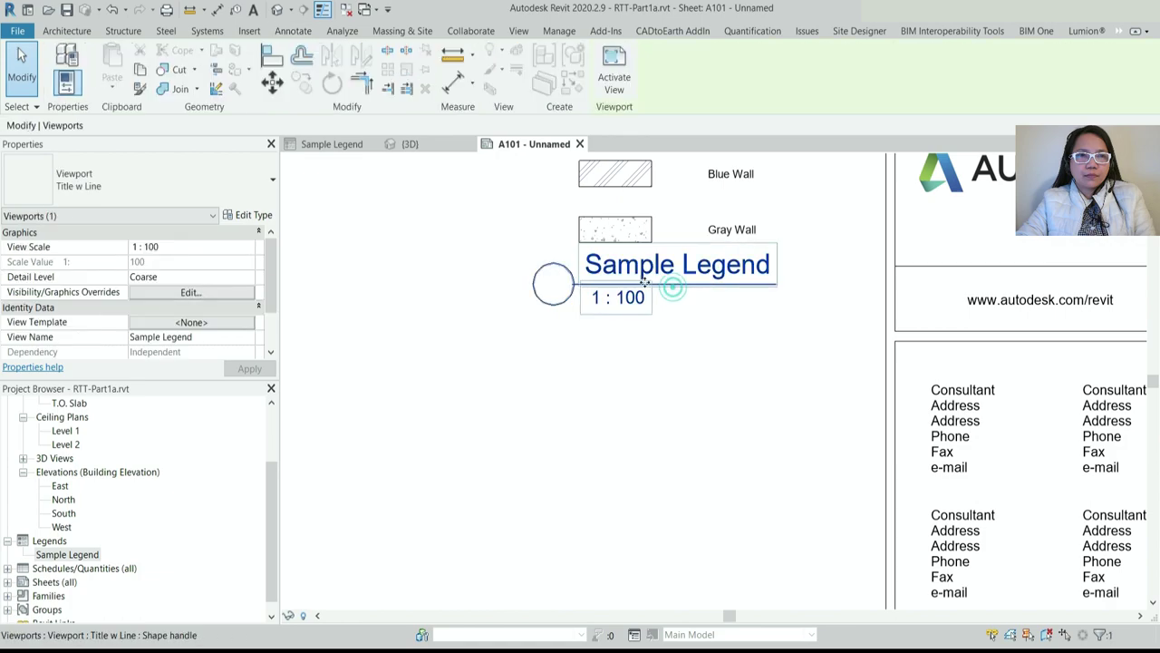
left_click(215, 186)
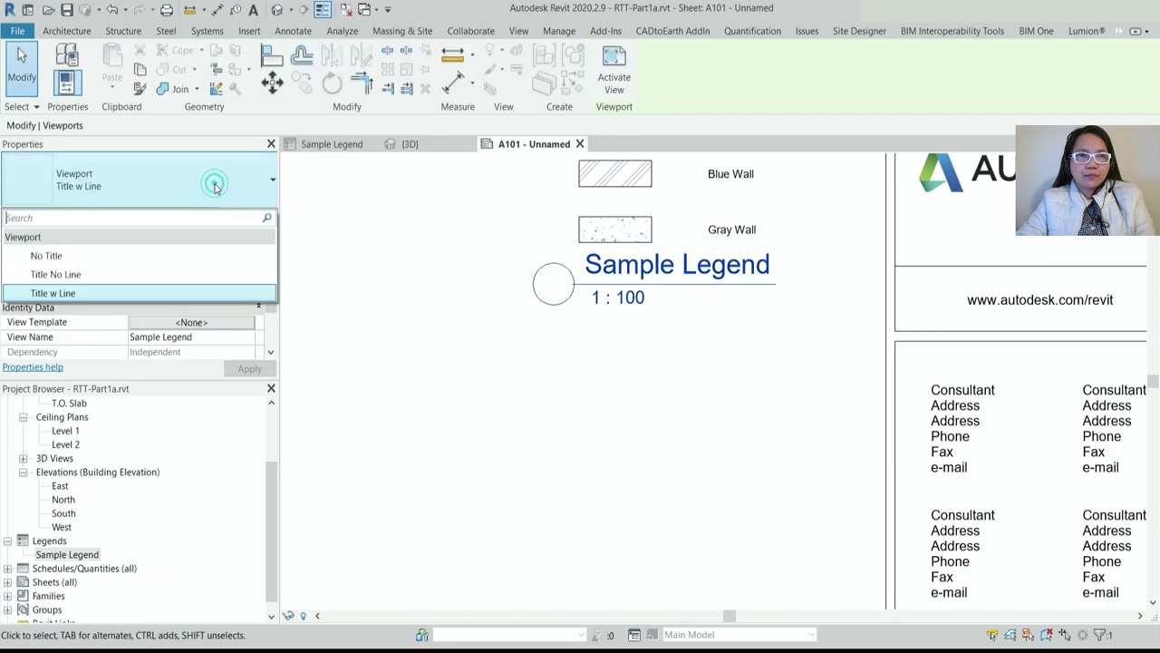
left_click(55, 274)
left_click(173, 192)
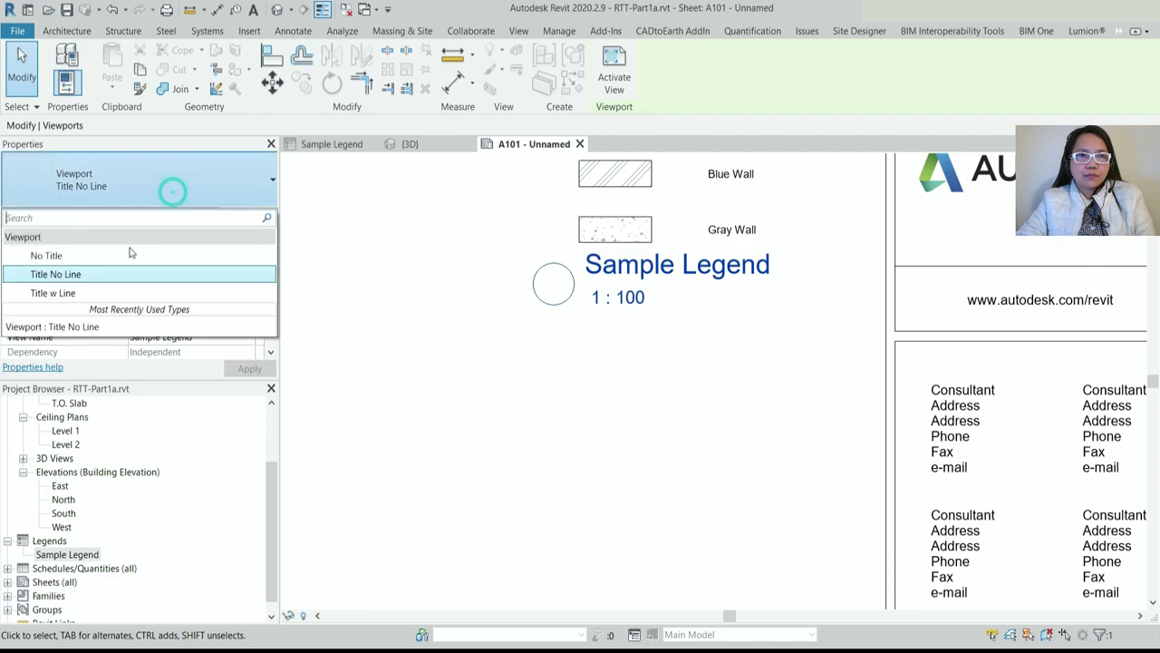
left_click(121, 262)
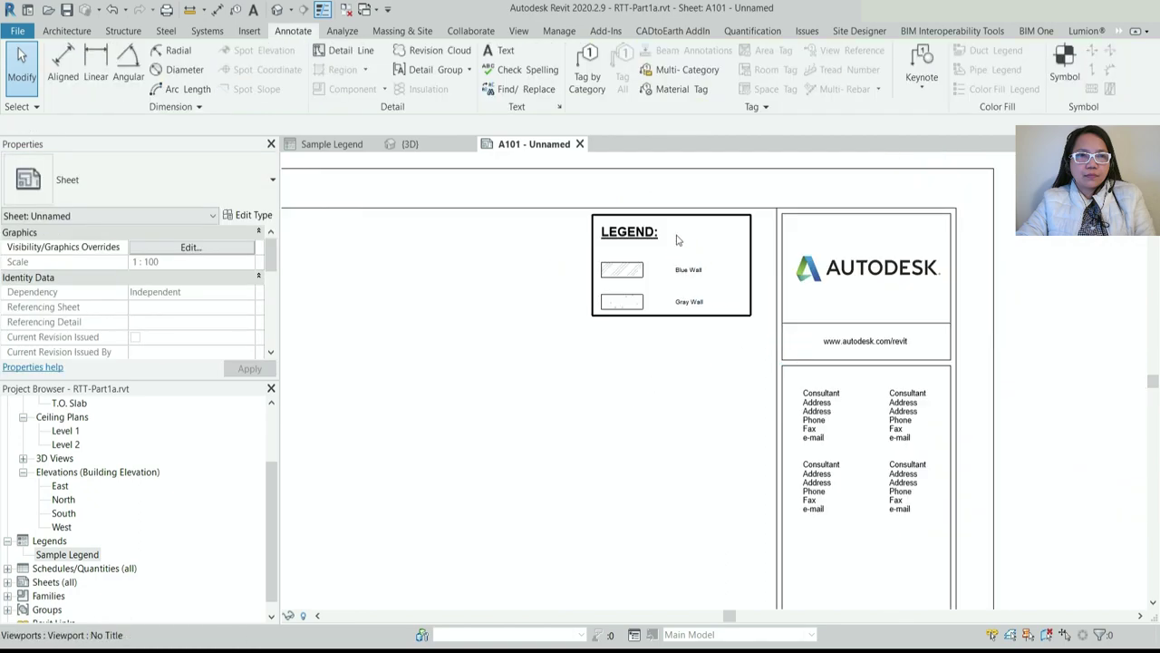
Collapse Legends and expand Sheets in the Project Browser, browsing the plan views
scroll(621, 358, "down", 2)
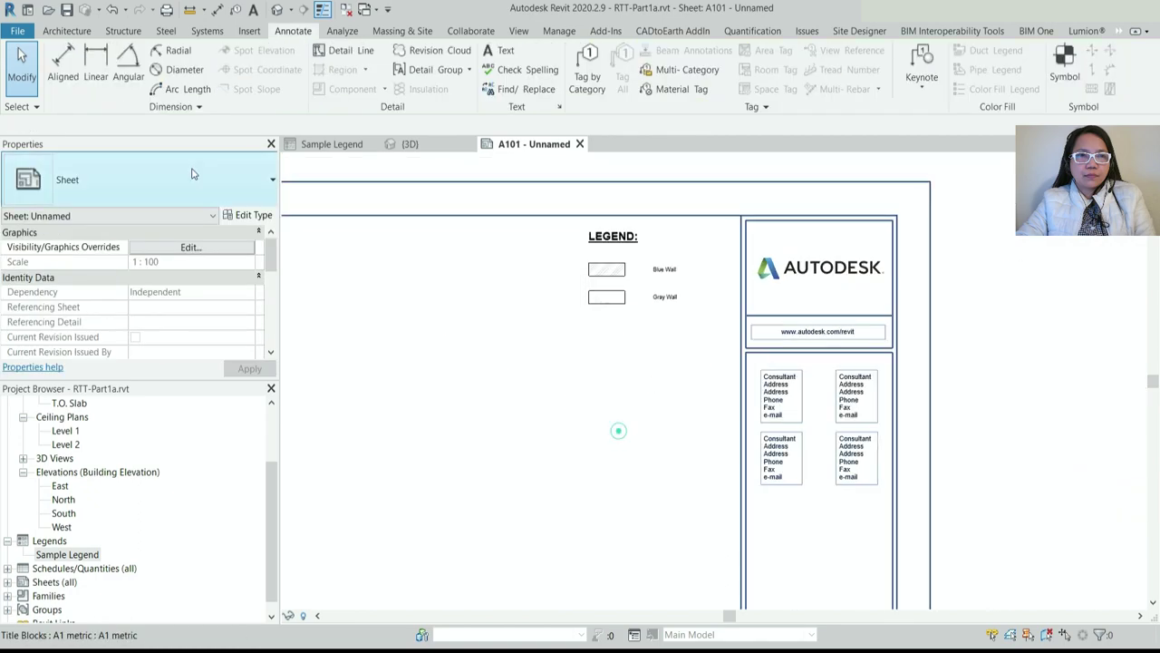
scroll(720, 244, "down", 2)
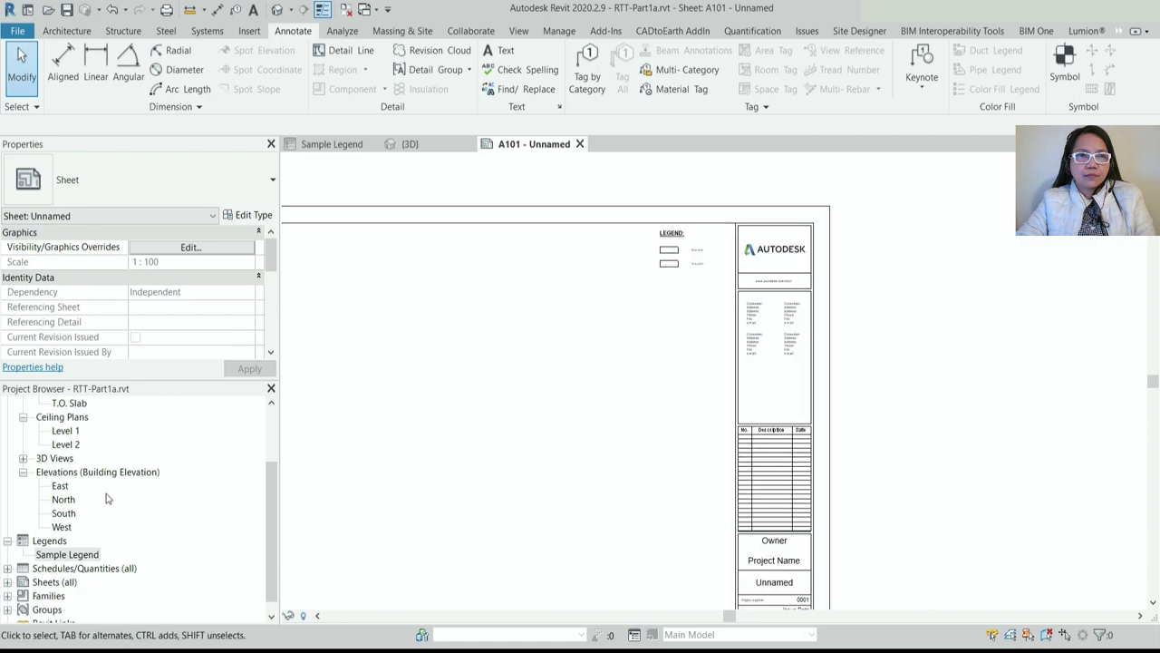
scroll(41, 498, "up", 1)
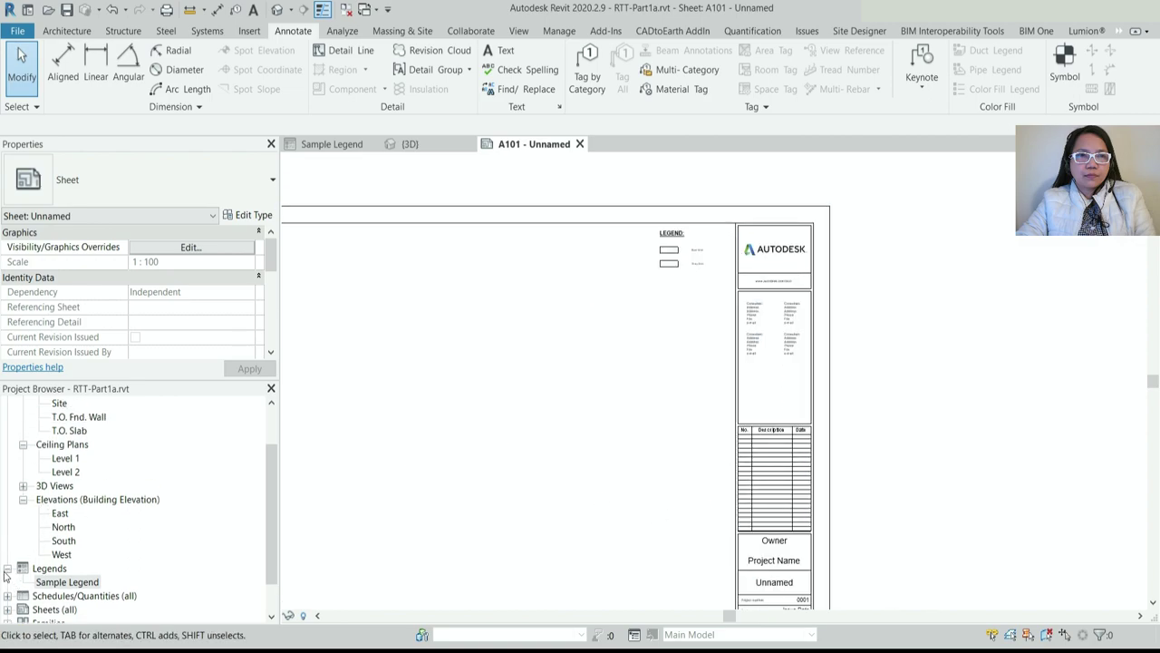
left_click(6, 569)
left_click(7, 596)
scroll(118, 571, "down", 1)
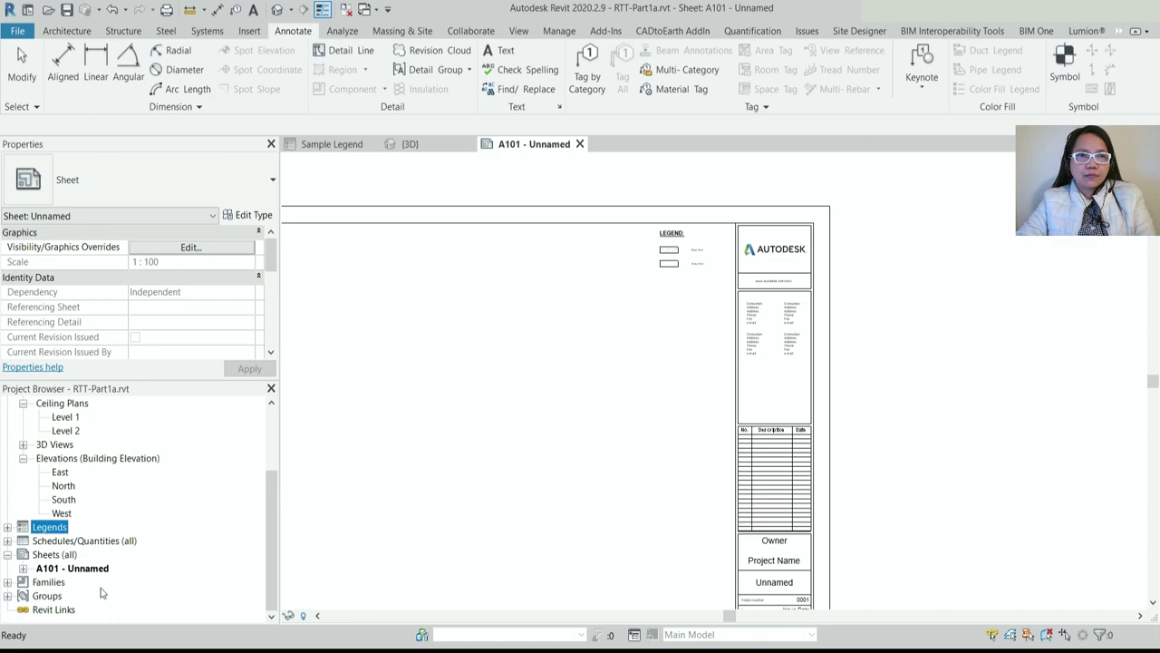
left_click(65, 417)
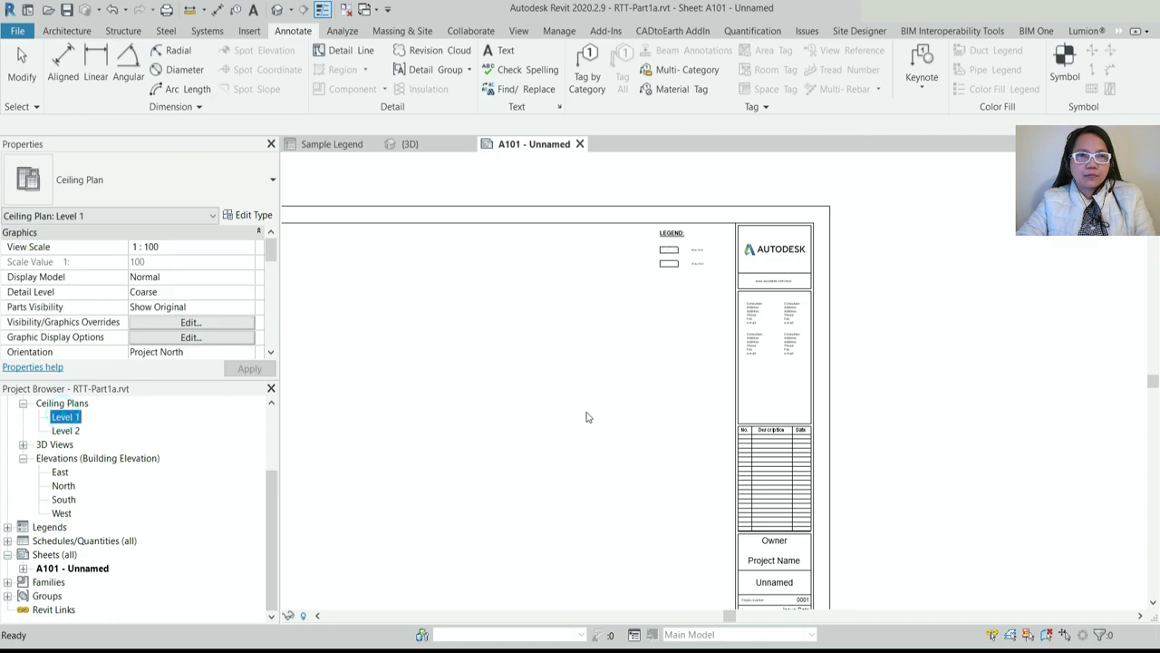
scroll(634, 426, "down", 2)
scroll(102, 450, "up", 3)
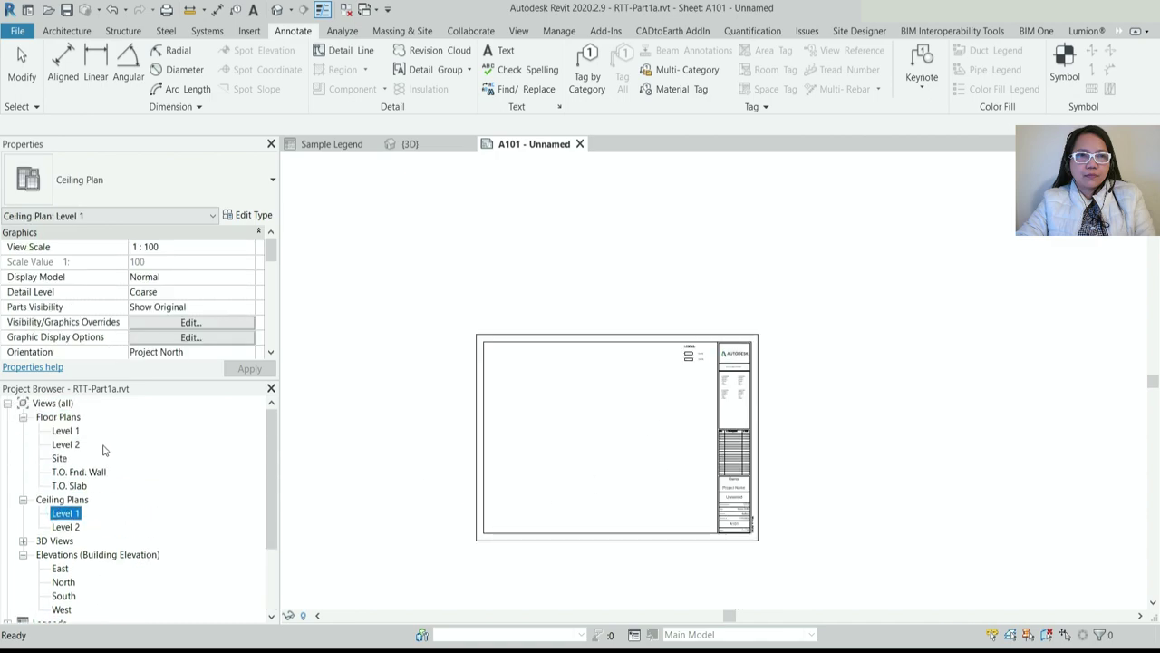
left_click(69, 444)
Place the Level 1 floor plan on sheet A101 as a 1 : 100 viewport
left_click(64, 432)
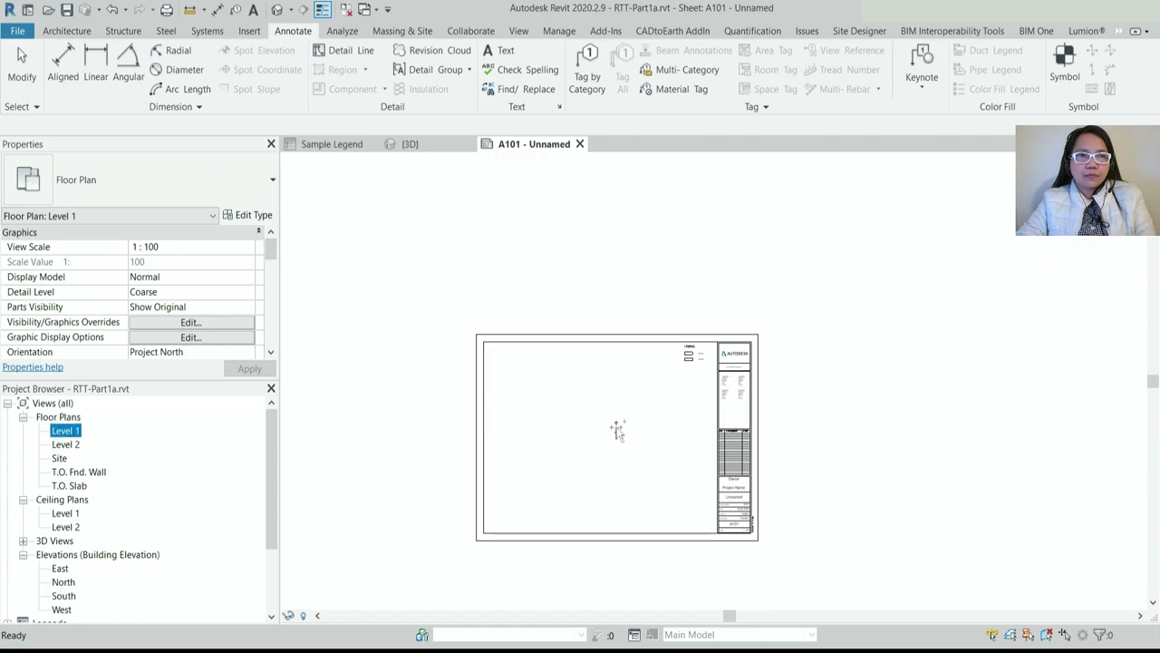
left_click_drag(616, 431, 565, 407)
left_click(575, 443)
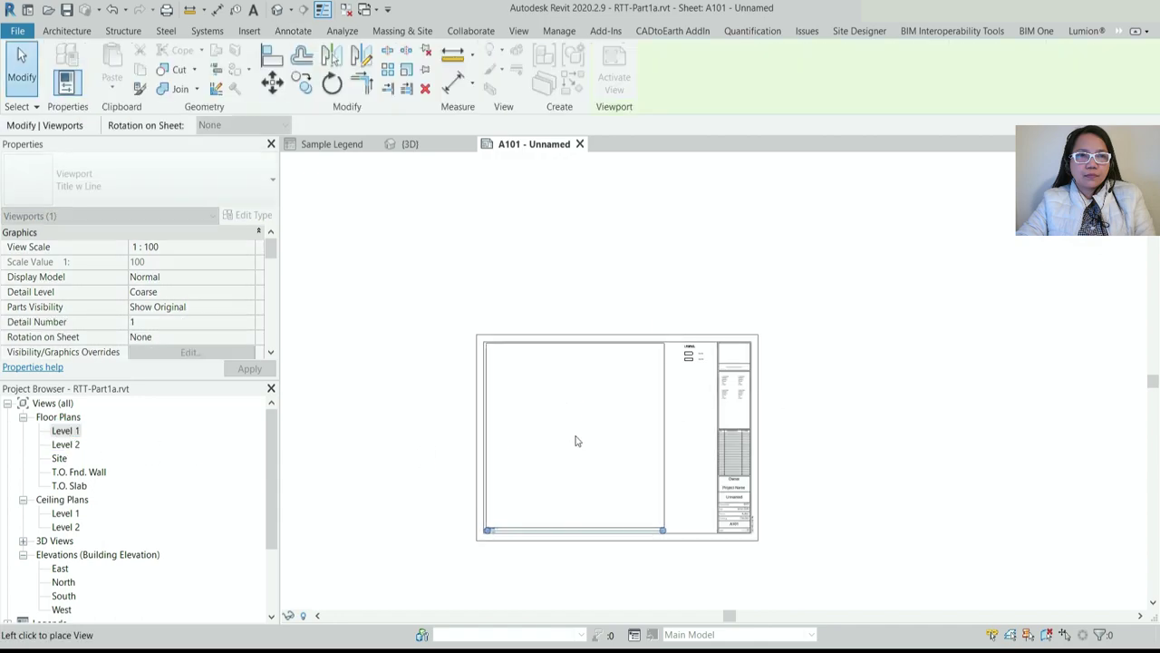
scroll(608, 468, "up", 3)
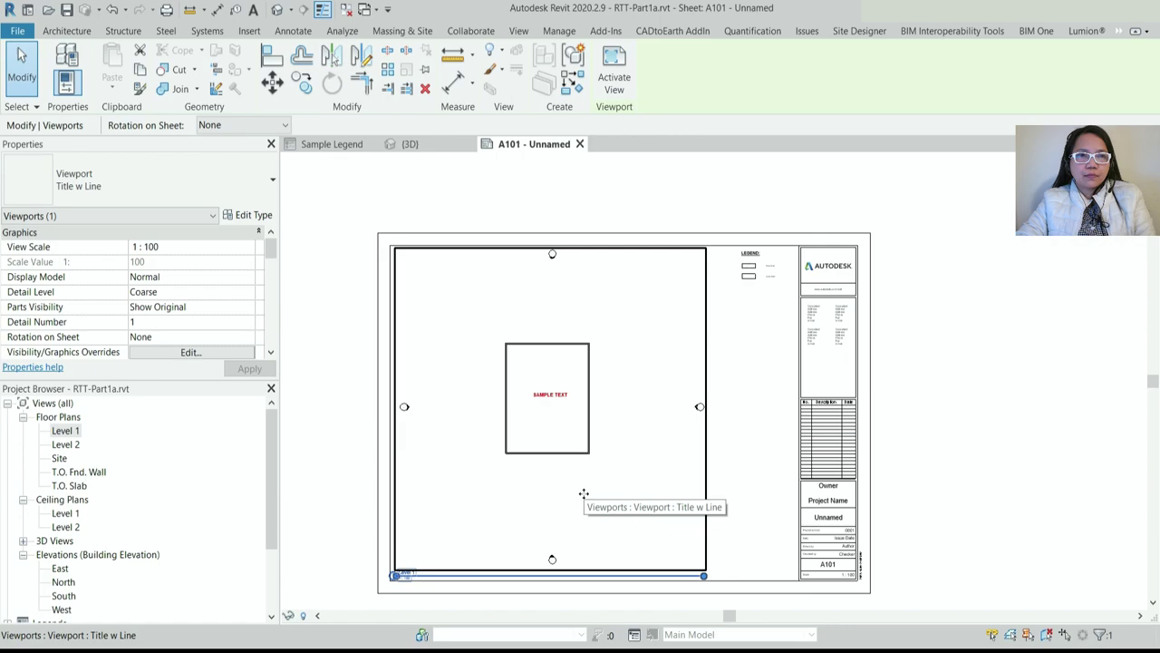
scroll(558, 501, "up", 4)
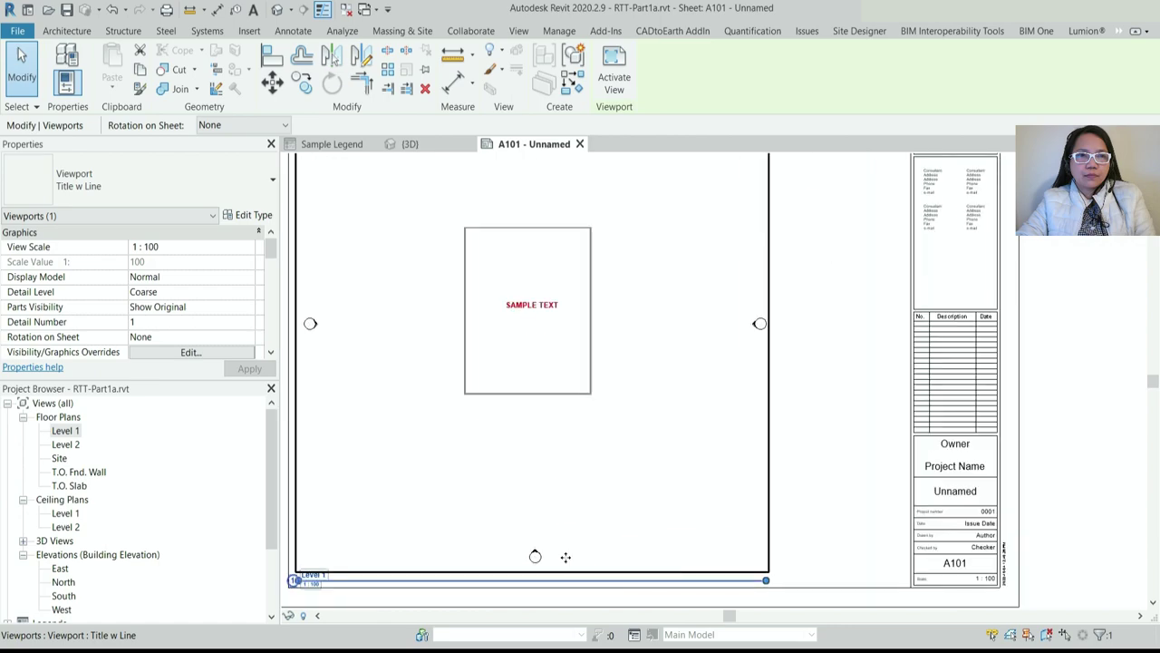
scroll(332, 585, "up", 1)
scroll(601, 445, "down", 2)
left_click(663, 570)
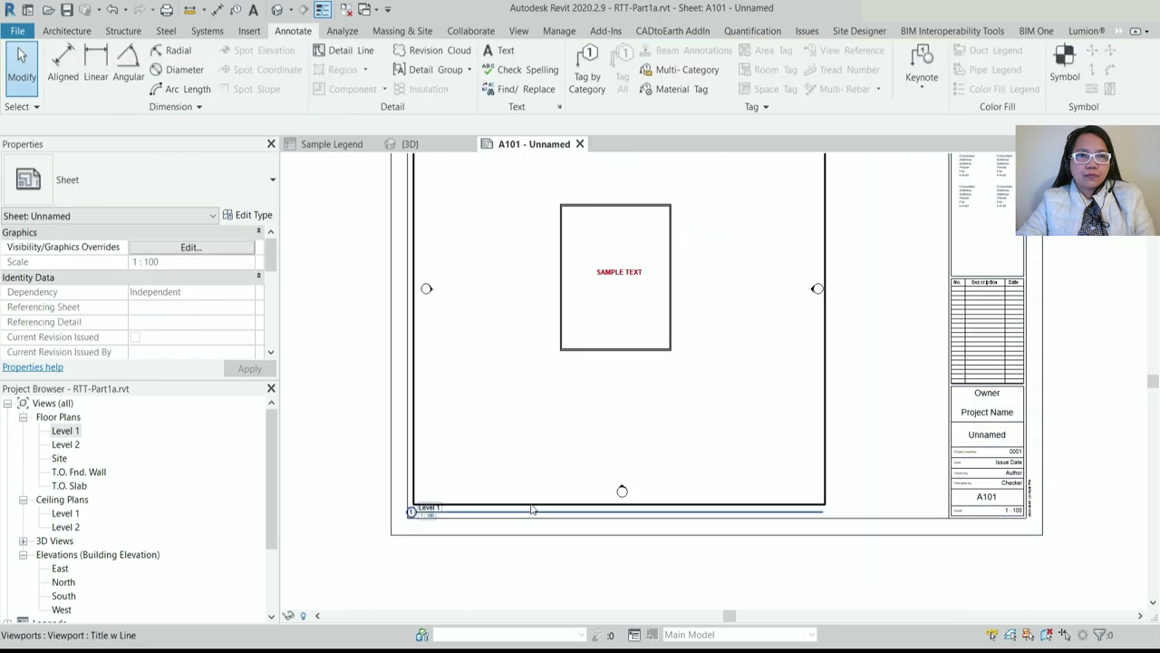
Activate the Level 1 viewport for editing
left_click(615, 406)
scroll(613, 399, "down", 2)
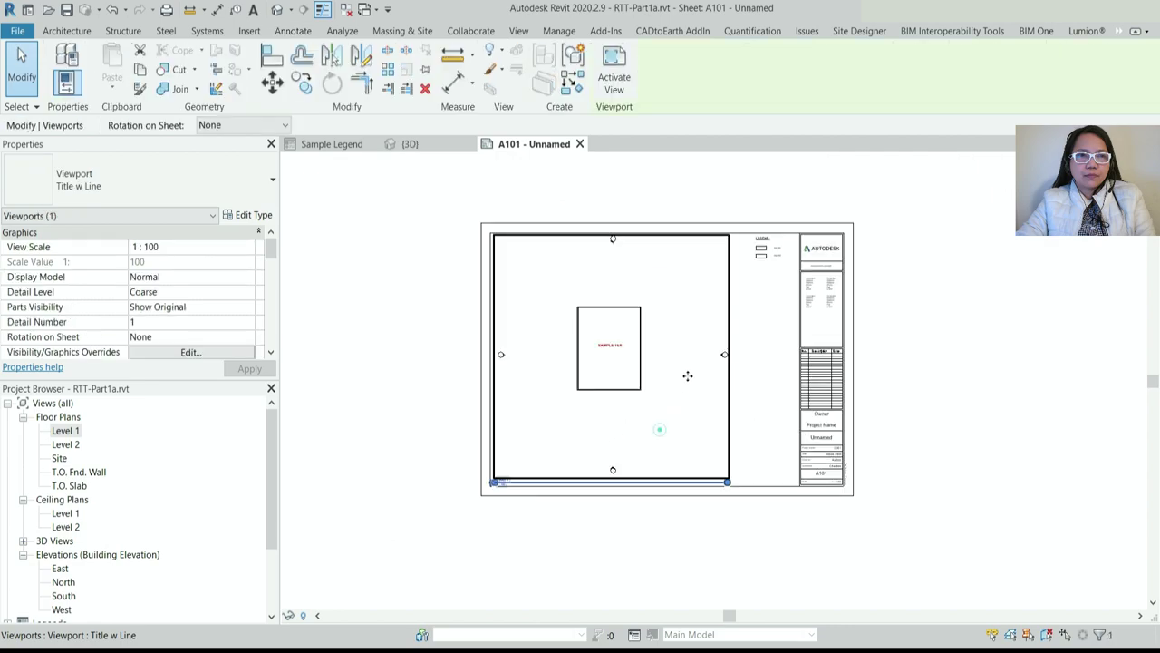
scroll(663, 425, "up", 2)
double_click(659, 302)
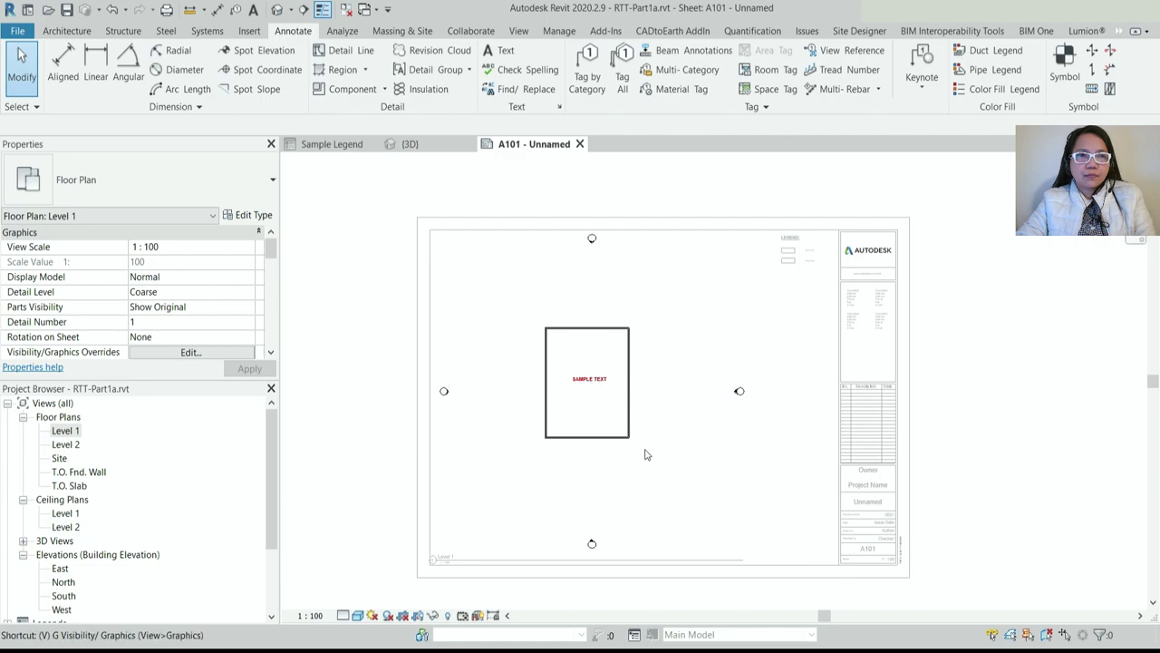
Turn off the Elevations annotation category in Level 1's Visibility/Graphics
double_click(536, 274)
key("v")
key("v")
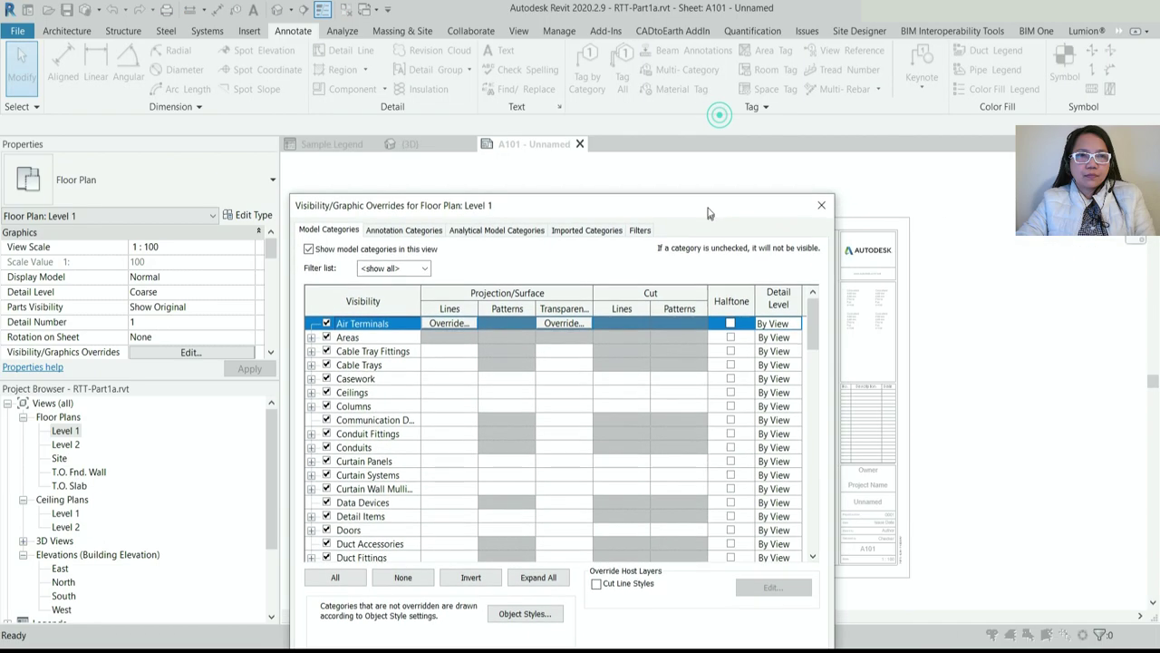
left_click(394, 141)
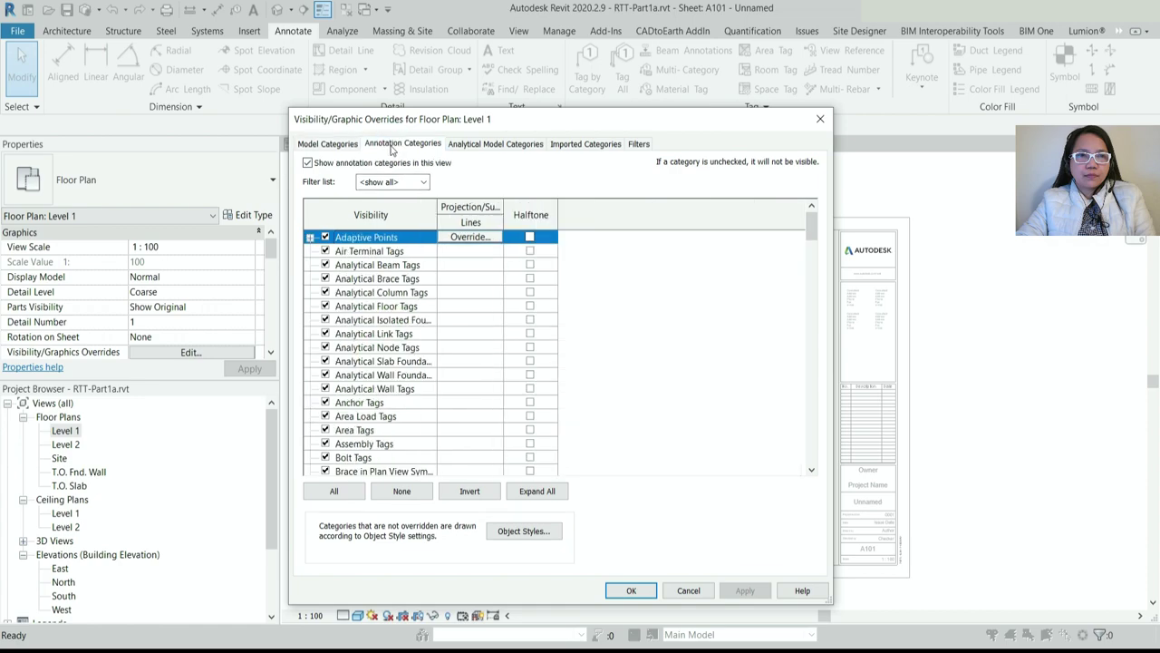
left_click(381, 347)
scroll(384, 374, "down", 2)
key("e")
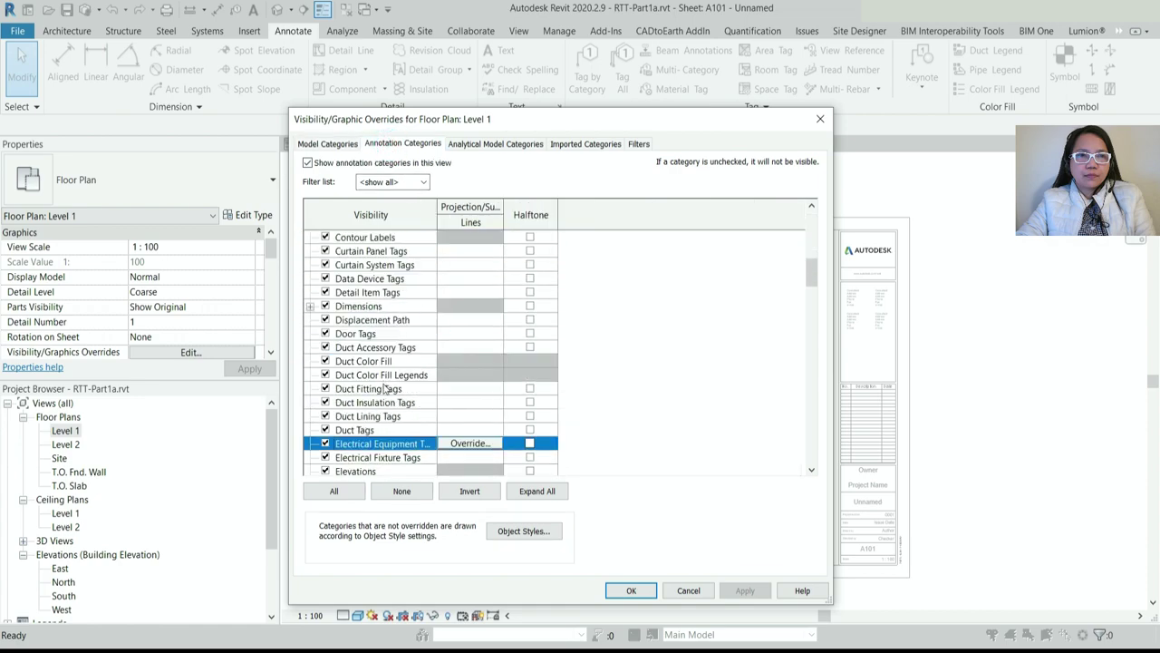
scroll(367, 417, "down", 1)
left_click(326, 432)
left_click(631, 590)
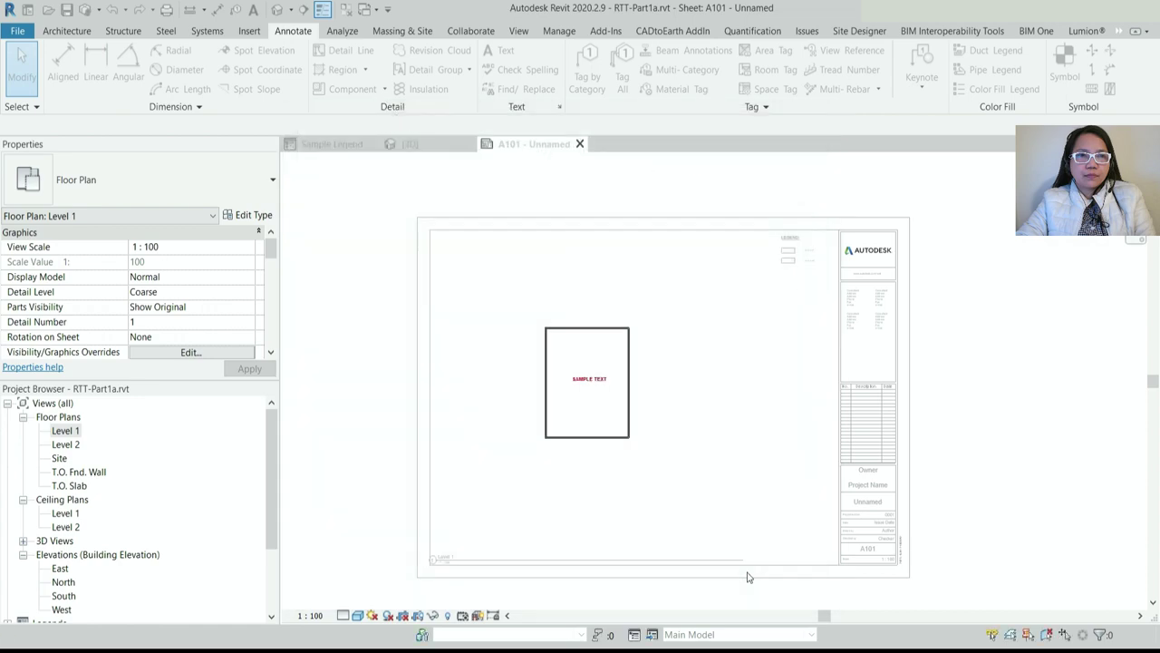
Deactivate the viewport to return to sheet editing
right_click(685, 419)
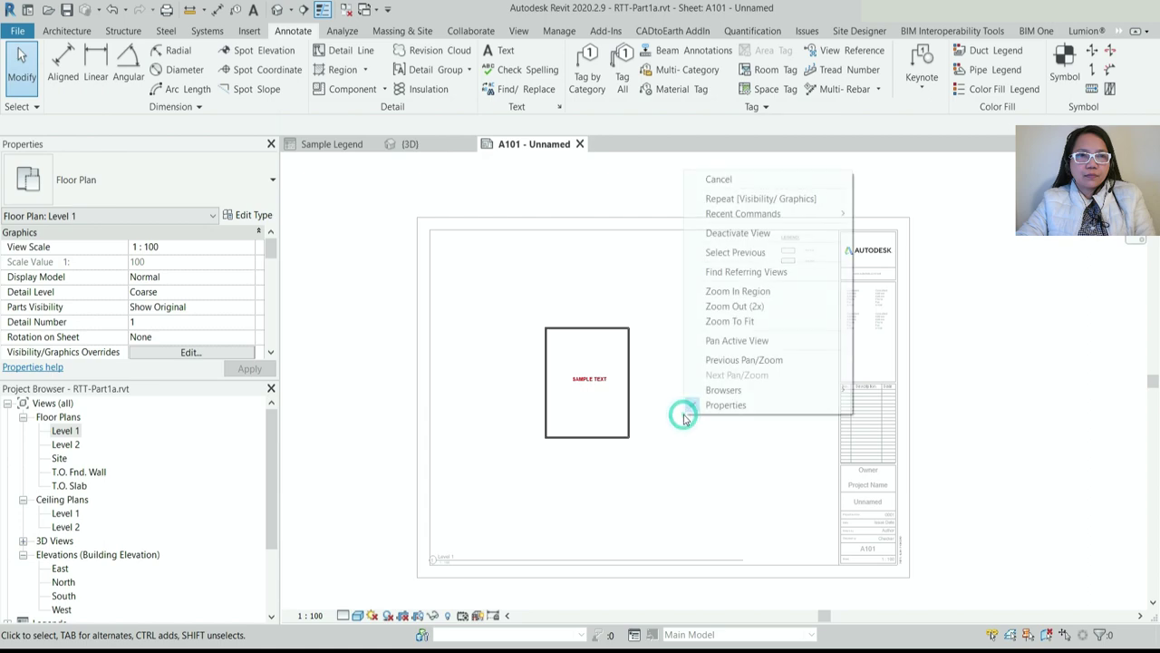
left_click(738, 233)
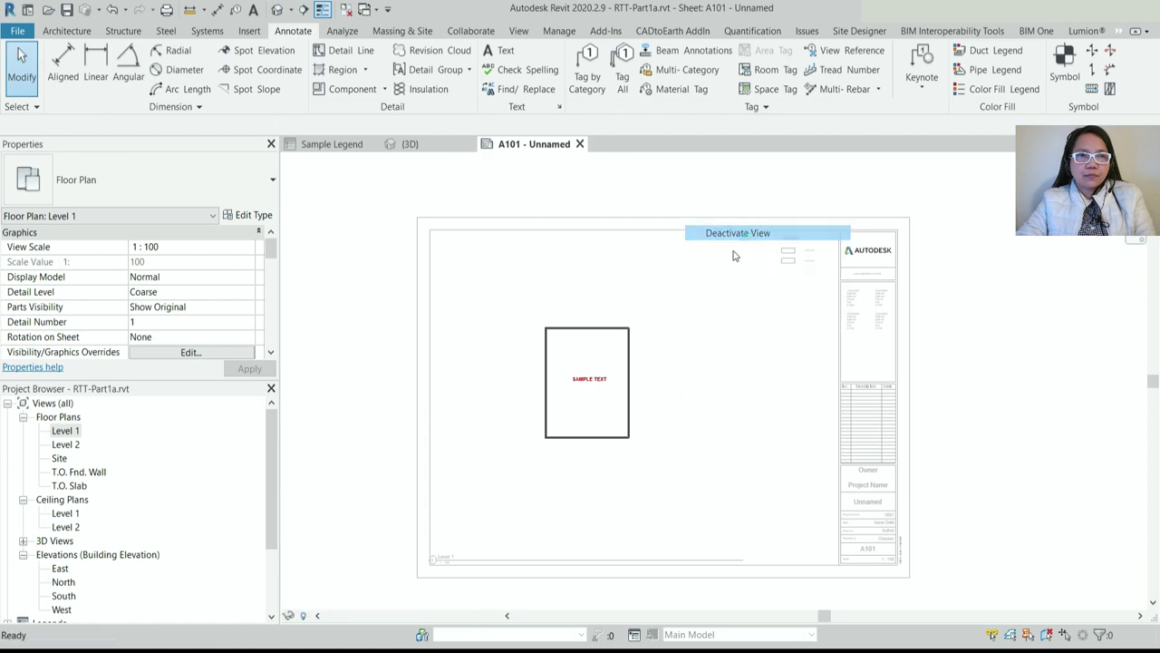
right_click(676, 313)
left_click(717, 372)
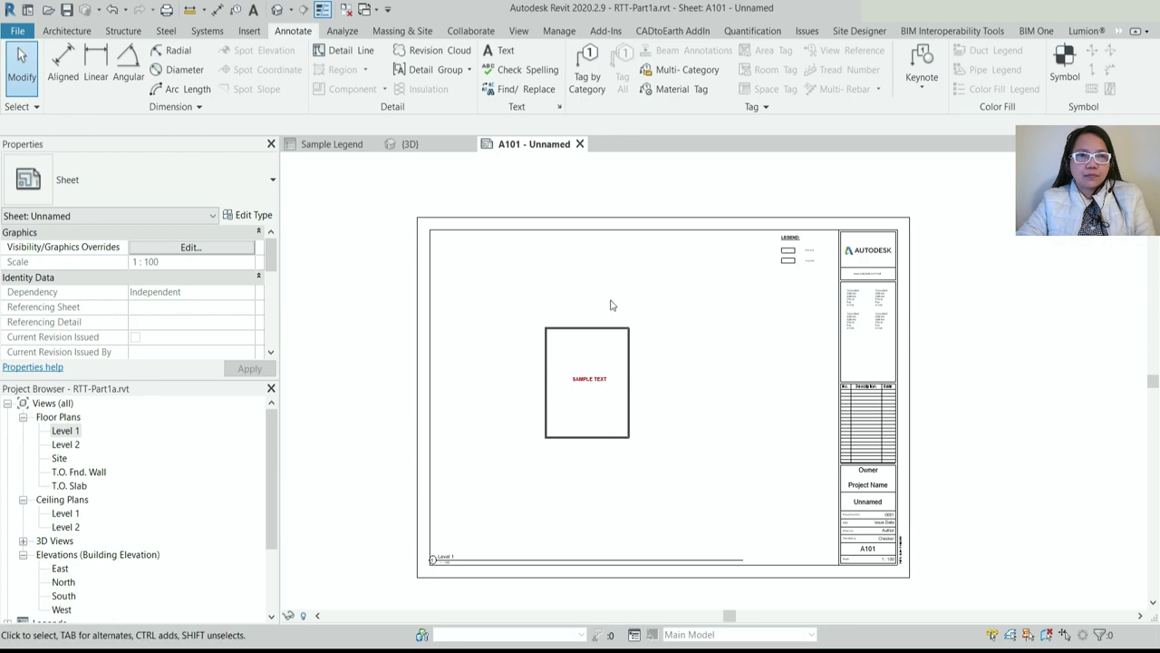
Move the Level 1 viewport title up to sit just beneath the plan
double_click(559, 358)
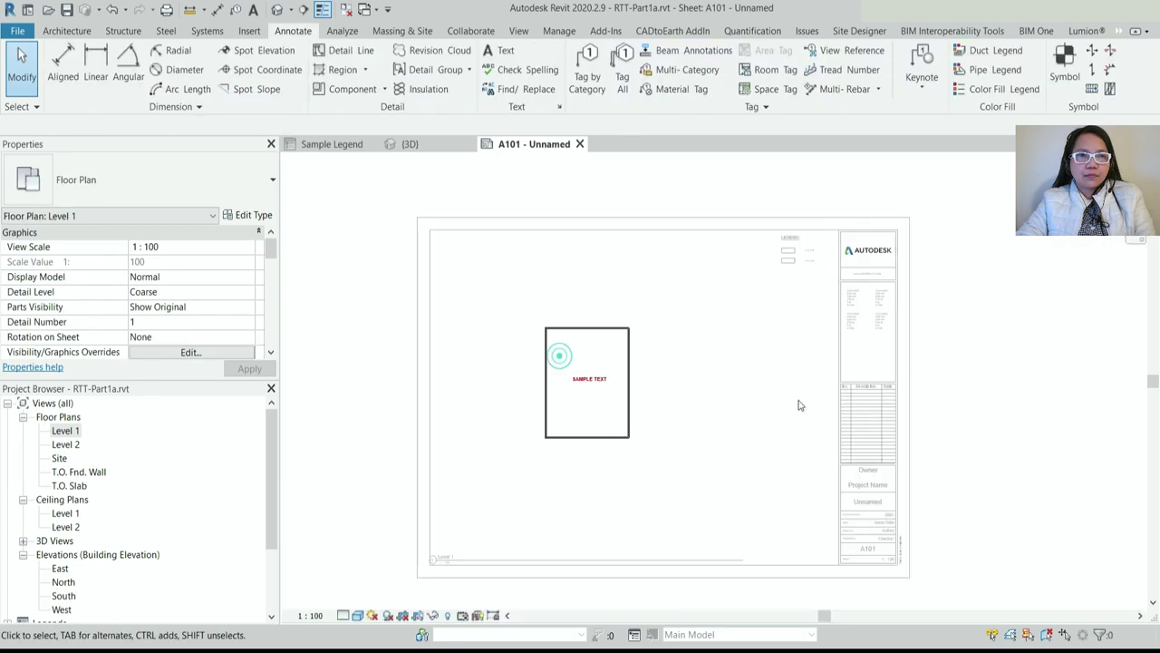
right_click(664, 324)
left_click(717, 384)
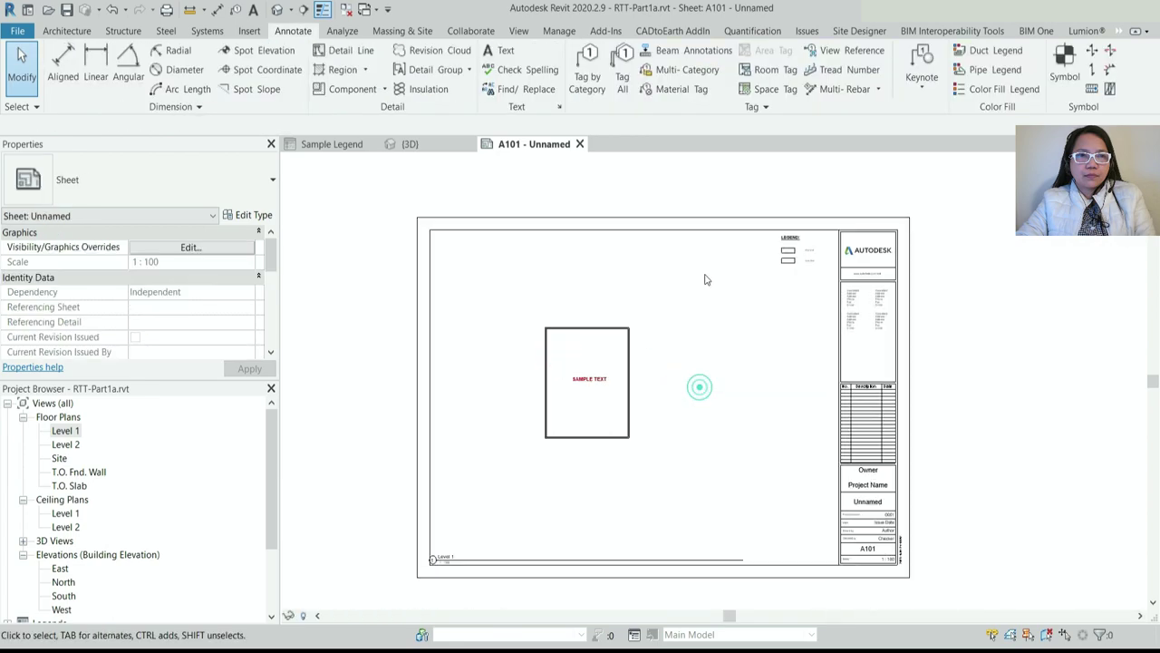
left_click(577, 388)
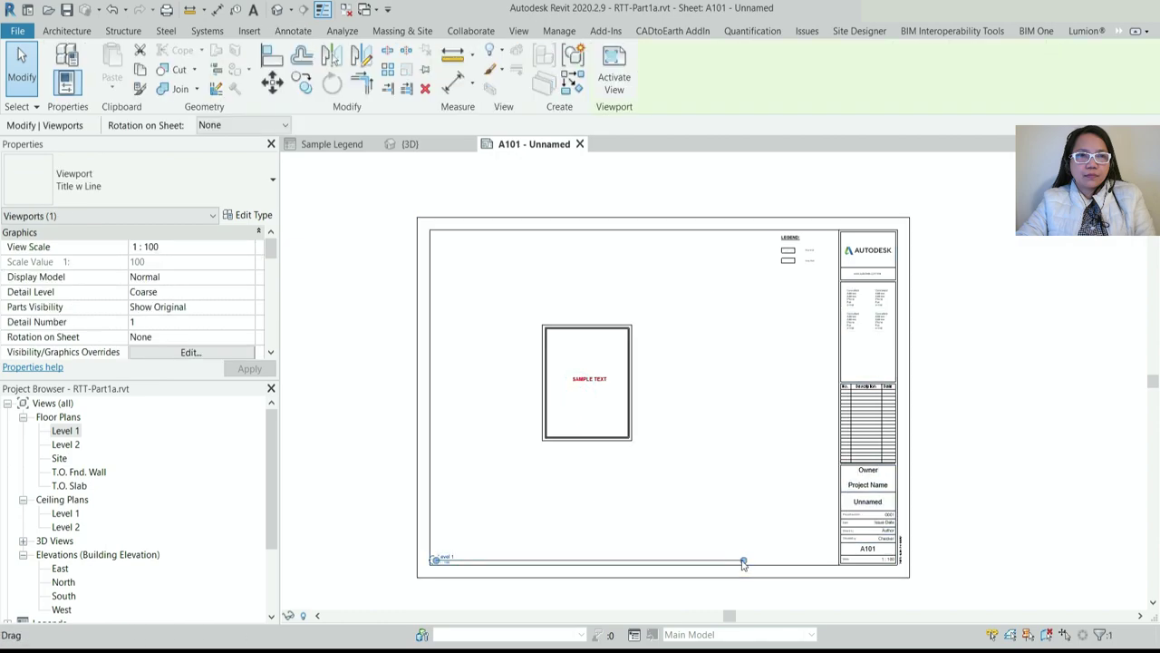
left_click(458, 561)
scroll(453, 562, "up", 3)
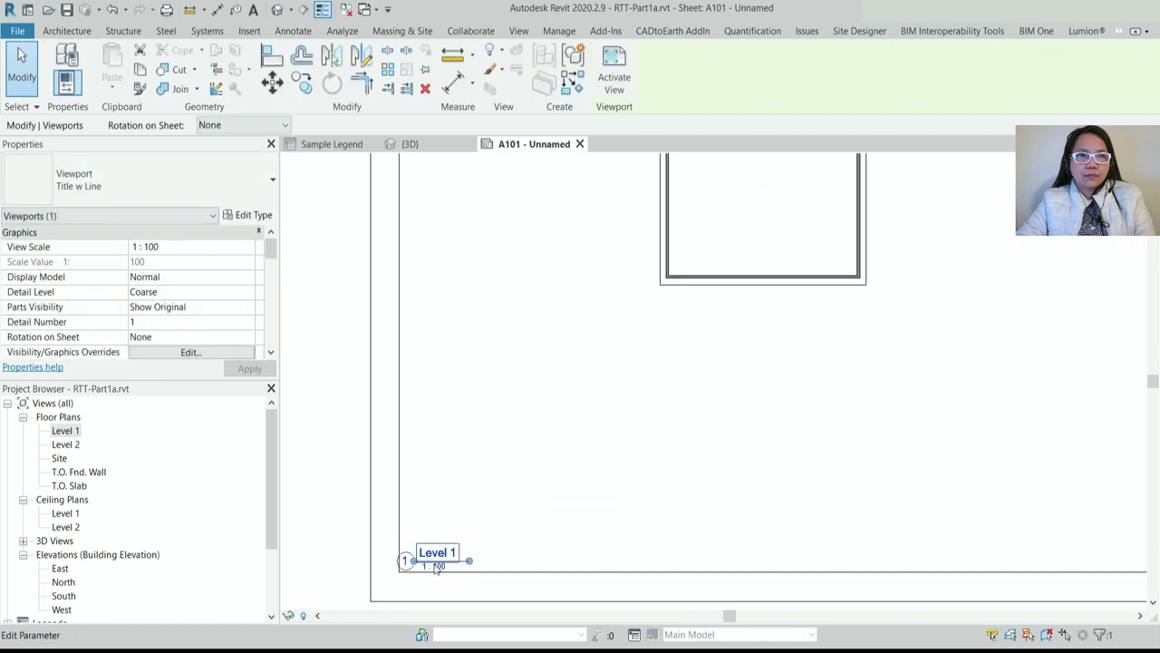
left_click(552, 535)
mouse_move(436, 554)
left_mouse_down()
mouse_move(622, 461)
mouse_move(762, 311)
left_mouse_up()
Shift the Level 1 viewport up and left on the sheet, then activate it
key("z")
key("f")
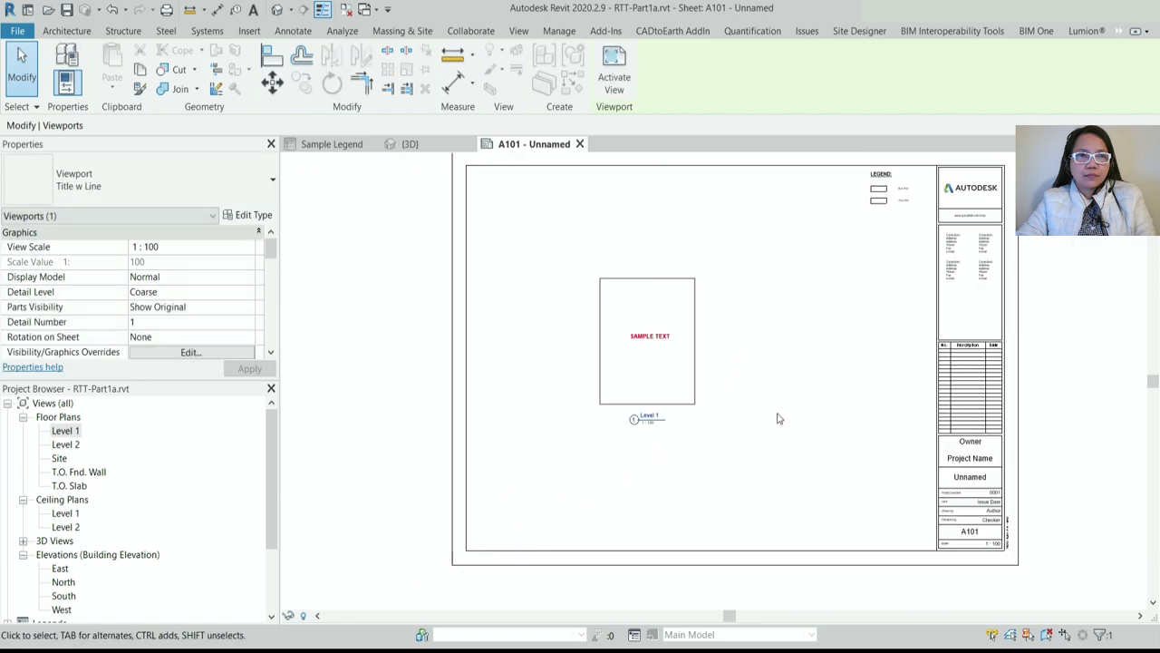
left_click(766, 406)
right_click(785, 313)
left_click(820, 371)
left_click_drag(671, 325, 556, 228)
left_click(712, 393)
scroll(515, 267, "up", 4)
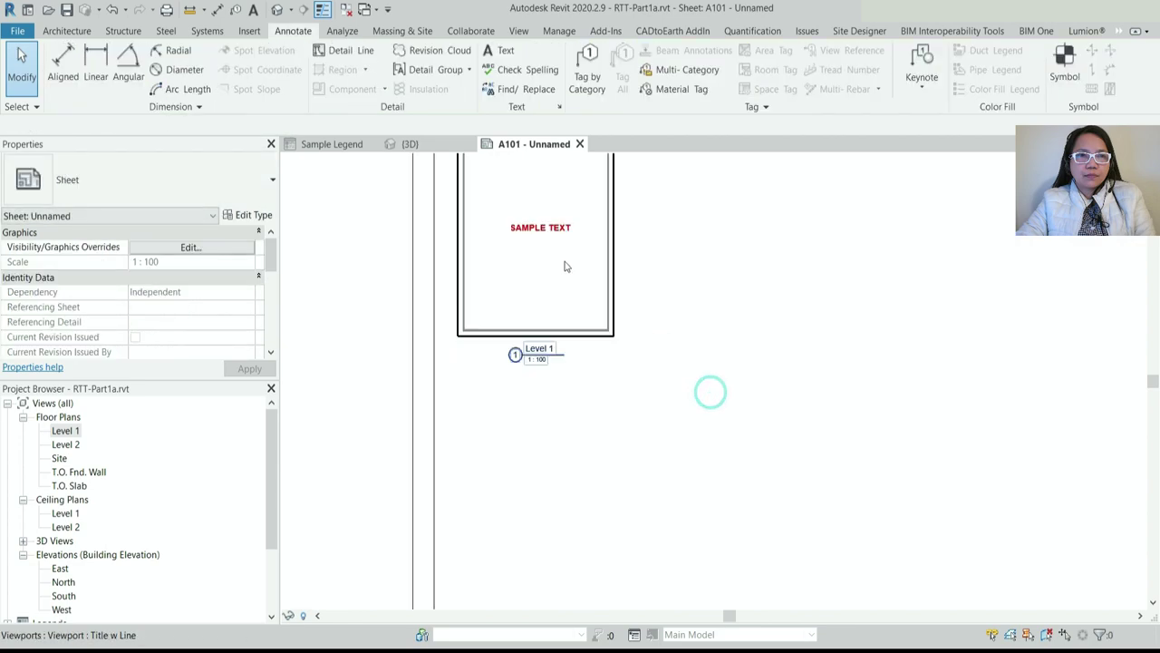
double_click(514, 262)
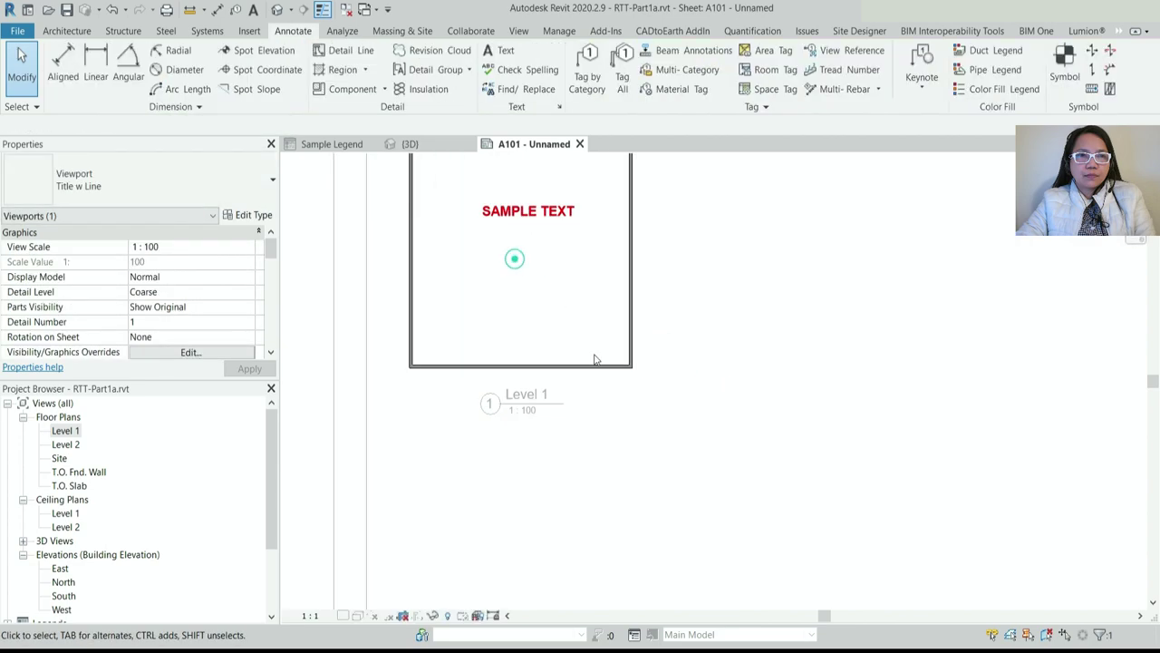
Set the Level 1 view scale to 1 : 100
left_click(310, 616)
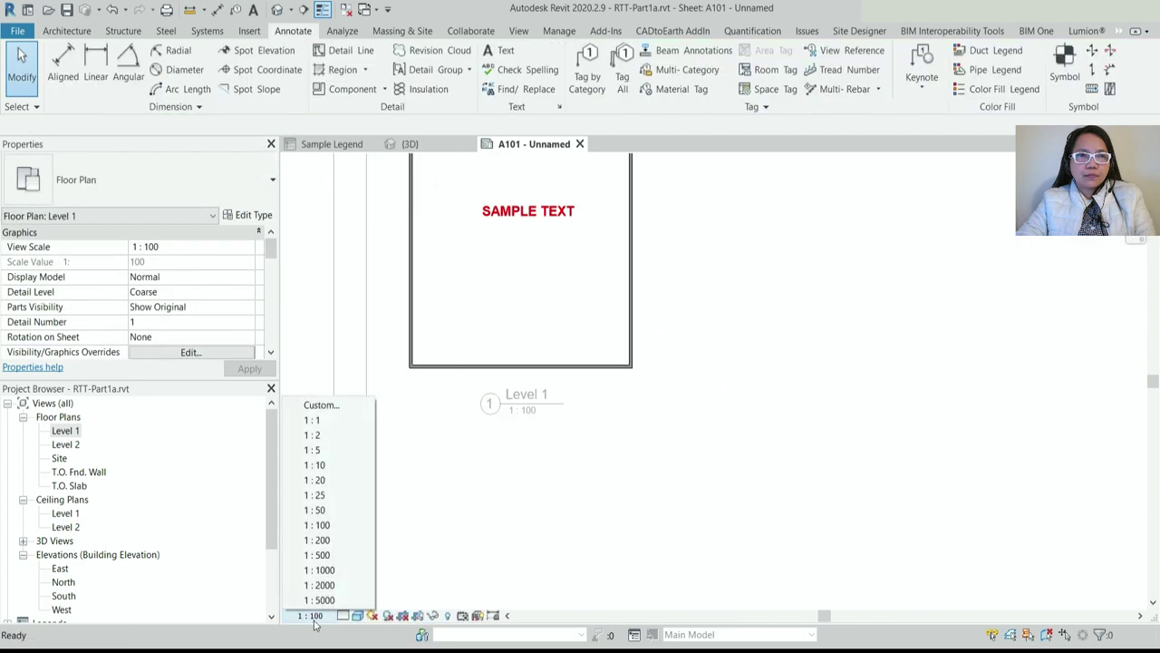
left_click(319, 540)
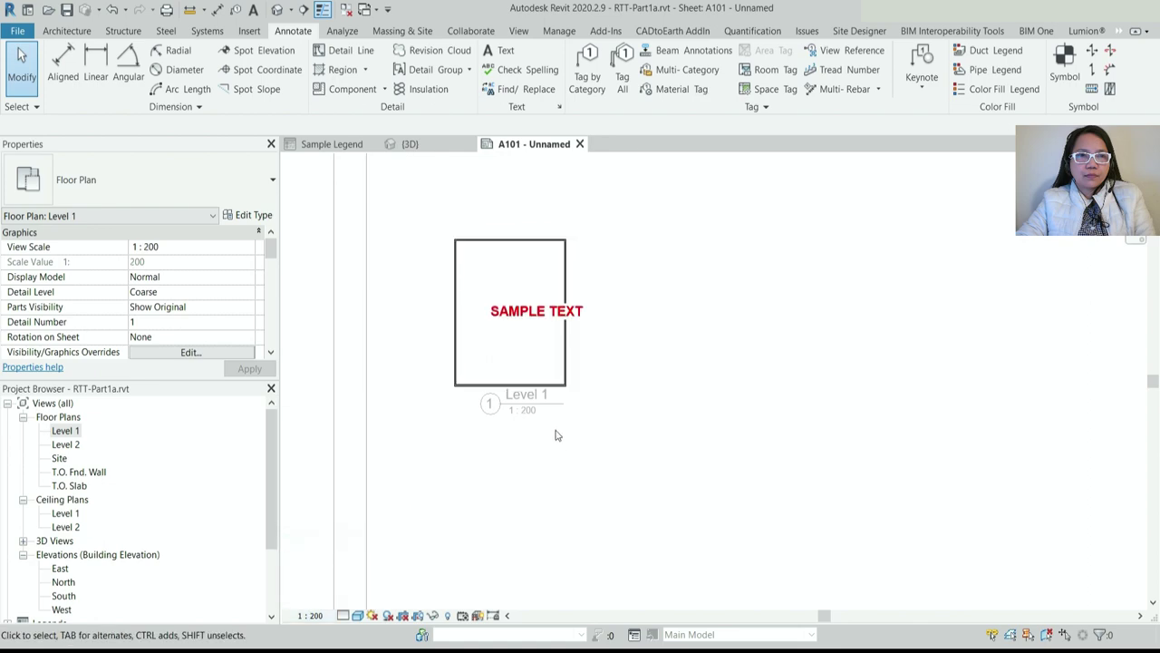
left_click(310, 615)
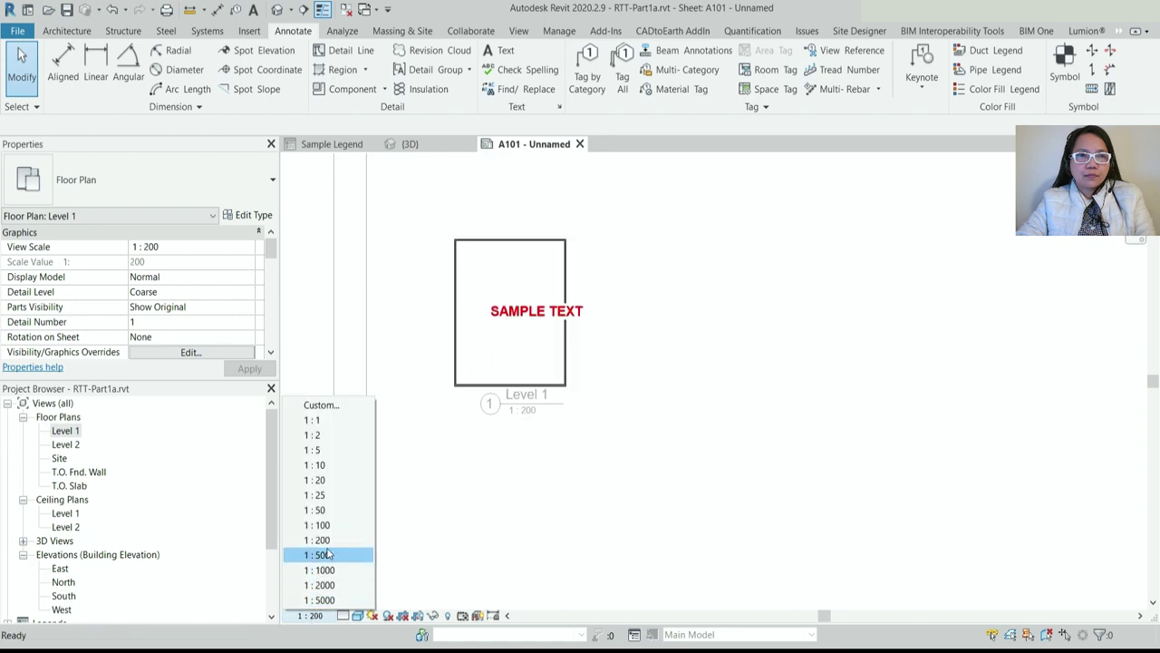
left_click(319, 510)
left_click(310, 615)
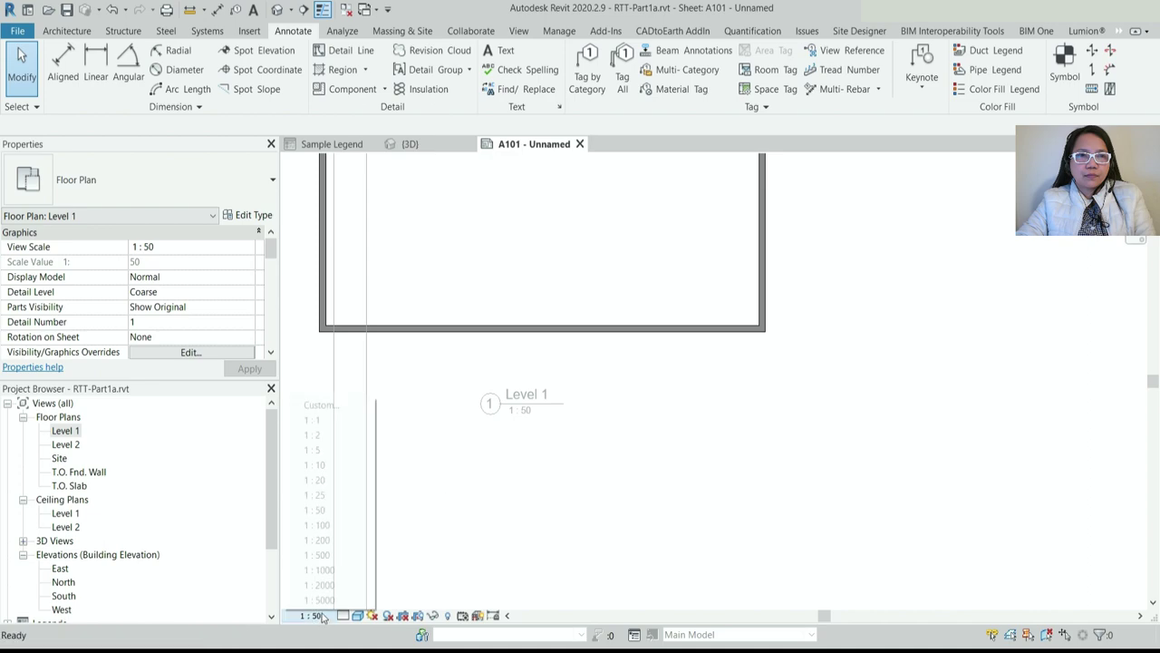
left_click(326, 525)
scroll(624, 483, "down", 1)
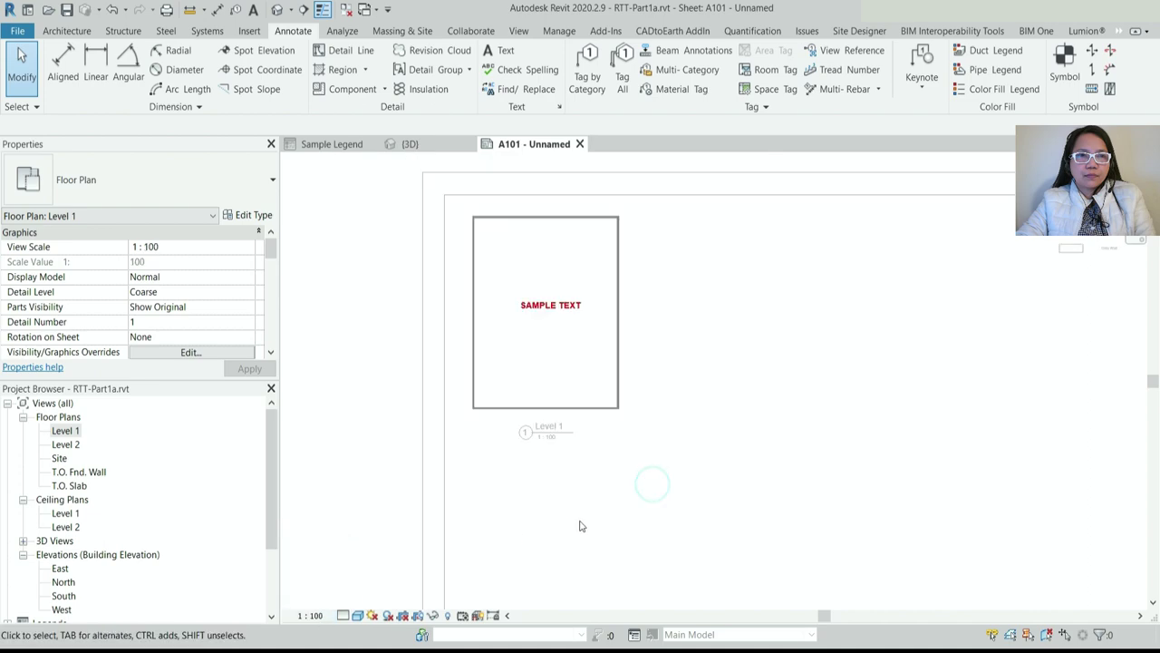
Deactivate the viewport and drag its title slightly left
right_click(591, 258)
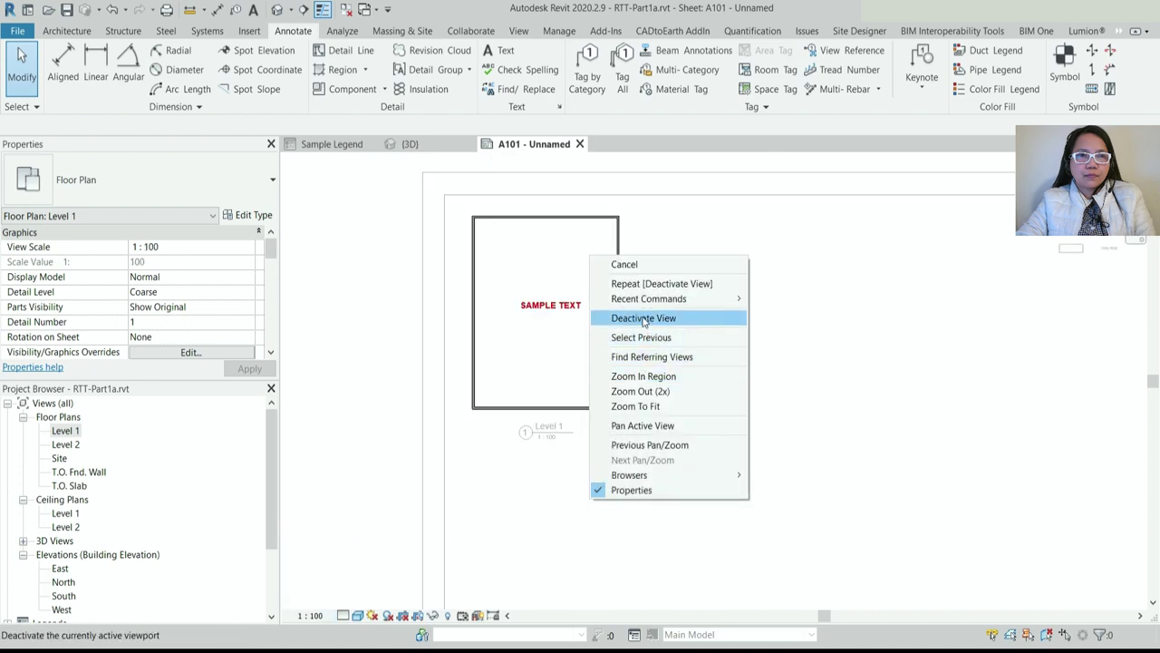
left_click(644, 318)
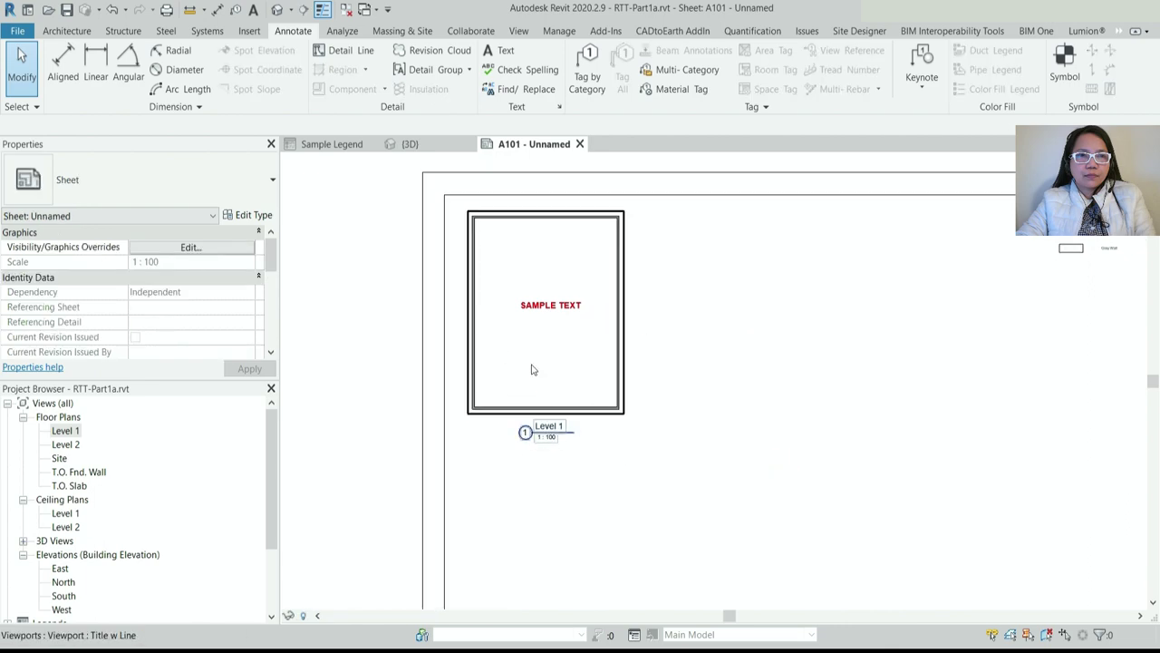
left_click(539, 433)
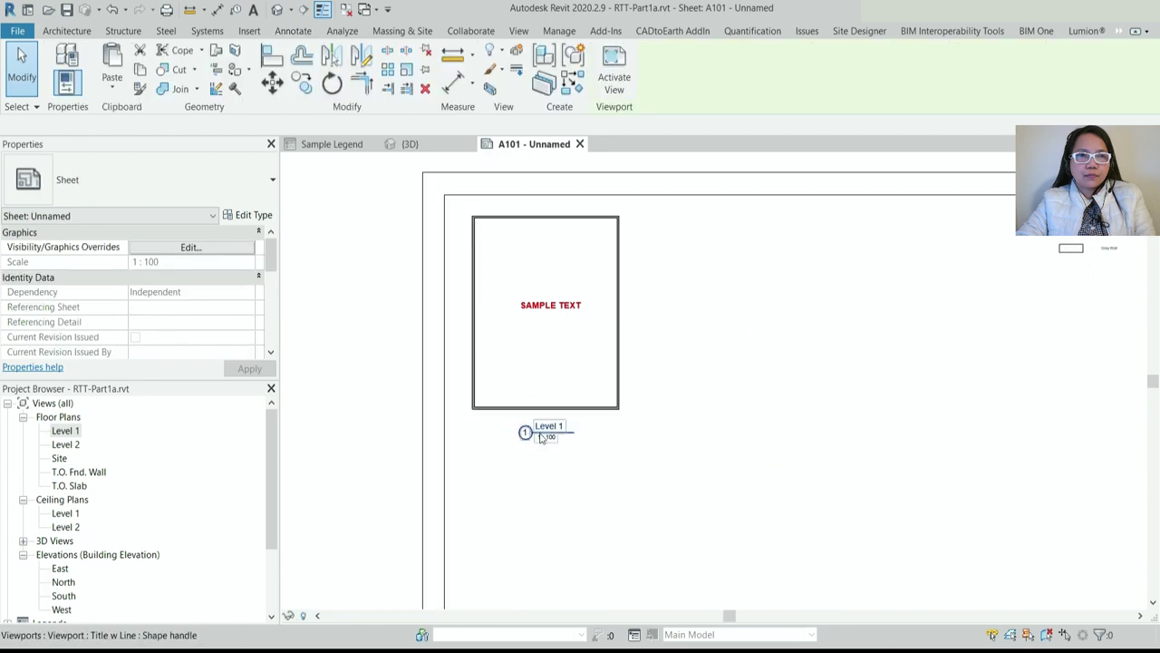
left_click_drag(539, 434, 502, 436)
left_click(596, 466)
scroll(547, 371, "down", 2)
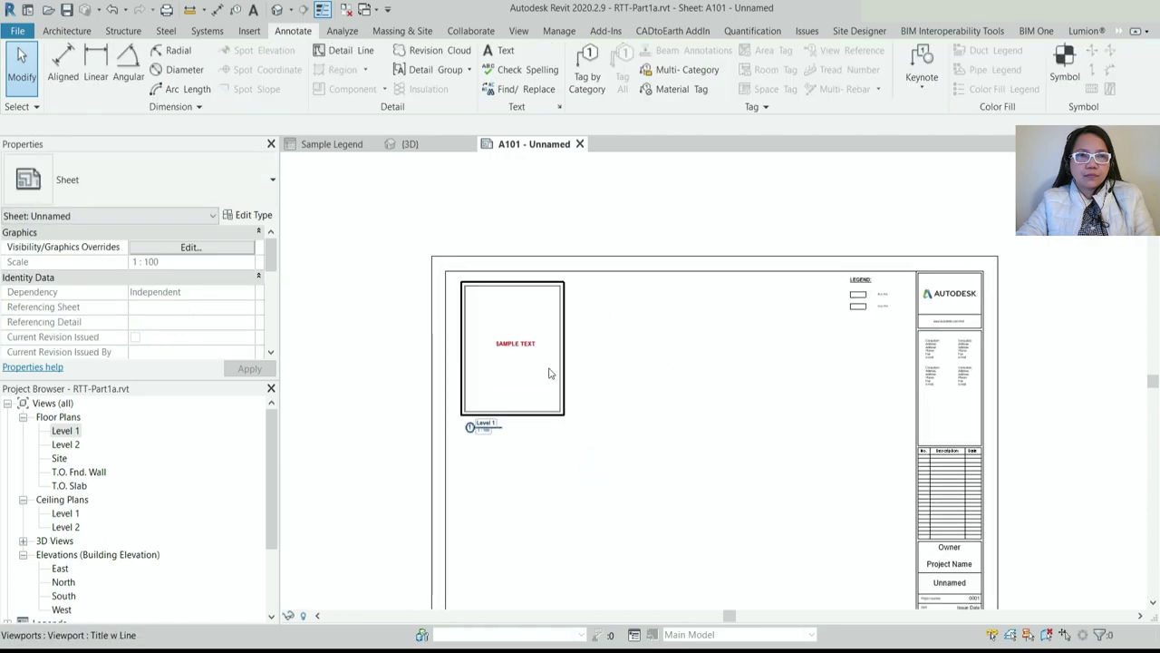
scroll(501, 398, "up", 2)
left_click(738, 456)
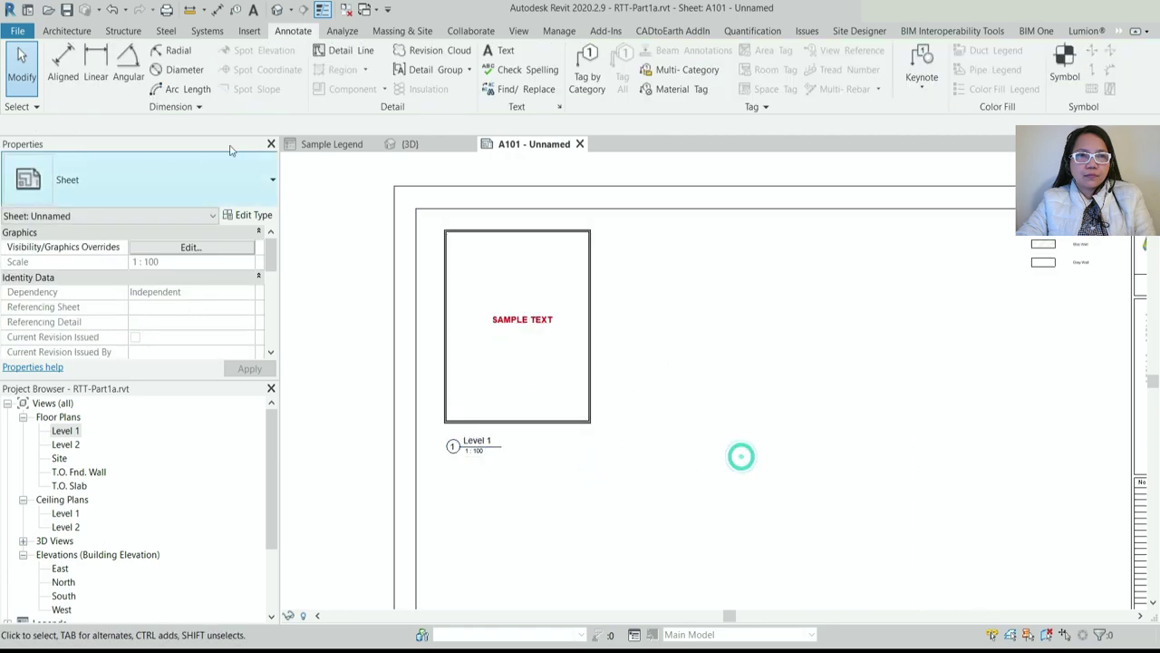
scroll(83, 526, "down", 1)
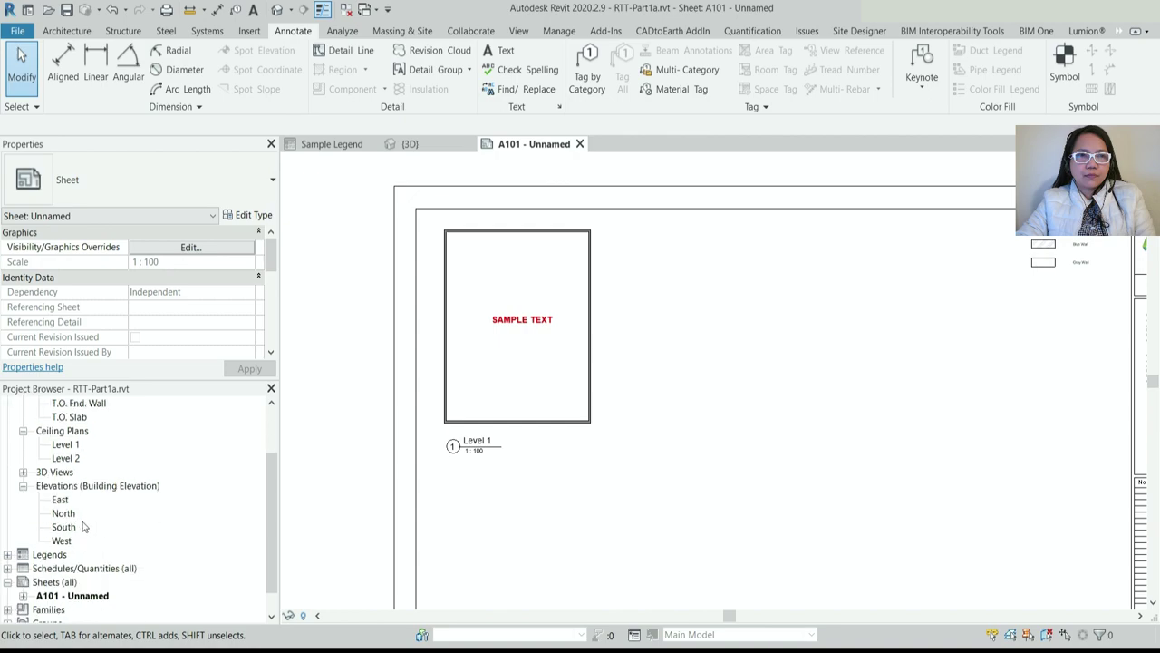
Duplicate the {3D} view, creating {3D} Copy 1
left_click(23, 472)
left_click(61, 486)
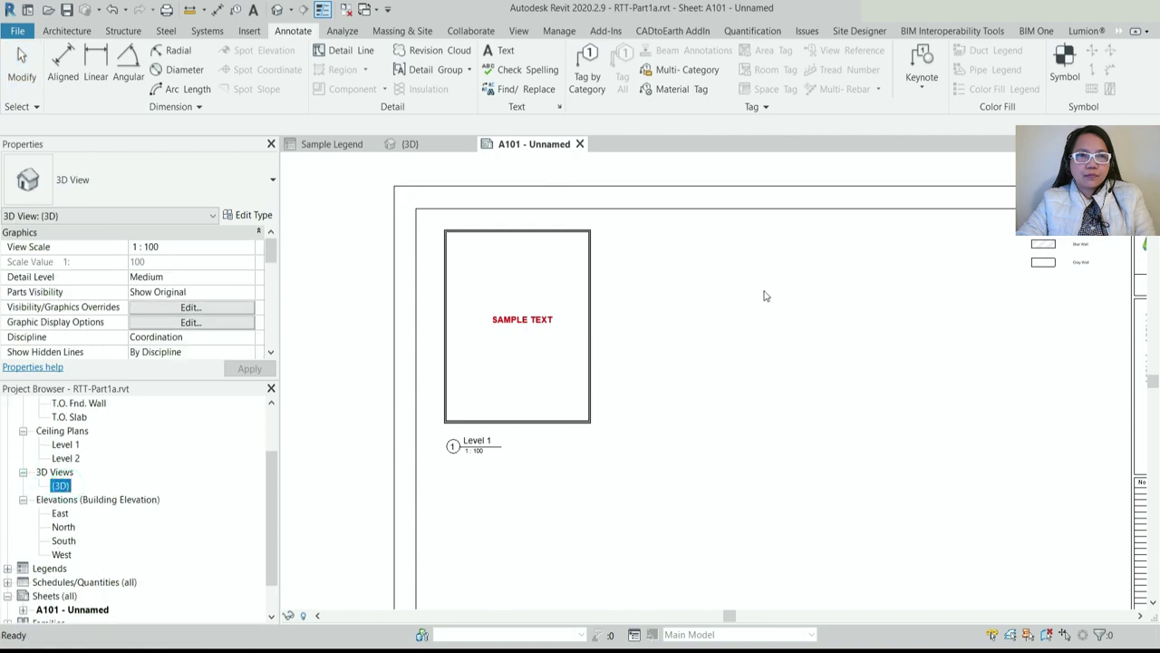
right_click(61, 486)
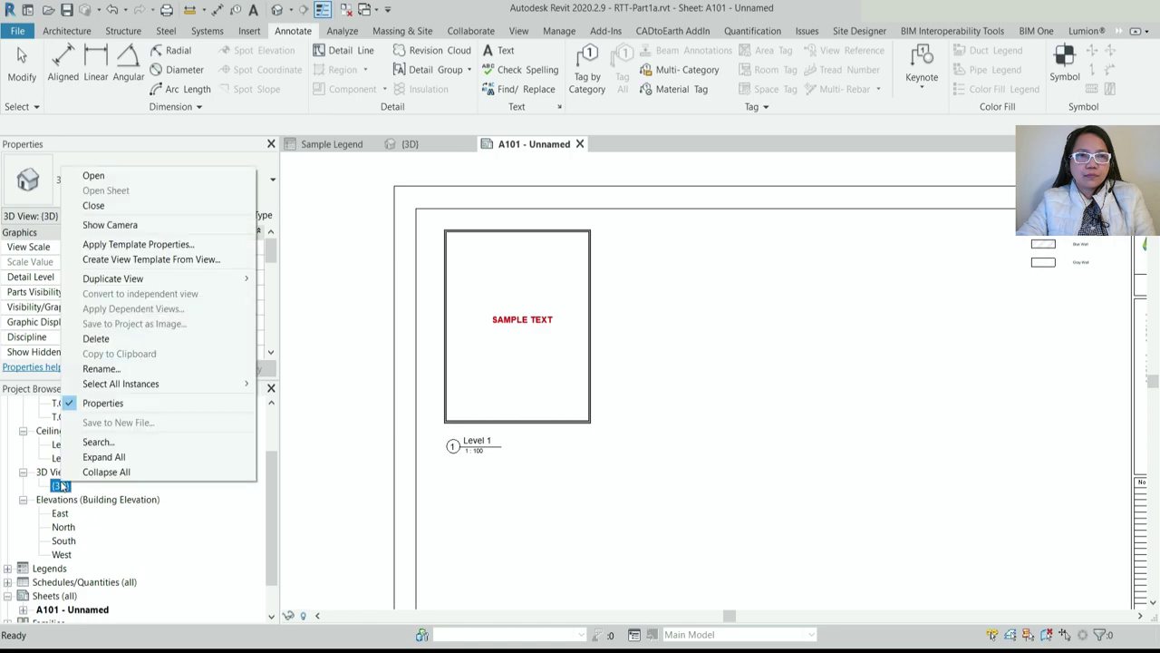
left_click(175, 277)
left_click(288, 294)
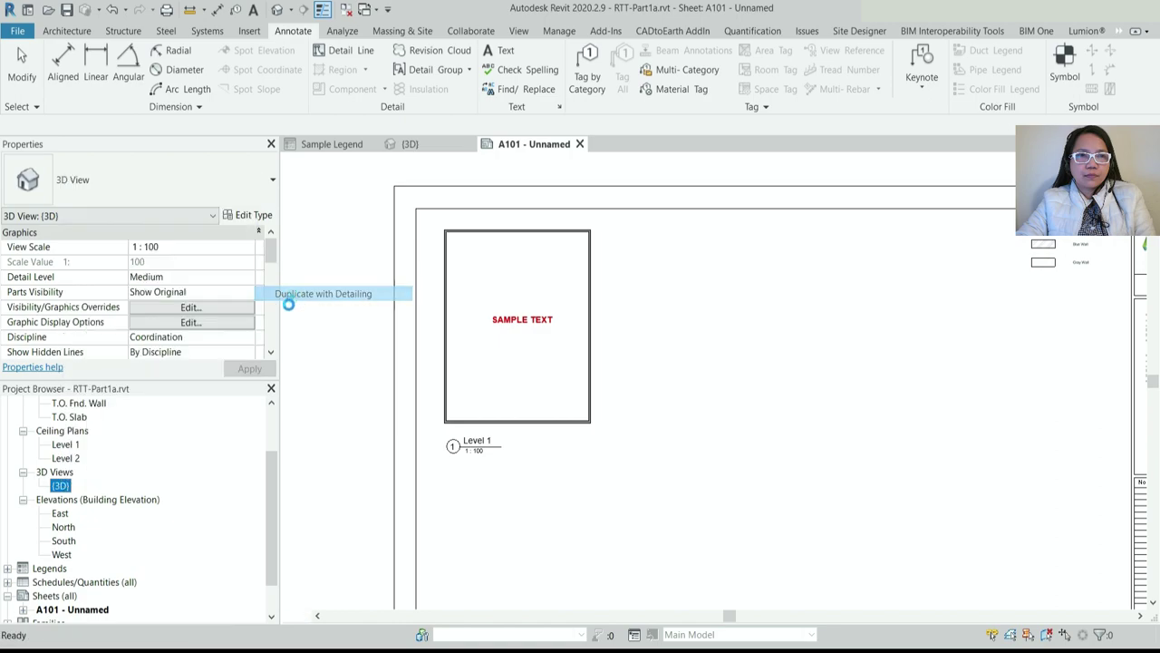
right_click(72, 501)
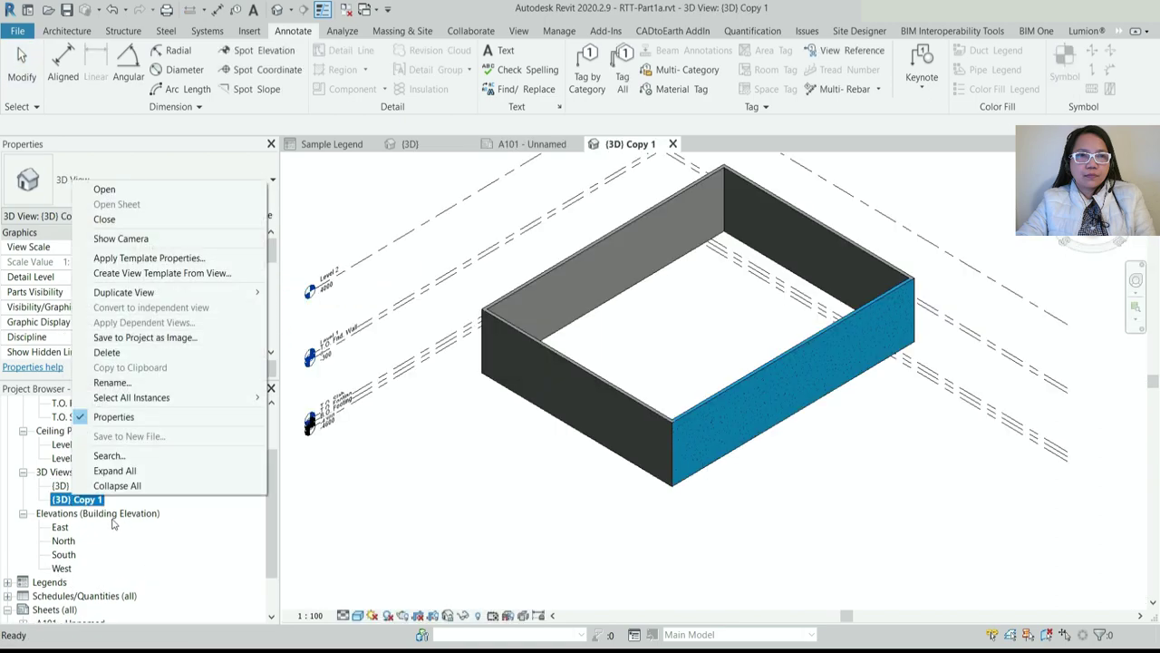
Rename the copied 3D view to 'Sample 3D'
left_click(107, 380)
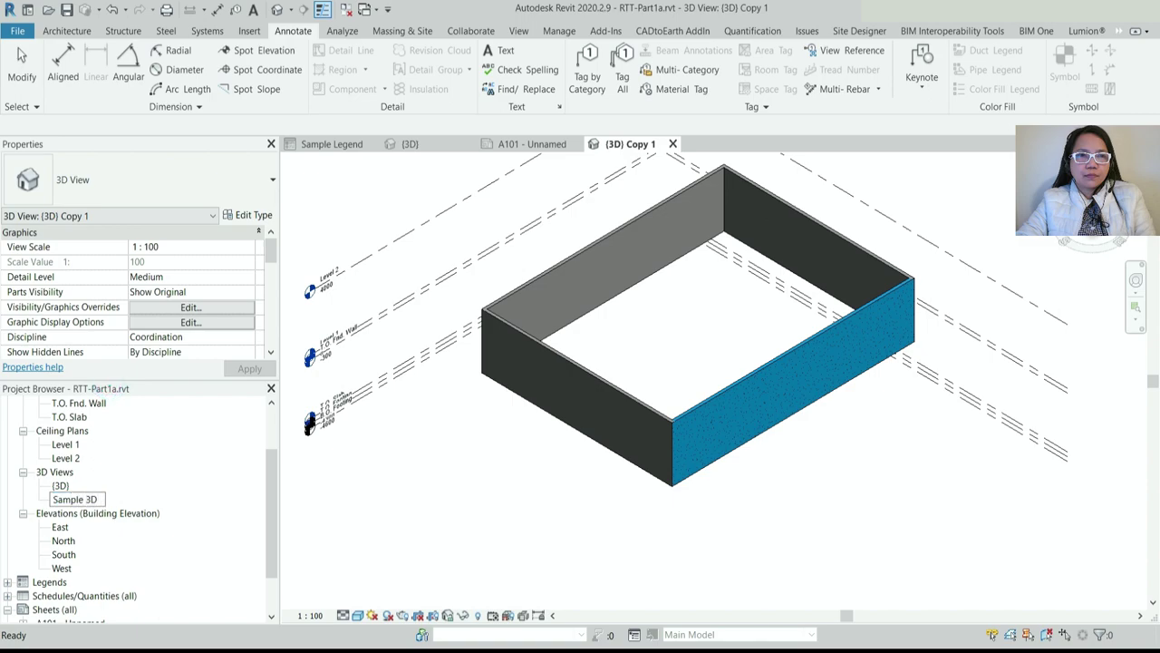
left_click(228, 473)
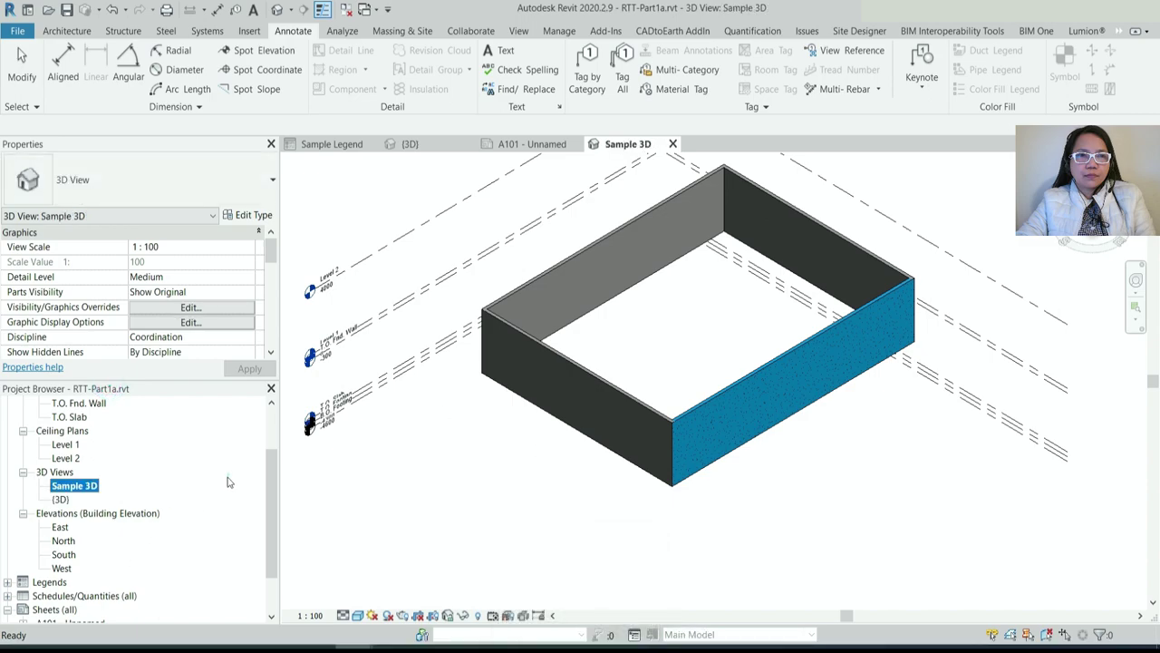
left_click(62, 500)
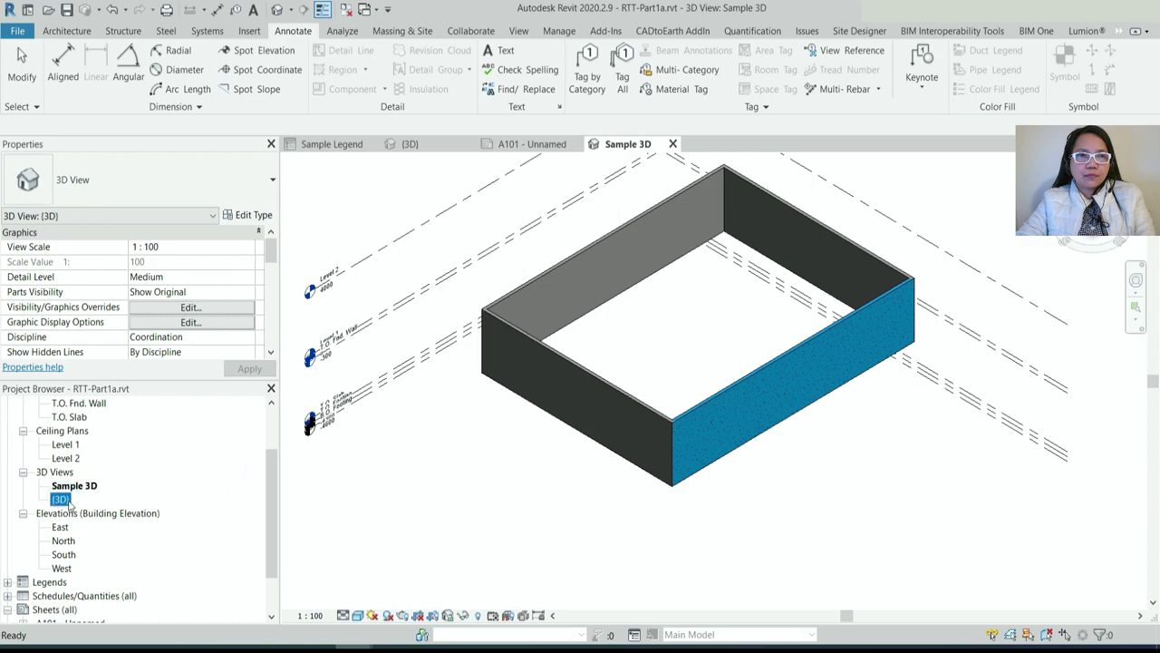
Close the Sample 3D view tab and expand Sheets (all)
scroll(100, 524, "down", 2)
left_click(54, 568)
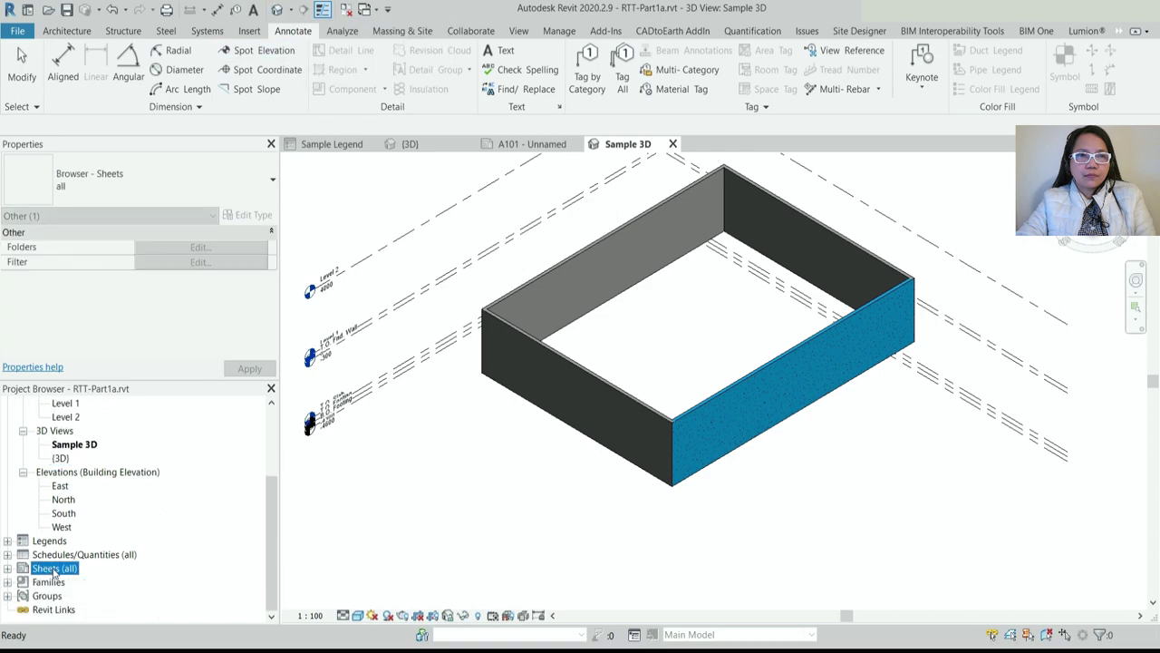
scroll(625, 362, "down", 3)
left_click(672, 143)
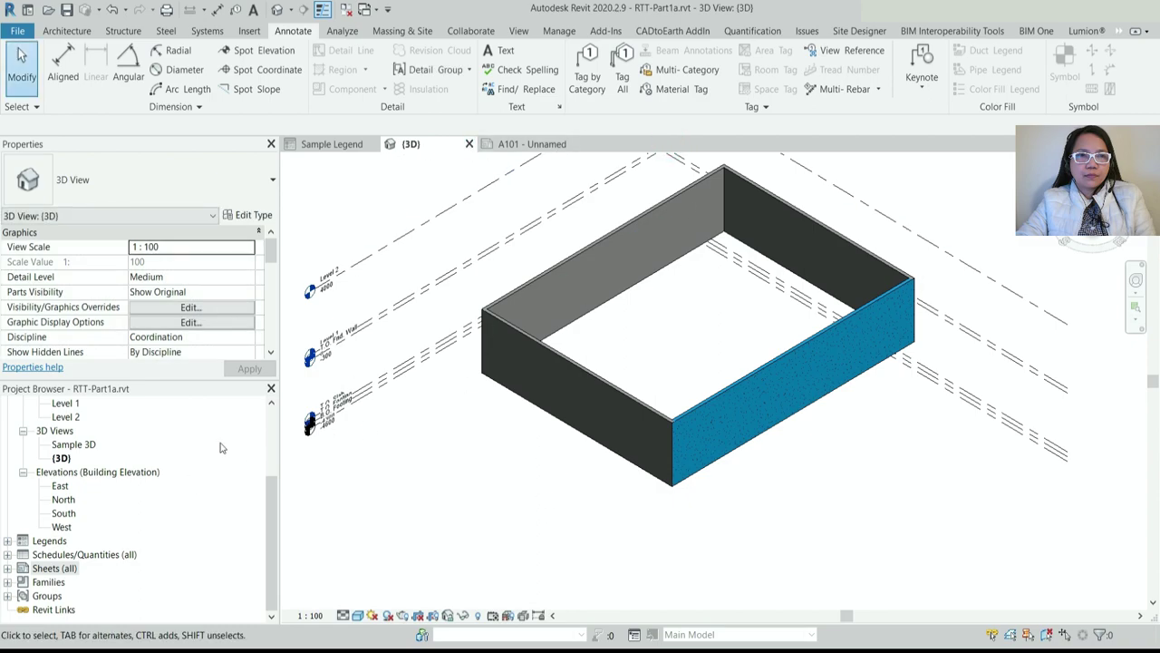
double_click(53, 568)
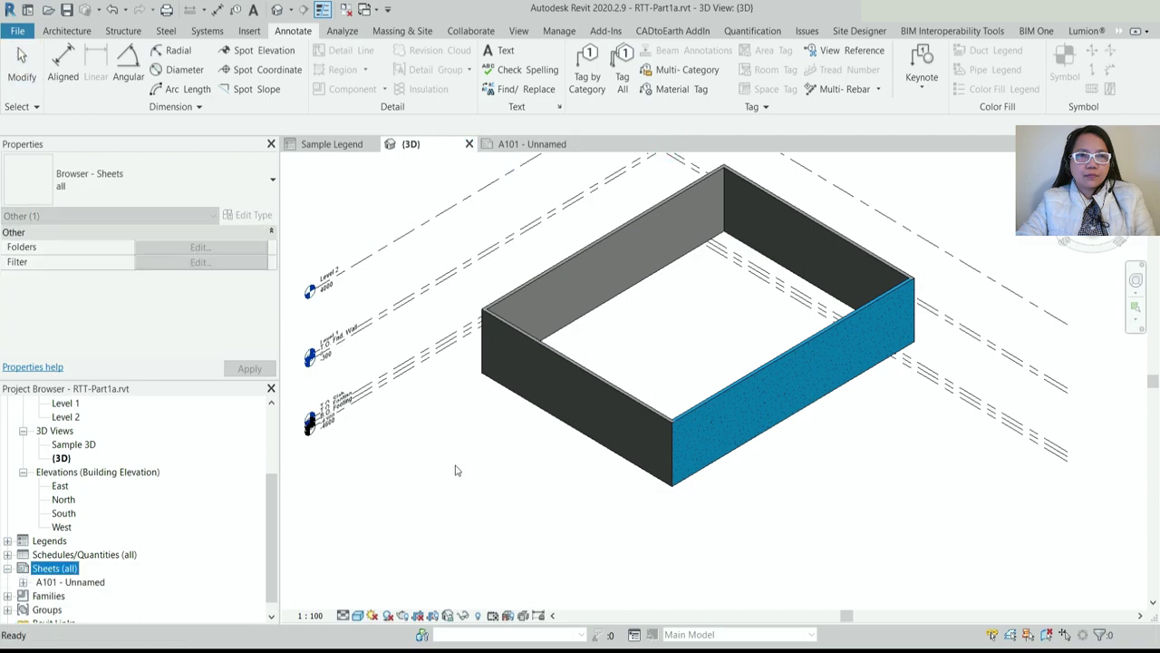
scroll(562, 367, "down", 3)
Rename sheet A101 to 'Sample Sheet', making it A101 - Sample Sheet
left_click(548, 143)
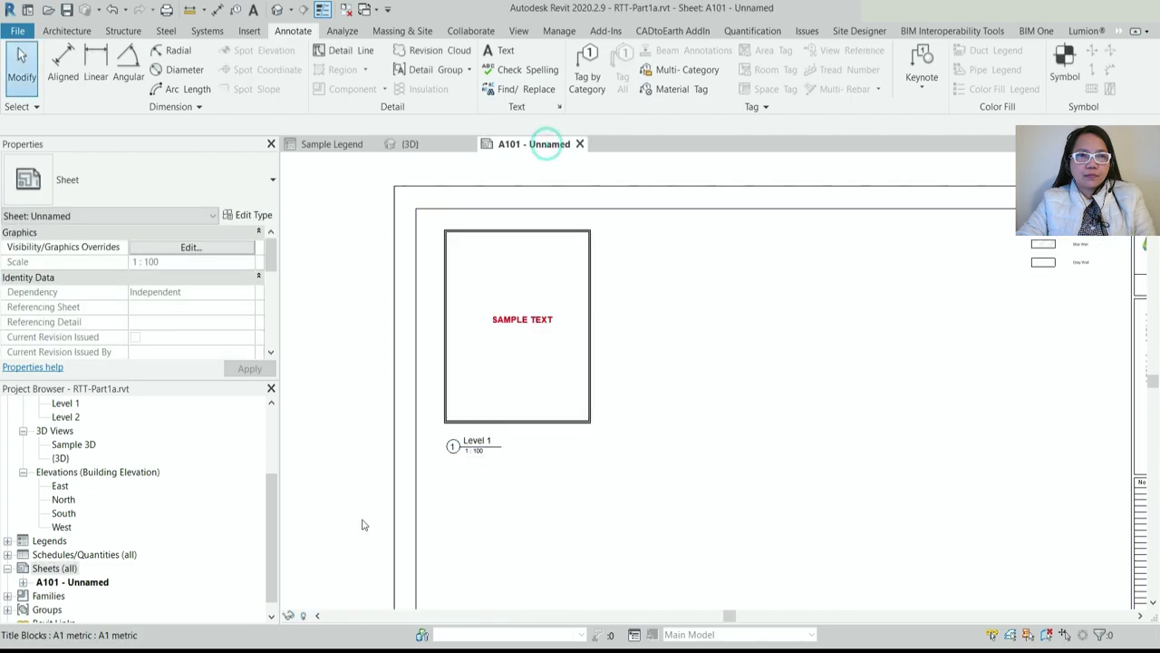
left_click(80, 583)
right_click(82, 588)
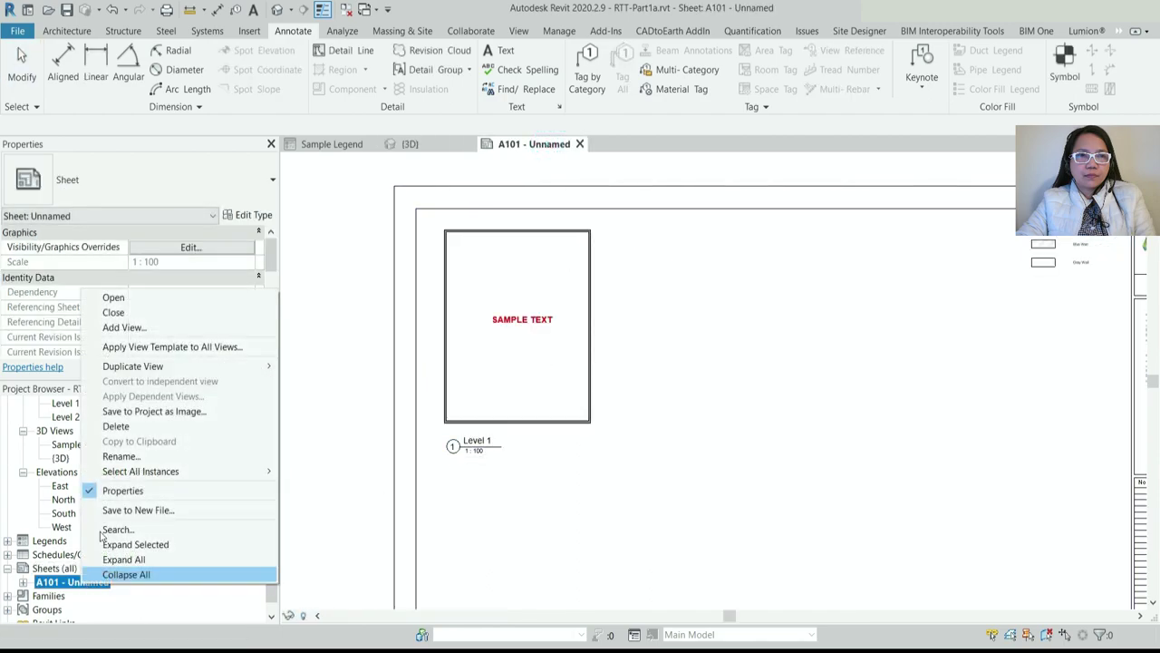
left_click(130, 456)
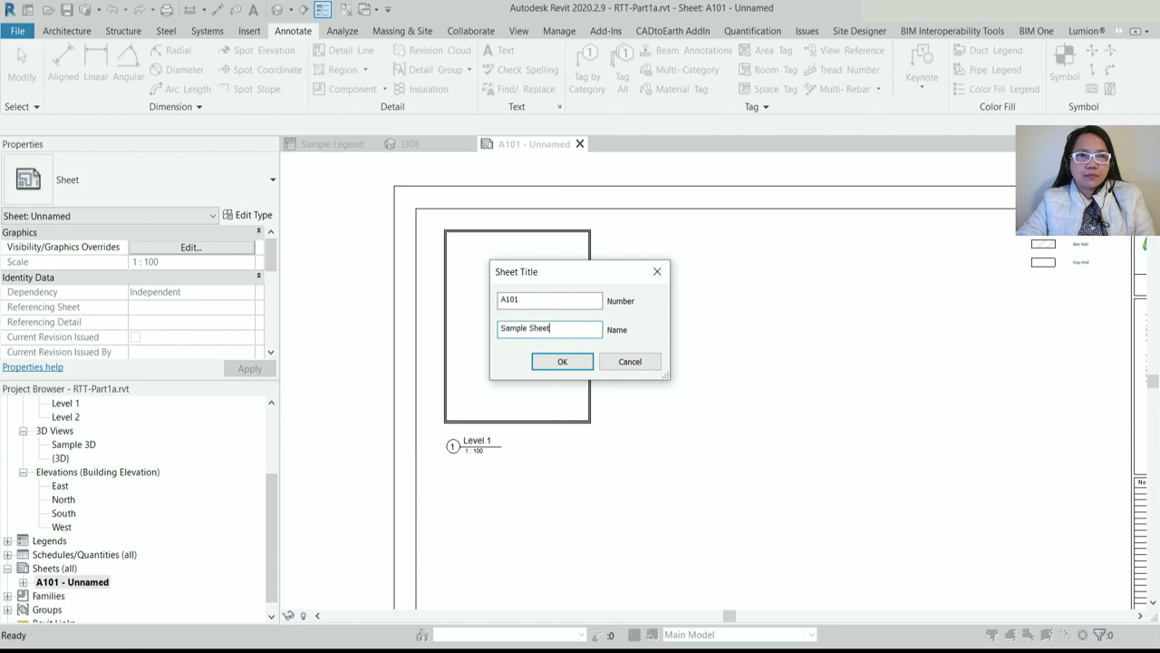
left_click(584, 363)
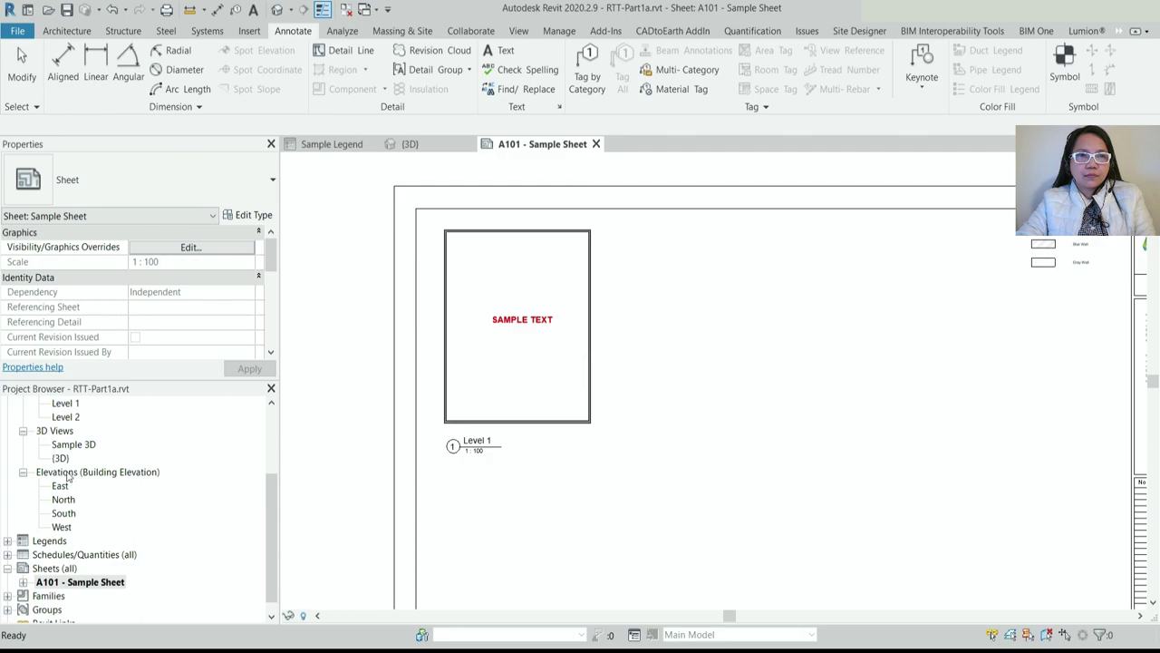
Place the Sample 3D view on sheet A101, then position its viewport and shorten its title line
left_click(74, 445)
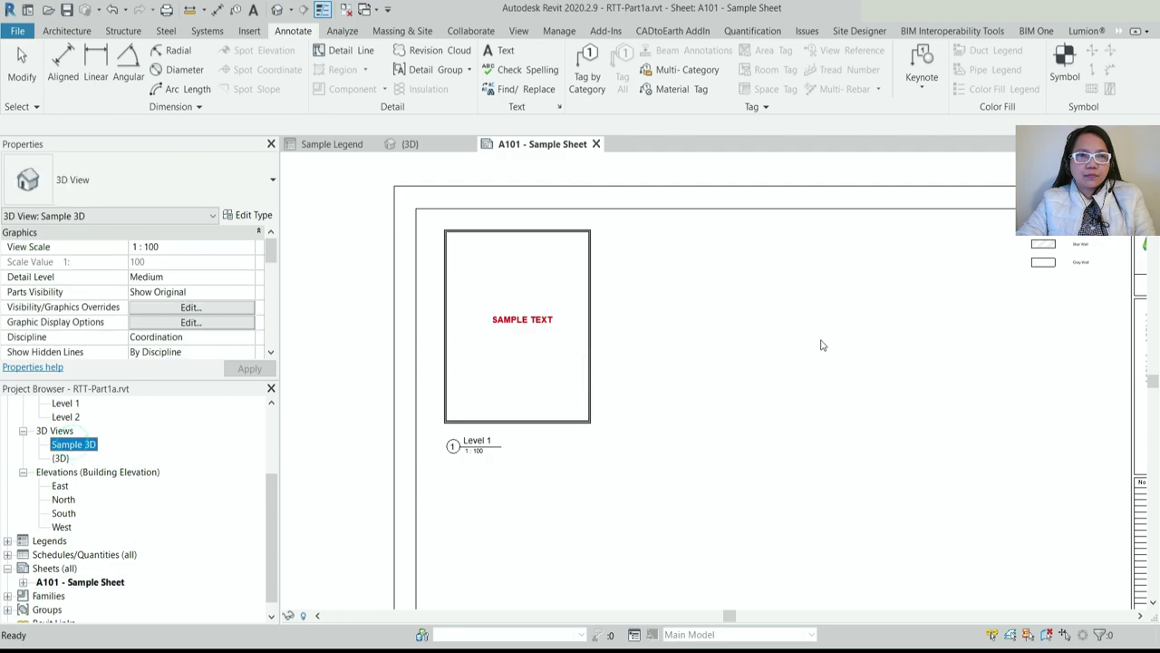
left_click(820, 392)
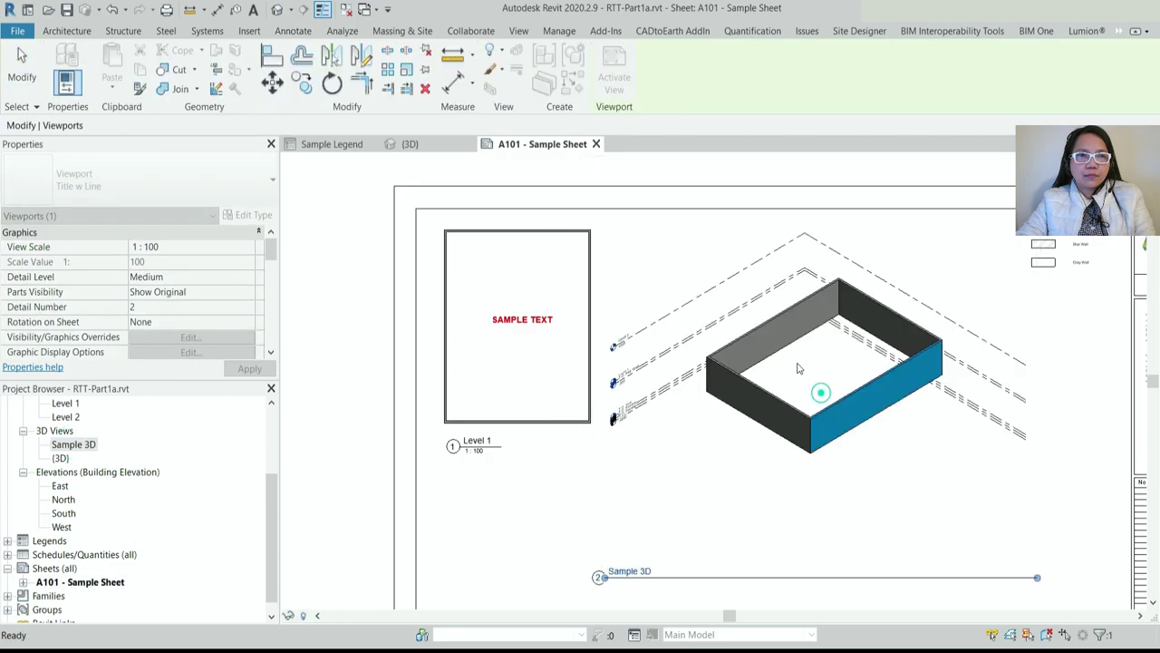
scroll(798, 368, "down", 2)
scroll(868, 453, "up", 2)
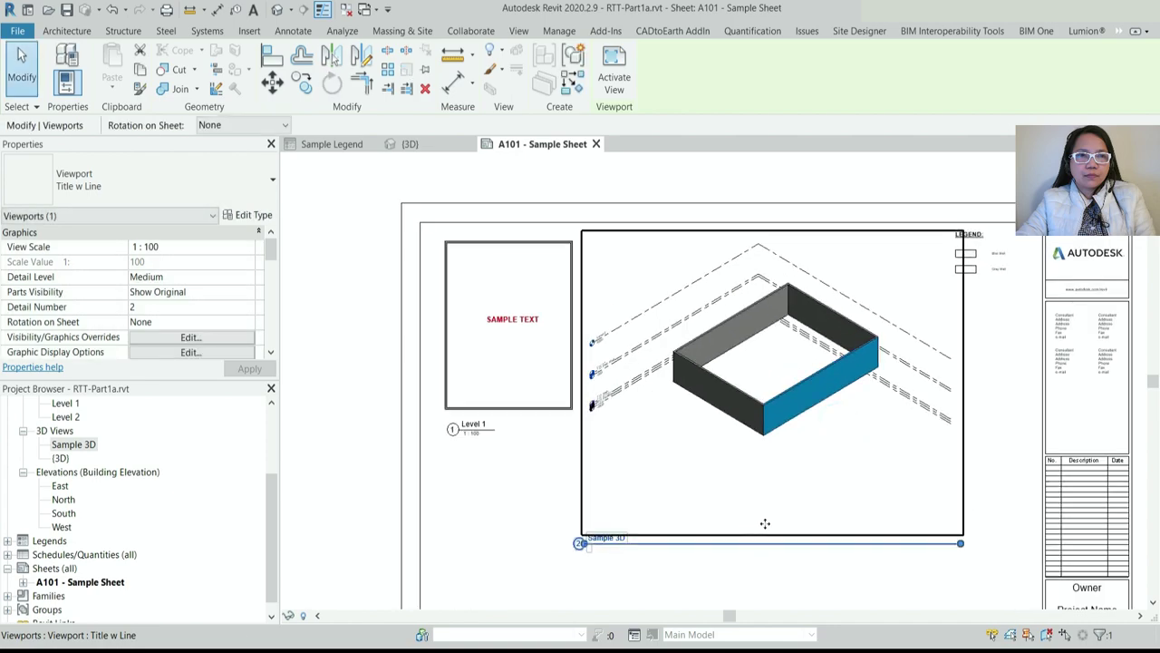
left_click_drag(765, 523, 830, 562)
left_click_drag(649, 562, 640, 543)
left_click(778, 483)
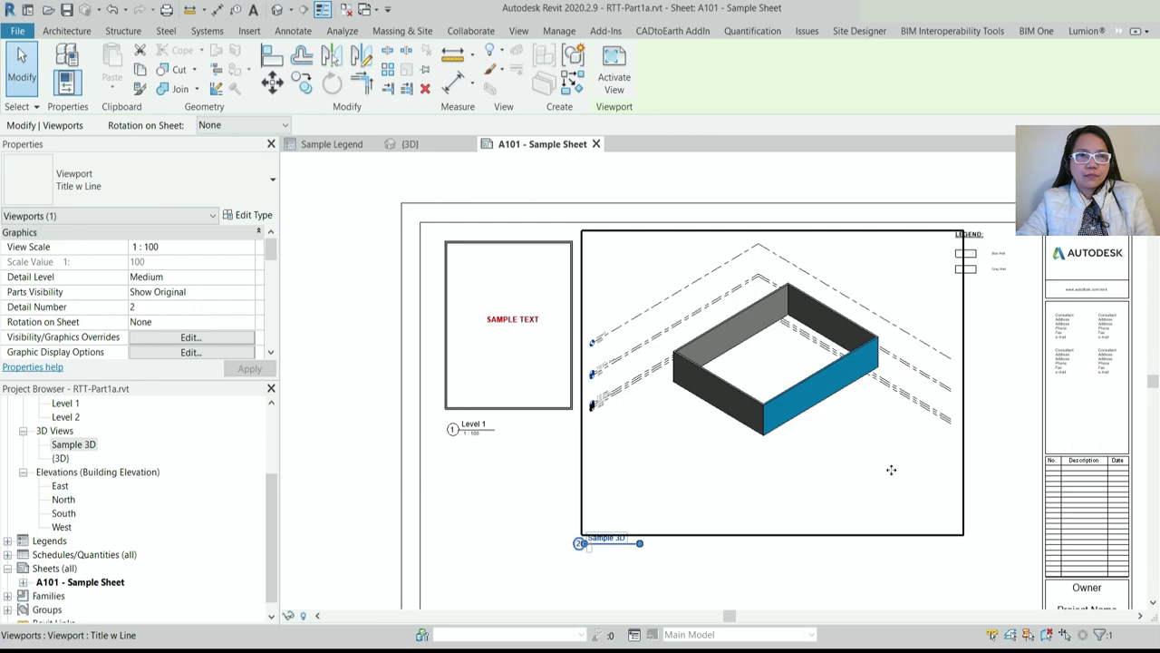
Activate the Sample 3D viewport and bring up its view scale list
double_click(846, 451)
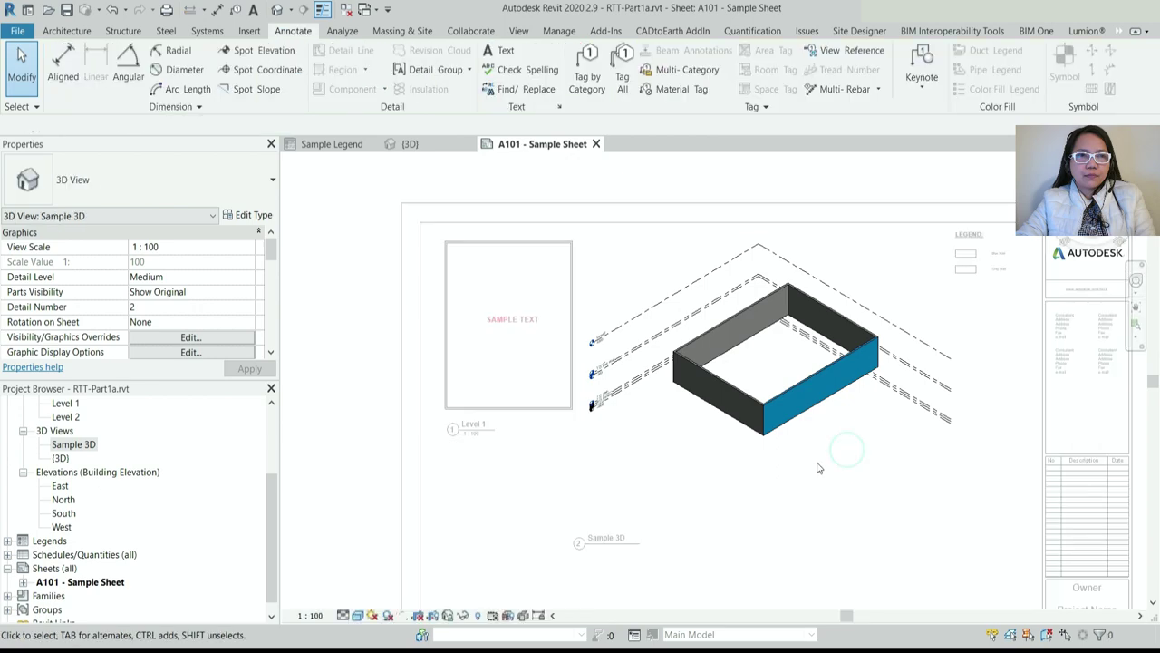
right_click(820, 460)
left_click(872, 245)
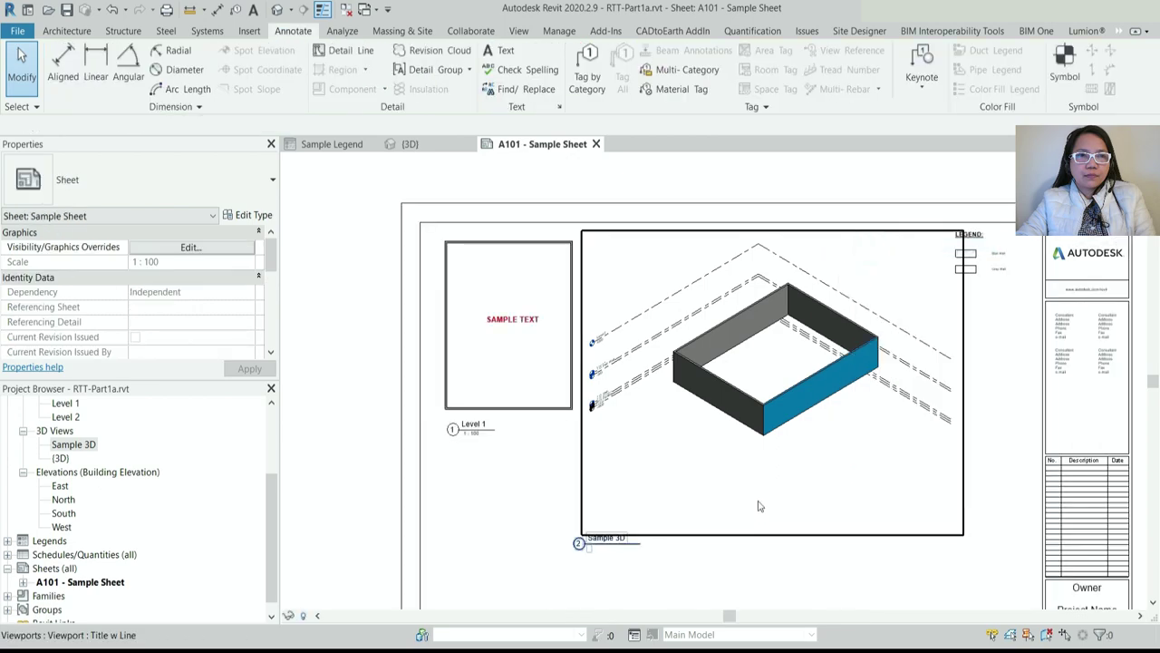
left_click(756, 497)
double_click(650, 462)
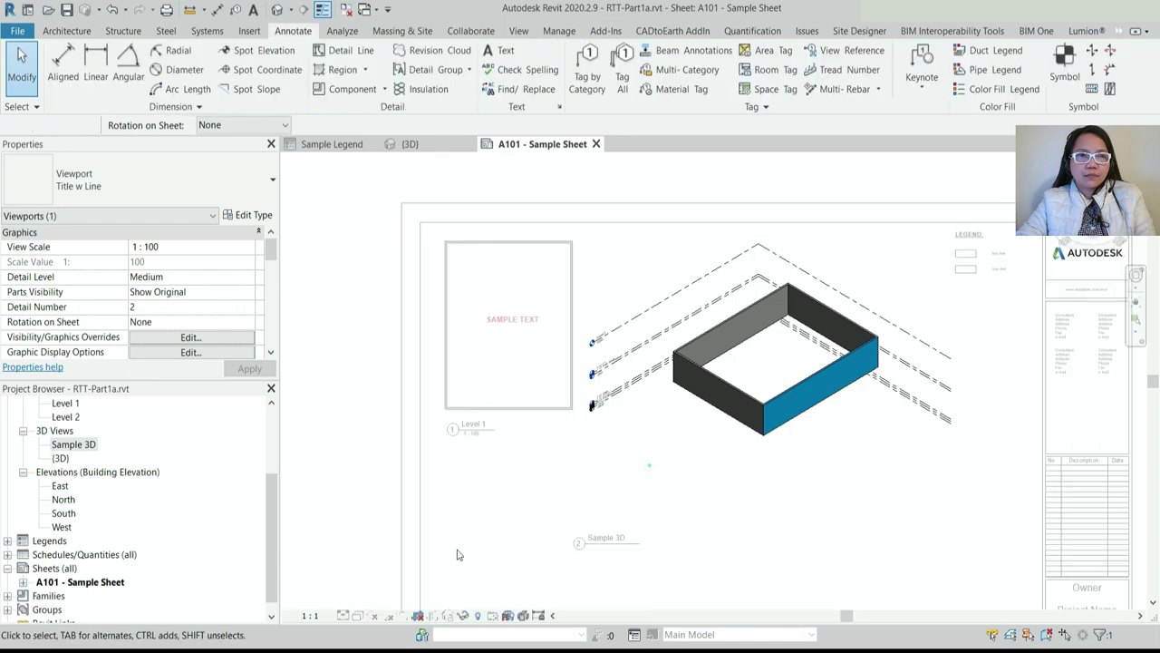
left_click(310, 616)
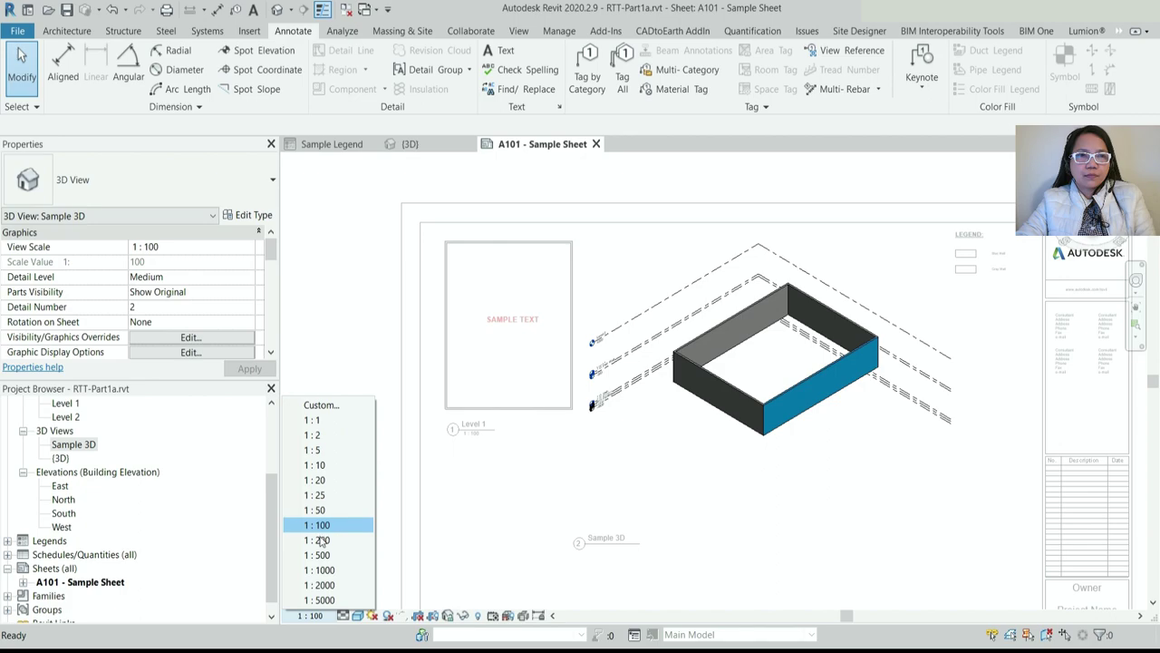
Set the Sample 3D view scale to 1:200 and move the viewport beside the Level 1 viewport
left_click(318, 539)
right_click(699, 541)
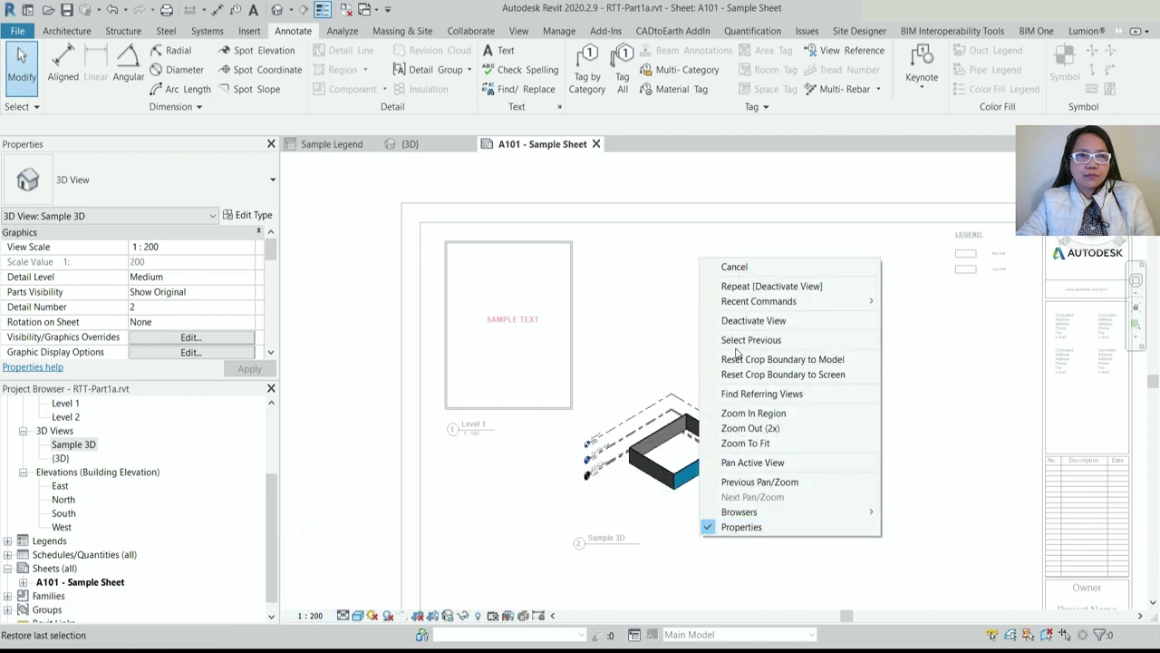
left_click(752, 324)
left_click(738, 496)
left_click_drag(626, 494, 655, 356)
Lower the Sample 3D viewport title beneath the viewport, in line with Level 1's title
left_click(770, 500)
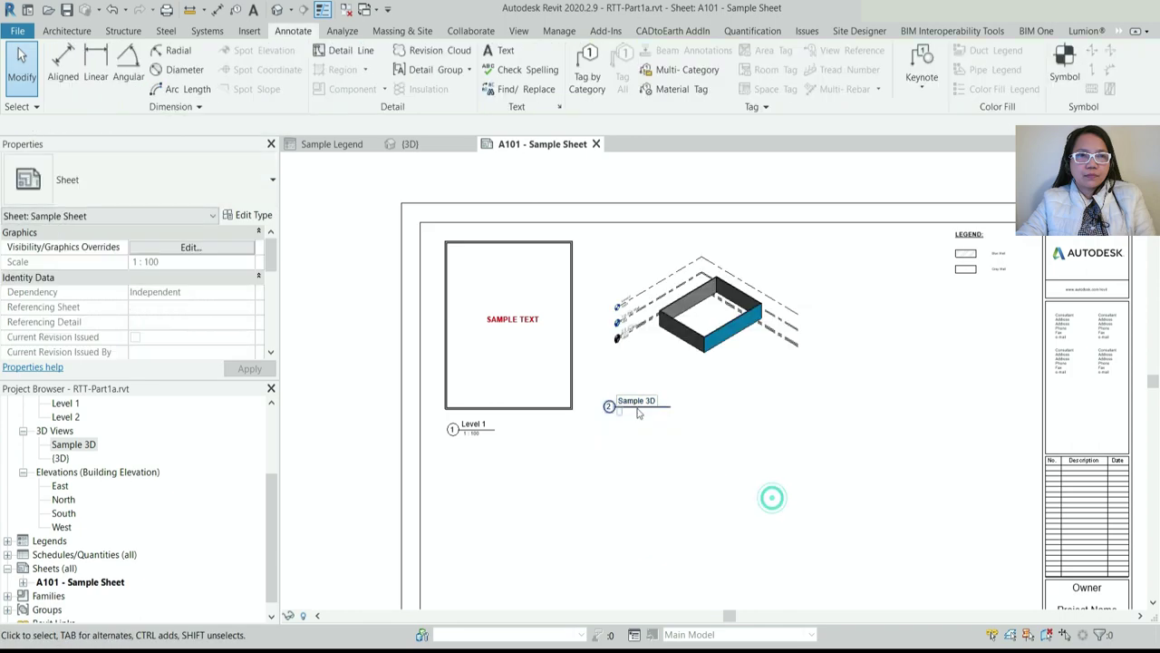
left_click(610, 401)
left_click_drag(624, 401, 639, 429)
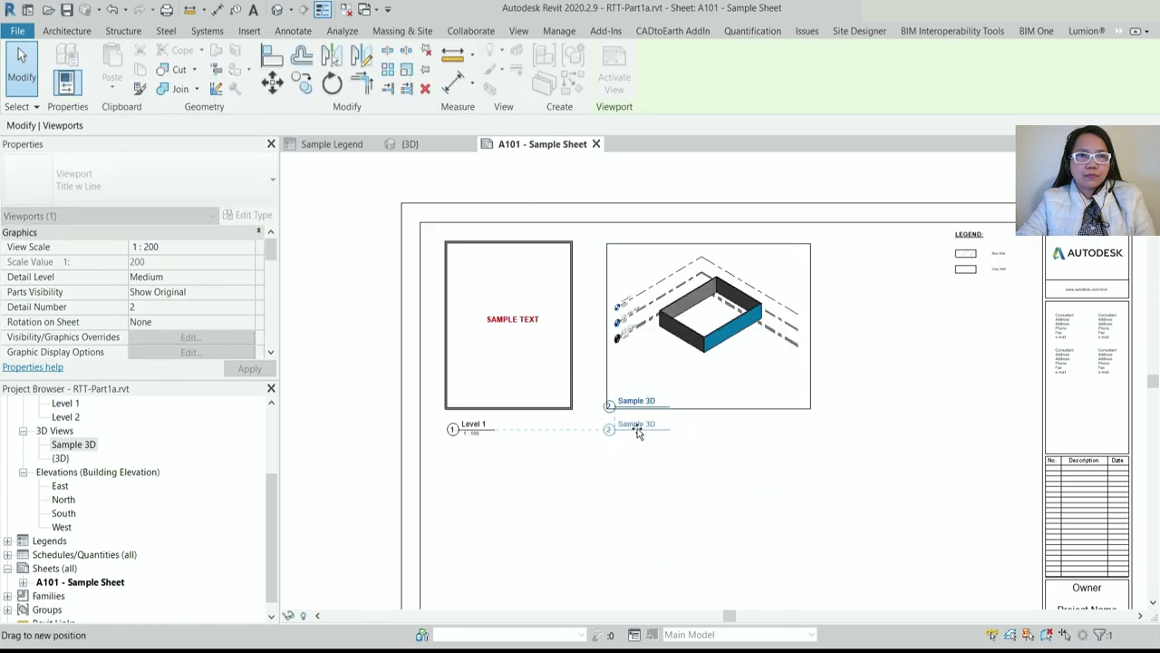
left_click(745, 503)
left_click(639, 434)
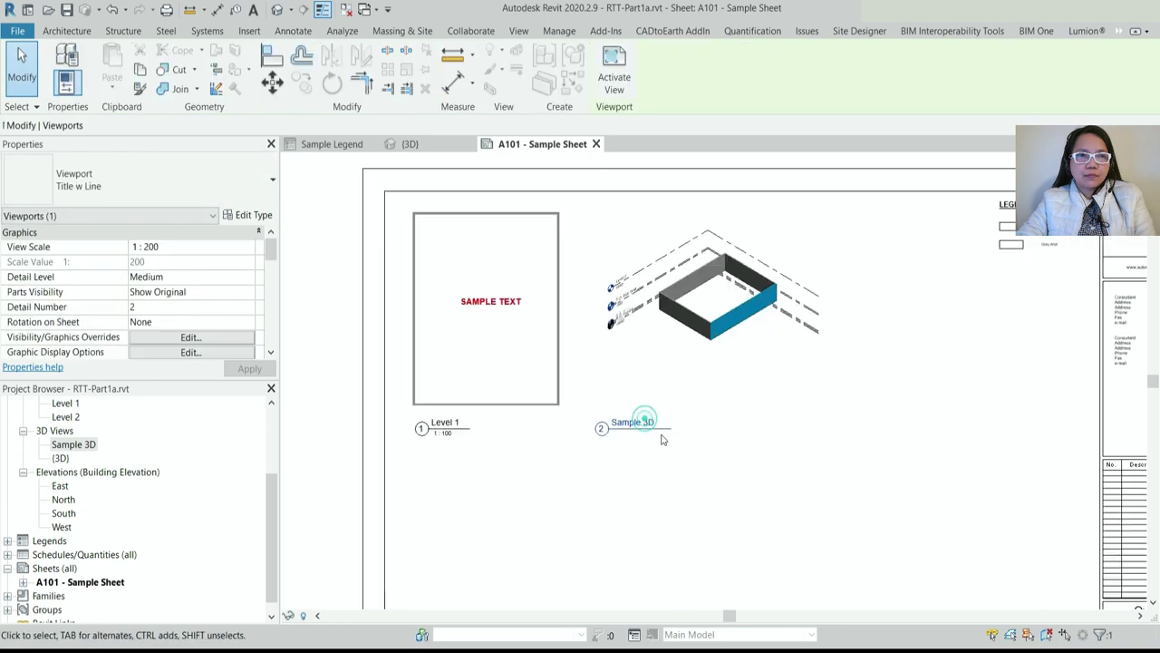
scroll(661, 436, "up", 4)
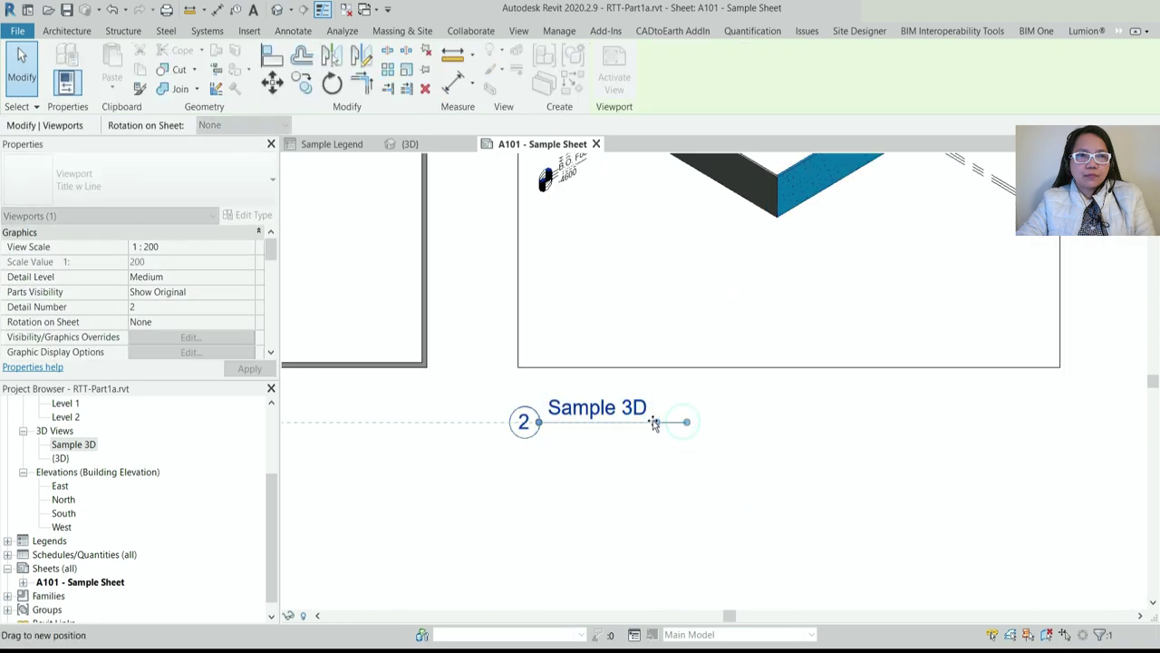
left_click(655, 492)
scroll(656, 507, "down", 4)
scroll(874, 445, "up", 2)
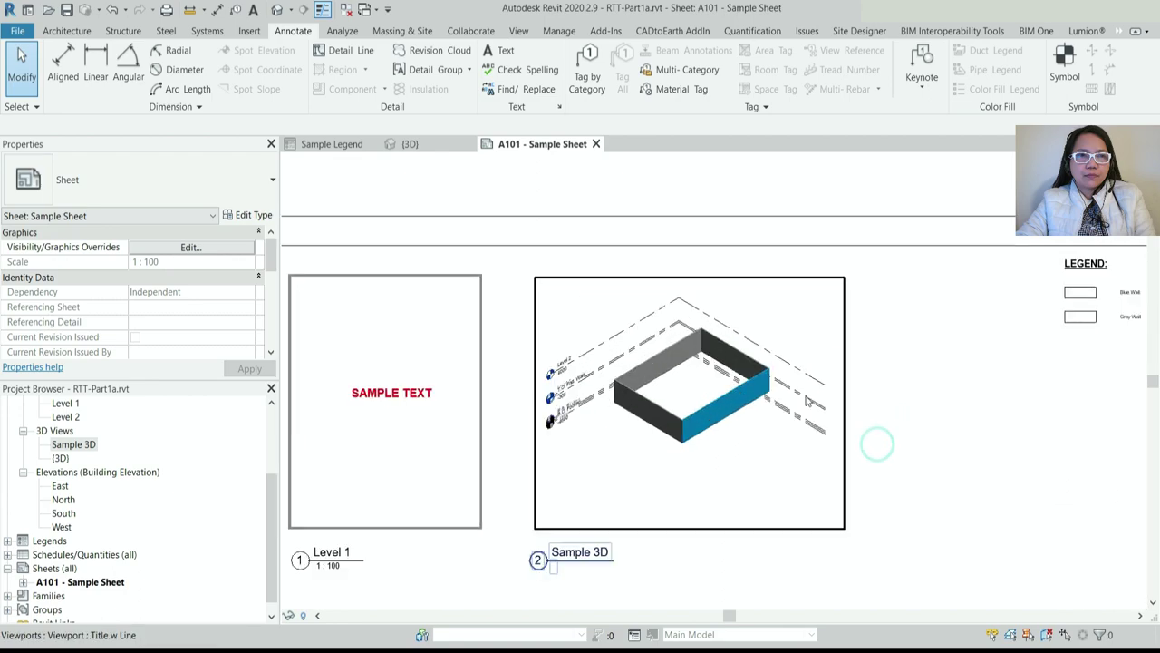
left_click(734, 460)
scroll(734, 460, "up", 3)
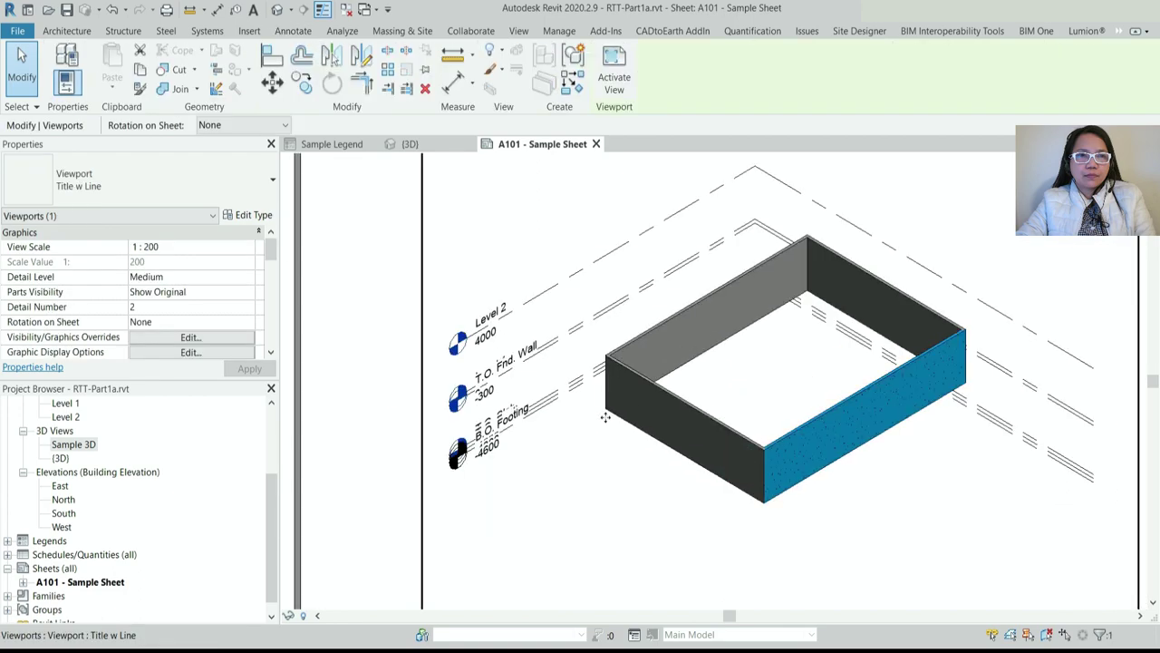
scroll(712, 467, "down", 3)
Hide the Level 2 datum element in the Sample 3D viewport
double_click(713, 467)
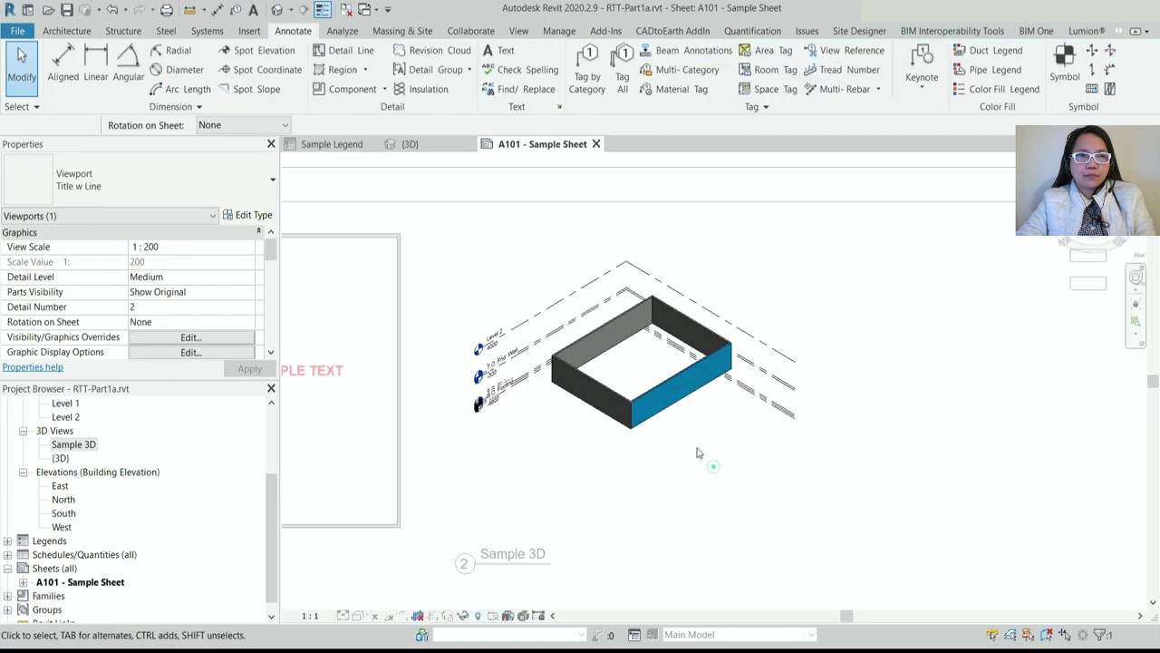
scroll(541, 322, "up", 2)
left_click(541, 320)
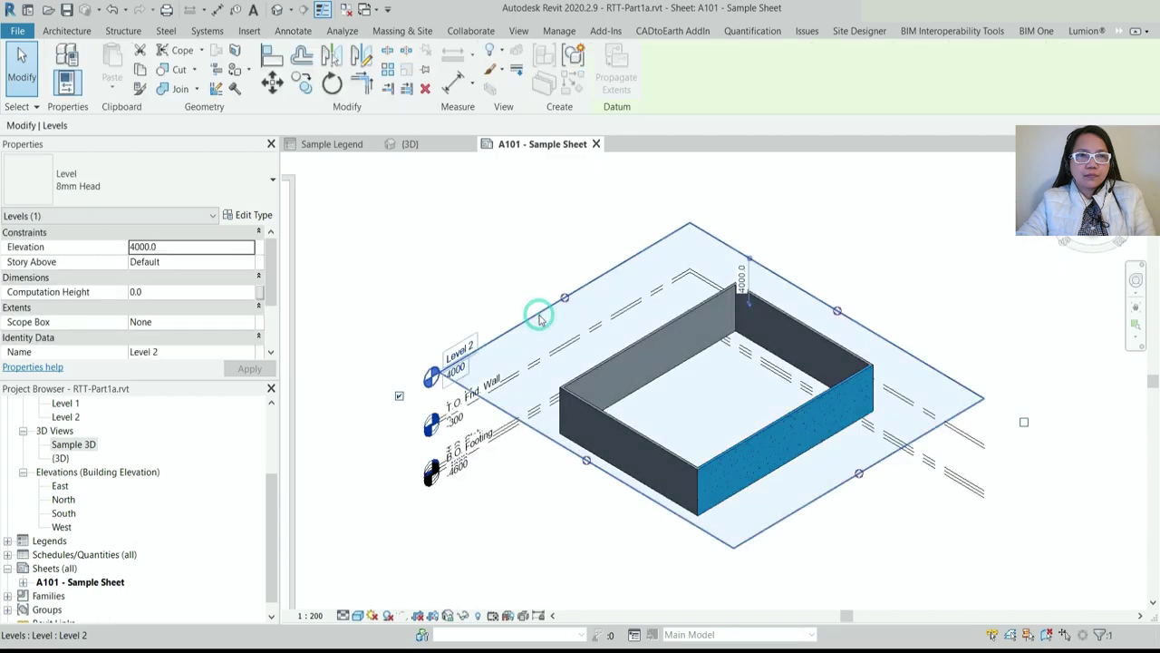
right_click(540, 319)
mouse_move(601, 357)
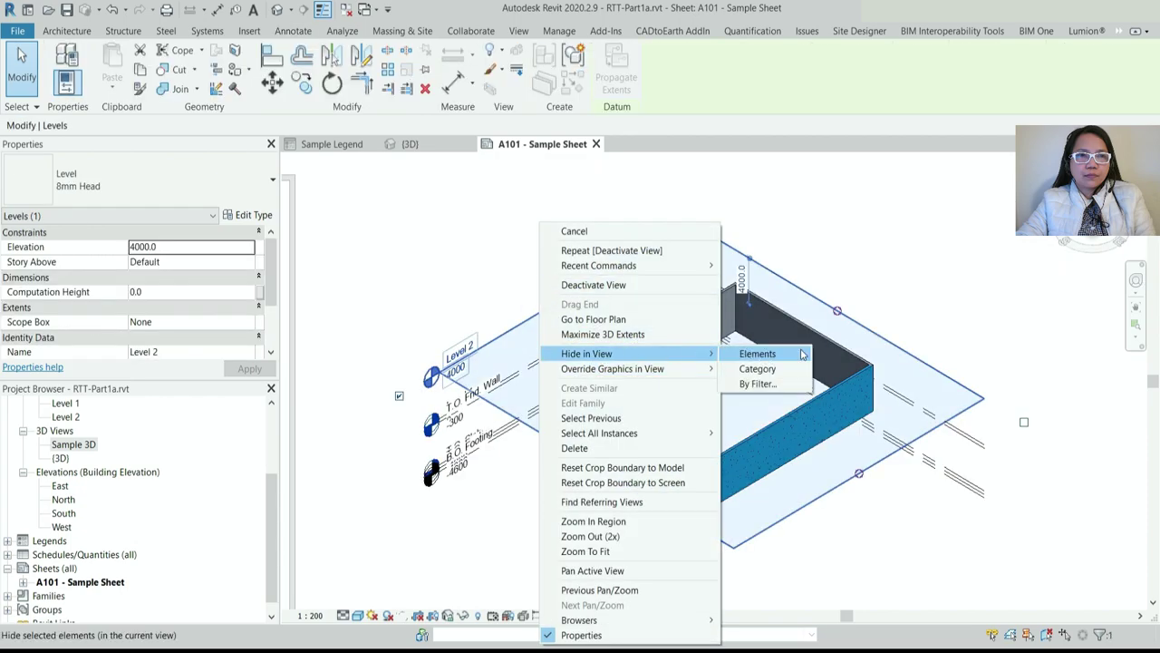
left_click(758, 353)
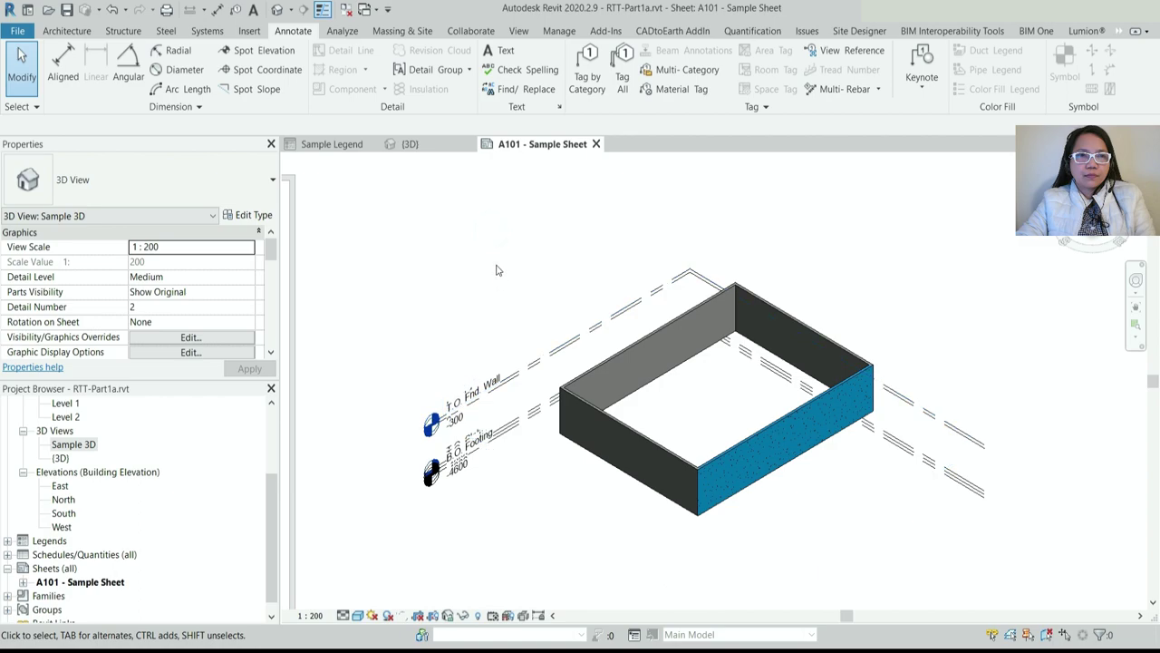
Turn off the Levels annotation category via VG, then deactivate the viewport
key("v")
key("g")
left_click(408, 145)
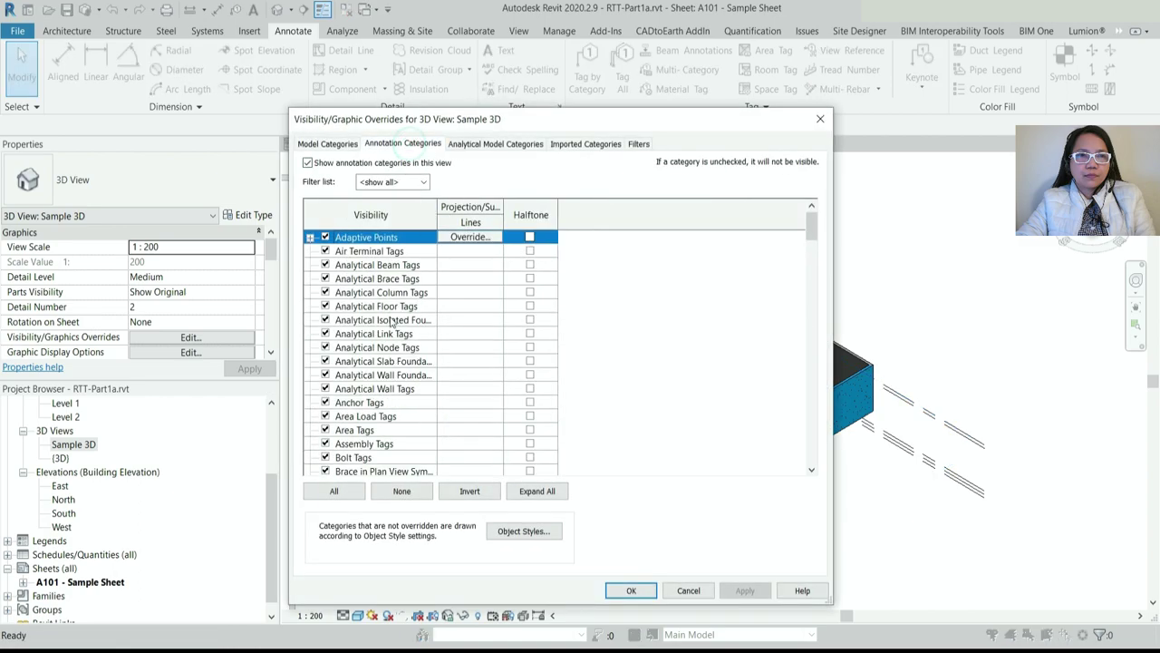
scroll(391, 322, "down", 2)
left_click(372, 403)
key("l")
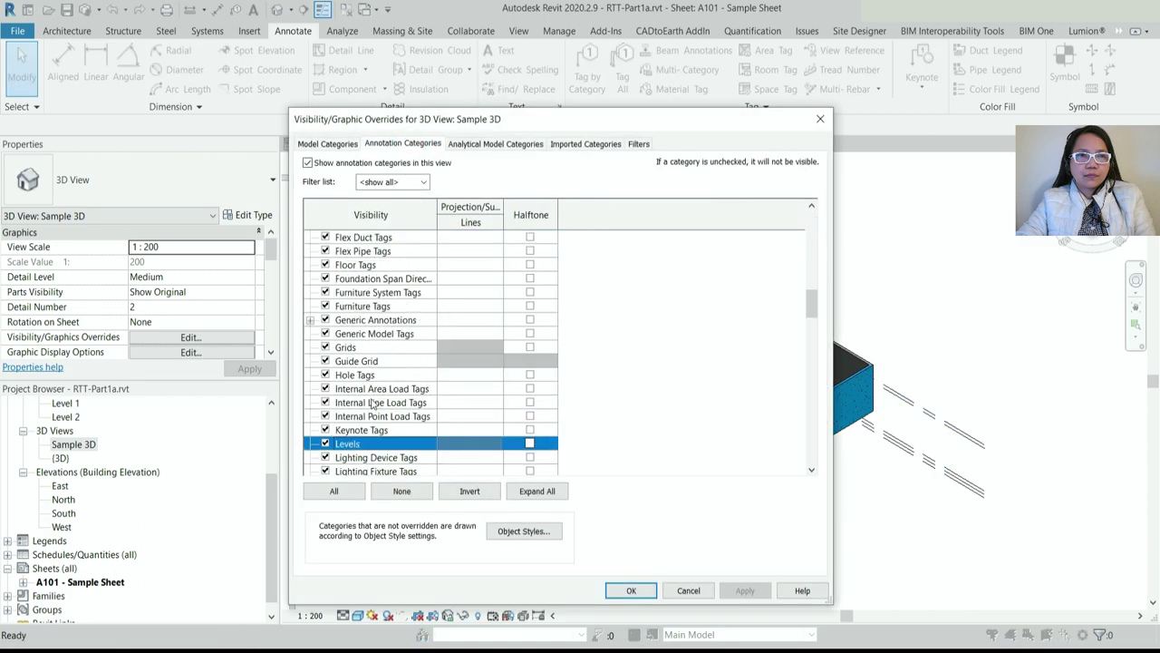
scroll(374, 410, "down", 2)
left_click(327, 375)
key("Return")
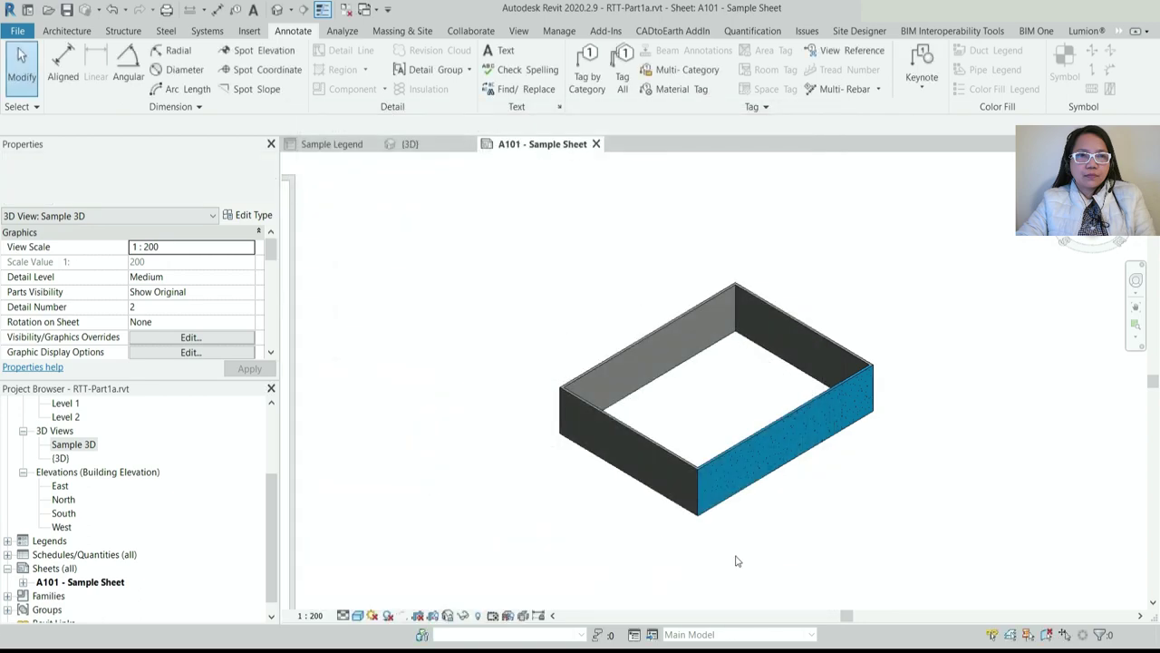
right_click(469, 286)
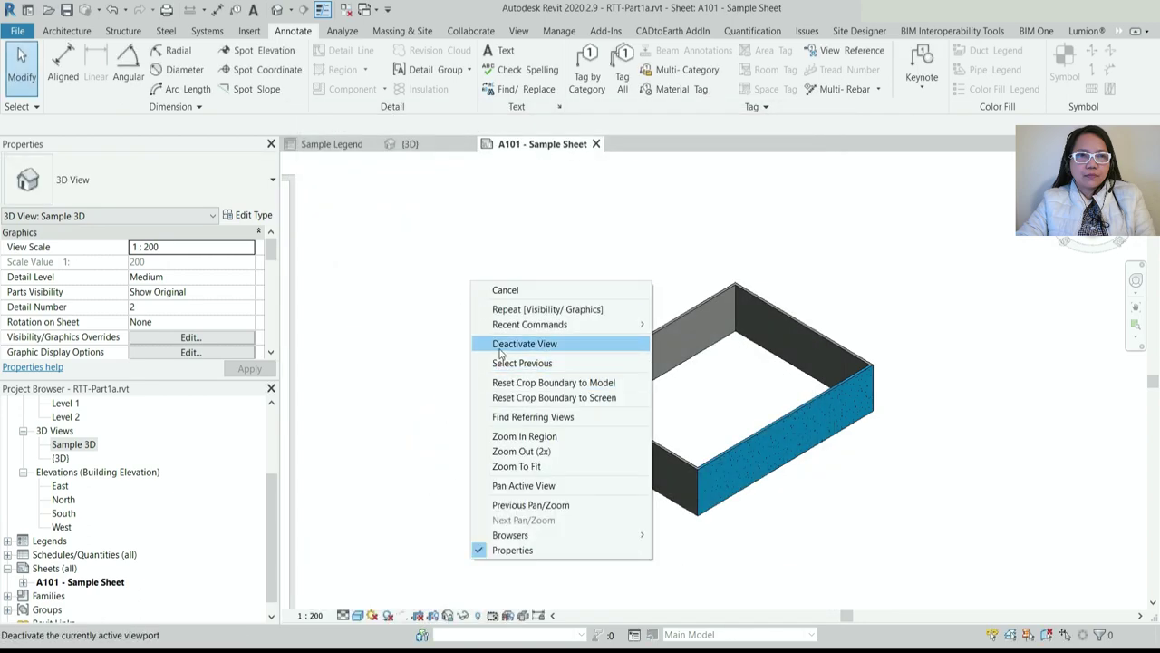
left_click(503, 343)
scroll(603, 421, "up", 2)
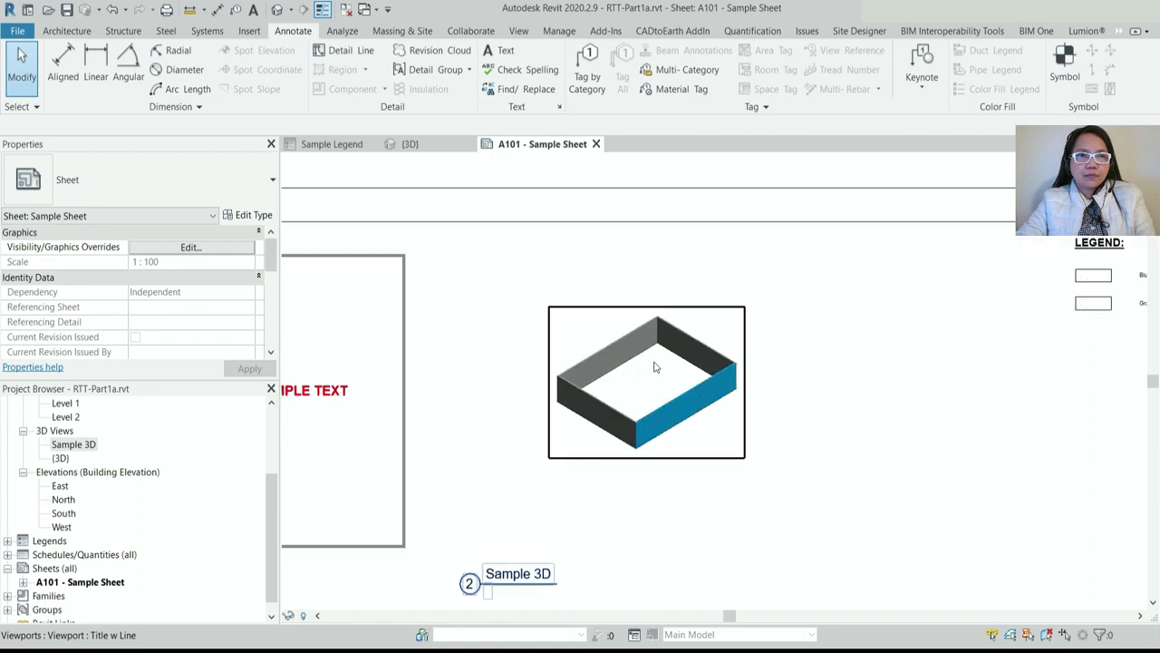
Activate the Sample 3D viewport and ungroup the Sample Text wall group into separate walls
scroll(549, 461, "down", 2)
double_click(555, 466)
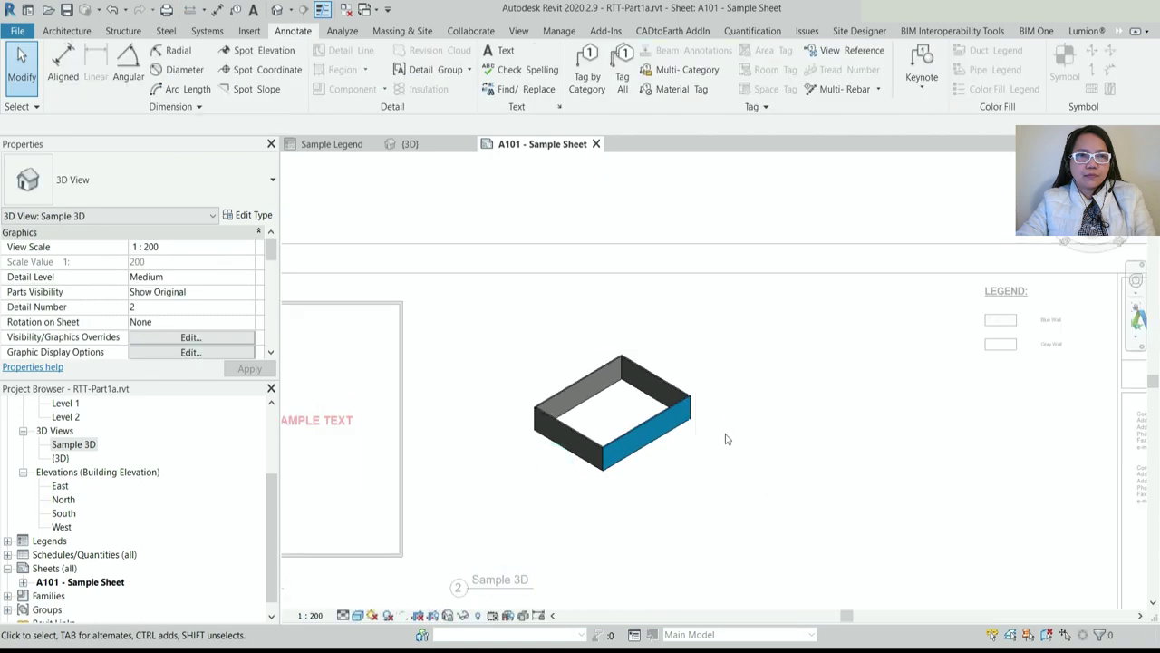
scroll(696, 471, "up", 1)
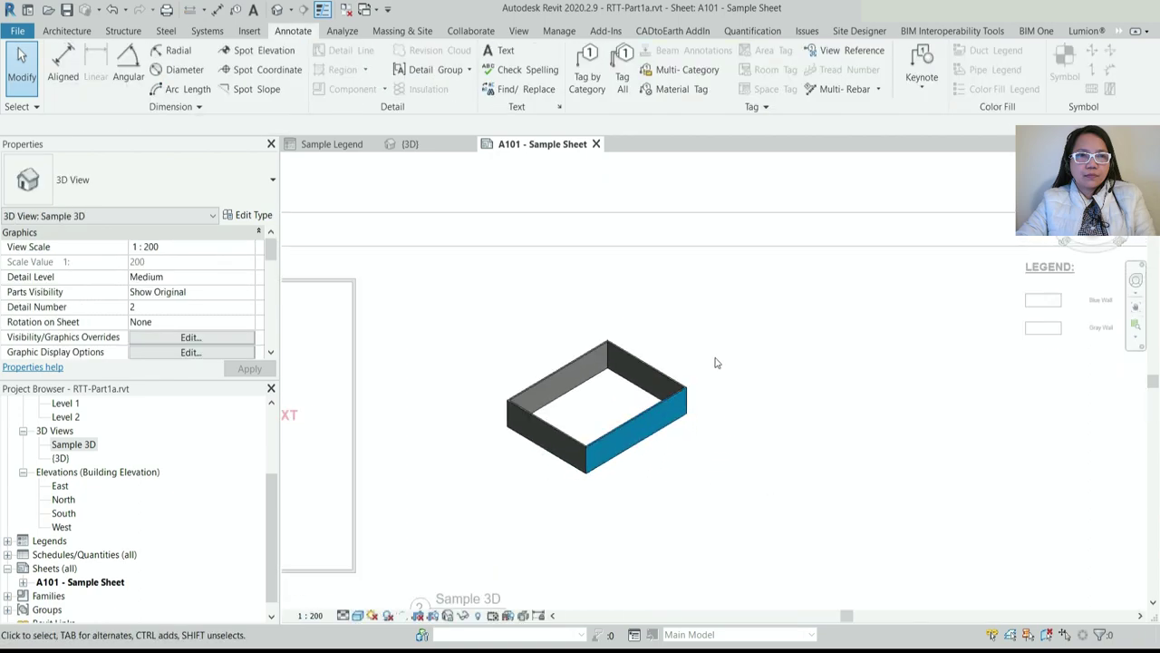
scroll(550, 457, "down", 1)
scroll(551, 457, "up", 1)
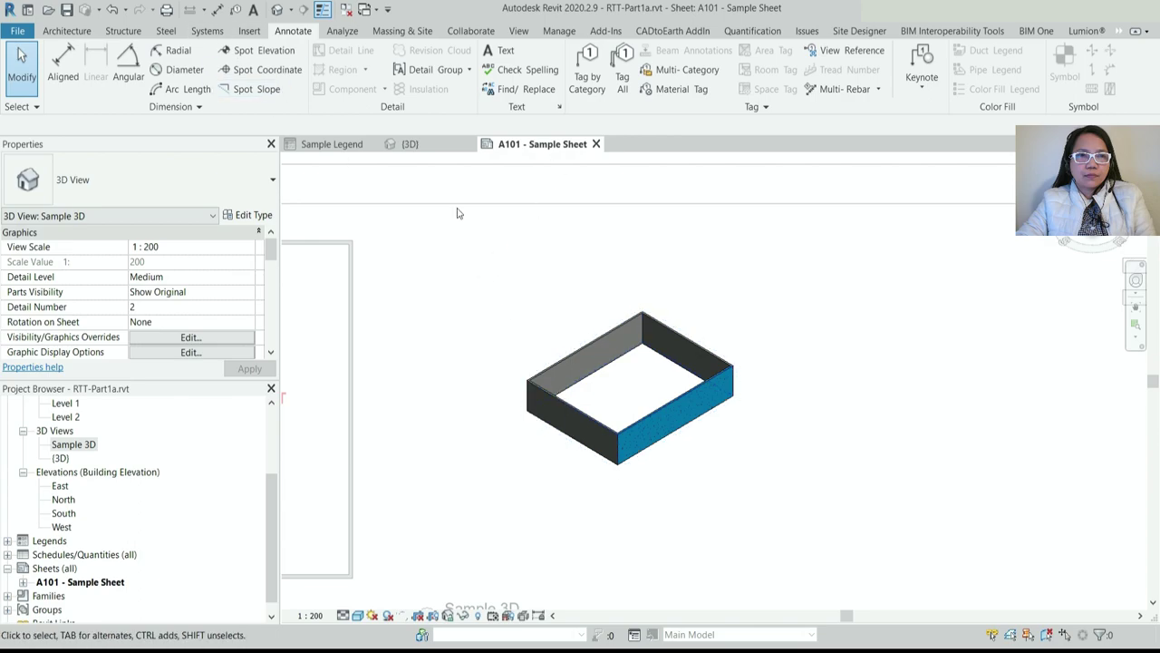
scroll(590, 404, "up", 2)
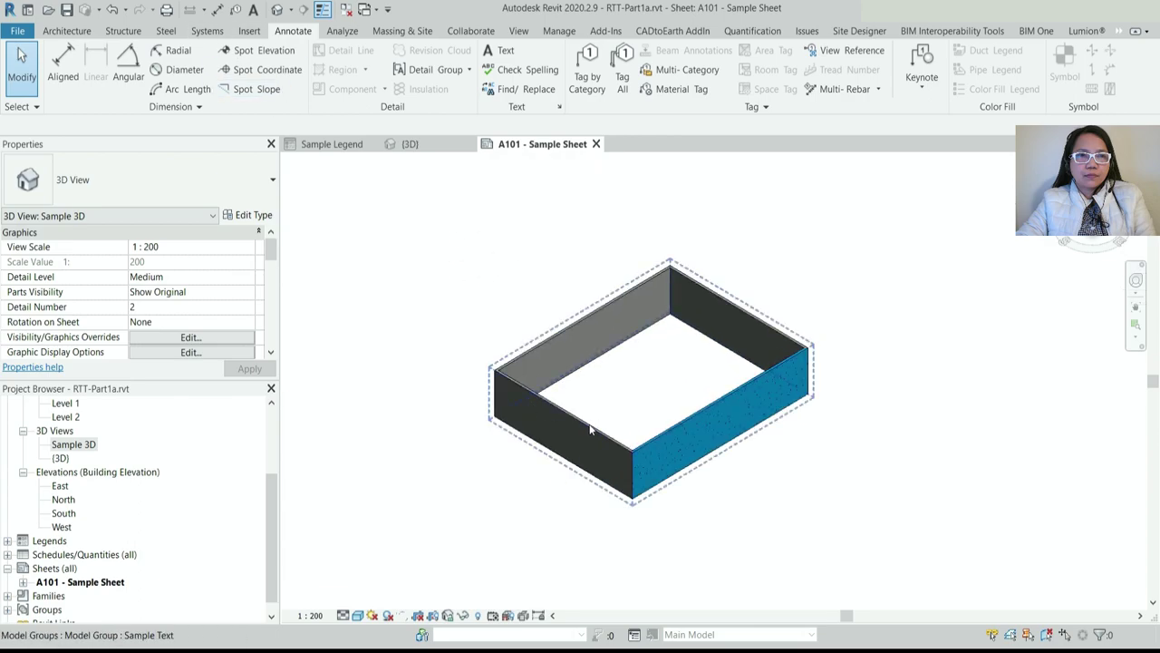
scroll(498, 404, "up", 3)
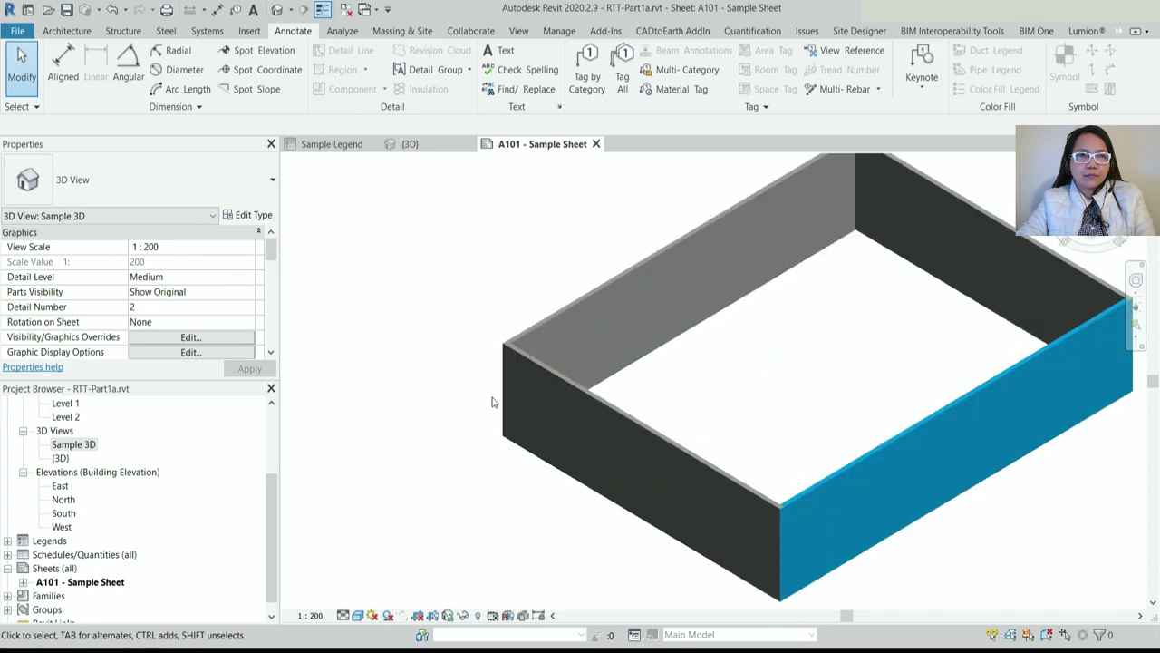
scroll(640, 444, "down", 3)
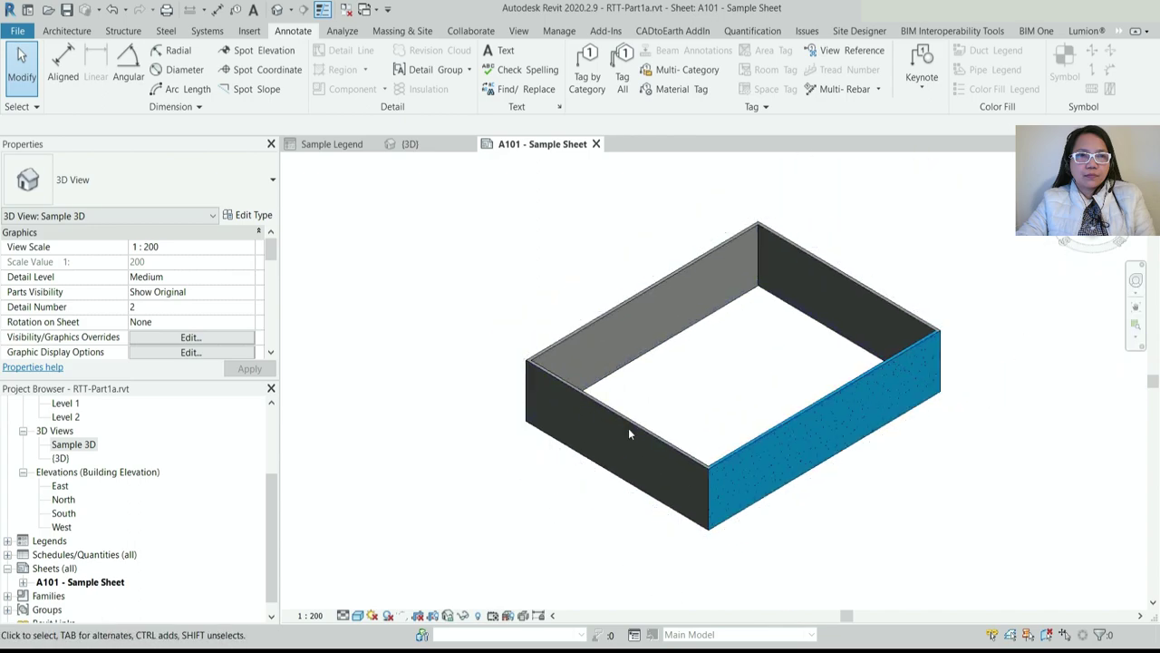
scroll(630, 428, "up", 1)
left_click(635, 424)
right_click(637, 426)
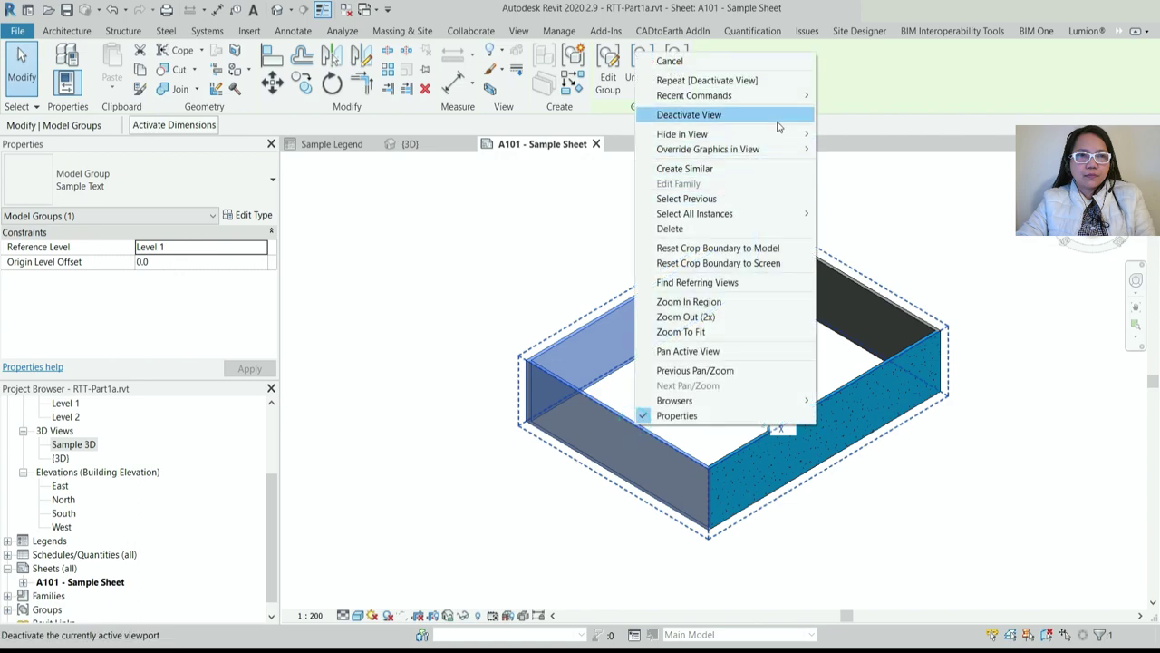
left_click(575, 214)
left_click(643, 68)
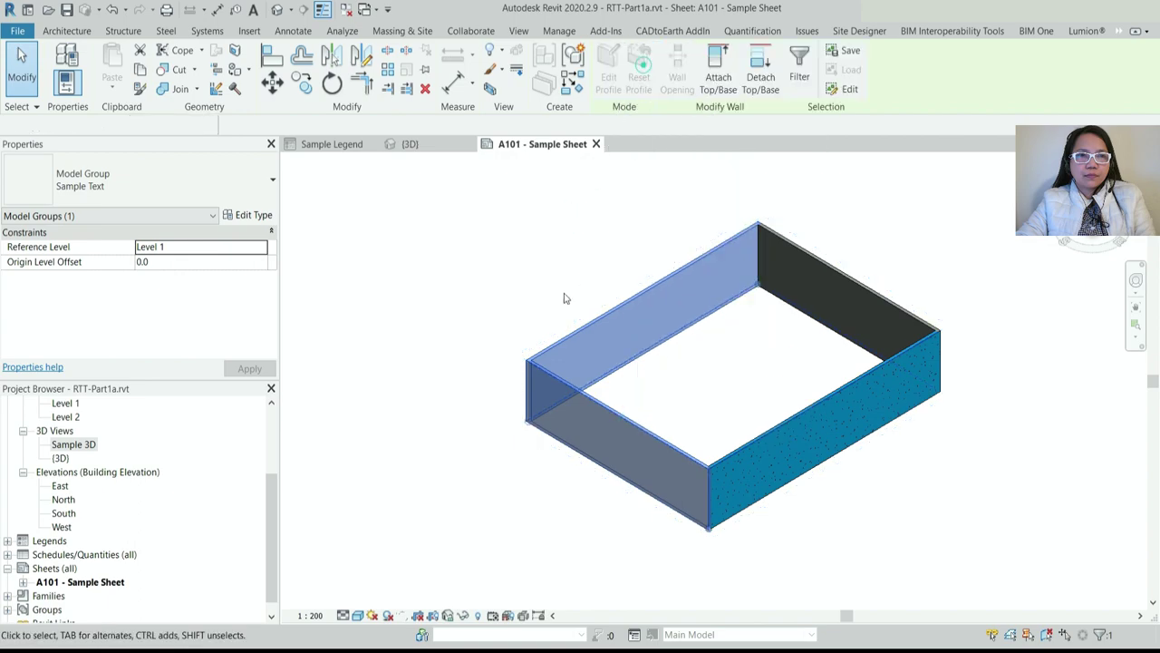
left_click(498, 291)
Show the project's raster image list under Manage > Manage Images, which is empty
left_click(623, 413)
left_click(438, 522)
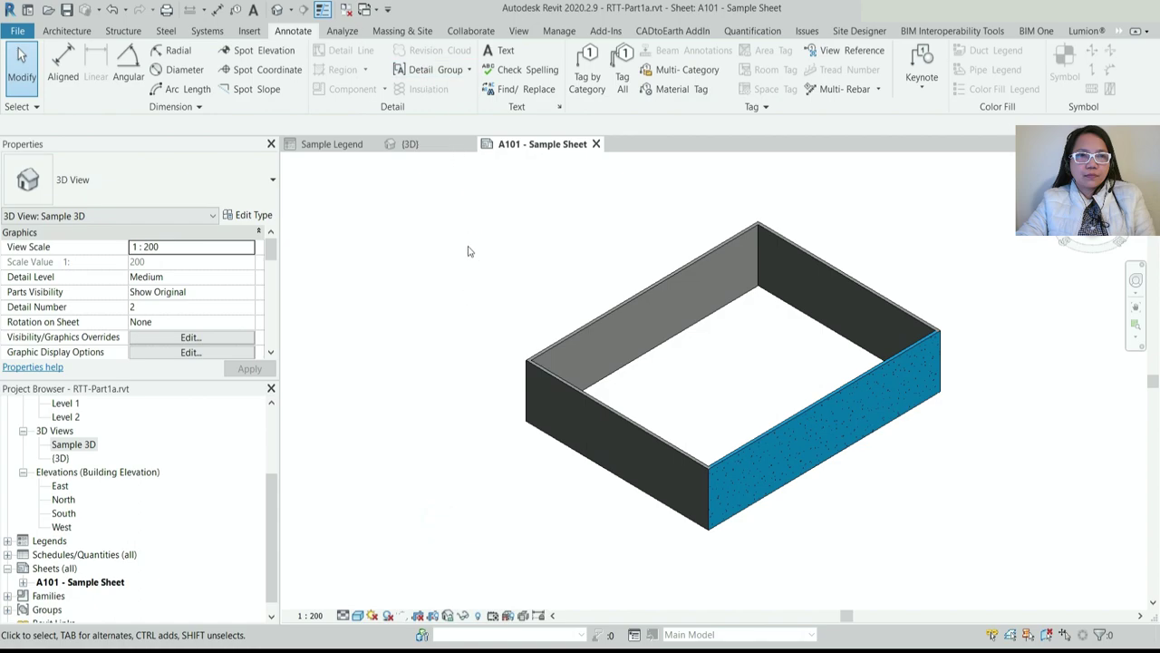
left_click(559, 30)
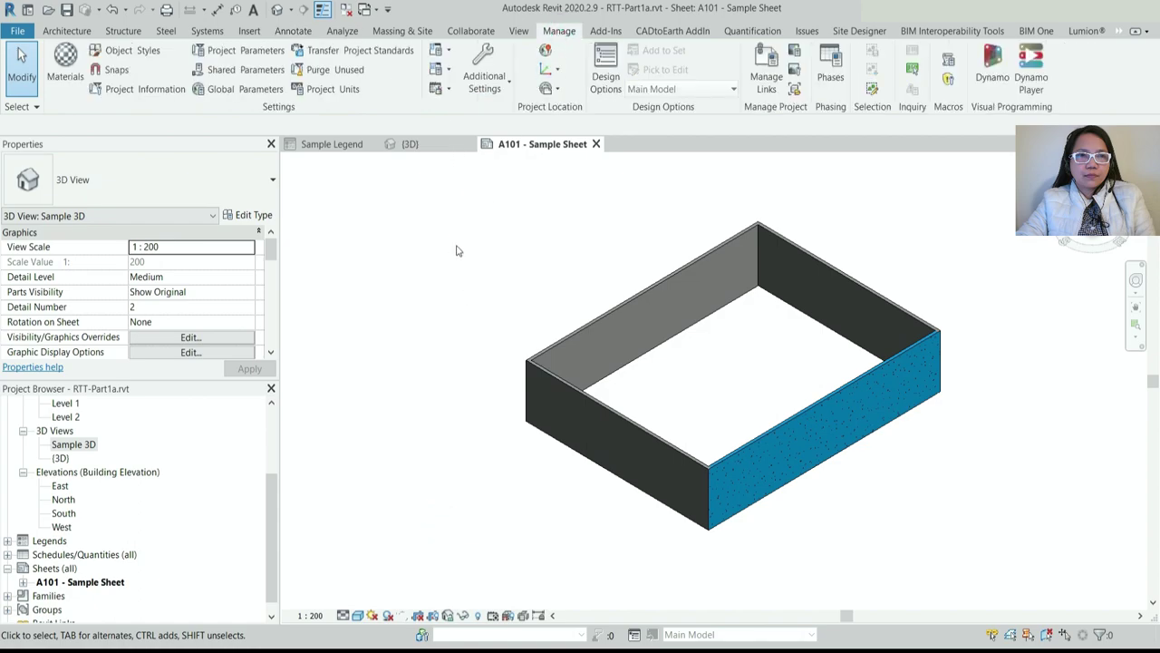
left_click(795, 57)
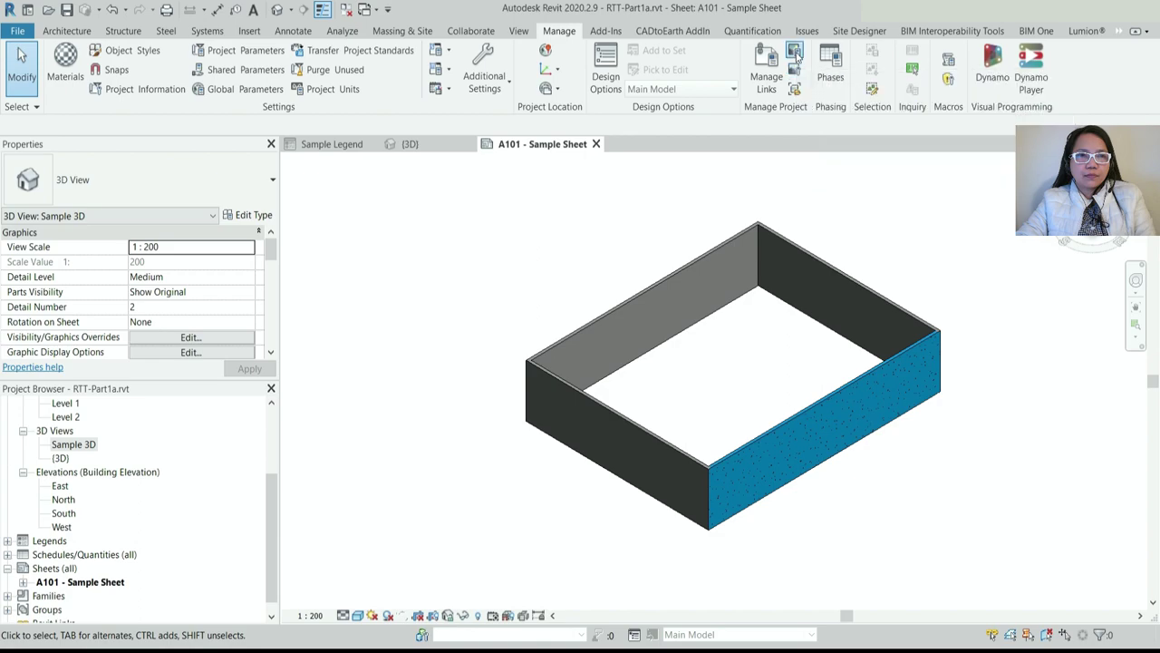
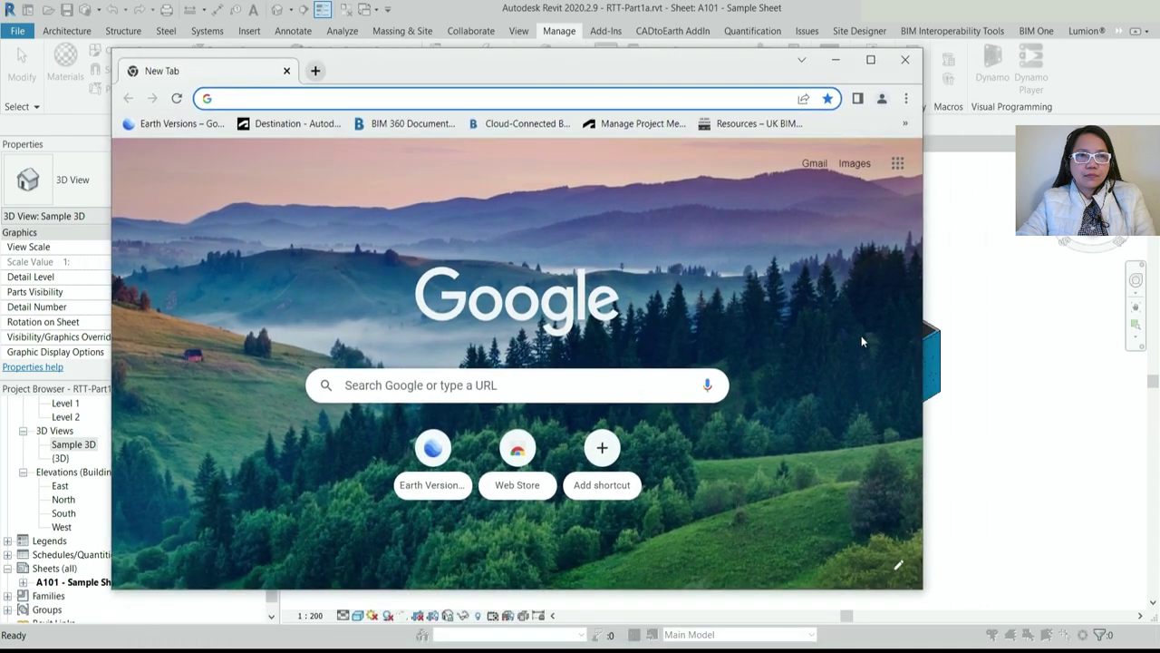
Search Google for 'nice buildings near me' and show the image results
type("nice buil")
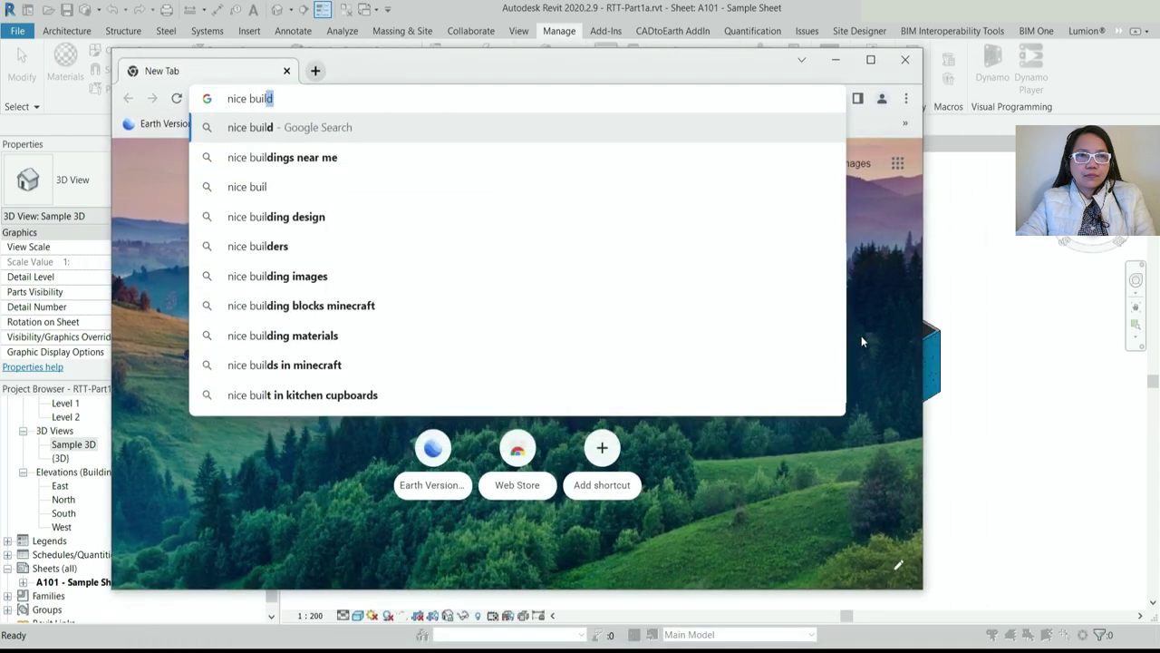
type("ding")
key("Return")
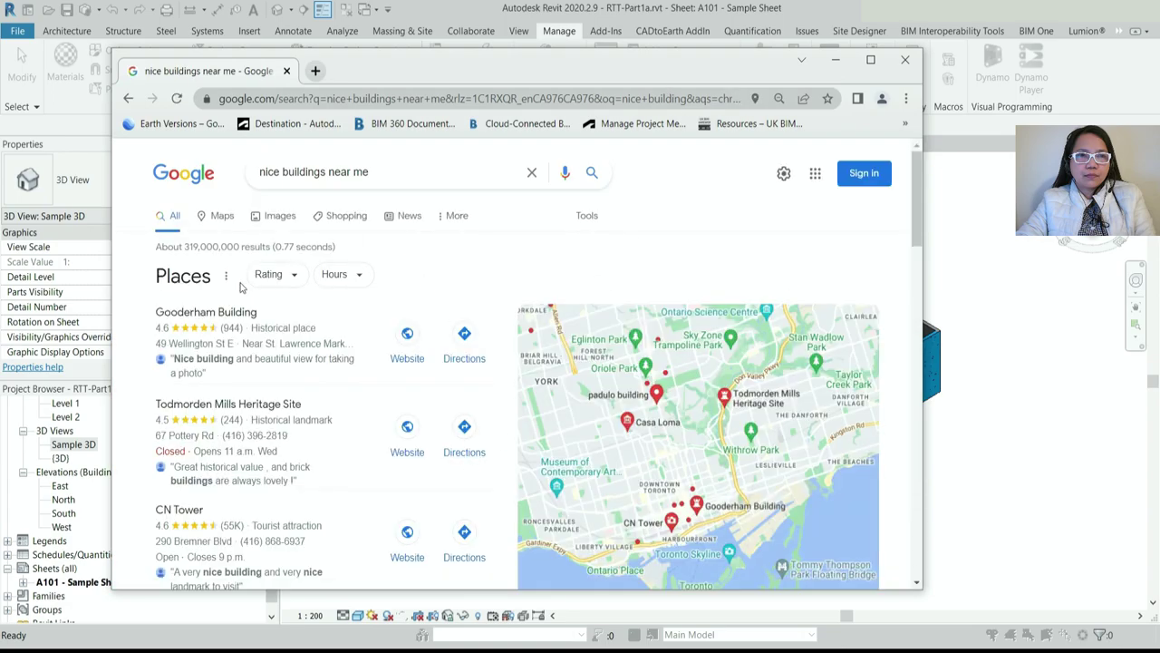
left_click(268, 216)
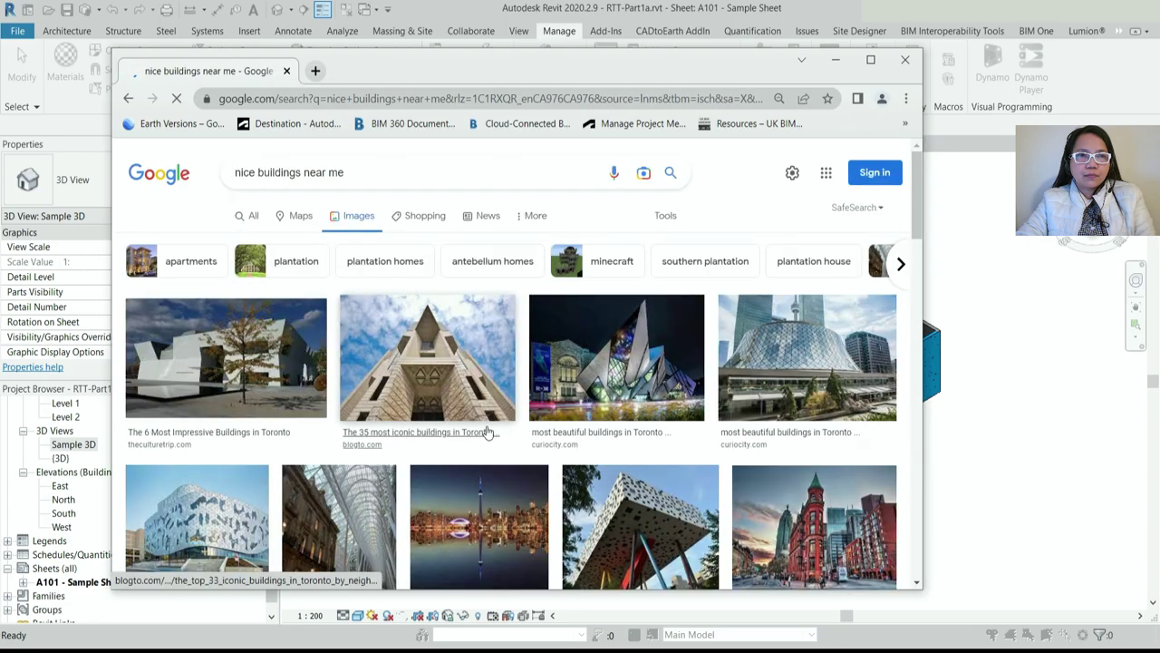
Open a large preview of the '50 Best Buildings In London' photo
scroll(564, 451, "down", 5)
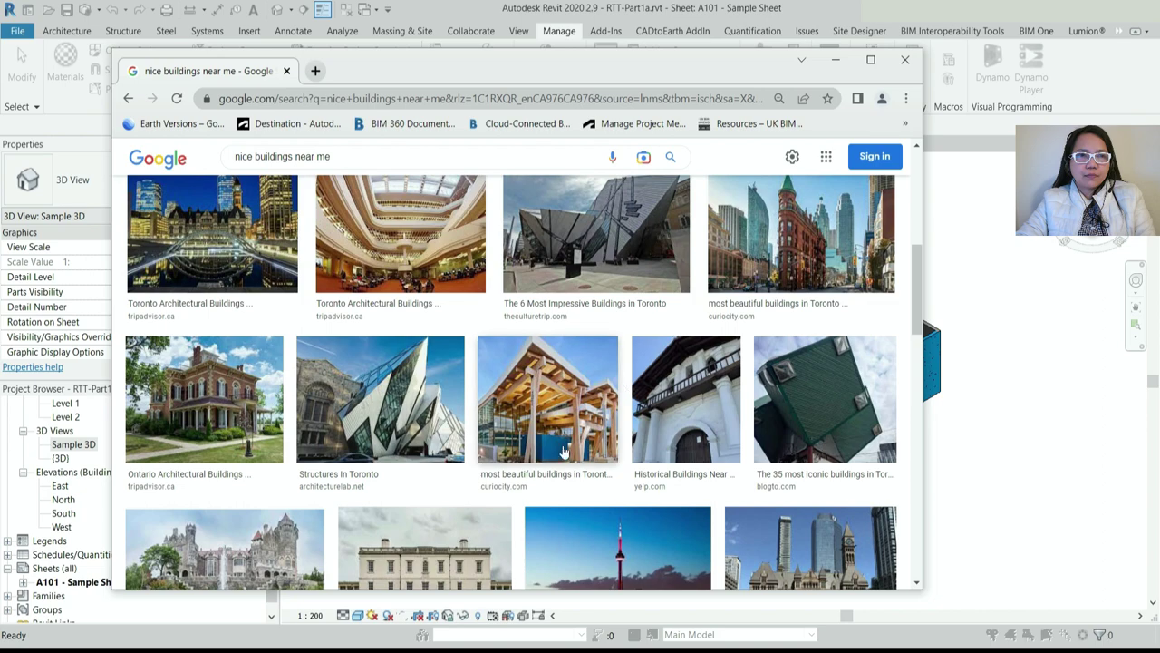
scroll(571, 451, "down", 3)
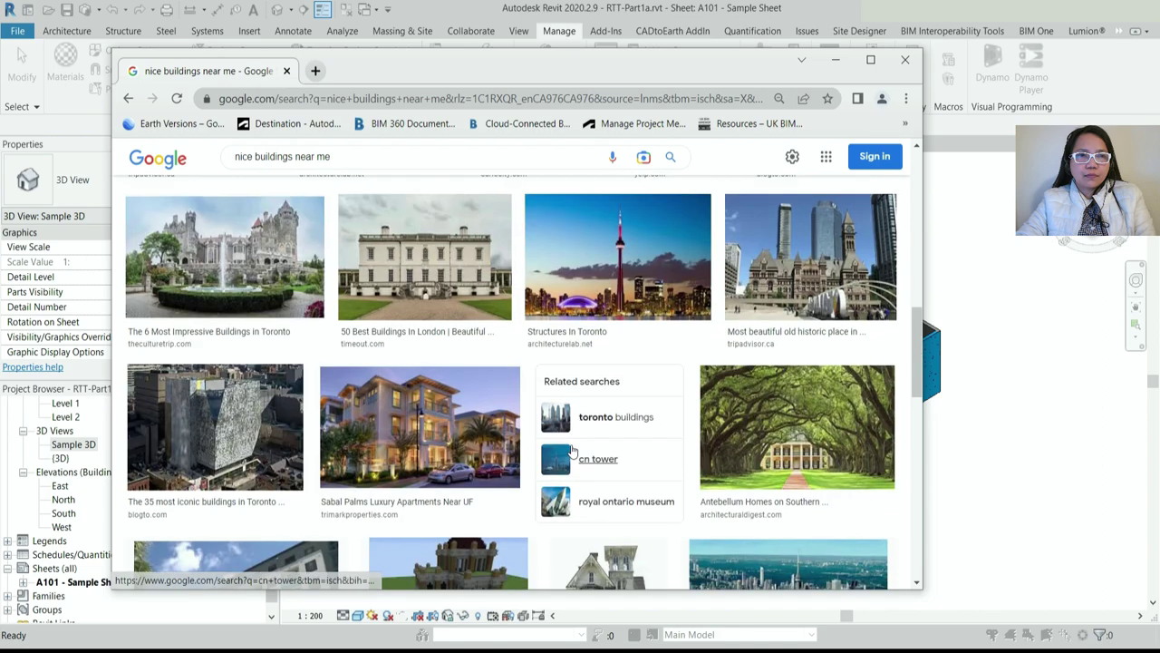
left_click(442, 267)
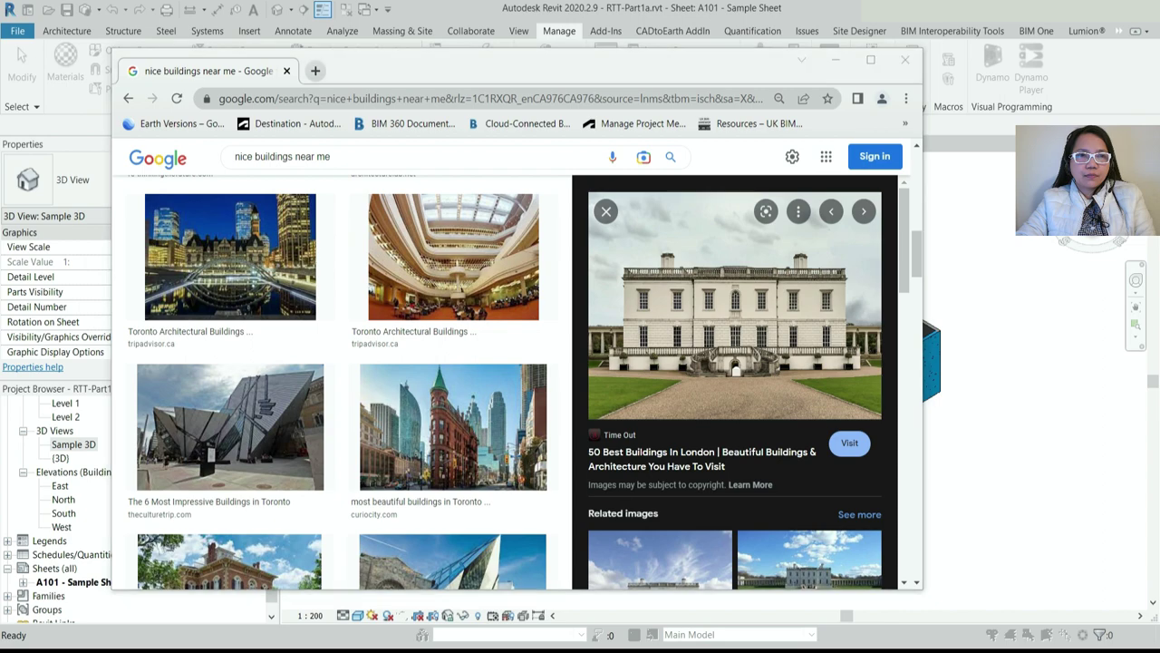
left_click(73, 634)
Launch Snip & Sketch and snip the building facade from the preview image
type("sn")
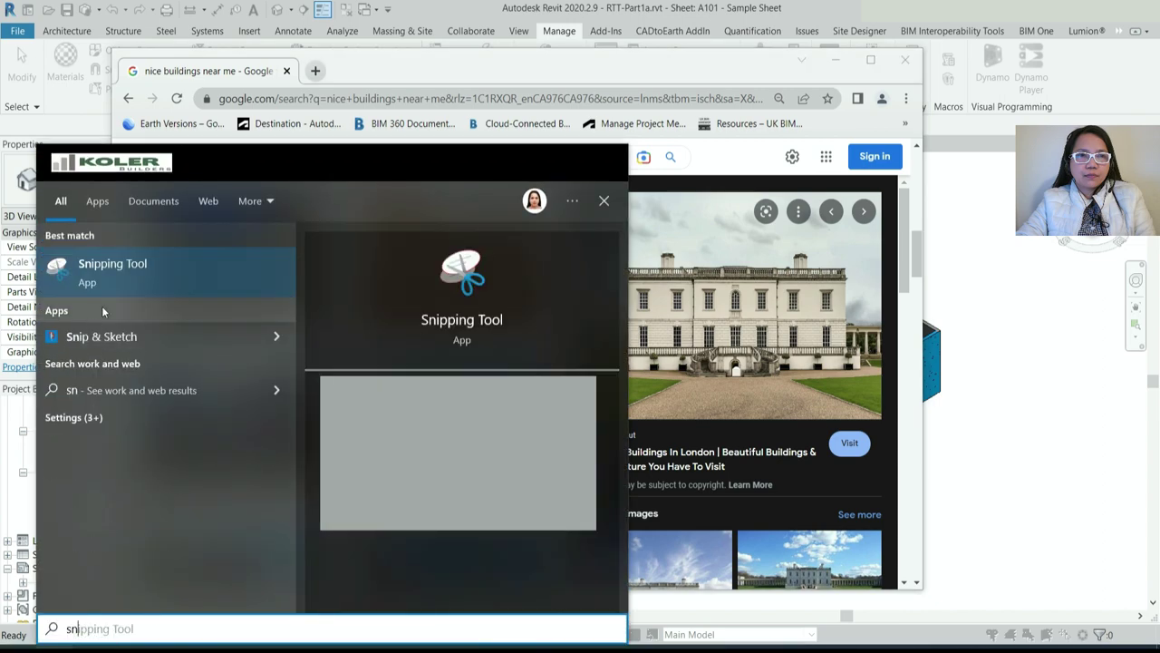
left_click(104, 272)
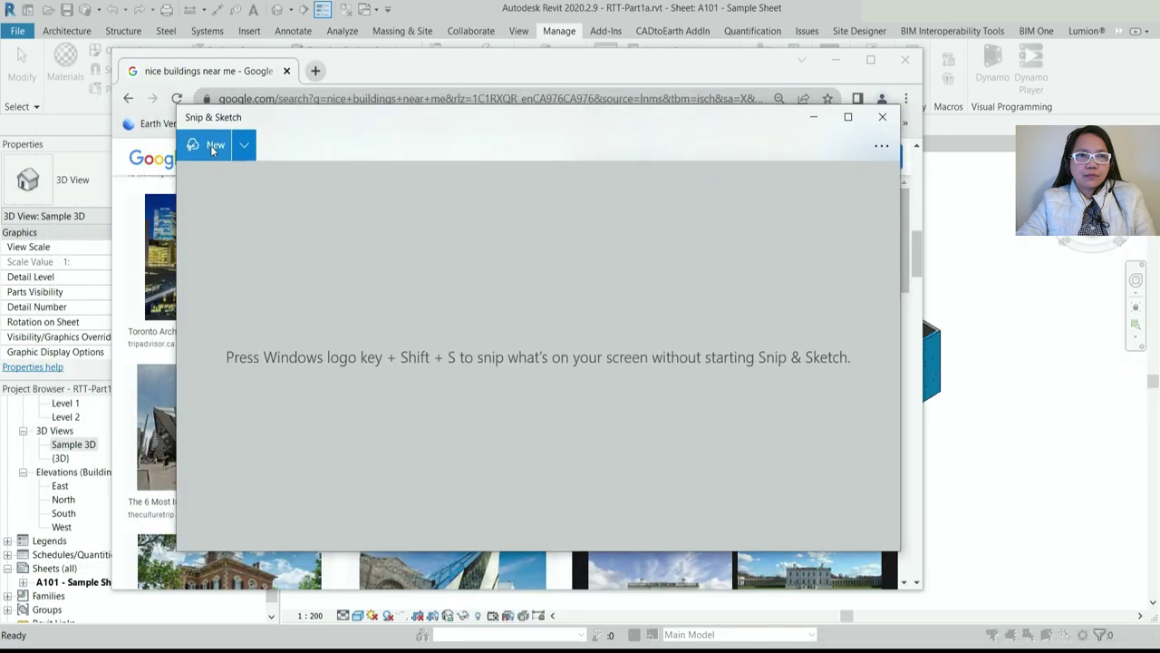
left_click(214, 148)
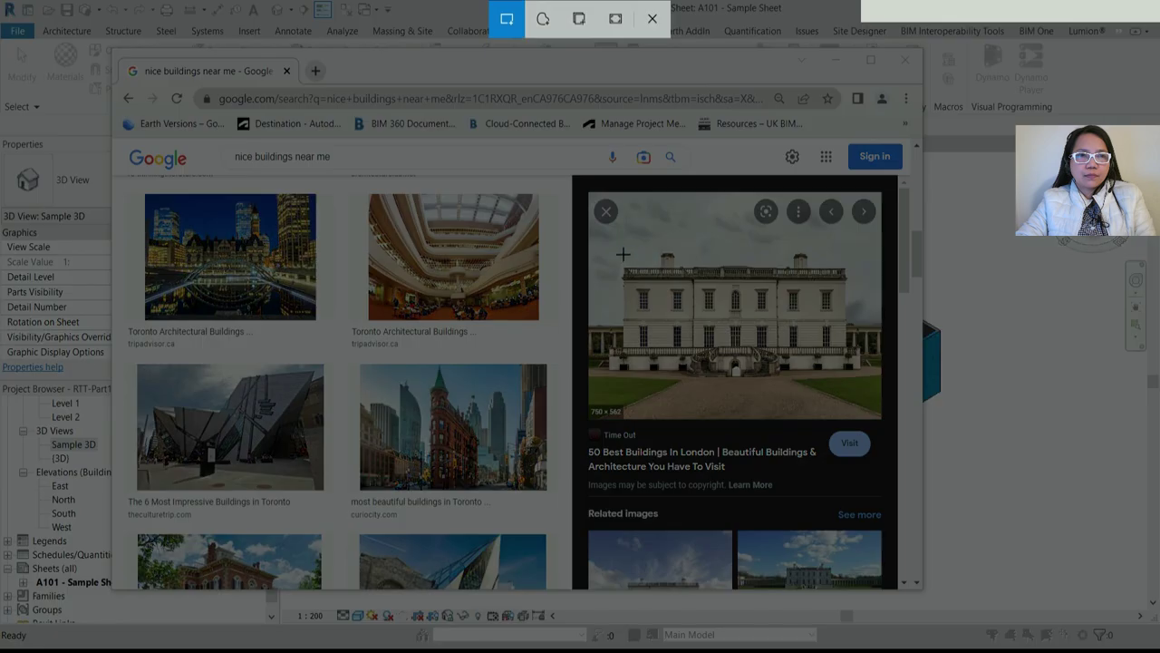
mouse_move(623, 265)
left_mouse_down()
mouse_move(661, 312)
mouse_move(787, 366)
mouse_move(842, 371)
left_mouse_up()
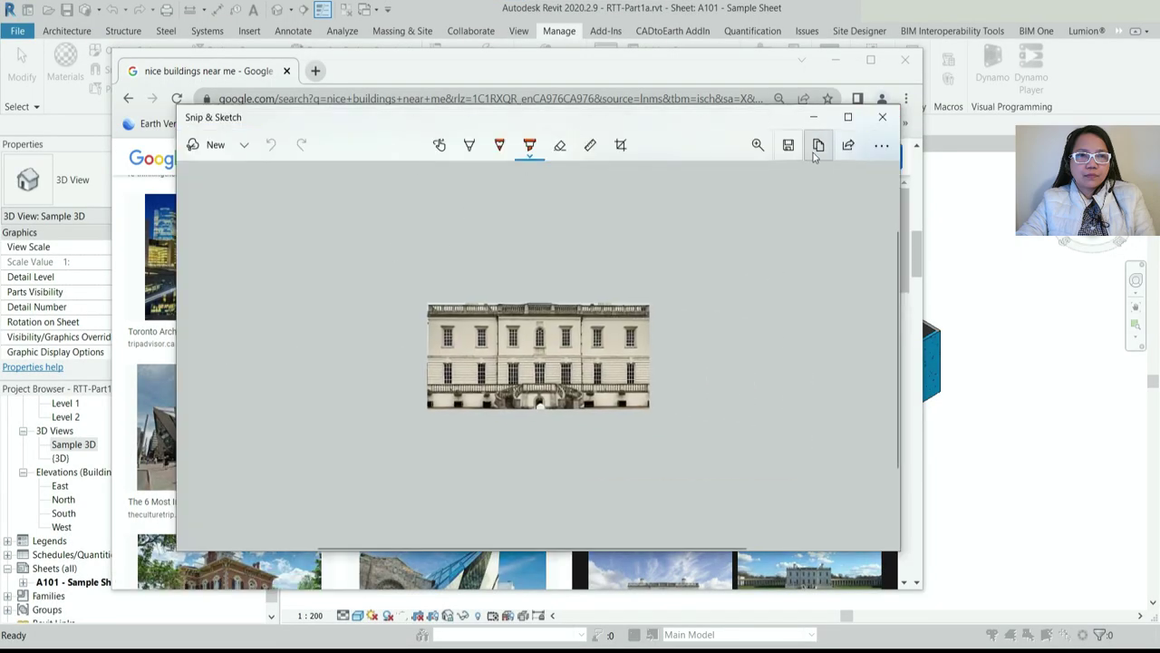
Save the snip as 'view 1' in the Desktop's sample folder
left_click(789, 145)
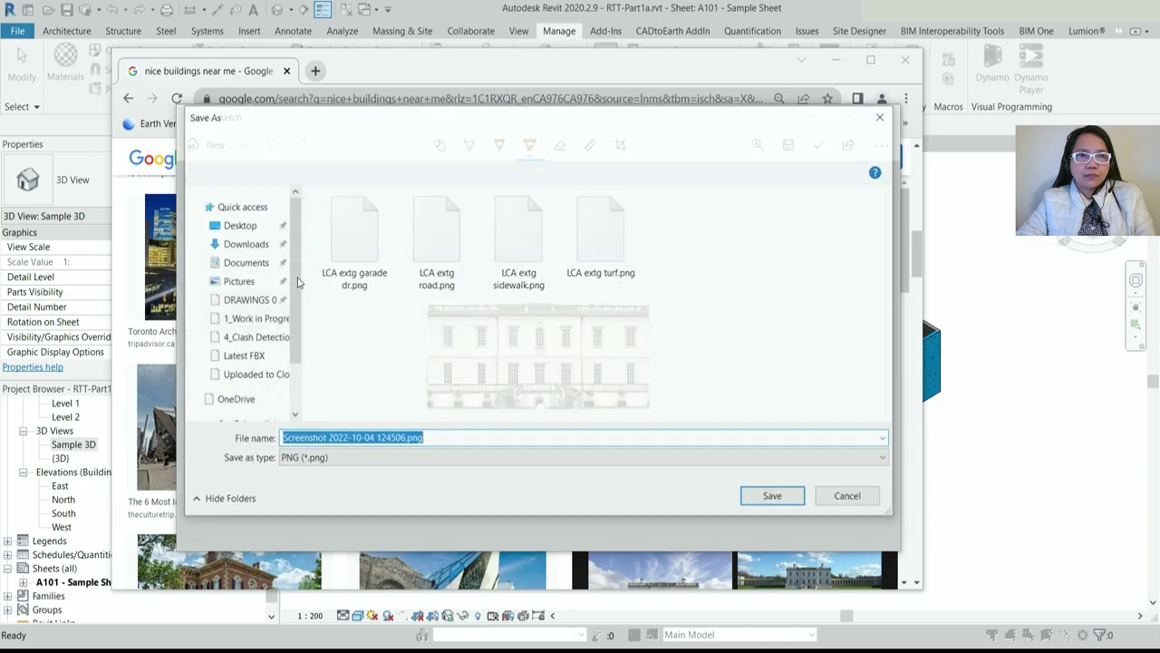
left_click(238, 236)
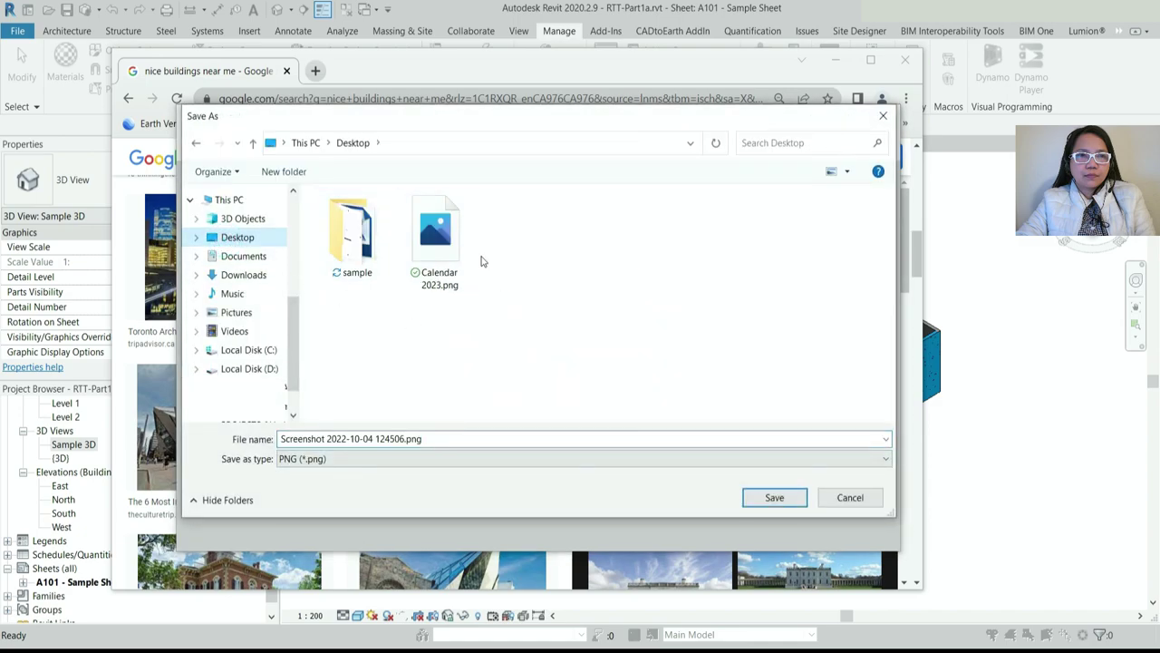
double_click(360, 234)
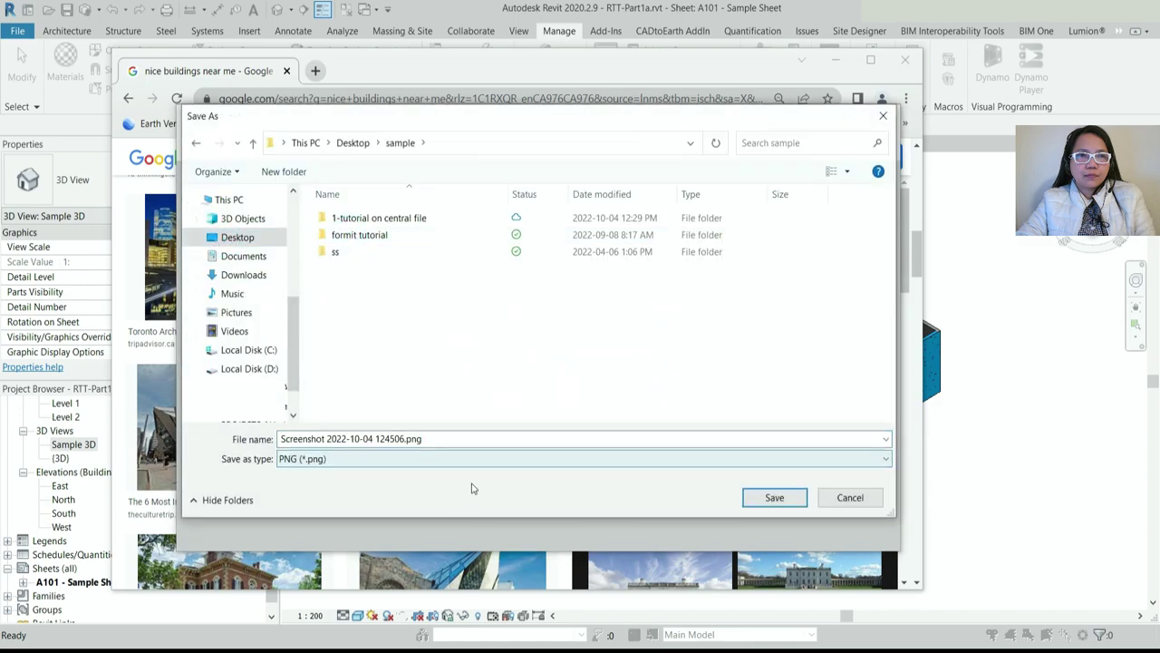
left_click(493, 441)
type("view 1")
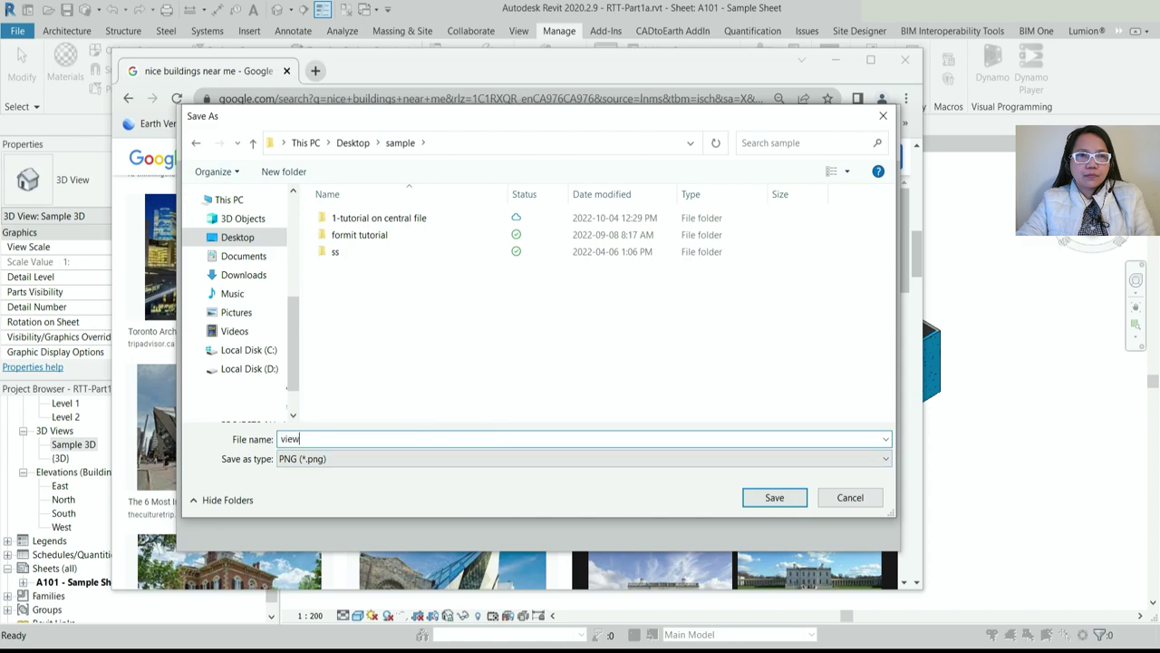
left_click(775, 498)
left_click(880, 115)
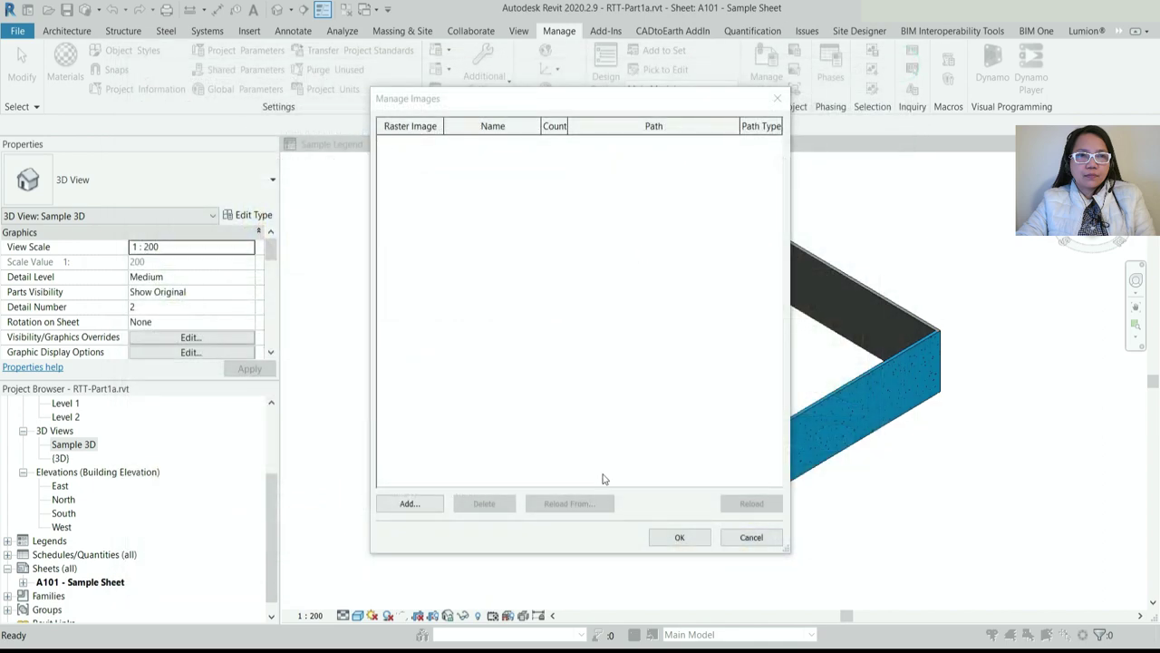
Add the view 1.png image to the project through Manage Images
left_click(391, 505)
left_click(471, 297)
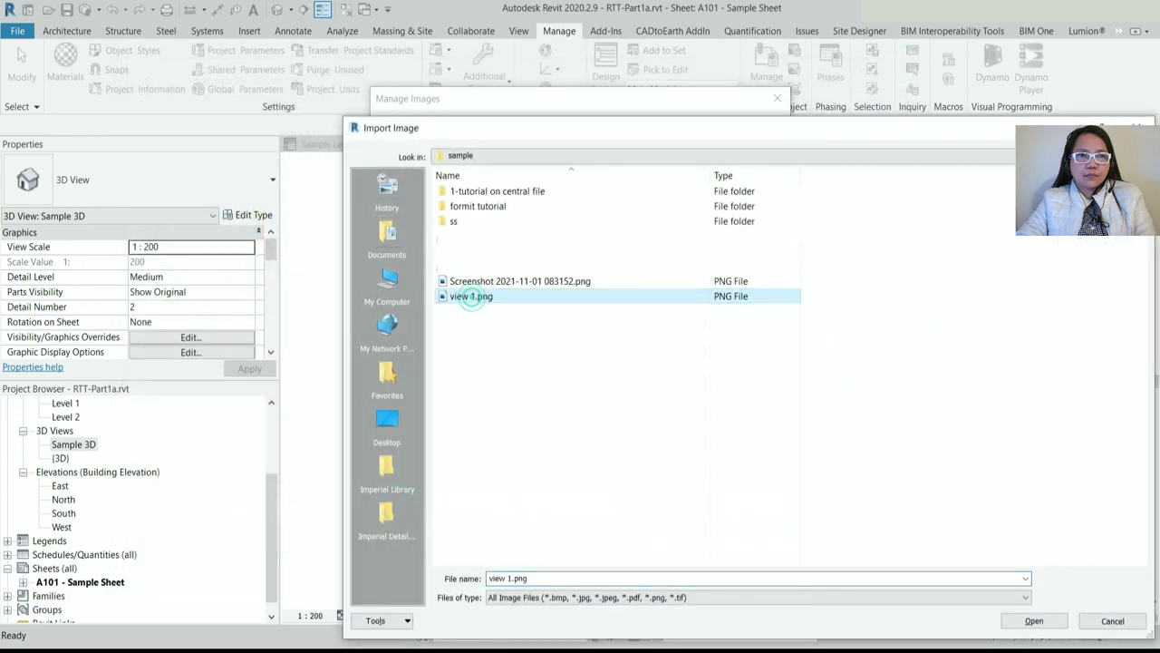
left_click(1034, 621)
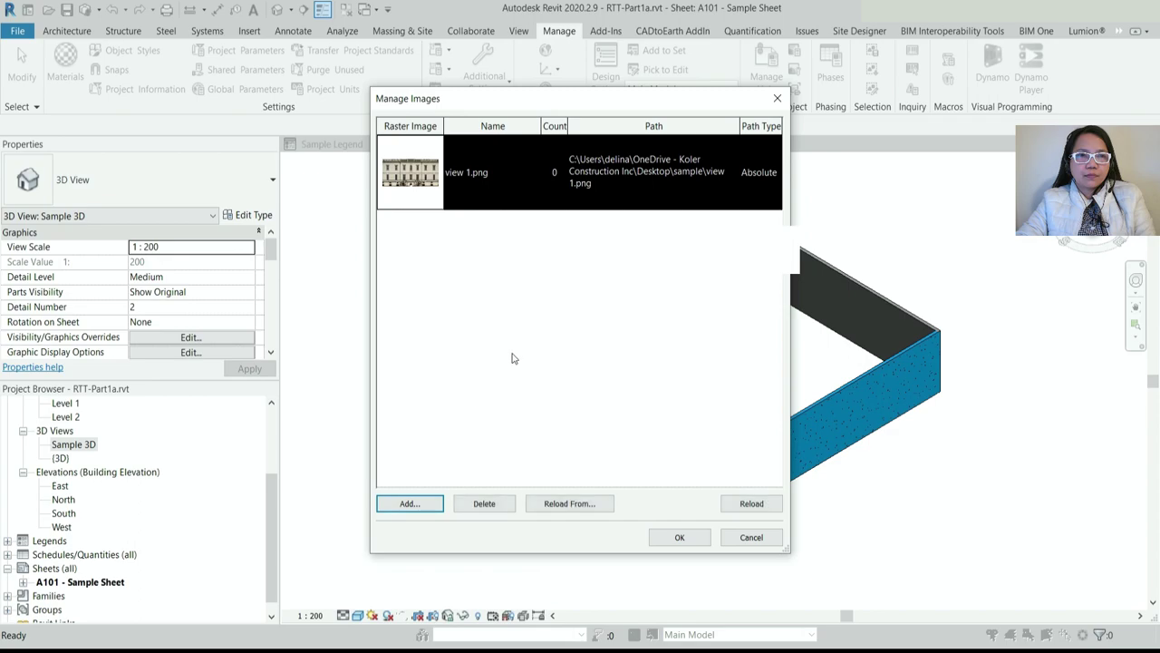
left_click(679, 536)
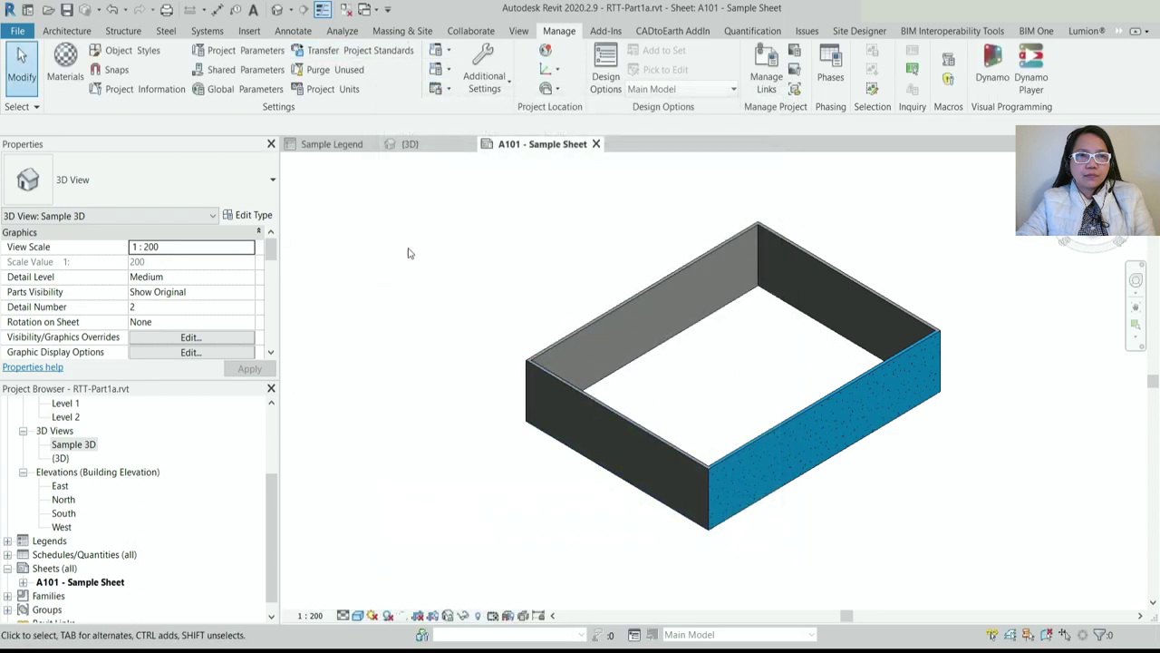
Create a 'Sample Decal' decal type with view 1.png as its source
left_click(792, 68)
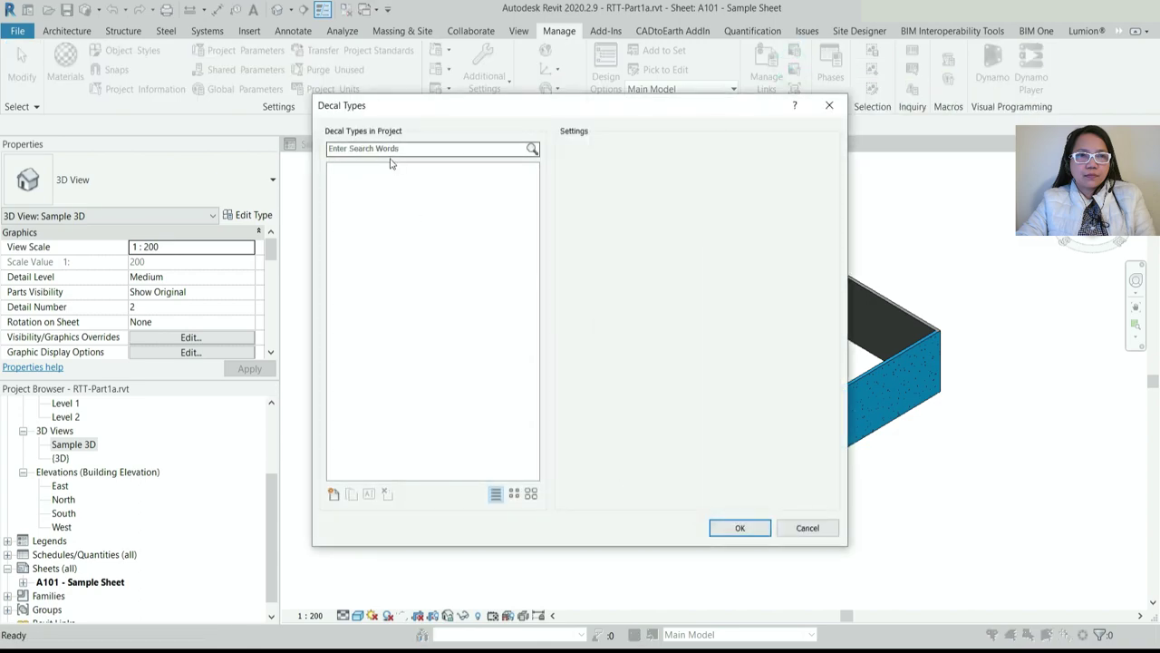
left_click(333, 494)
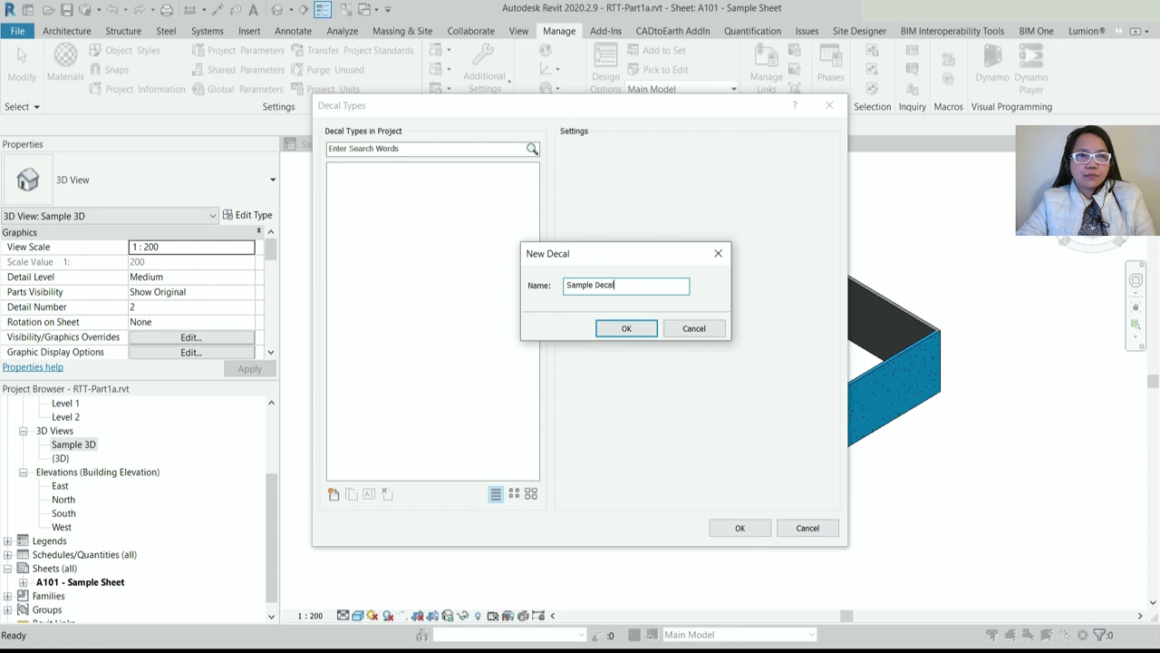
type("Sample Decal")
left_click(627, 328)
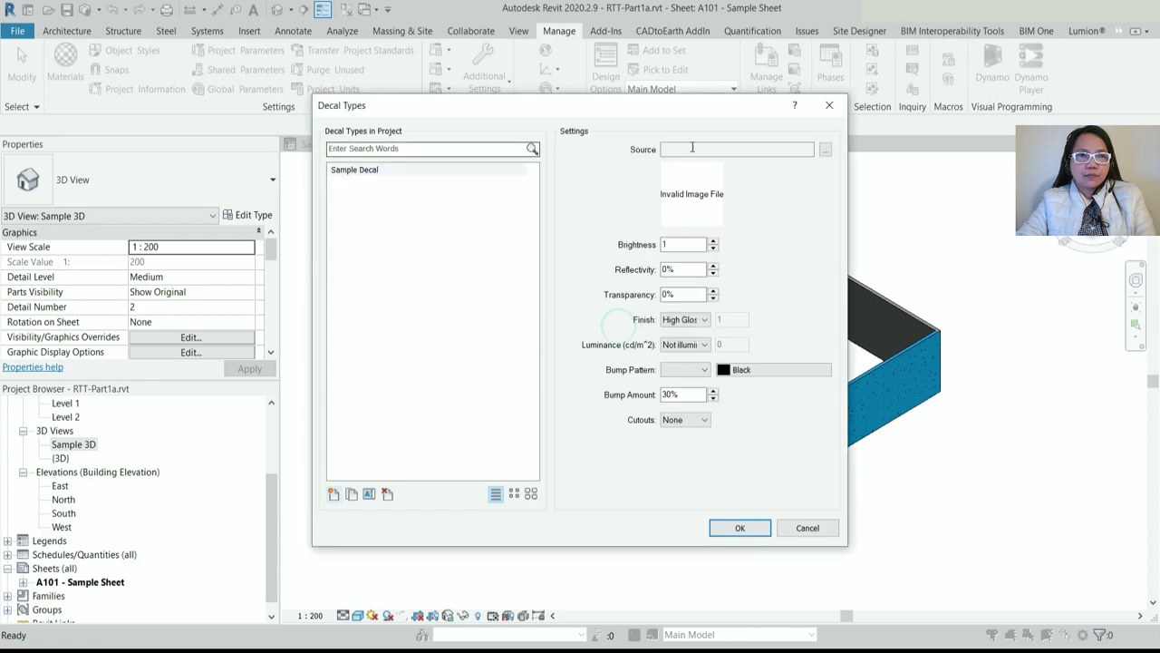
left_click(824, 151)
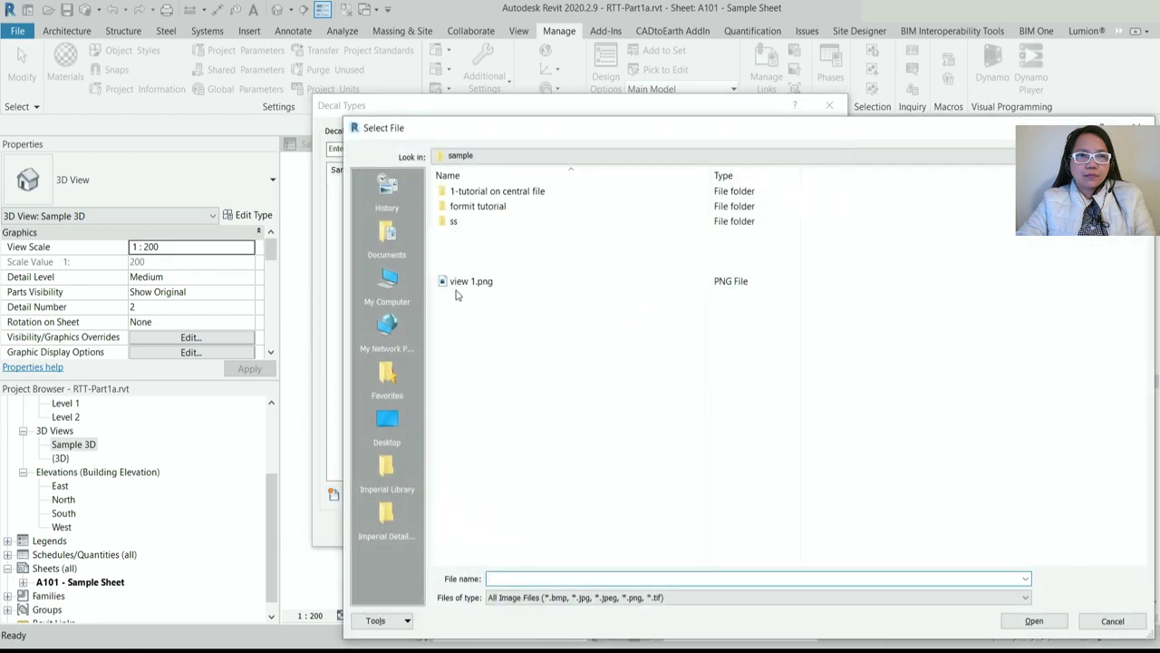
left_click(459, 289)
left_click(1036, 623)
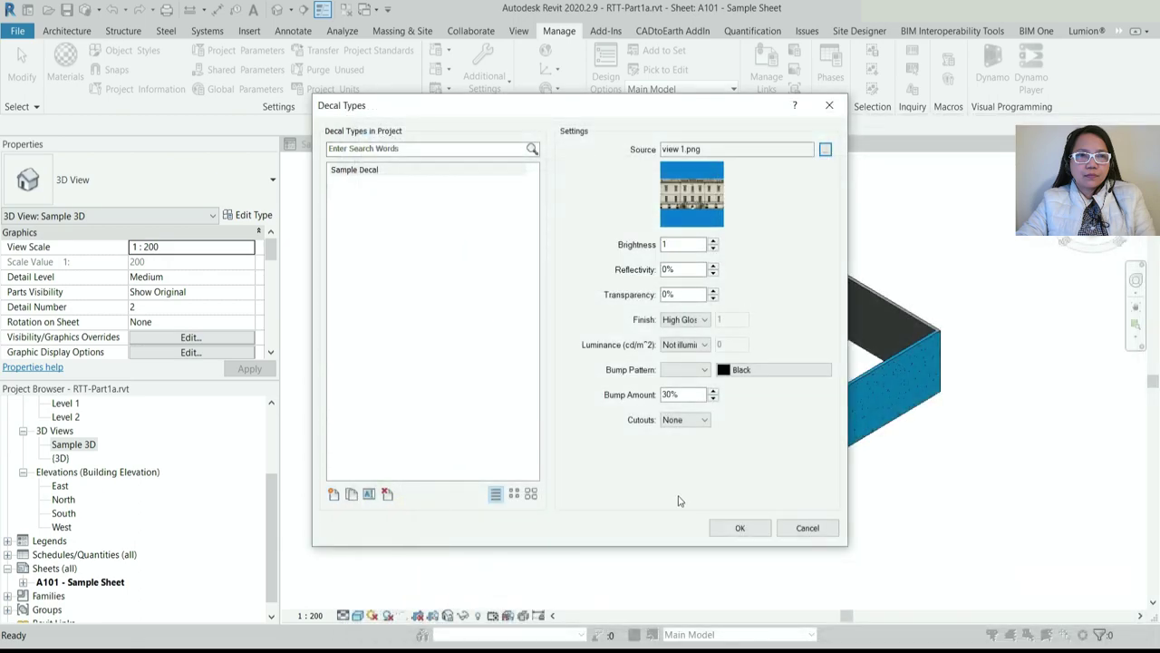
left_click(729, 527)
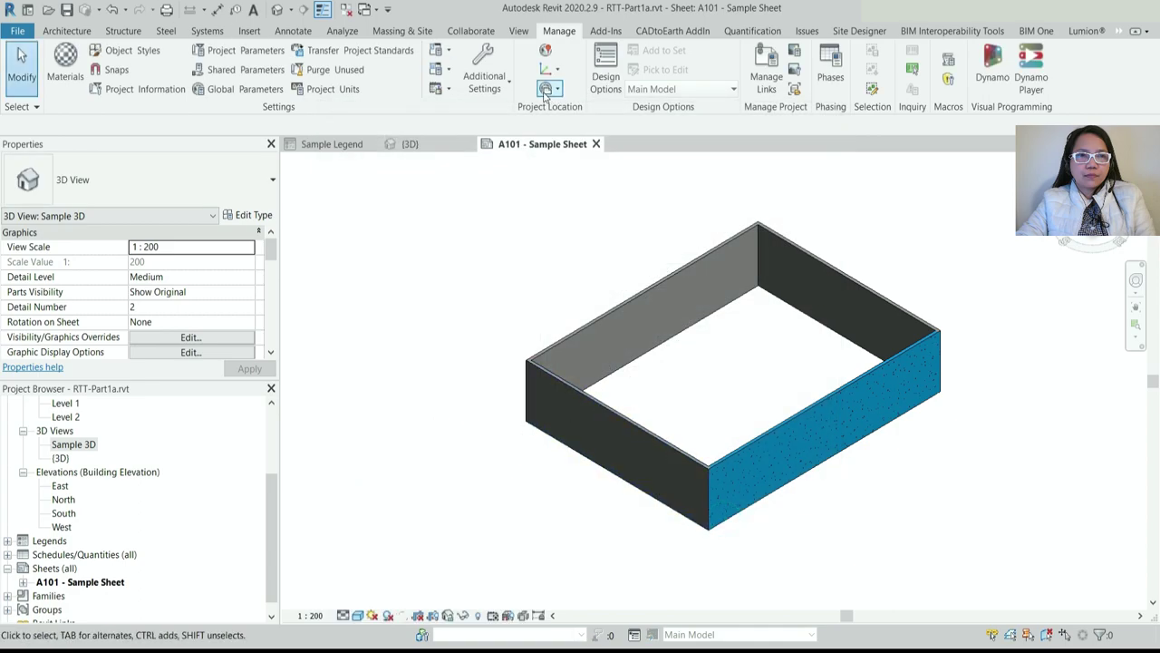
Start Place Decal from the Insert tab with the Sample Decal type
left_click(517, 31)
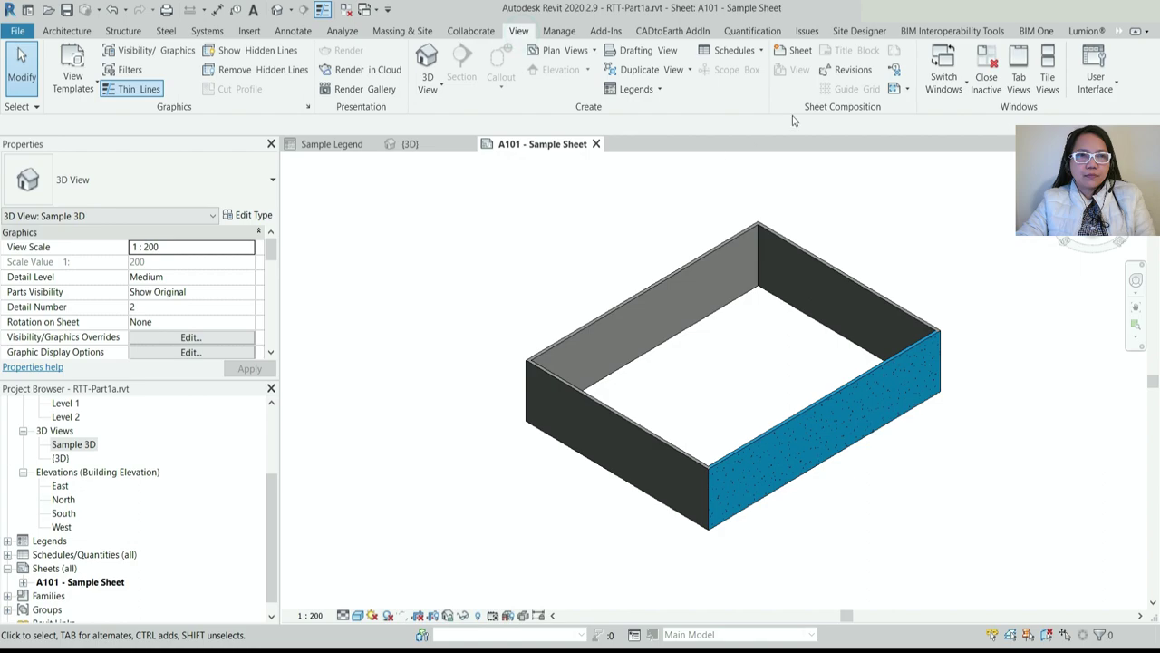
left_click(1129, 48)
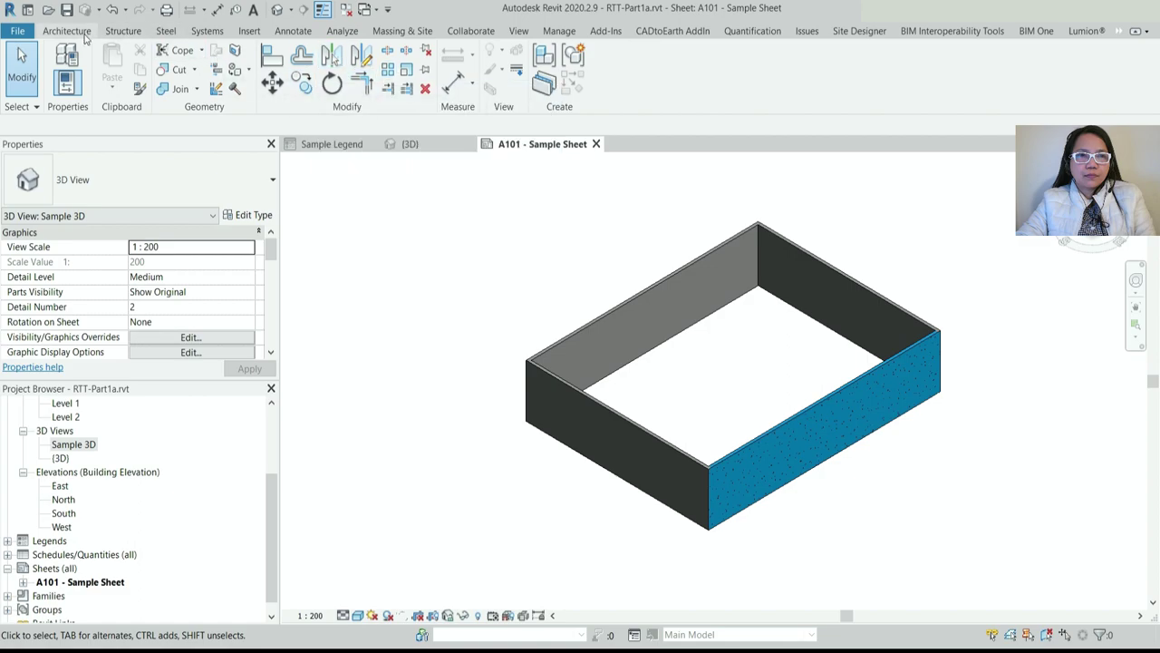
left_click(72, 30)
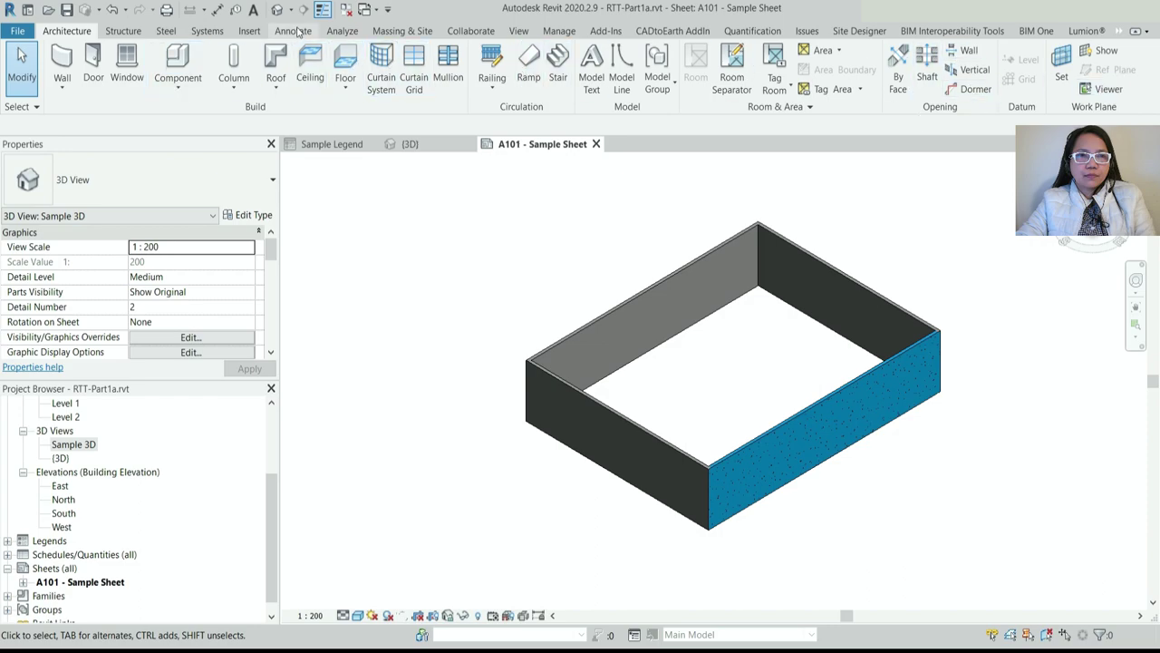
left_click(250, 32)
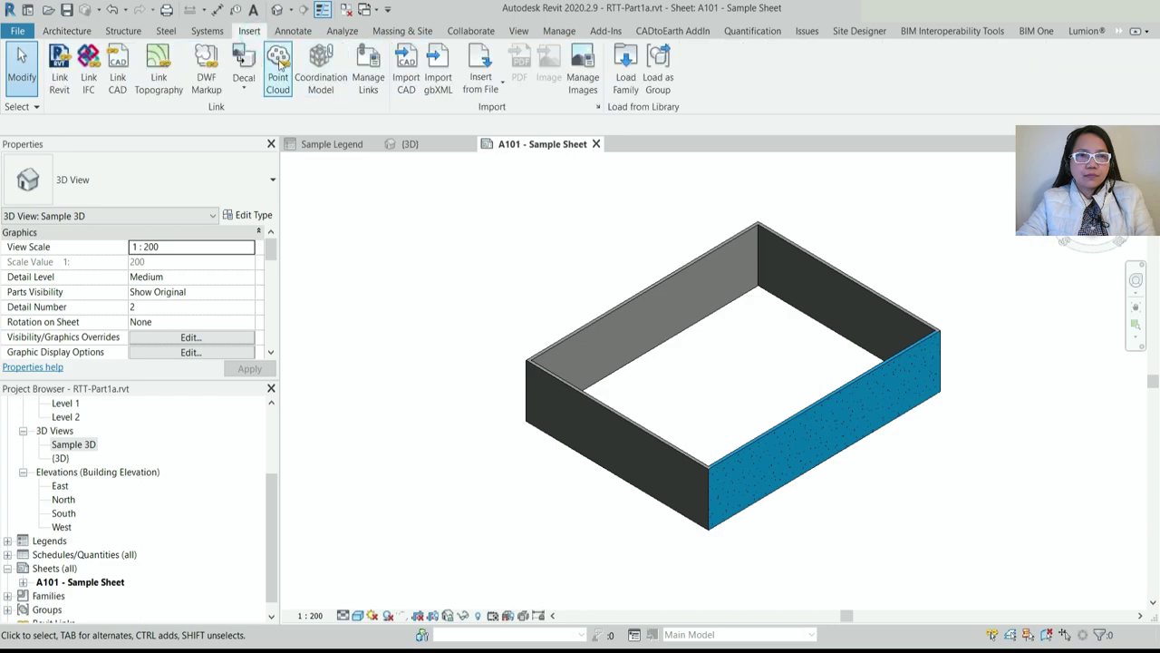
left_click(242, 73)
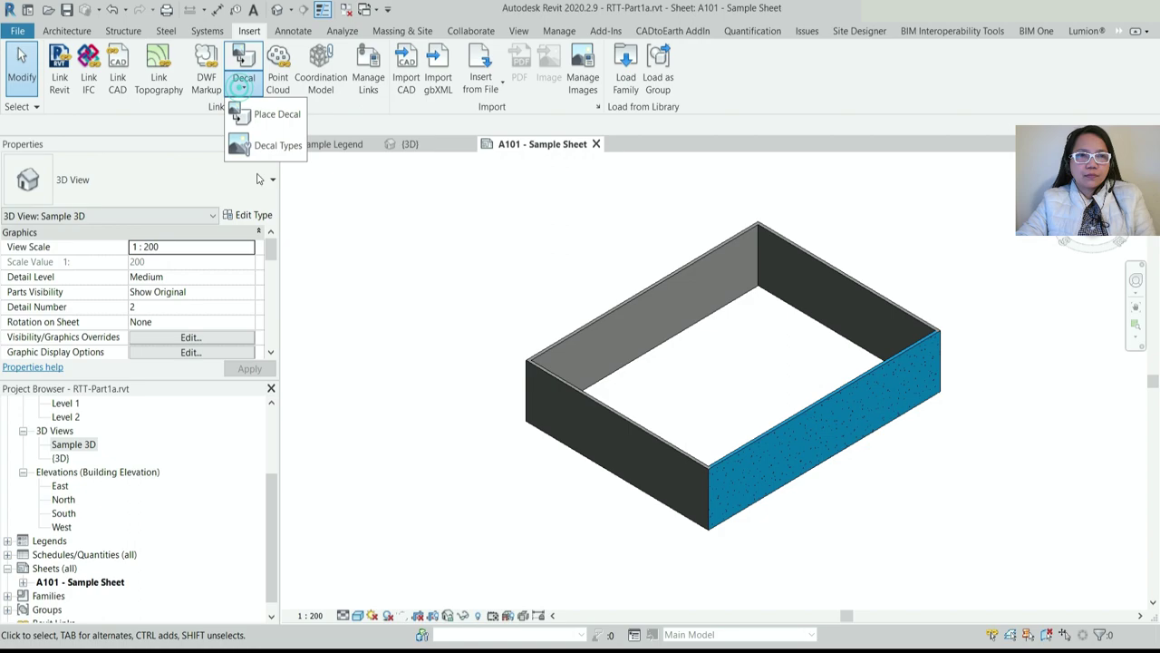
left_click(285, 117)
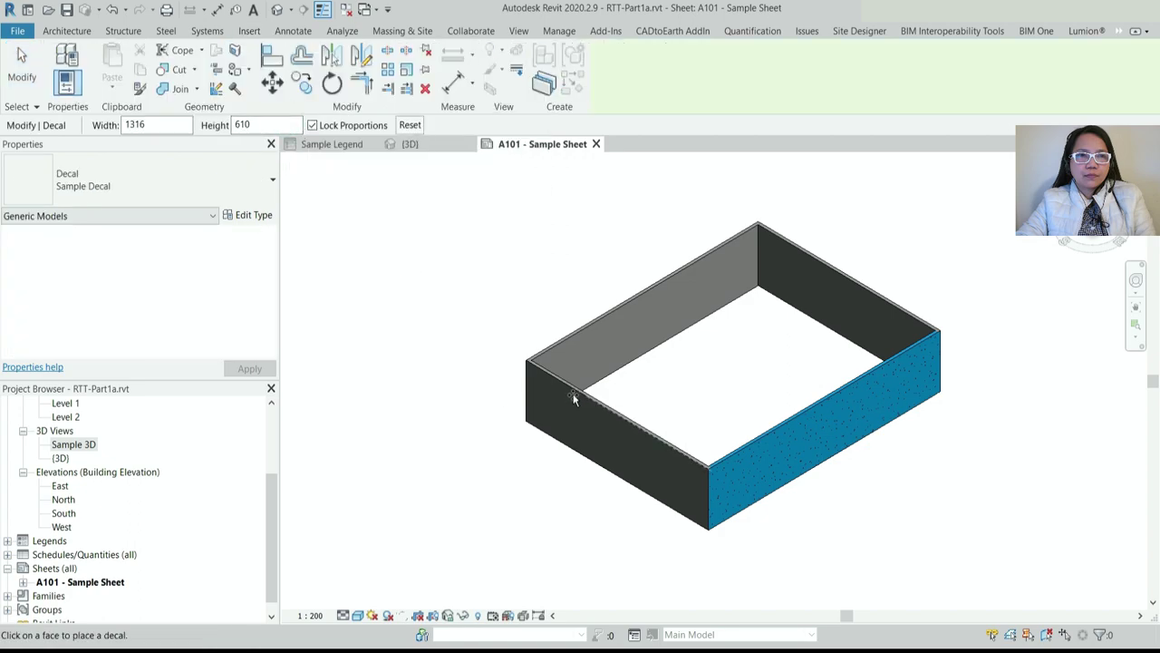
Place the Sample Decal on the wall face and set the visual style to Realistic
scroll(564, 400, "up", 3)
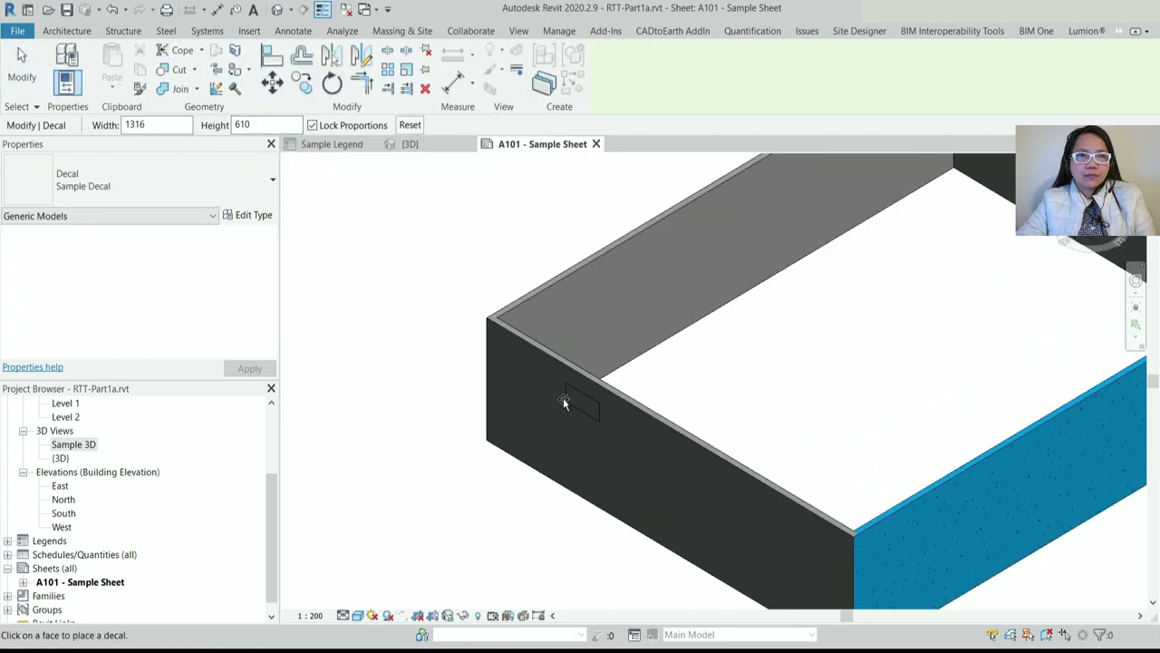
scroll(526, 390, "up", 2)
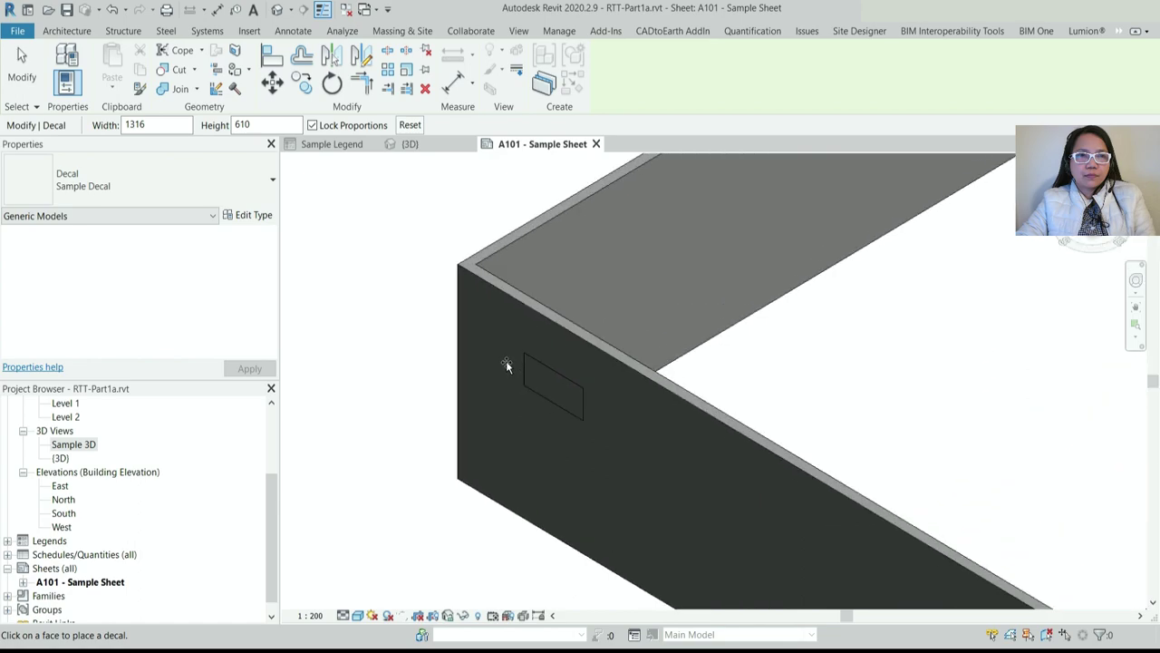
left_click(505, 362)
key("Escape")
key("Escape")
left_click(344, 615)
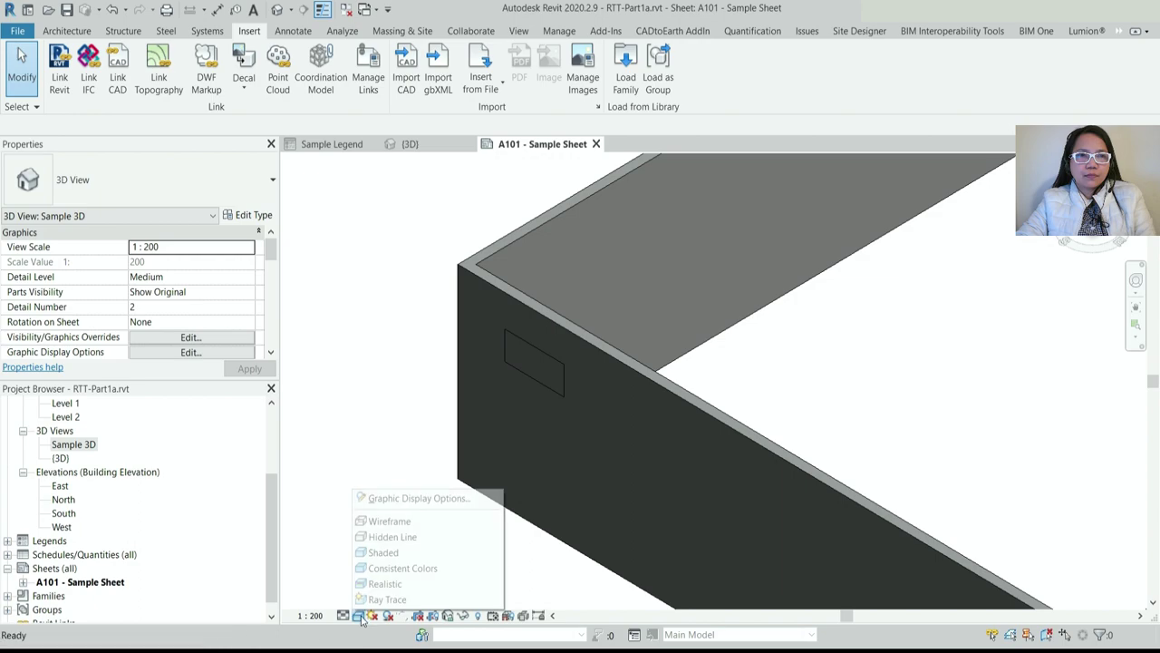
left_click(390, 583)
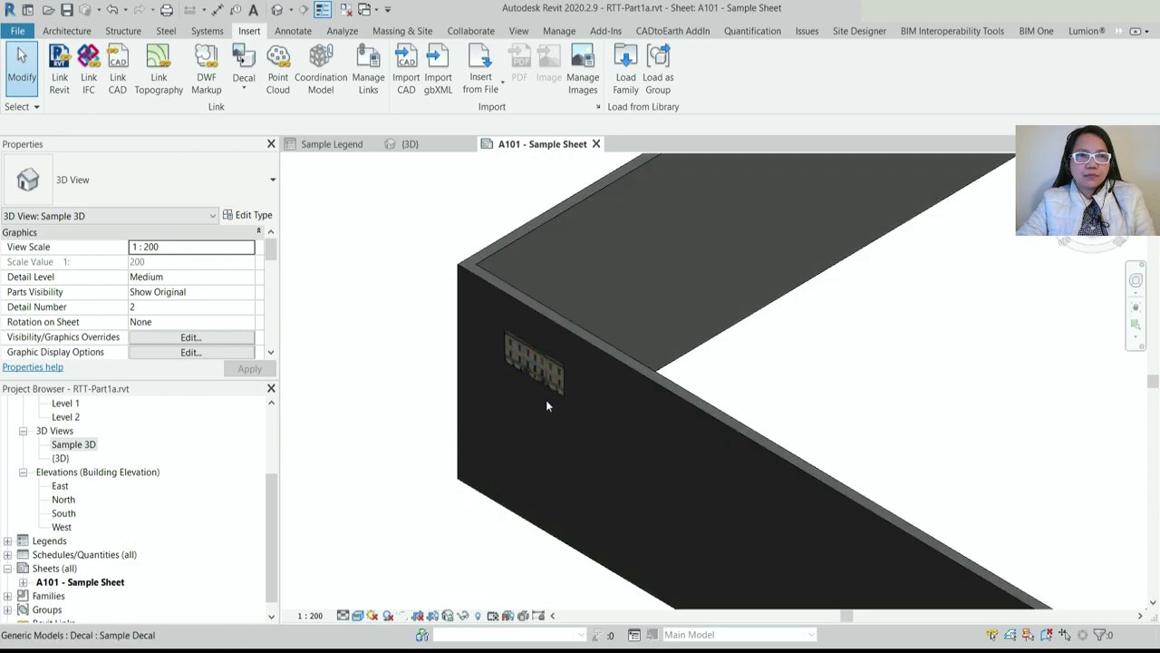
Enlarge the decal to 8542 wide, facing the wall straight on
scroll(547, 406, "up", 2)
left_click(535, 299)
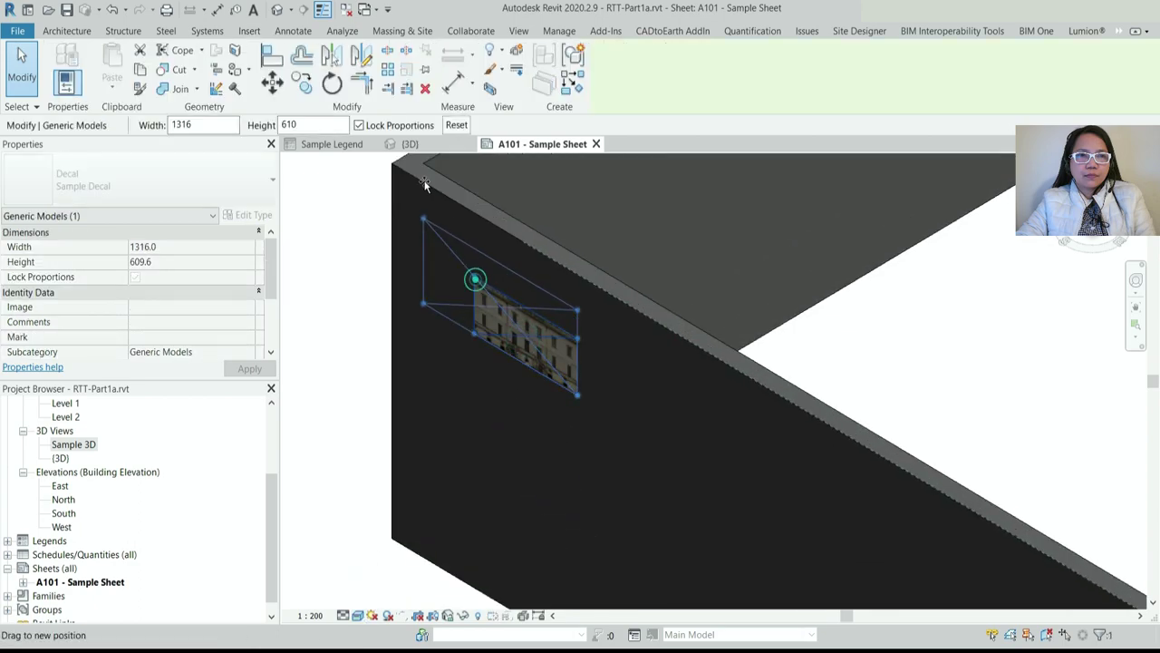
mouse_move(425, 184)
left_mouse_down()
mouse_move(403, 178)
mouse_move(414, 203)
left_mouse_up()
scroll(414, 203, "down", 2)
left_click(1092, 201)
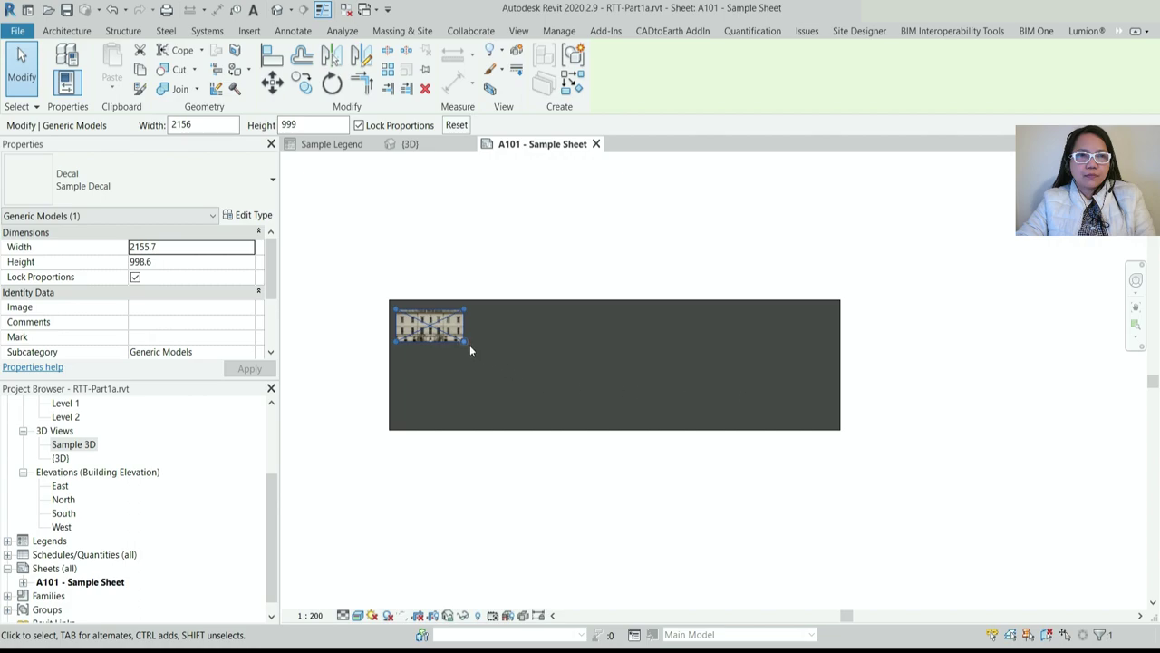
left_click_drag(469, 345, 727, 334)
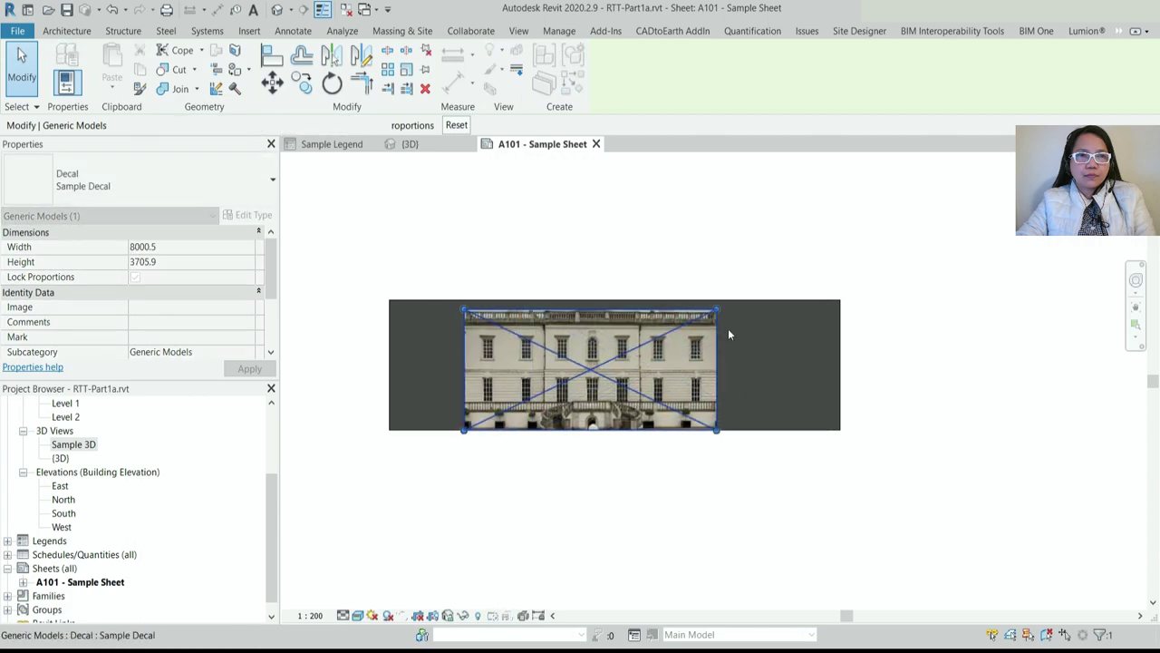
scroll(728, 335, "up", 2)
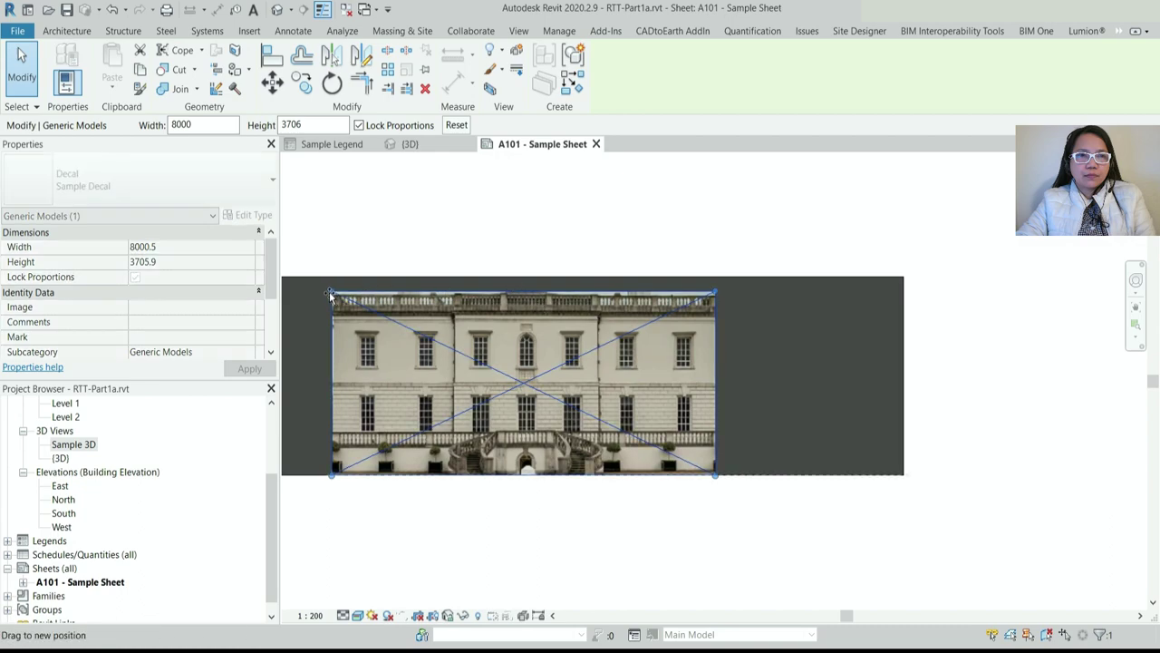
left_click_drag(331, 296, 308, 279)
Move the decal flush with the wall's left edge
scroll(853, 359, "down", 1)
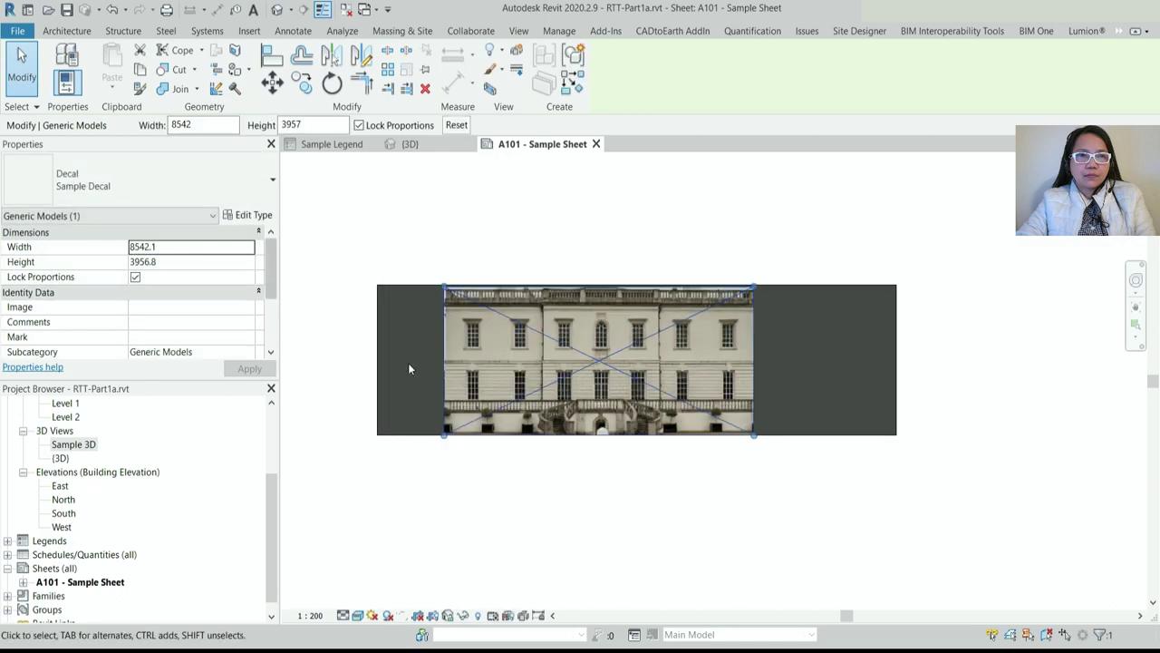
left_click_drag(447, 328, 382, 336)
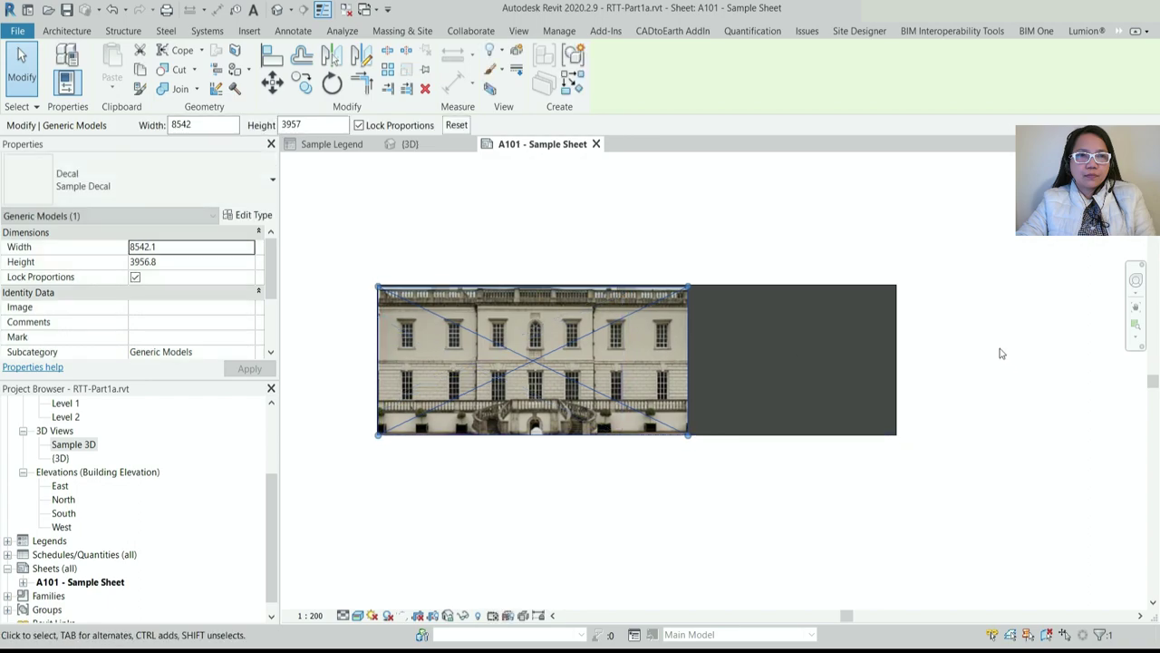
left_click(888, 360)
left_click(895, 349)
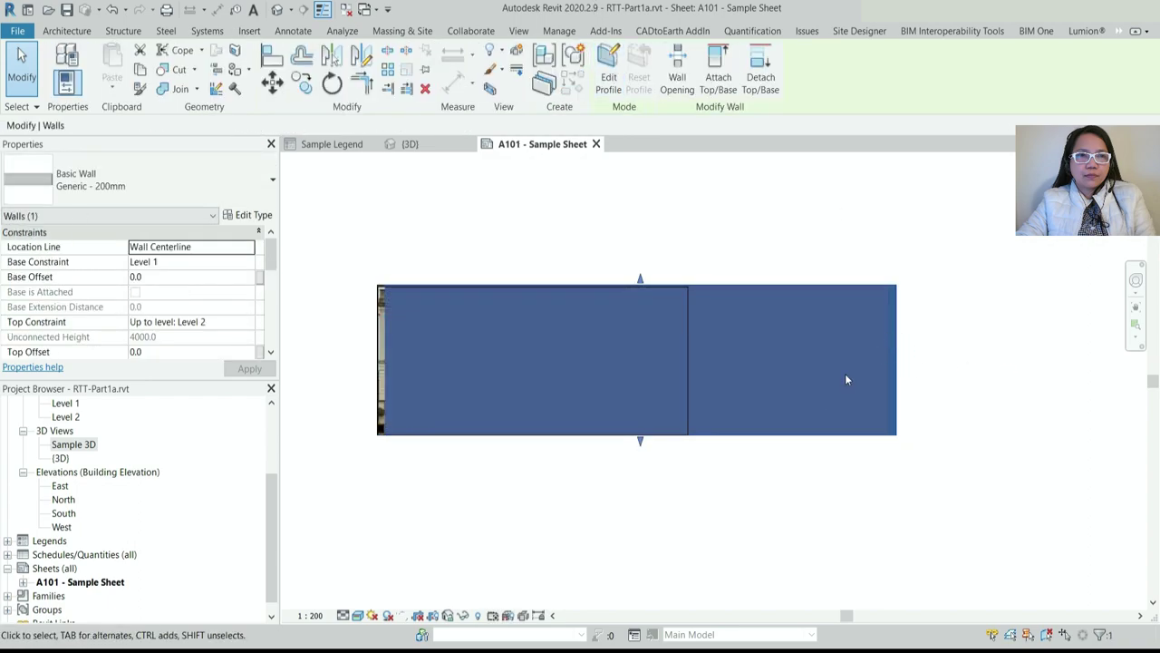
Select the wall, then start and cancel a room separation line at its corner
key("Escape")
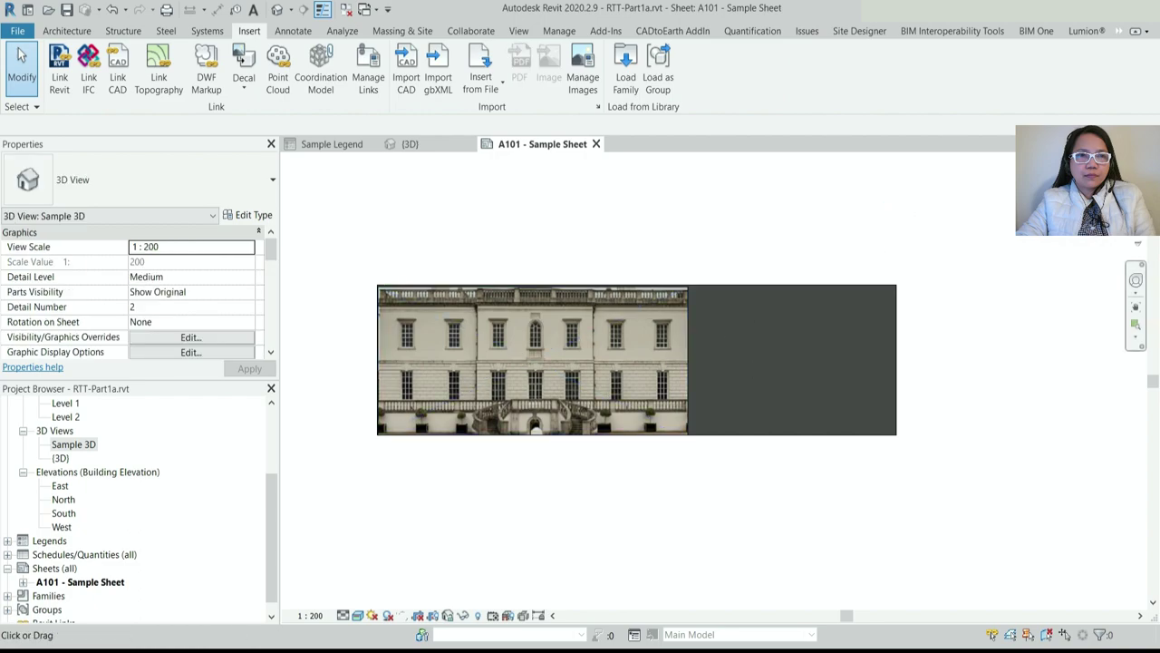
scroll(893, 378, "up", 3)
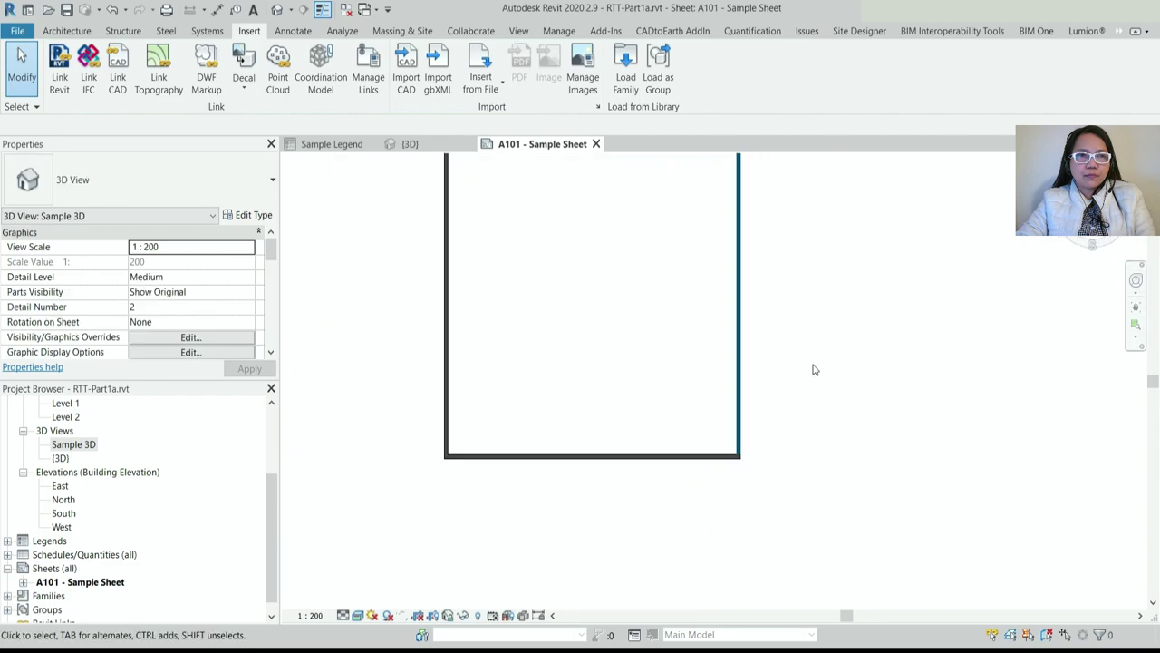
left_click(689, 462)
scroll(787, 446, "up", 2)
key("r")
key("s")
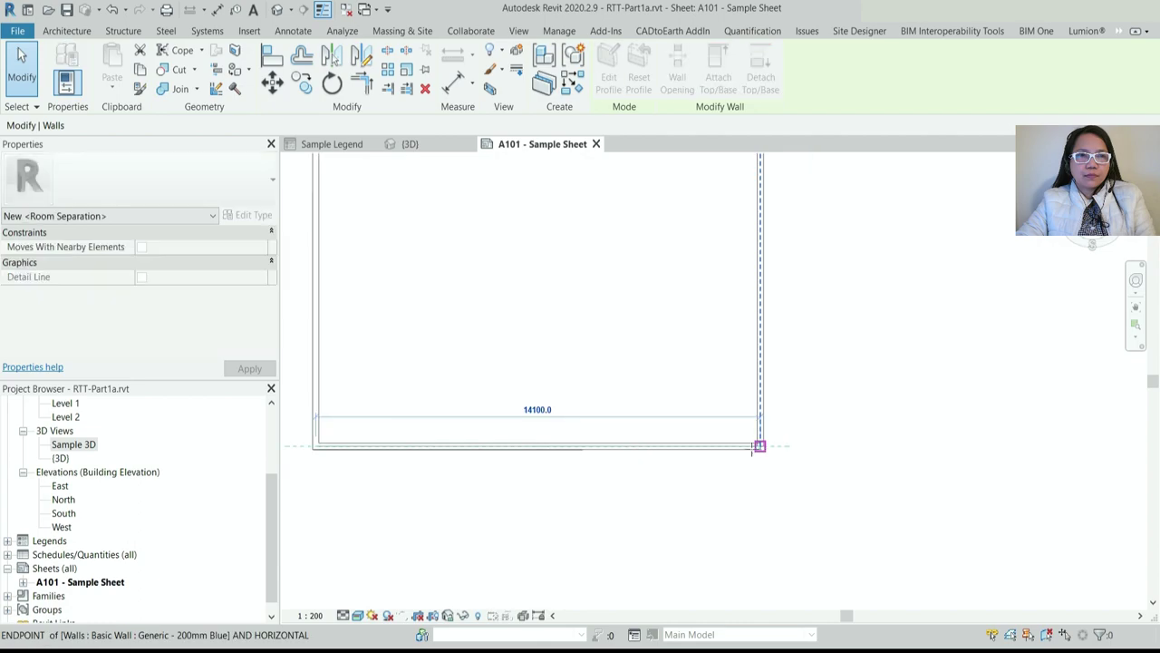
left_click(759, 446)
key("Escape")
key("Escape")
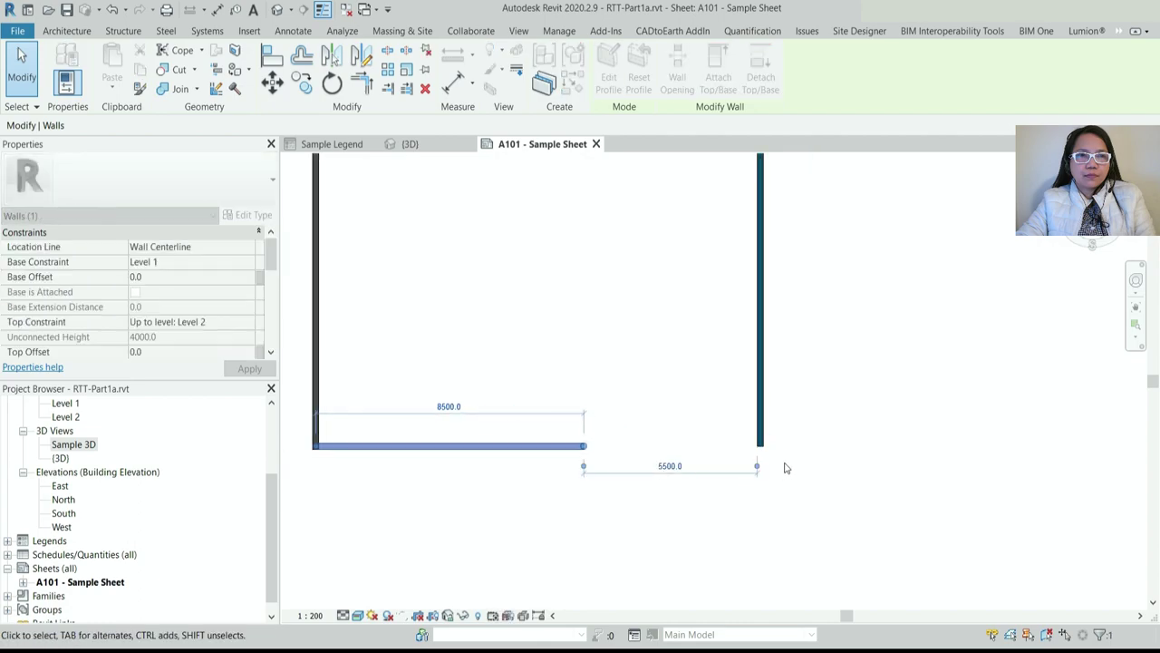
key("Escape")
scroll(671, 475, "down", 2)
Move the blue side wall from its end to a new position
left_click(727, 388)
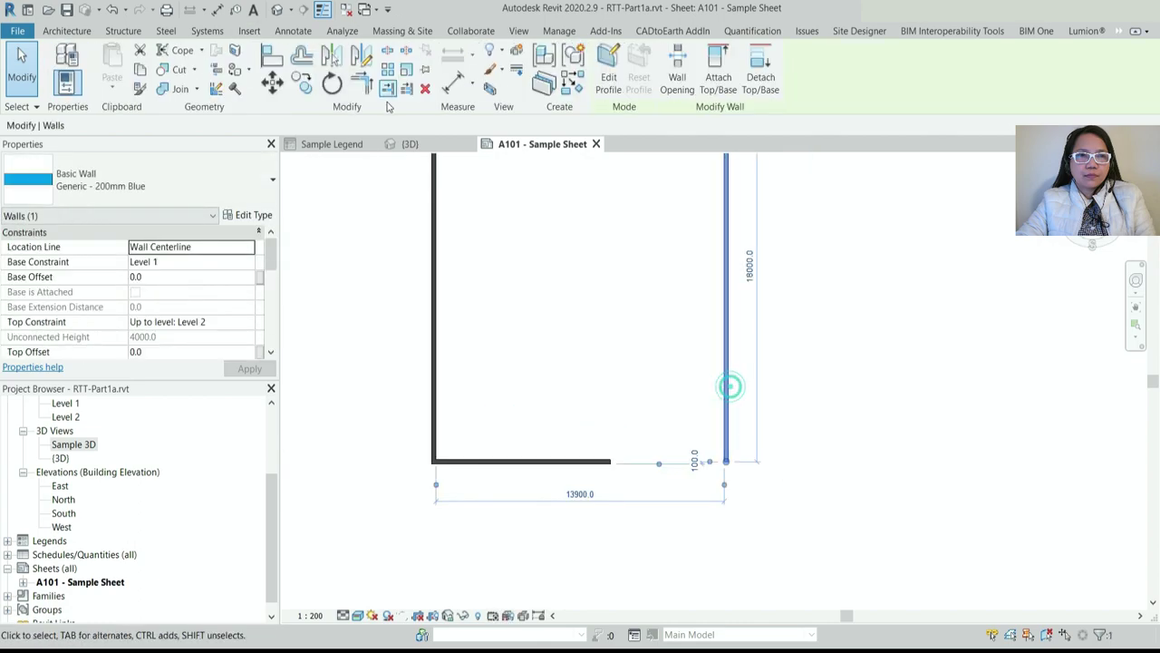
left_click(273, 82)
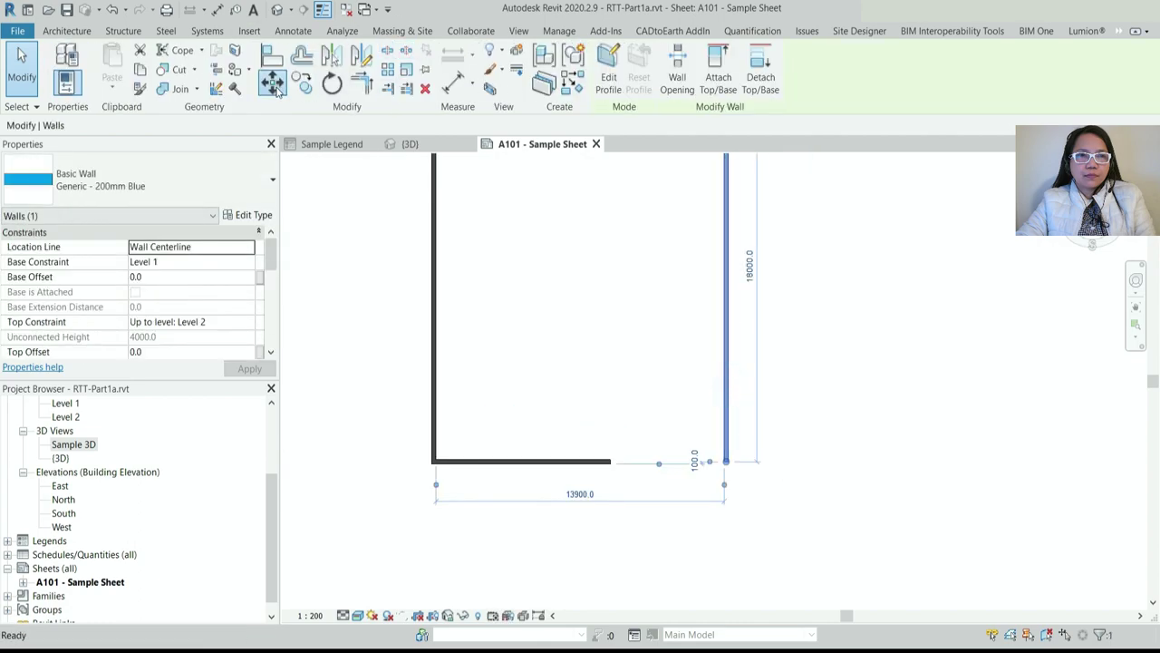
left_click(727, 462)
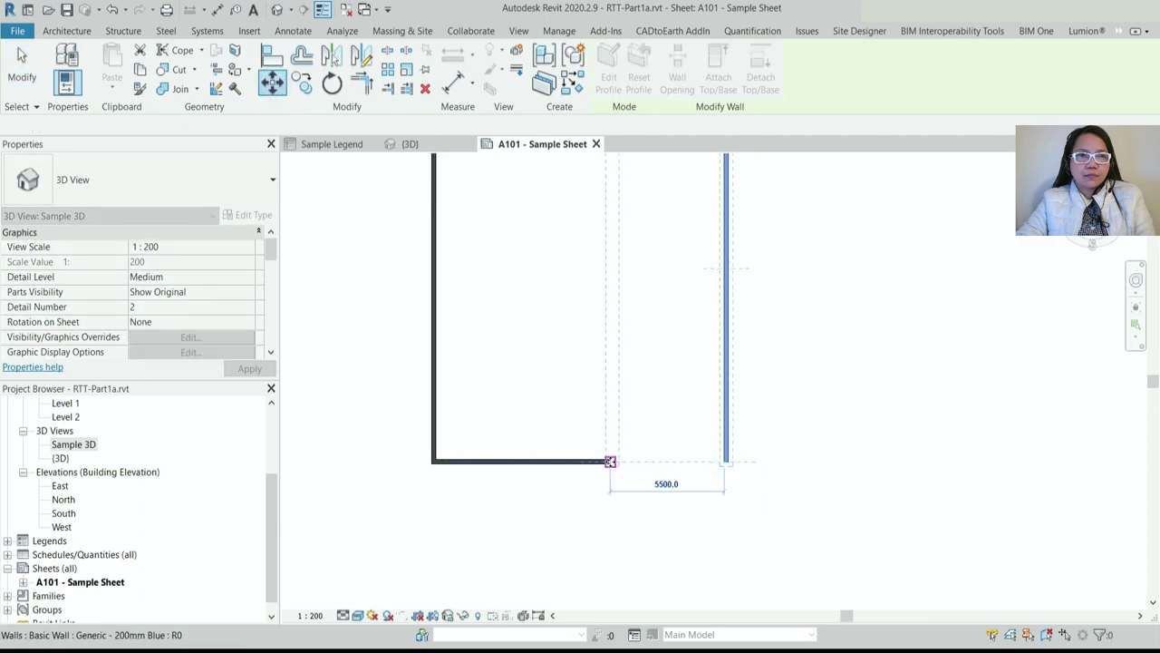
left_click(614, 467)
left_click(698, 501)
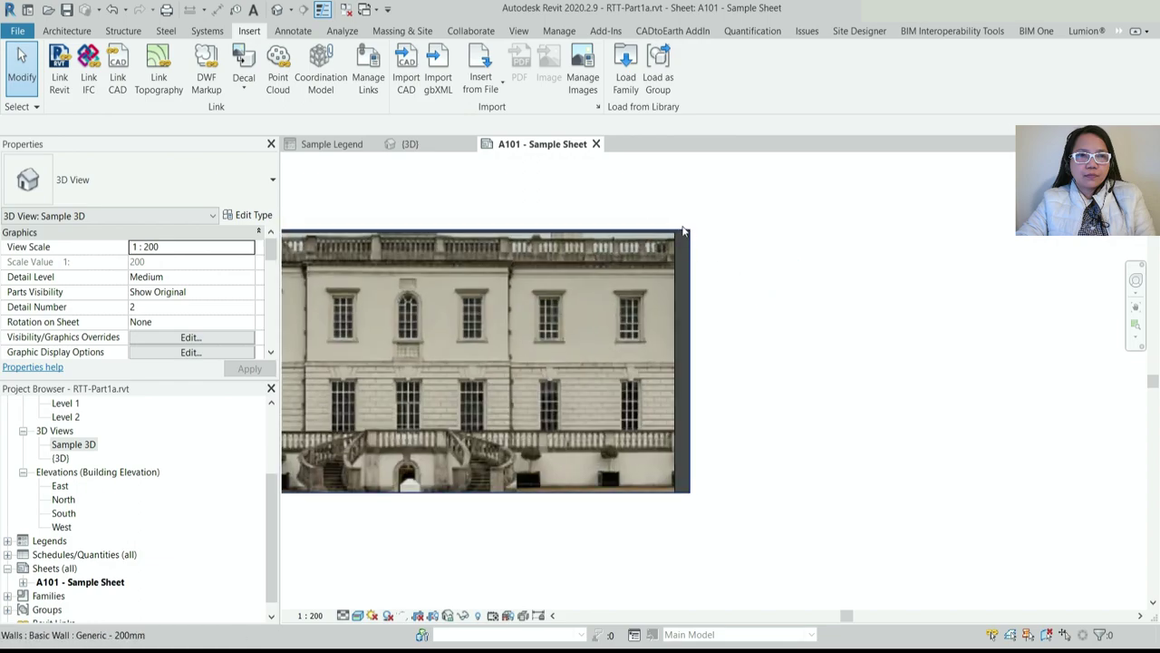
Reselect the wall, then start and cancel a room separation line at its endpoint
left_click(683, 229)
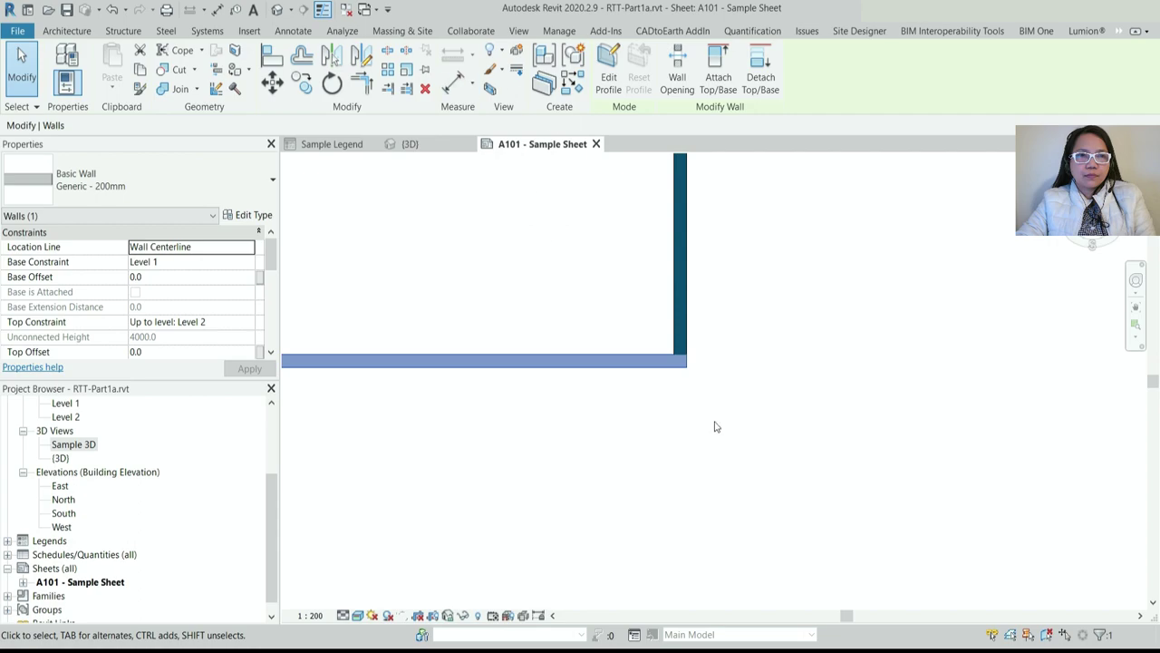
left_click(764, 377)
left_click(652, 366)
key("r")
key("s")
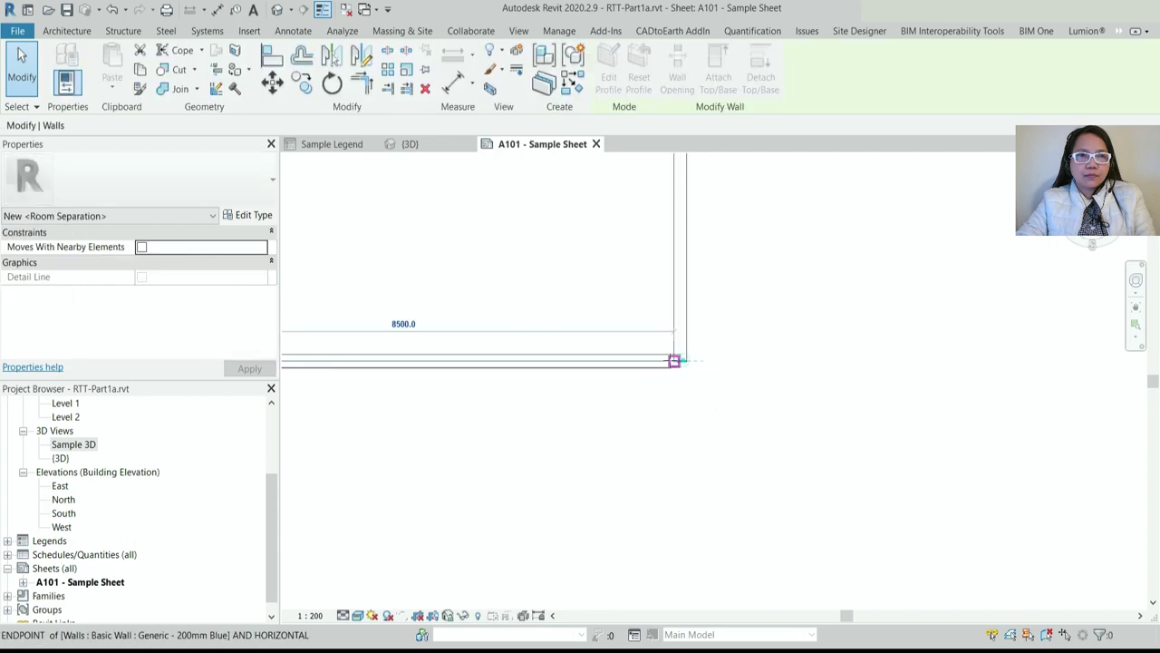
left_click(673, 360)
key("Escape")
key("Escape")
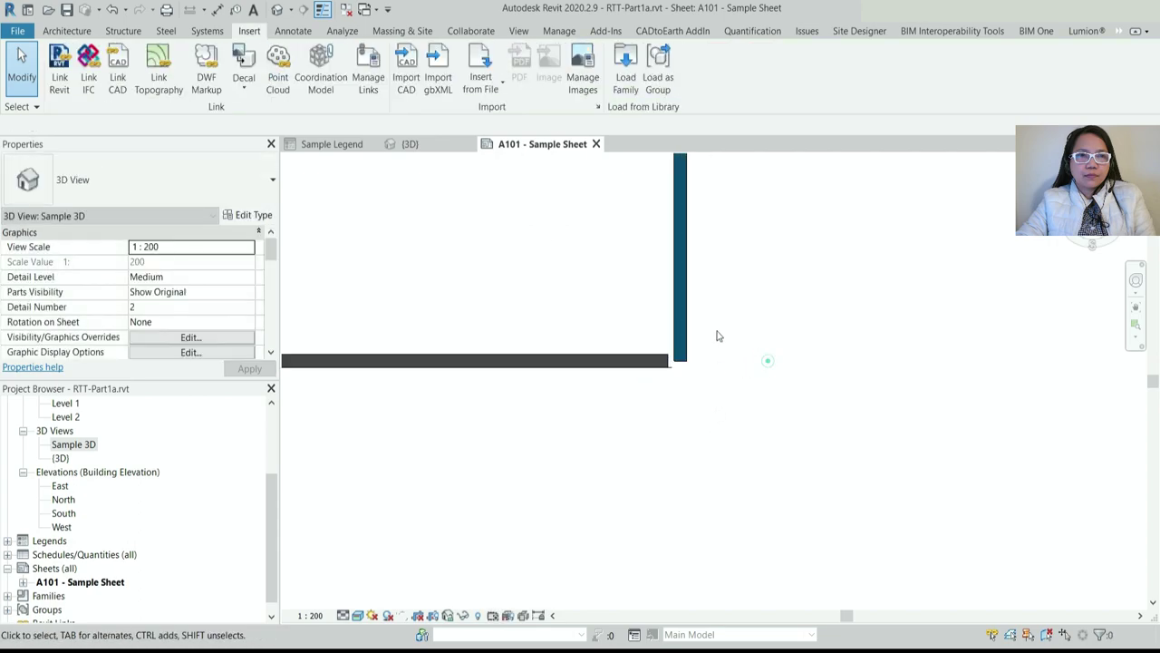
scroll(698, 368, "up", 3)
Extend the front wall's end to the side wall and move the blue wall onto it
left_click(579, 351)
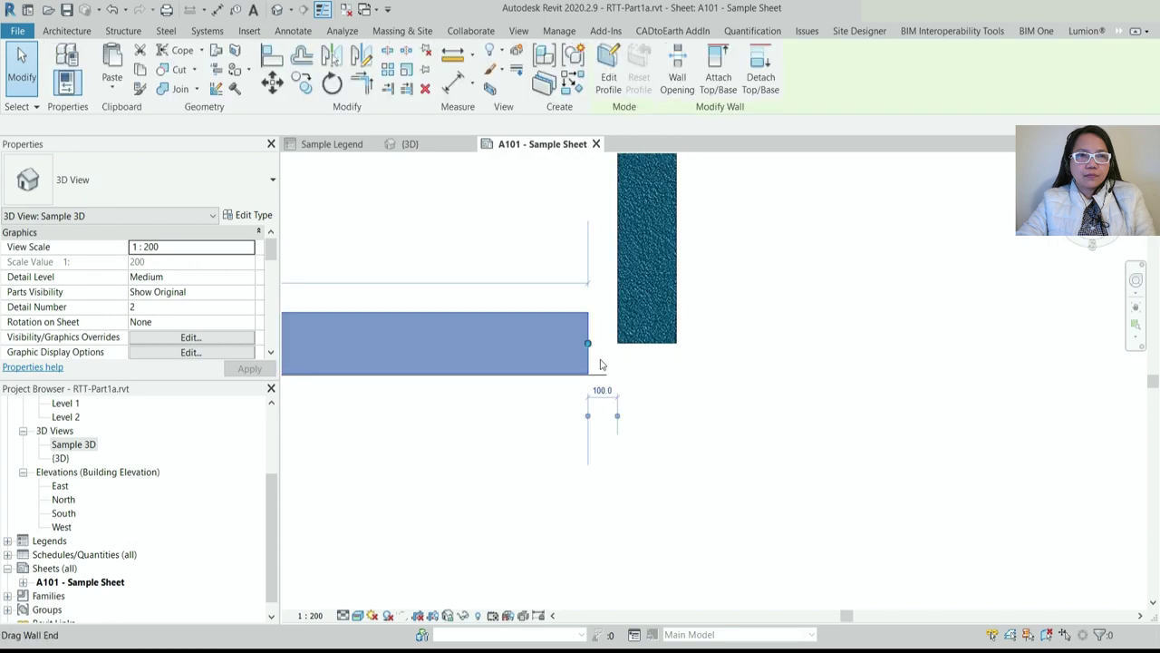
left_click_drag(587, 344, 606, 343)
left_click(640, 333)
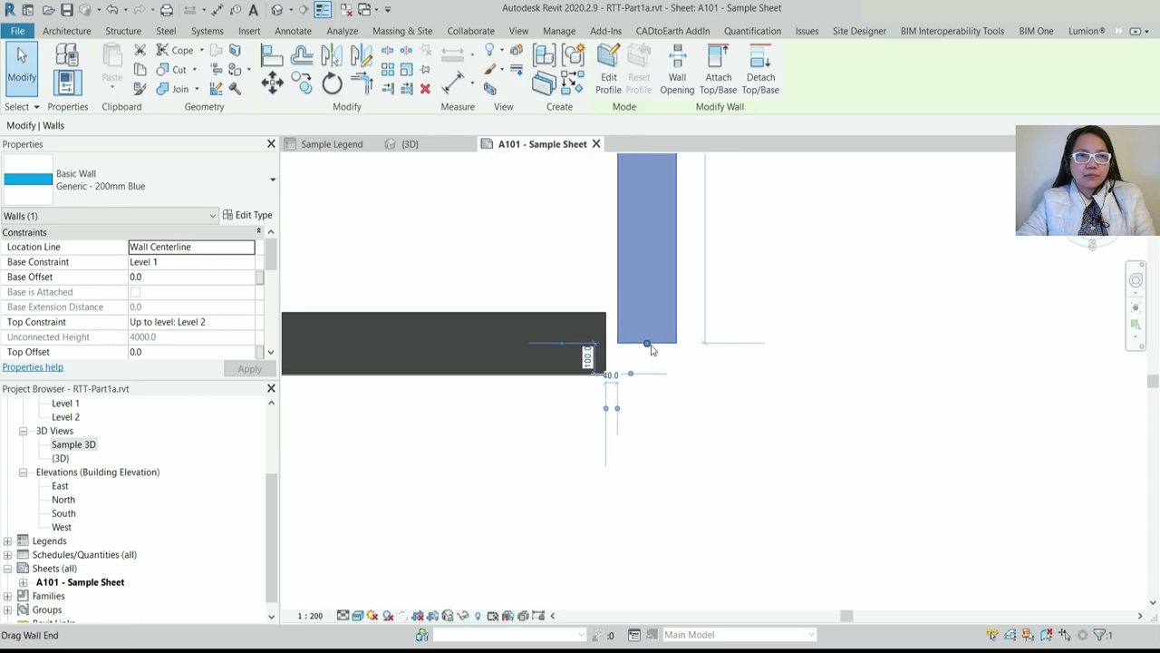
left_click(272, 82)
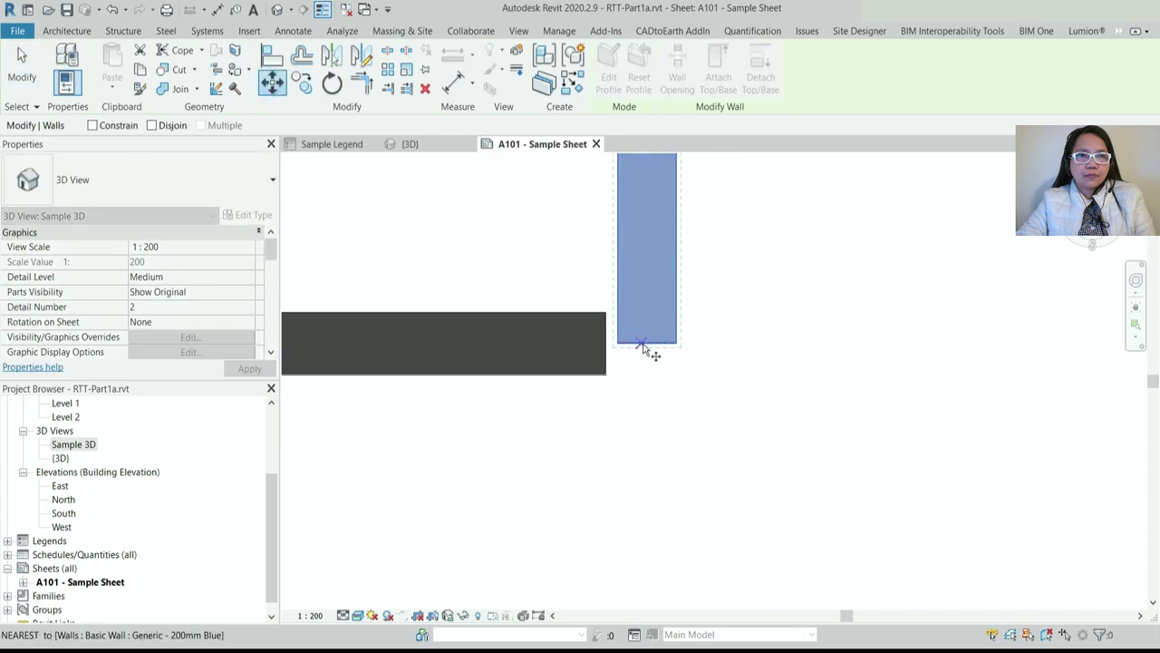
left_click(646, 344)
left_click(606, 368)
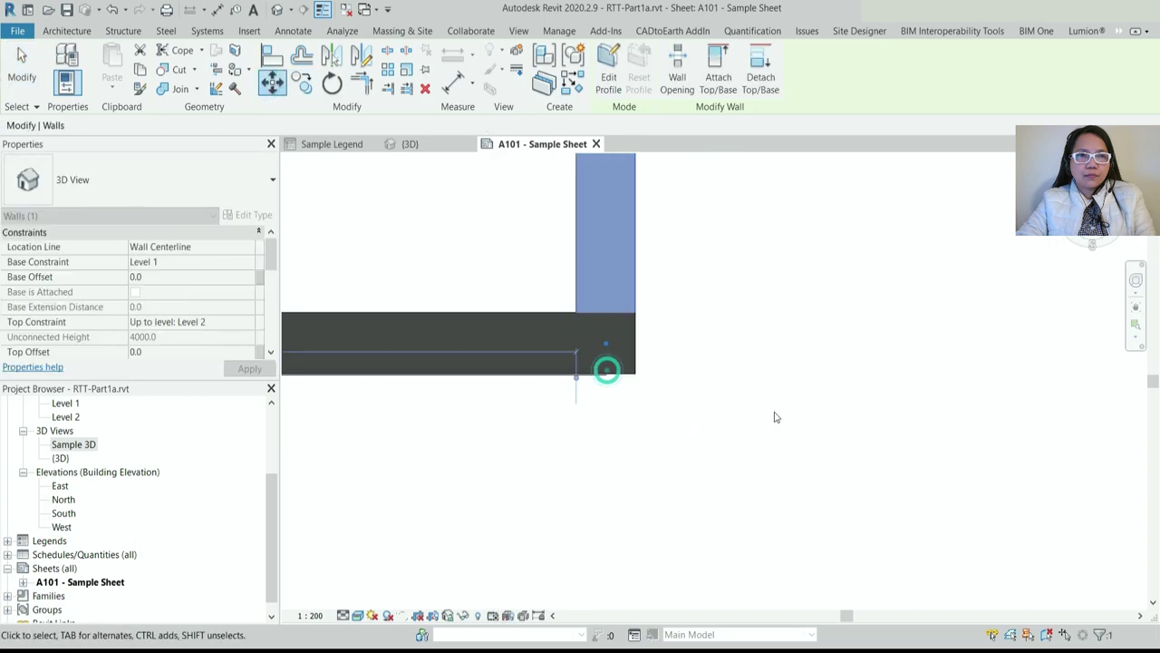
left_click(777, 404)
left_click(833, 370)
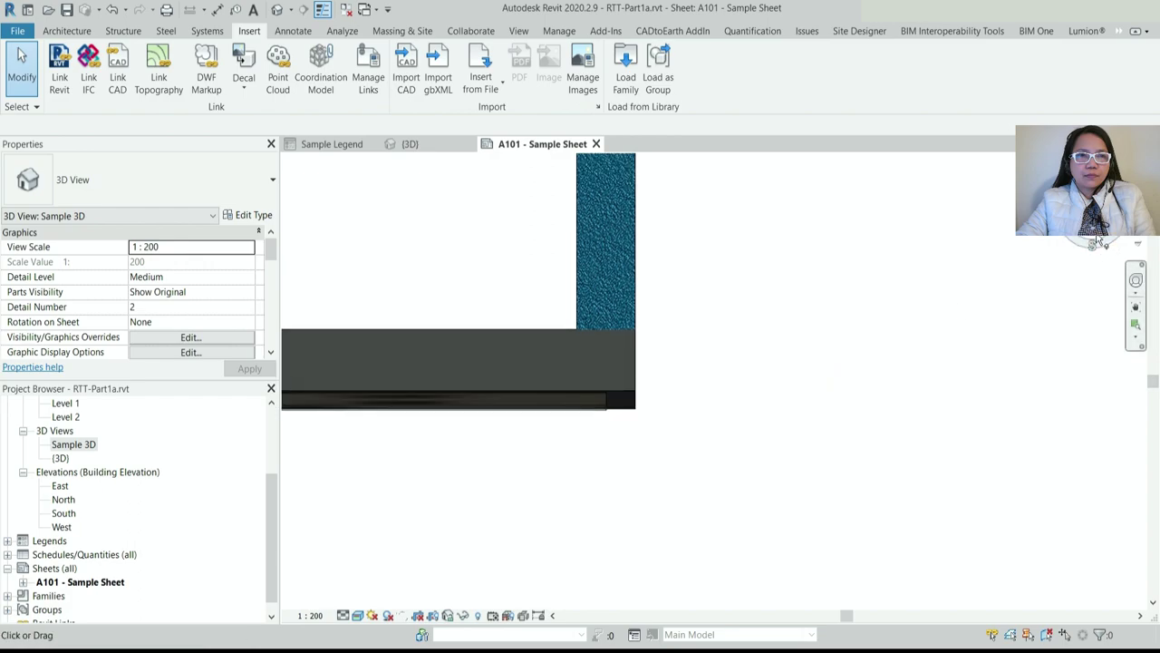
scroll(972, 358, "down", 4)
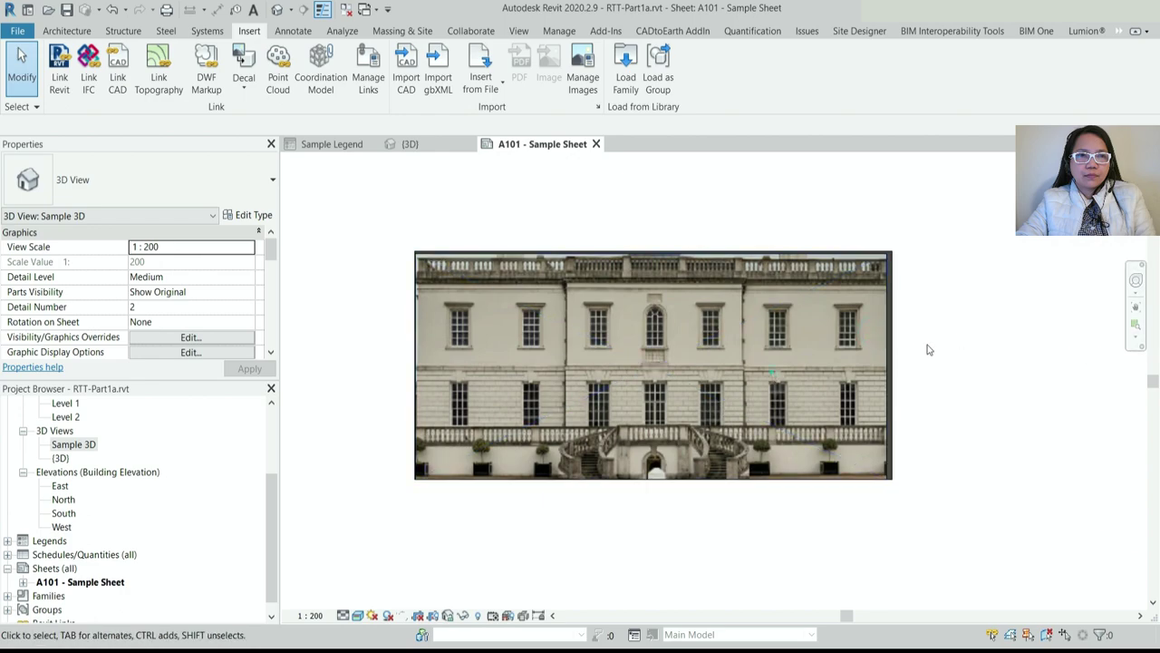
Select the facade decal on the wall and switch to a top-down view of the box
scroll(907, 340, "up", 1)
left_click(859, 319)
scroll(925, 287, "up", 2)
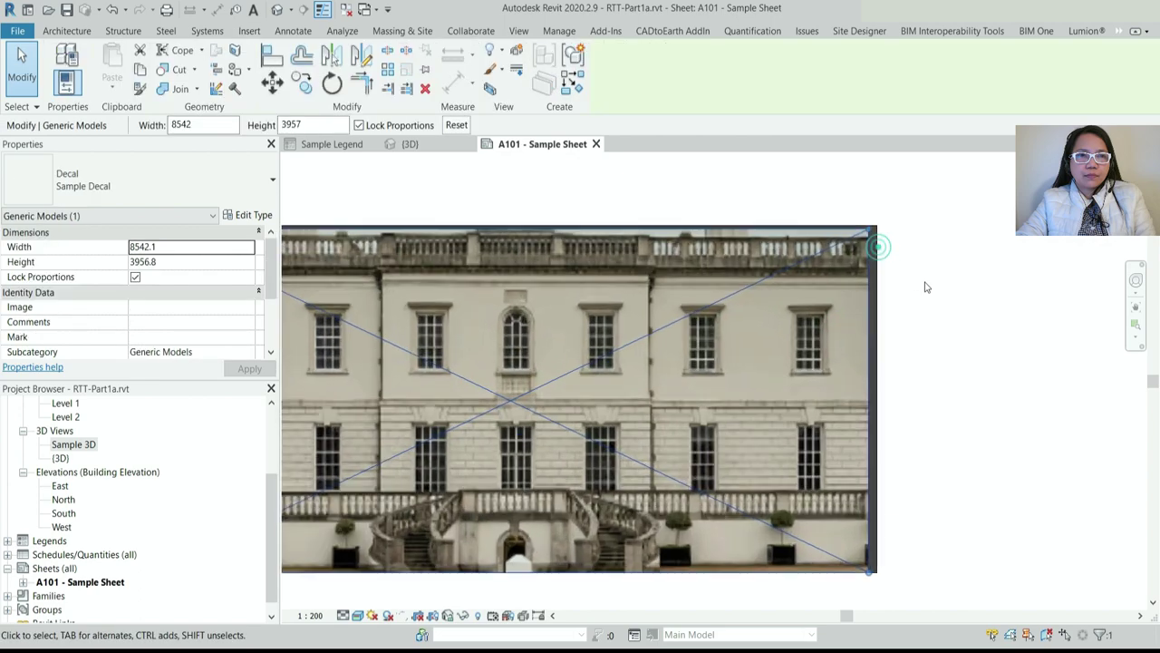
scroll(970, 293, "up", 1)
scroll(987, 368, "down", 3)
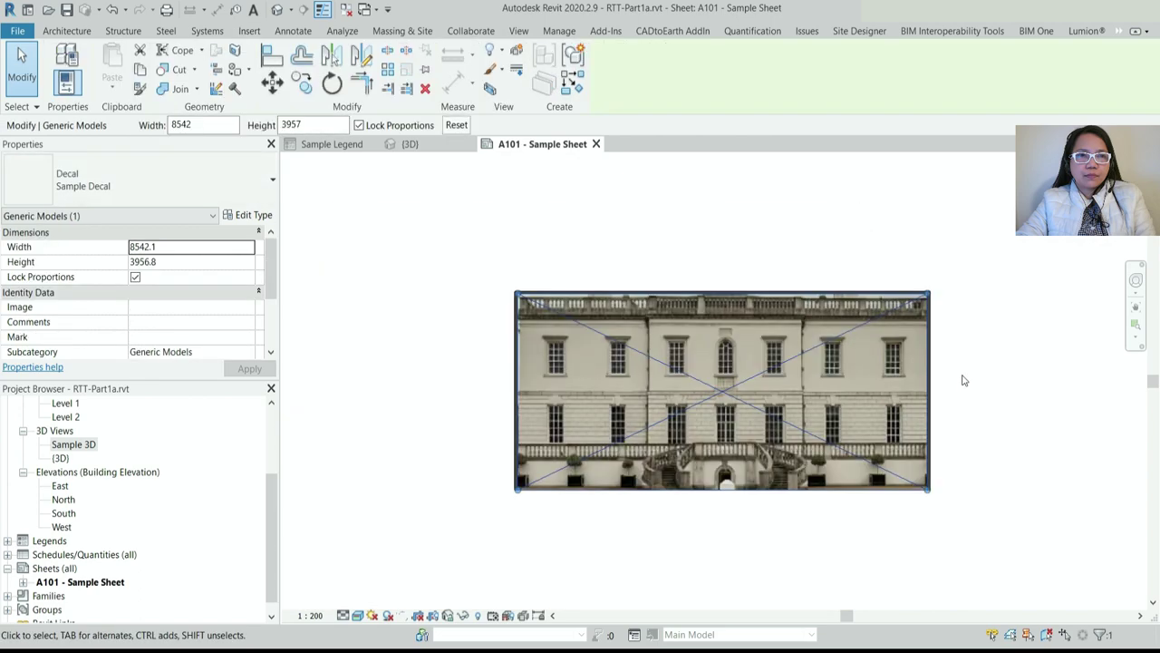
left_click(946, 368)
middle_click_drag(725, 390, 779, 436, "shift")
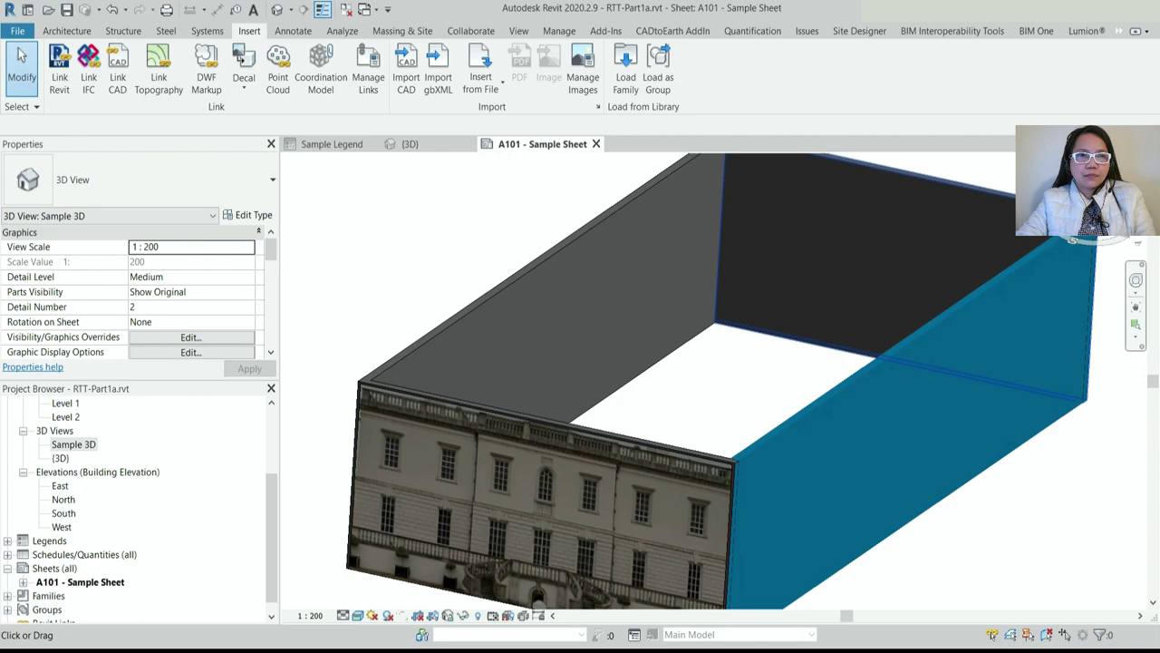
scroll(780, 435, "up", 2)
scroll(785, 446, "down", 2)
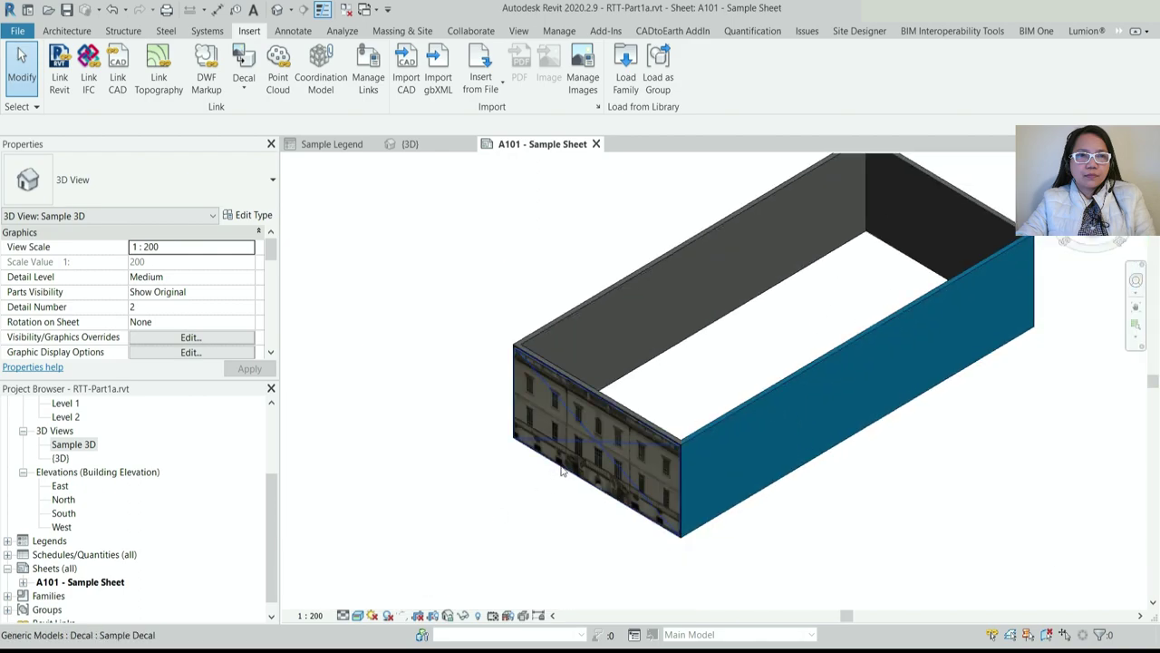
left_click(605, 448)
scroll(815, 419, "down", 2)
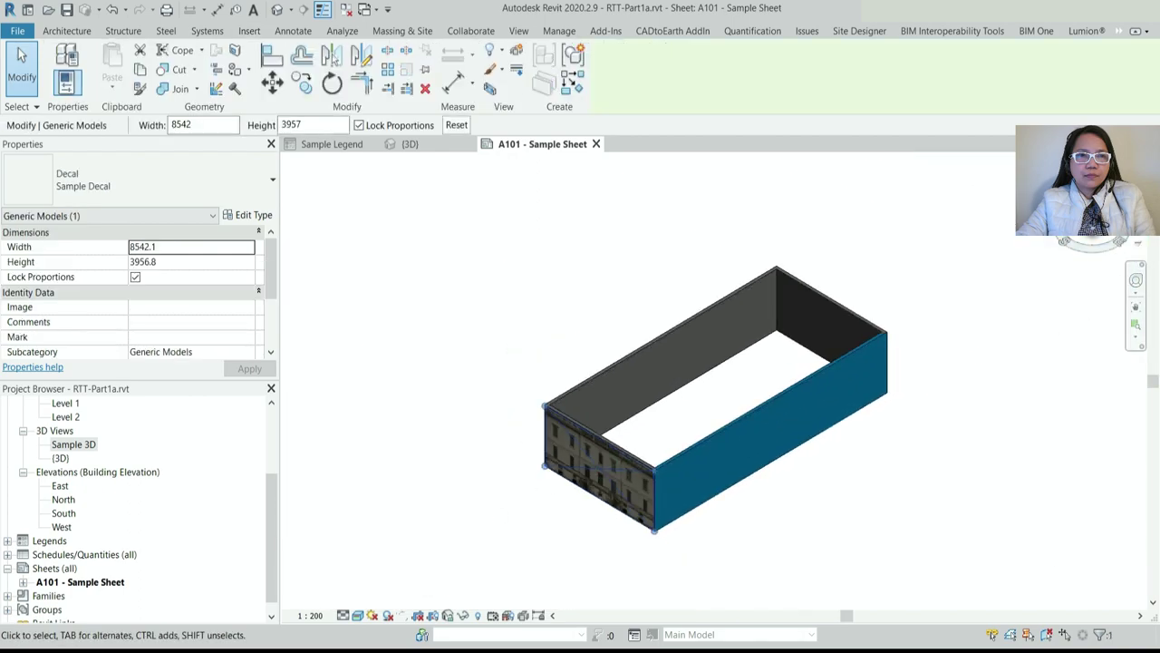
left_click(1072, 222)
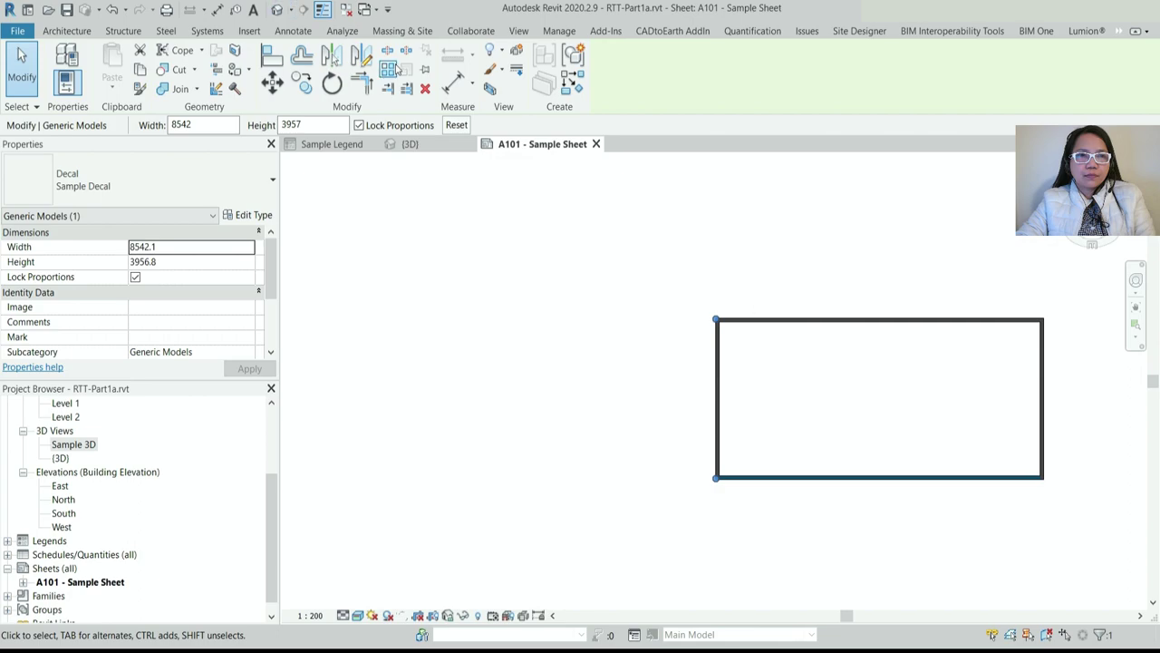
Mirror a copy of the decal about a vertical axis through the top edge midpoint
left_click(360, 55)
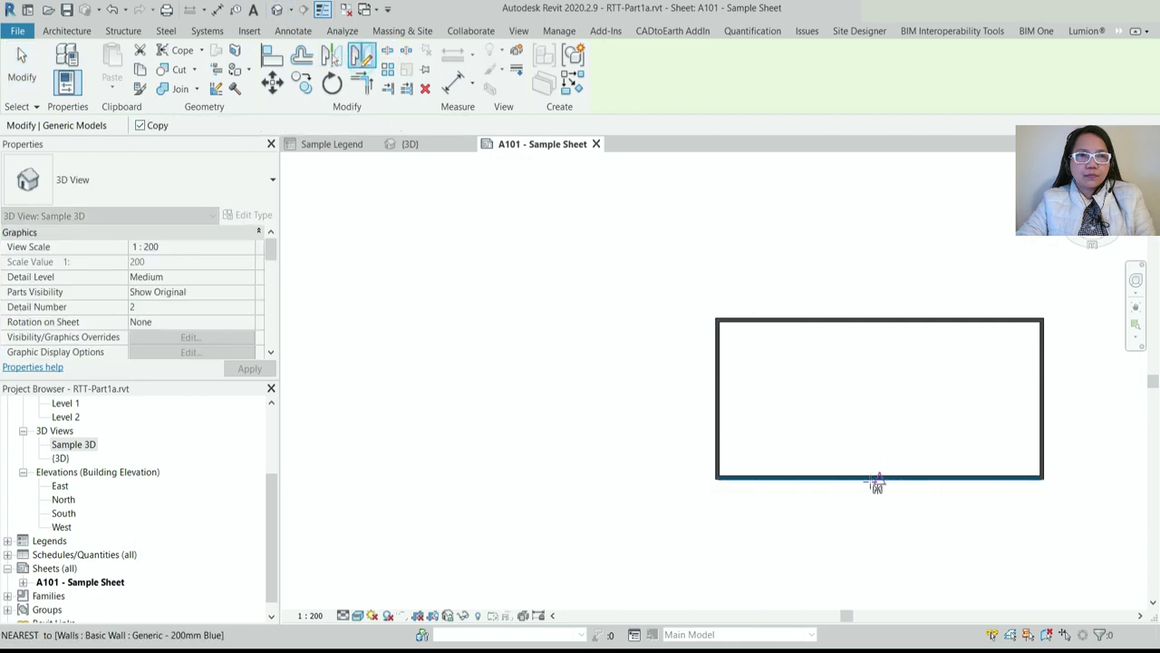
right_click(876, 316)
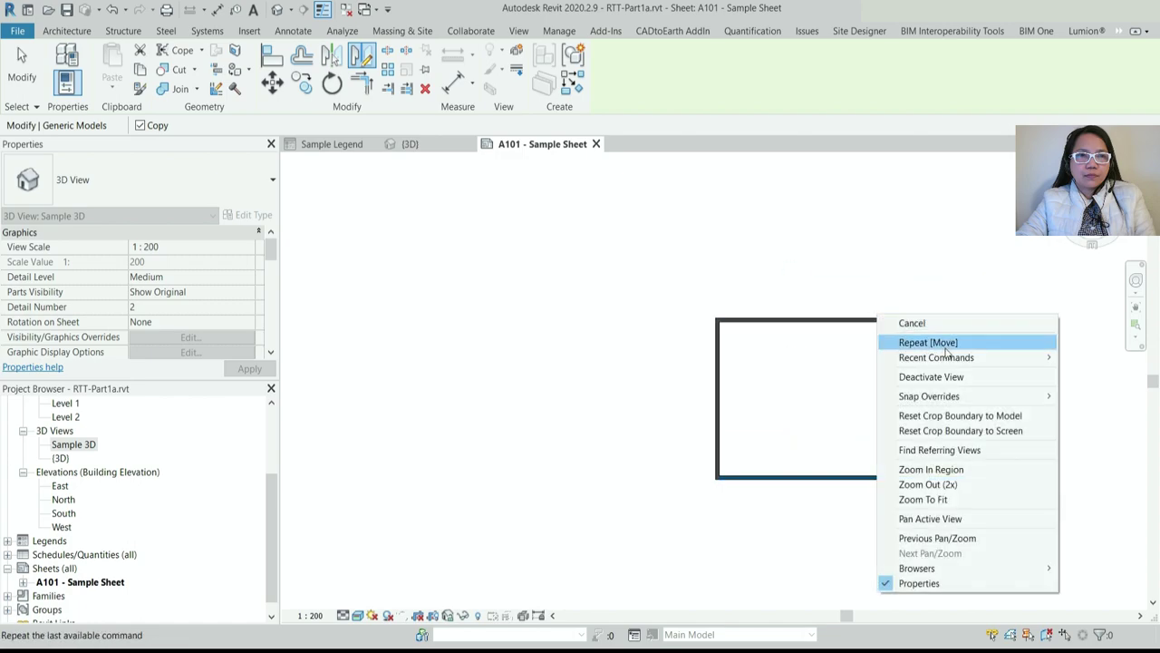
mouse_move(952, 399)
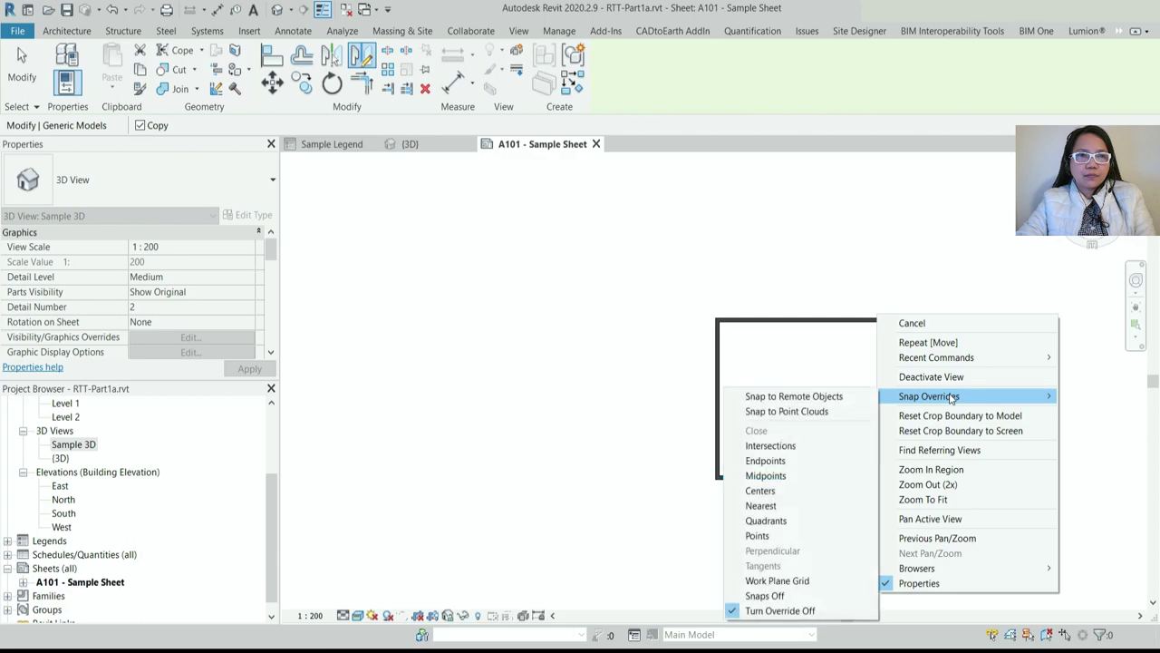
left_click(755, 478)
left_click(879, 319)
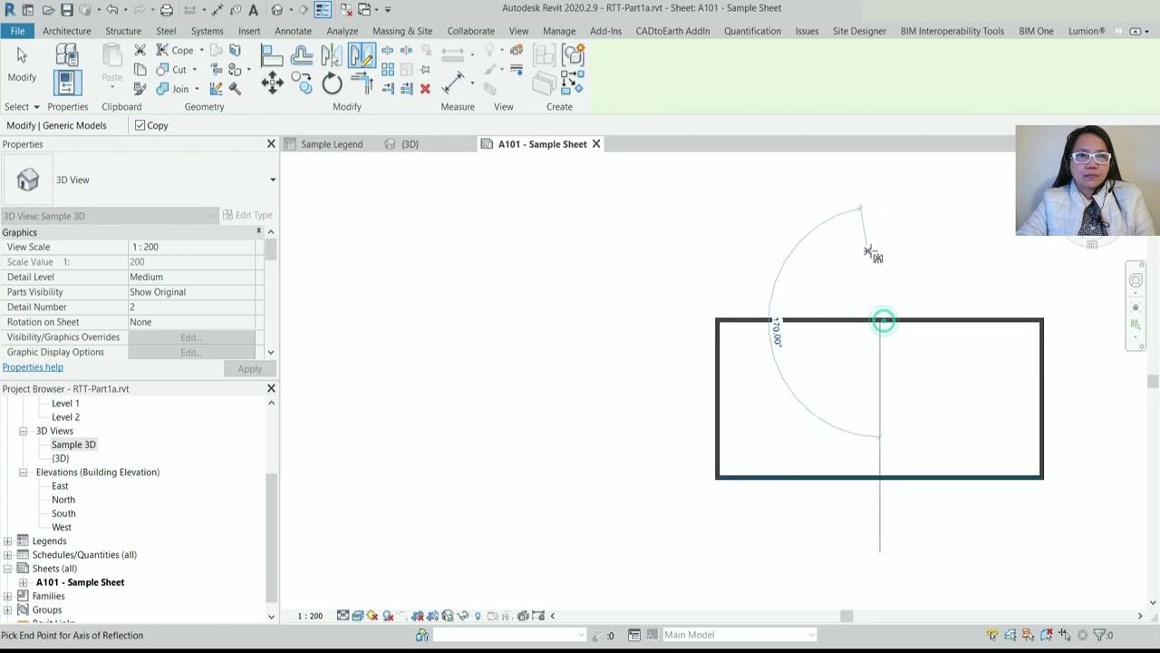
left_click(879, 237)
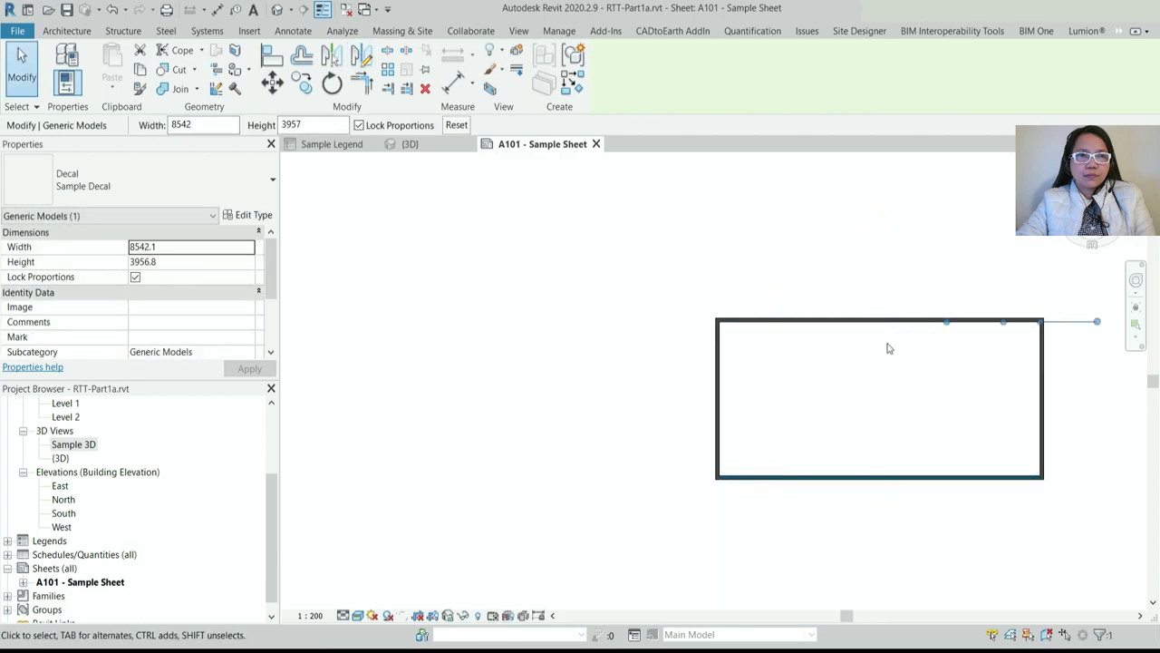
scroll(1096, 320, "up", 2)
left_click(1093, 243)
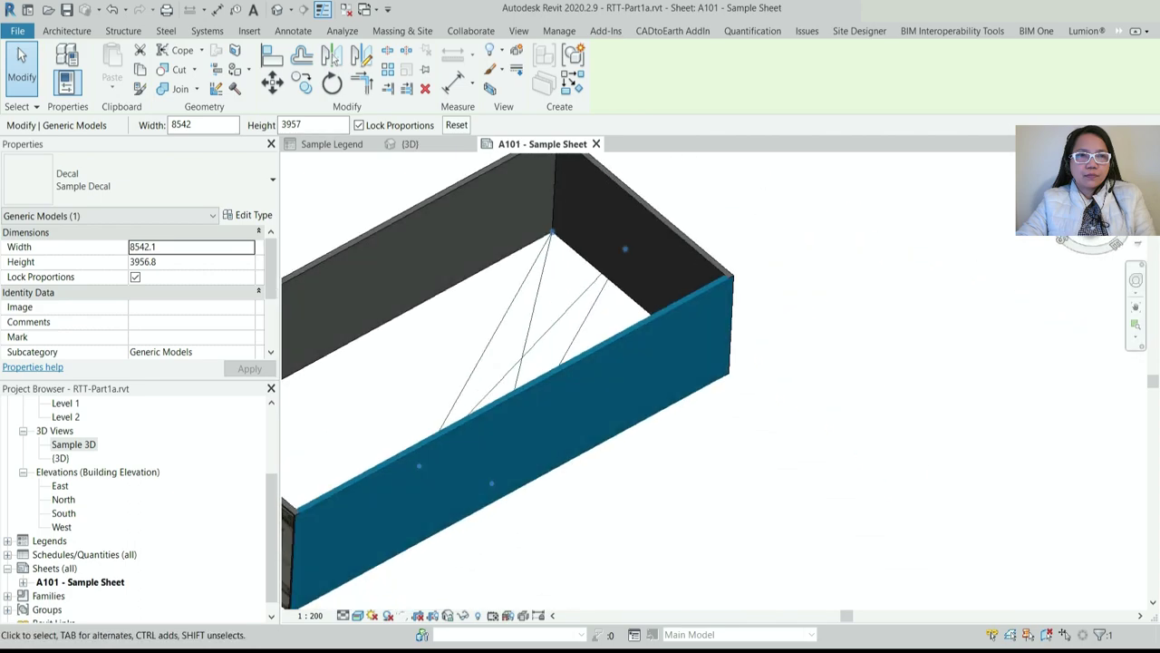
Turn the view to face the box's short side wall
left_click(876, 451)
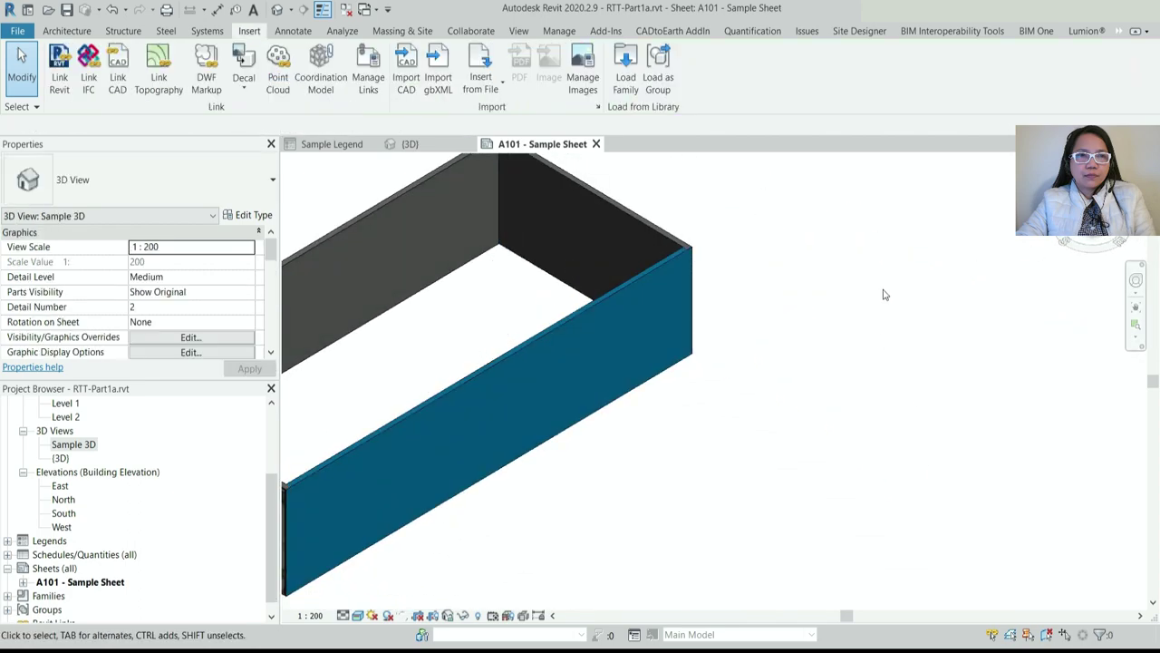
scroll(886, 295, "down", 3)
left_click(1101, 240)
left_click(1105, 238)
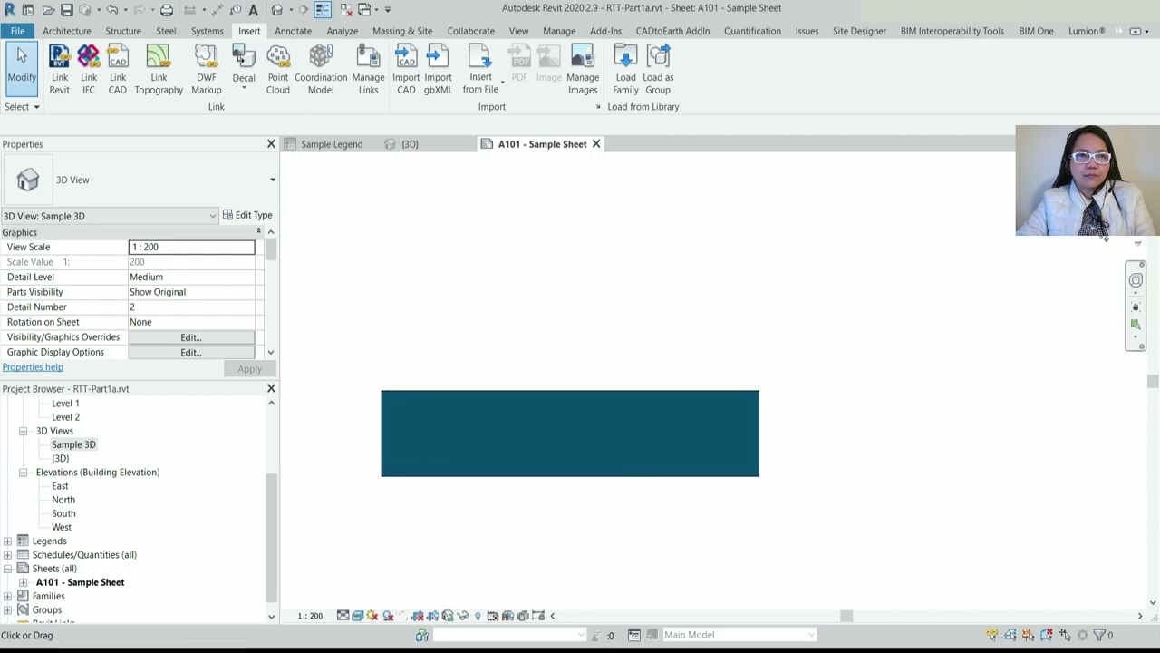
left_click(1120, 238)
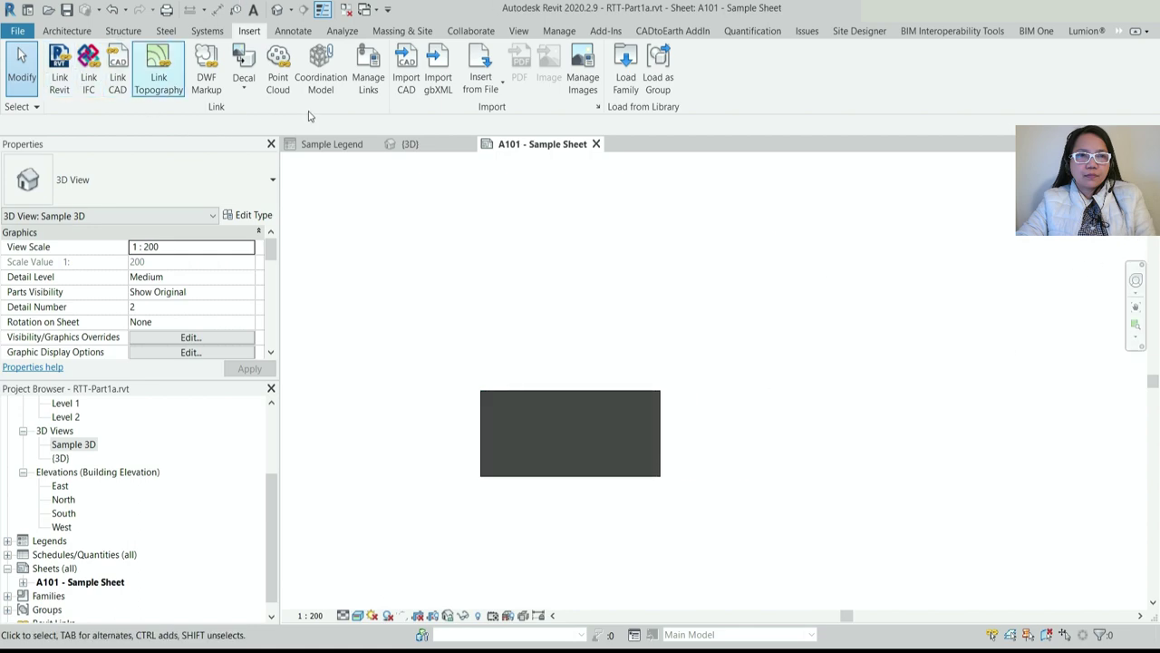
Place a Sample Decal on the side wall and stretch it to 8530 × 3951
left_click(238, 82)
left_click(272, 111)
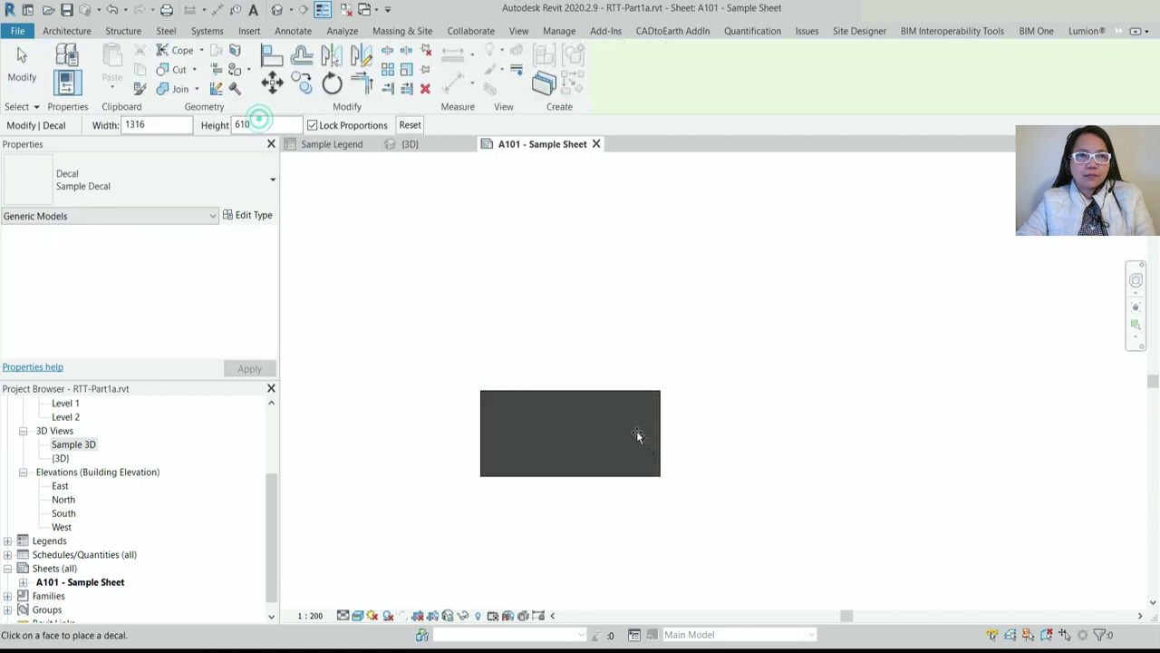
left_click(540, 424)
scroll(554, 426, "up", 2)
key("Escape")
key("Escape")
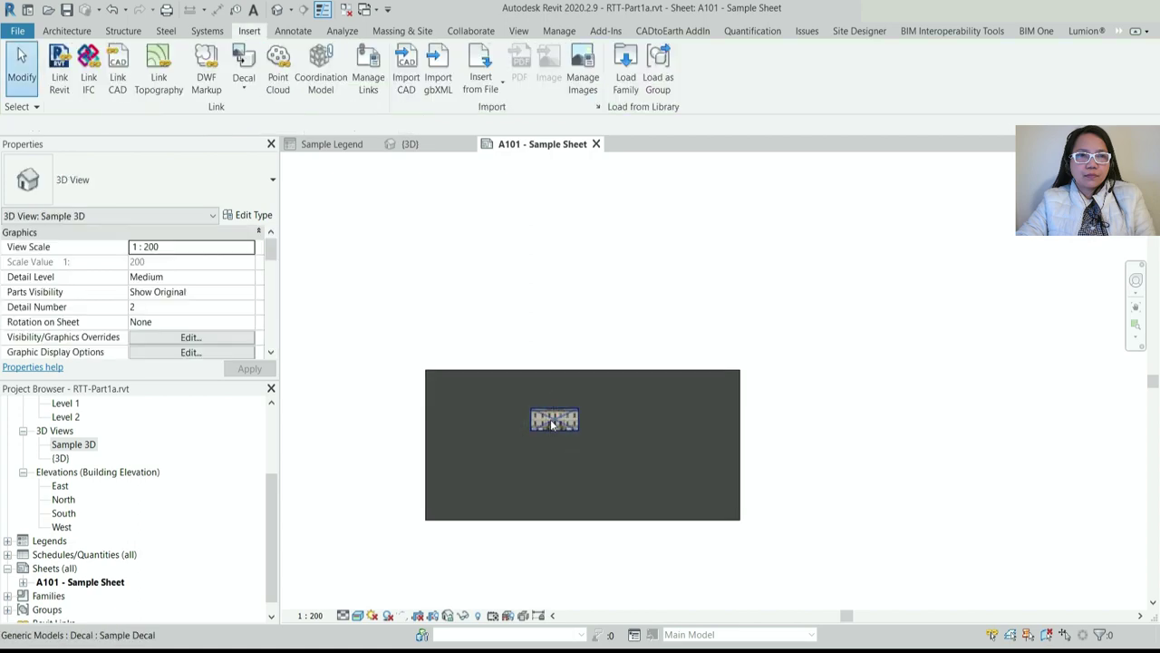
left_click(532, 429)
left_click_drag(532, 432, 448, 531)
left_click_drag(578, 476, 739, 370)
Return to the home 3D view and orbit to show the photo end wall
scroll(572, 494, "up", 5)
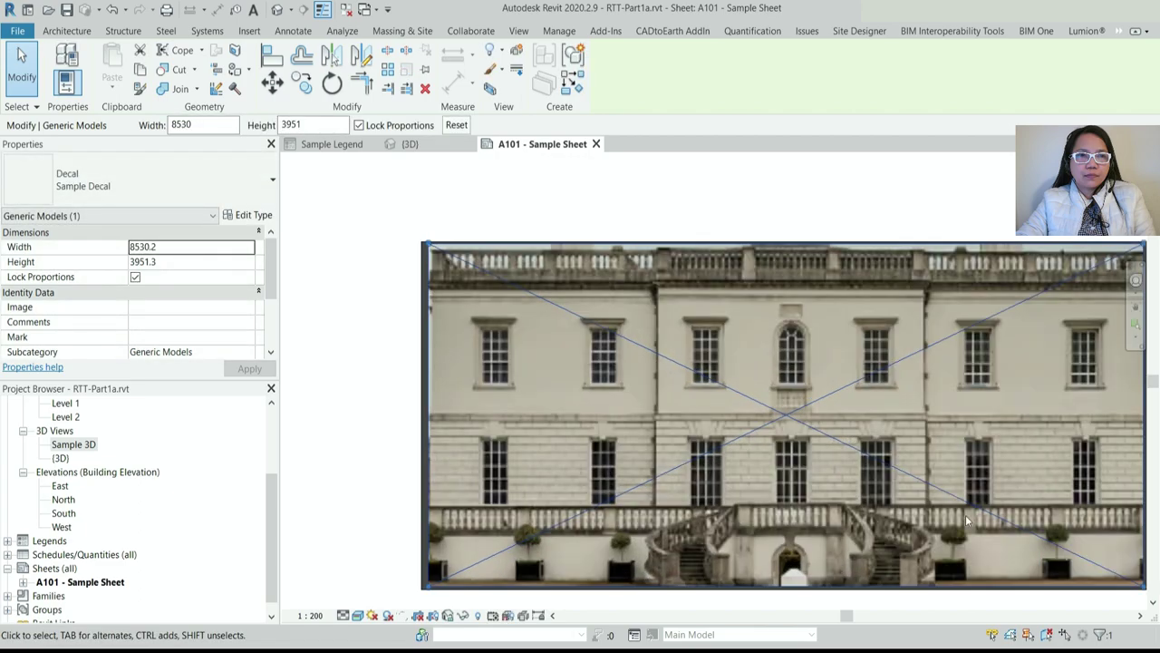
left_click(602, 210)
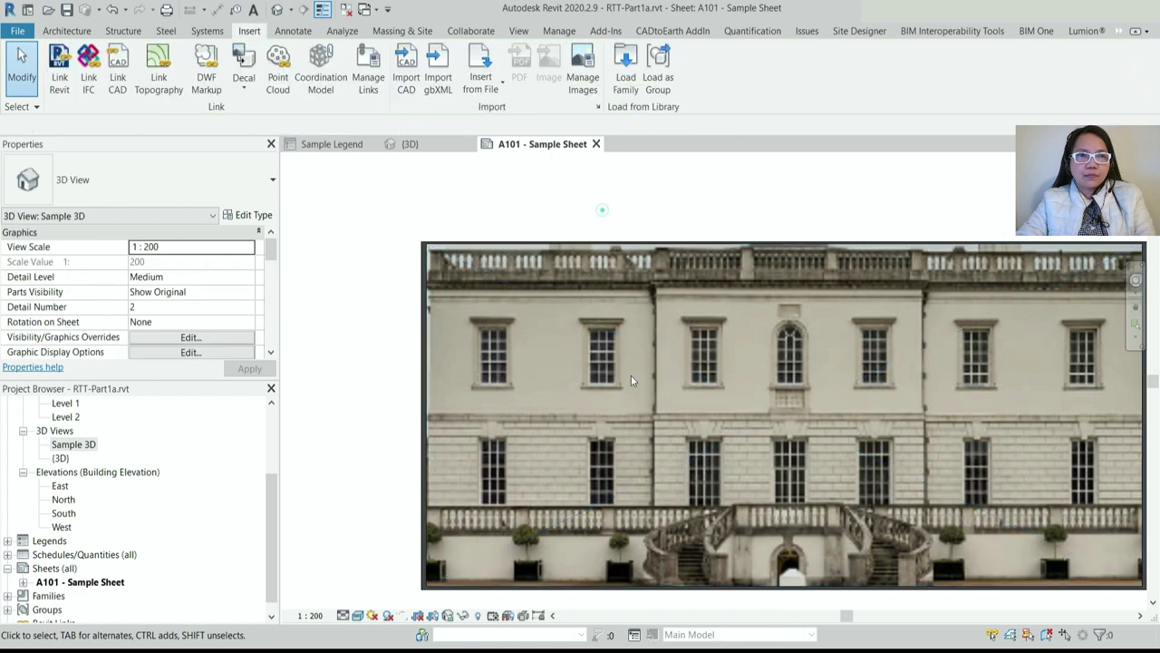
left_click(1065, 168)
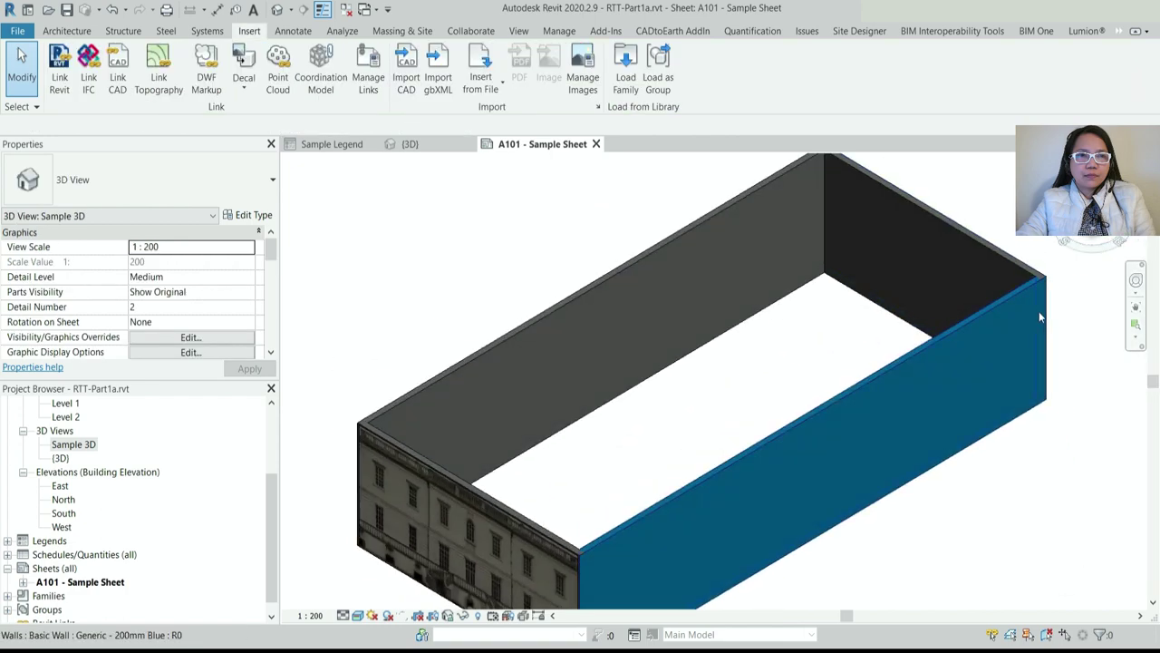
scroll(732, 332, "down", 4)
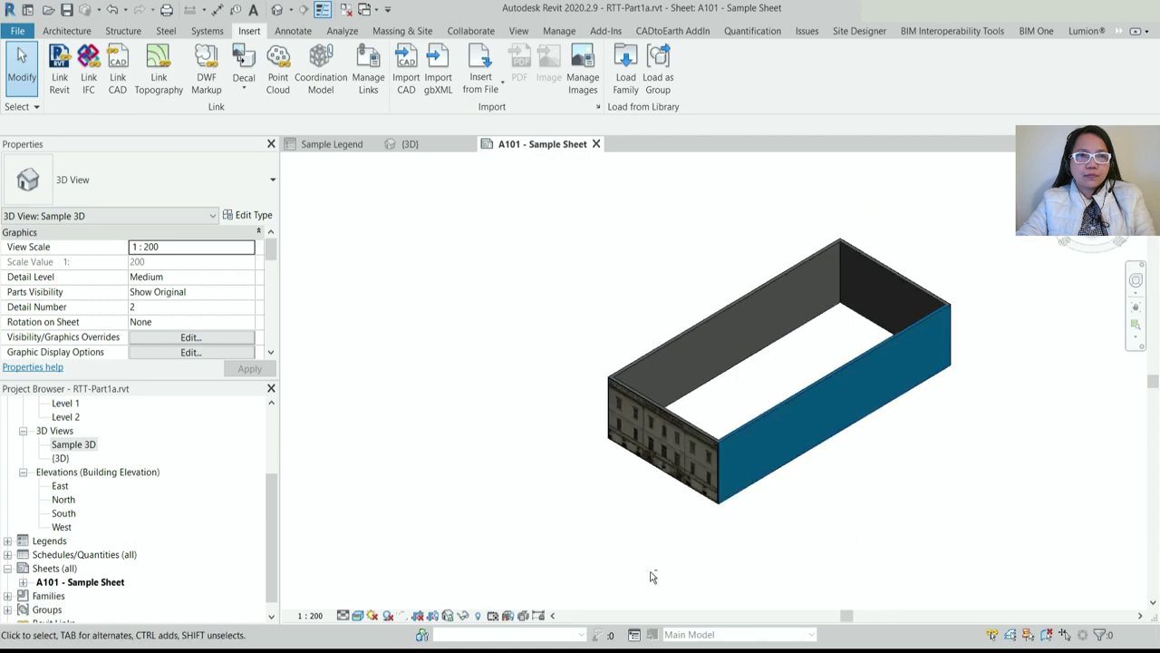
middle_click_drag(651, 577, 966, 515, "shift")
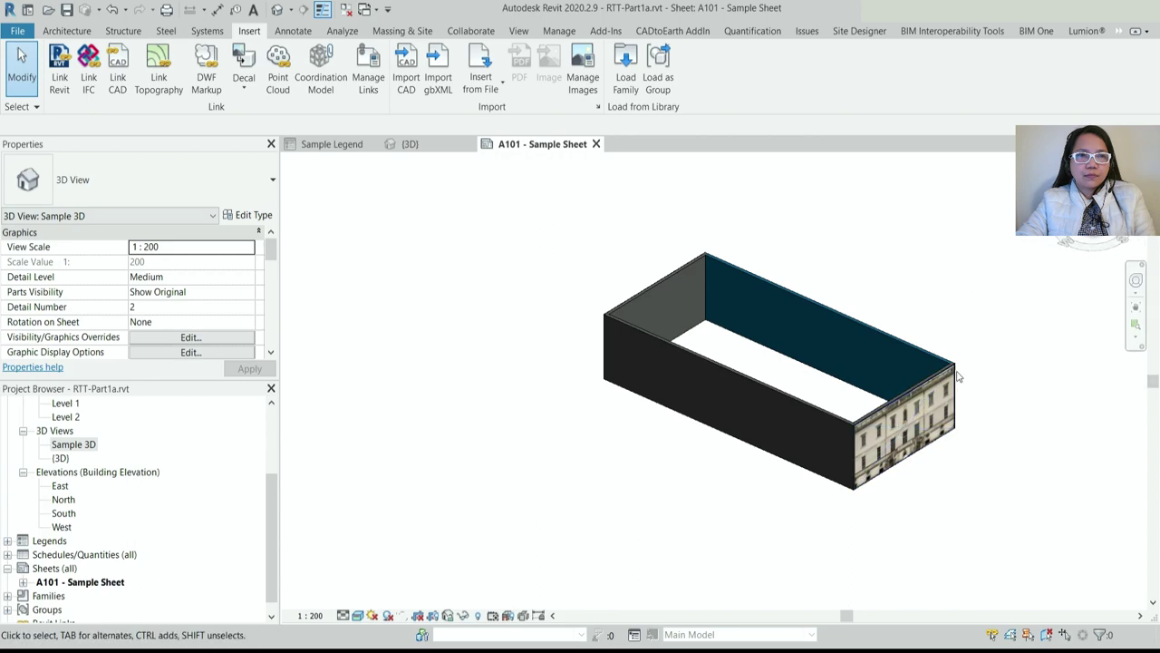
middle_click_drag(884, 434, 884, 434, "shift")
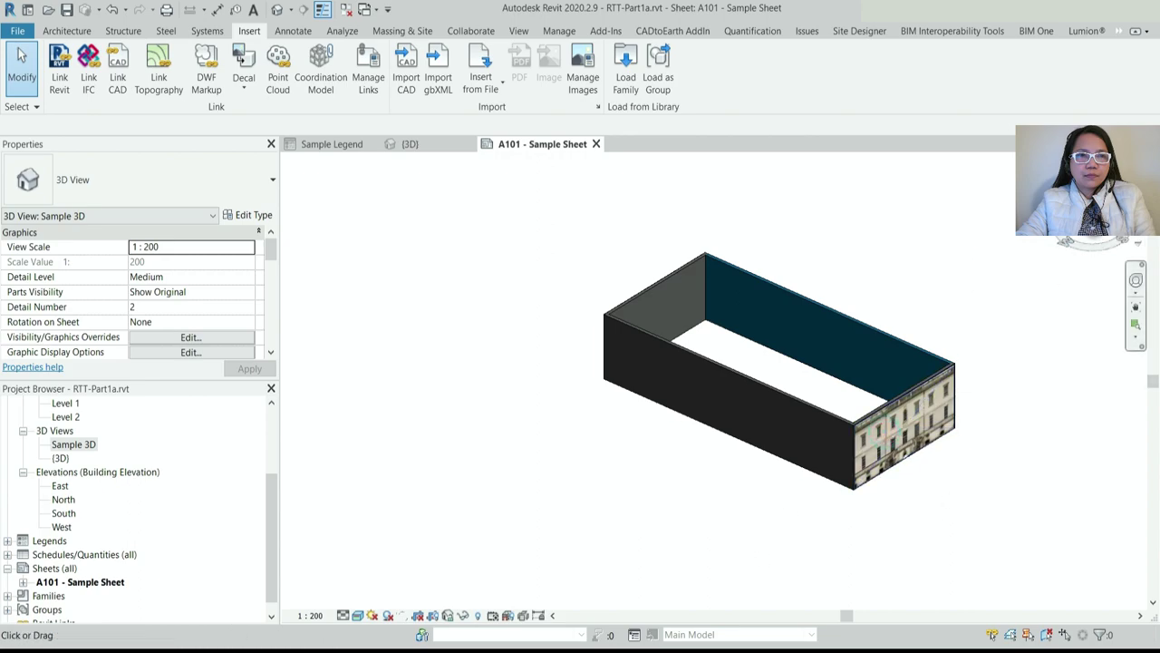
Place a building-photo decal on the long wall face and resize it to 8786 × 4070
left_click(243, 83)
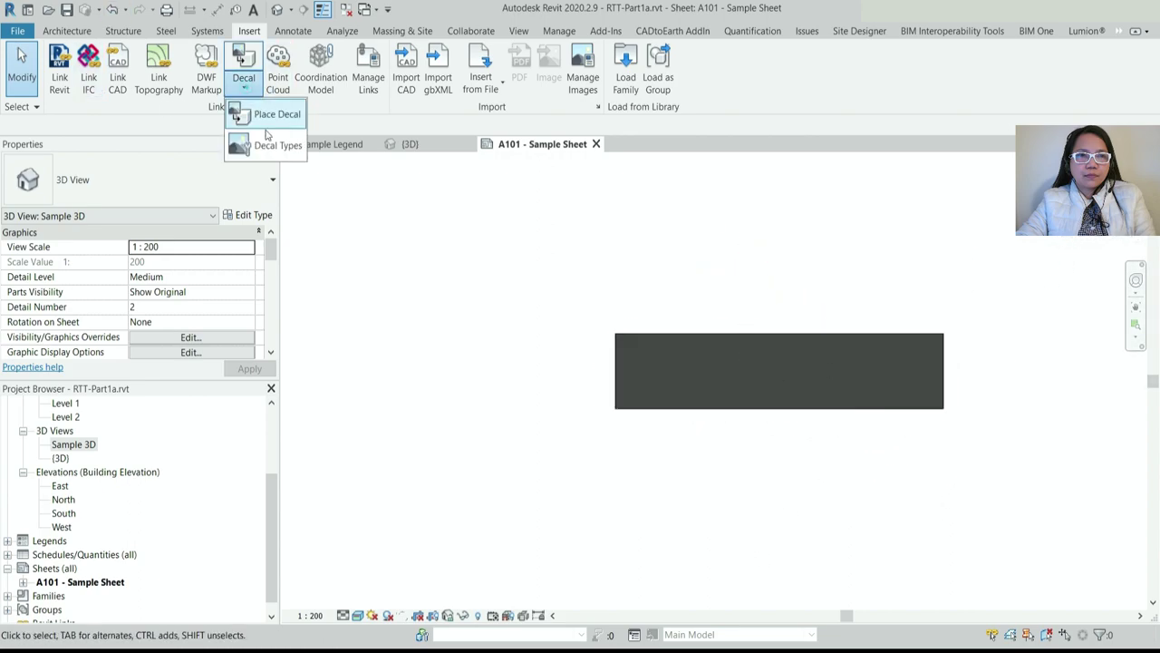
left_click(271, 114)
scroll(669, 372, "up", 2)
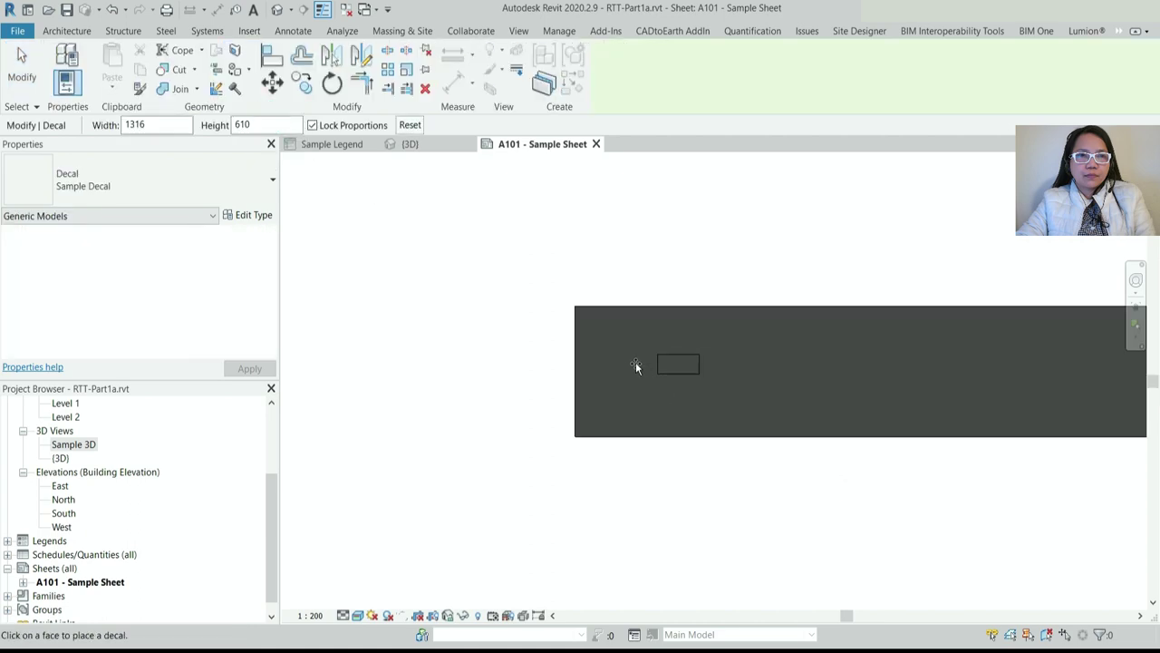
left_click(657, 368)
key("Escape")
left_click(657, 357)
left_click_drag(682, 364, 834, 438)
left_click_drag(835, 339, 903, 277)
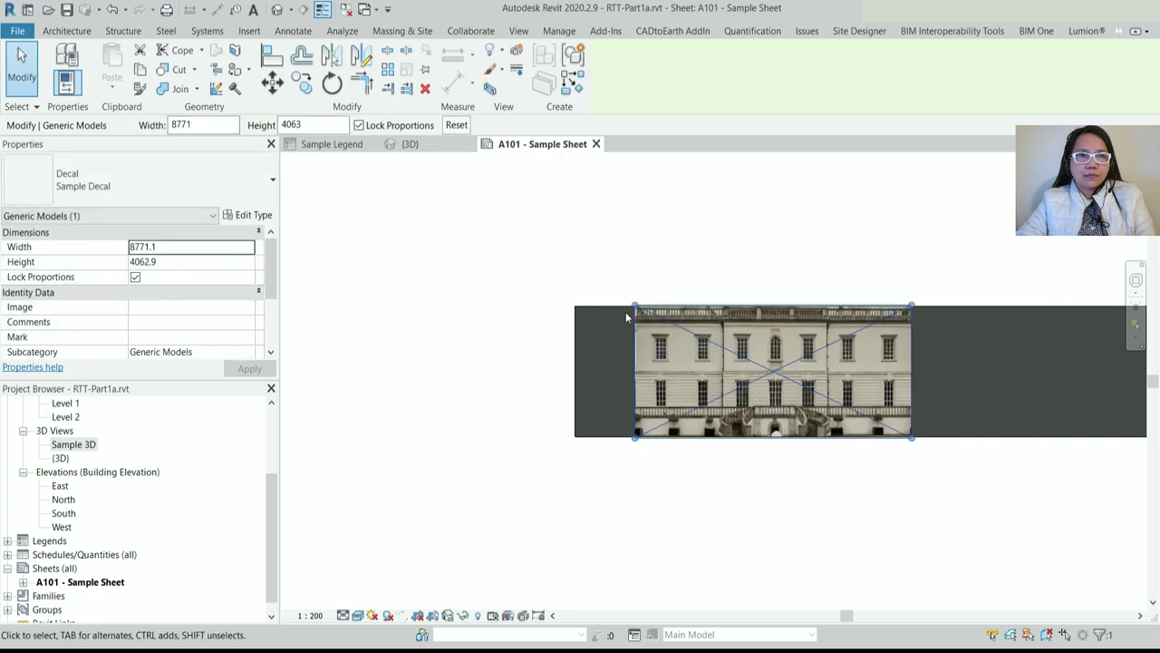
left_click_drag(635, 311, 635, 309)
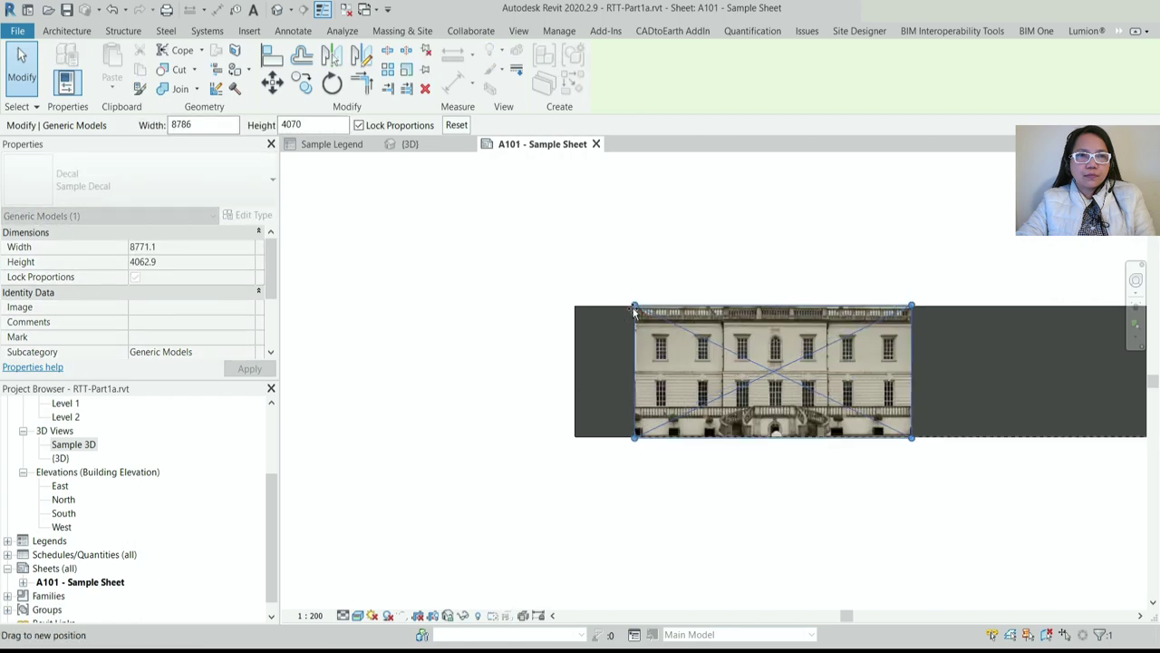
key("Escape")
Move the decal to the wall's left end and copy it endpoint-to-endpoint beside itself
left_click(762, 362)
left_click_drag(766, 366, 710, 367)
scroll(710, 367, "down", 1)
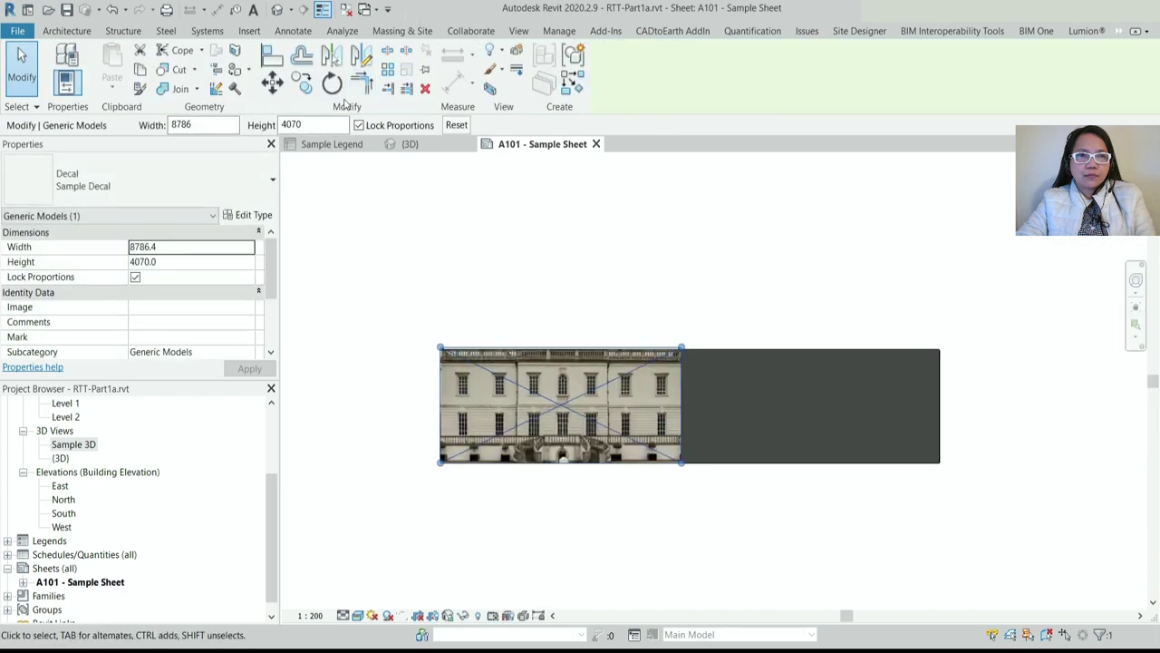
left_click(305, 83)
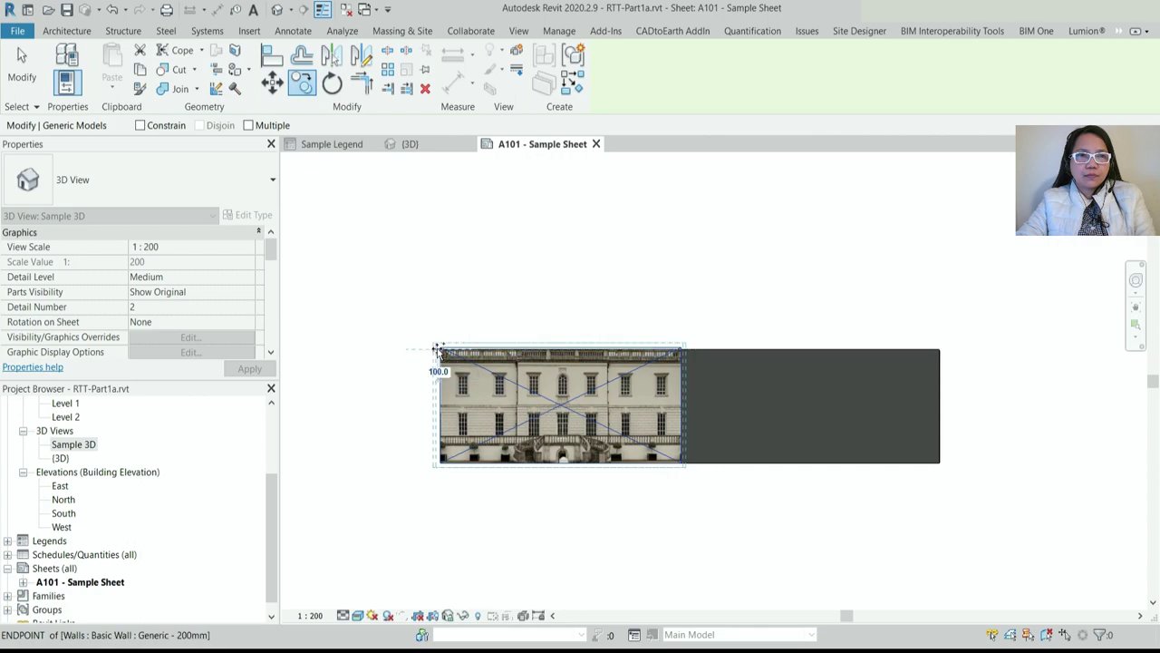
left_click(438, 350)
left_click(681, 349)
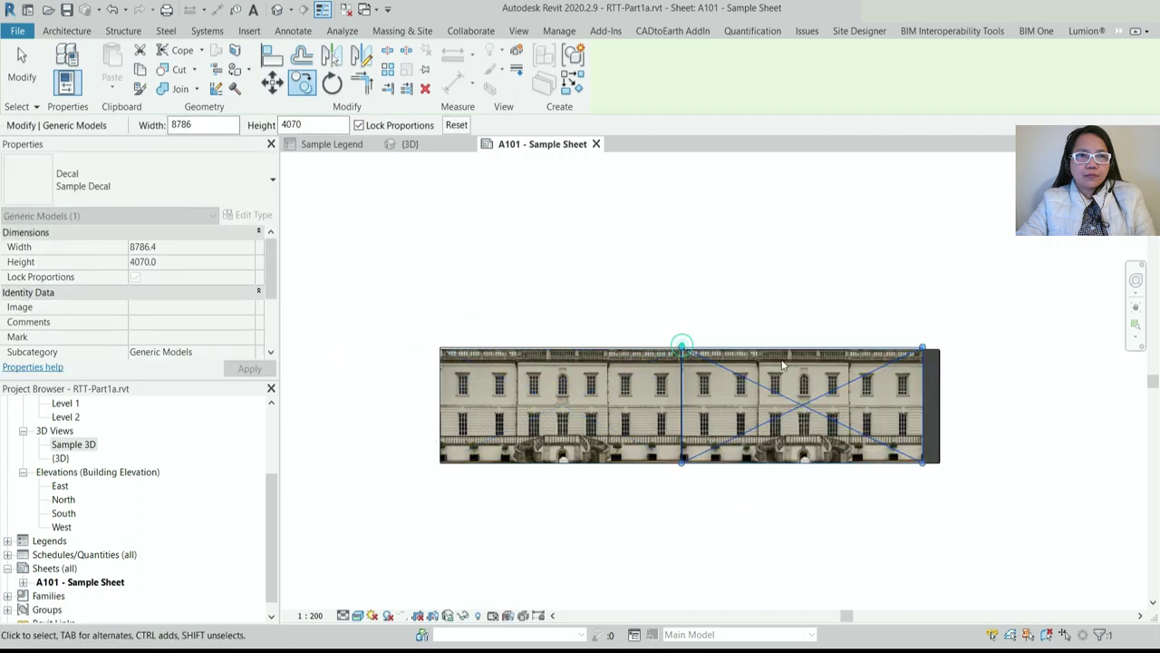
left_click(1144, 505)
left_click(932, 380)
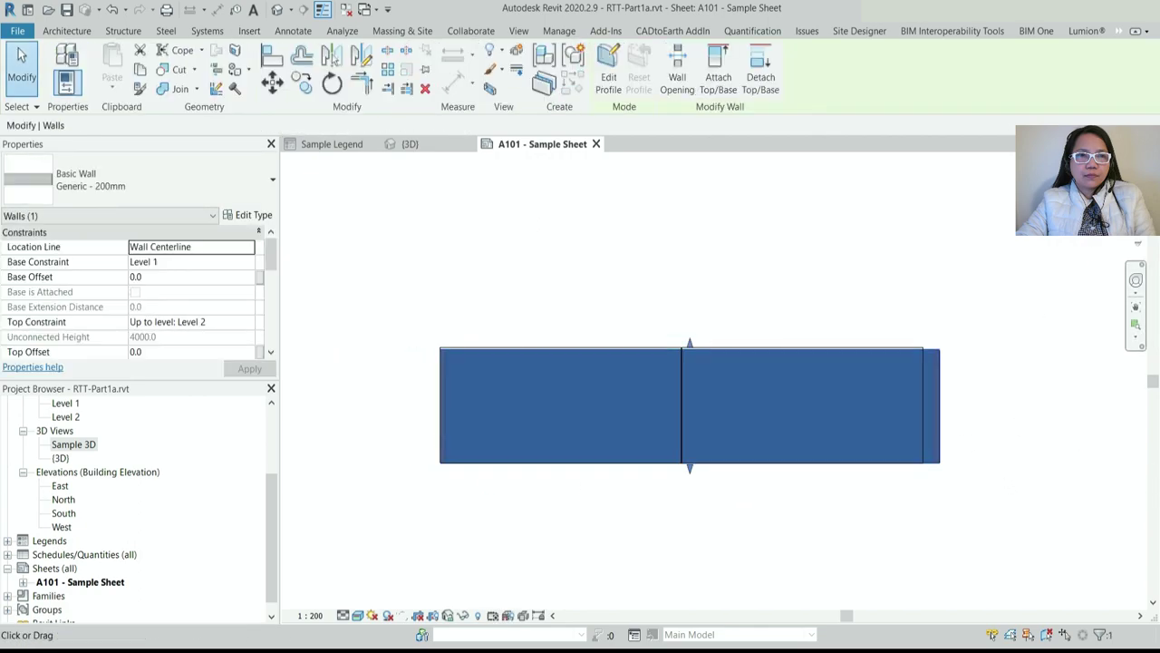
Move both corner walls 500 so the side wall's end snaps to the long wall's endpoint
scroll(997, 444, "up", 3)
left_click(909, 420)
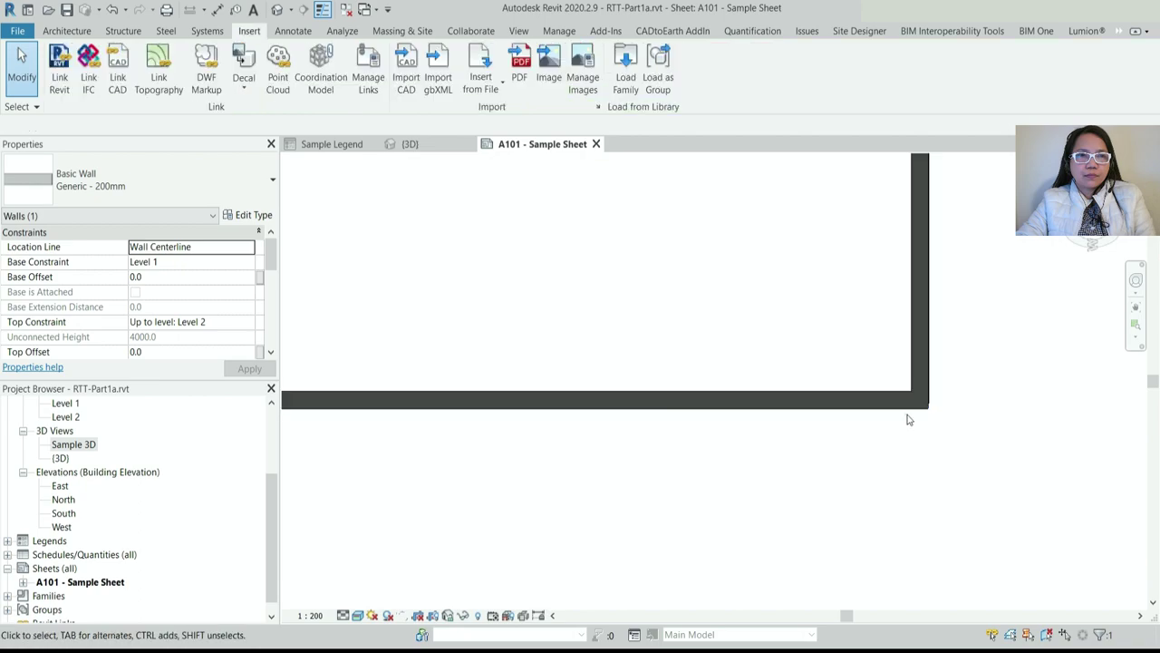
left_click(909, 407)
key("r")
key("s")
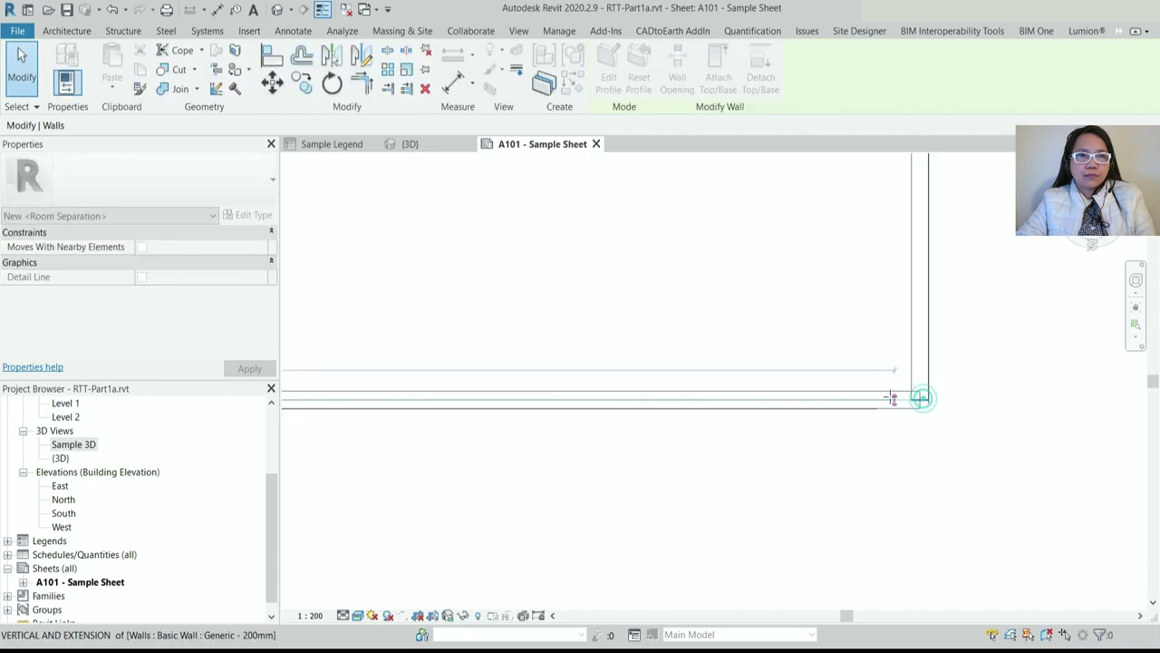
key("Escape")
key("Escape")
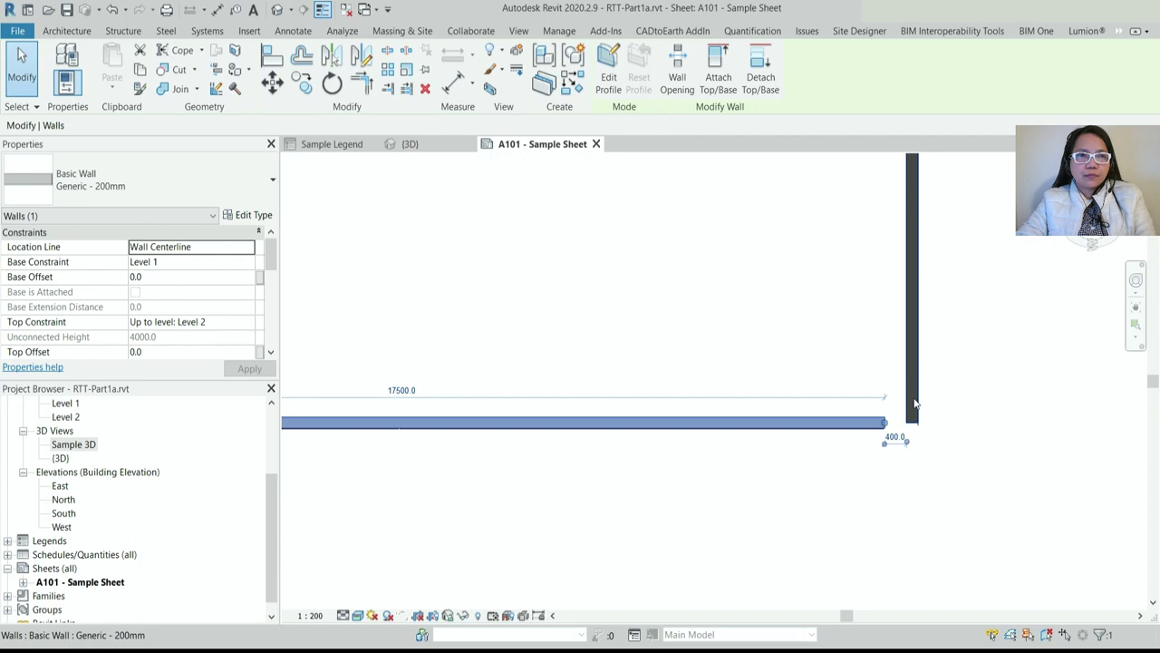
left_click(912, 403)
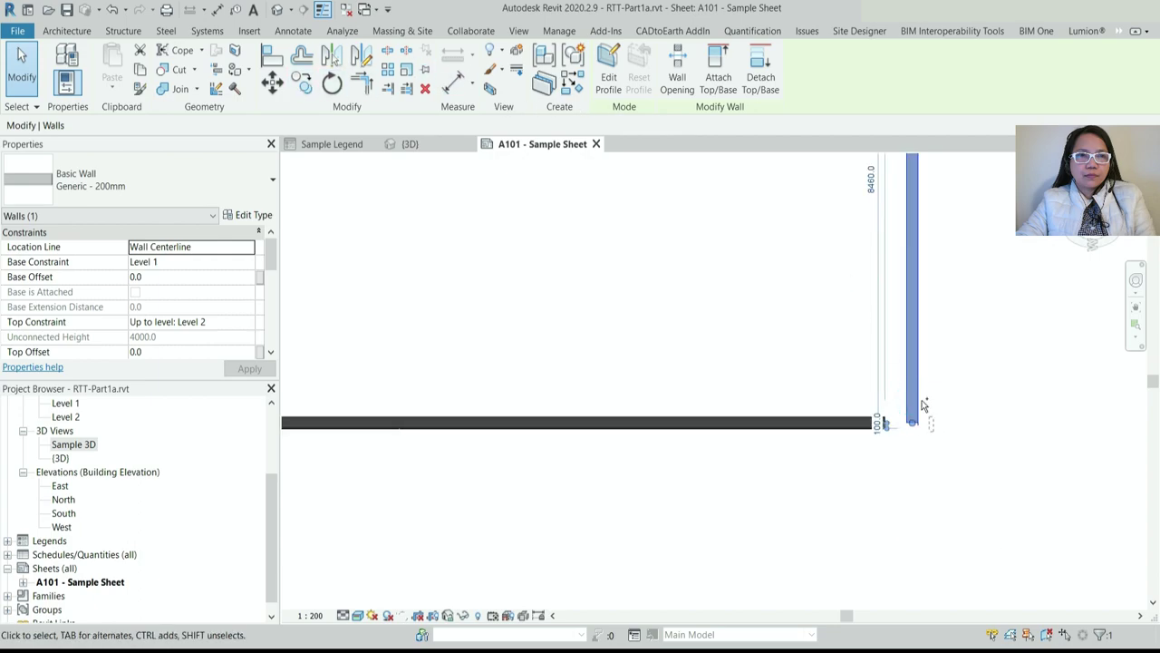
left_click(923, 404, "ctrl")
left_click(273, 84)
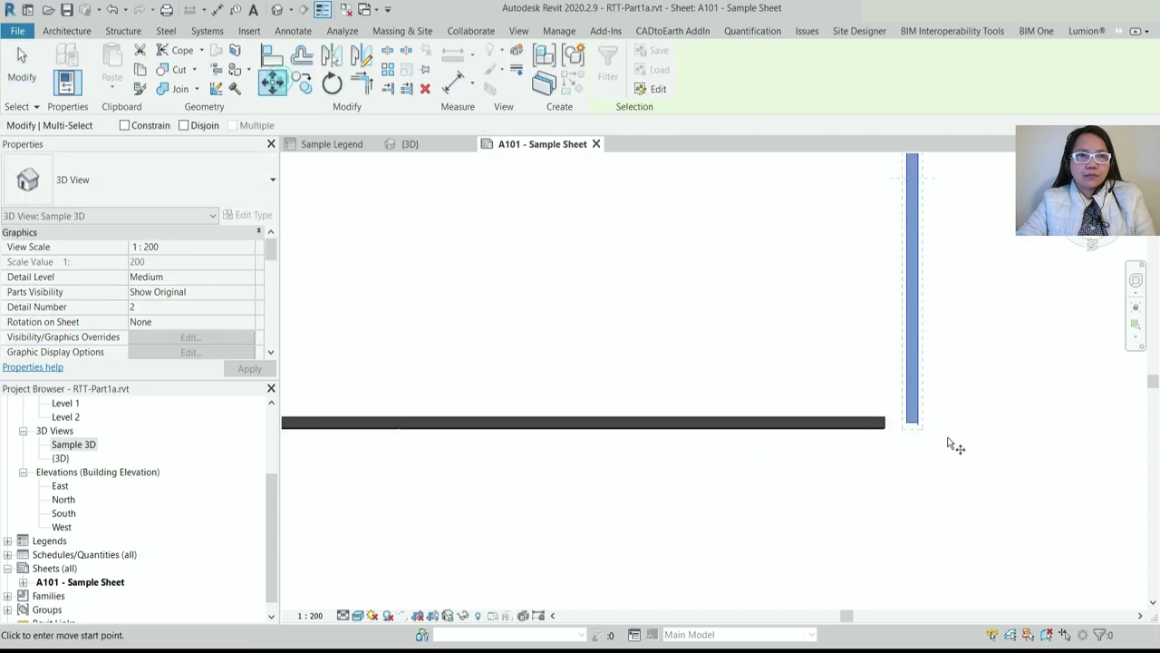
scroll(951, 442, "up", 2)
left_click(912, 424)
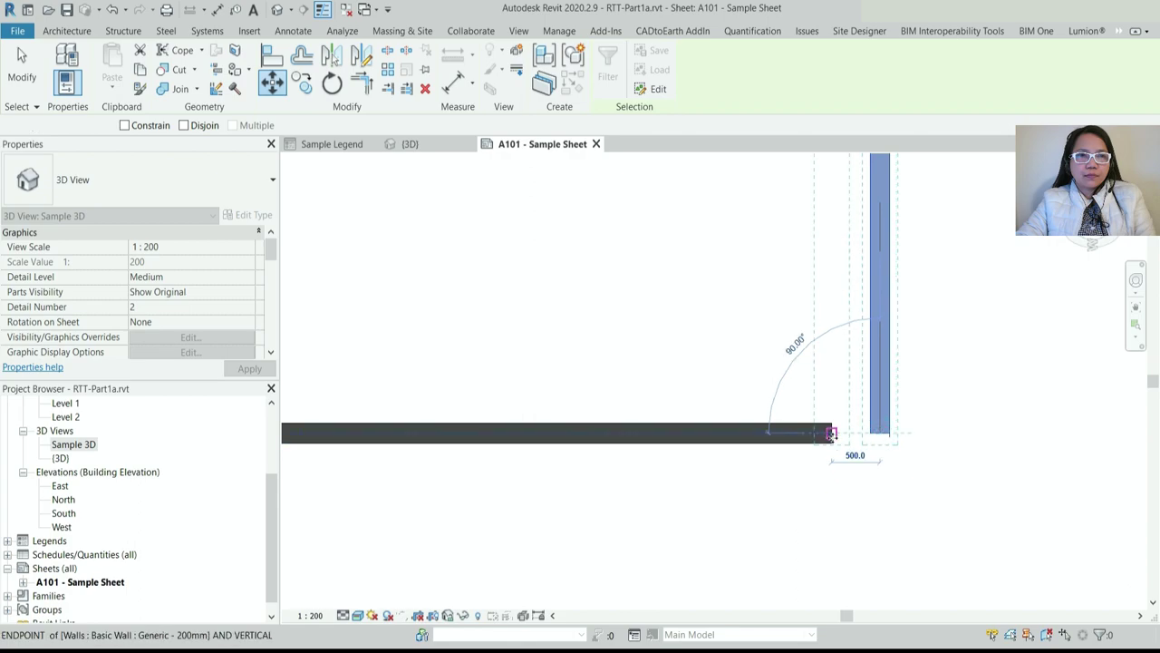
left_click(830, 433)
left_click_drag(1083, 243, 1054, 262)
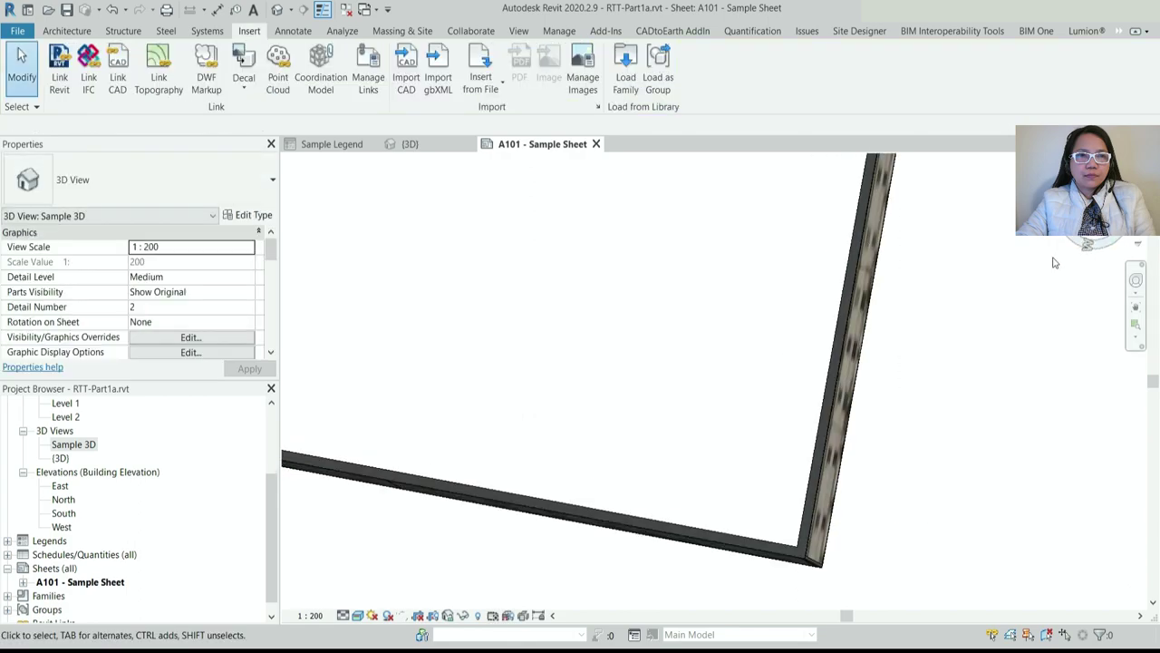
scroll(1054, 263, "down", 6)
middle_click_drag(824, 459, 942, 407, "shift")
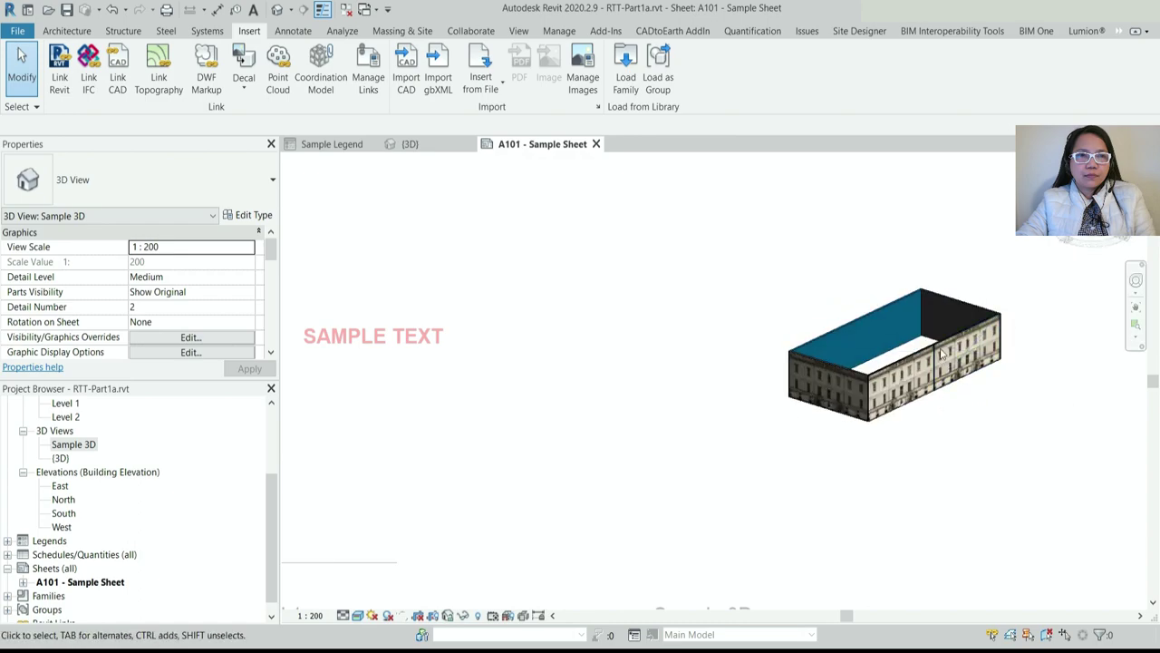
scroll(1002, 459, "up", 2)
scroll(1000, 488, "down", 1)
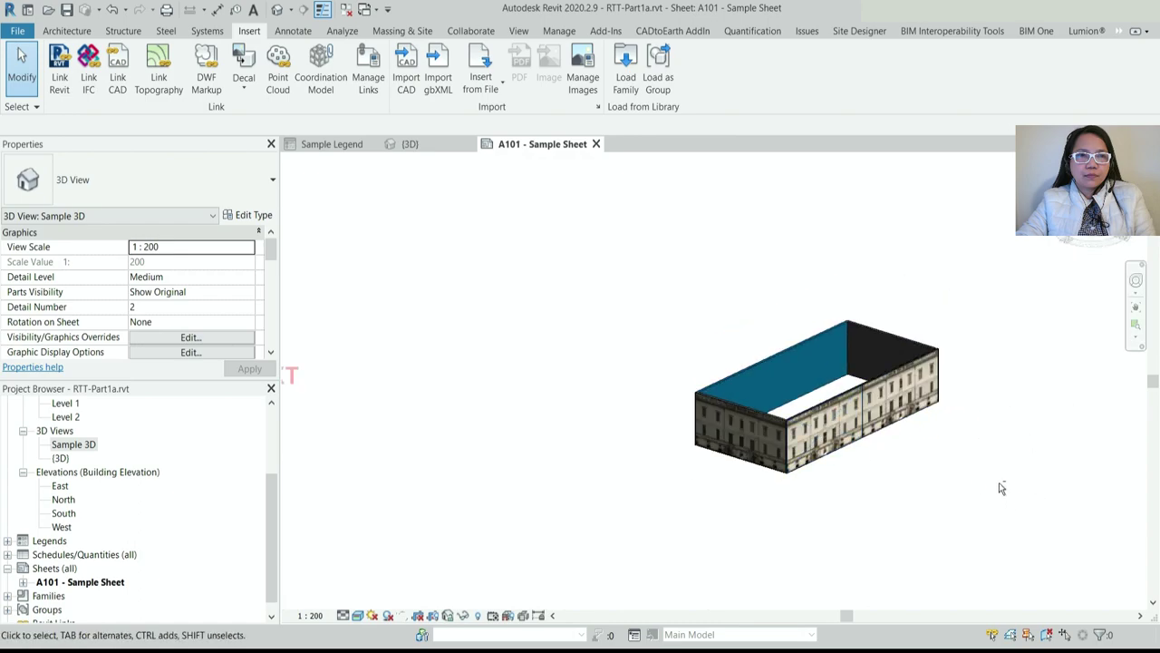
middle_click_drag(1002, 487, 1025, 469, "shift")
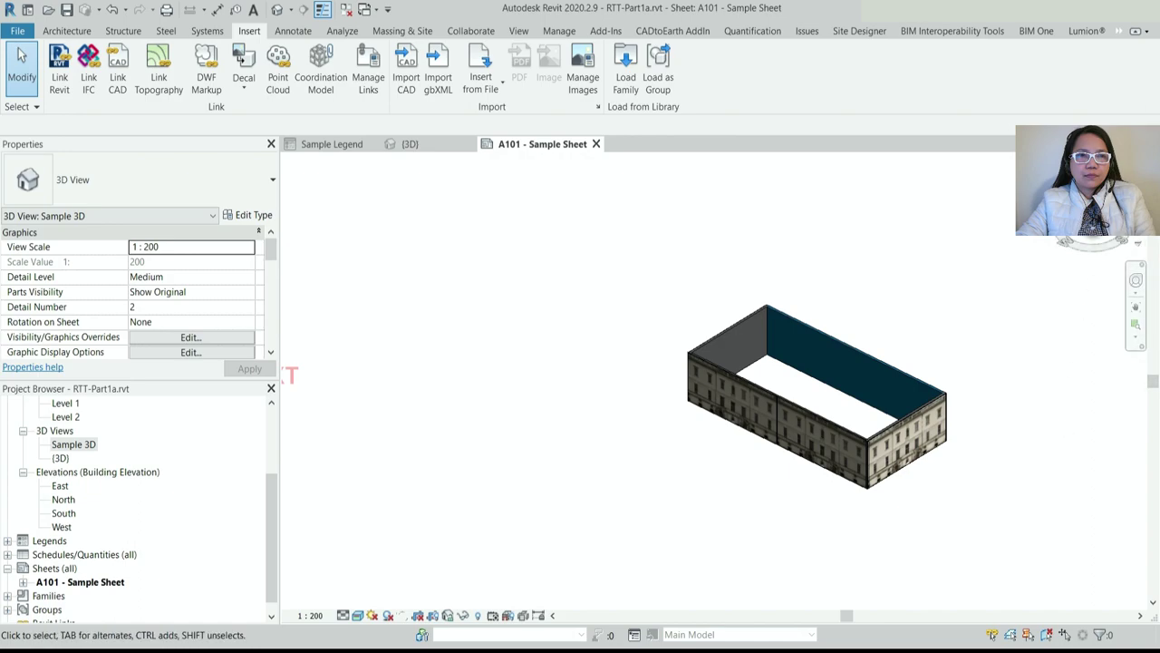
Start a Structural Foundation: Slab on Level 1 and pick the four wall edges as its boundary
double_click(60, 404)
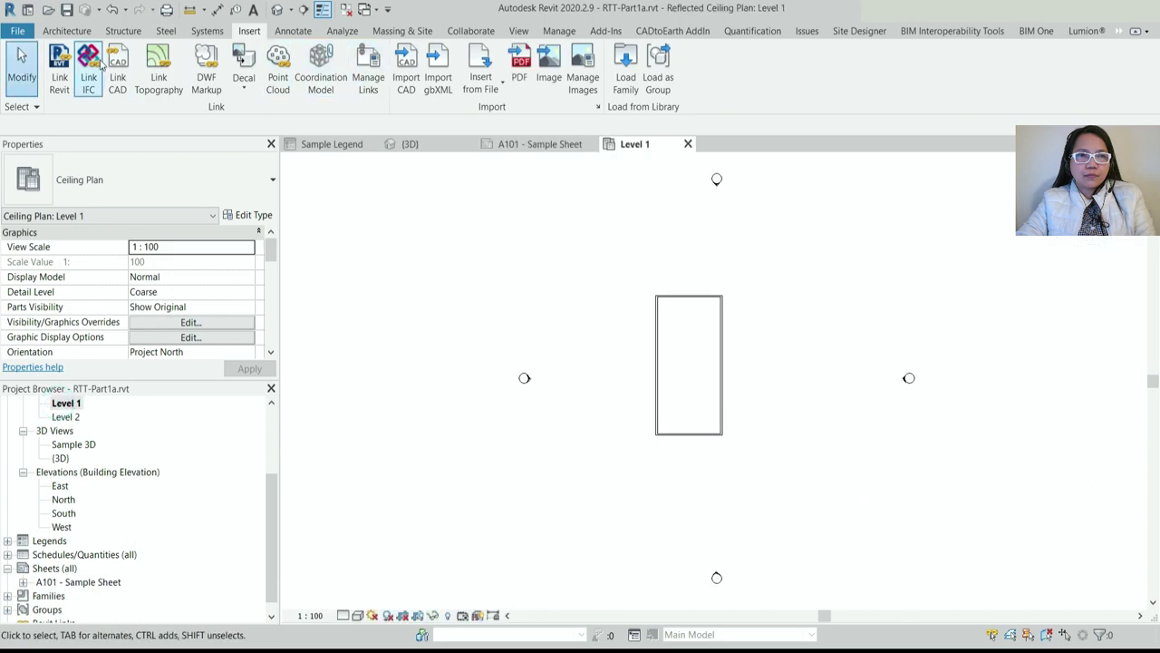
left_click(72, 32)
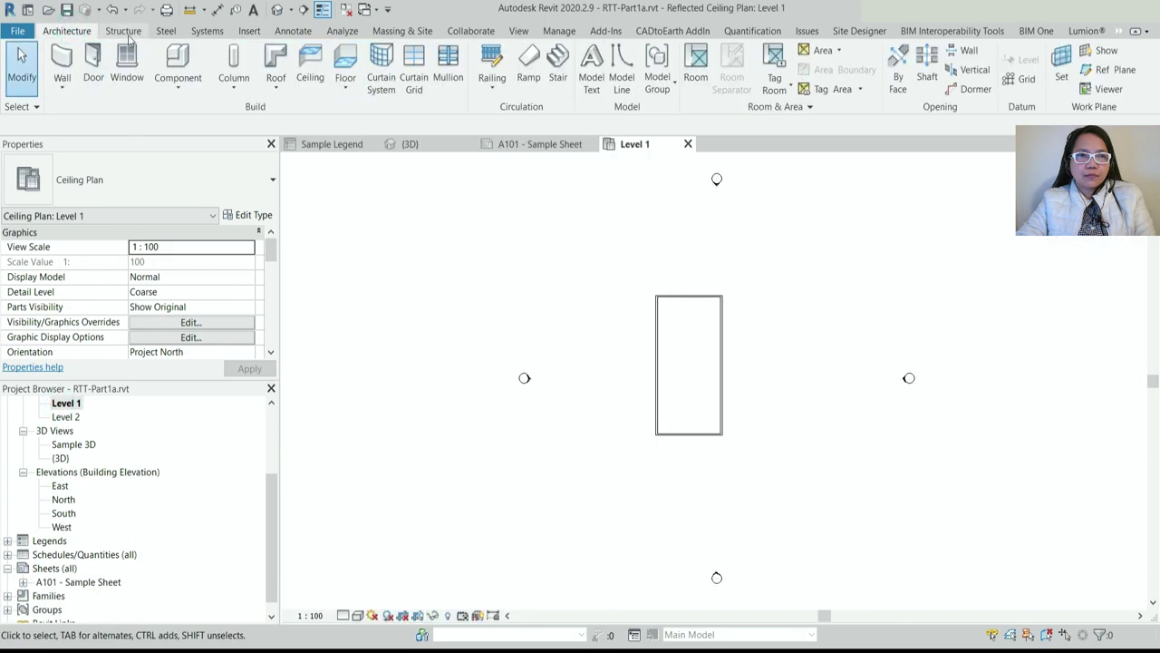
left_click(125, 33)
left_click(432, 87)
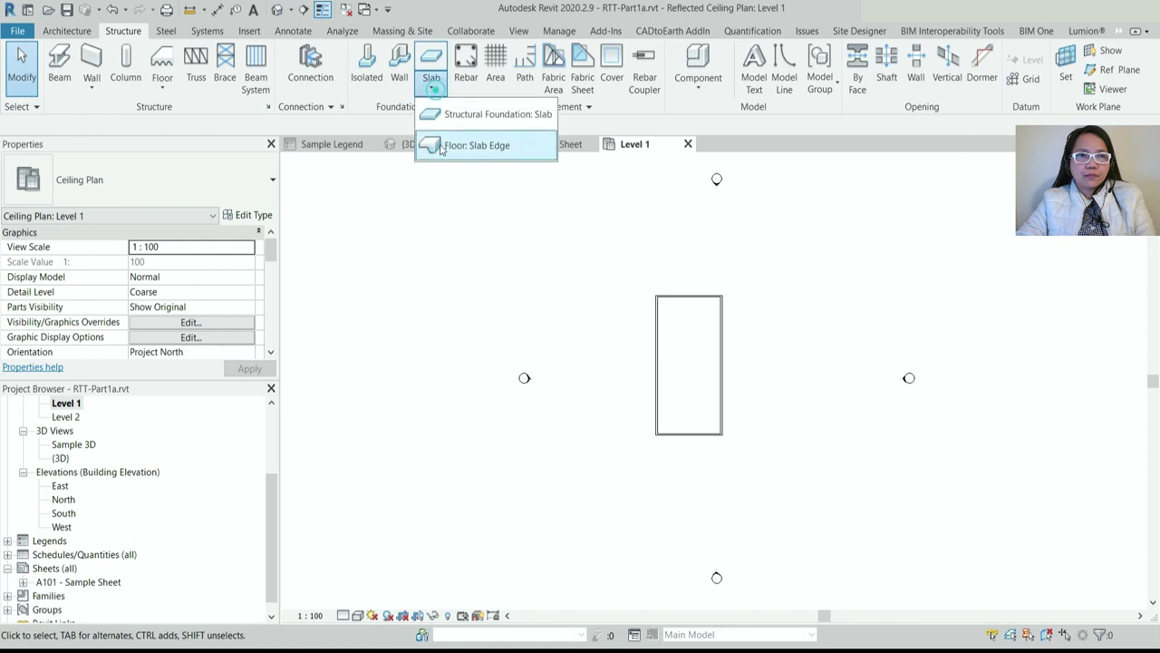
left_click(453, 114)
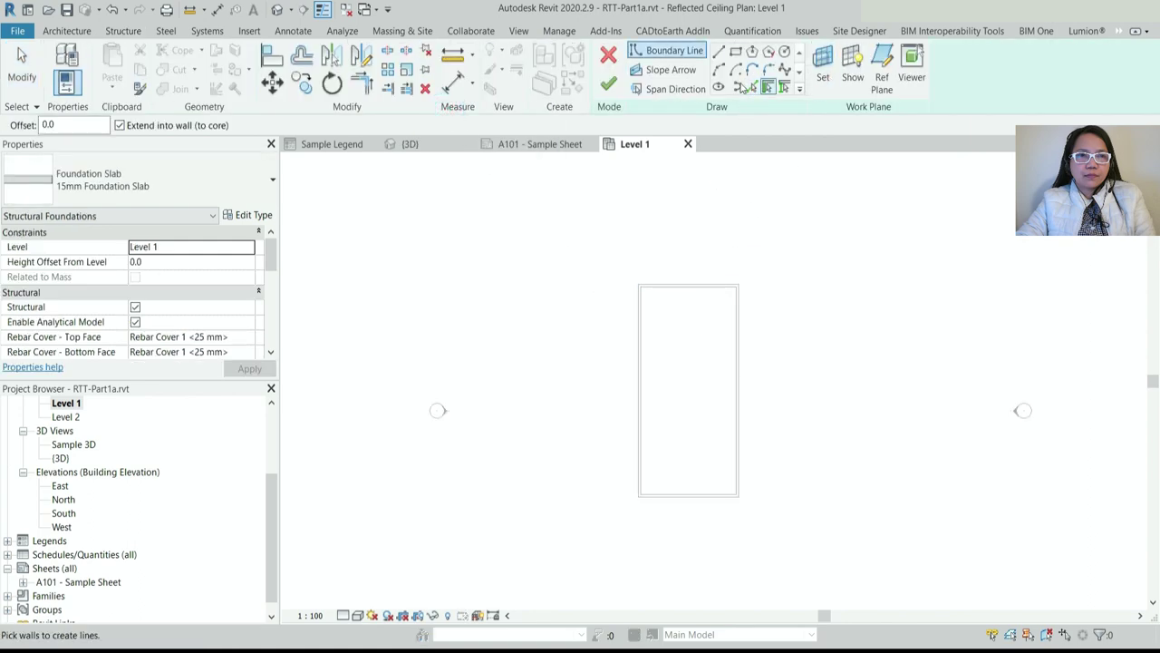
left_click(753, 88)
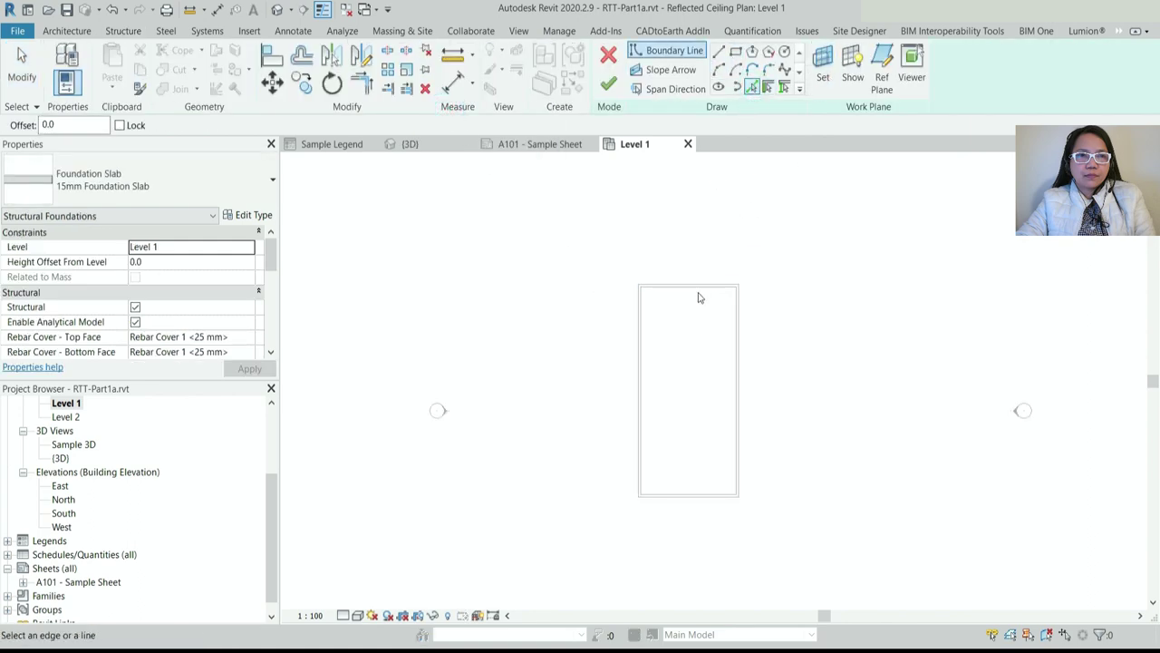
scroll(698, 298, "up", 2)
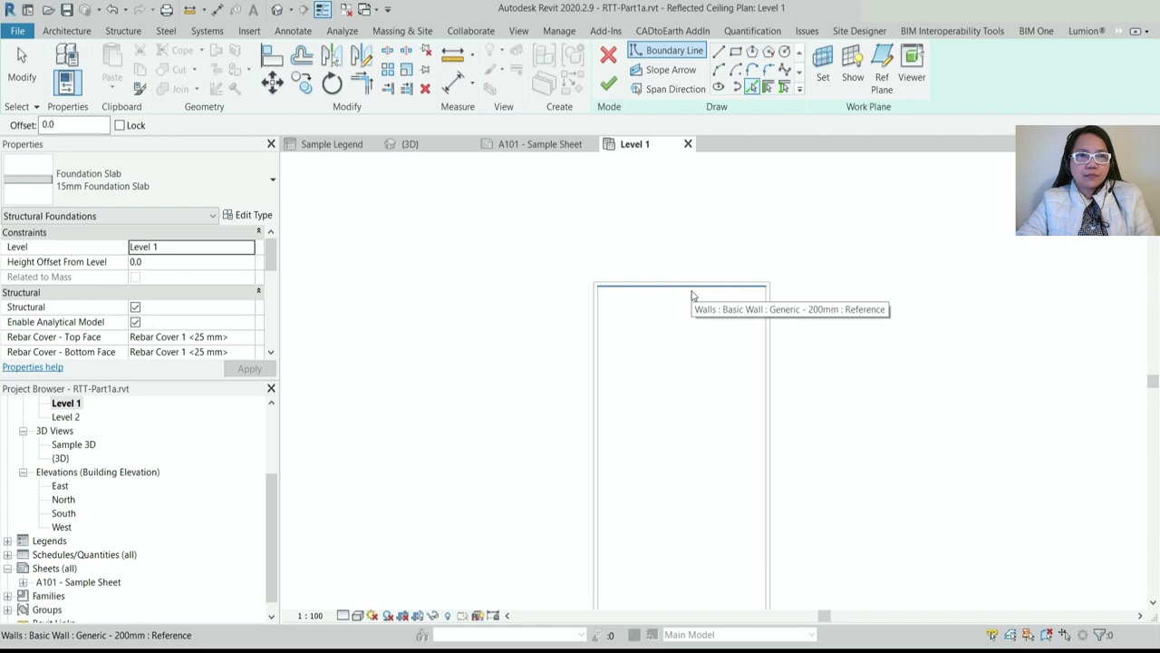
left_click(692, 297)
left_click(601, 341)
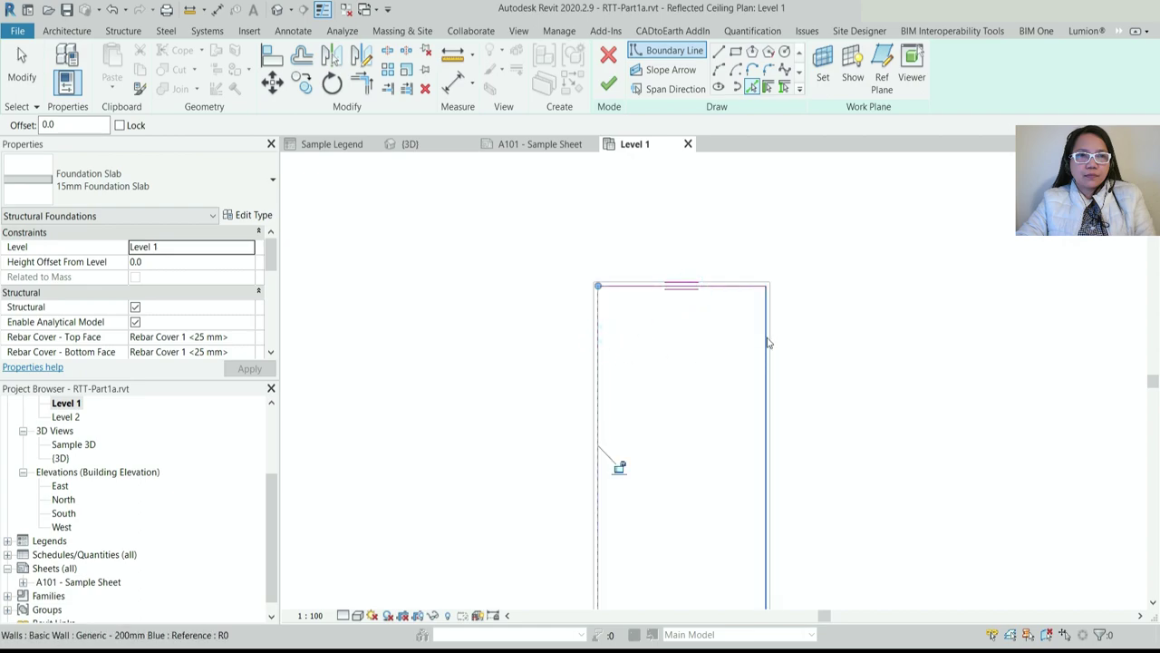
left_click(768, 342)
scroll(764, 337, "down", 2)
left_click(703, 513)
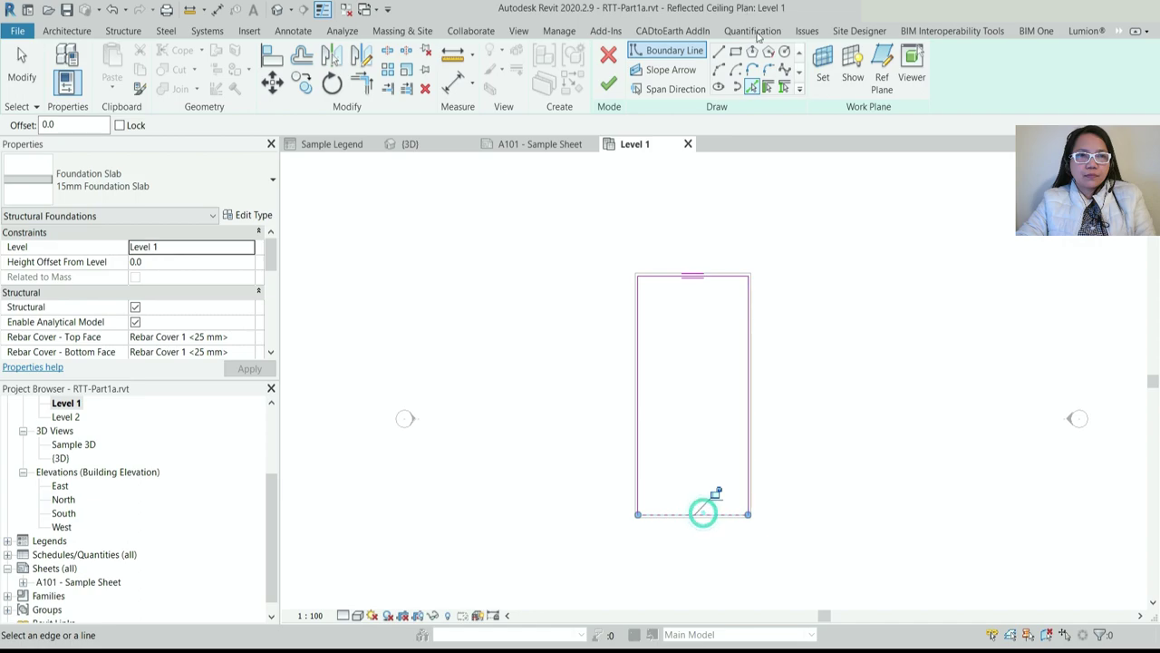
Set the slab's span direction on the right edge and finish the 15mm foundation slab
scroll(706, 276, "up", 3)
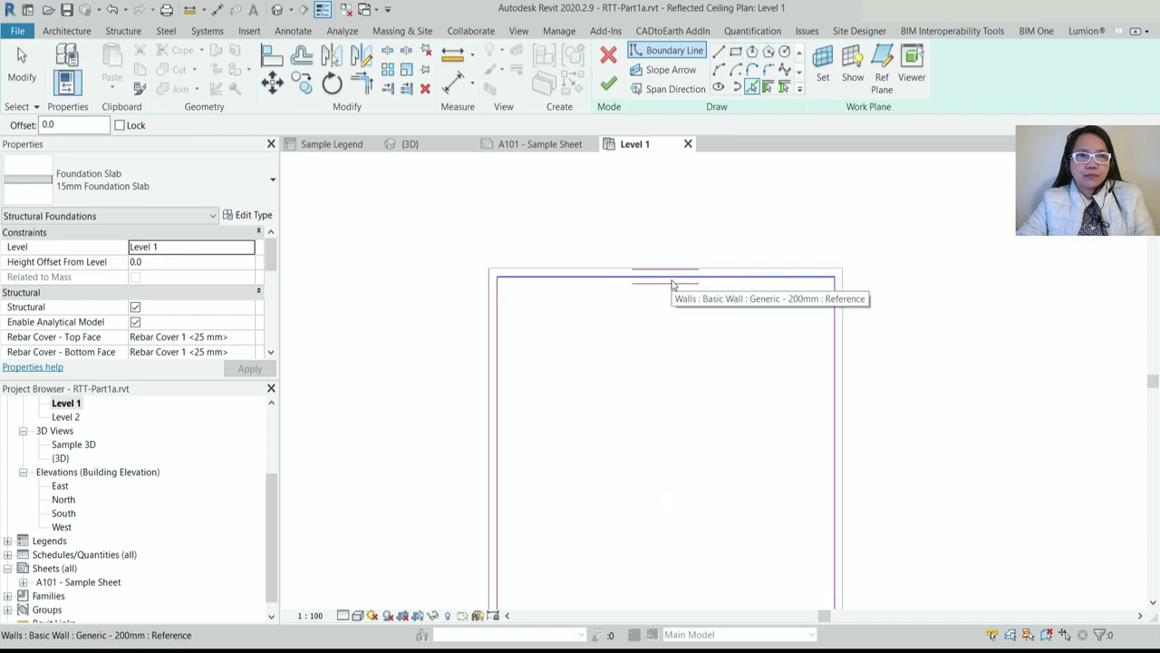
left_click(661, 94)
left_click(498, 383)
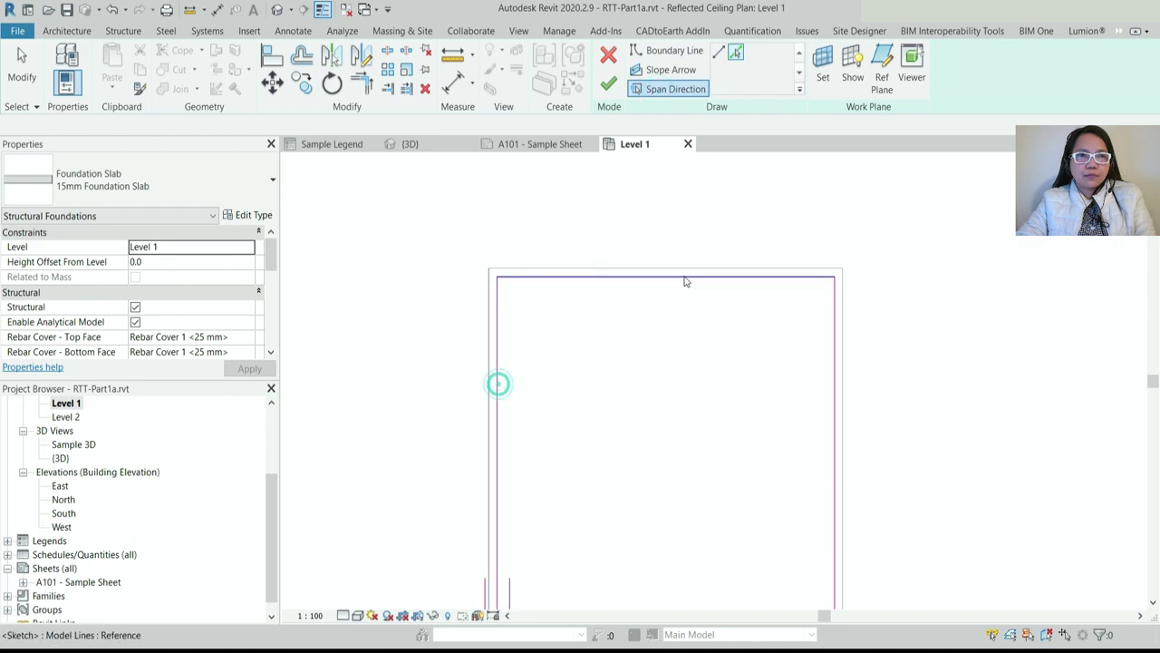
left_click(683, 275)
scroll(674, 189, "down", 3)
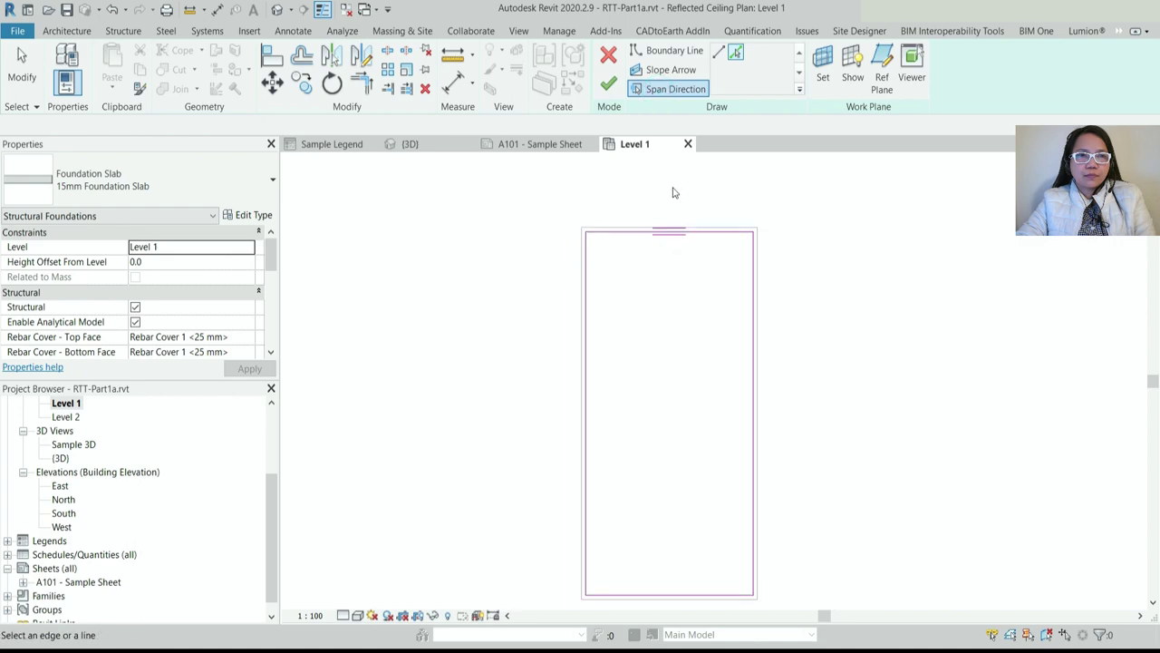
left_click(671, 593)
left_click(751, 390)
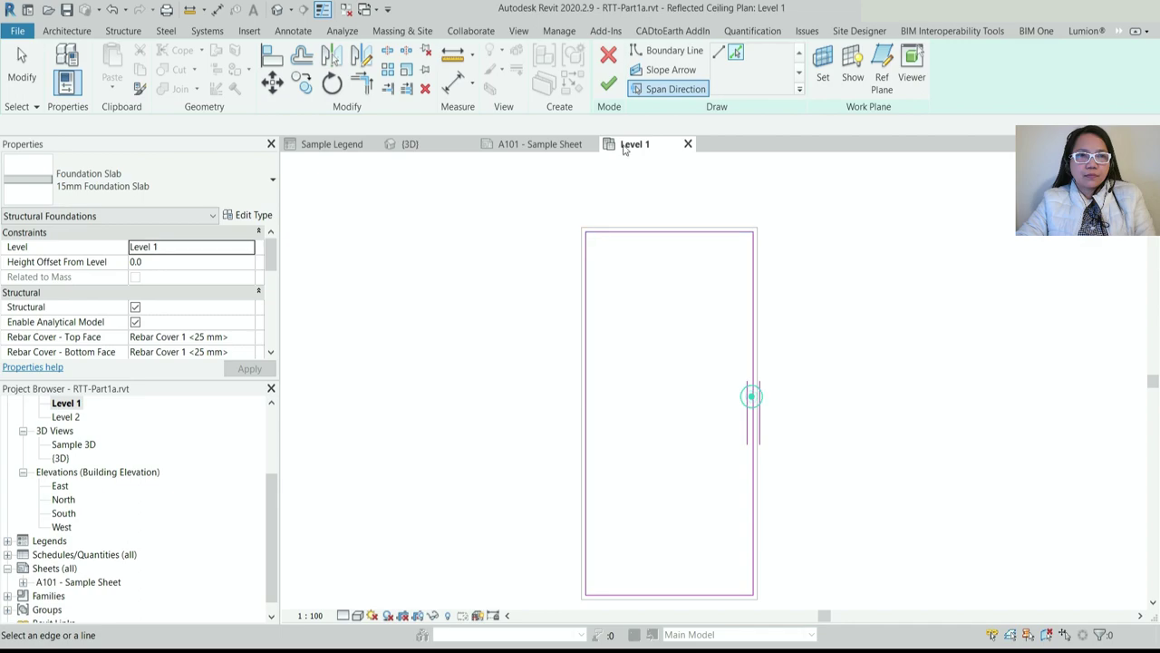
left_click(608, 94)
Switch to the {3D} view and select the foundation slab
left_click(861, 400)
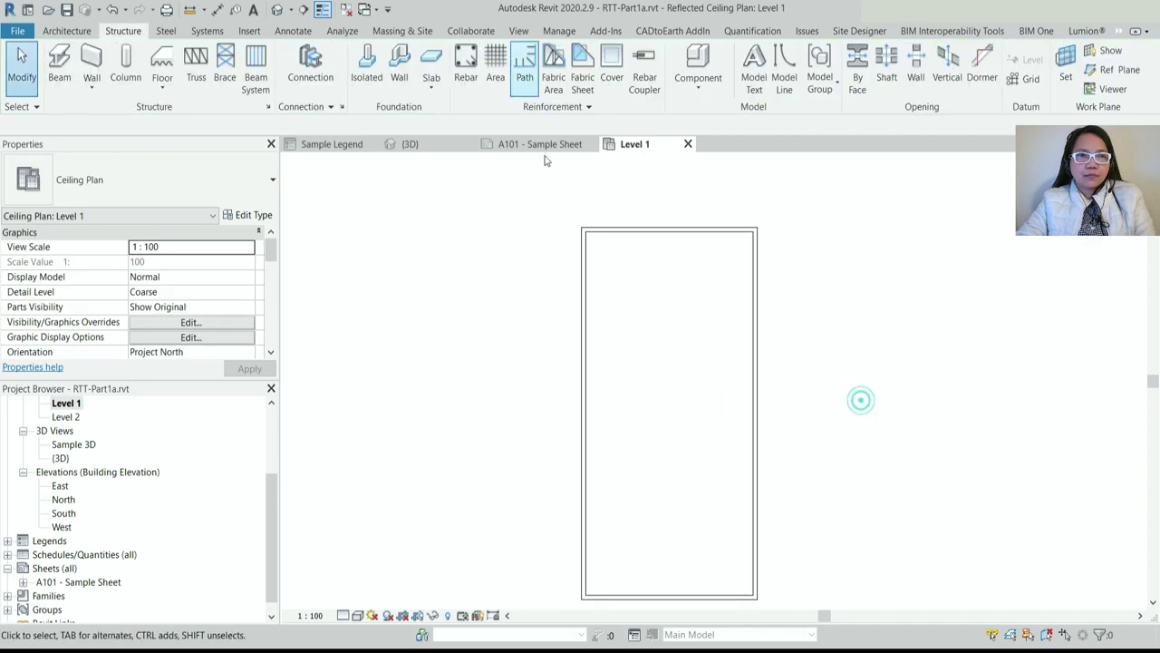
left_click(426, 145)
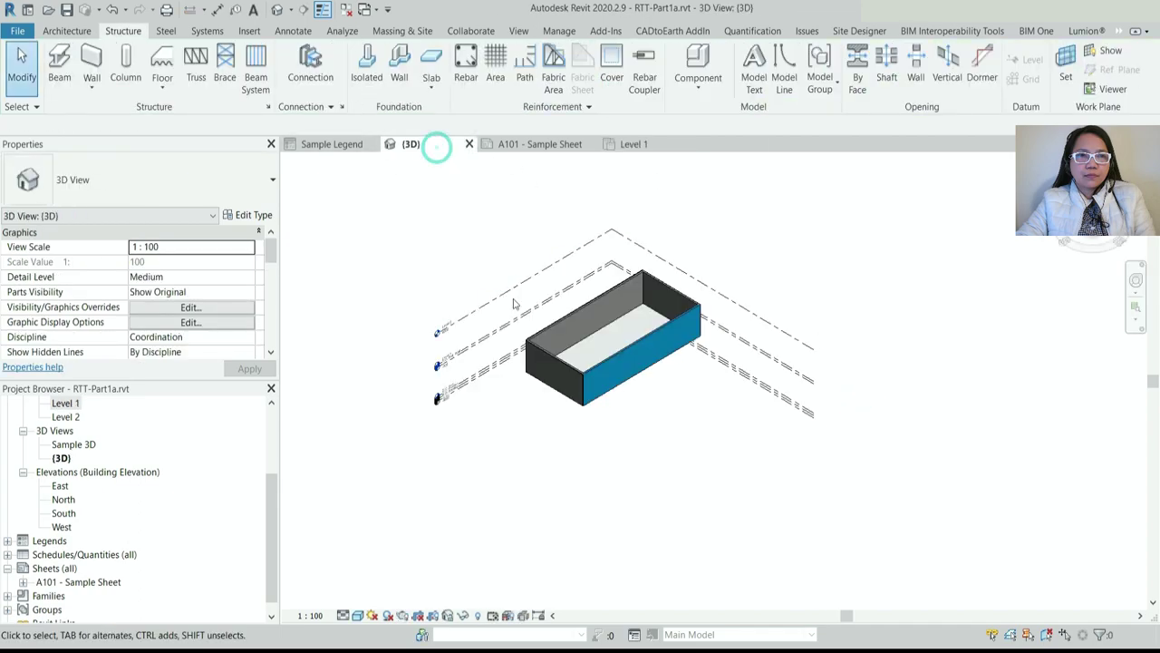
scroll(659, 368, "up", 3)
scroll(734, 372, "up", 3)
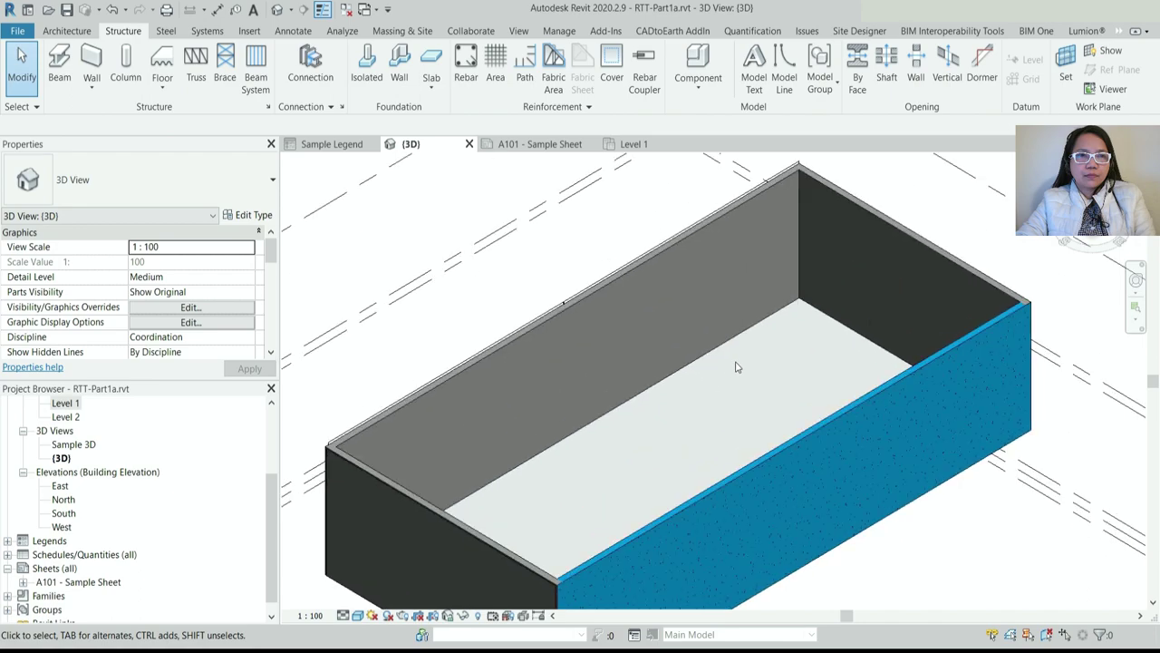
scroll(734, 367, "down", 3)
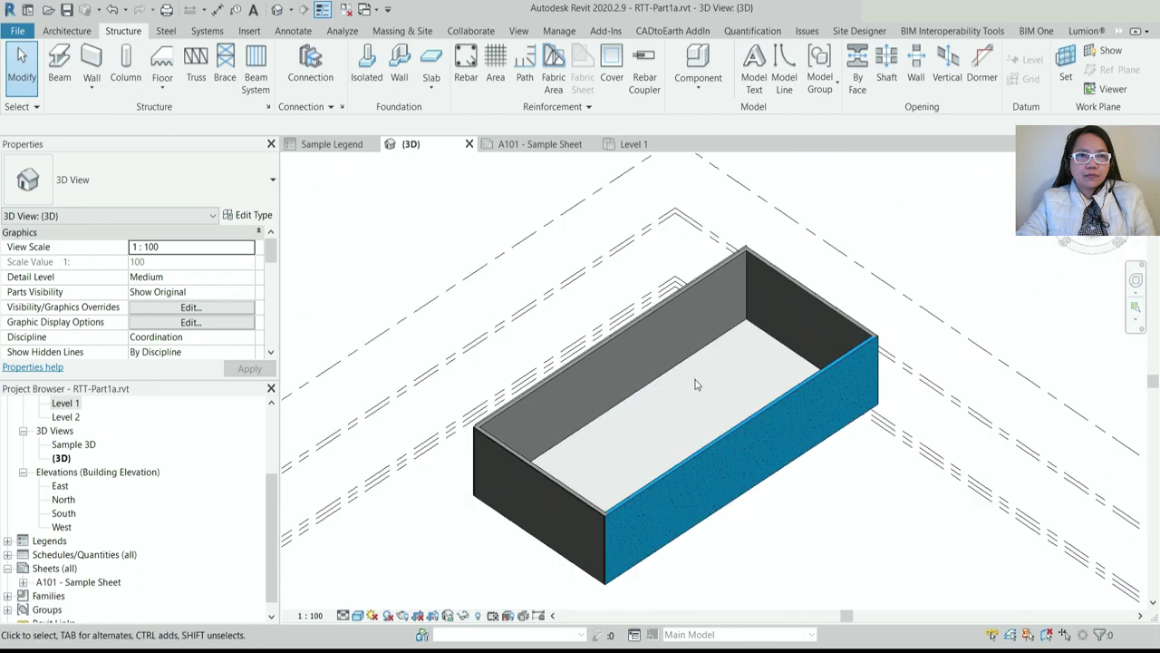
left_click(765, 329)
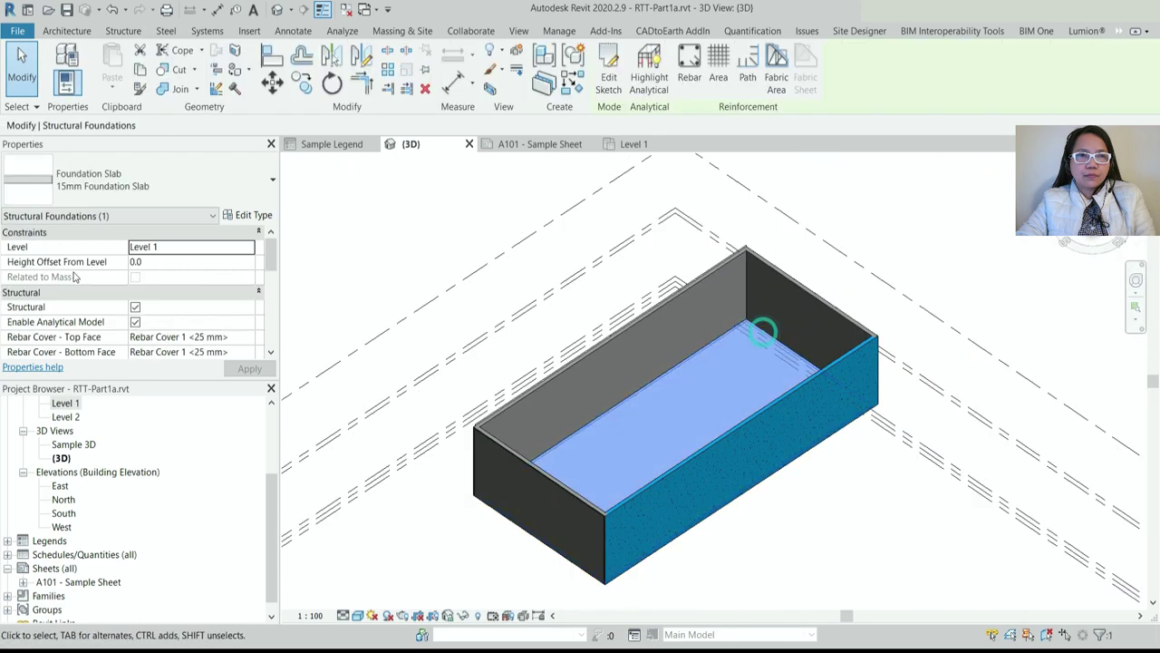
Duplicate the slab type as 'Ground Floor' and open its concrete structure layer's material choices
left_click(255, 216)
left_click(1051, 145)
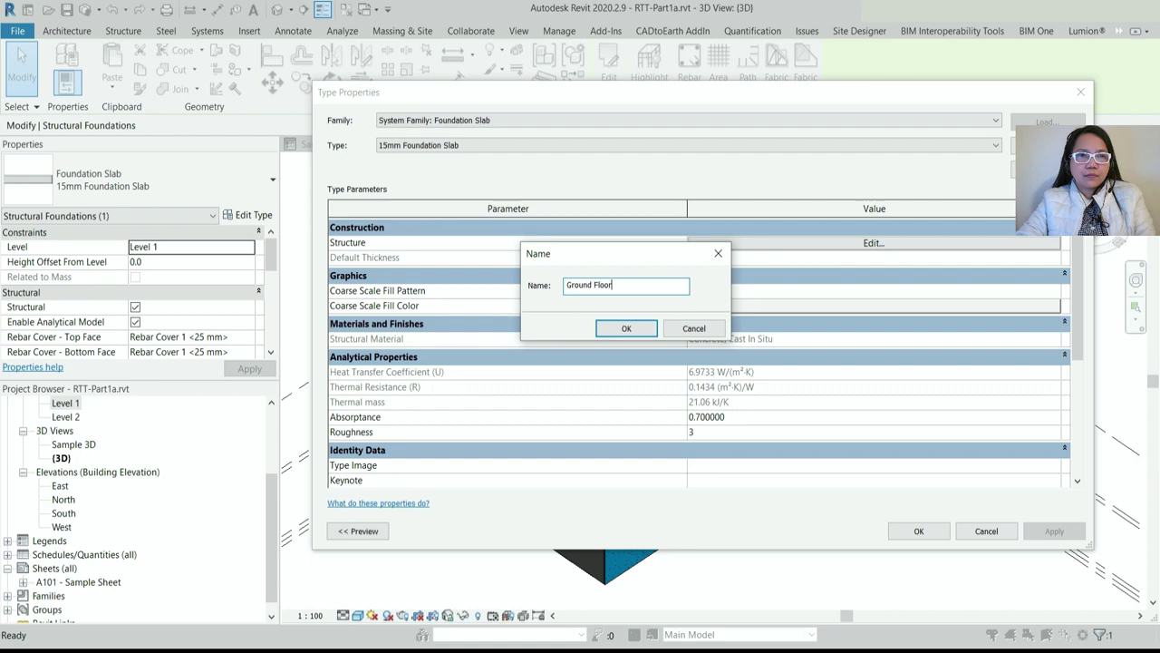
left_click(618, 328)
left_click(968, 243)
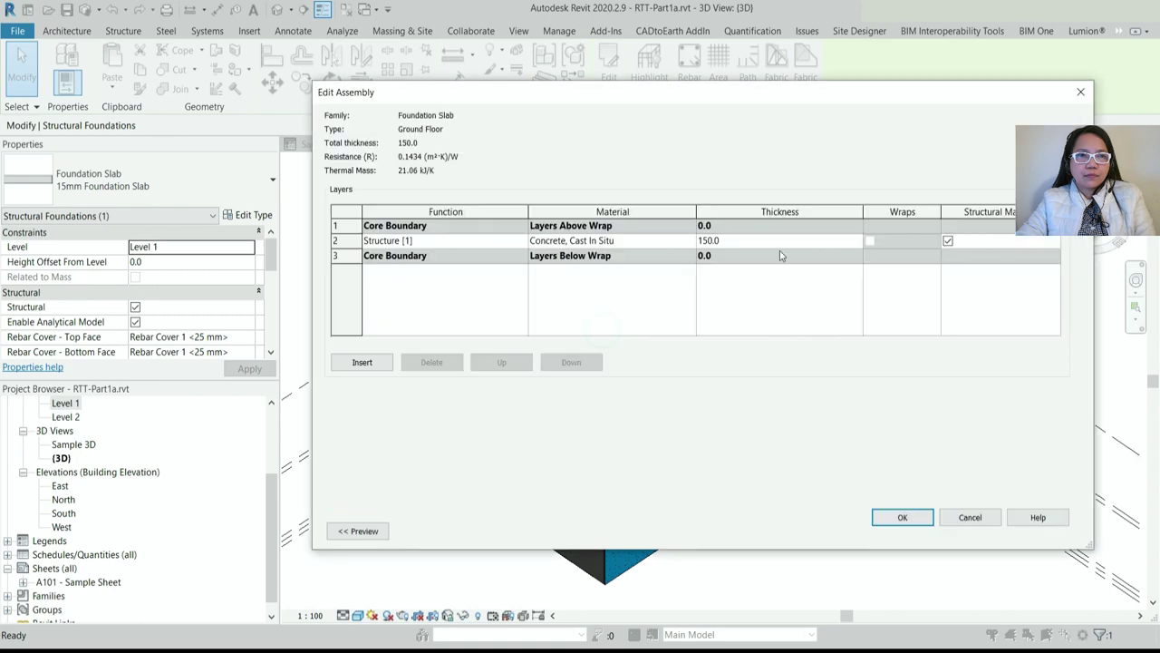
left_click(688, 240)
left_click(691, 240)
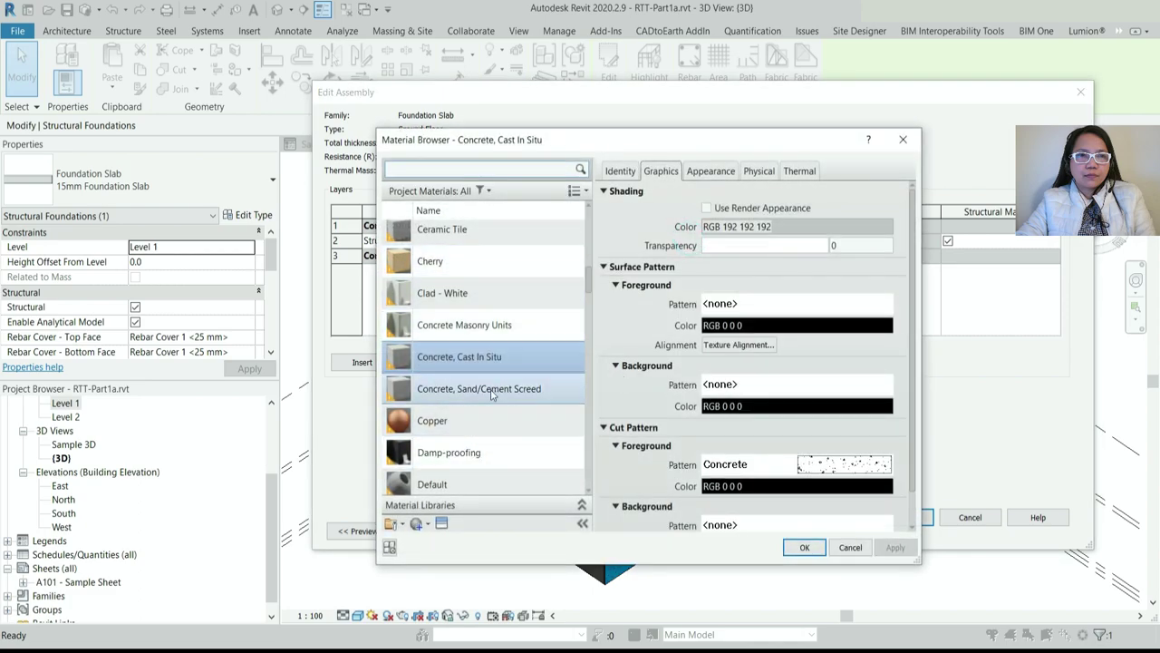
Choose the Analytical Slab Surface material, with shading set to follow the render appearance
scroll(475, 325, "up", 5)
left_click(471, 329)
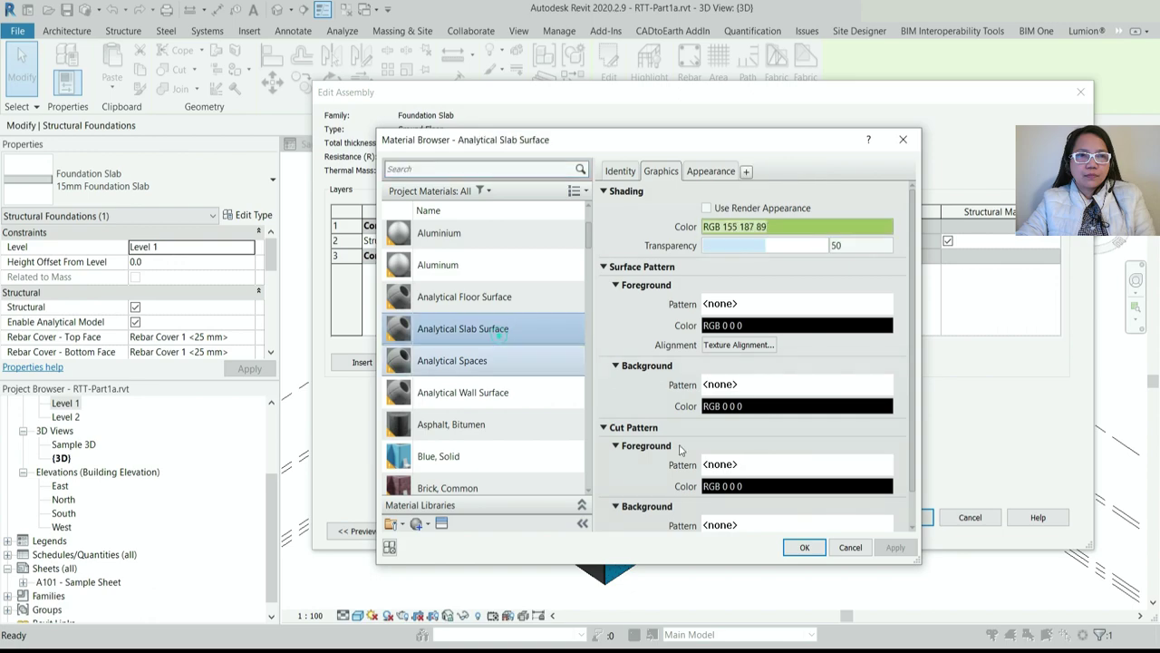
left_click(706, 208)
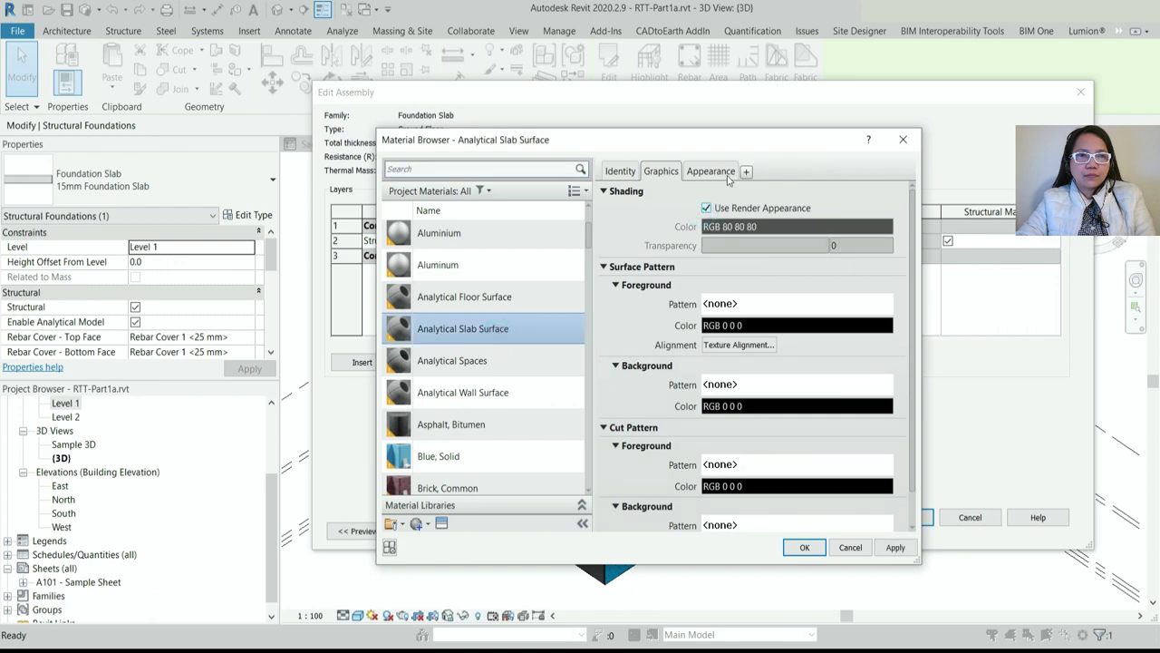
left_click(712, 171)
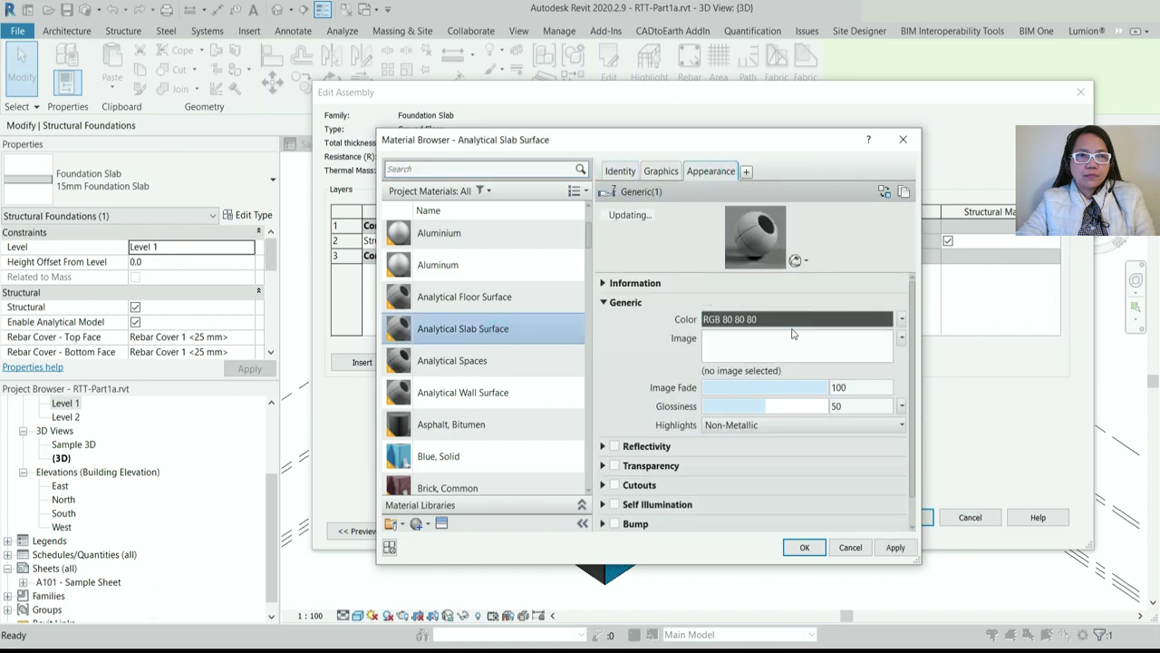
Set the appearance colour to maroon RGB 104 62 80 and begin choosing an image file
left_click(795, 323)
left_click(520, 309)
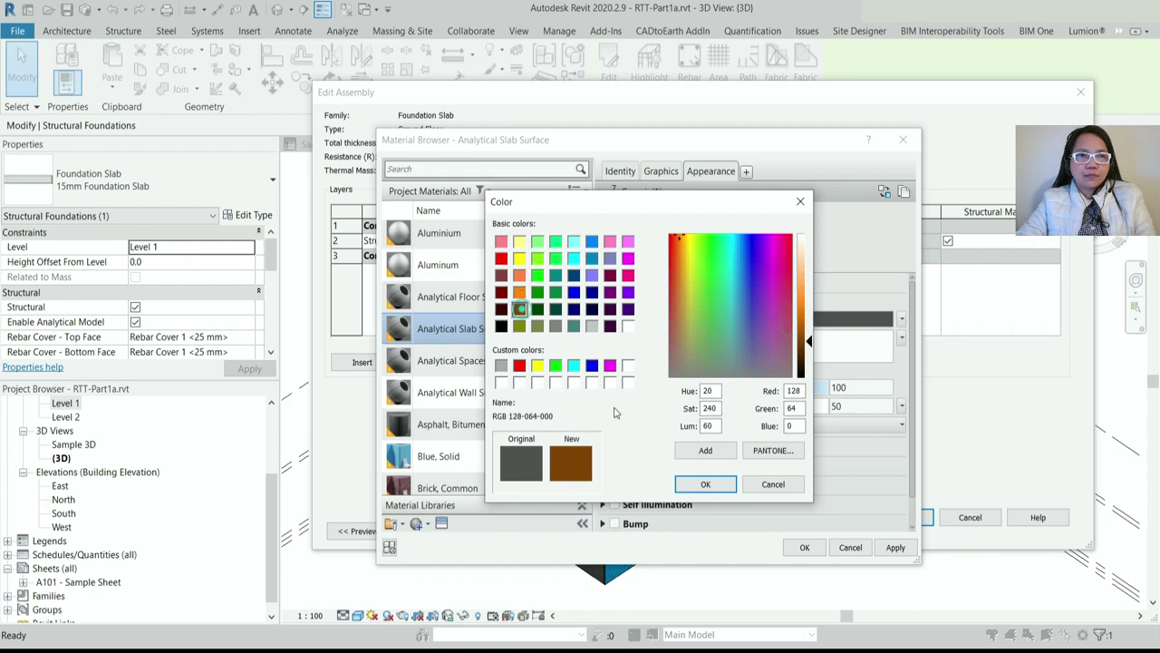
left_click(610, 276)
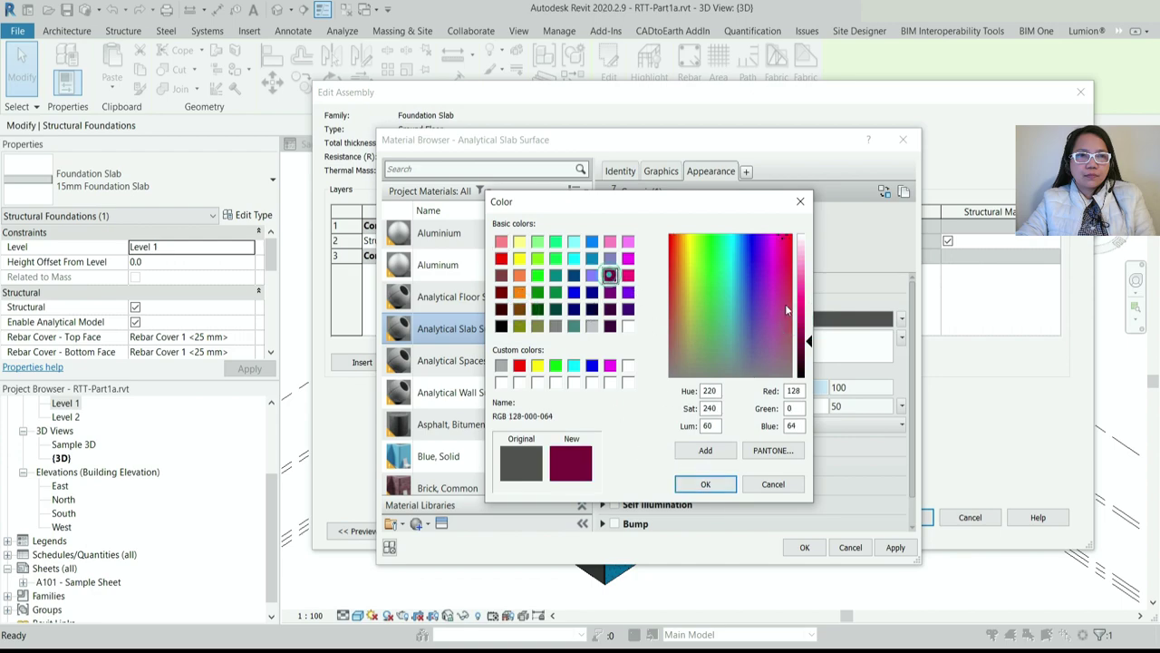
left_click(610, 309)
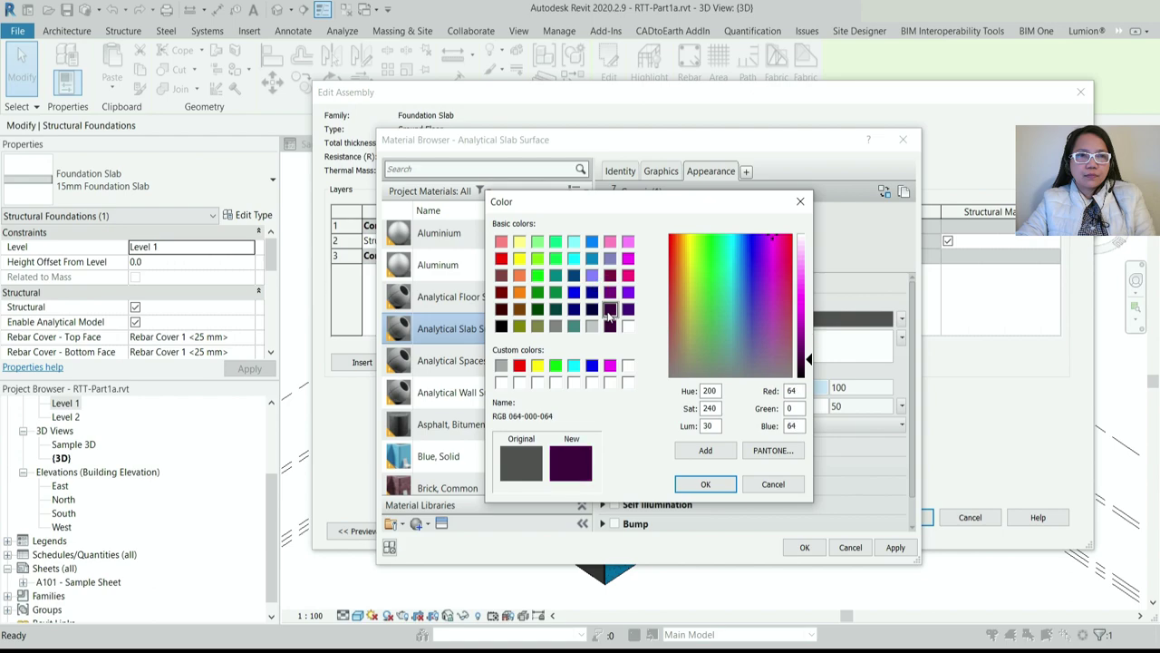
left_click(502, 274)
left_click(501, 241)
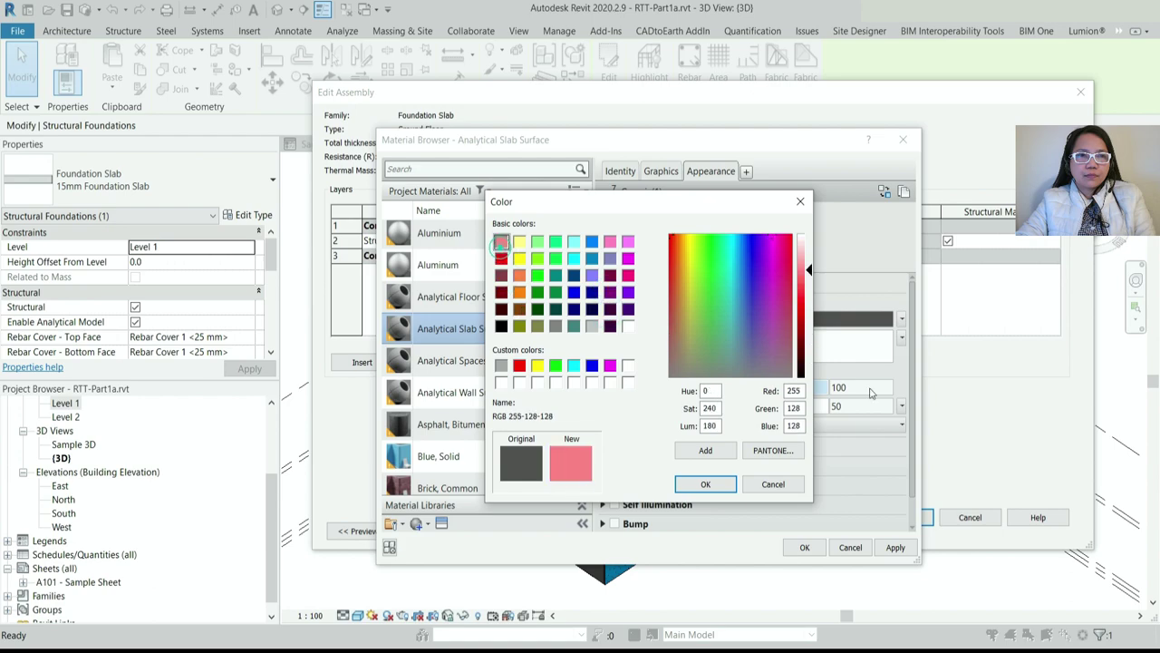
left_click_drag(801, 292, 807, 334)
left_click(784, 340)
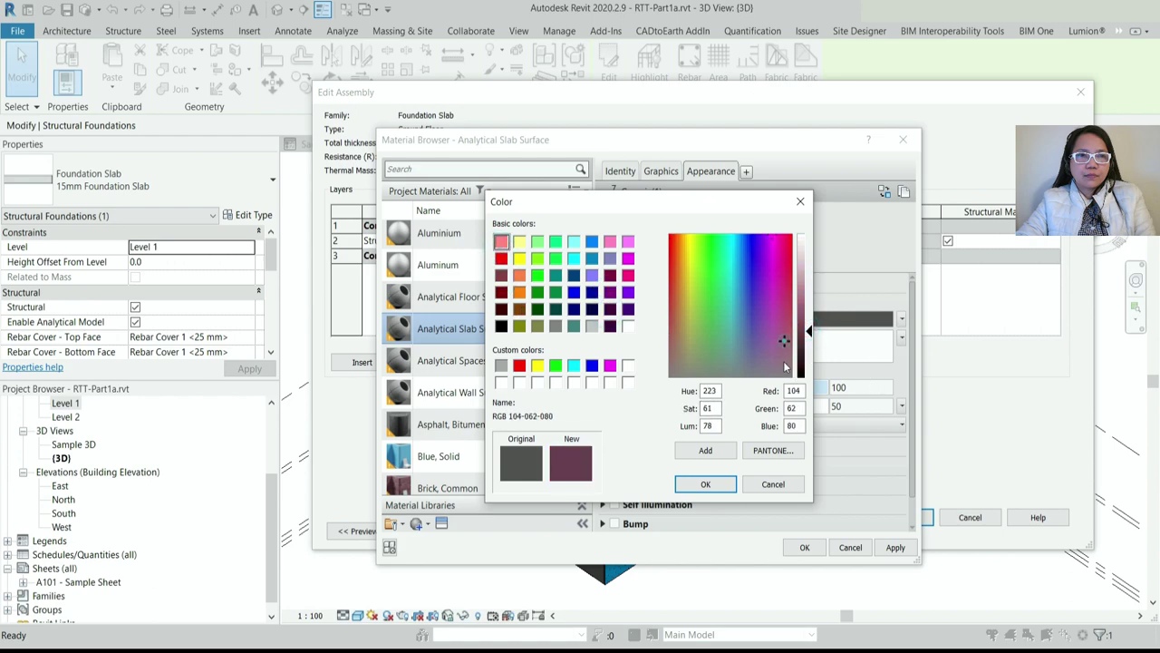
left_click(706, 485)
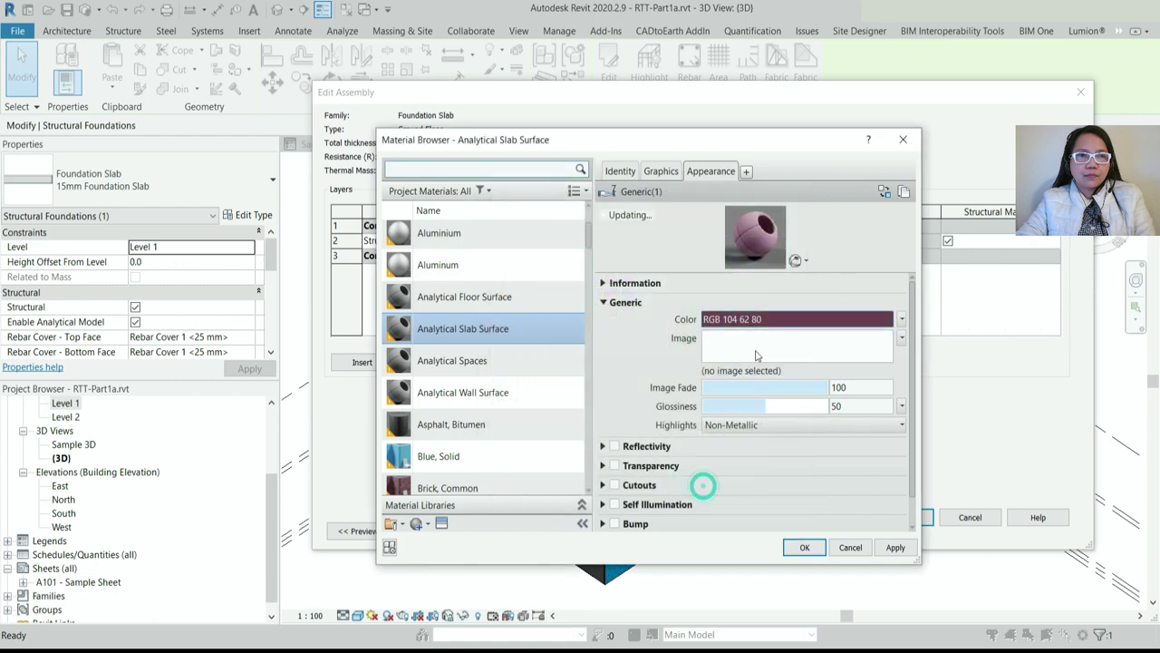
left_click(753, 426)
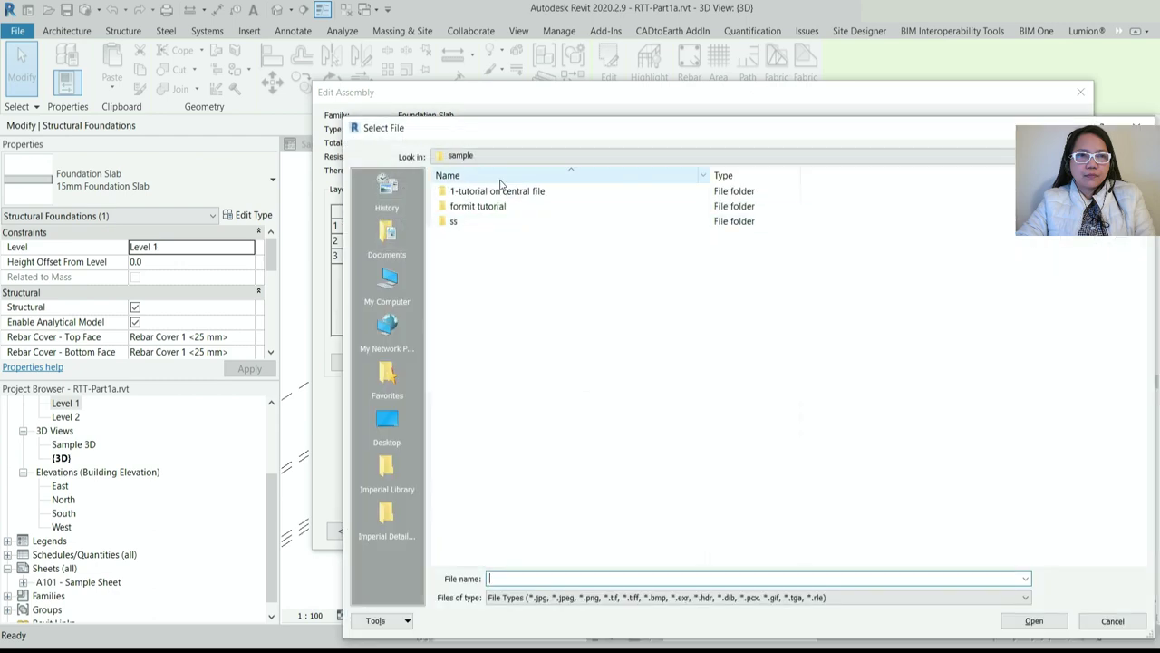
Load Finishes.Flooring.Rug.Braided.jpg from D:\Materials_To use wip as the material image
left_click(516, 157)
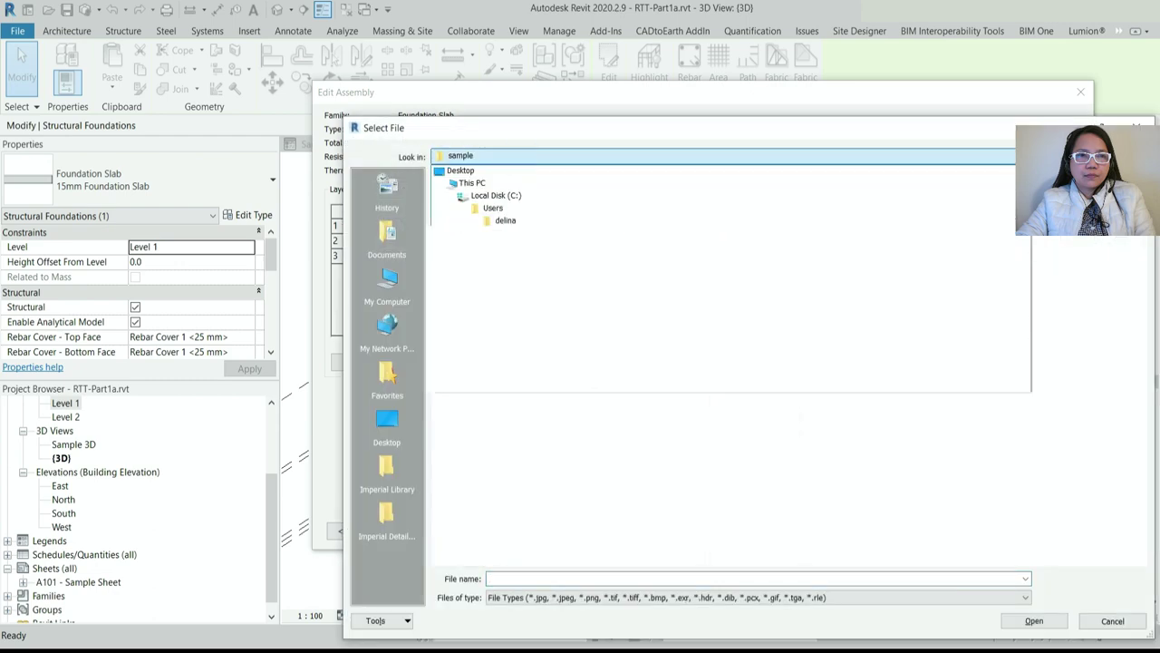
left_click(497, 233)
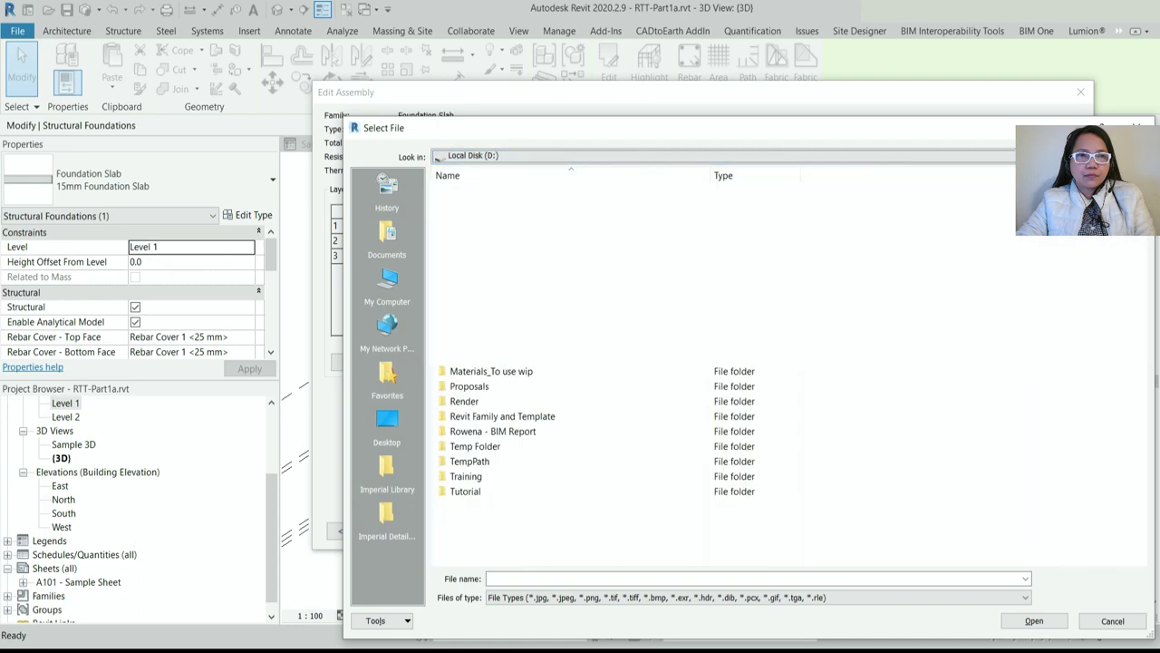
double_click(512, 372)
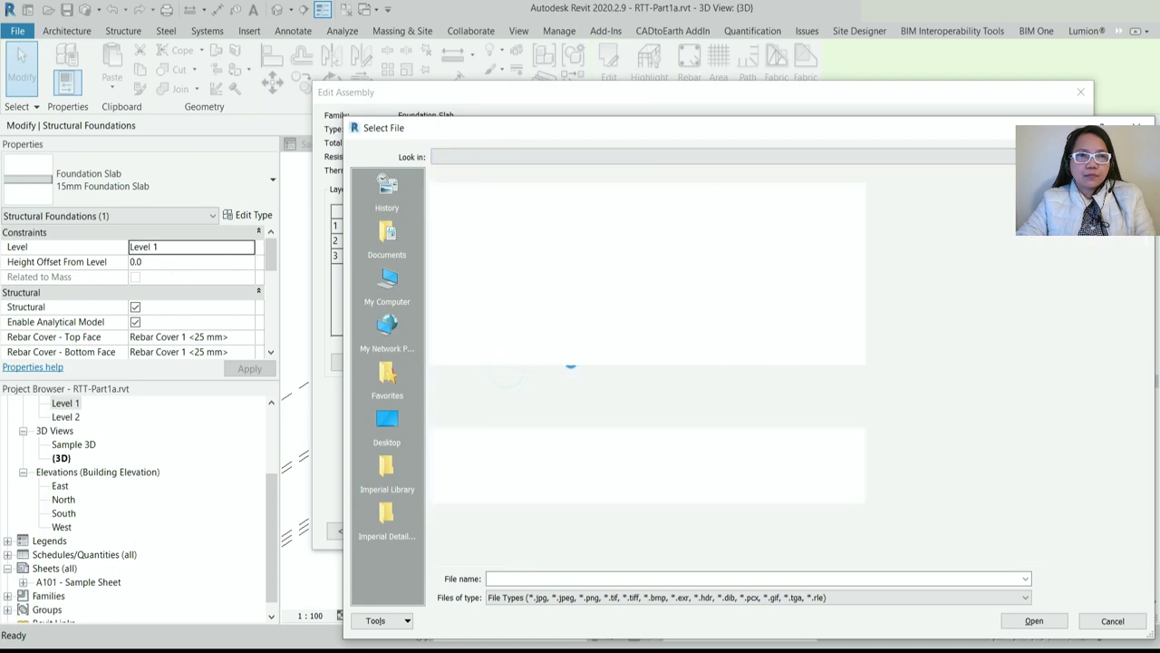
scroll(524, 433, "down", 5)
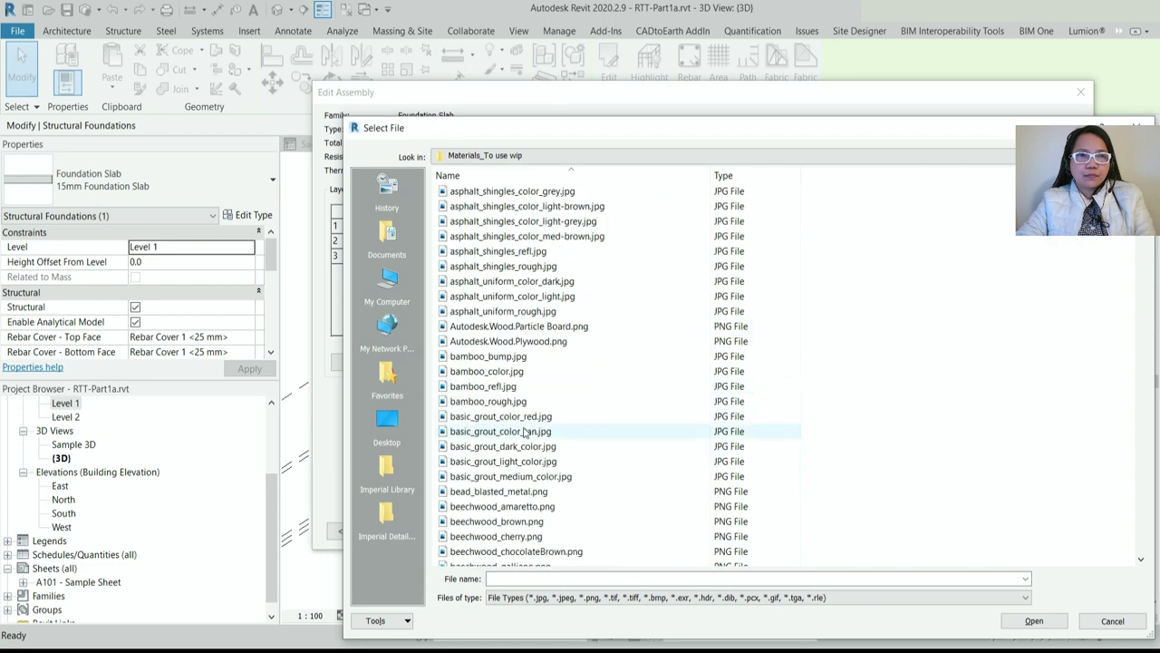
scroll(524, 432, "down", 15)
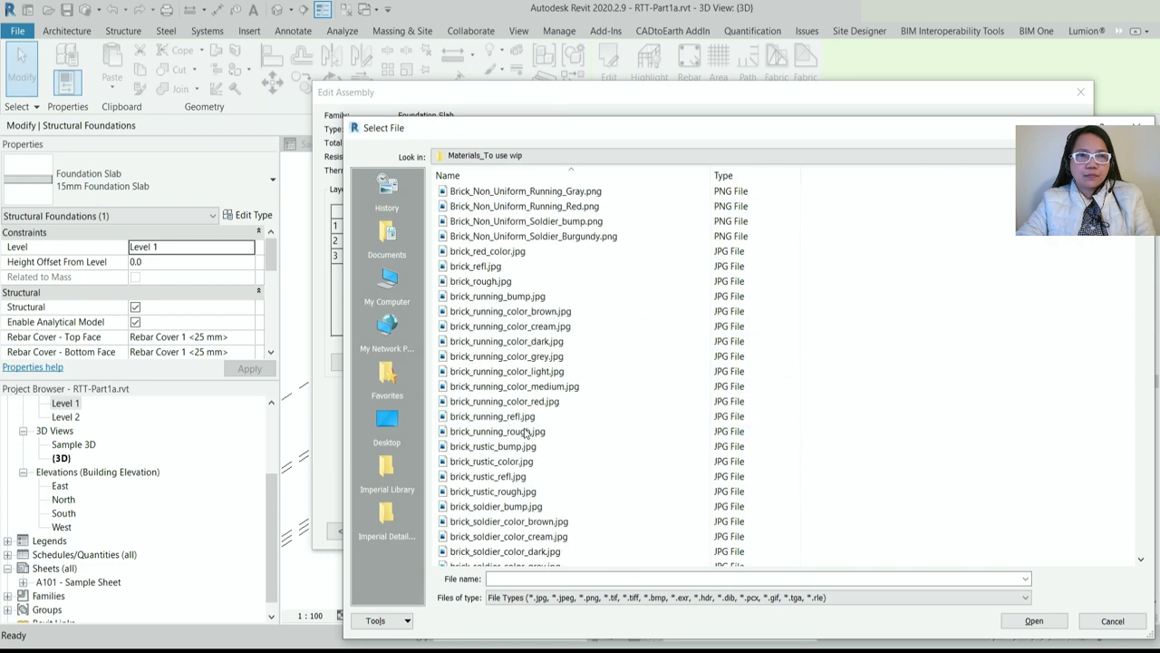
scroll(524, 432, "down", 10)
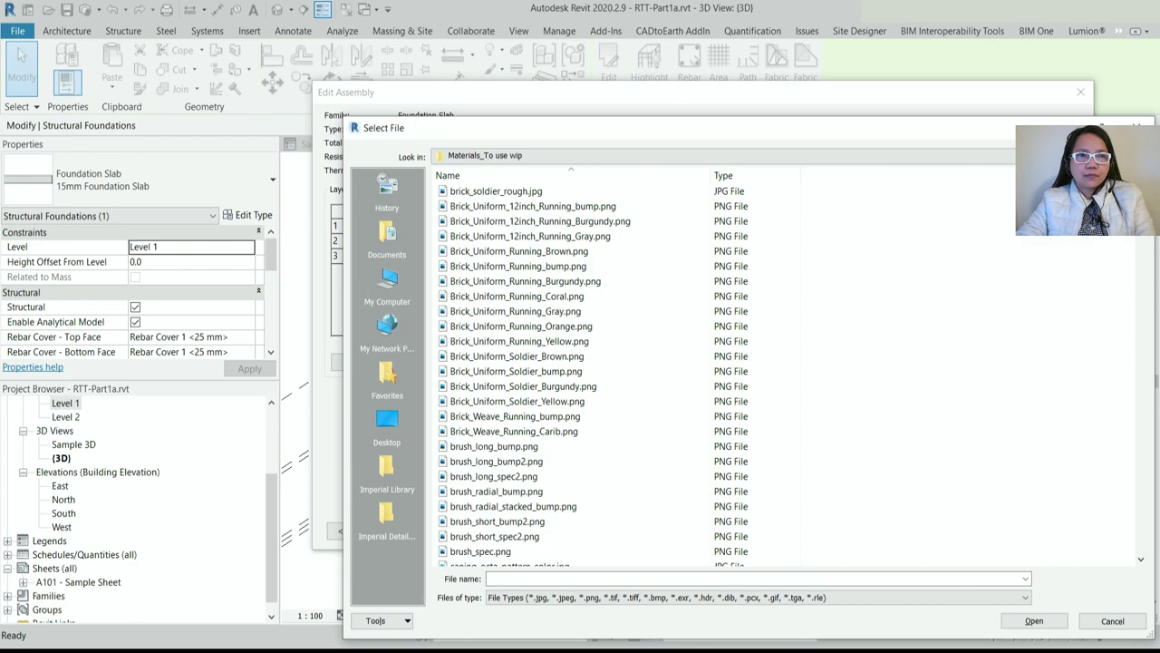
scroll(787, 431, "up", 2, "ctrl")
scroll(787, 432, "down", 8)
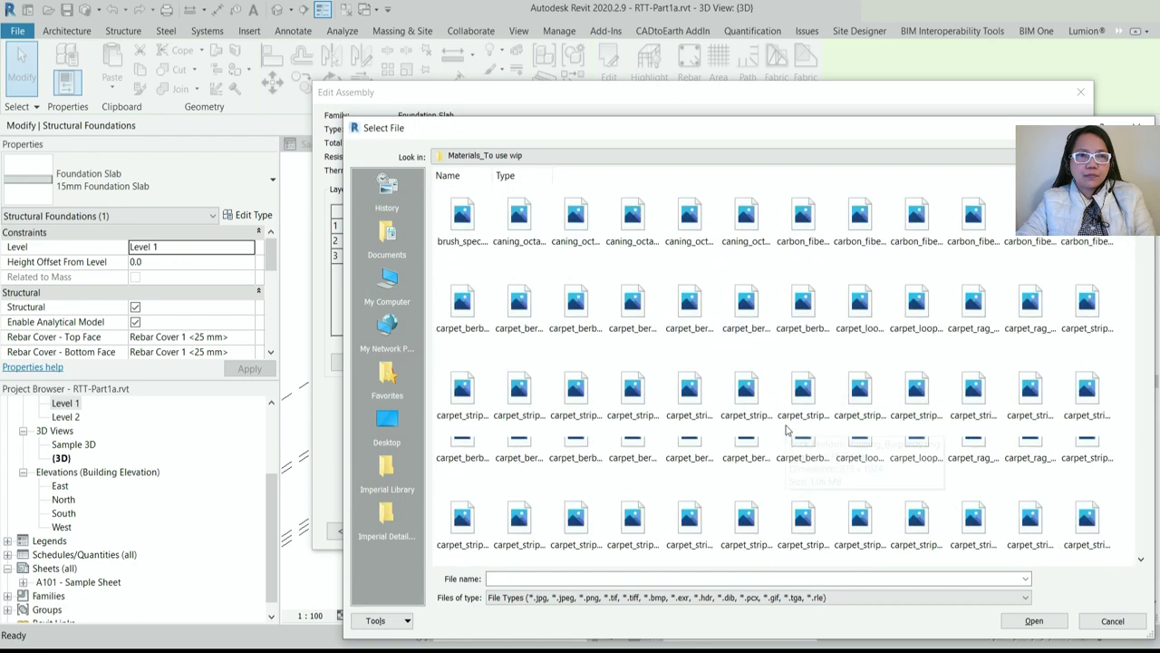
scroll(787, 432, "down", 15)
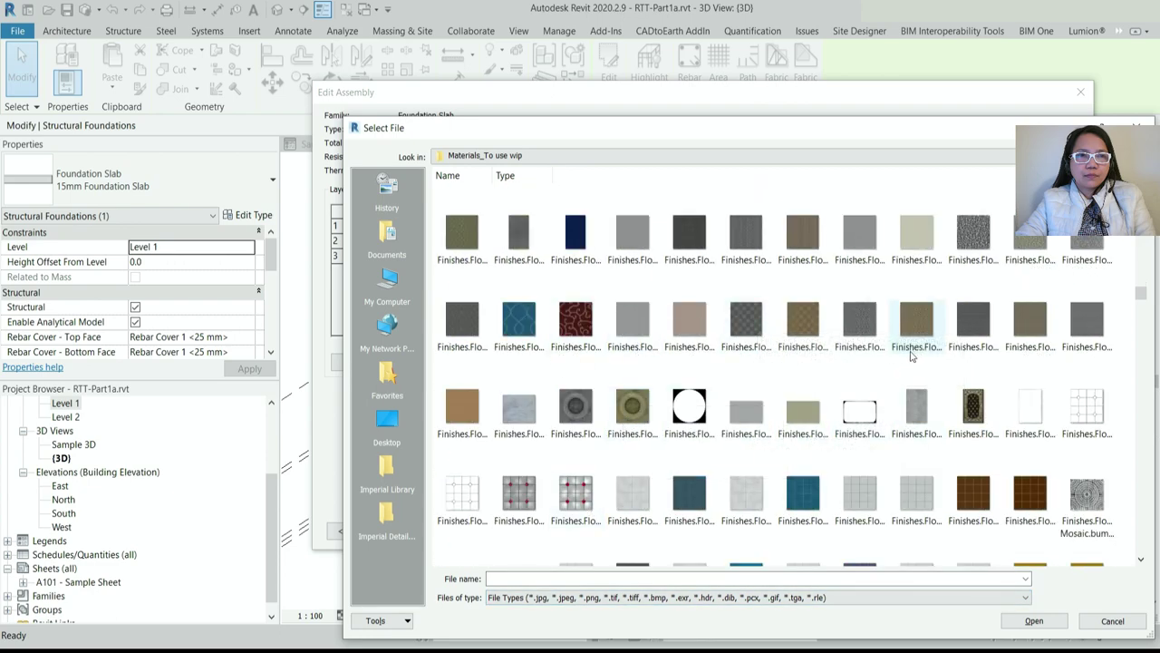
left_click(633, 406)
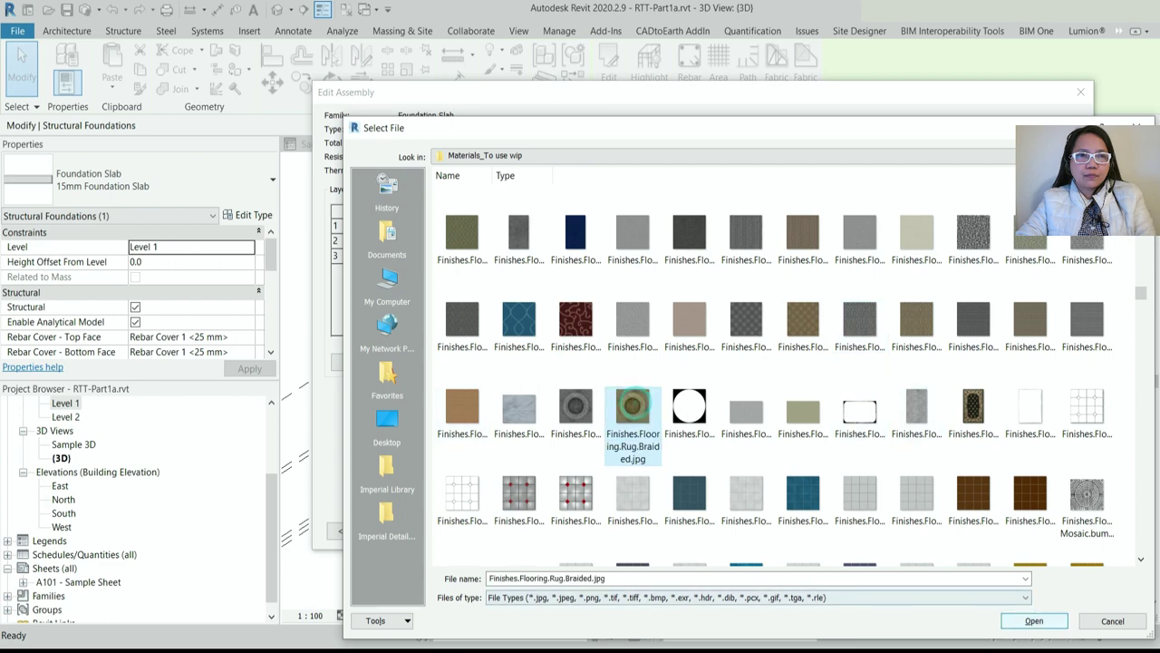
left_click(1034, 621)
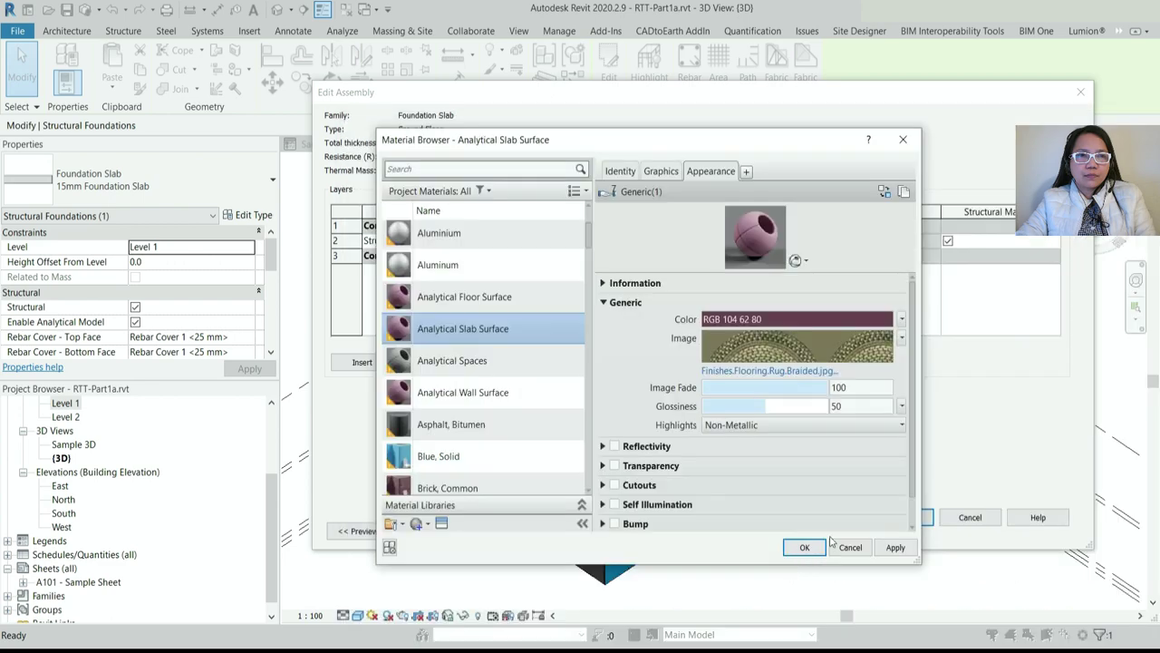
Set the material colour to sage green RGB 124 156 129 and close all dialogs, keeping changes
left_click(798, 320)
left_click(705, 341)
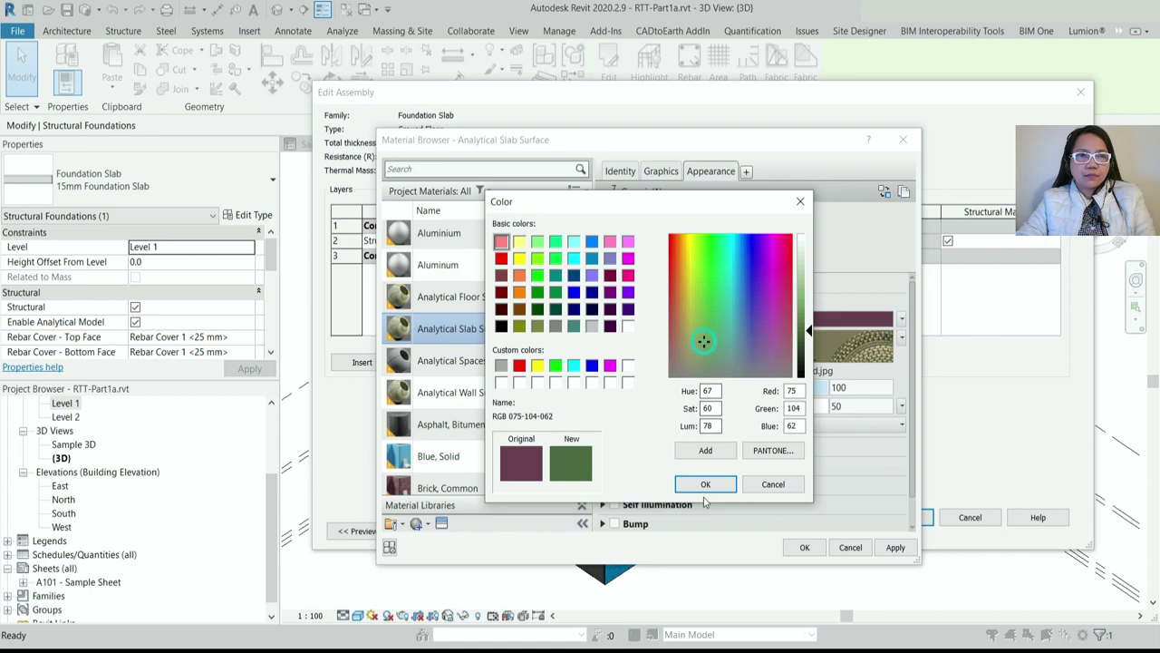
left_click(802, 298)
left_click(713, 356)
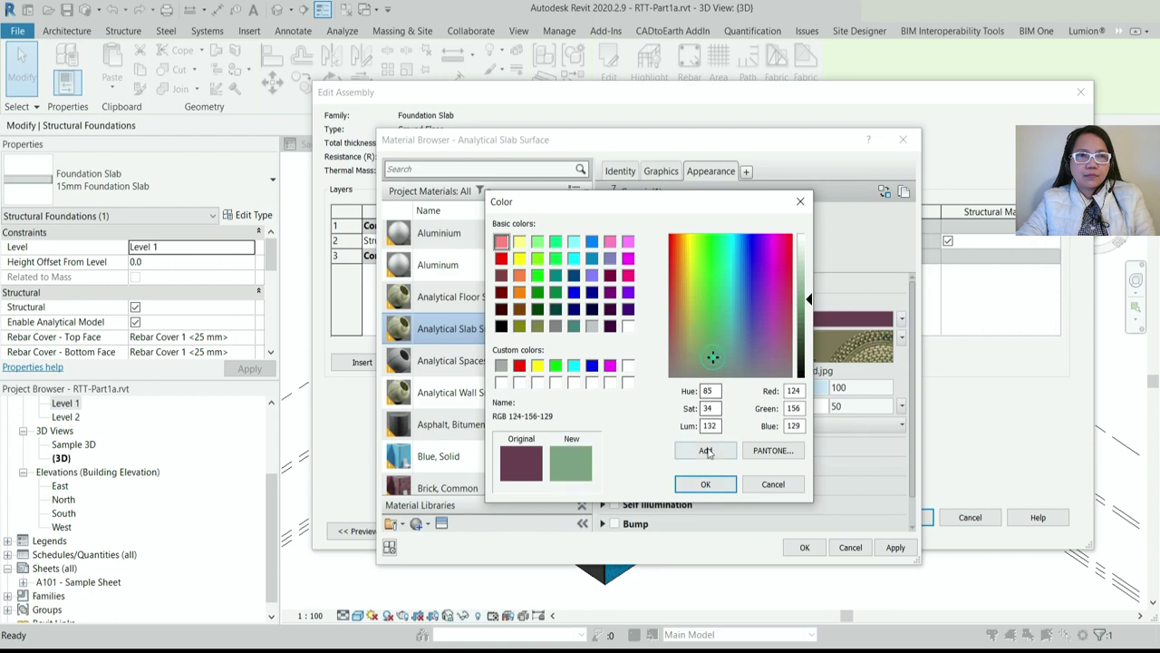
left_click(706, 484)
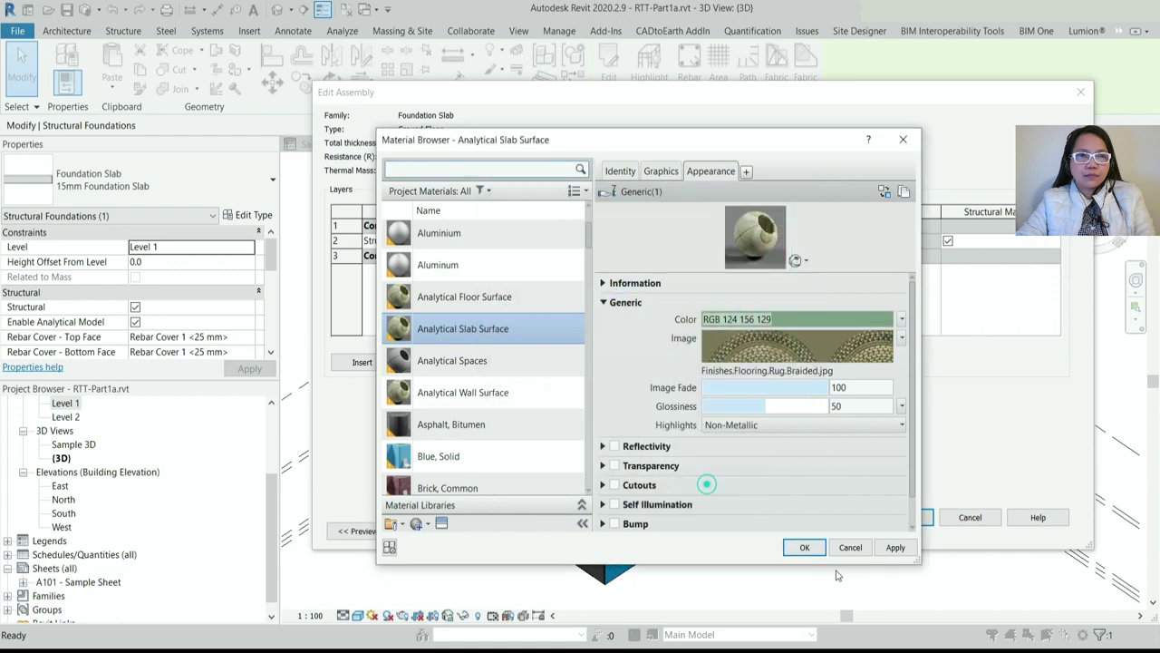
key("Return")
left_click(901, 517)
left_click(915, 532)
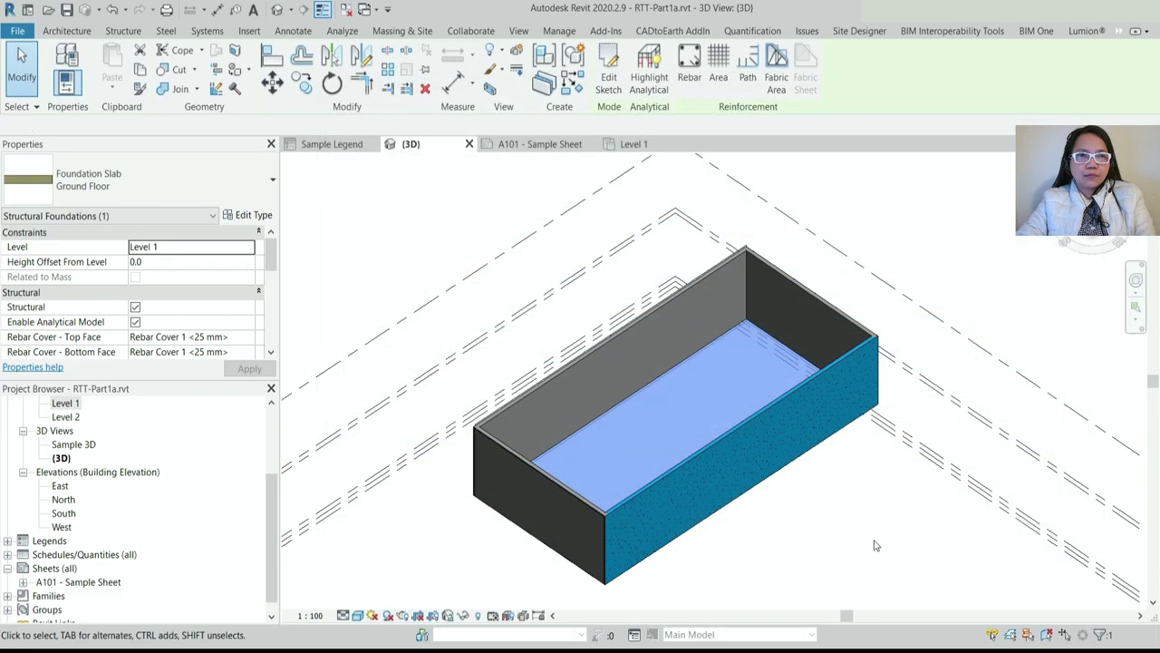
left_click(874, 542)
scroll(659, 415, "up", 5)
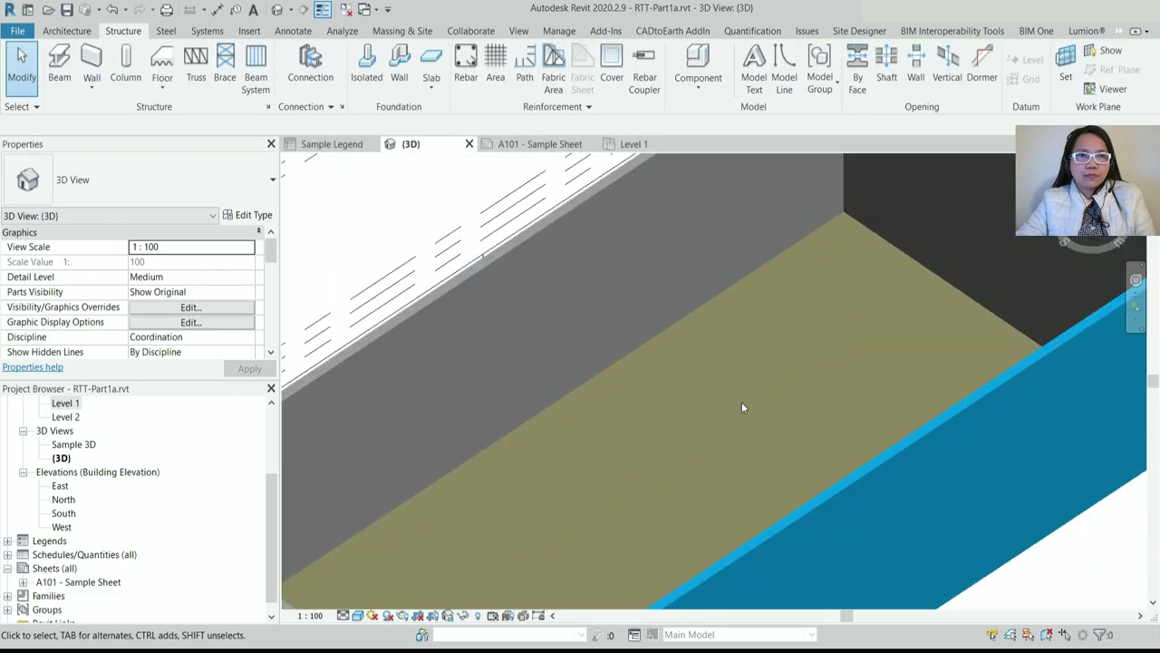
Preview the rug-textured slab in the Ray Trace visual style
scroll(742, 402, "down", 3)
scroll(667, 390, "up", 5)
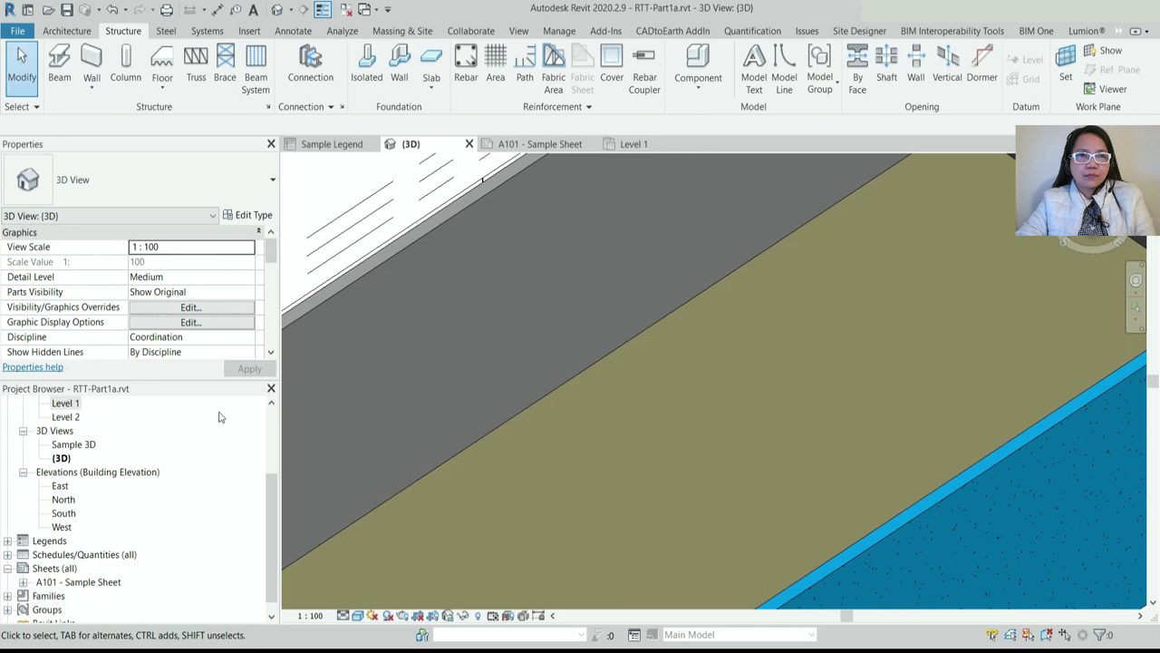
left_click(358, 617)
left_click(399, 600)
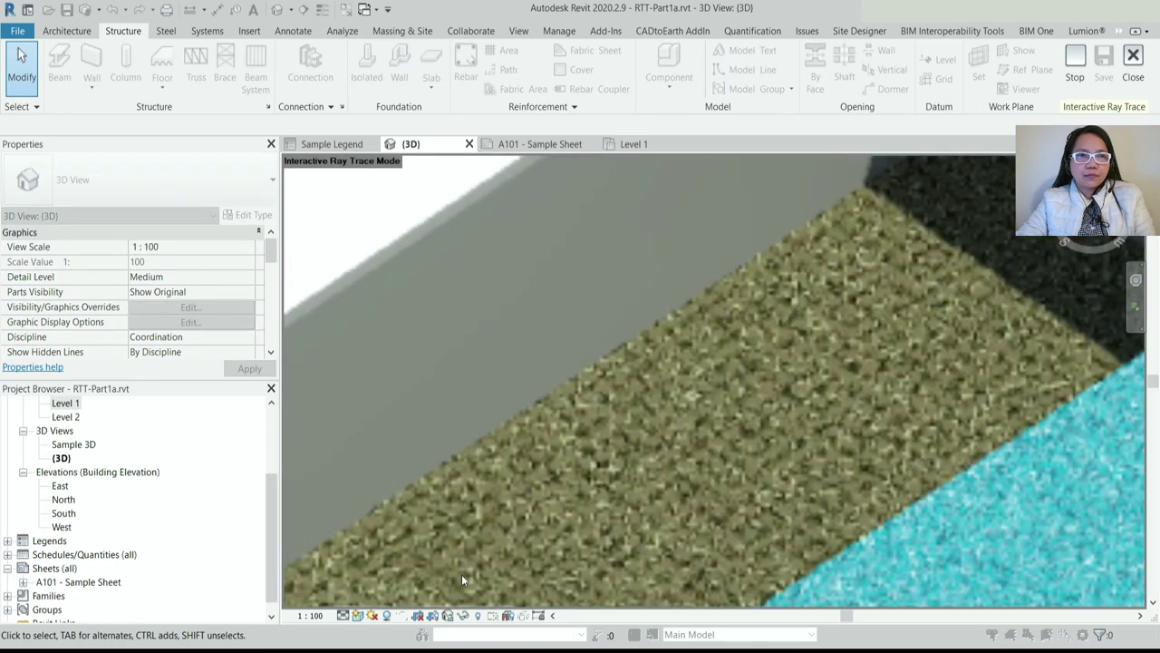
scroll(701, 371, "up", 2)
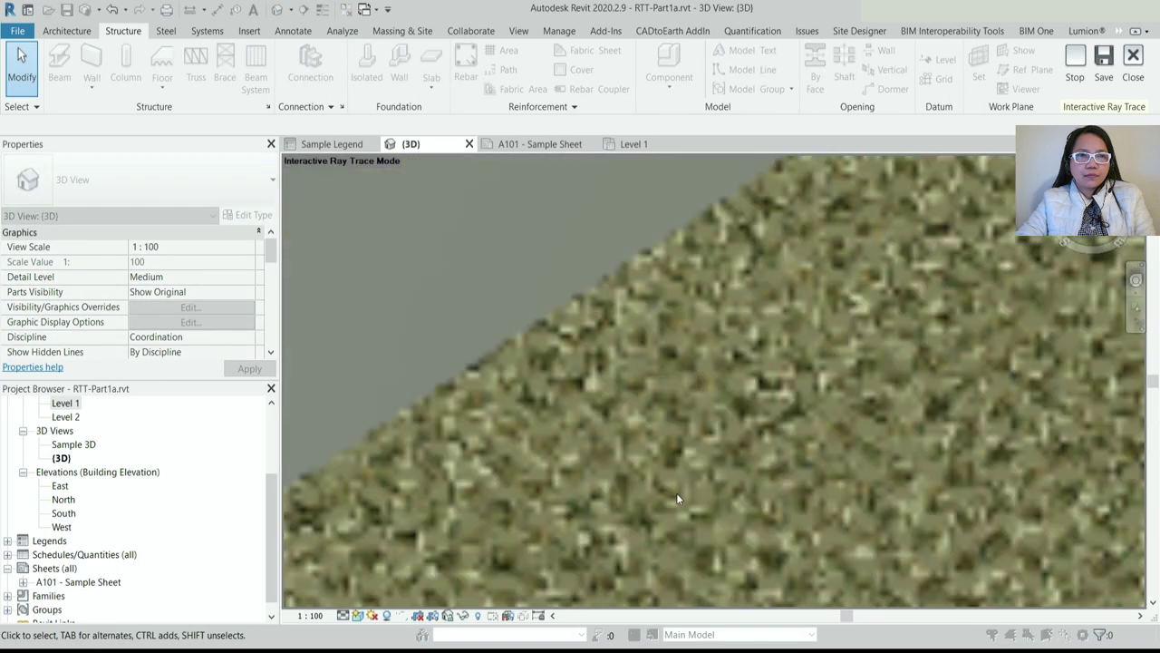
scroll(676, 492, "up", 1)
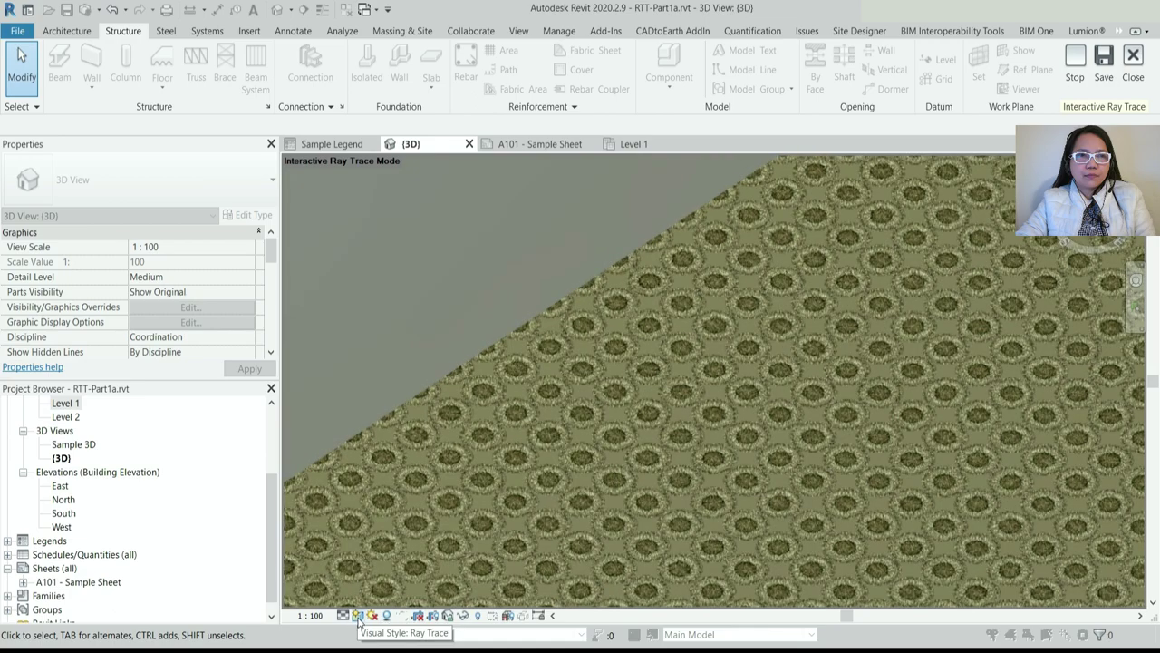
Switch the visual style back to Realistic and zoom out
left_click(359, 615)
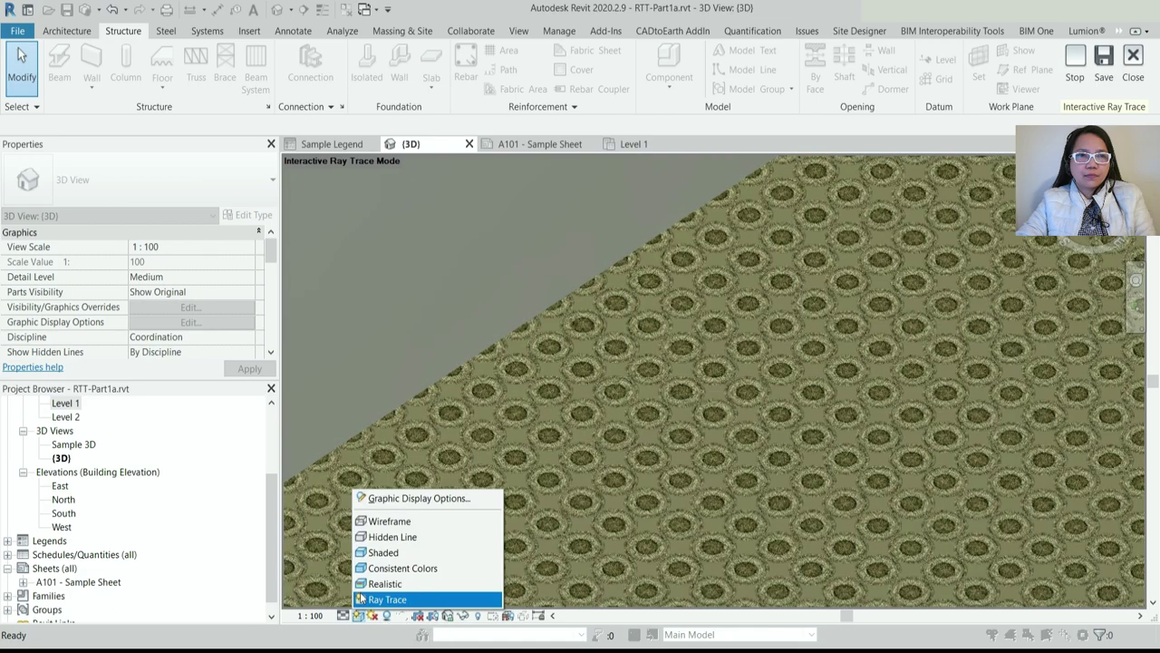
left_click(399, 582)
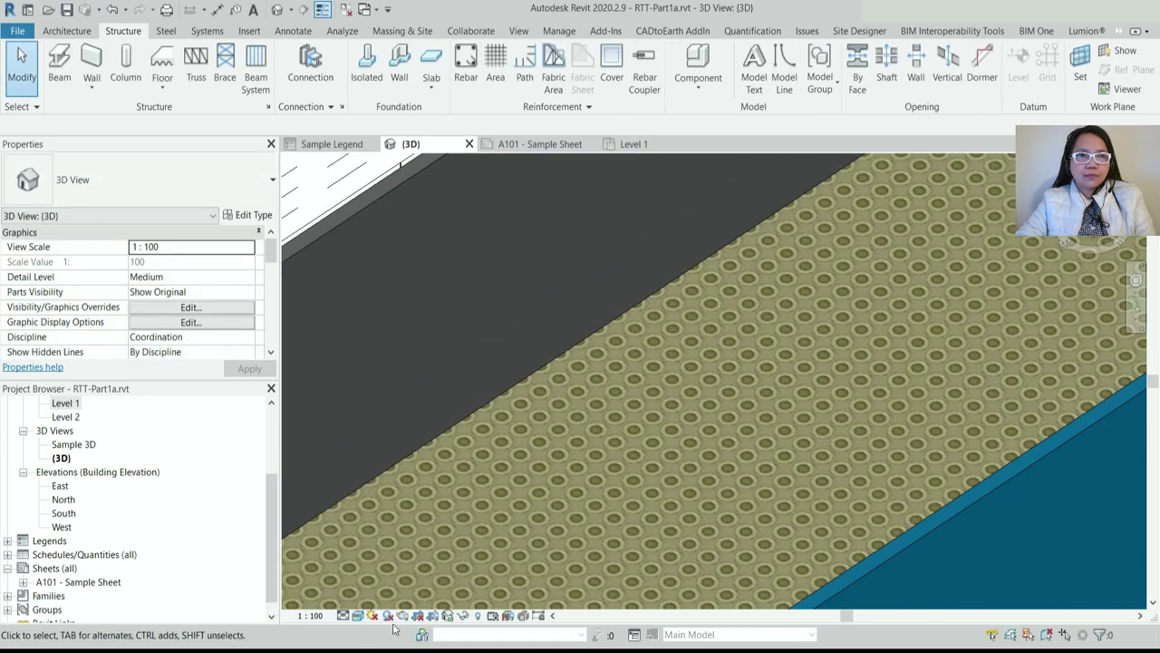
left_click(361, 616)
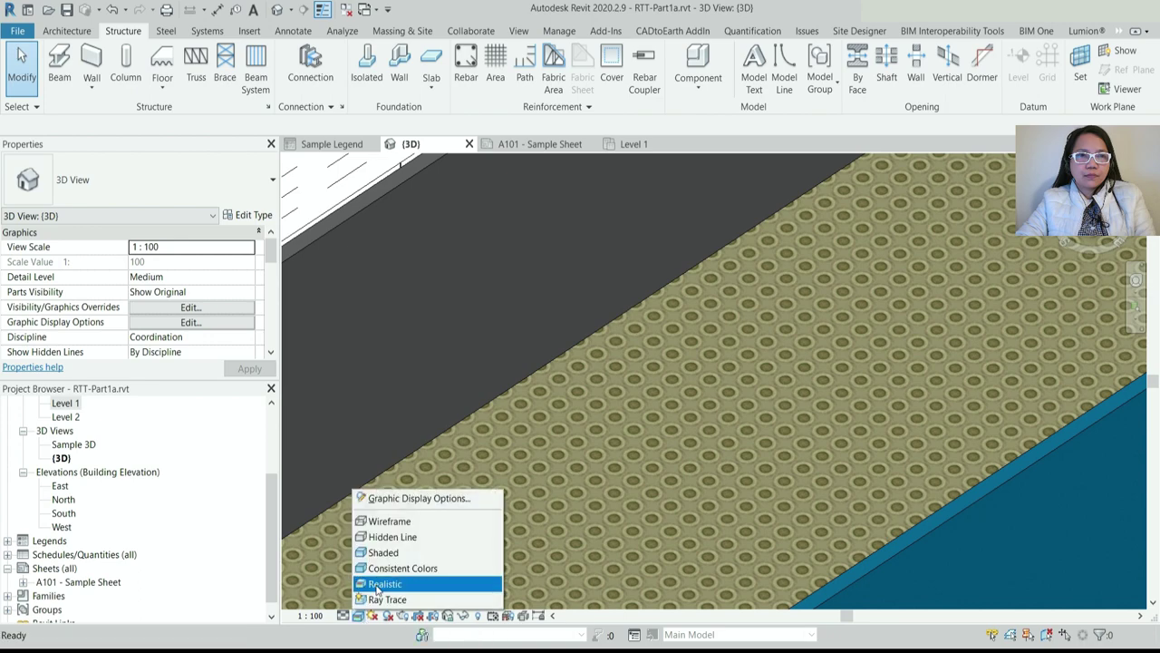
left_click(398, 585)
scroll(610, 431, "down", 5)
Orbit to an isometric view of the decaled walls around the rug floor, then show the Architecture tab
scroll(671, 463, "up", 2)
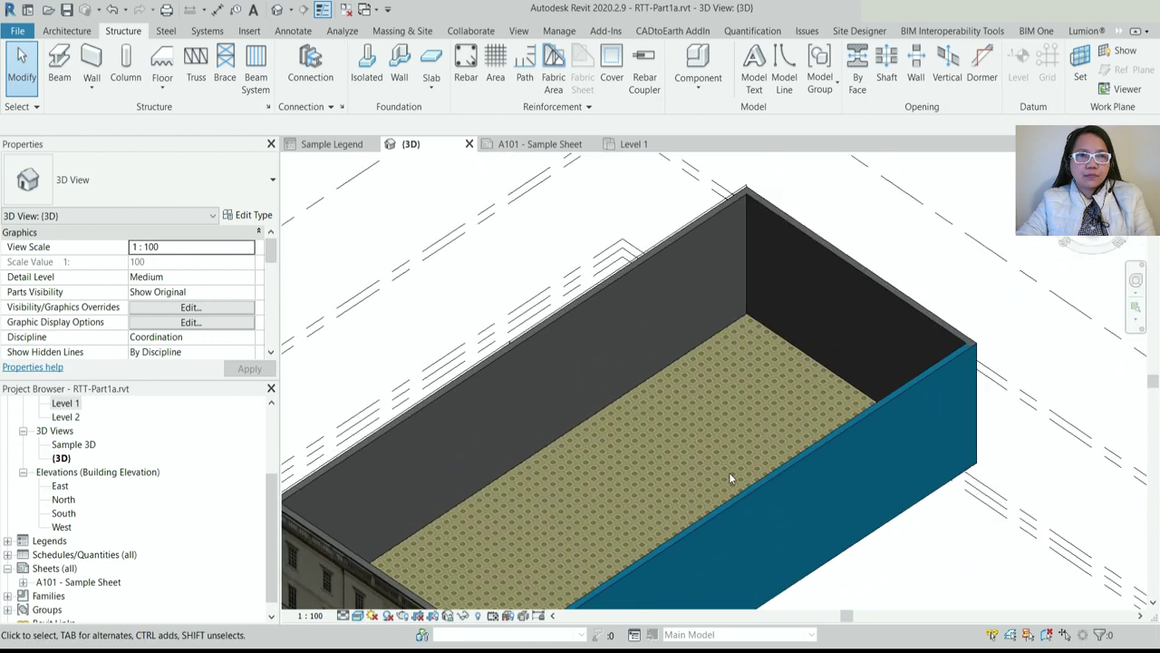
scroll(771, 517, "down", 3)
middle_click_drag(819, 580, 893, 321, "shift")
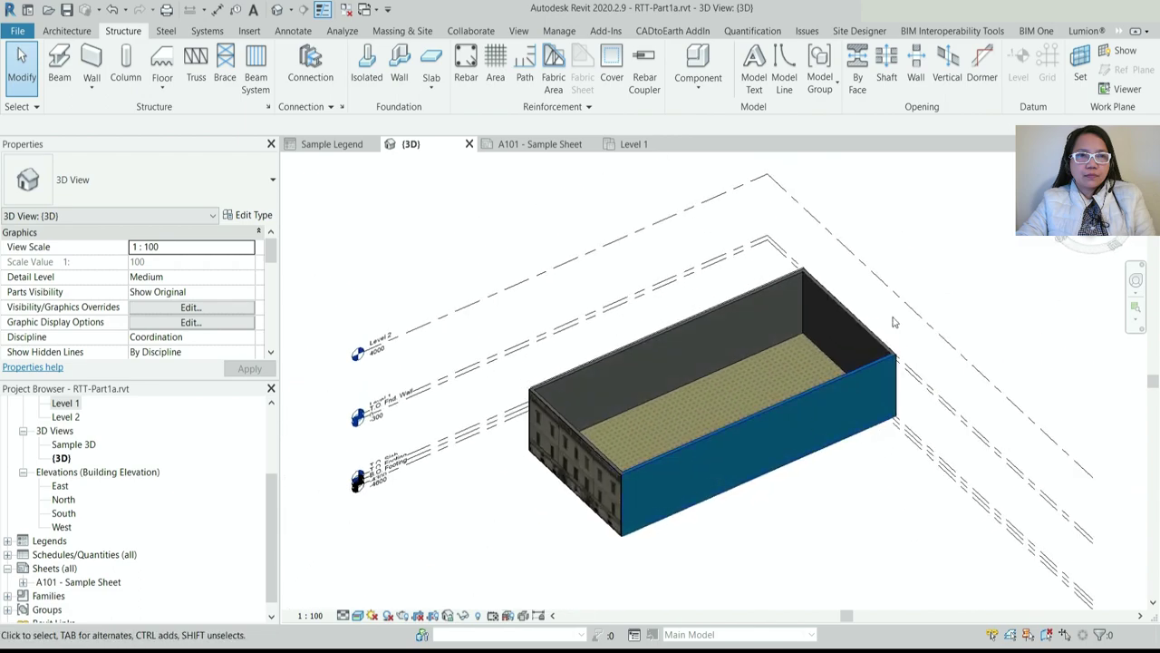
middle_click_drag(631, 555, 806, 529, "shift")
middle_click_drag(649, 619, 696, 607, "shift")
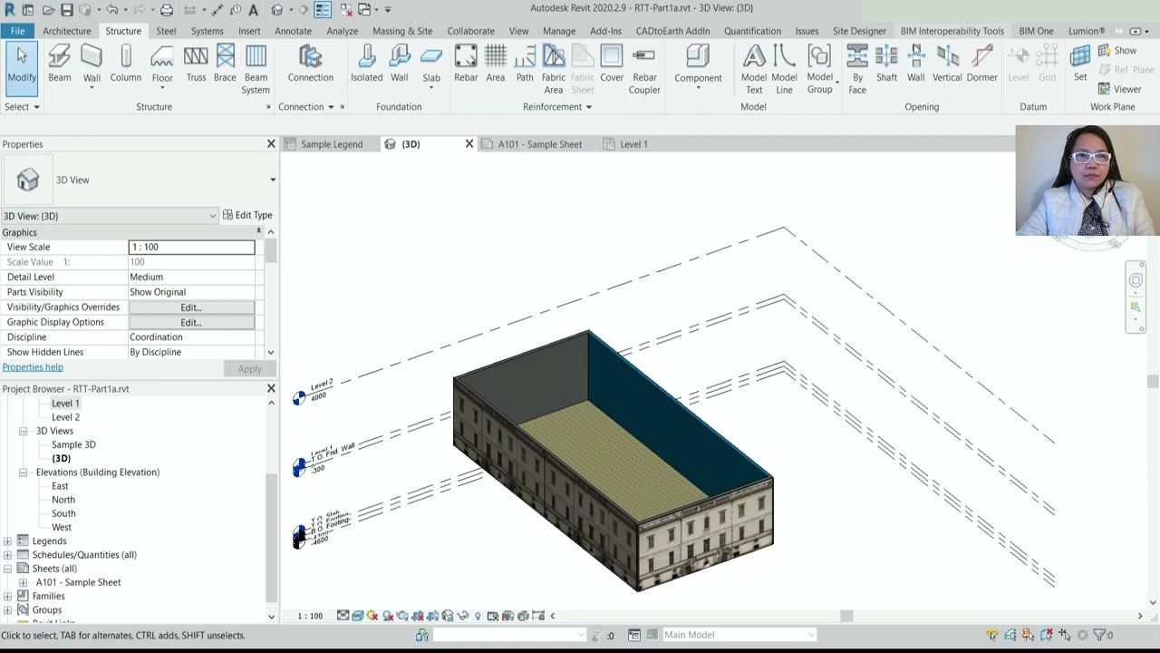
left_click(67, 31)
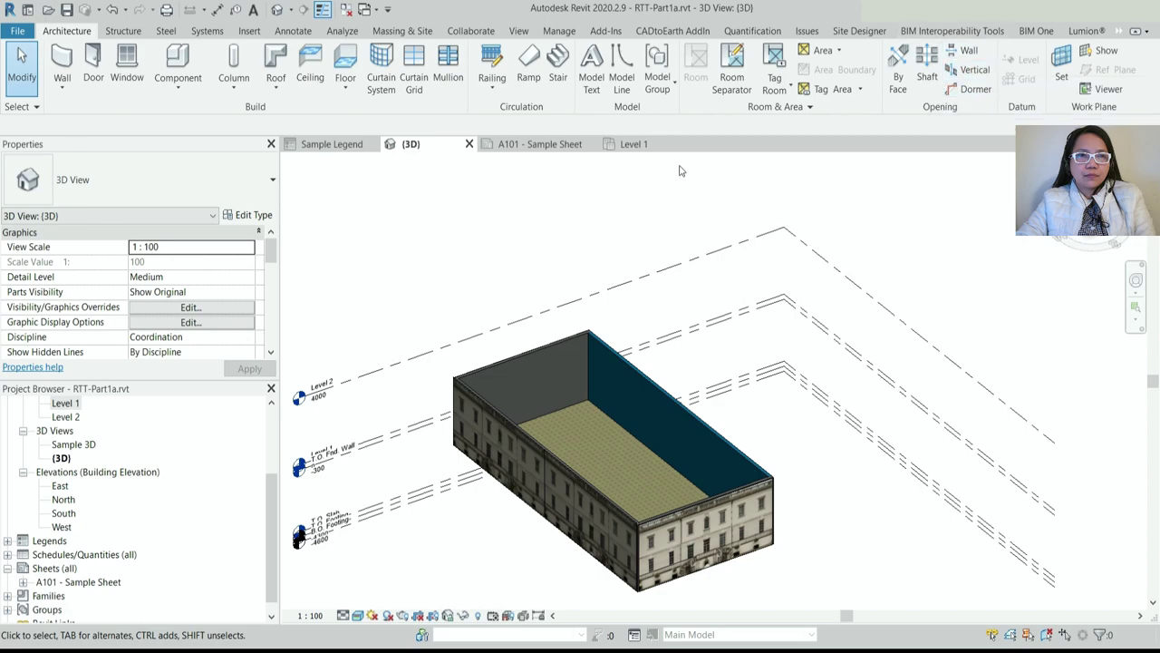
Sketch an L-shaped two-leg railing path along the upper corner and finish it as a 900mm Pipe railing
left_click(492, 86)
left_click(497, 116)
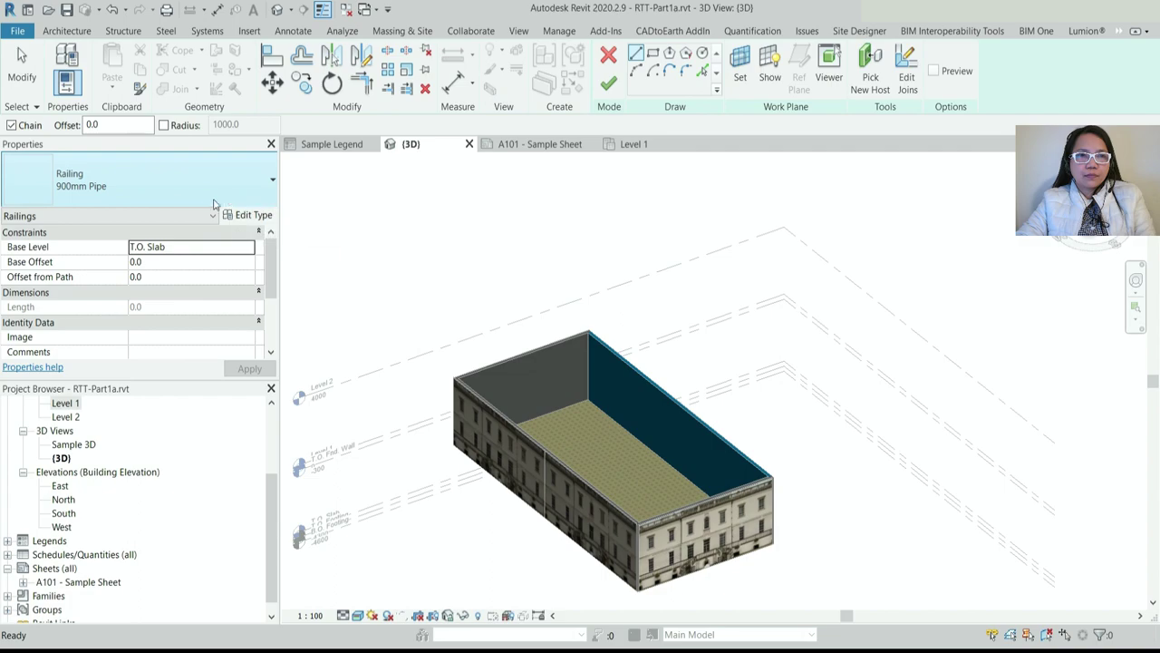
left_click(202, 193)
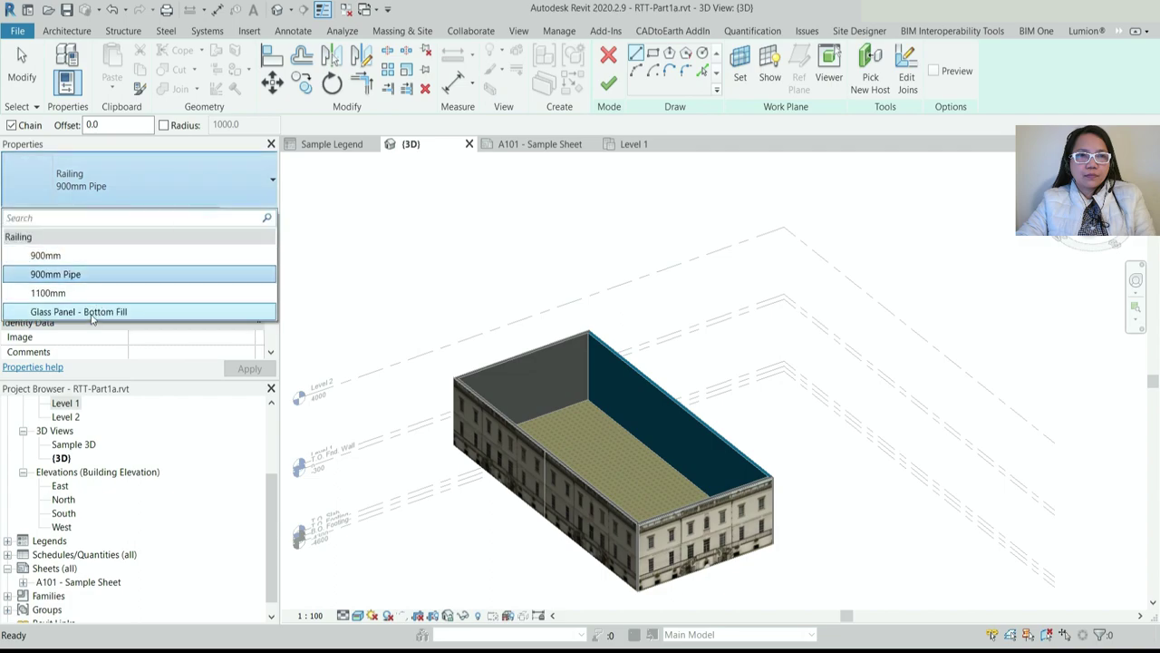
left_click(540, 229)
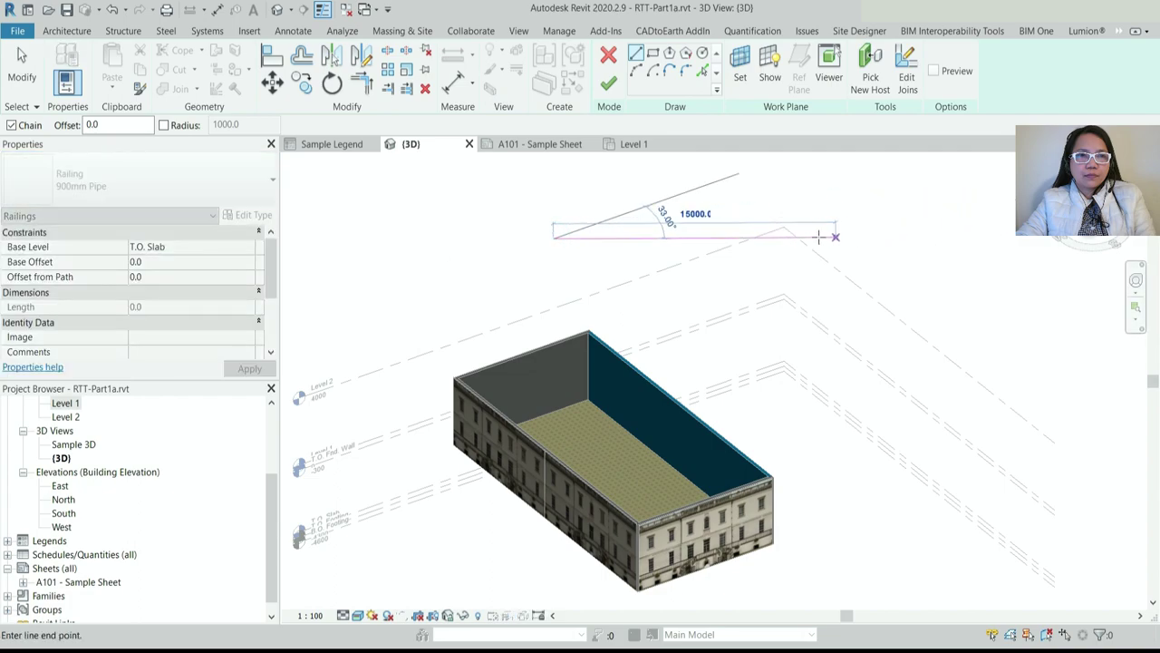
left_click(741, 172)
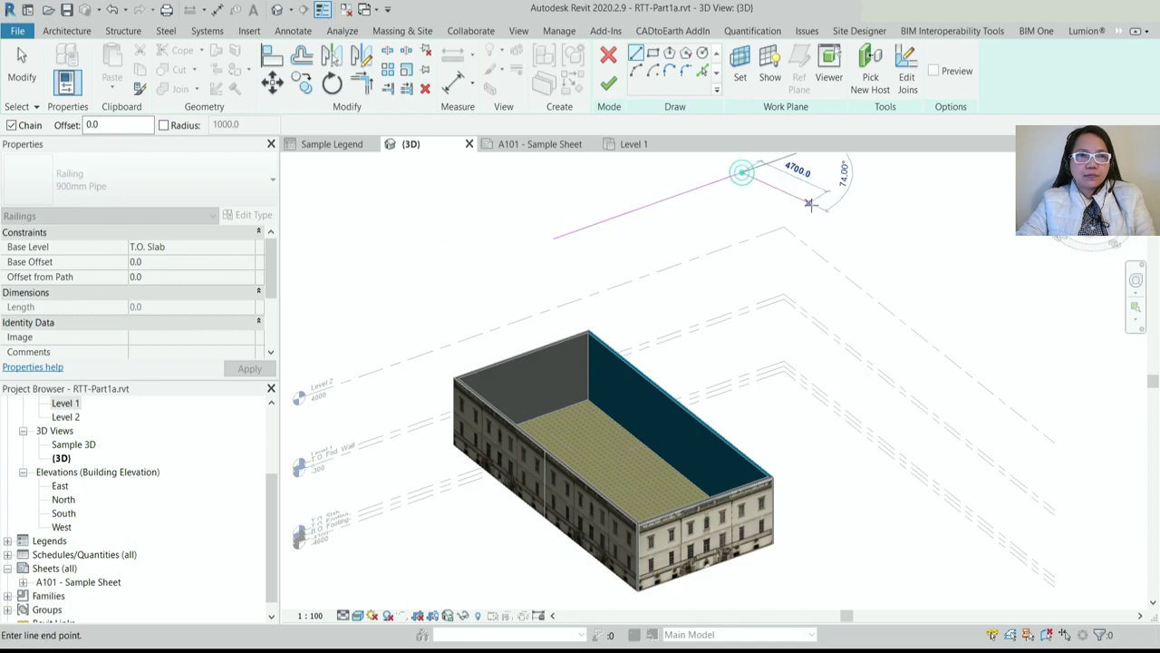
left_click(839, 250)
key("Escape")
key("Escape")
left_click(609, 83)
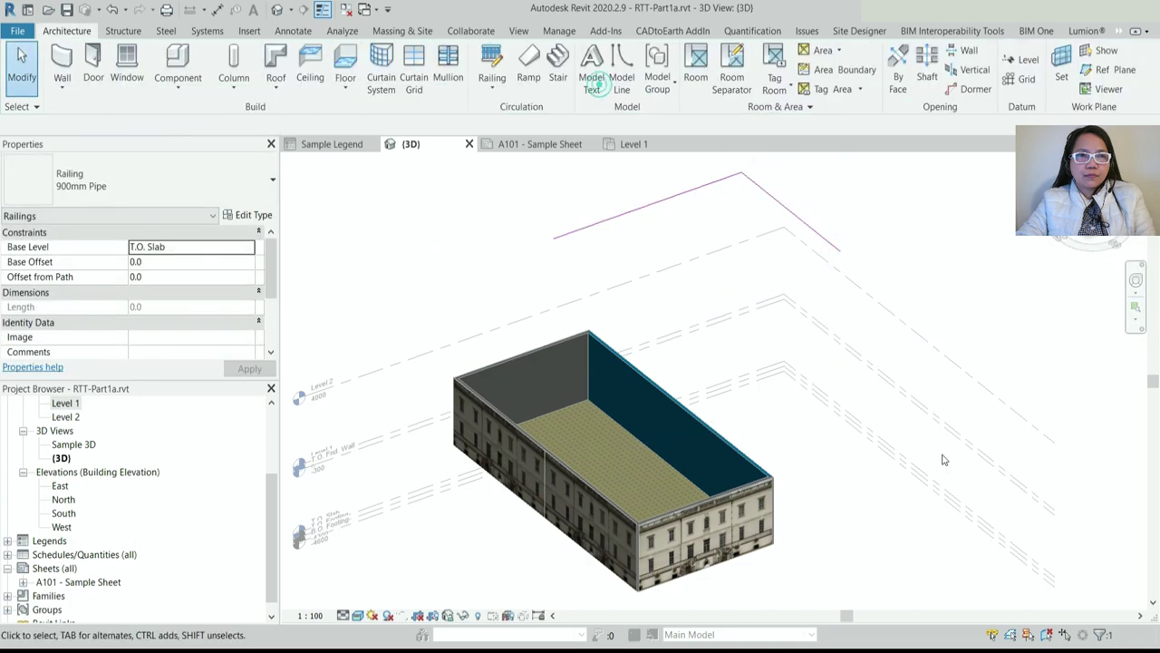
scroll(636, 323, "down", 2)
scroll(682, 226, "up", 2)
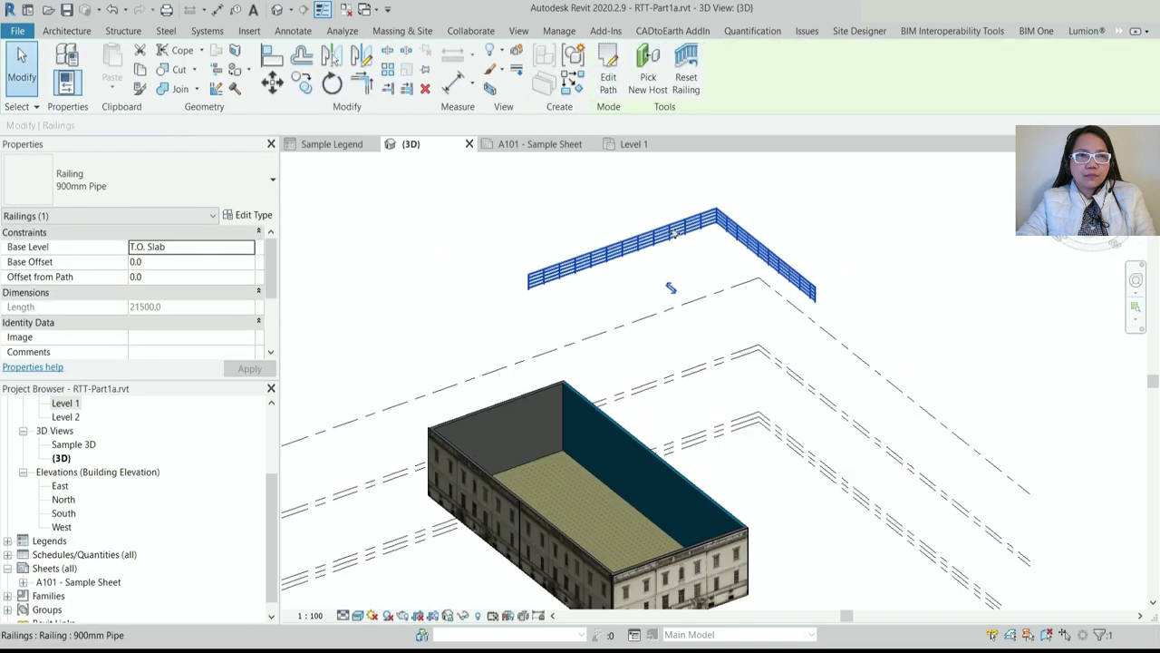
left_click(143, 177)
left_click(526, 187)
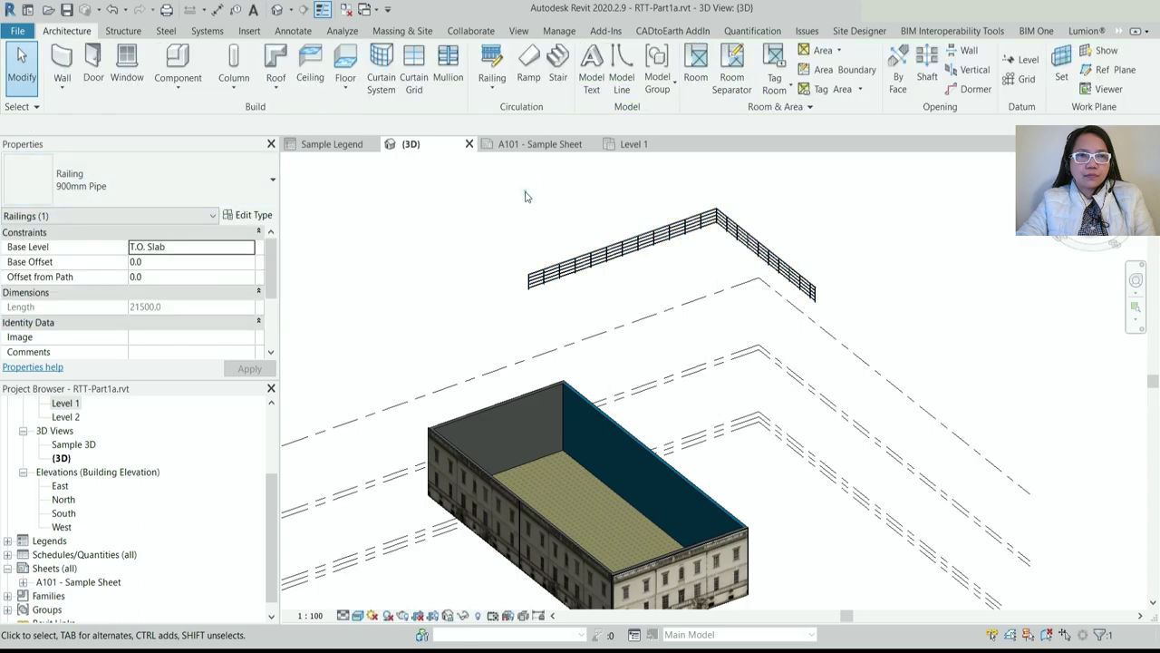
Close the inactive views and back out of the File menu and Open dialog
left_click(347, 11)
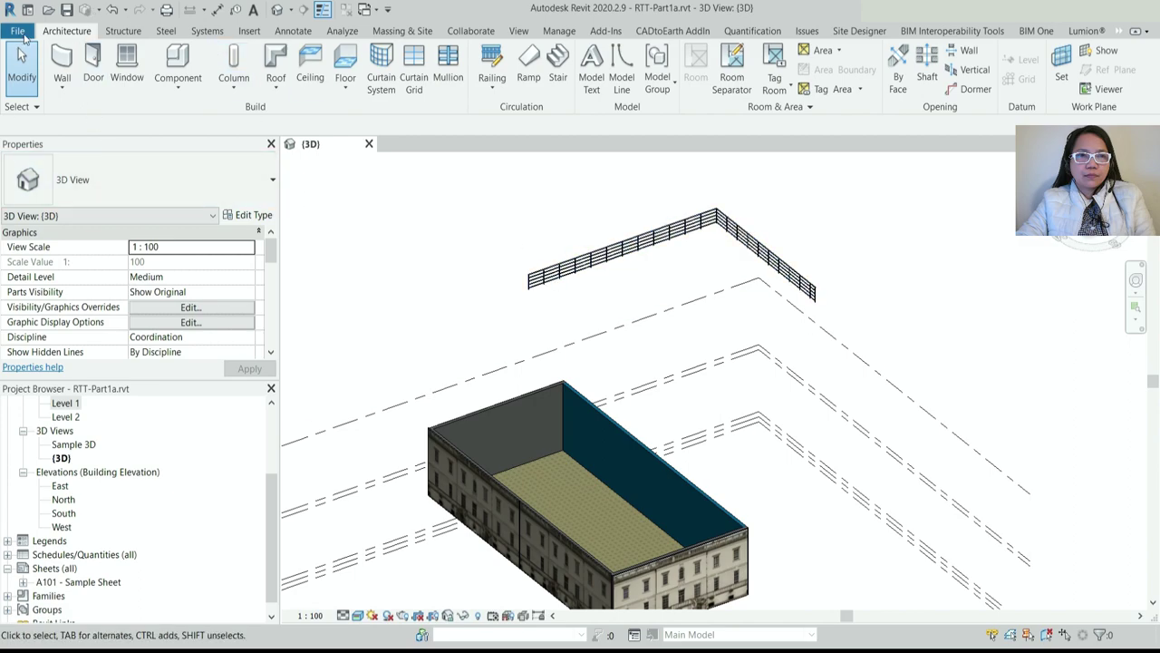
left_click(17, 30)
key("Escape")
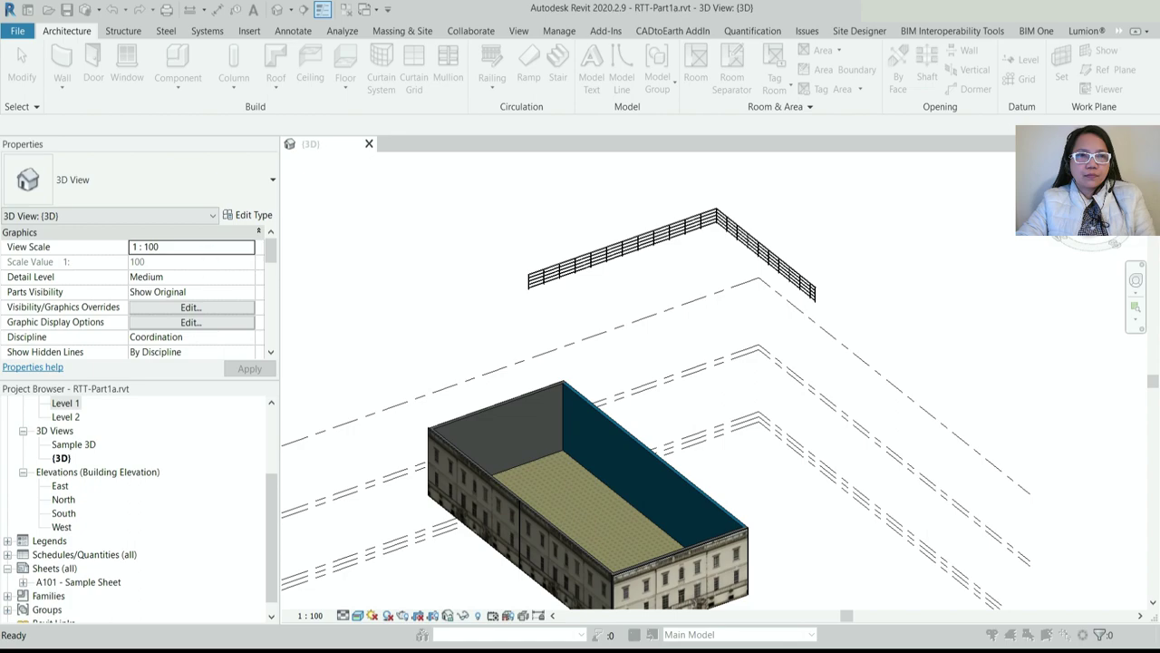
key("ctrl+o")
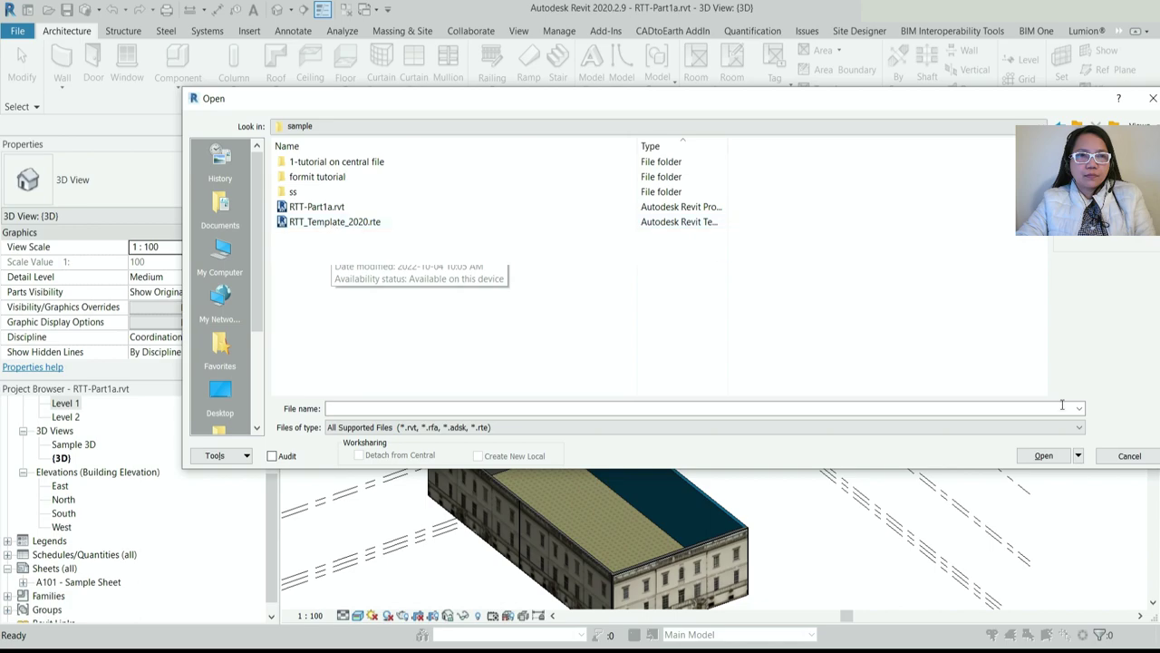
left_click(1130, 455)
left_click(378, 252)
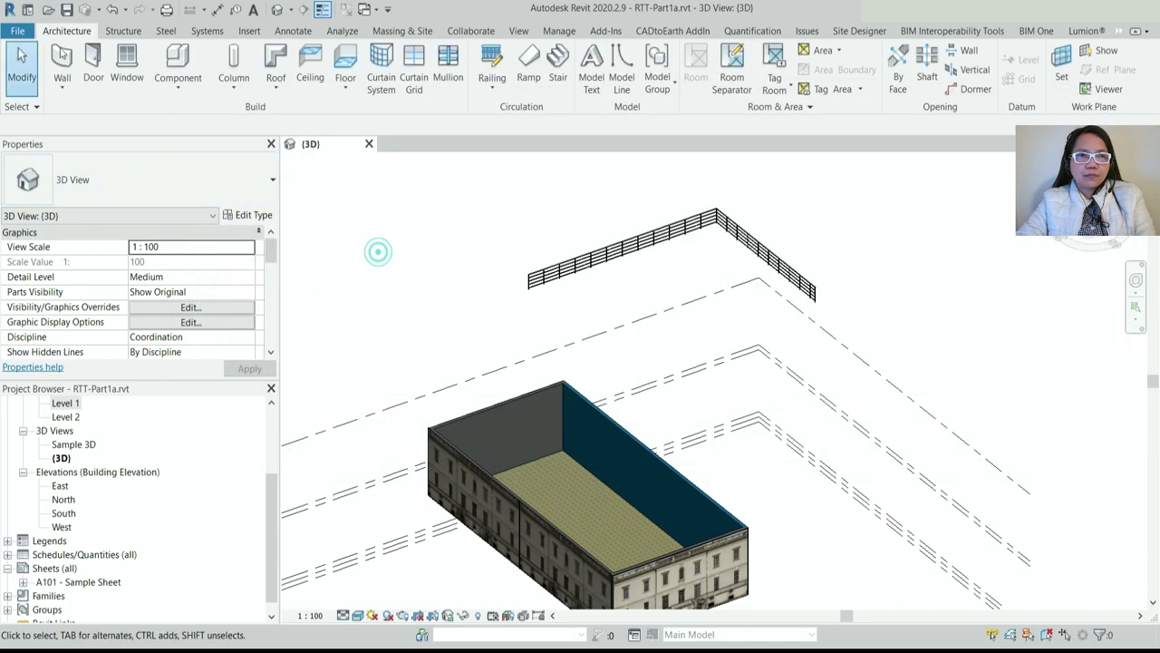
Create a new project from the RTT_Template_2020.rte template in the sample folder
left_click(19, 31)
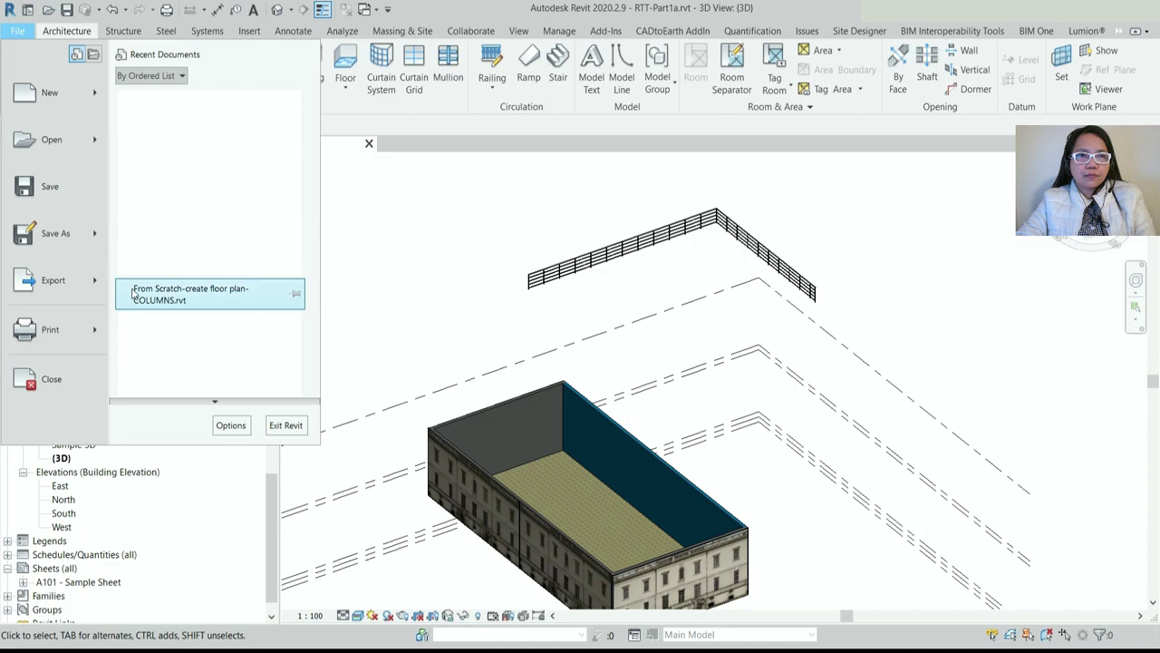
left_click(96, 94)
left_click(191, 106)
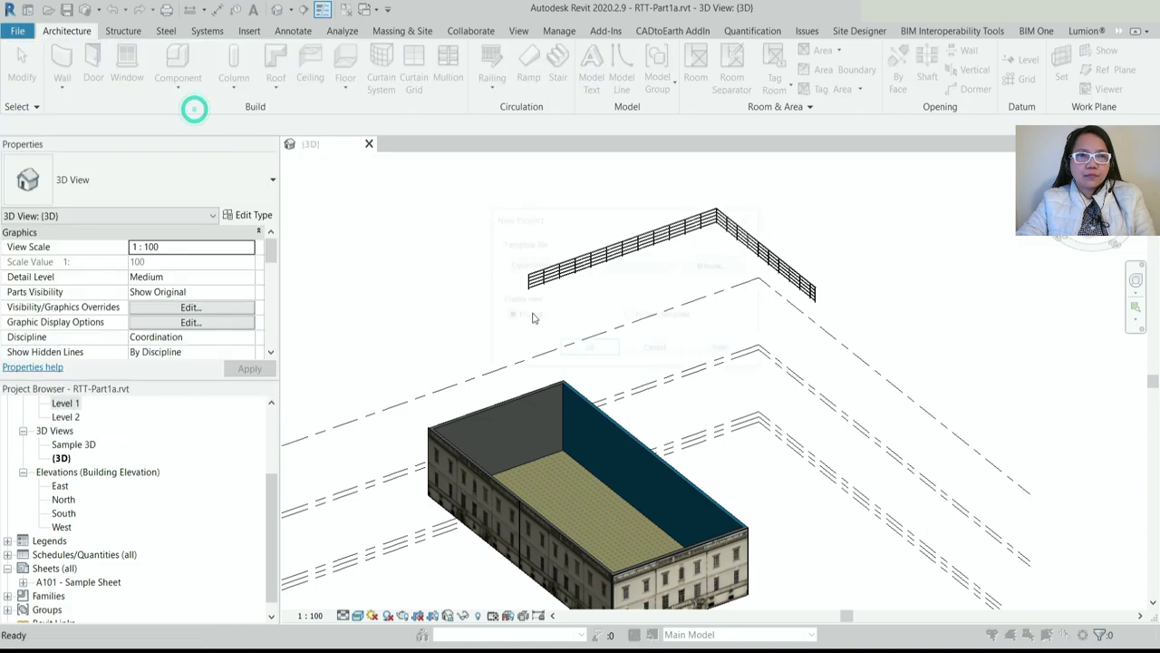
left_click(715, 264)
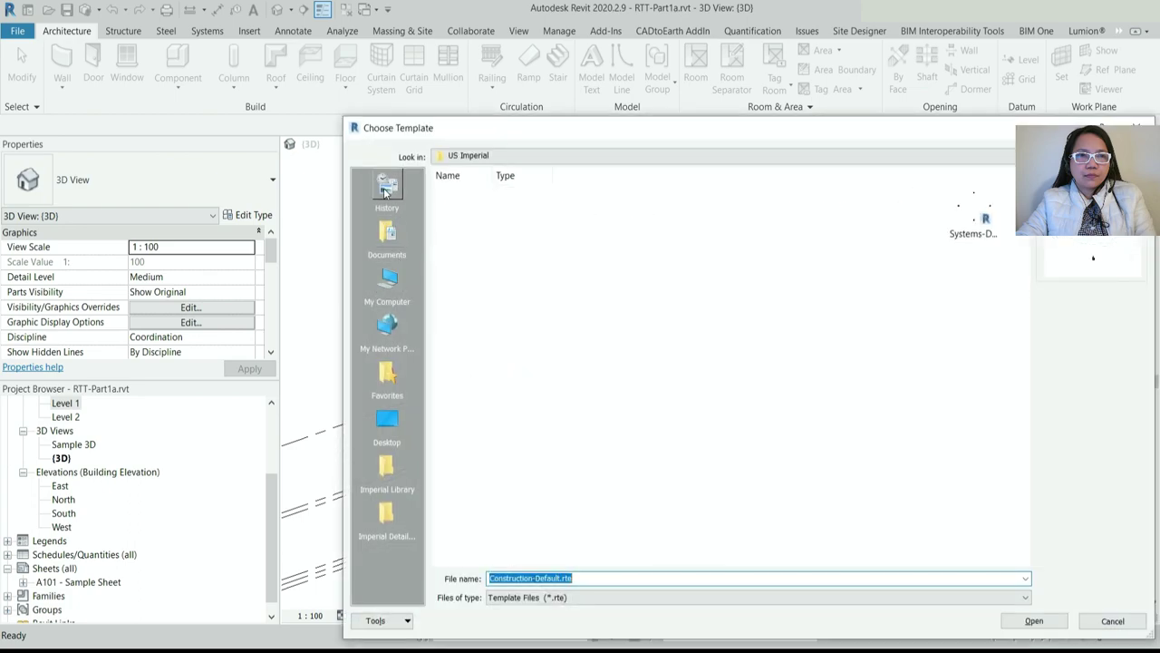
left_click(390, 283)
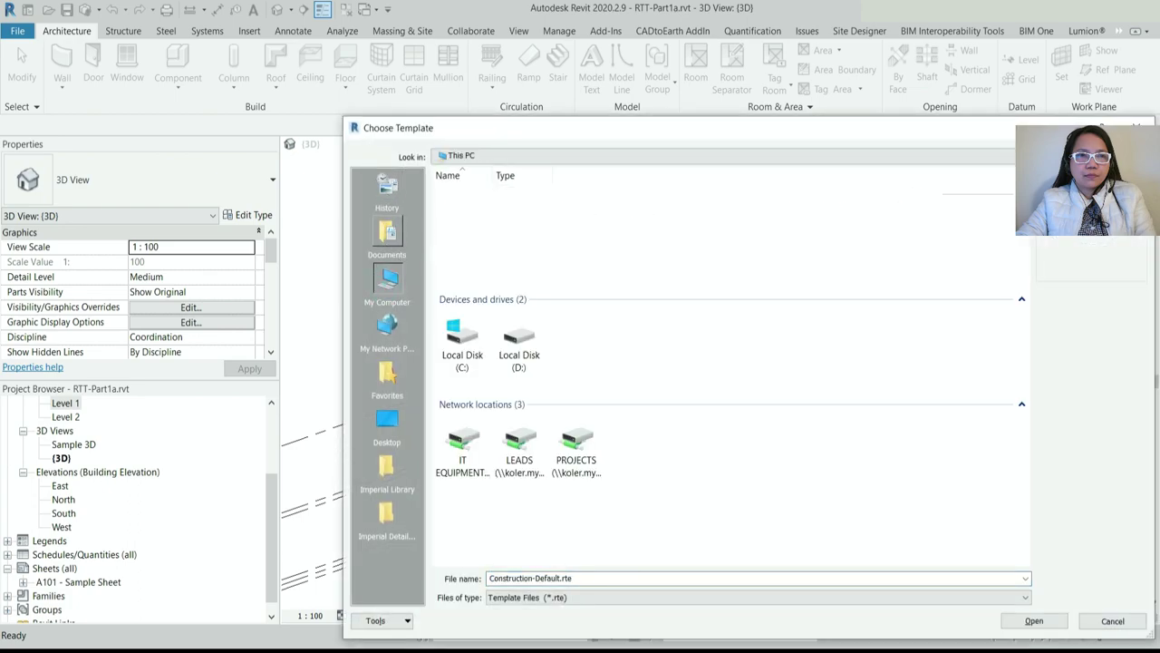
key("BackSpace")
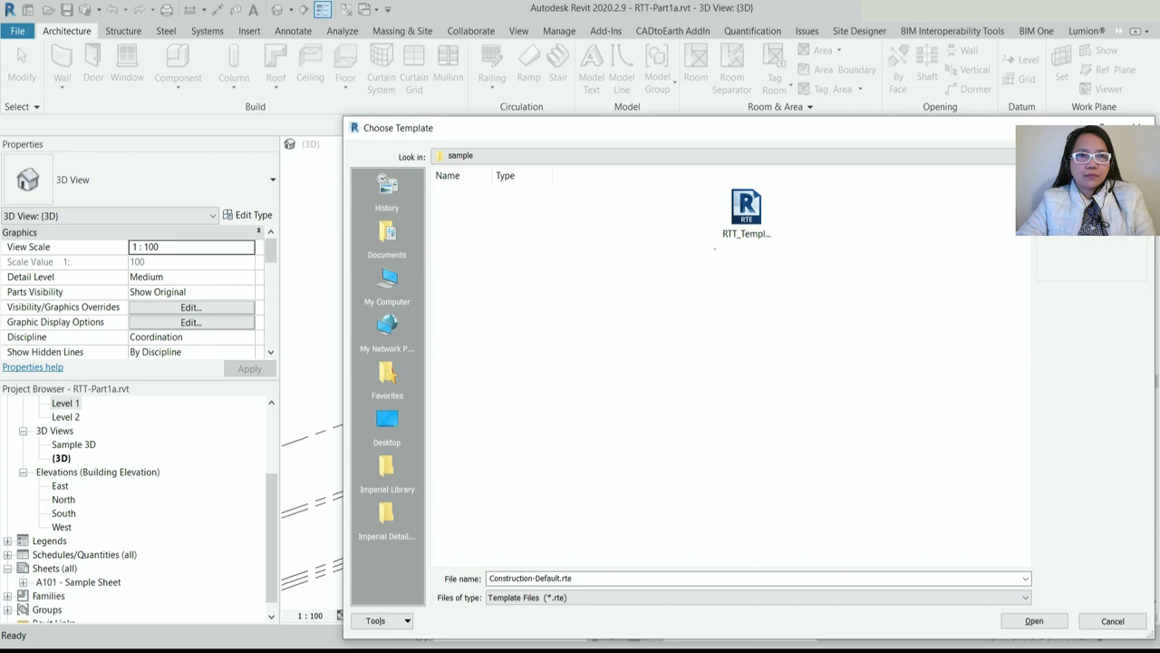
left_click(748, 225)
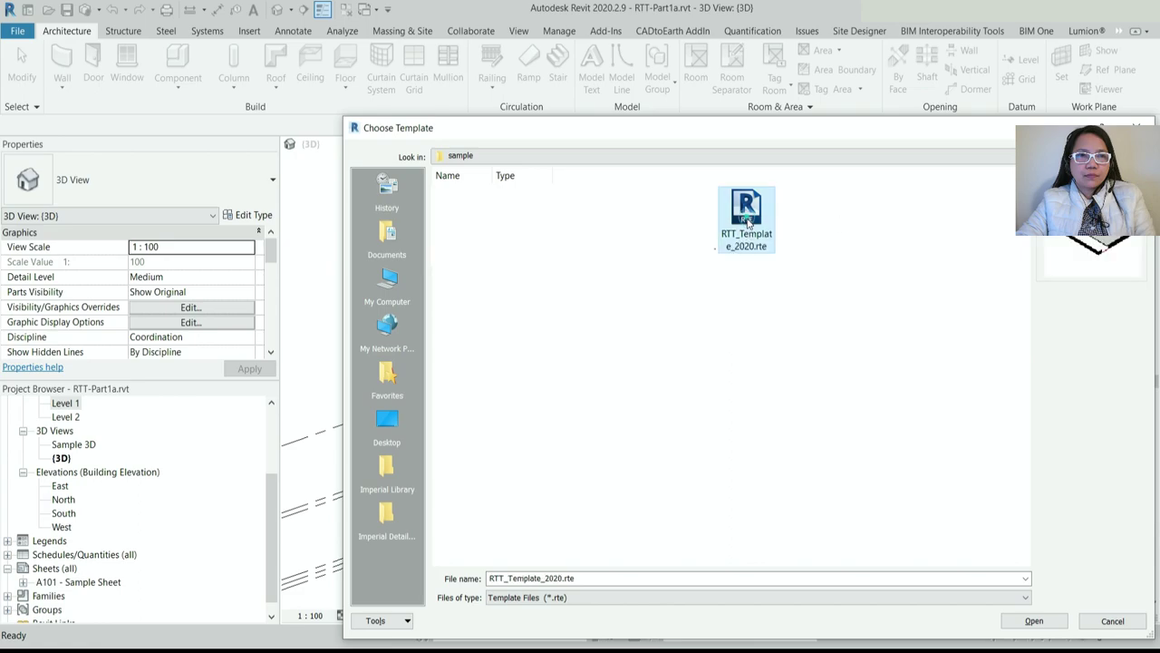
left_click(1037, 620)
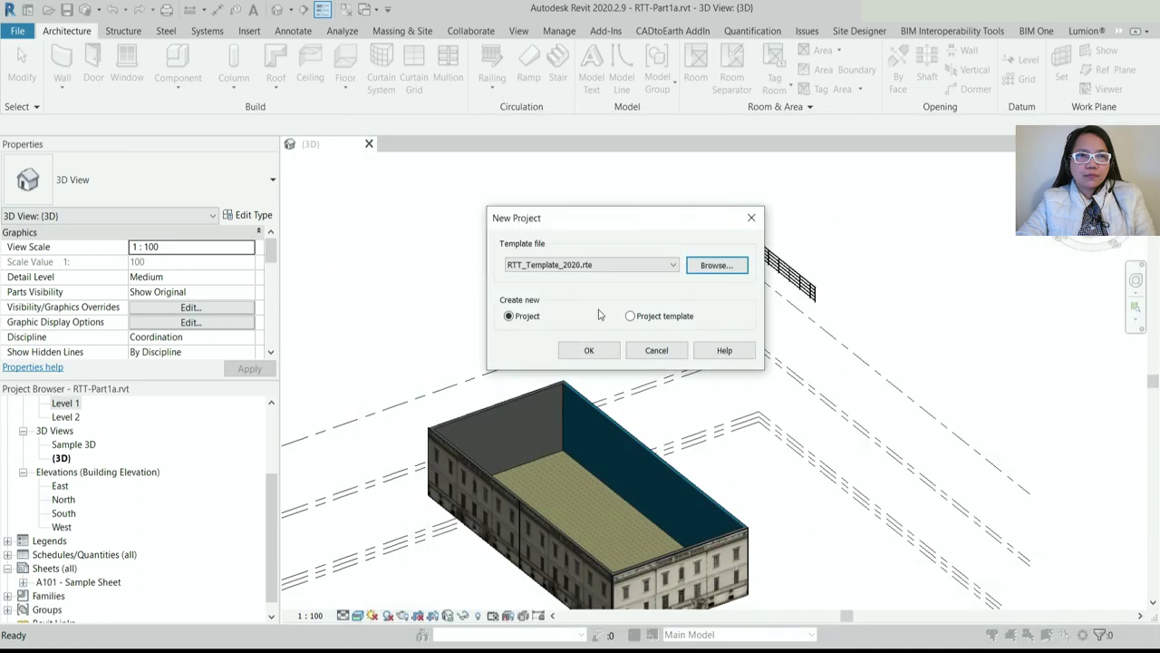
left_click(589, 351)
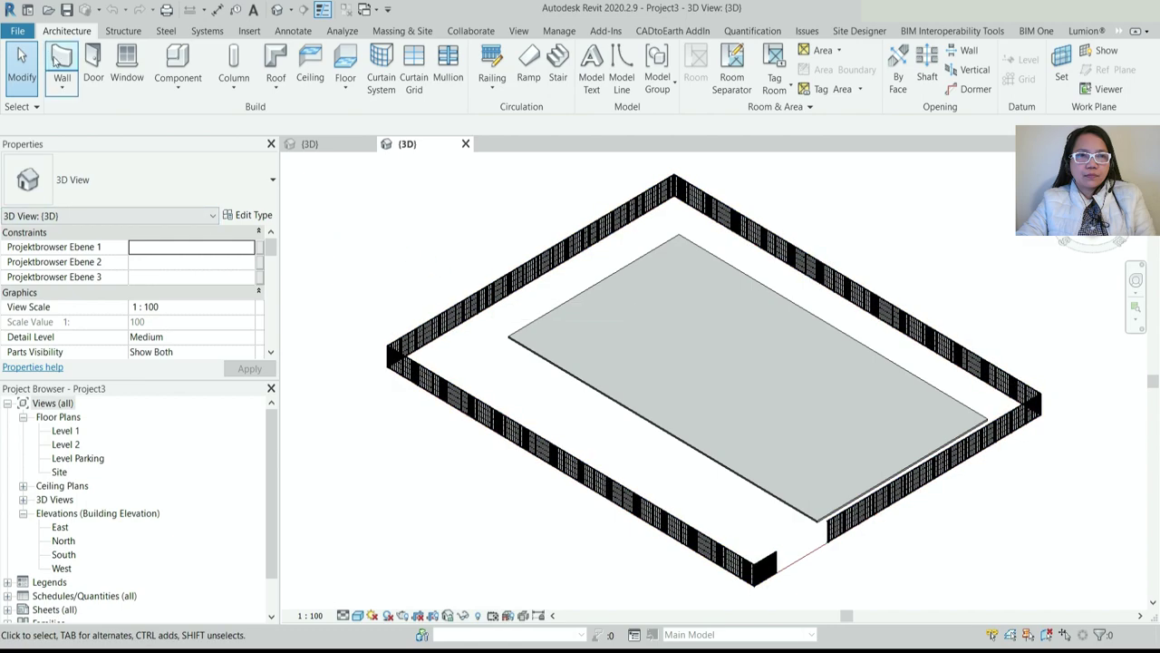
Save the new project as Project3.rvt in the sample folder
left_click(13, 34)
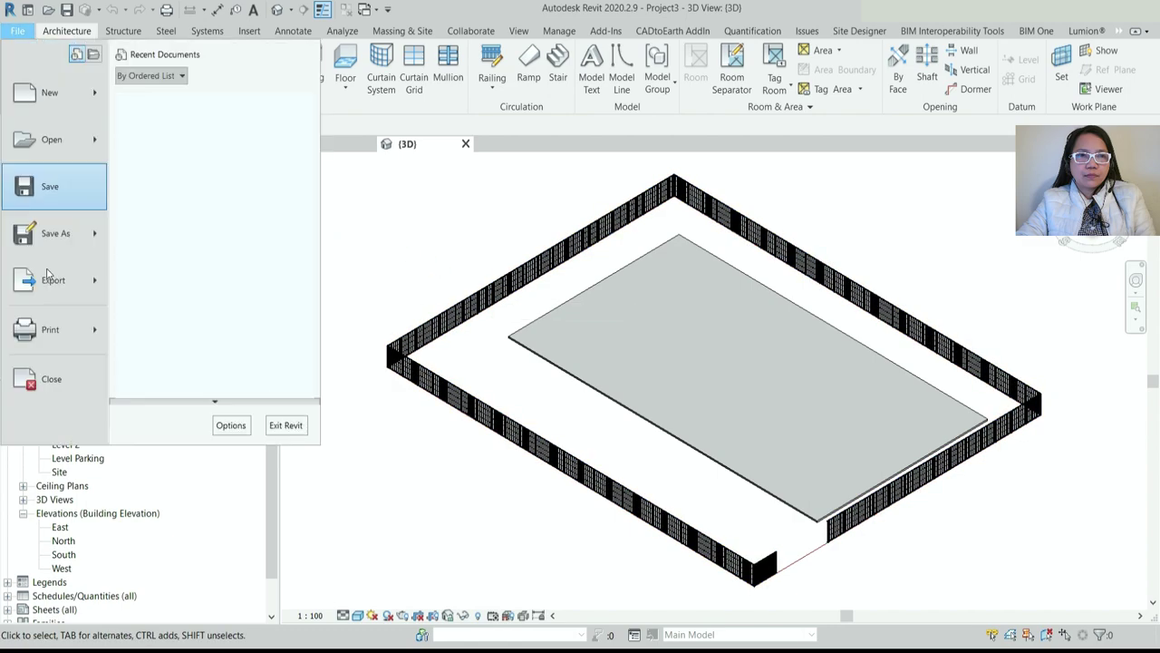
left_click(55, 234)
key("Escape")
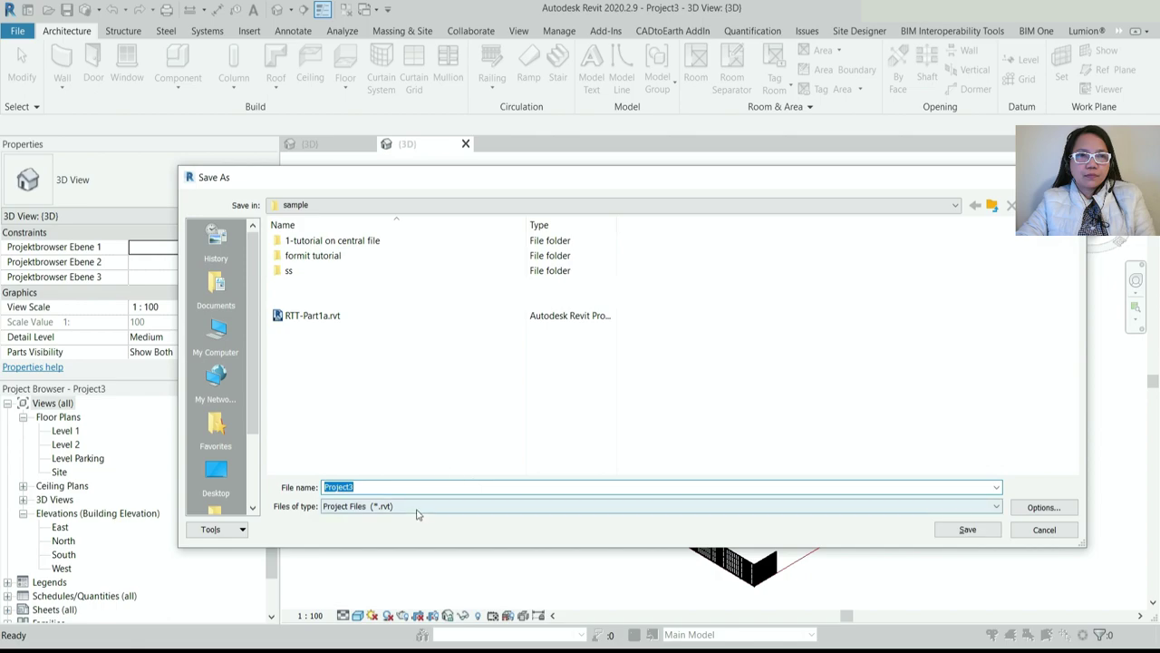
left_click(996, 530)
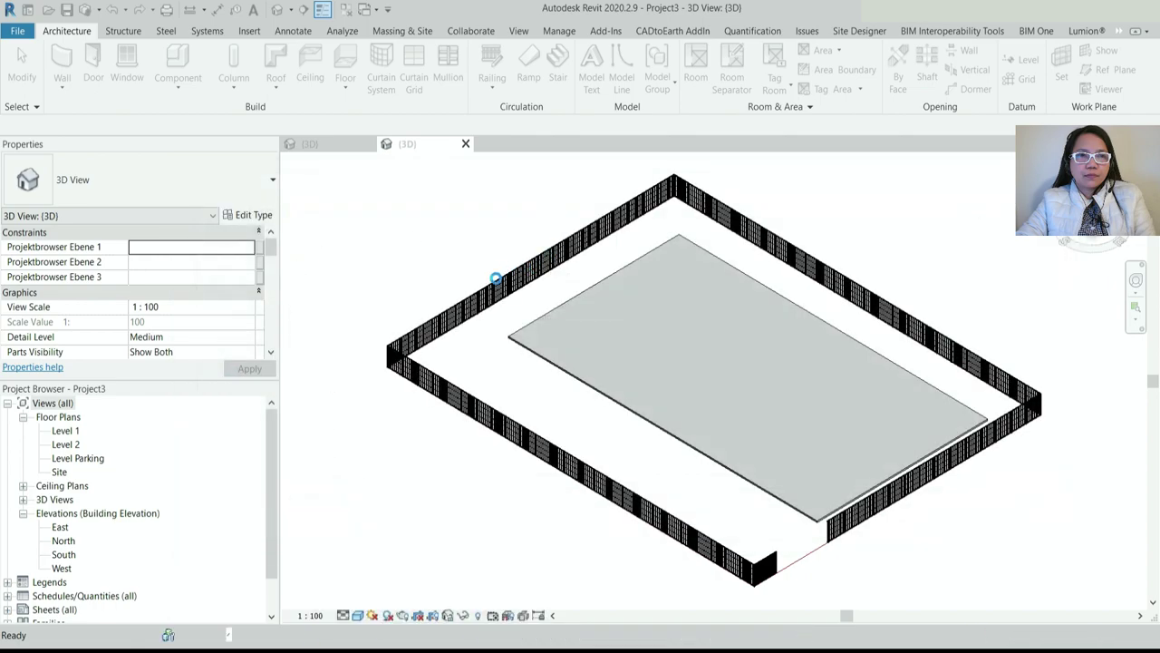
Inspect the fence railing's type, then return to the RTT-Part1a 3D view
left_click(503, 287)
left_click(122, 188)
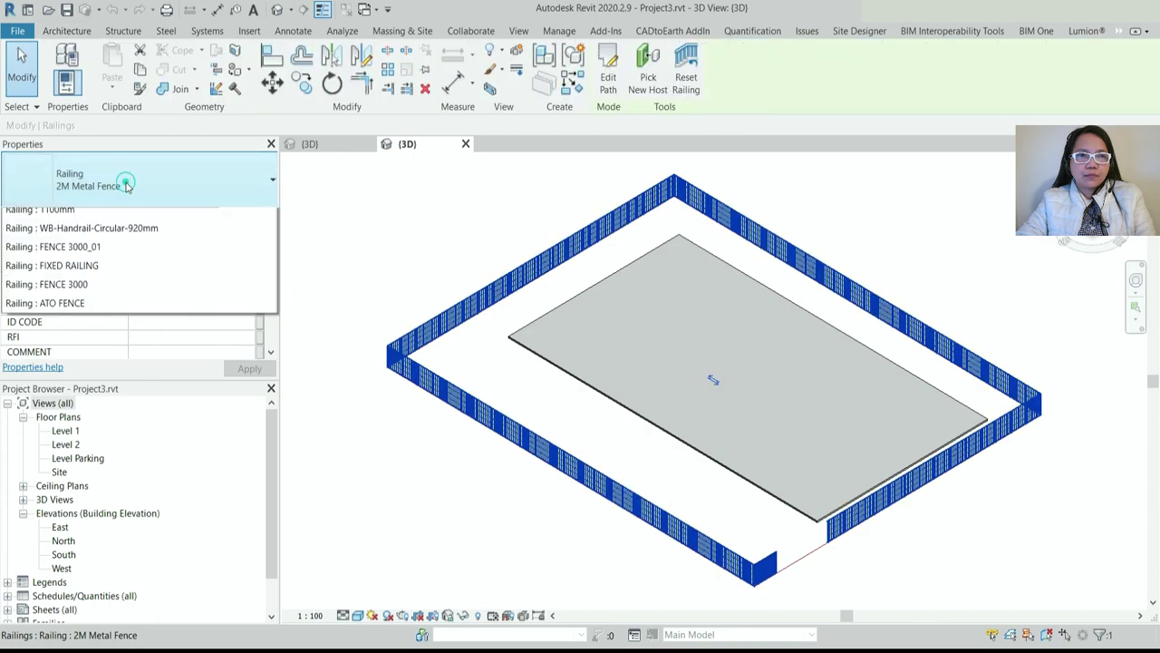
left_click(444, 240)
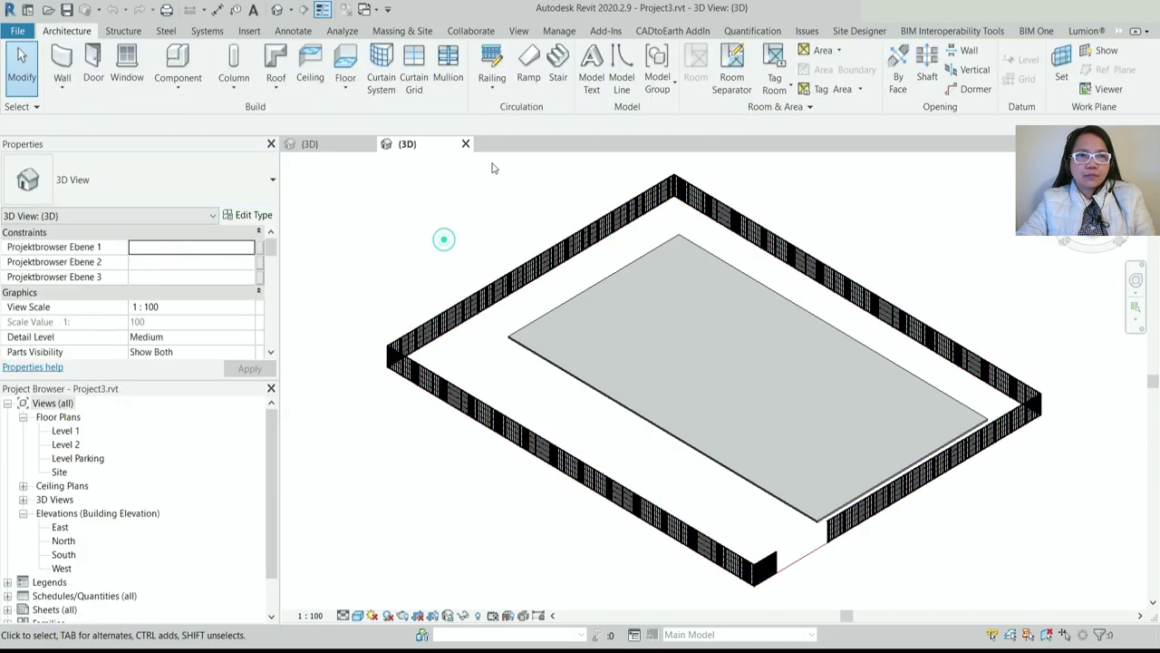
left_click(313, 145)
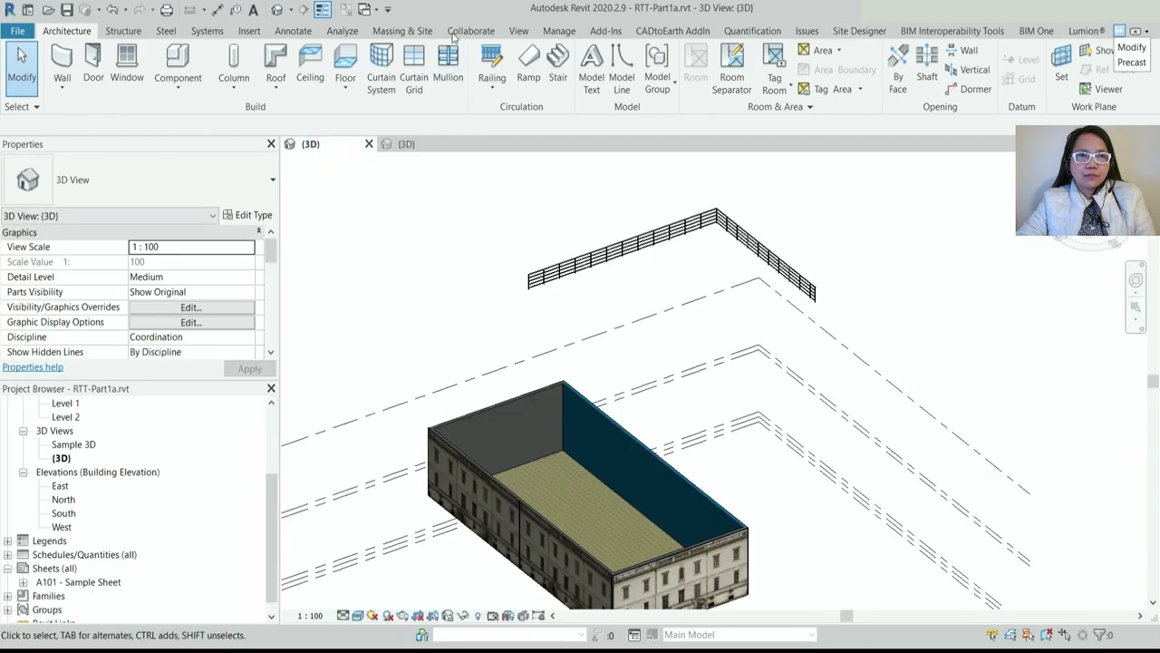
Transfer Project Standards from Project3.rvt with only Railing Types checked, overwriting duplicates
left_click(559, 31)
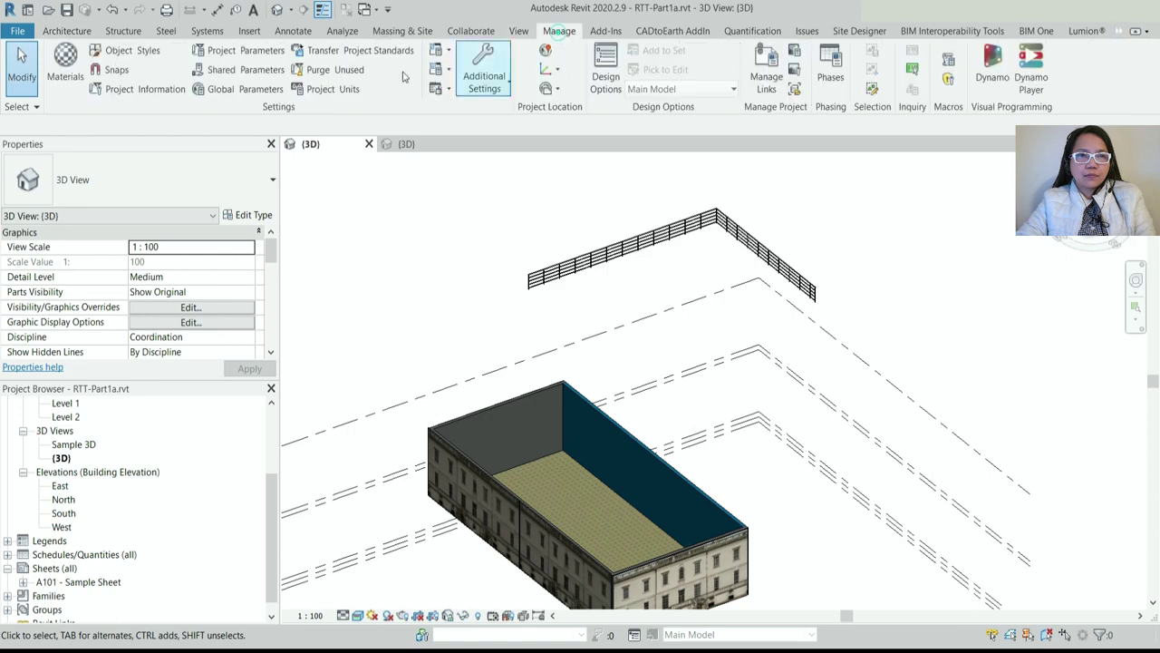
left_click(341, 52)
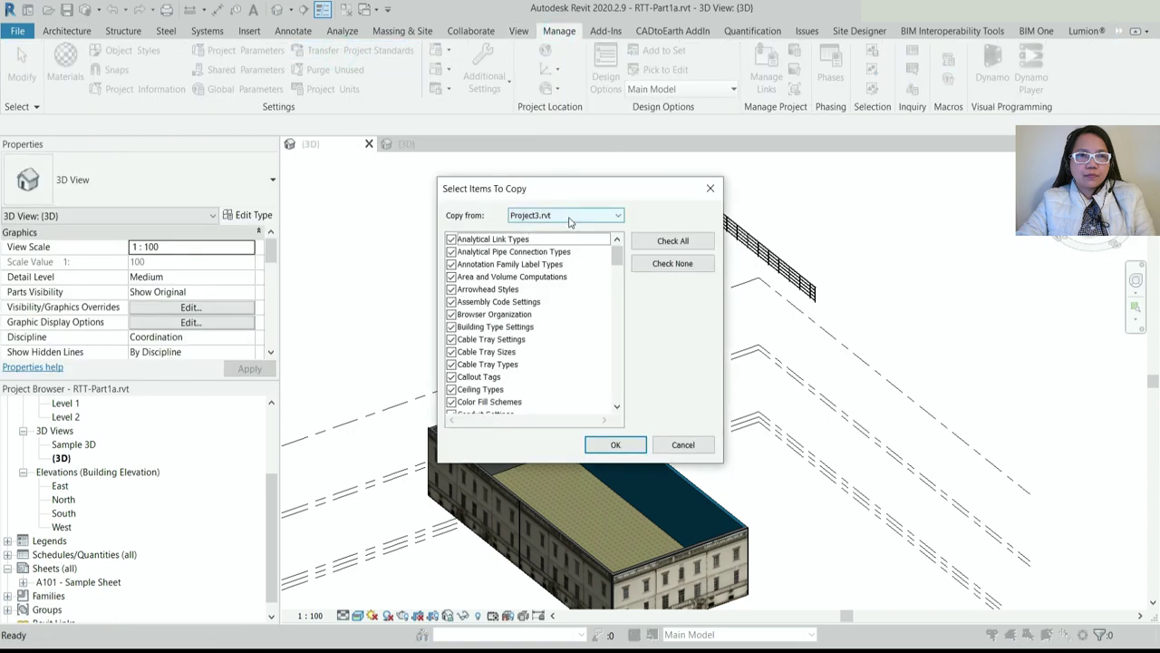
left_click(669, 264)
scroll(504, 351, "down", 15)
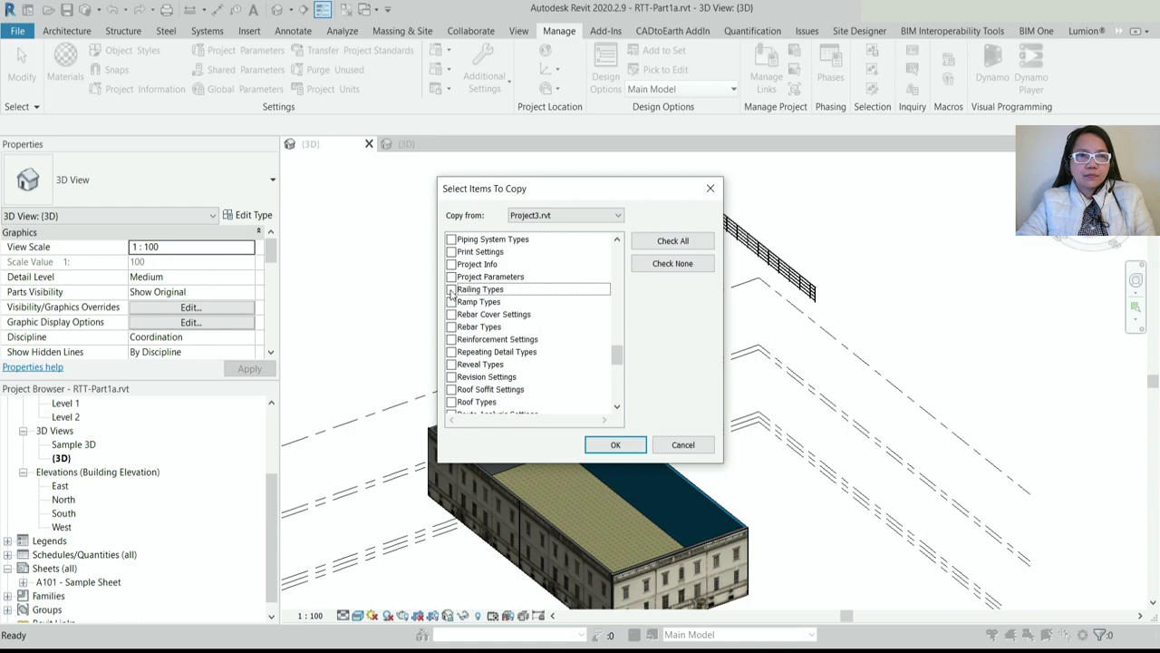
scroll(498, 346, "down", 5)
scroll(498, 336, "up", 10)
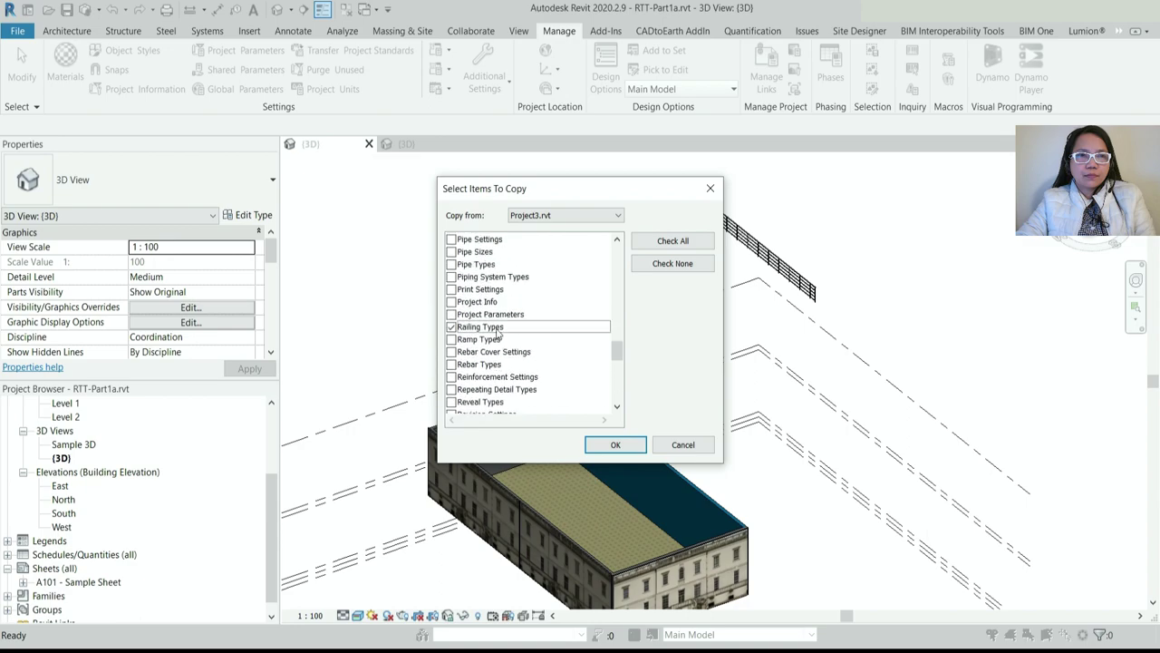
scroll(498, 335, "up", 3)
scroll(498, 340, "down", 8)
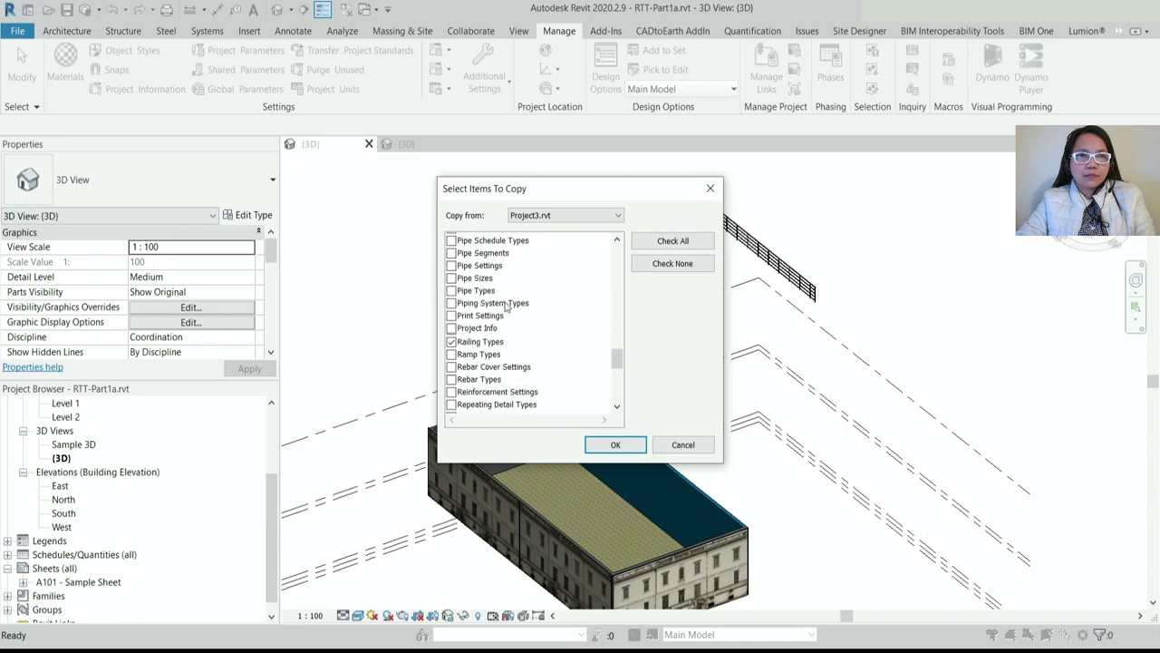
left_click(452, 252)
left_click(611, 446)
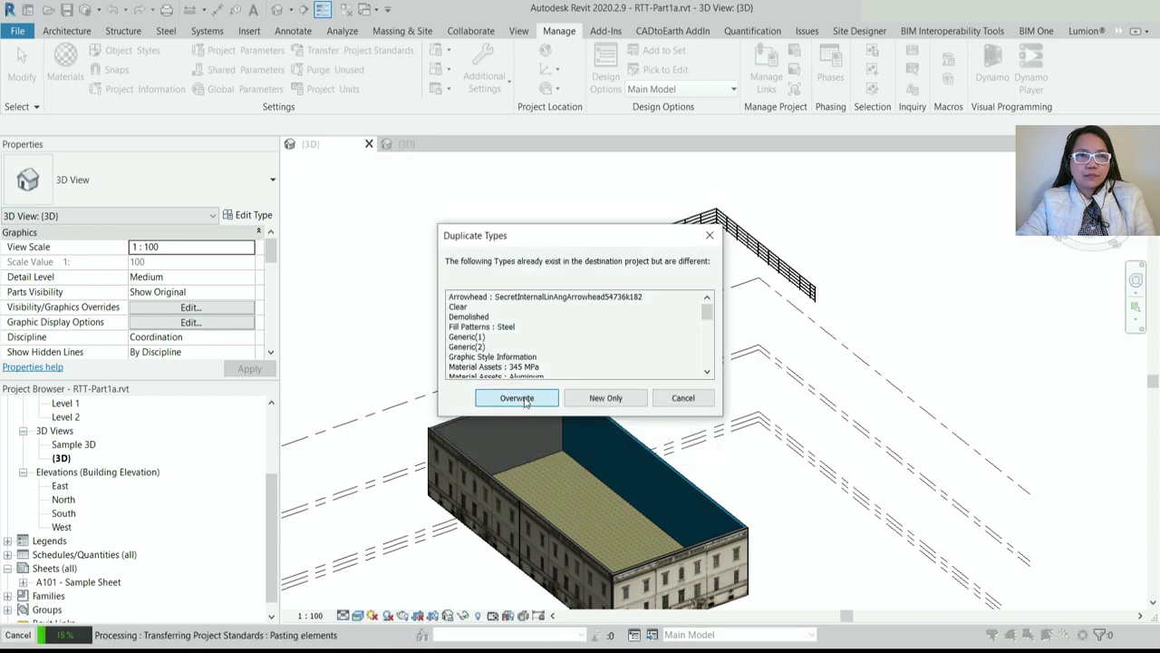
left_click(518, 398)
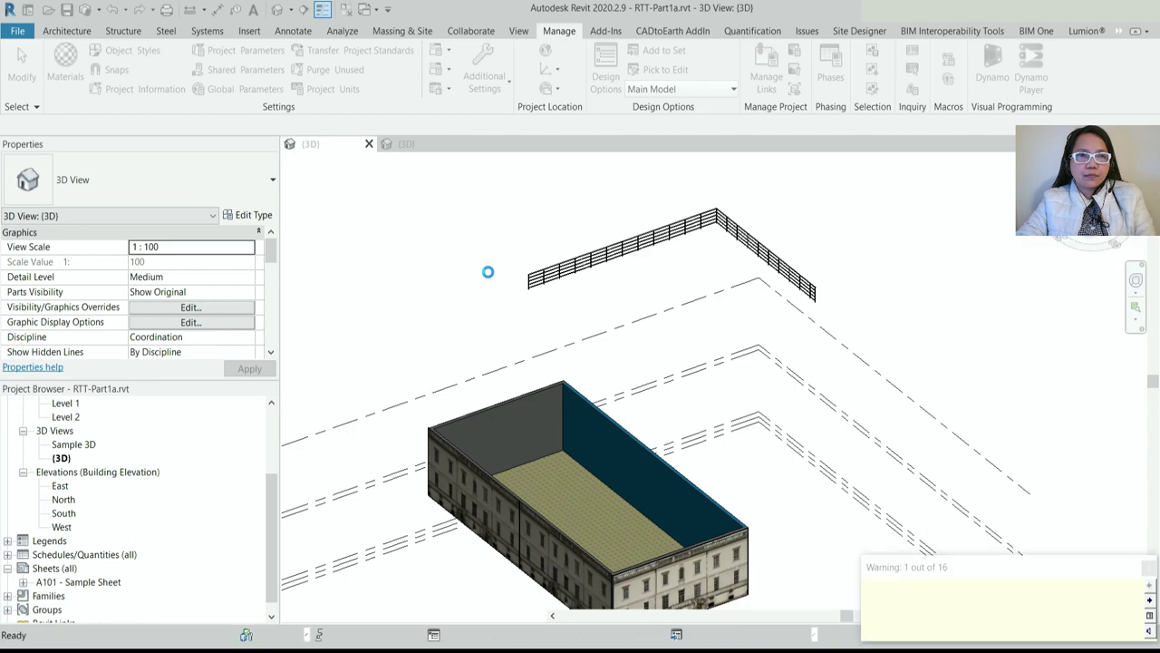
Switch the L-shaped corner railing to FENCE 3000, then open the Level 1 ceiling plan
left_click(670, 234)
left_click(200, 186)
scroll(150, 445, "down", 5)
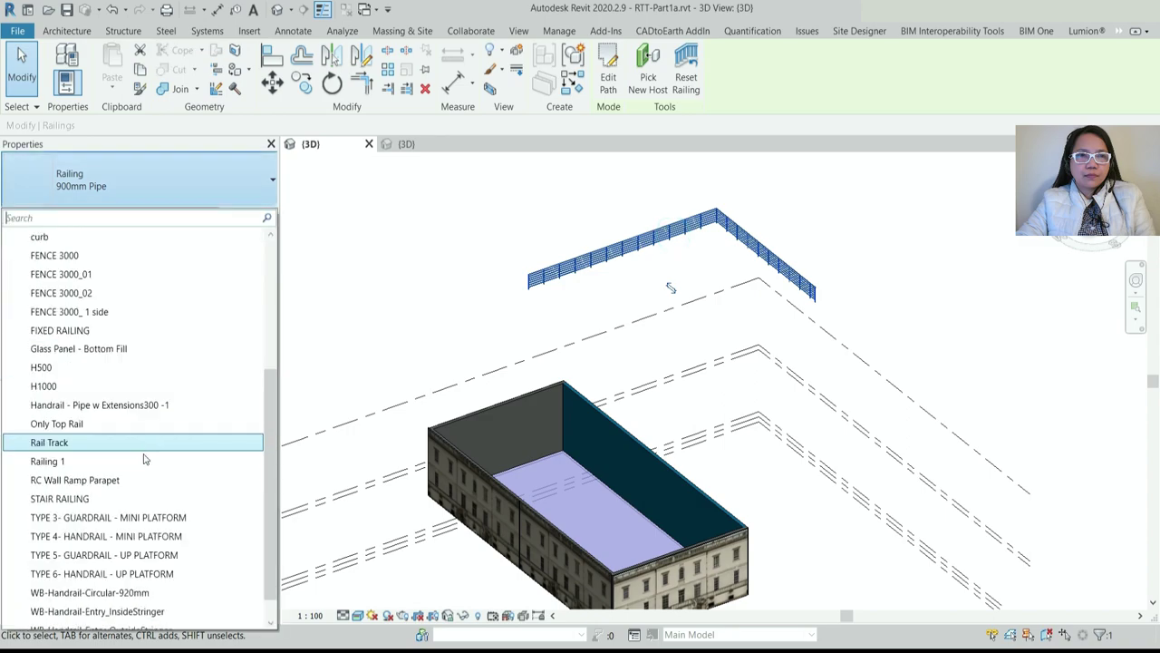
scroll(149, 467, "up", 2)
scroll(154, 444, "down", 3)
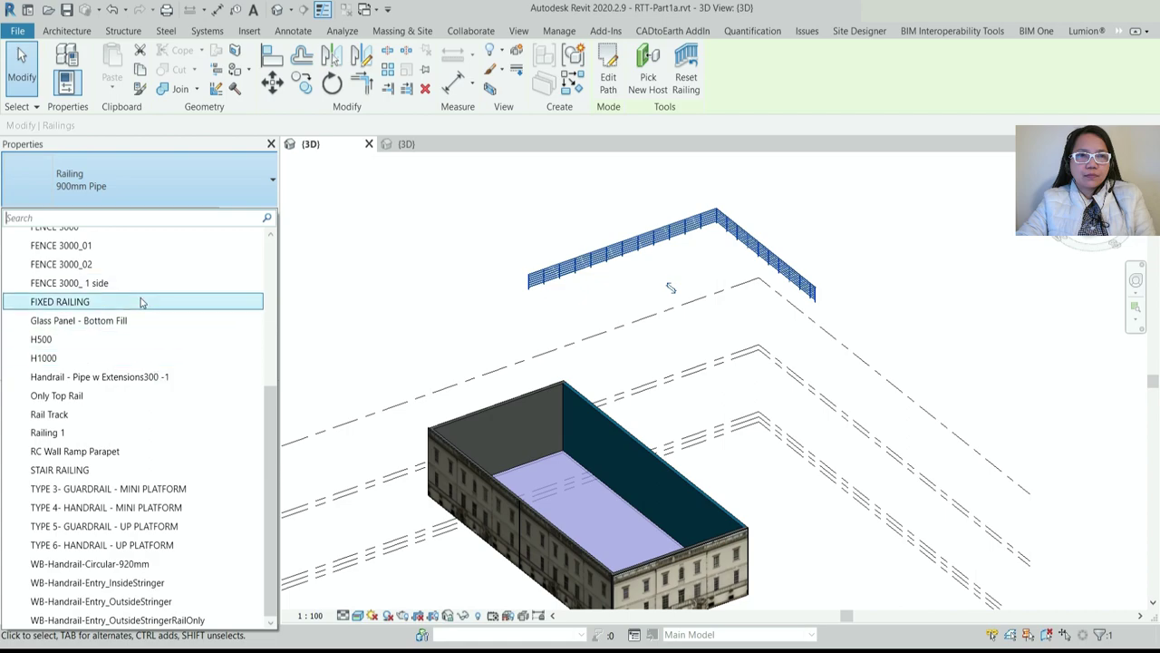
scroll(141, 253, "up", 2)
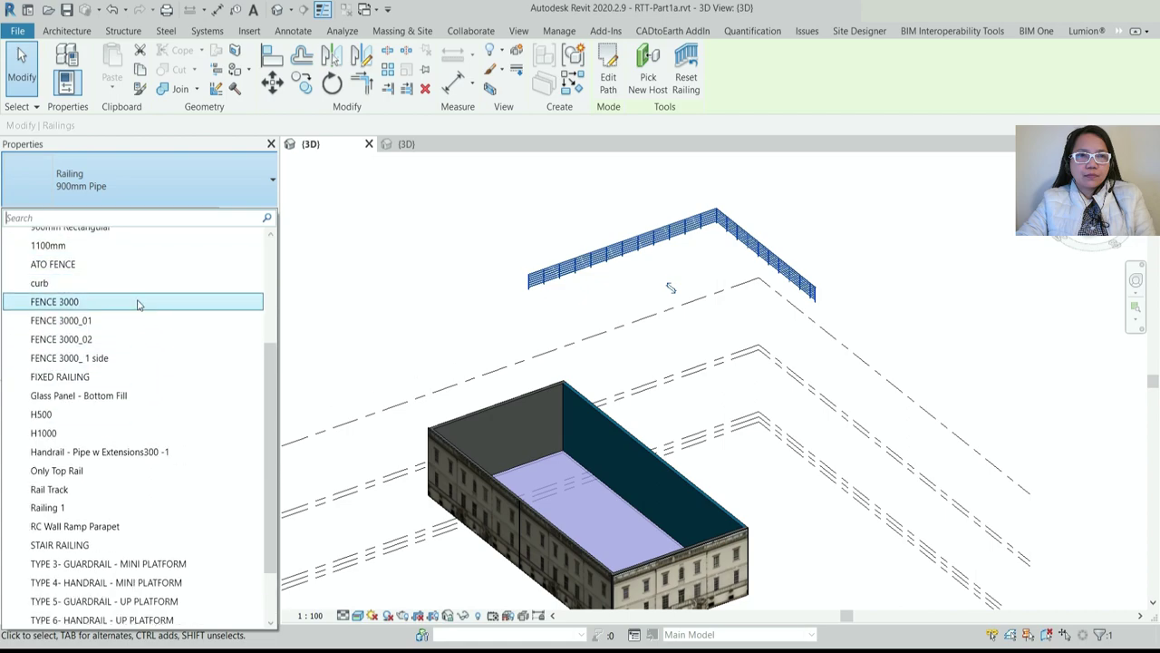
left_click(137, 303)
left_click(637, 295)
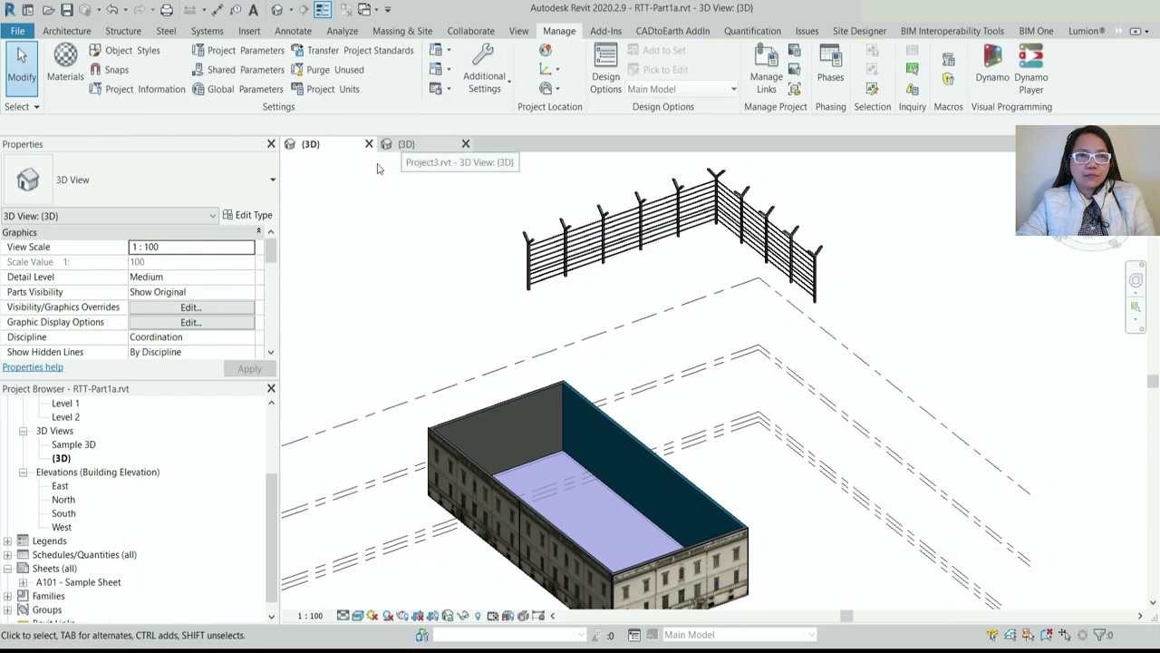
double_click(63, 402)
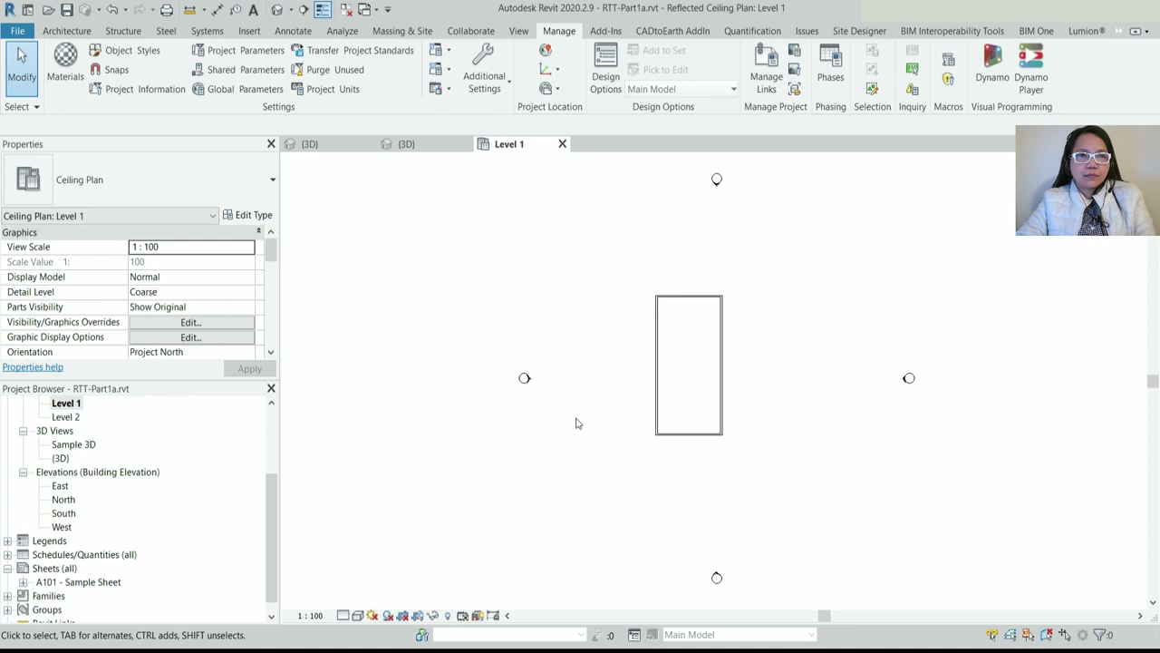
In a front 3D view, drag the FENCE 3000 railing up toward the building
scroll(576, 424, "down", 3)
scroll(697, 380, "up", 2)
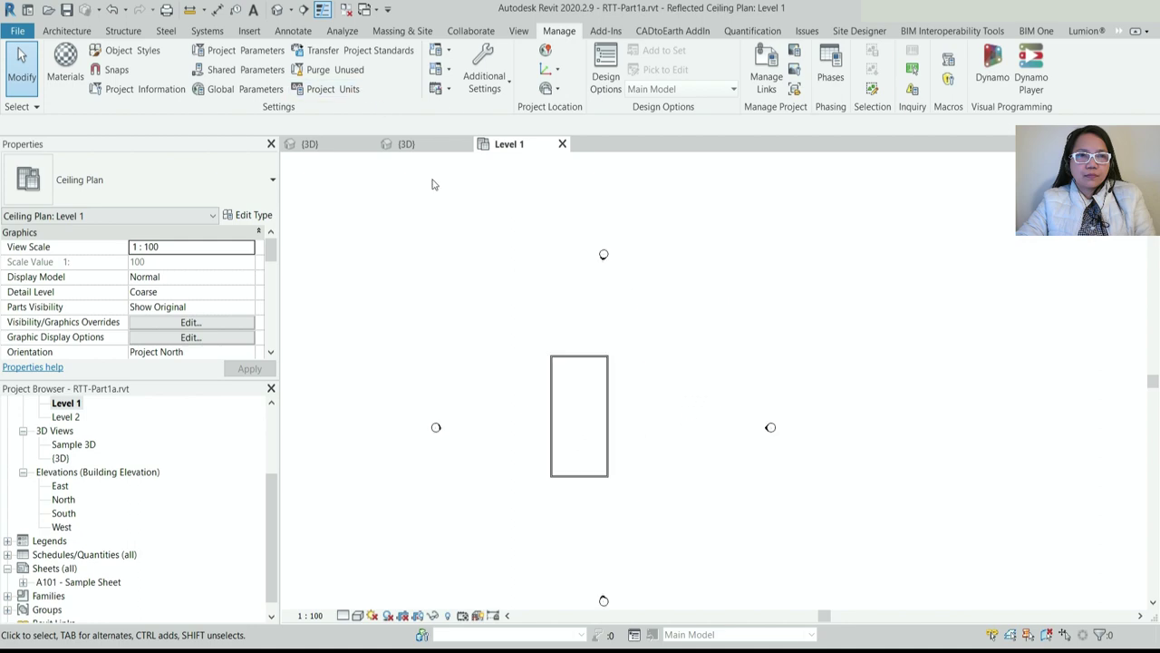
left_click(313, 144)
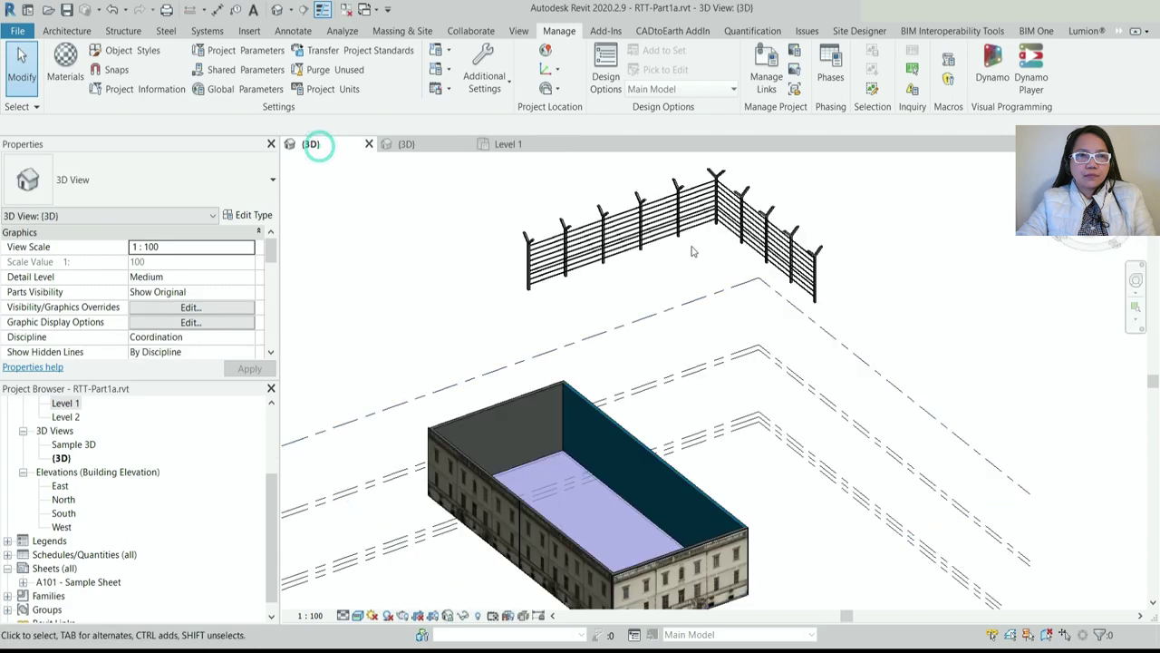
left_click(1083, 201)
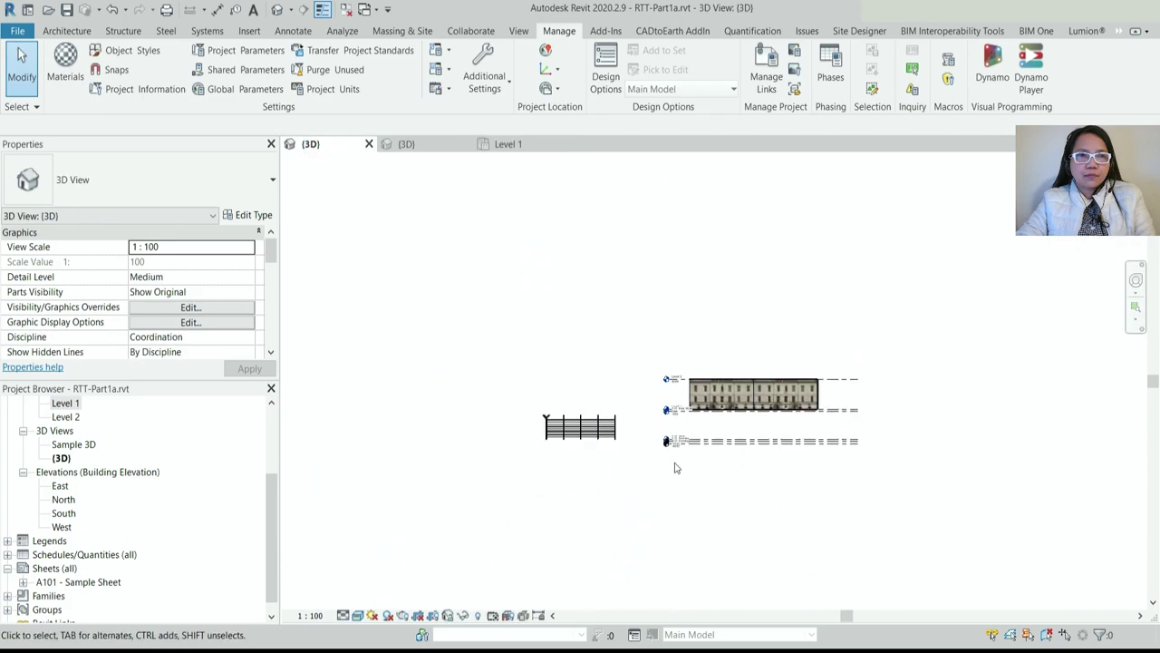
left_click(533, 412)
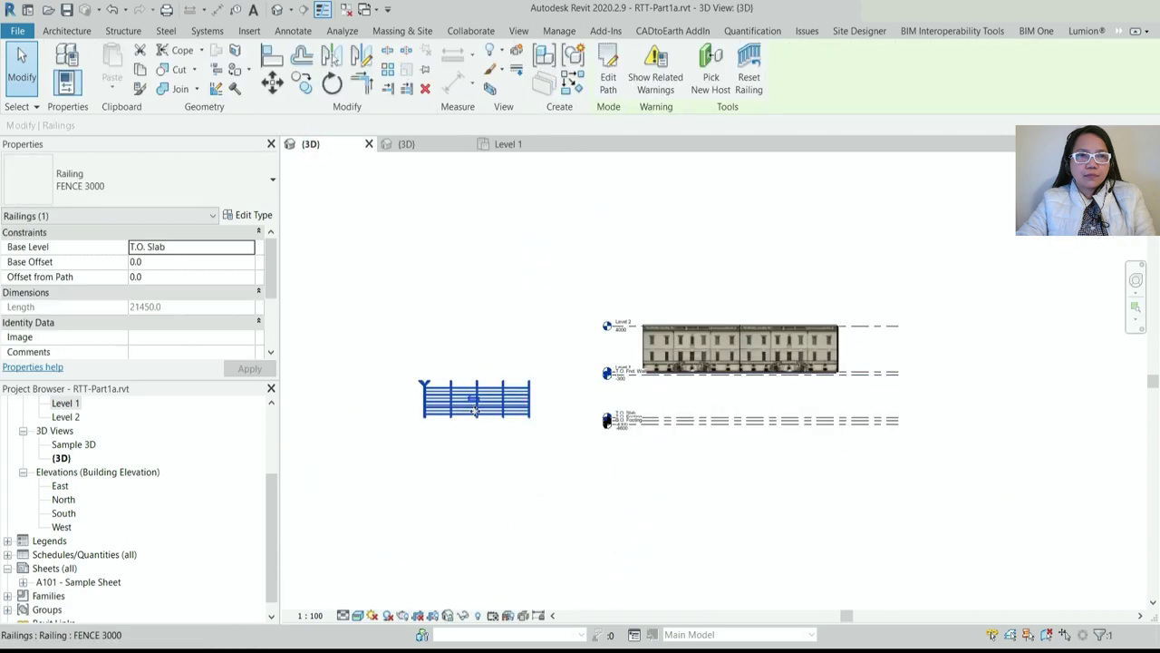
left_click_drag(469, 397, 675, 356)
scroll(676, 345, "up", 3)
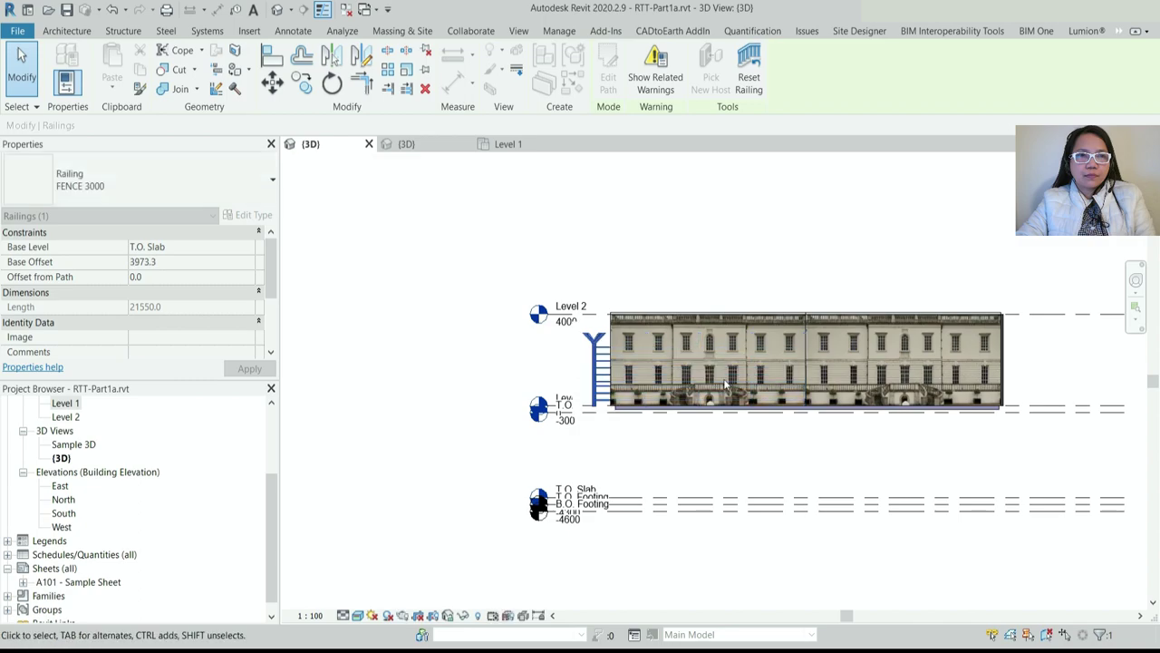
Reselect and delete the fence, return to the Level 1 ceiling plan, and start a railing
left_click(507, 144)
left_click(310, 144)
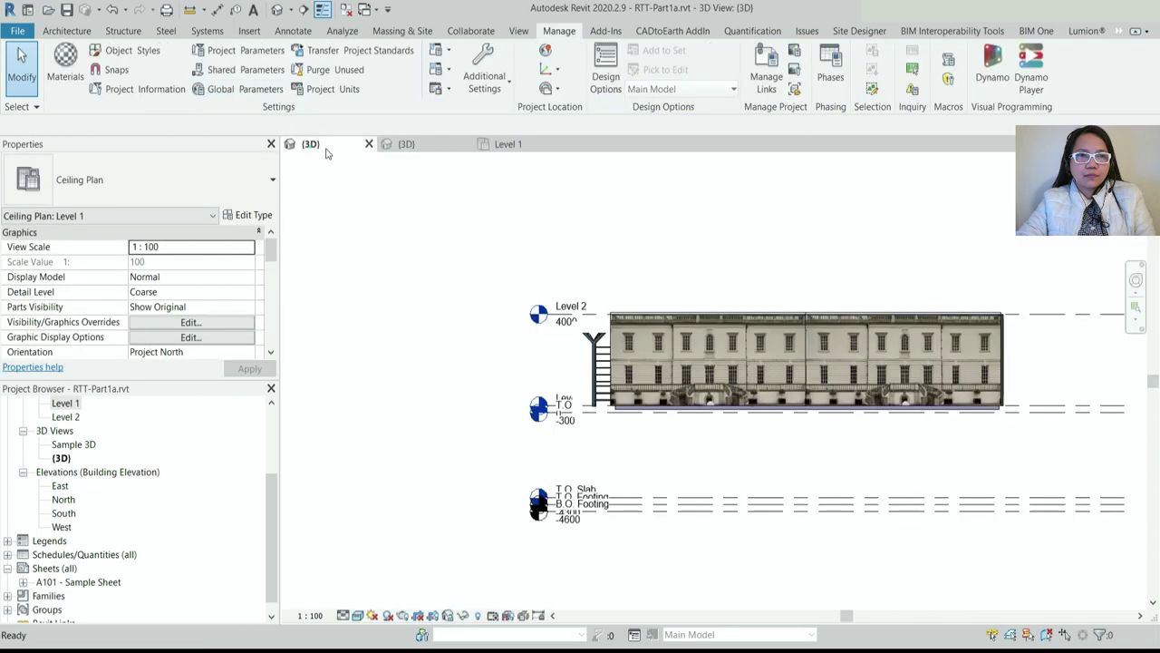
left_click(597, 362)
key("Escape")
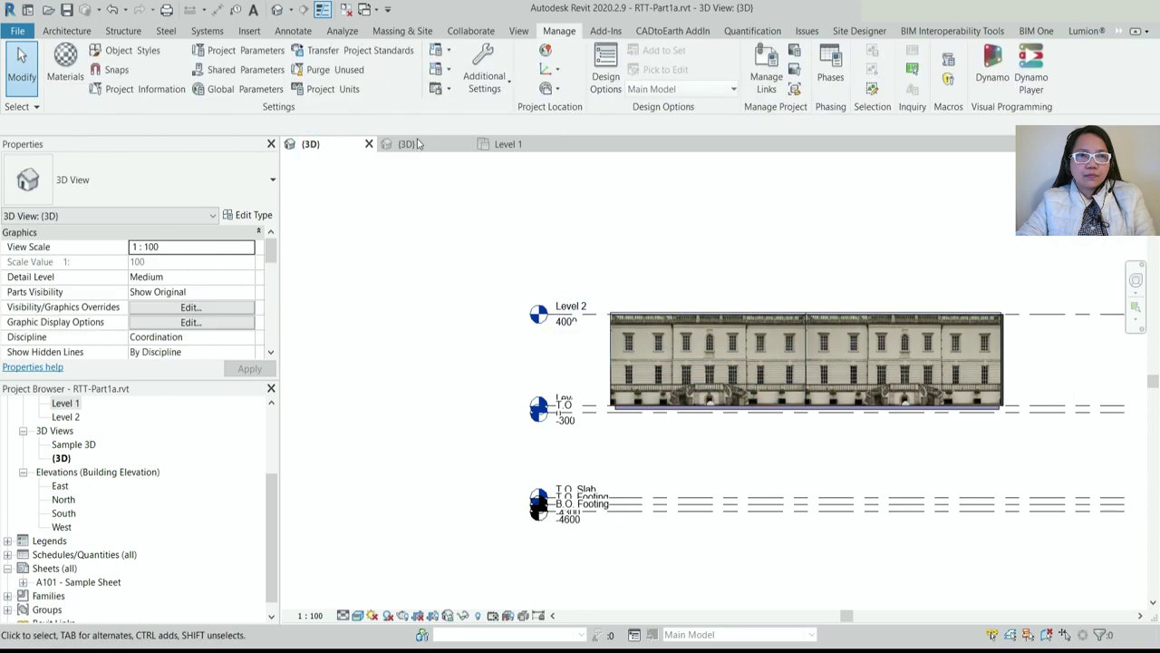
left_click(531, 144)
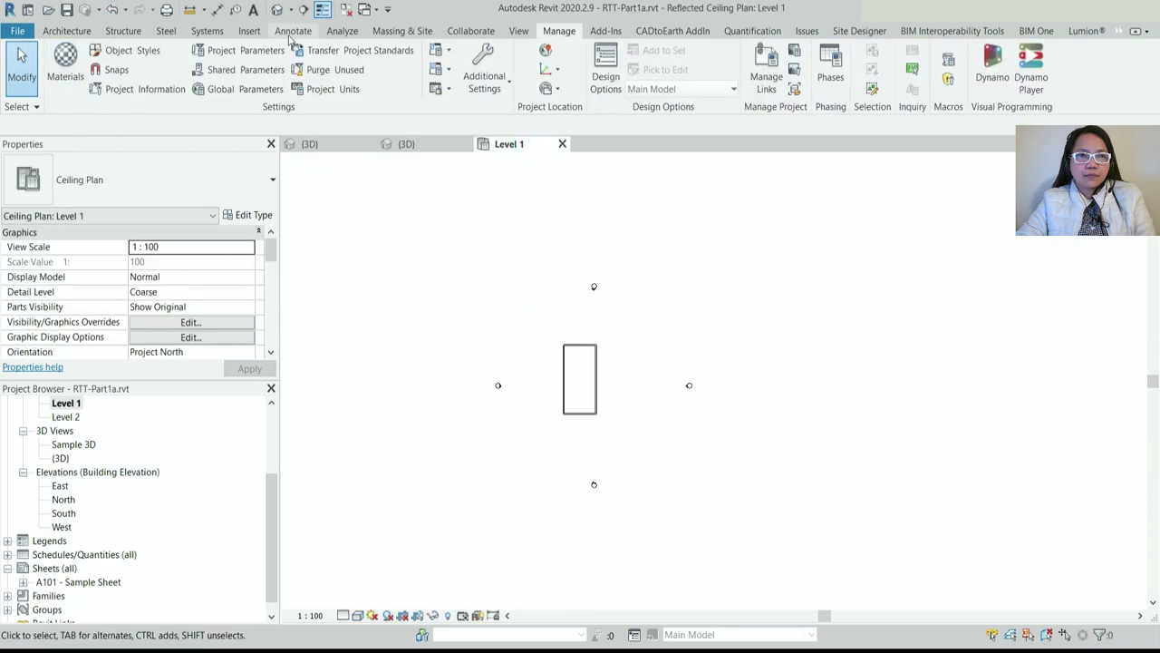
left_click(69, 31)
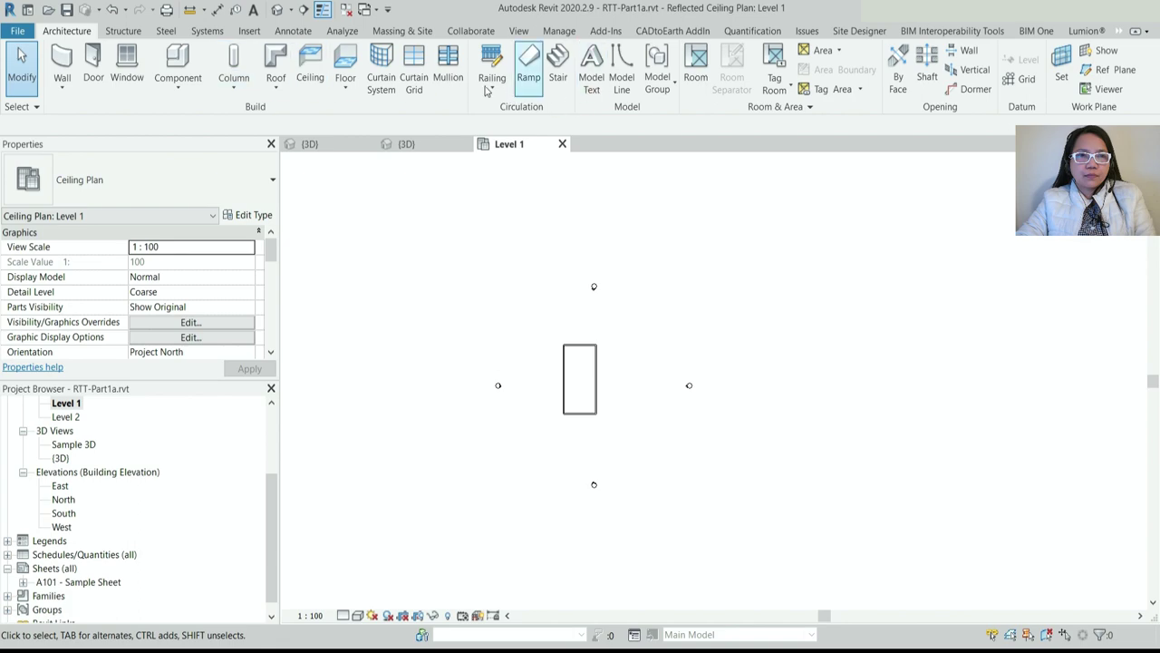
left_click(490, 89)
Sketch a rectangular railing path around the building plus a top-left Start-End-Radius arc
left_click(517, 111)
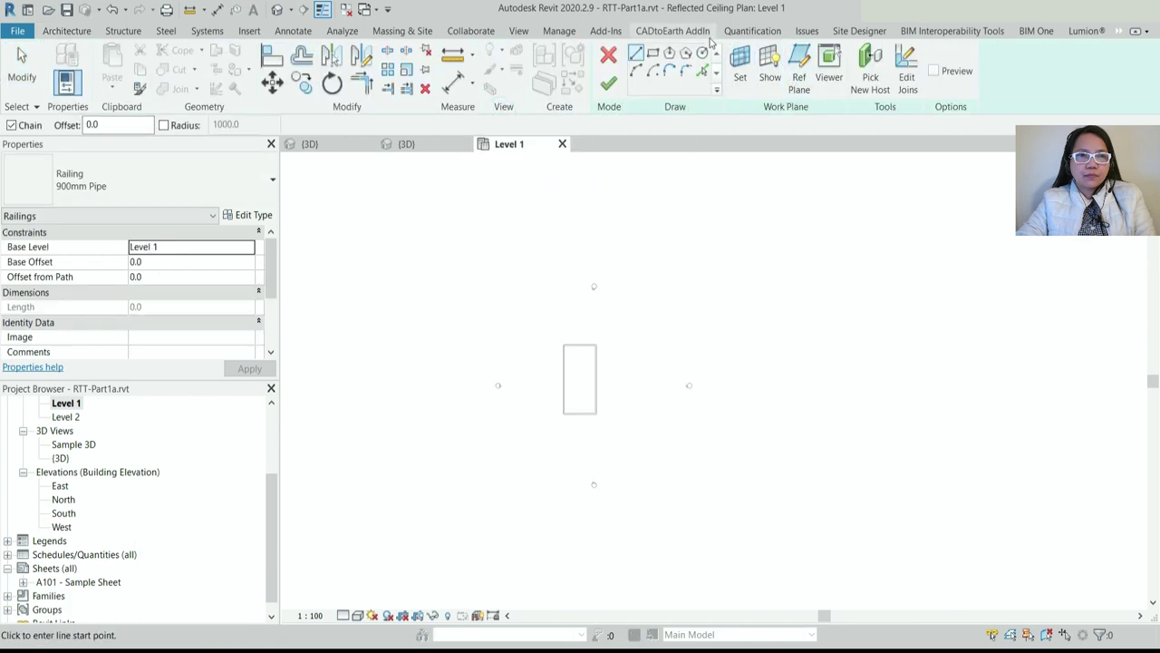
left_click(653, 53)
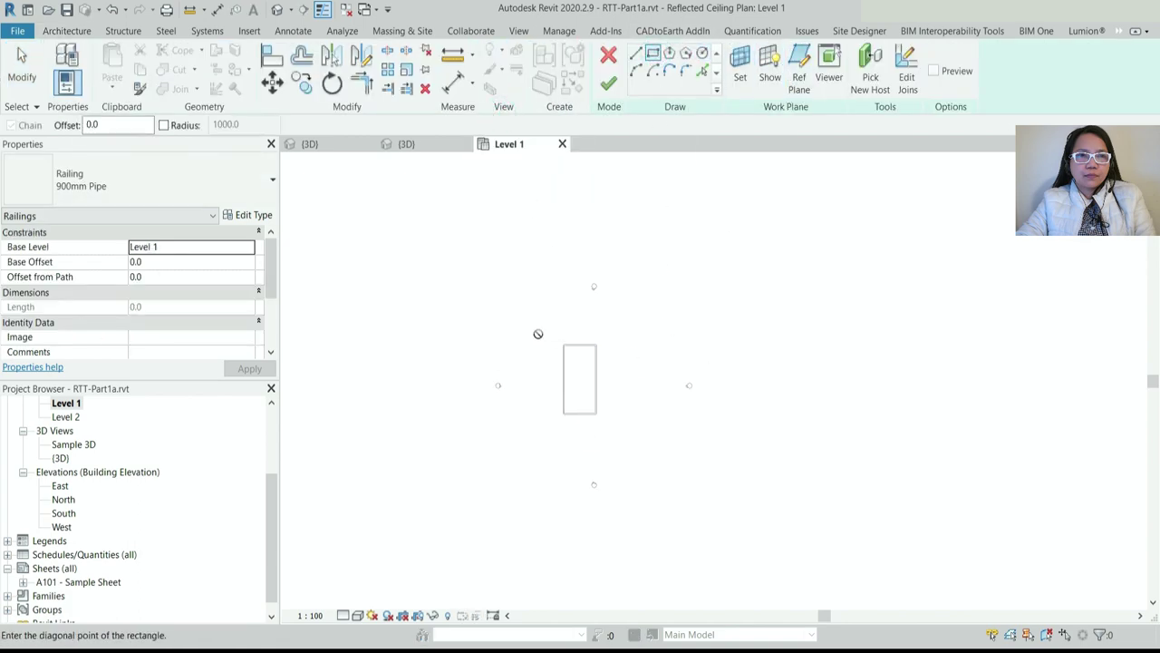
left_click(621, 432)
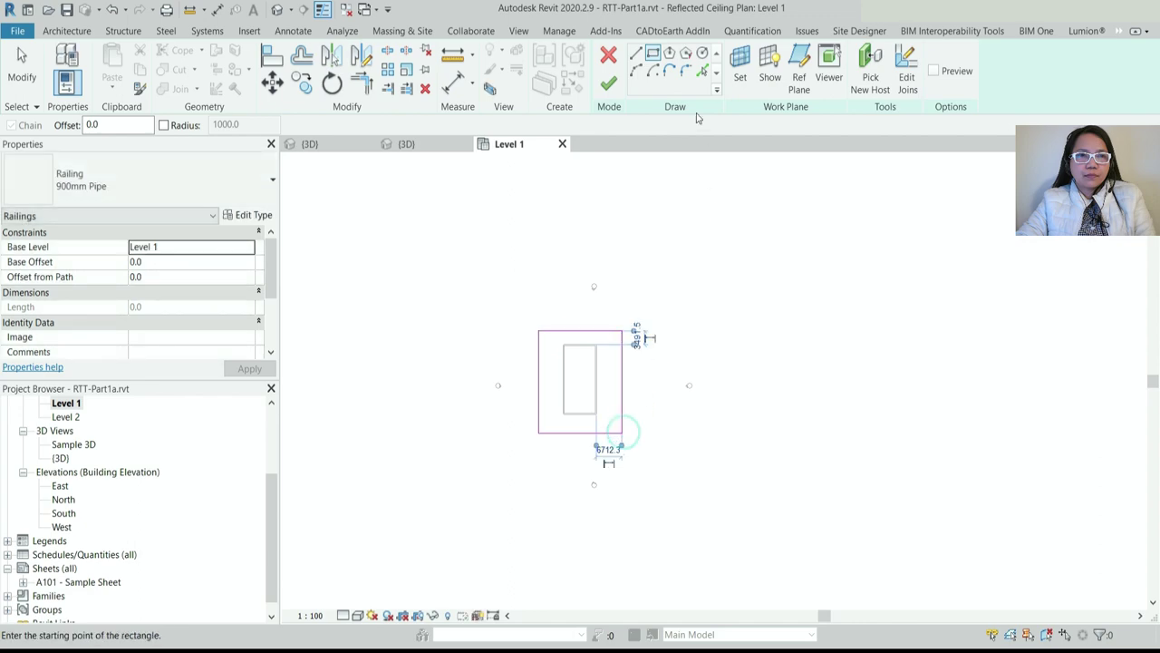
left_click(636, 70)
scroll(580, 299, "up", 3)
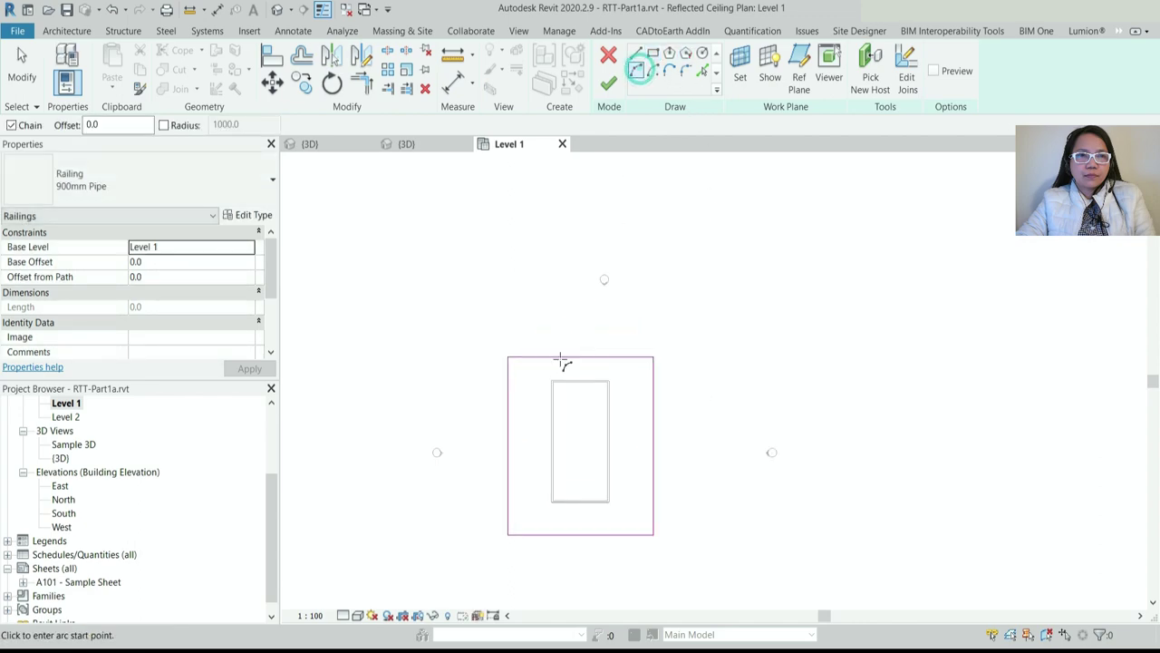
left_click(510, 417)
left_click(554, 355)
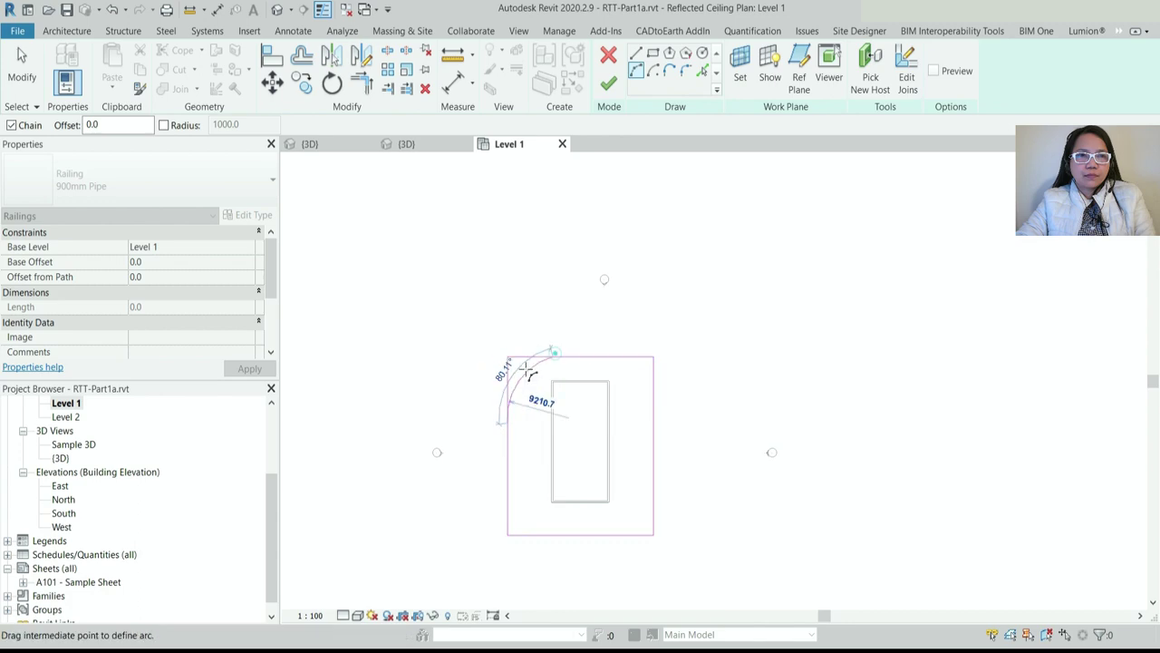
left_click(530, 377)
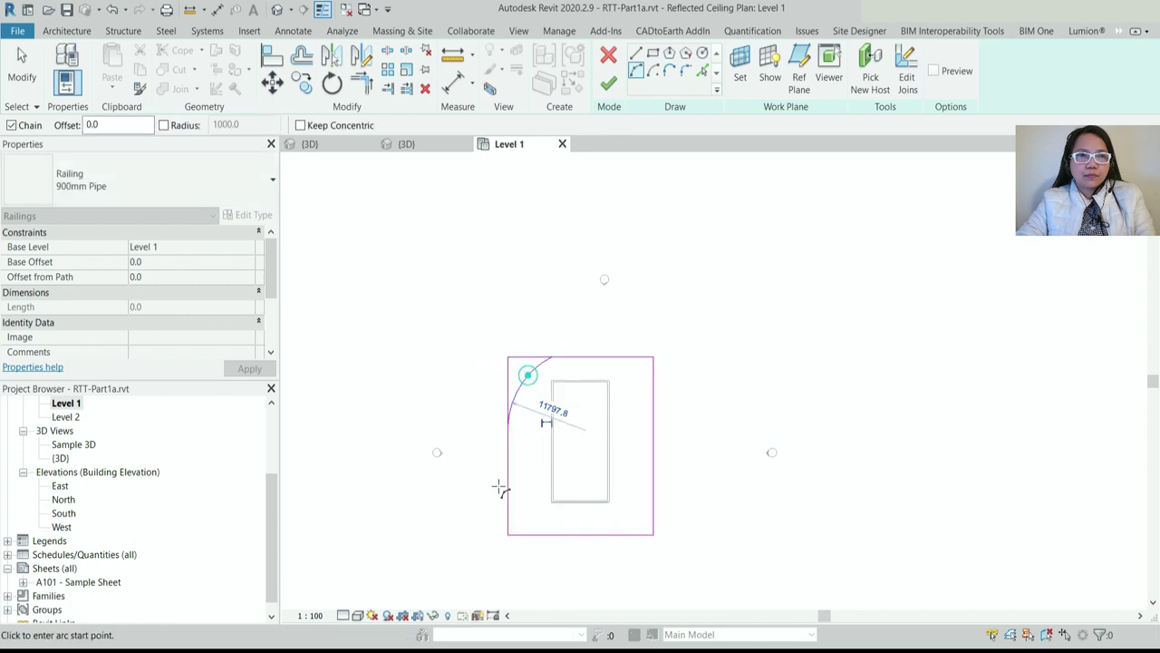
Trim the left and top edges to the arc with TR and adjust its radius
key("t")
key("r")
left_click(508, 461)
left_click(531, 387)
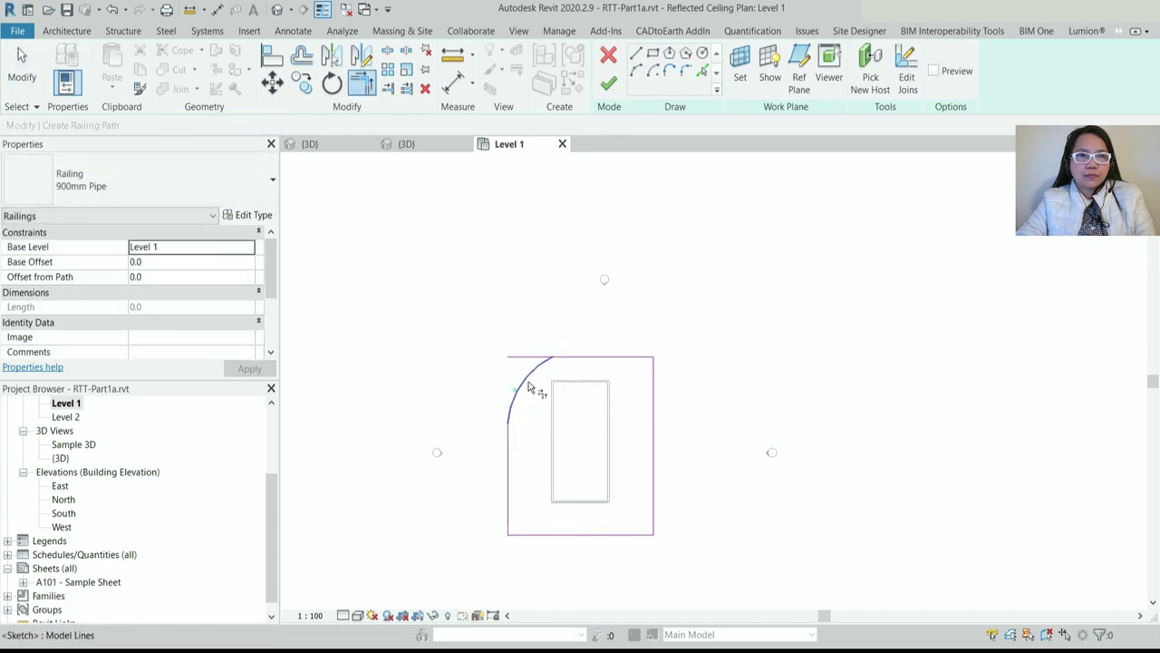
left_click(556, 365)
left_click(585, 358)
scroll(605, 381, "up", 2)
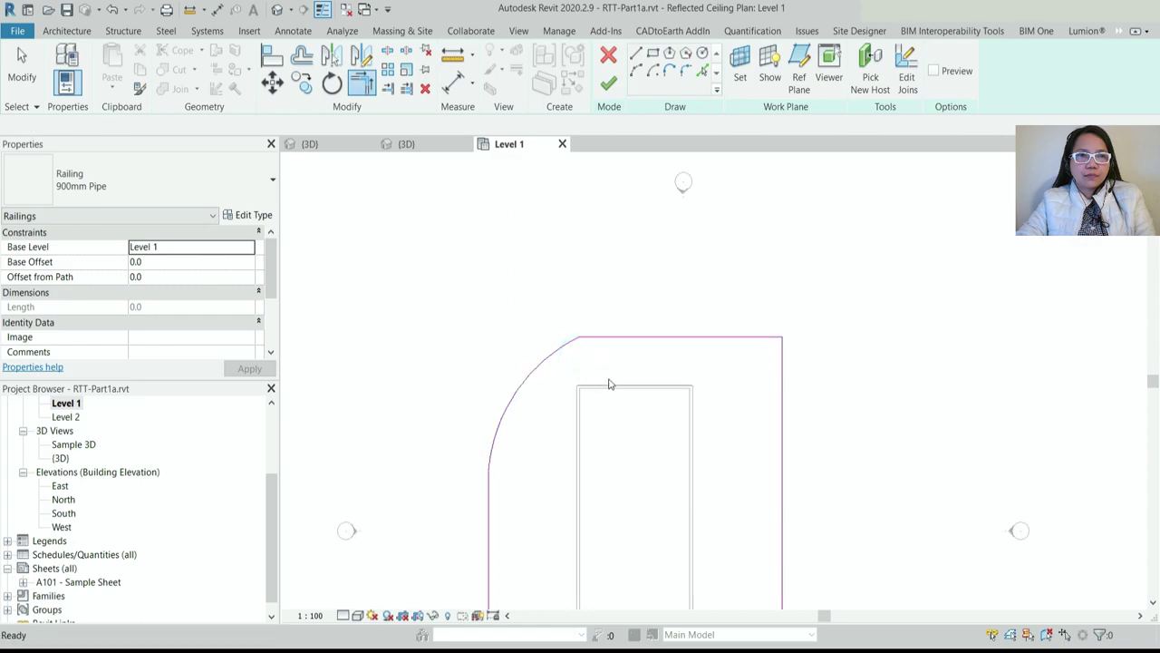
key("Escape")
left_click(532, 373)
left_click_drag(521, 393, 505, 379)
scroll(448, 332, "down", 2)
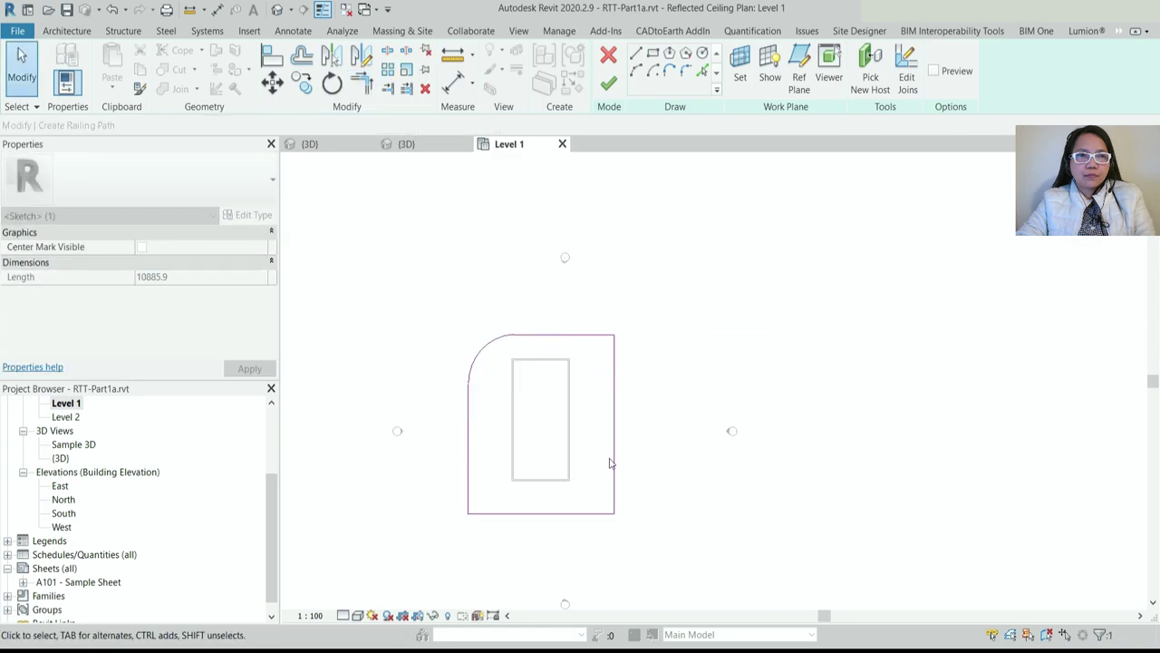
key("Escape")
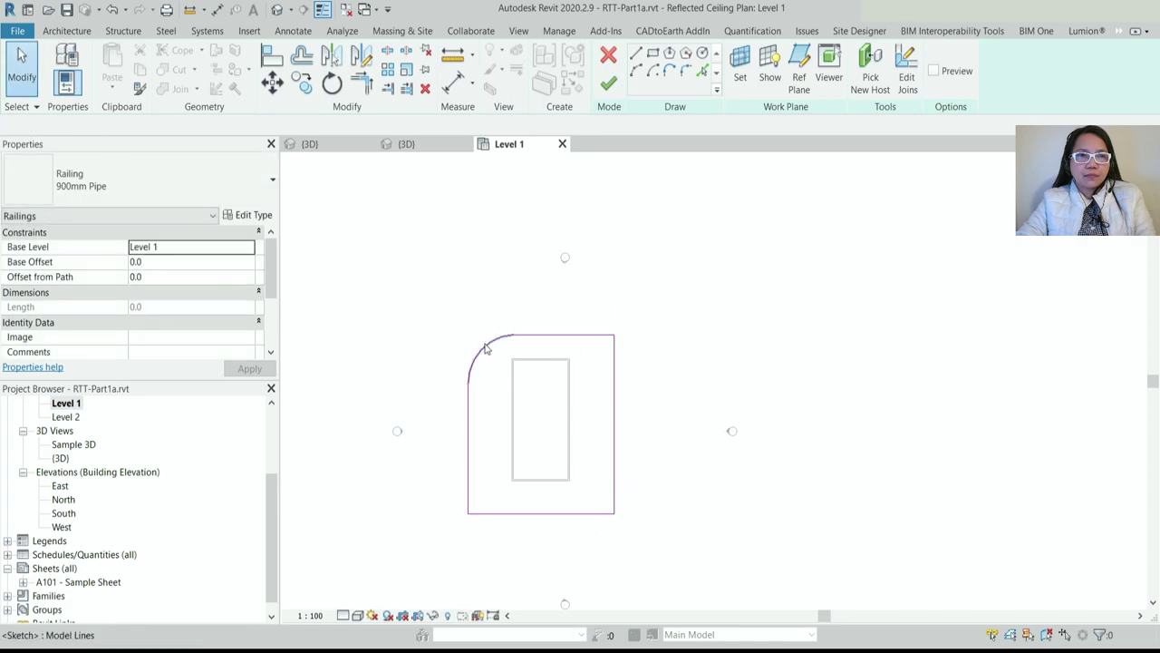
Mirror the corner arc about the building's top midpoint onto the top-right corner
left_click(484, 347)
left_click(359, 58)
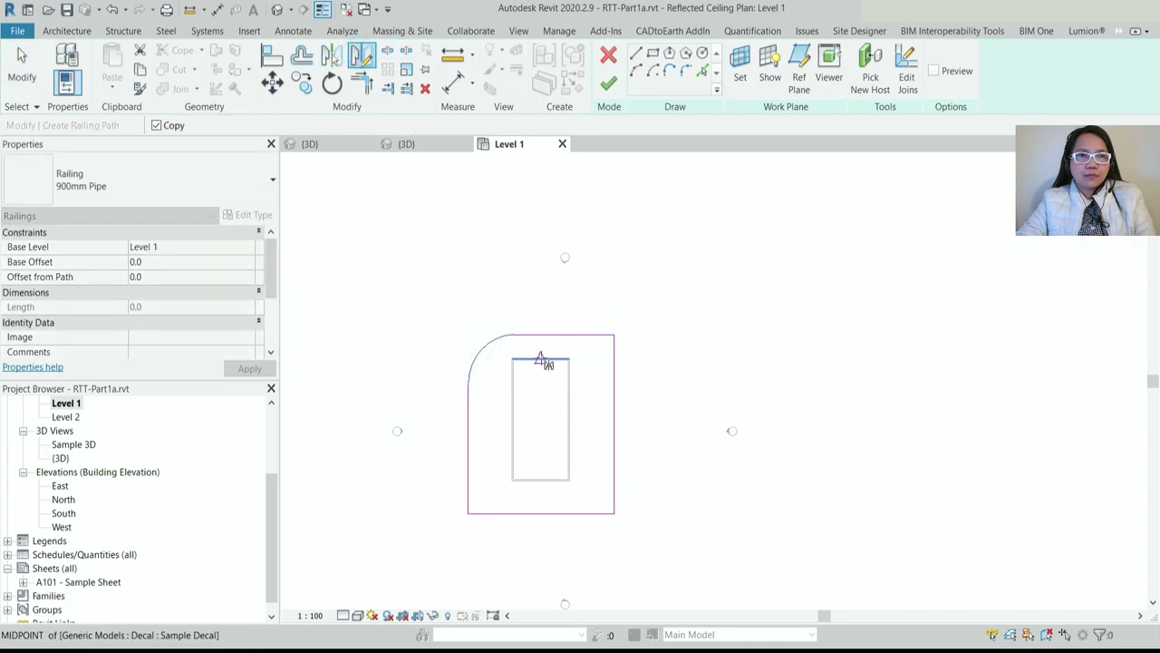
left_click(540, 357)
left_click(541, 288)
key("Escape")
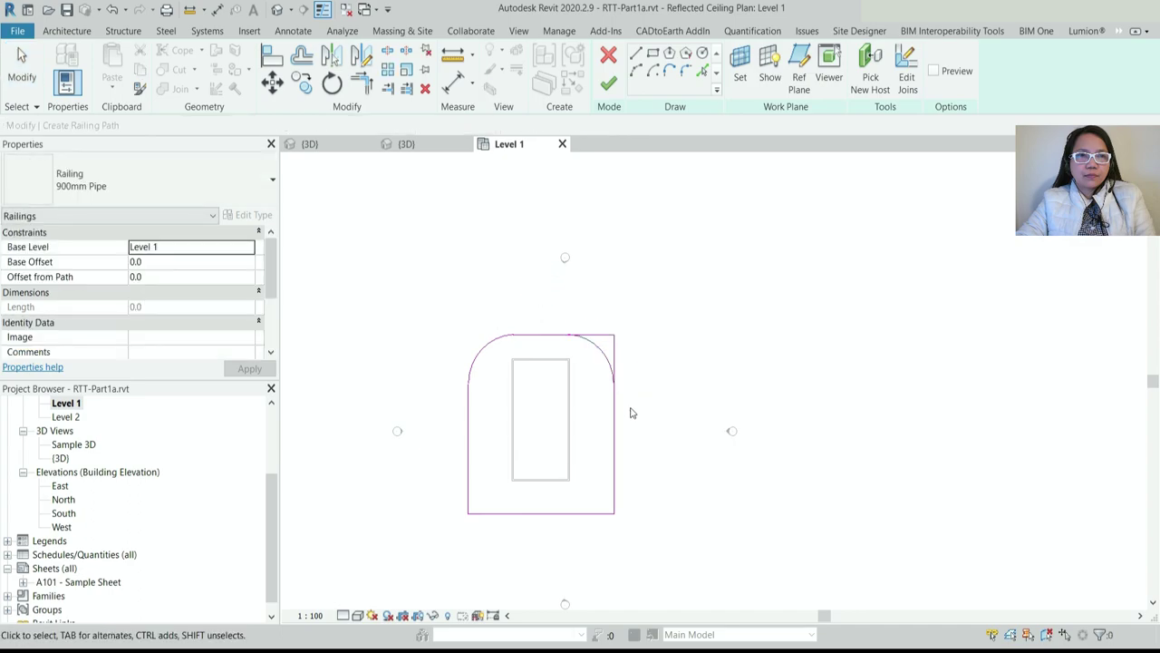
scroll(606, 356, "up", 2)
scroll(605, 357, "up", 2)
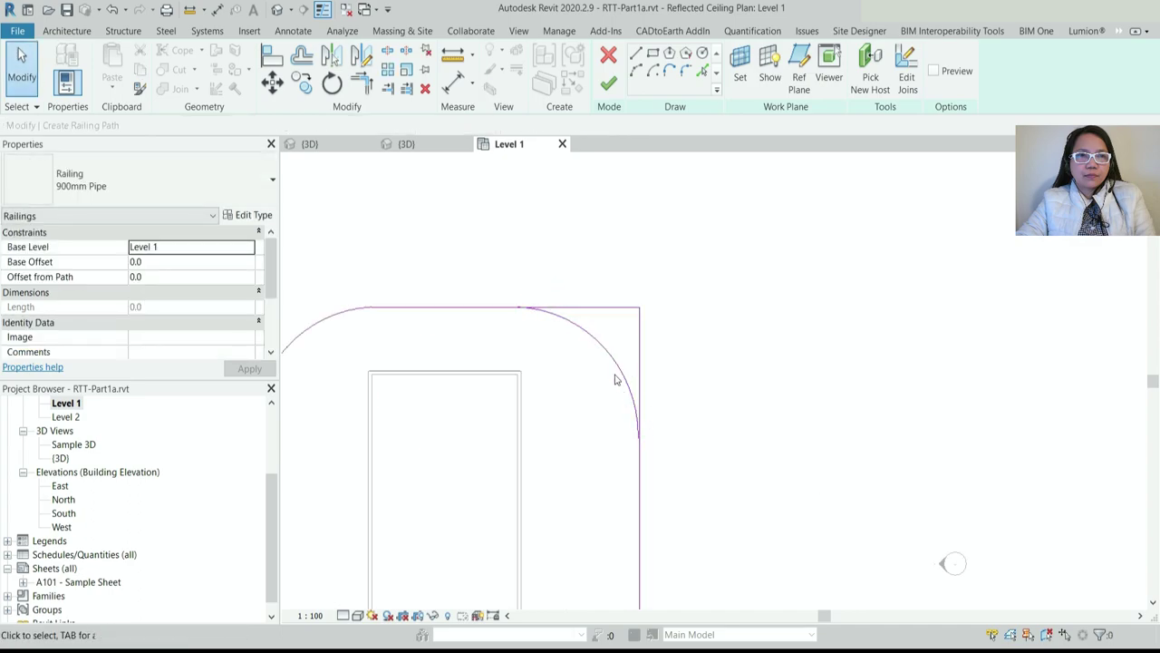
left_click(614, 378)
scroll(672, 465, "up", 2)
scroll(673, 465, "up", 2)
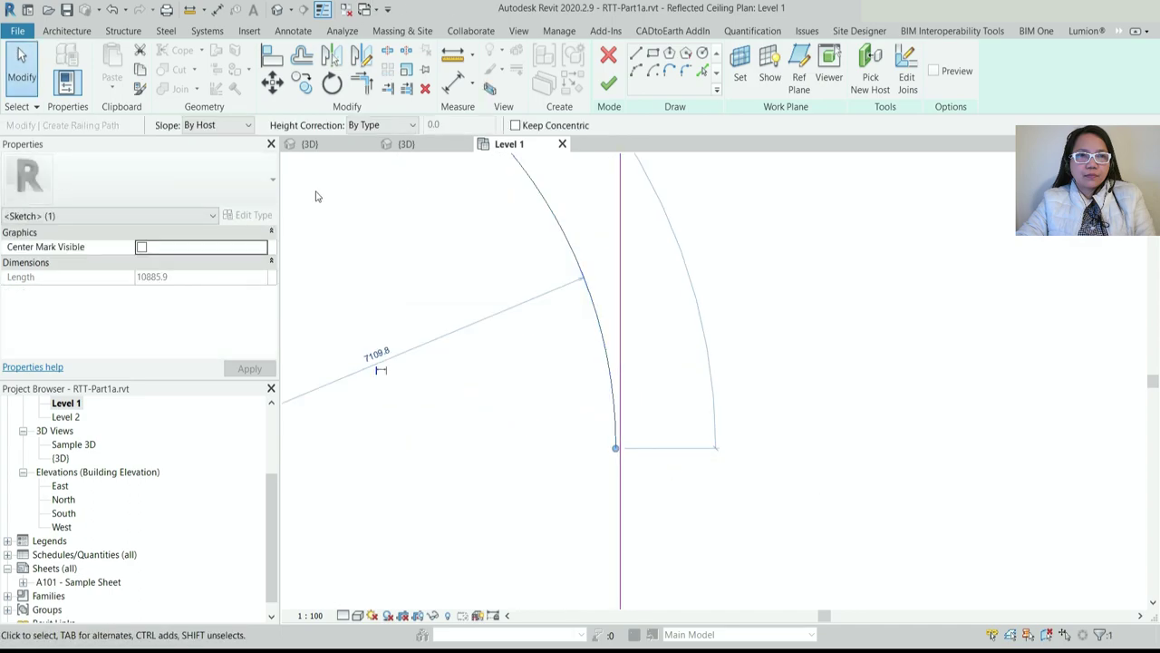
Align the mirrored arc to the right edge and trim that edge to it
left_click(275, 59)
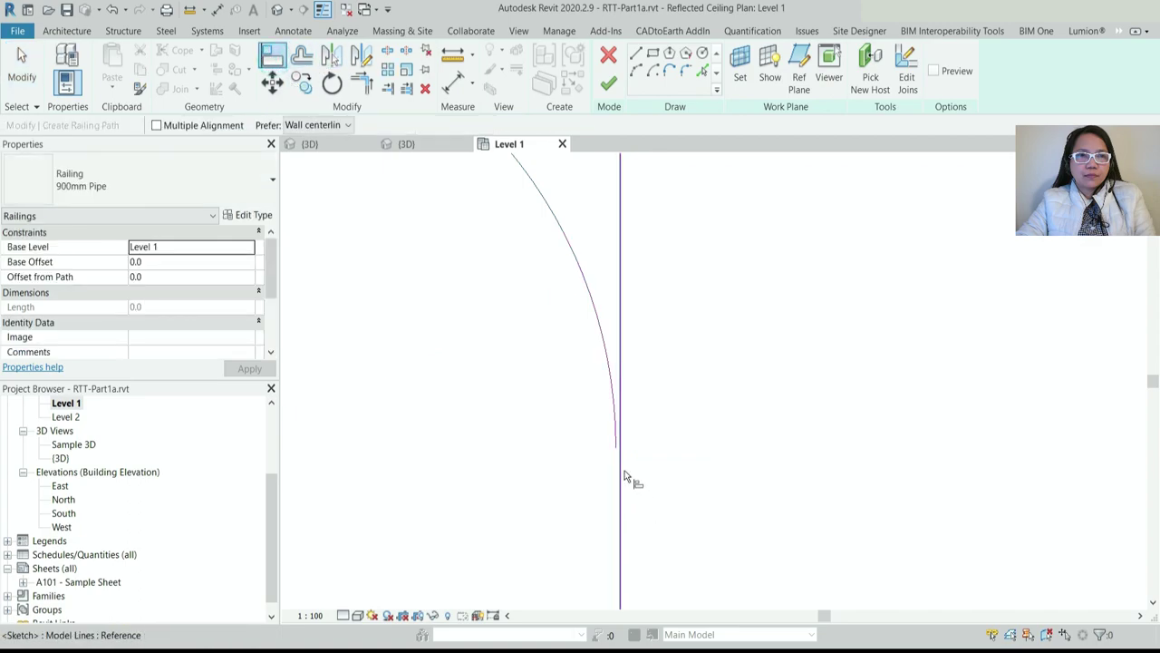
left_click(622, 467)
left_click(616, 449)
scroll(676, 484, "down", 3)
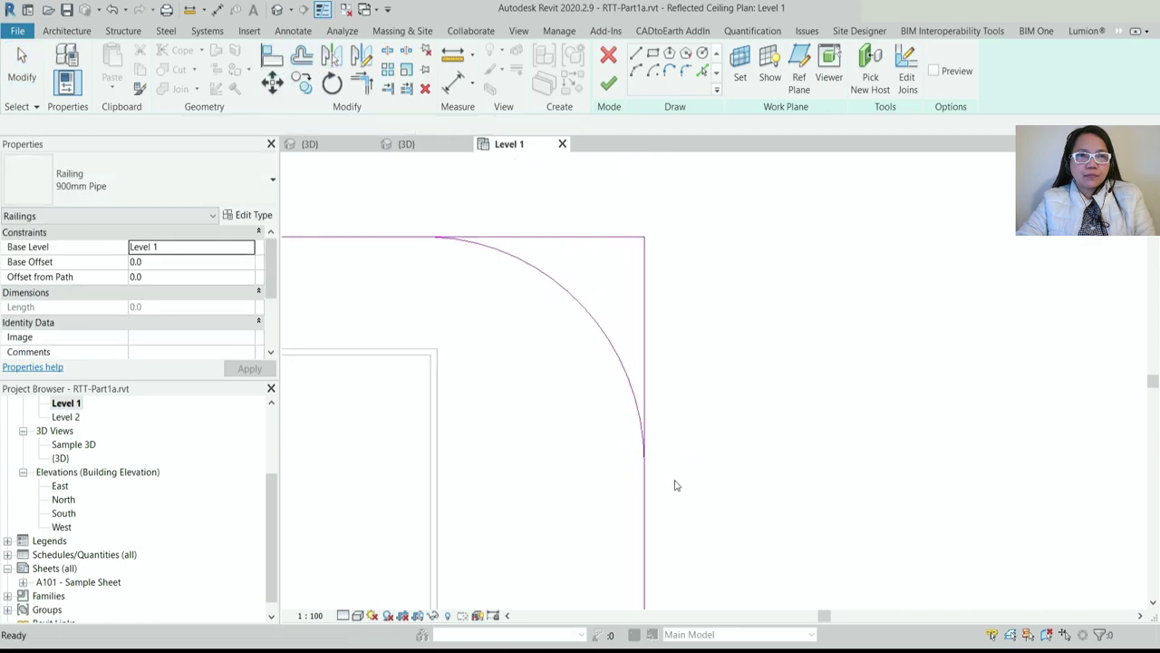
key("Escape")
key("t")
key("r")
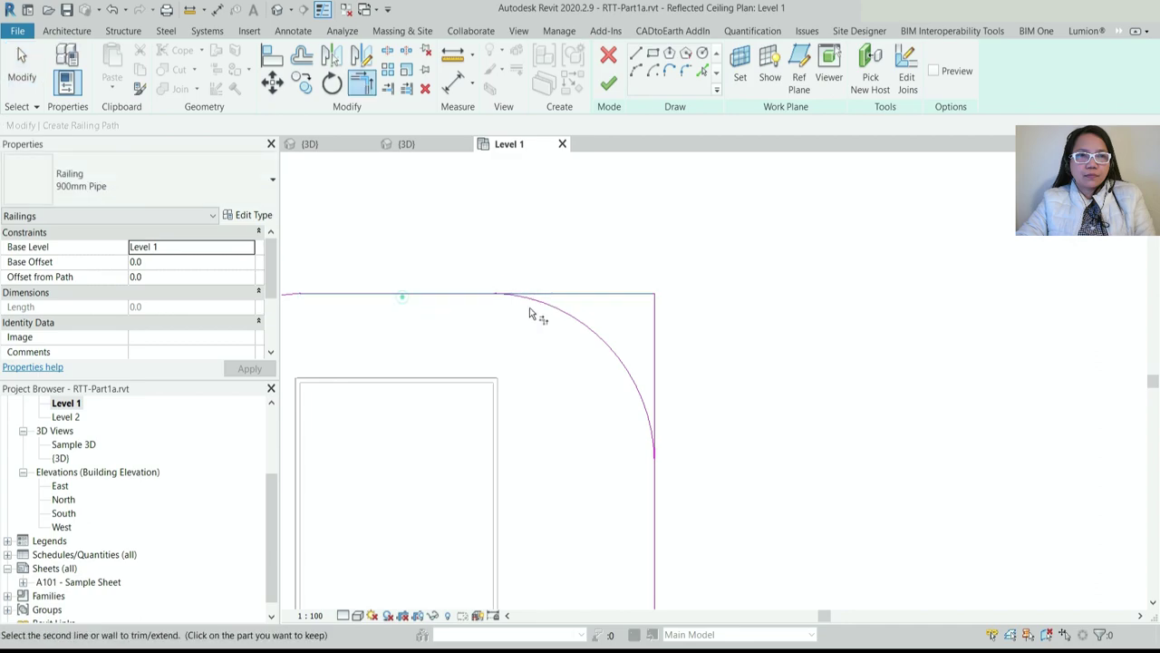
left_click(533, 303)
left_click(654, 452)
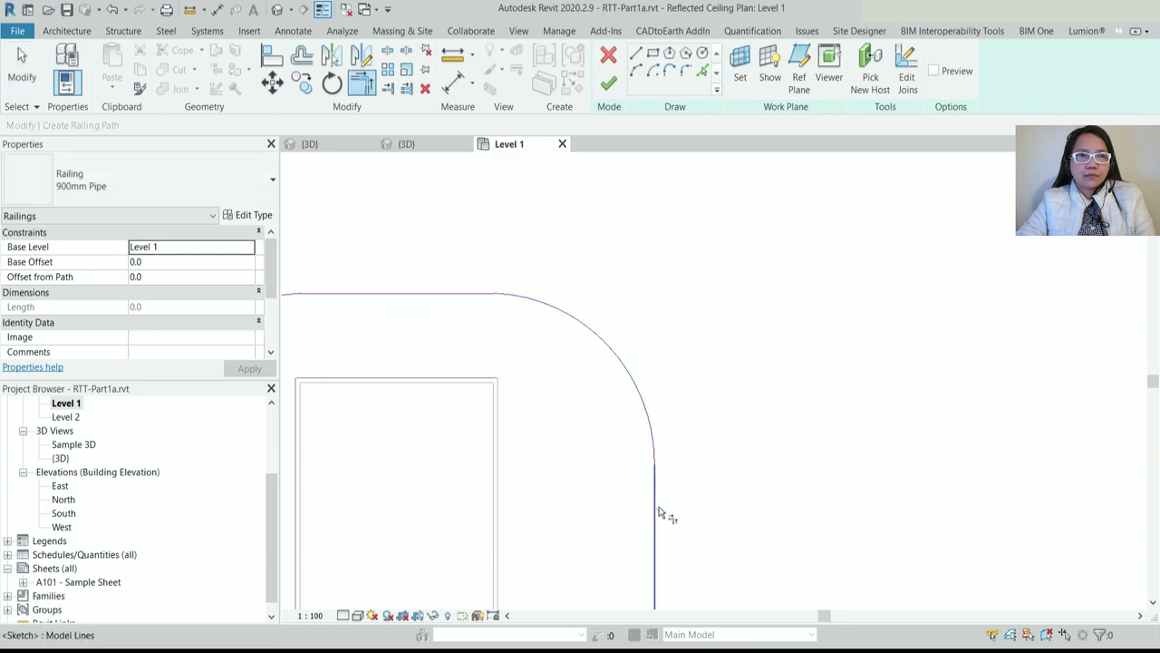
scroll(659, 510, "down", 3)
key("Escape")
Finish the railing sketch, close the other project's 3D view, and select the railing in 3D
left_click(608, 85)
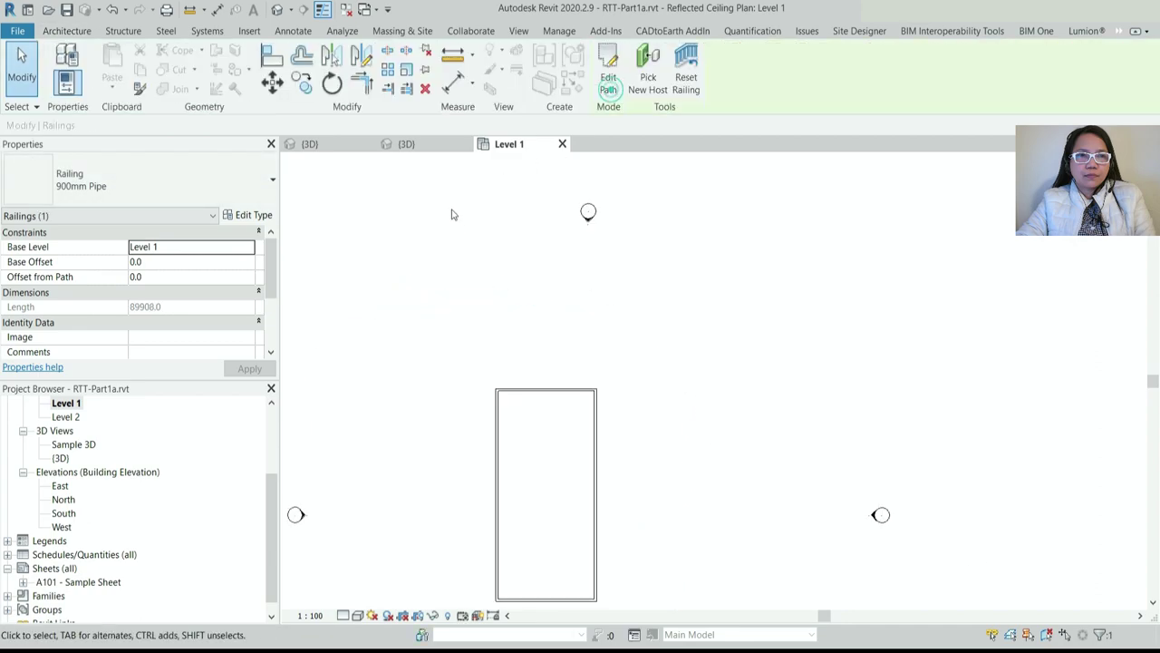
left_click(422, 145)
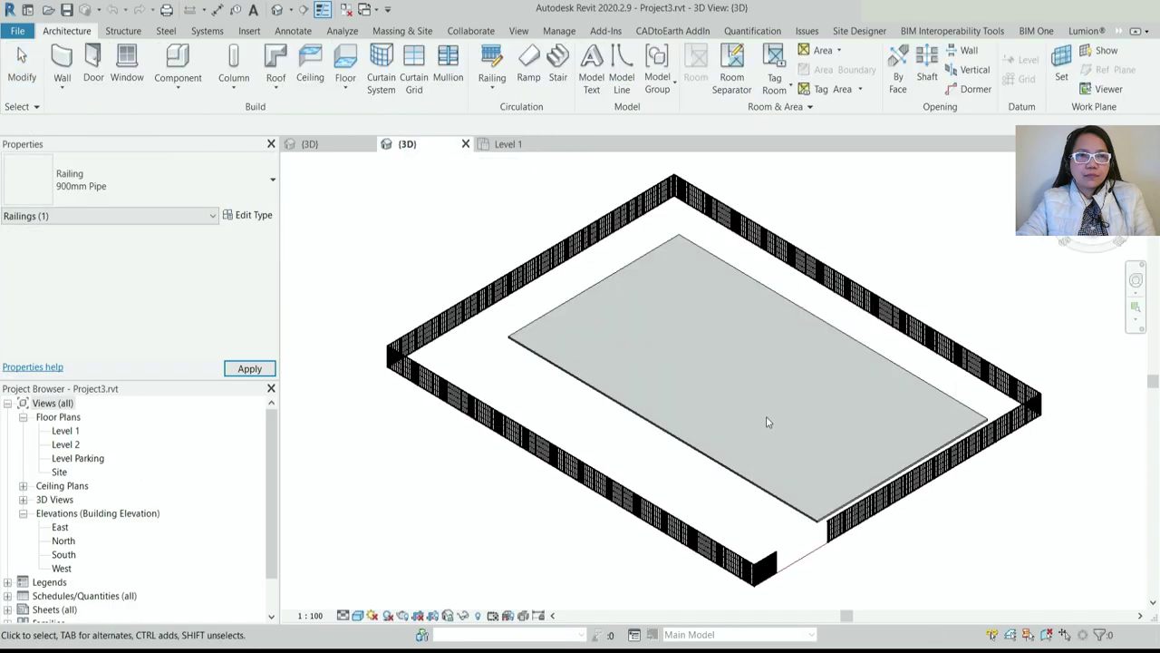
left_click(465, 144)
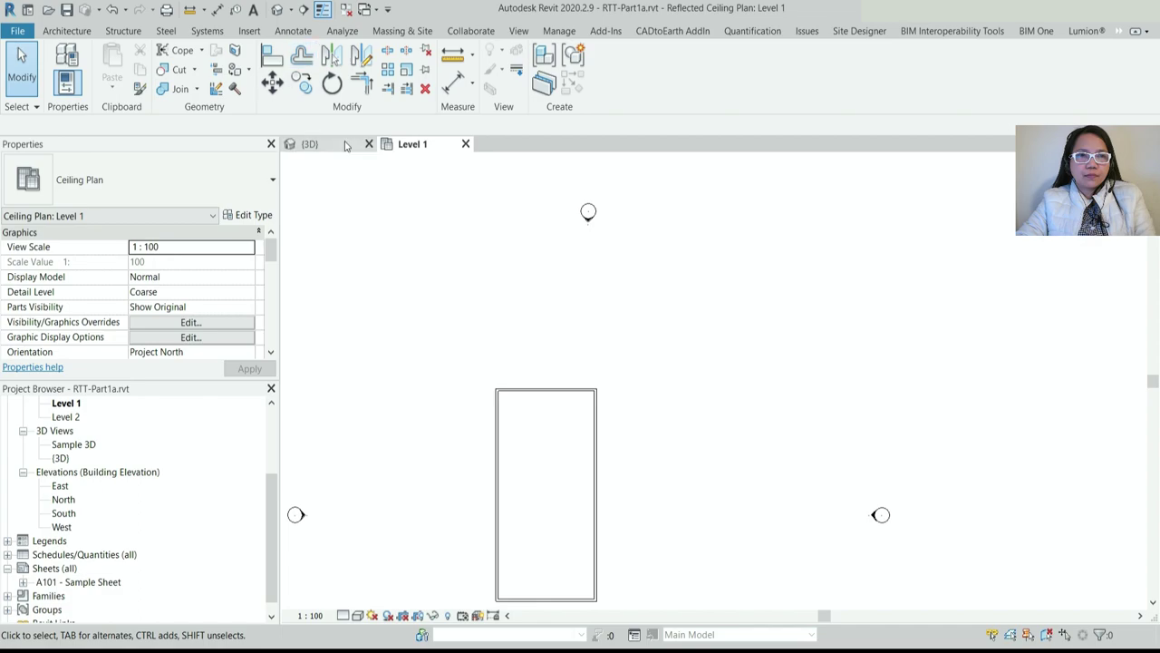
left_click(309, 144)
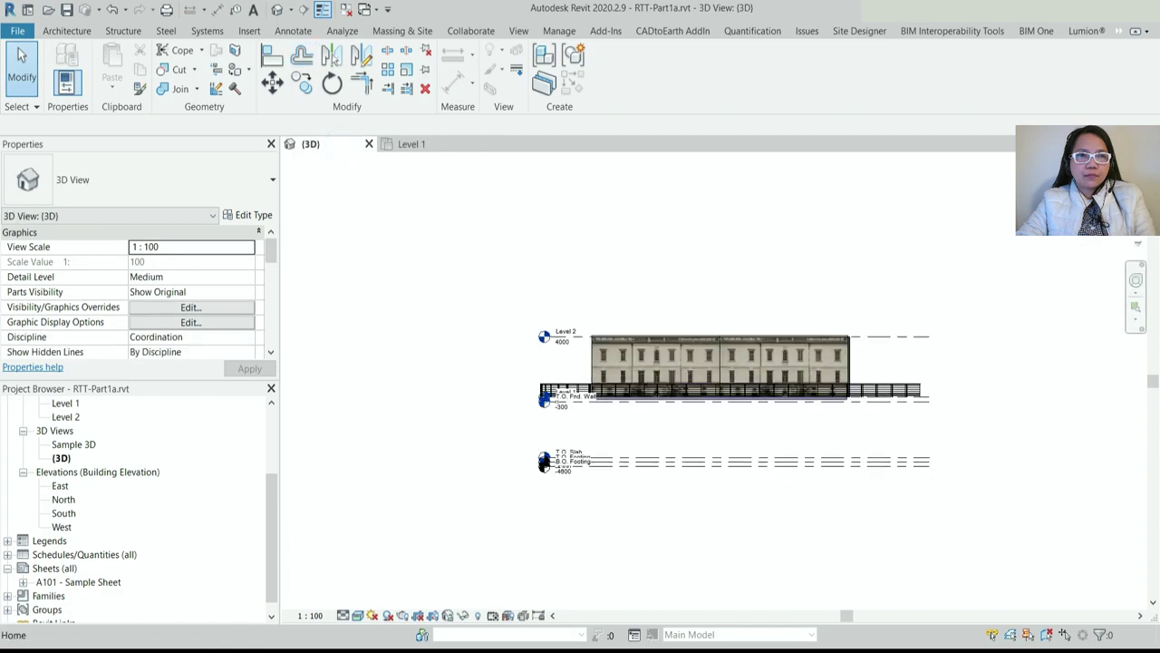
middle_click_drag(779, 399, 787, 485, "shift")
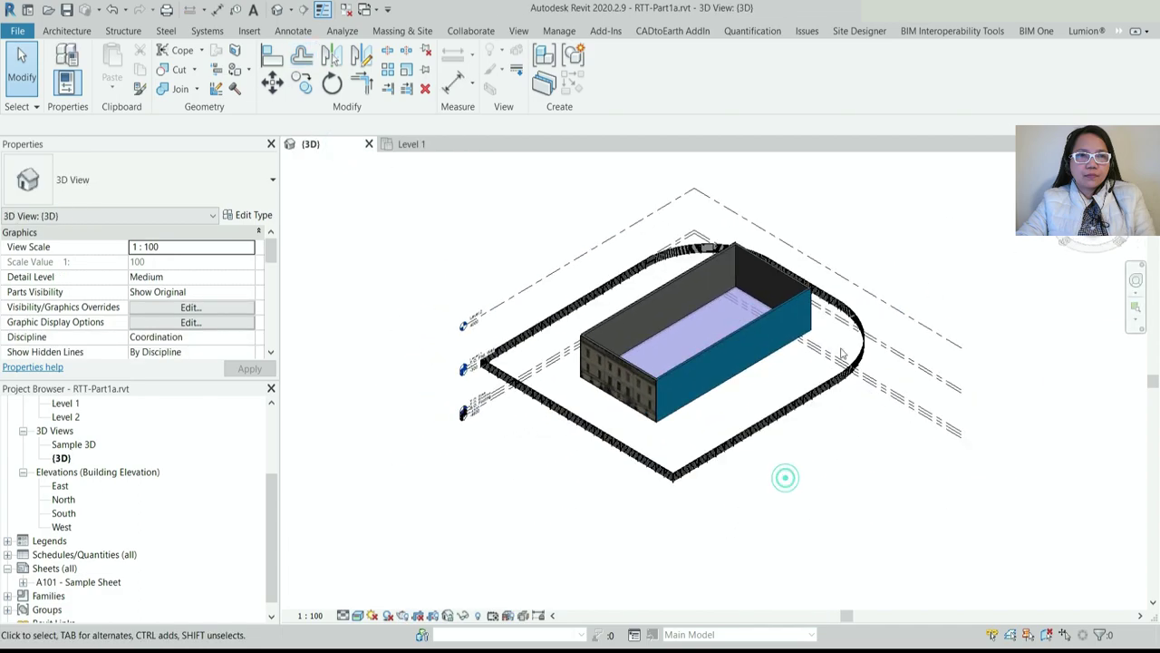
scroll(842, 353, "up", 5)
left_click(735, 222)
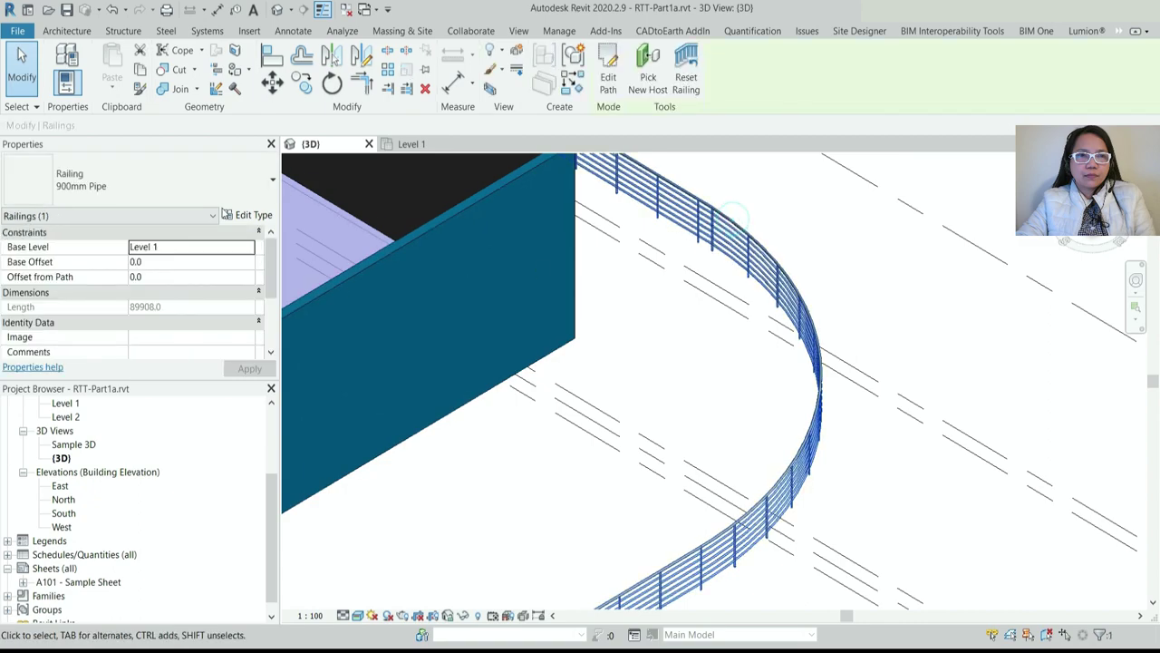
Change the railing around the building to the FENCE 3000 type
left_click(119, 186)
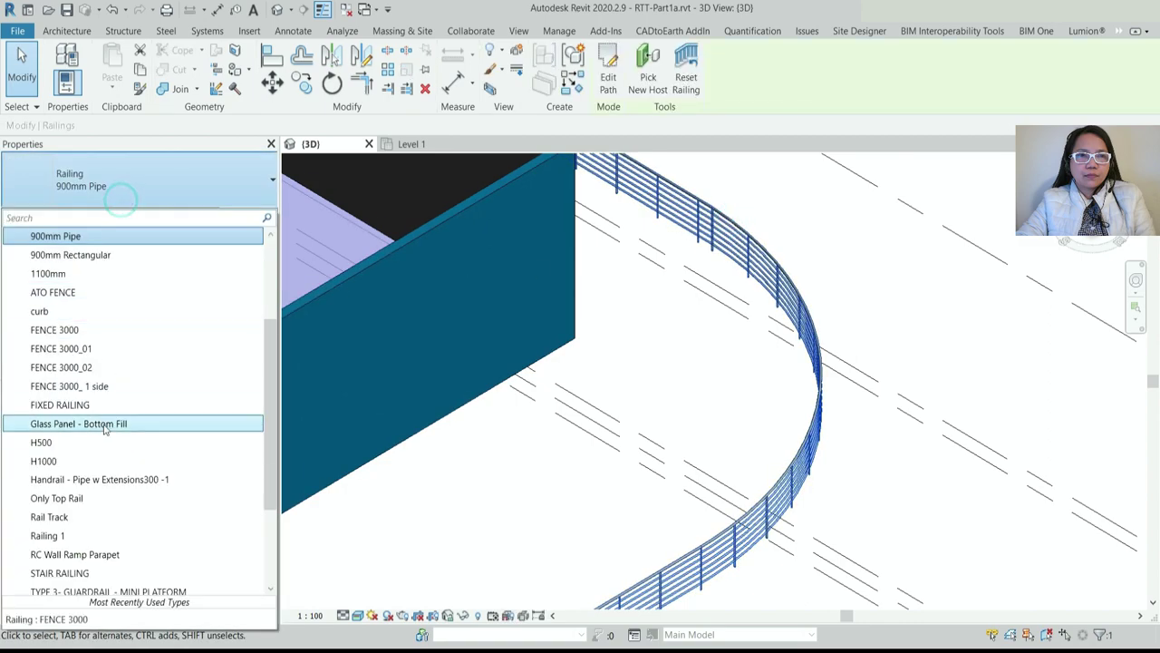
left_click(81, 332)
scroll(937, 292, "down", 5)
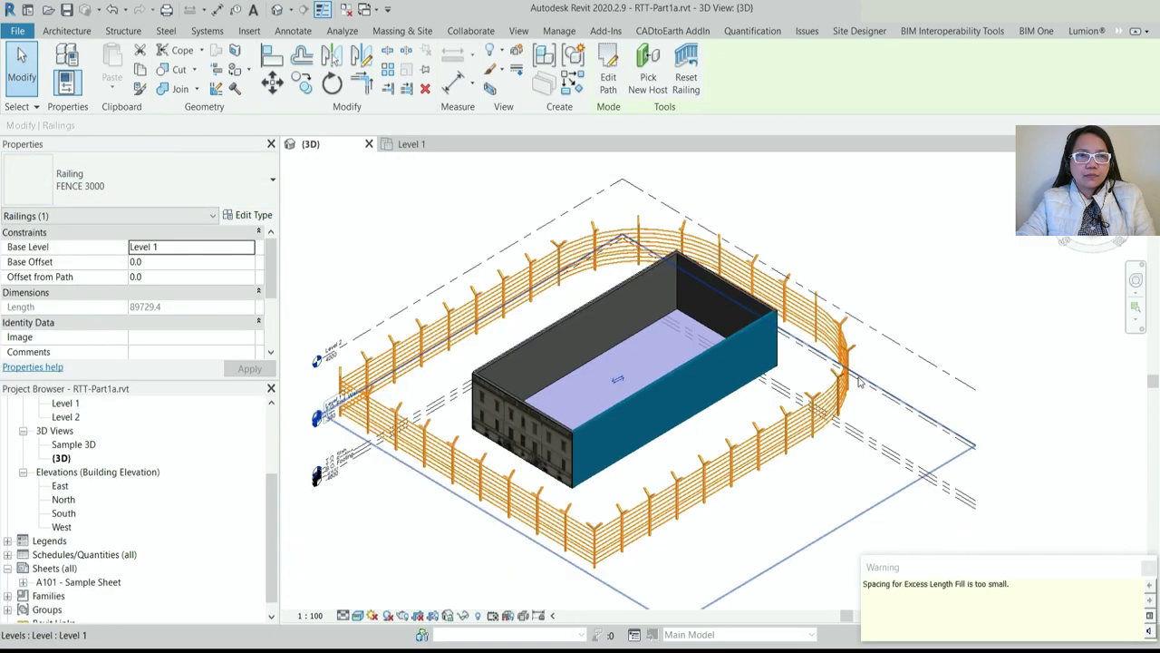
left_click(936, 292)
scroll(451, 333, "up", 1)
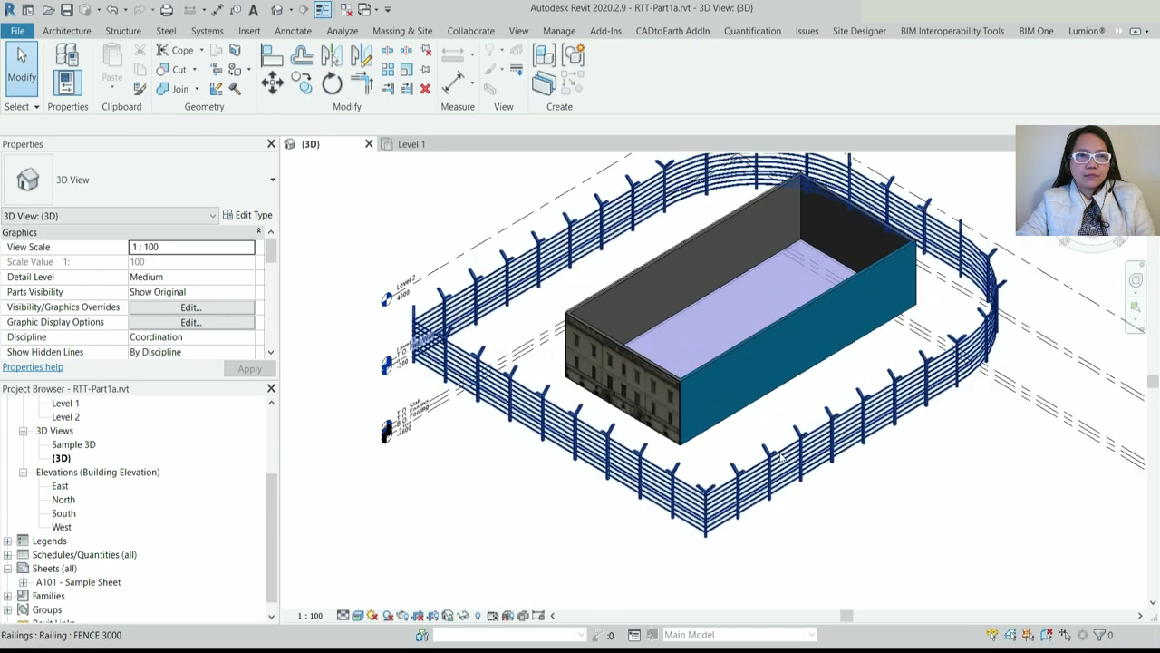
scroll(780, 458, "down", 2)
left_click(757, 430)
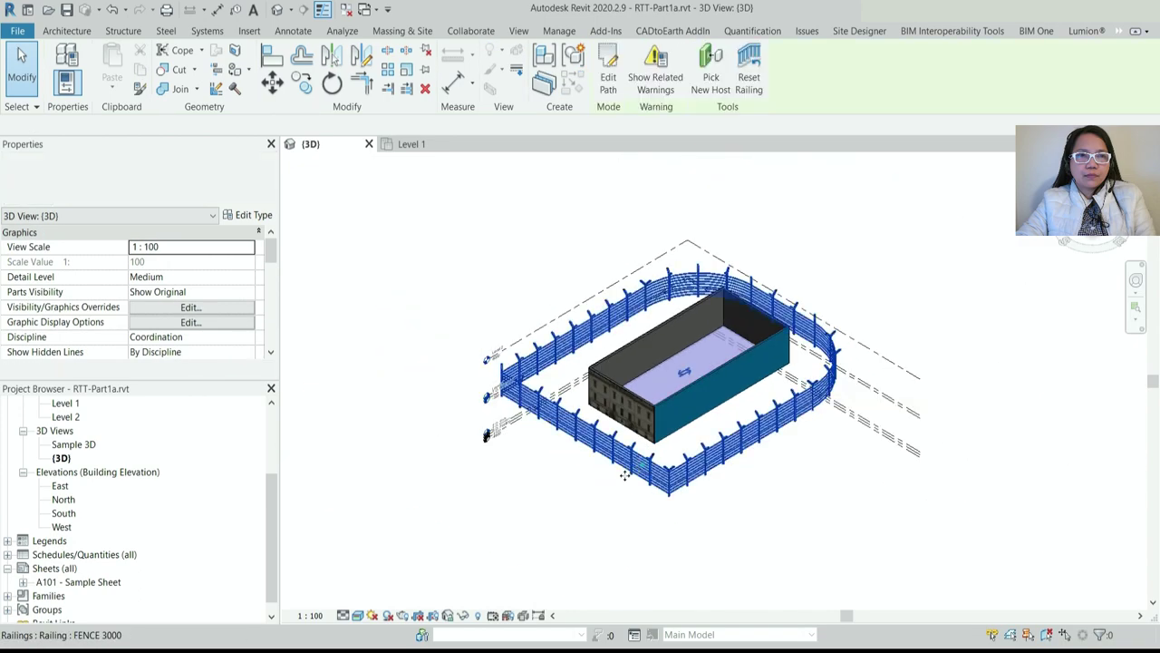
Edit the fence path, dragging one straight side outward to 14500, and finish
left_click(608, 81)
left_click(593, 451)
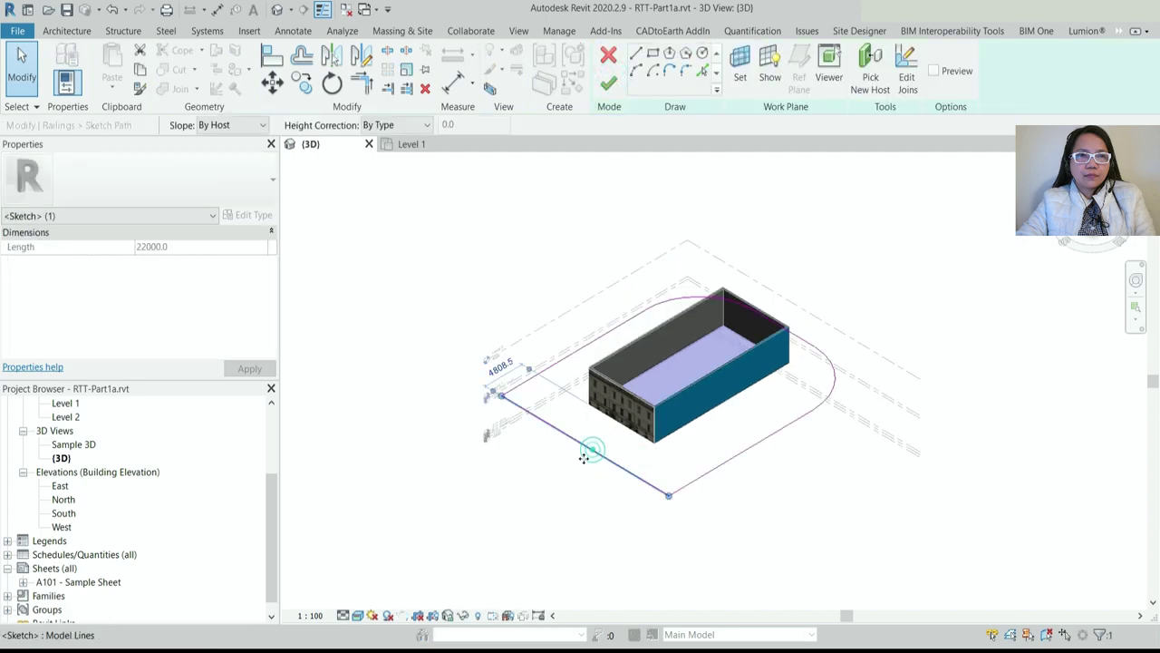
left_click_drag(584, 457, 510, 503)
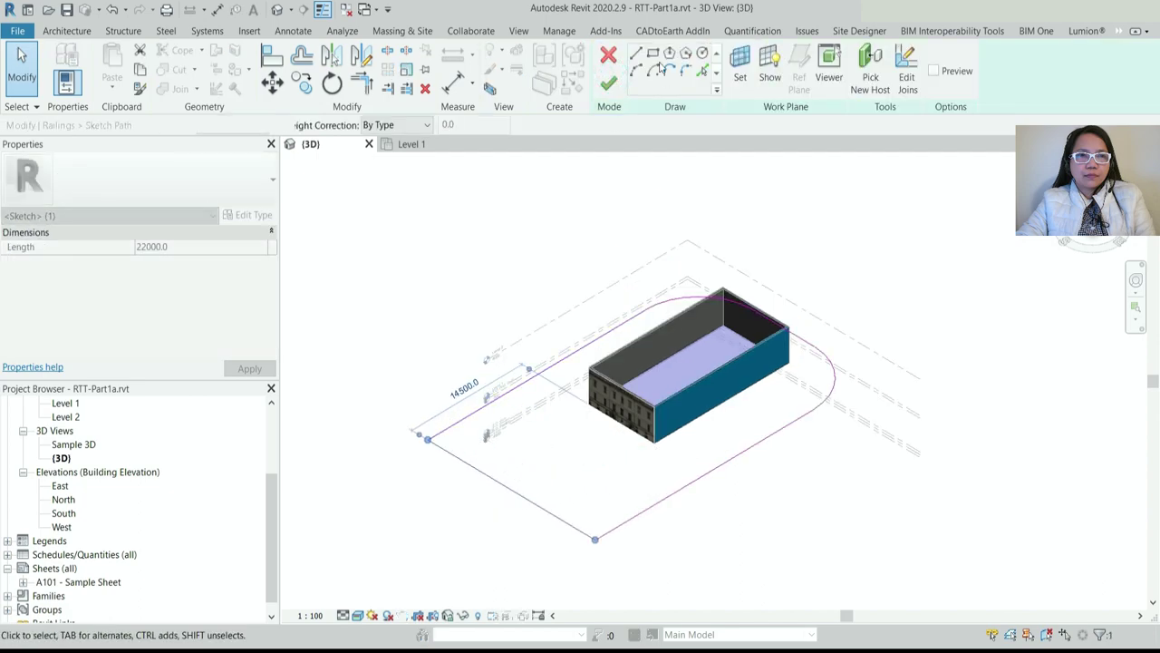
left_click(608, 83)
left_click(771, 530)
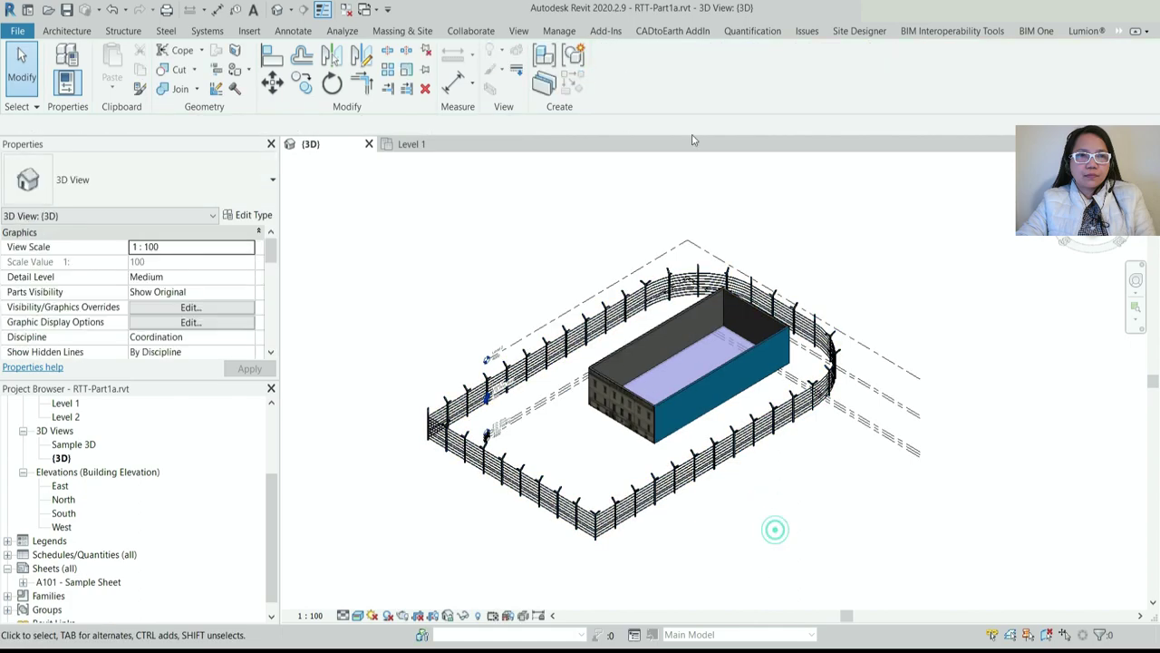
left_click(674, 480)
Try FIXED RAILING and H1000 on the railing, then settle on ATO FENCE
left_click(137, 191)
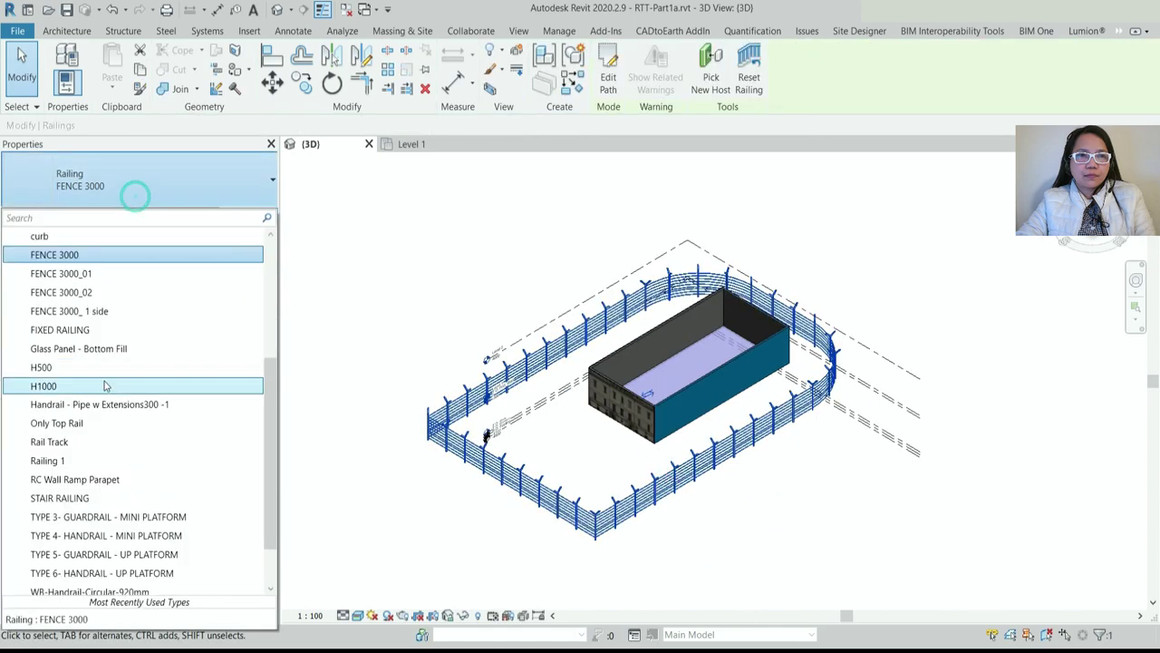
left_click(98, 331)
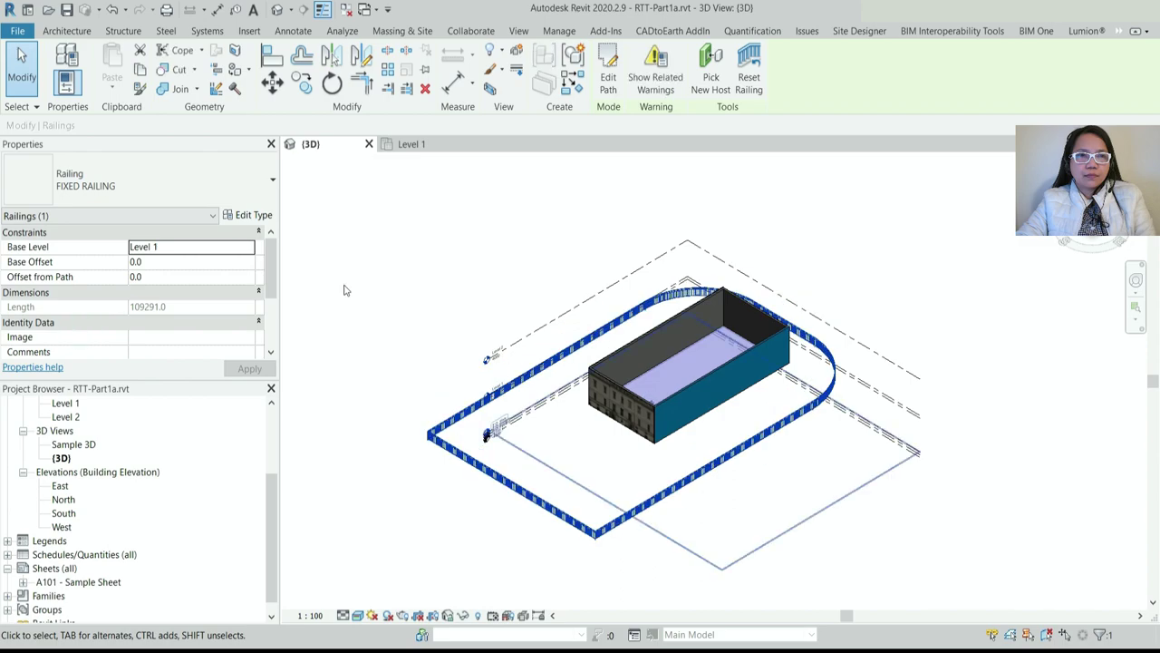
left_click(137, 186)
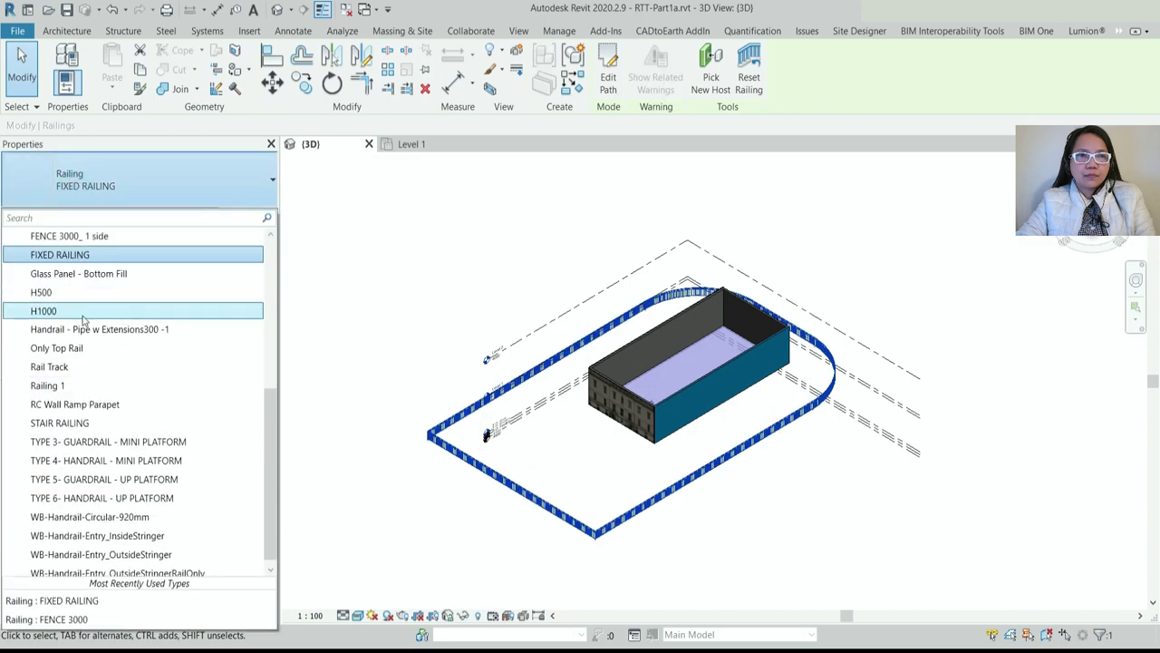
left_click(82, 311)
left_click(157, 173)
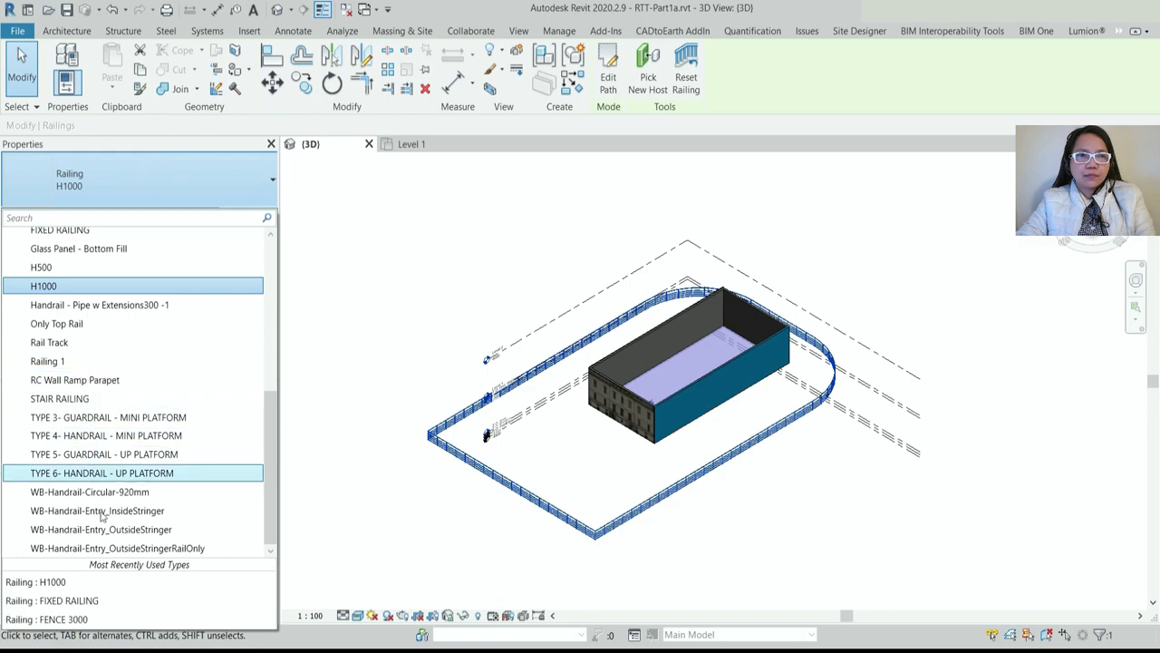
scroll(103, 299, "up", 2)
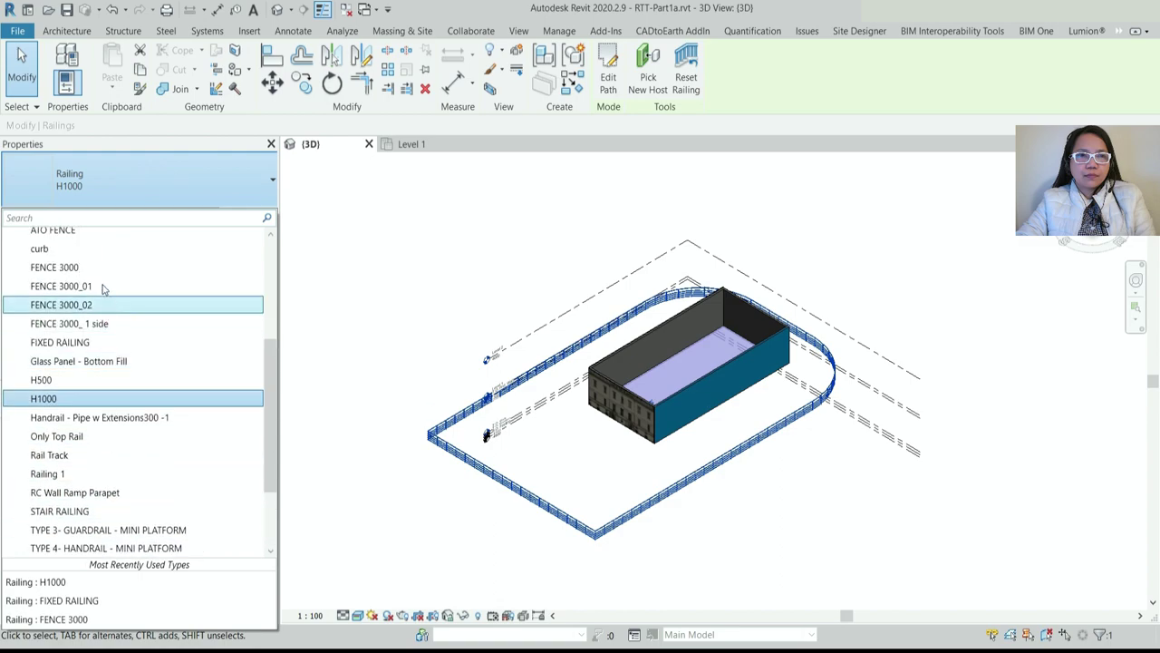
left_click(93, 230)
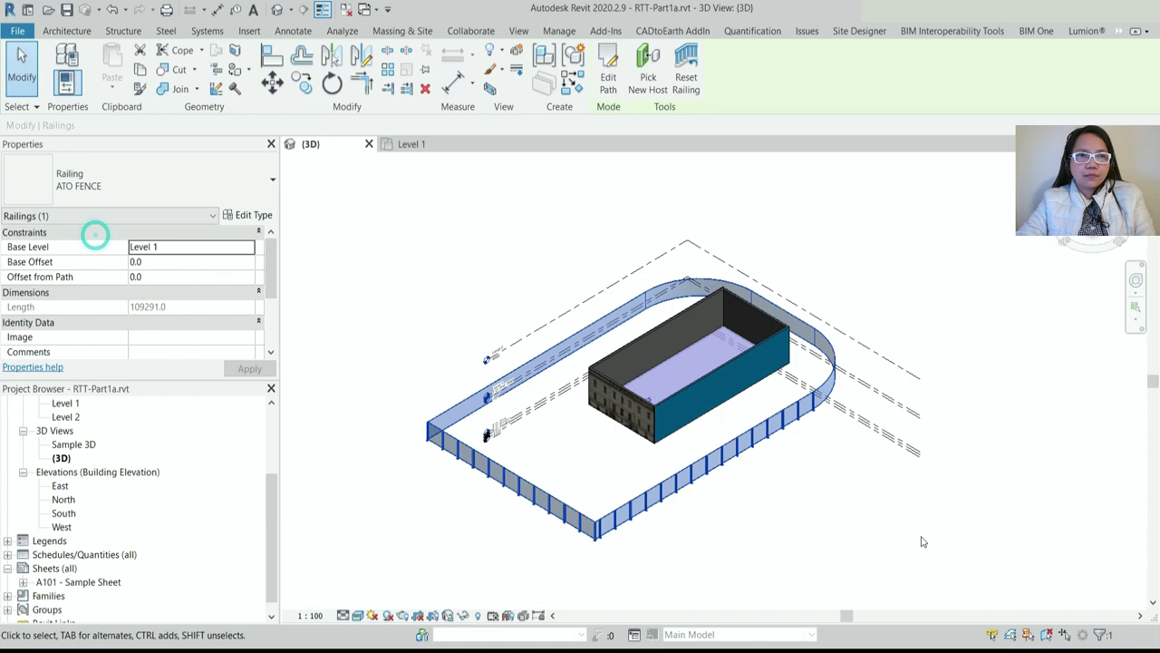
left_click(791, 444)
scroll(725, 408, "up", 5)
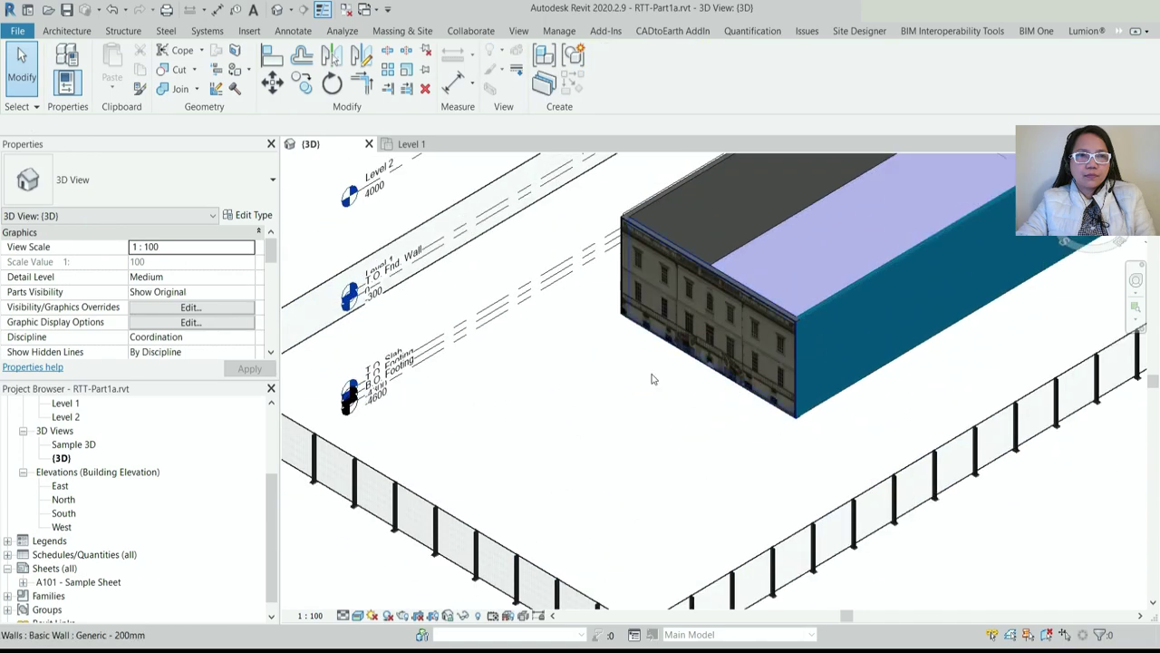
scroll(651, 379, "down", 5)
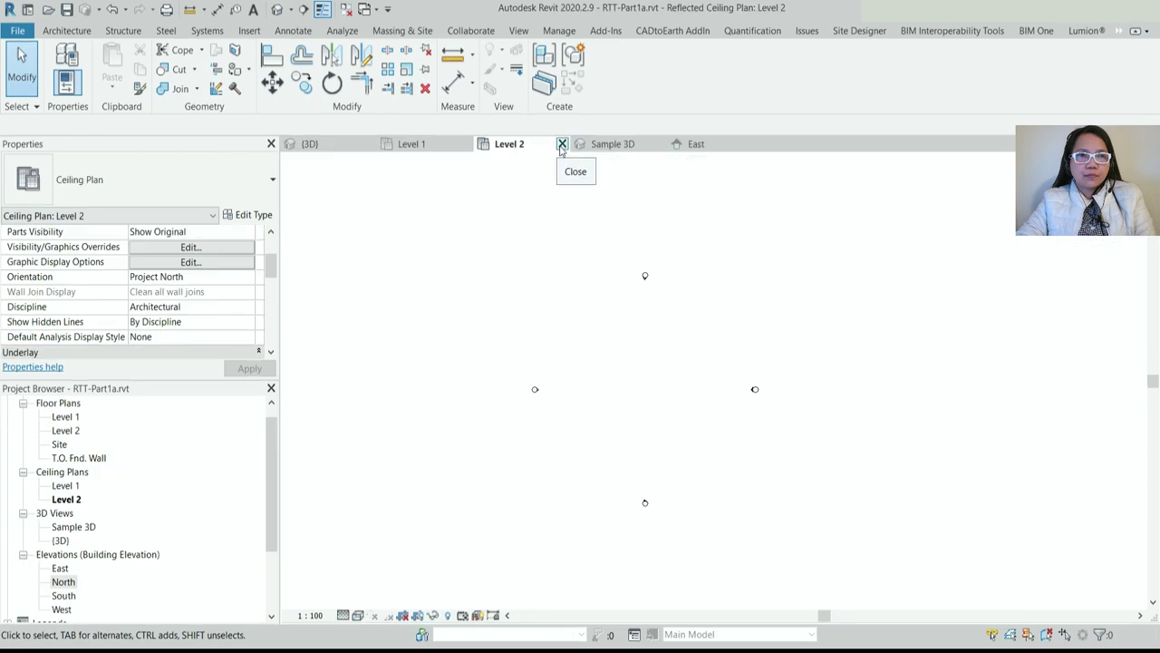
Close the extra plan tab and open the Level 2 floor plan, zoomed to the building
left_click(559, 143)
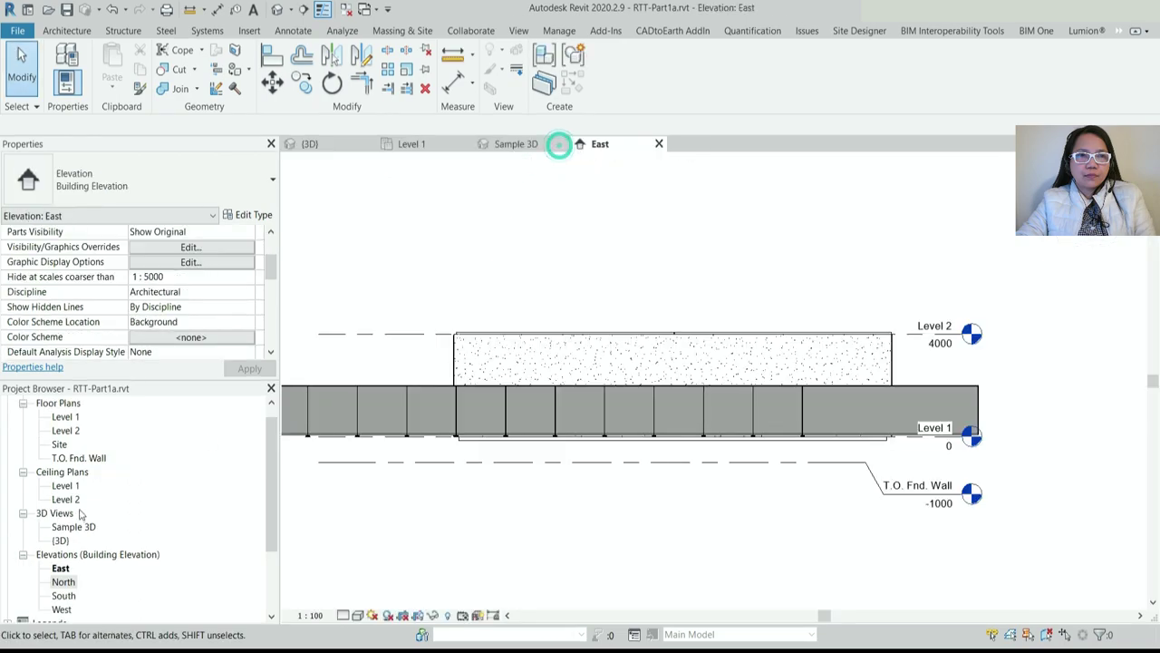
double_click(65, 429)
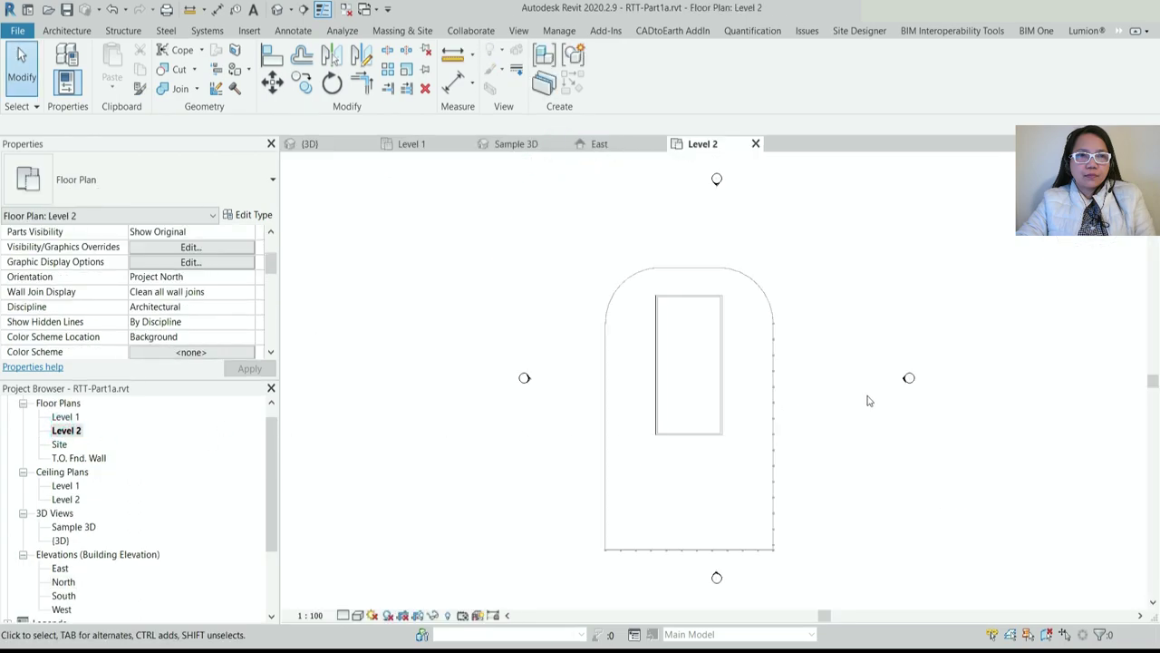
scroll(825, 310, "up", 2)
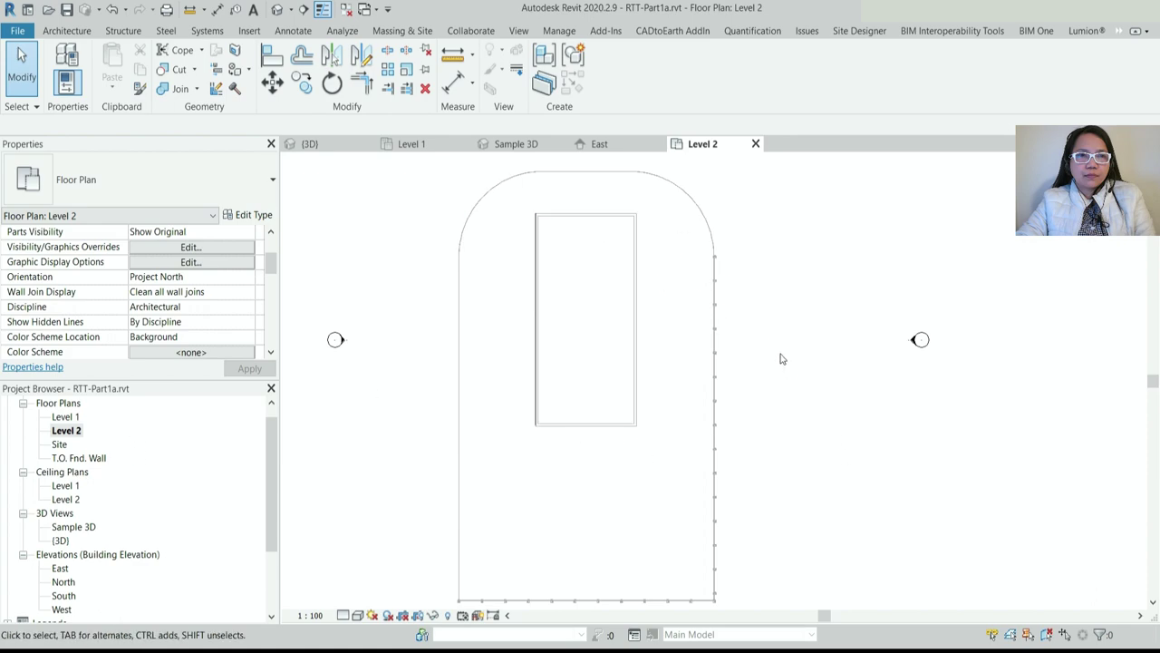
scroll(590, 362, "down", 1)
scroll(695, 303, "up", 1)
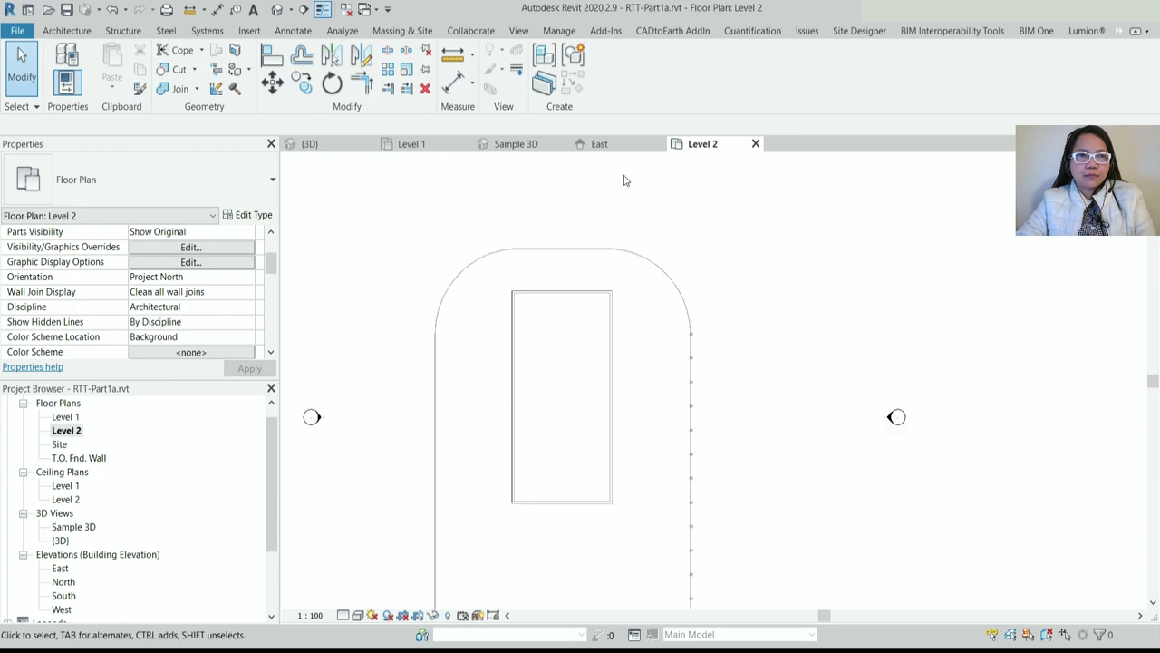
scroll(623, 180, "down", 1)
scroll(615, 229, "up", 1)
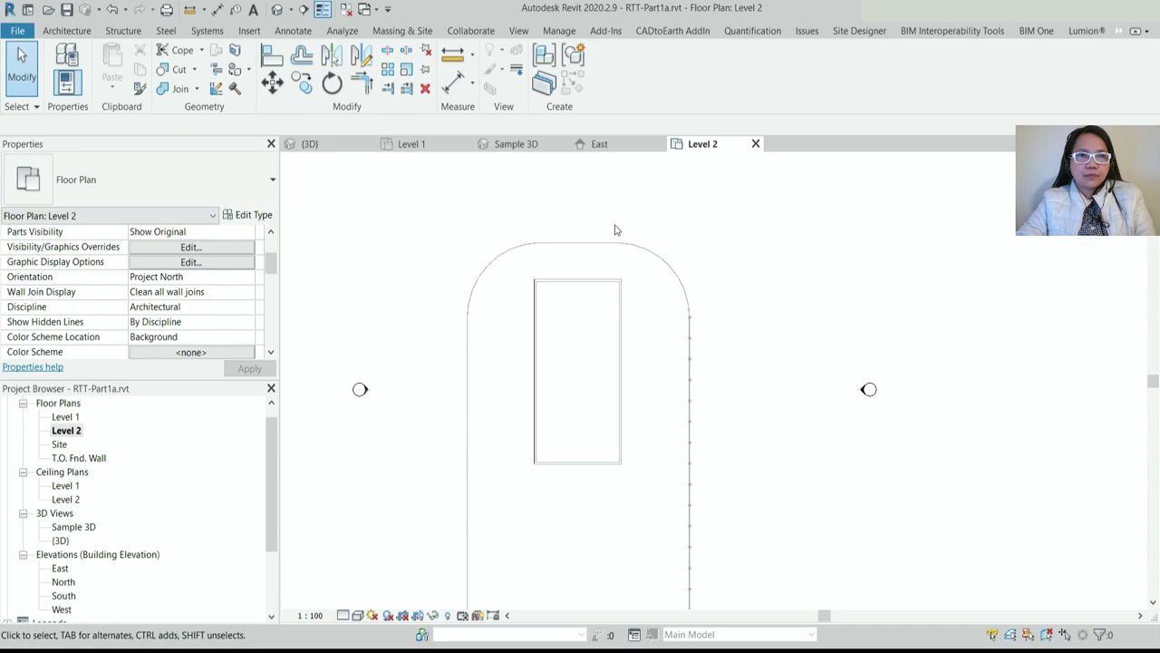
left_click(66, 31)
Sketch a roof-by-footprint rectangle with 1000 offset around the inner walls
left_click(275, 73)
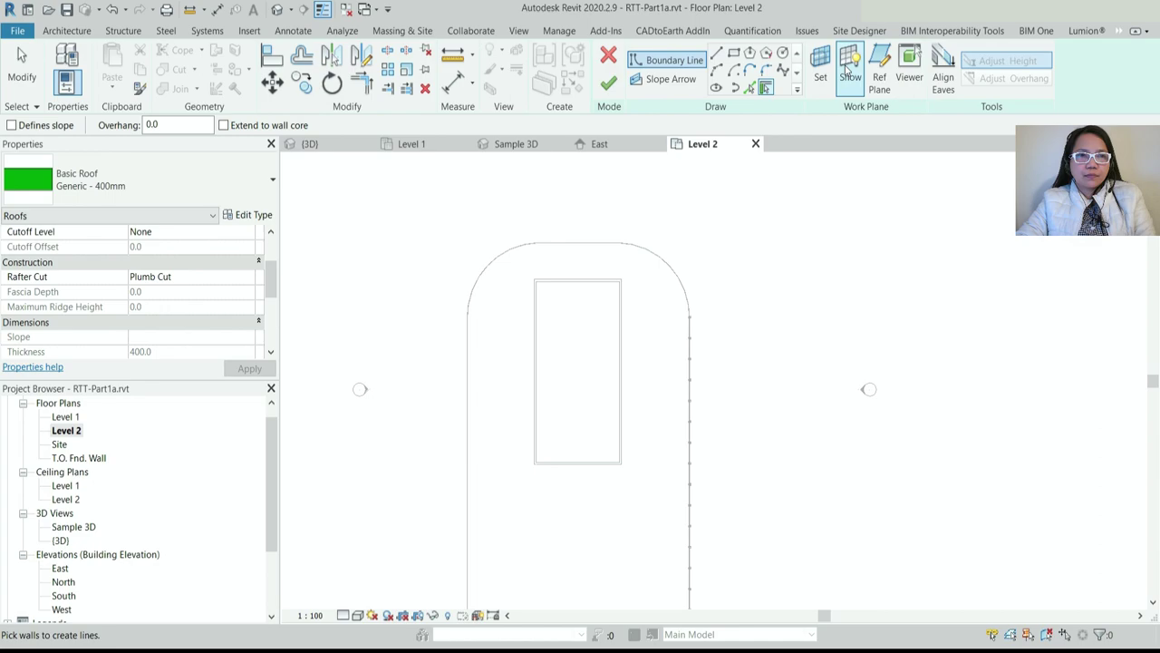
left_click(734, 54)
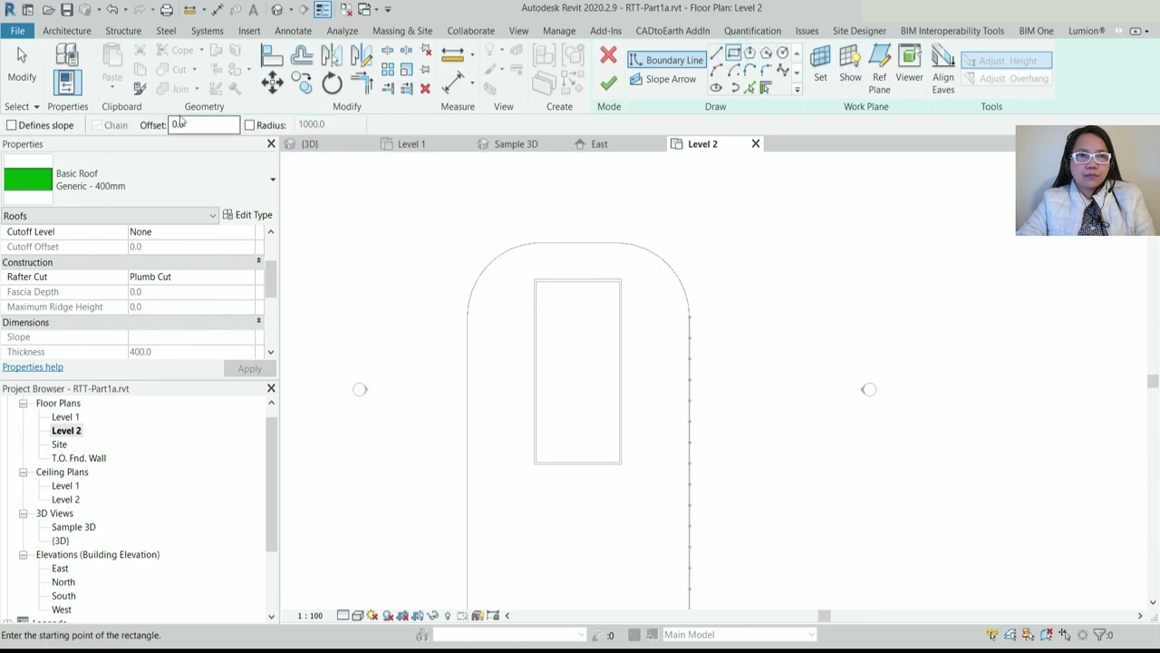
left_click(251, 126)
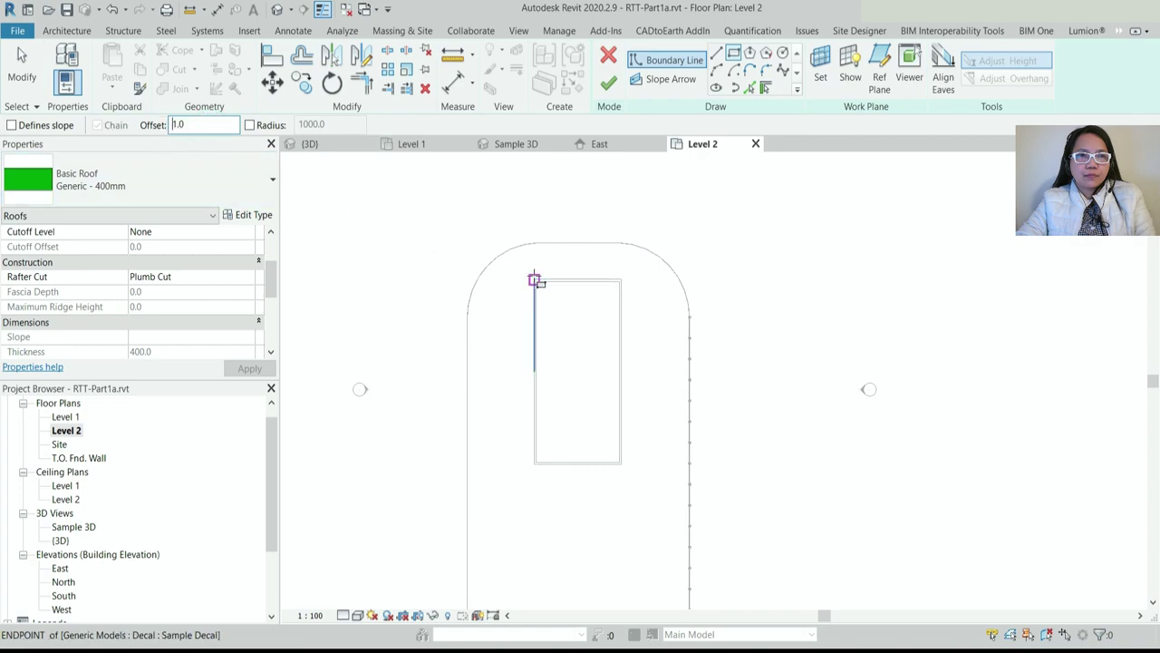
left_click(535, 281)
left_click(621, 464)
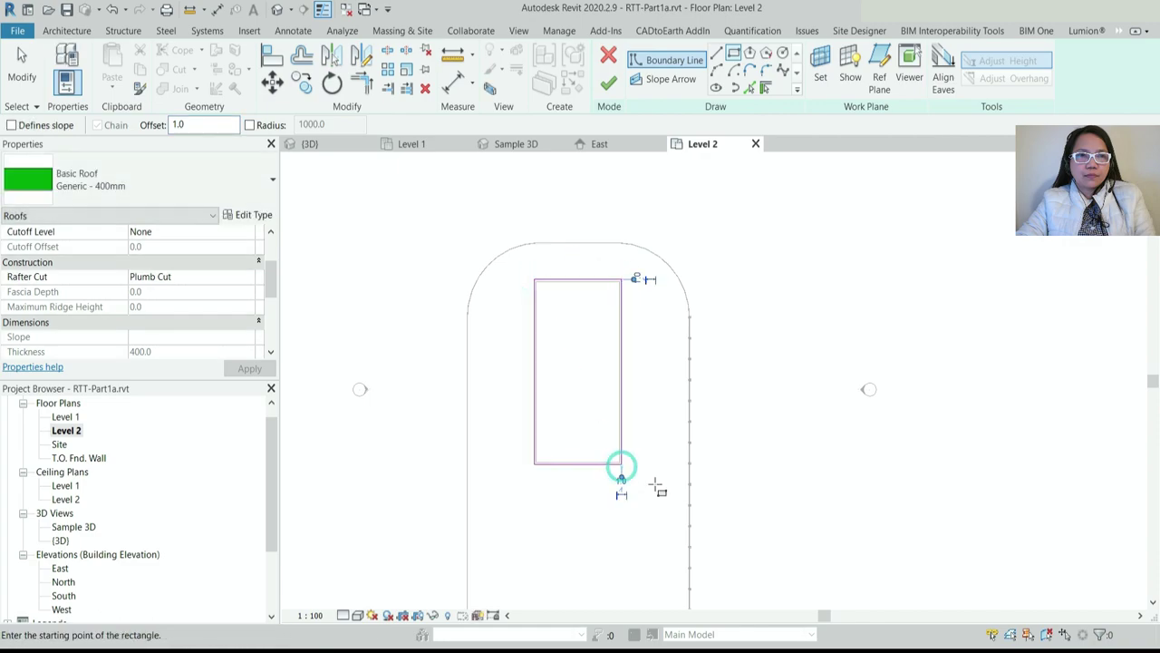
key("Escape")
Check the project units without changes, then discard the first roof outline sketch
scroll(594, 290, "up", 3)
key("u")
key("n")
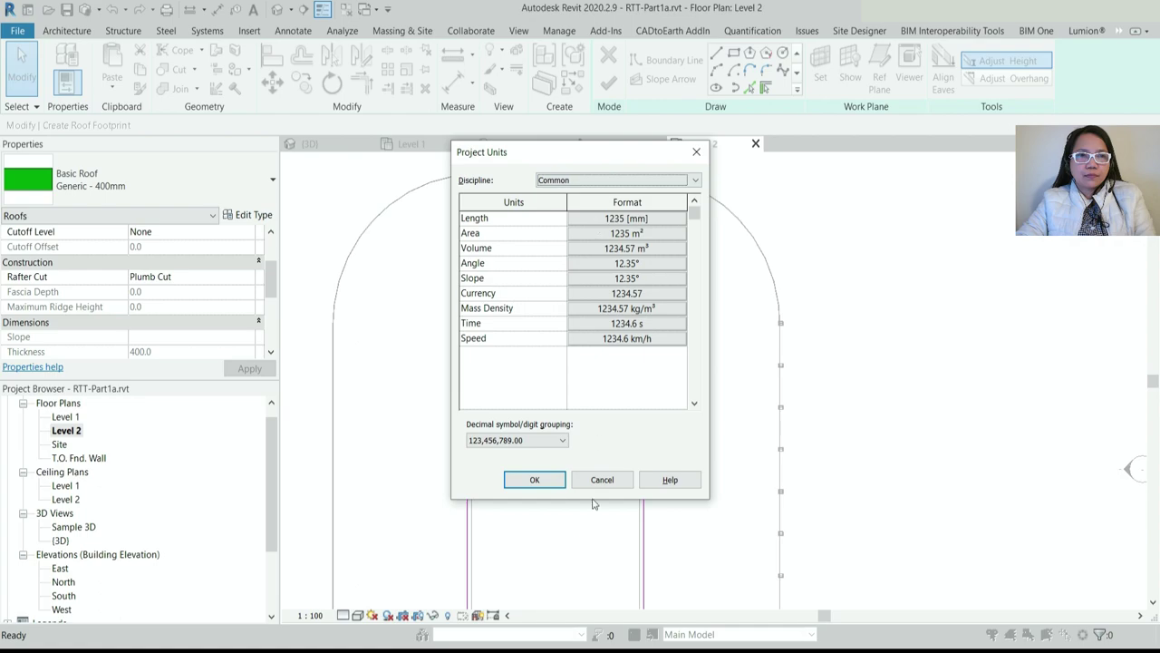
left_click(602, 480)
left_click(524, 248)
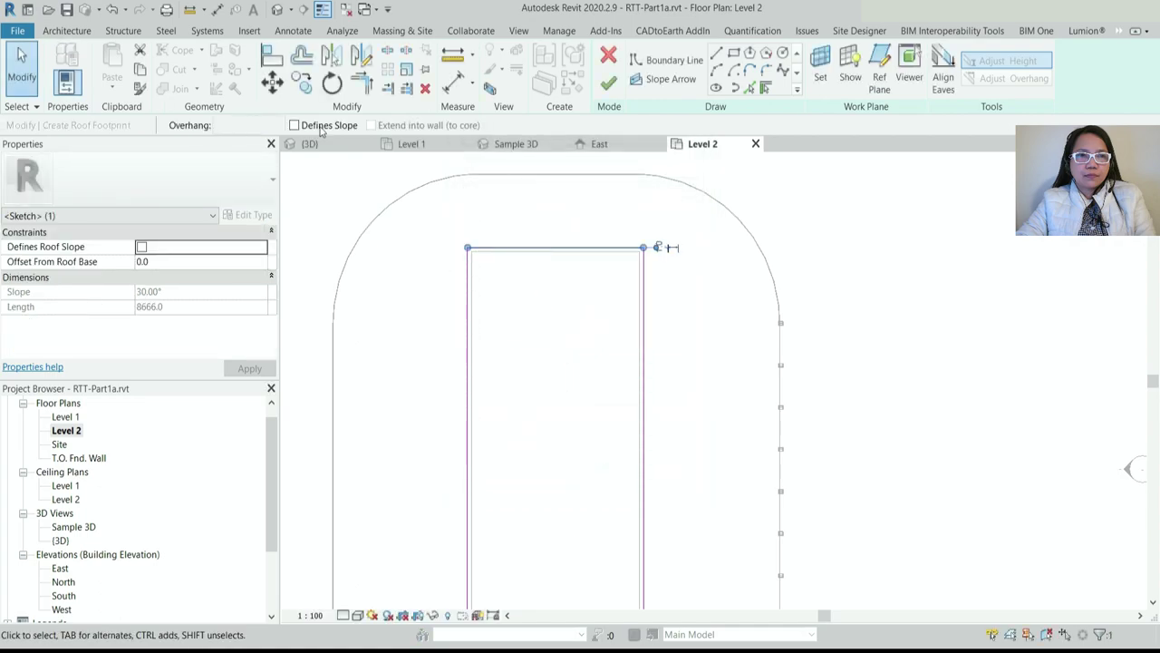
key("Escape")
scroll(556, 276, "down", 2)
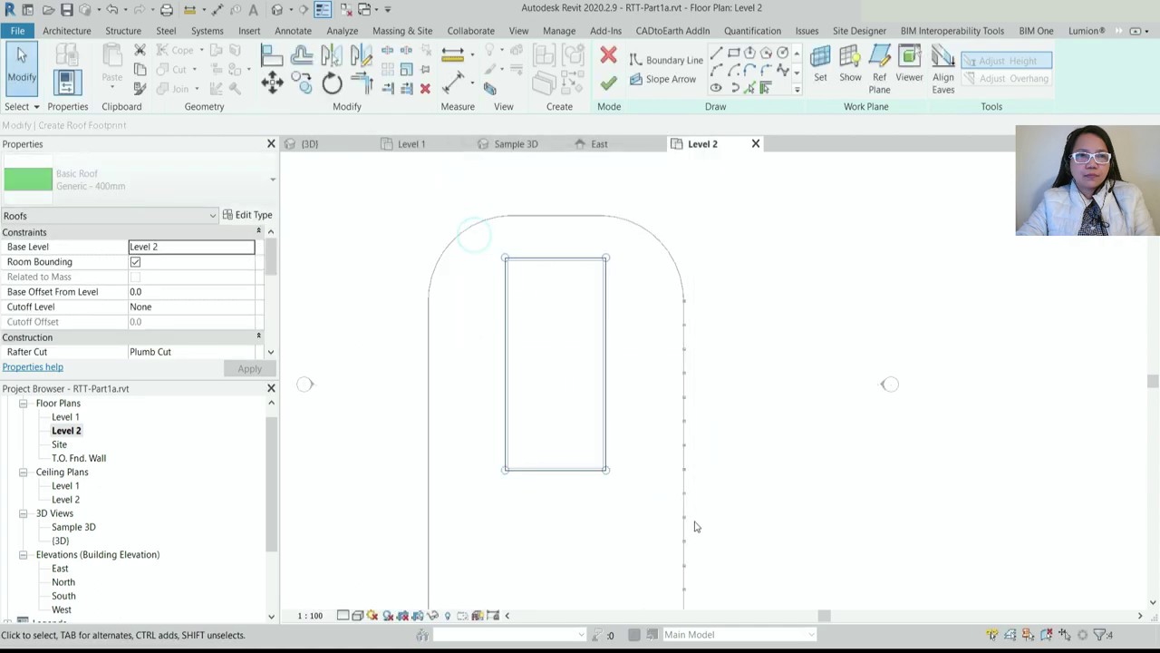
Redraw the rectangular footprint 1000 beyond the inner walls and finish the Generic - 400mm roof
left_click(733, 54)
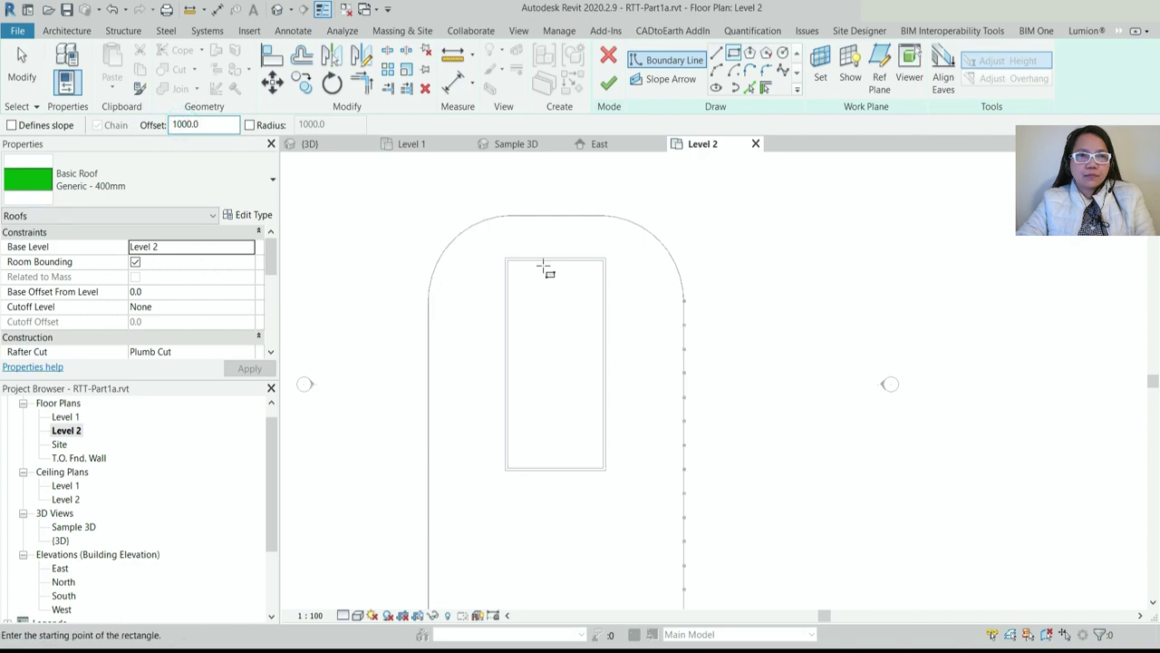
left_click(506, 261)
left_click(605, 469)
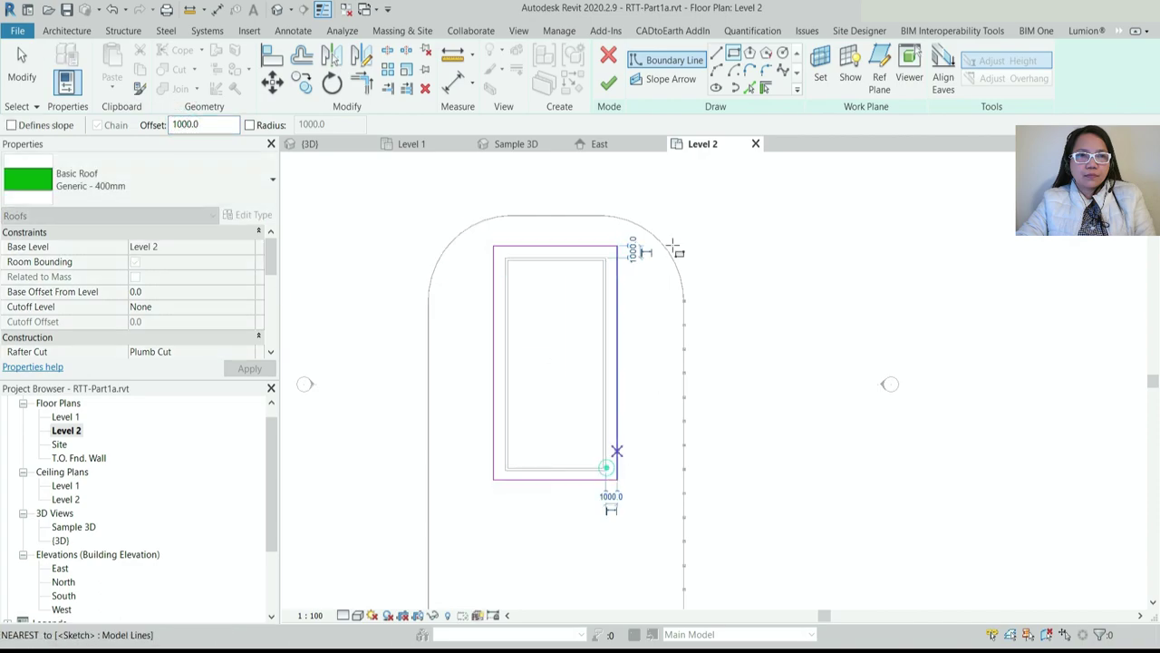
left_click(610, 86)
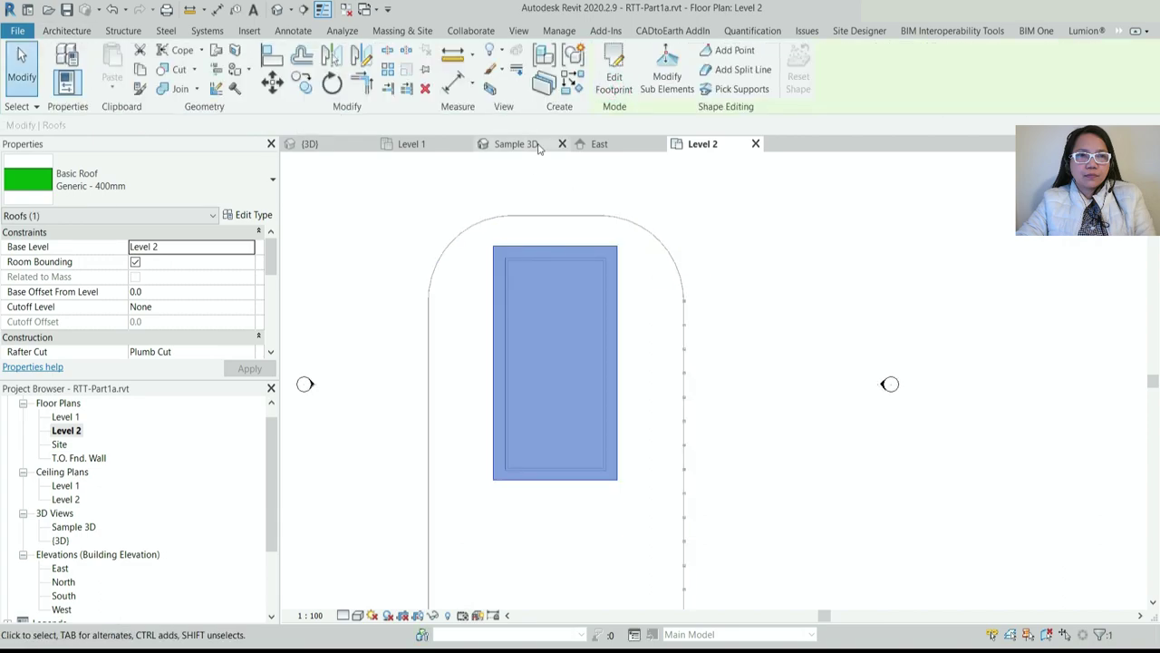
View the roof from straight above and enter its footprint sketch for editing
left_click(310, 144)
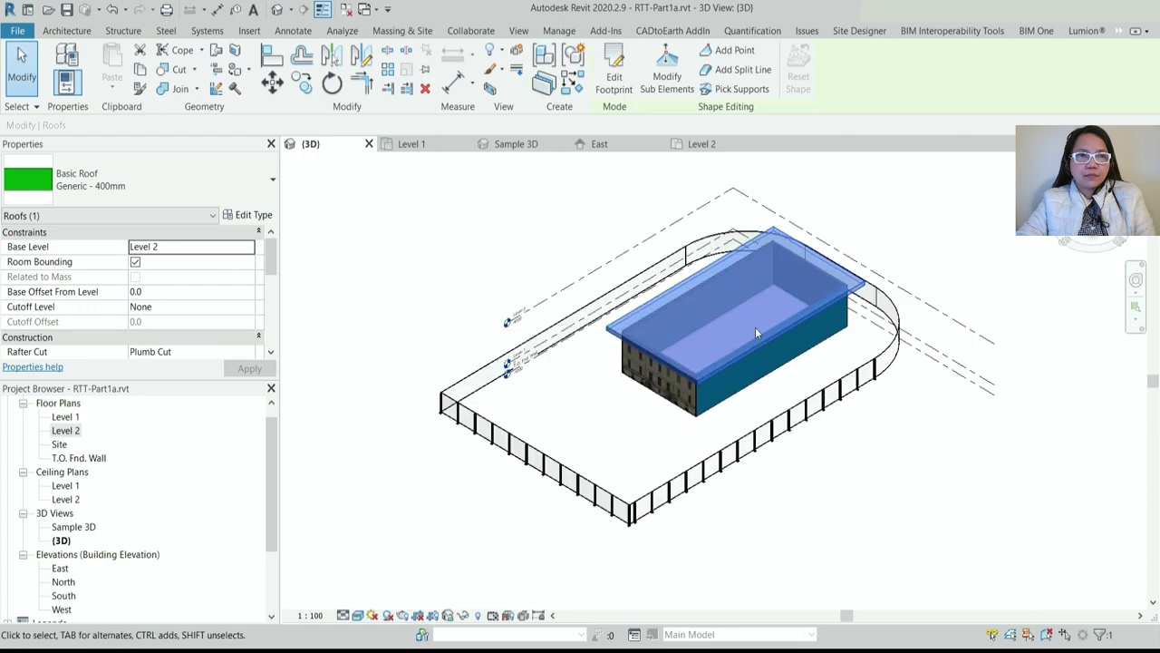
scroll(725, 354, "up", 3)
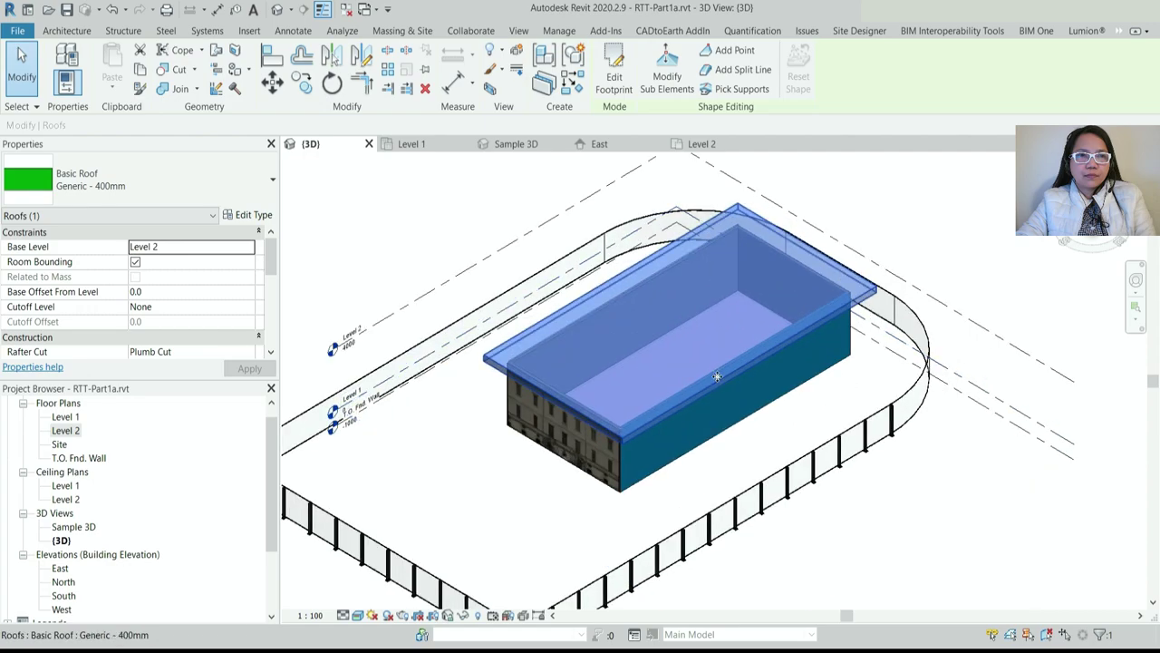
scroll(712, 385, "up", 2)
left_click(1083, 181)
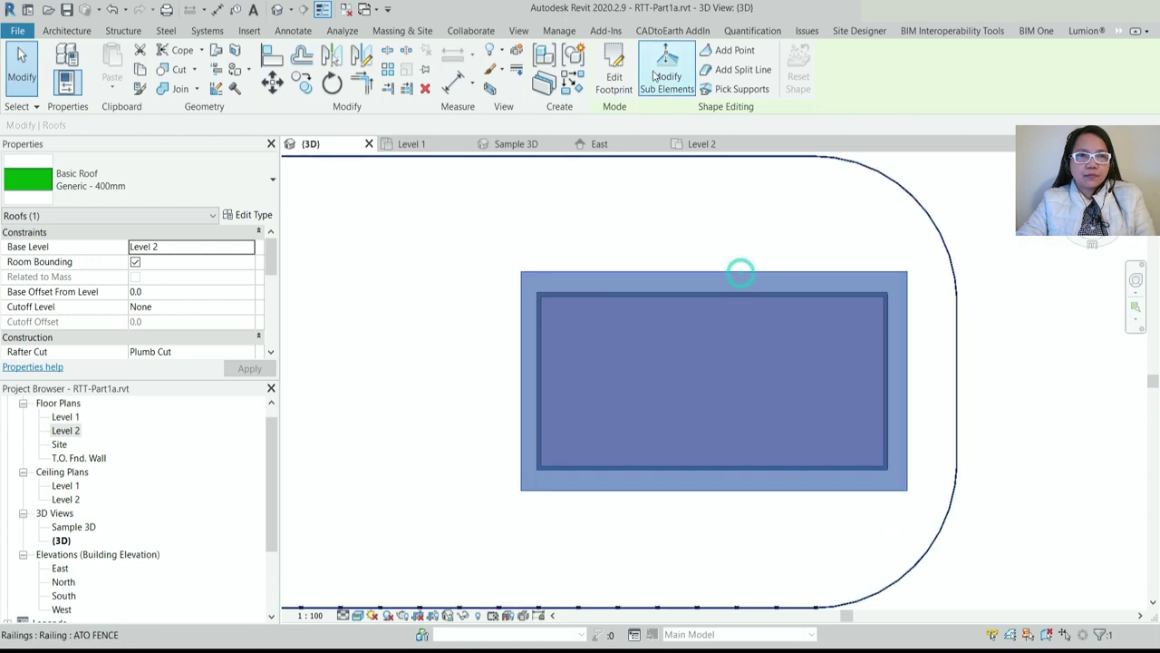
left_click(614, 76)
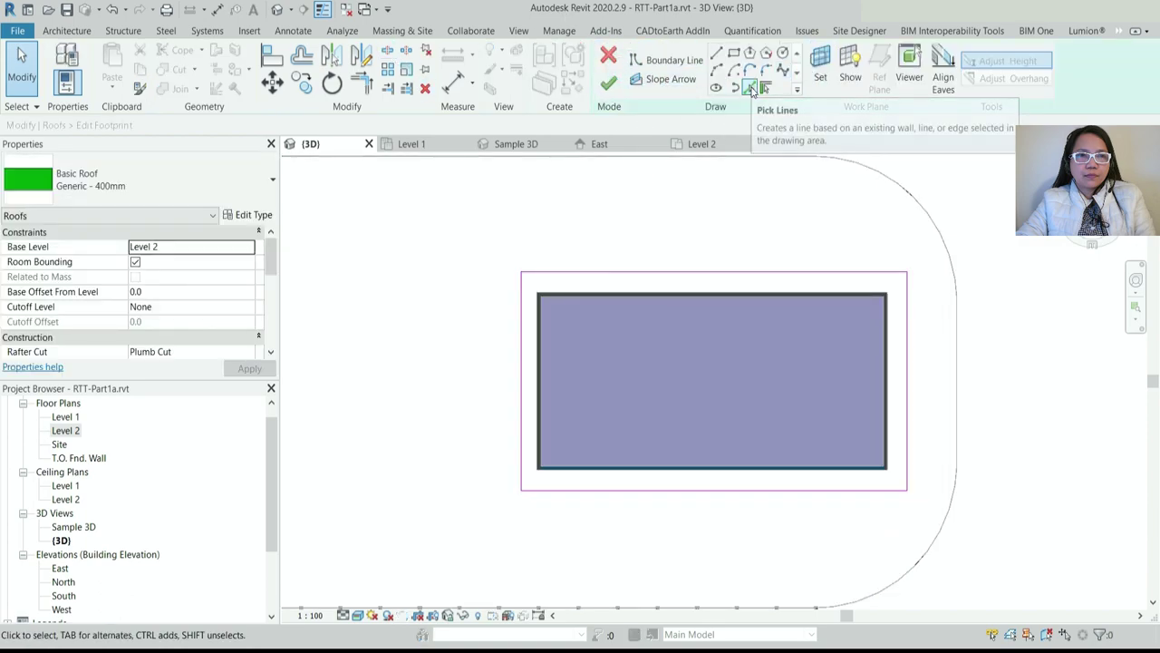
Align the top, left, bottom and right roof edges to the walls and finish the footprint
left_click(277, 63)
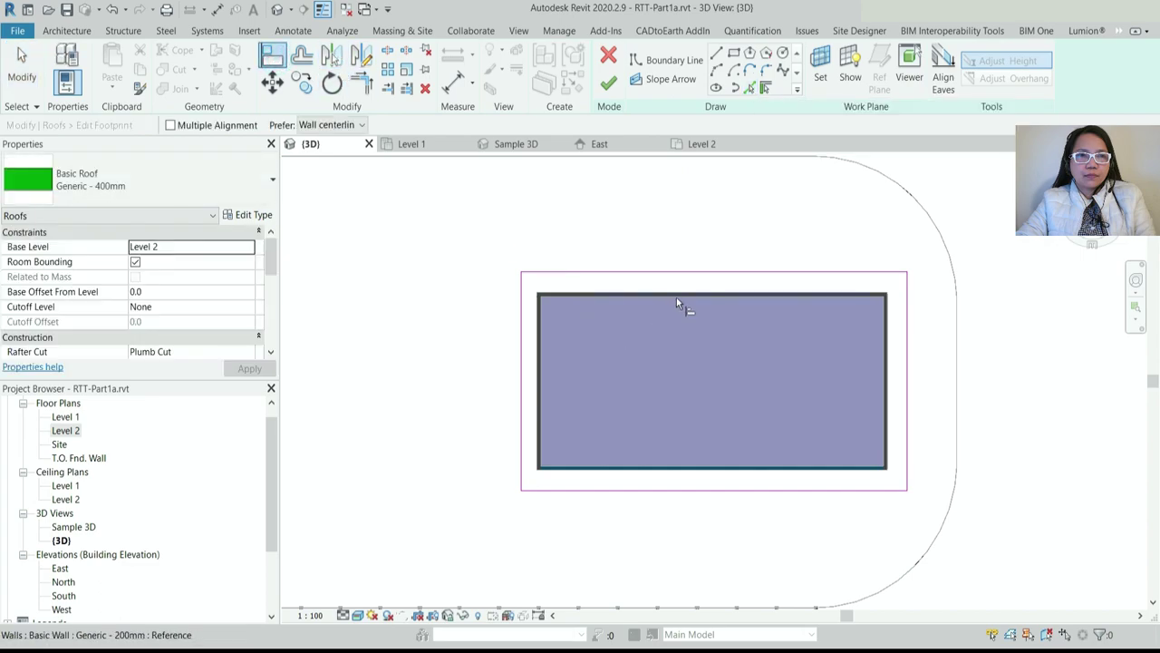
left_click(677, 293)
left_click(687, 272)
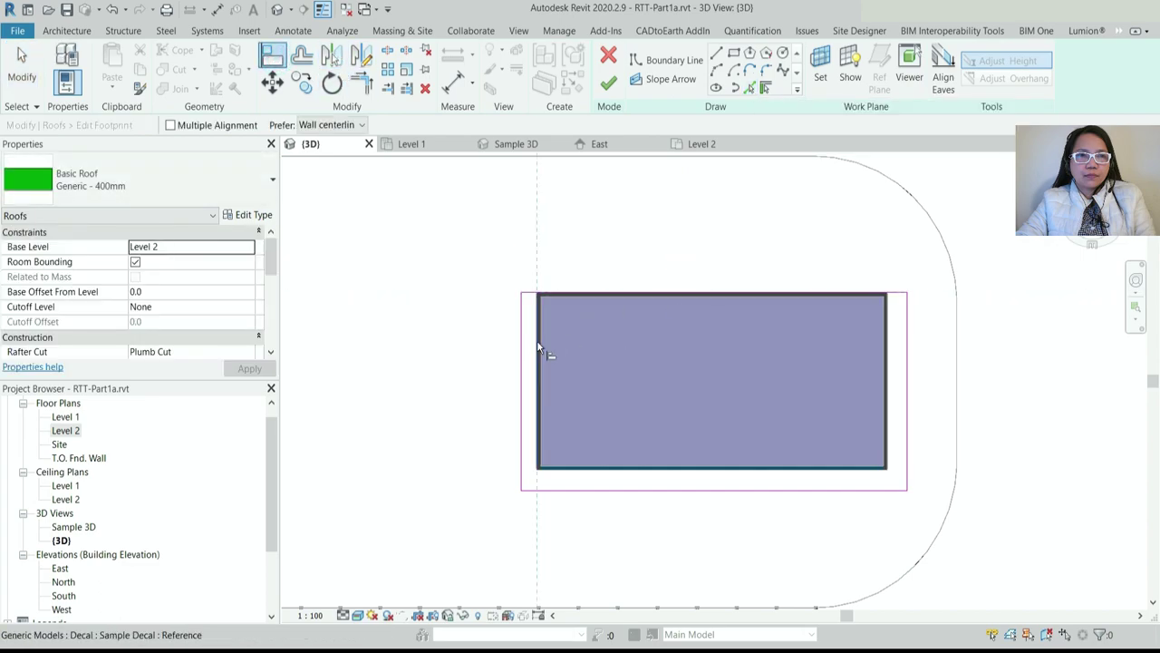
left_click(536, 340)
left_click(523, 343)
left_click(638, 469)
left_click(641, 488)
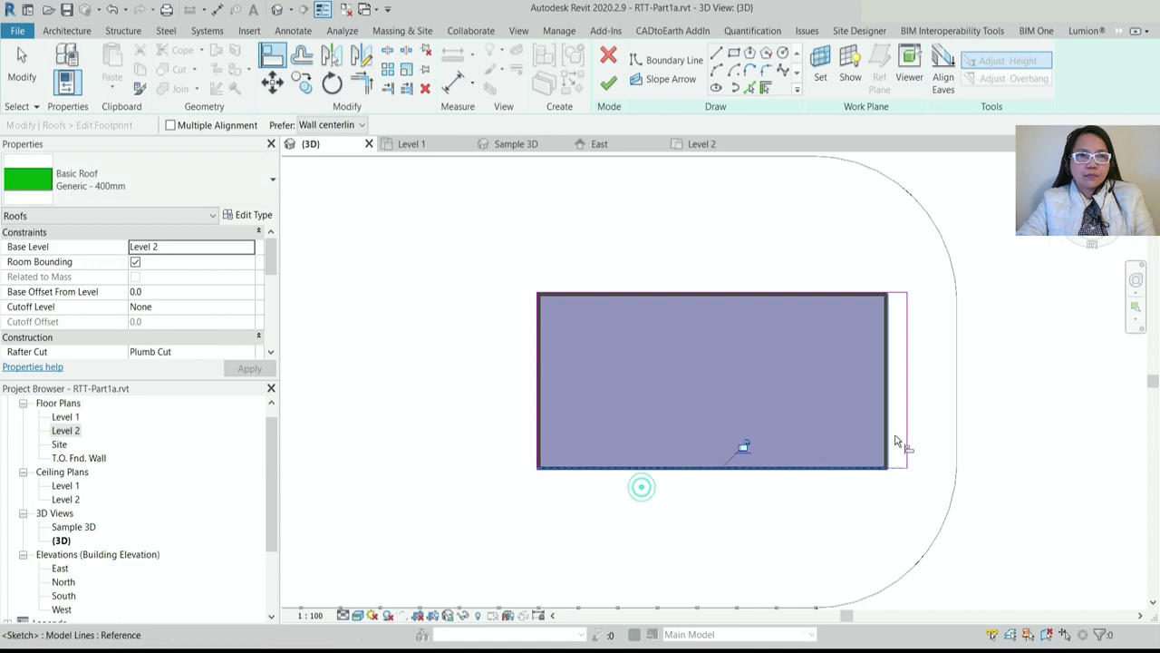
left_click(888, 410)
left_click(908, 391)
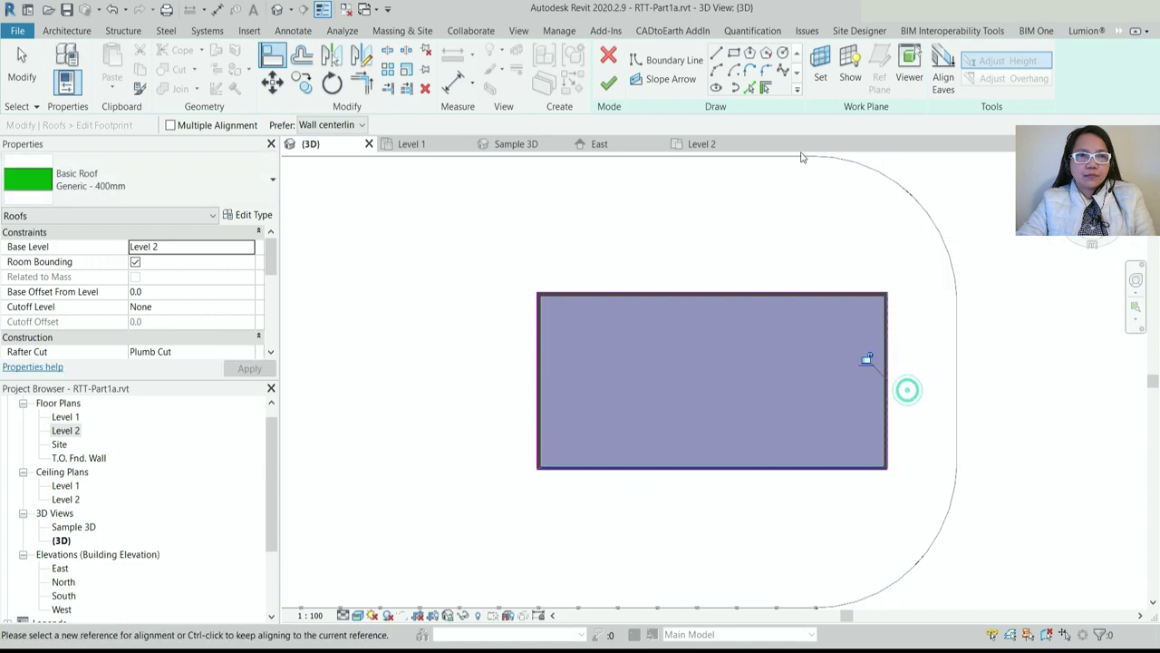
left_click(609, 83)
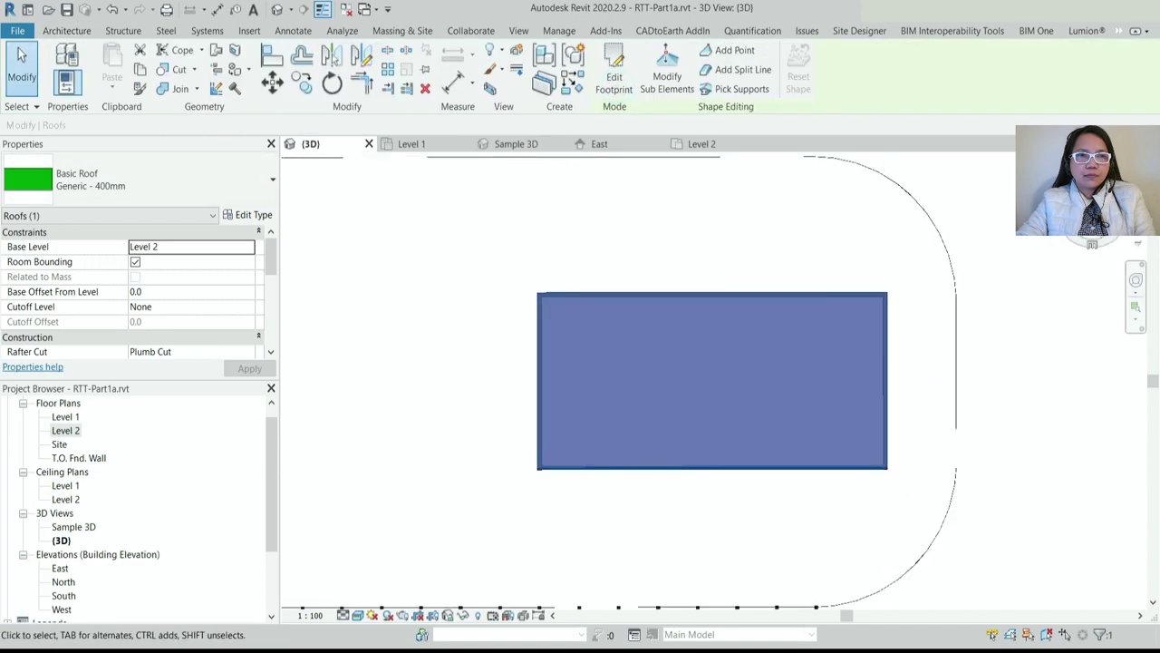
scroll(717, 395, "up", 10)
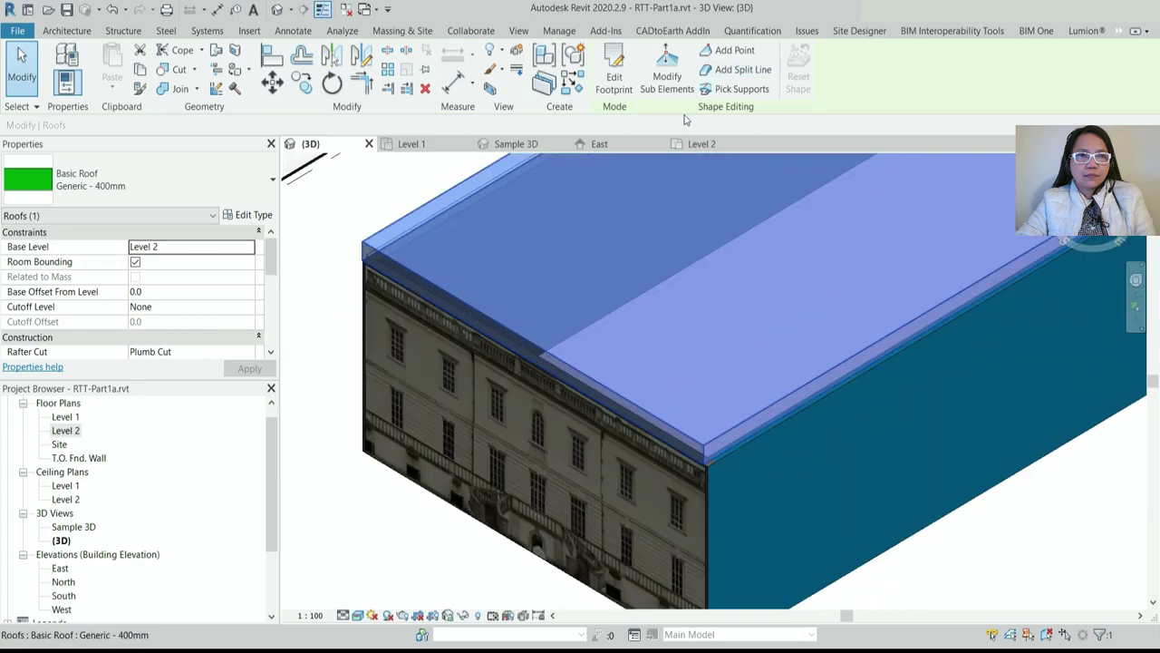
Set the roof's Base Offset From Level to -300
left_click(180, 291)
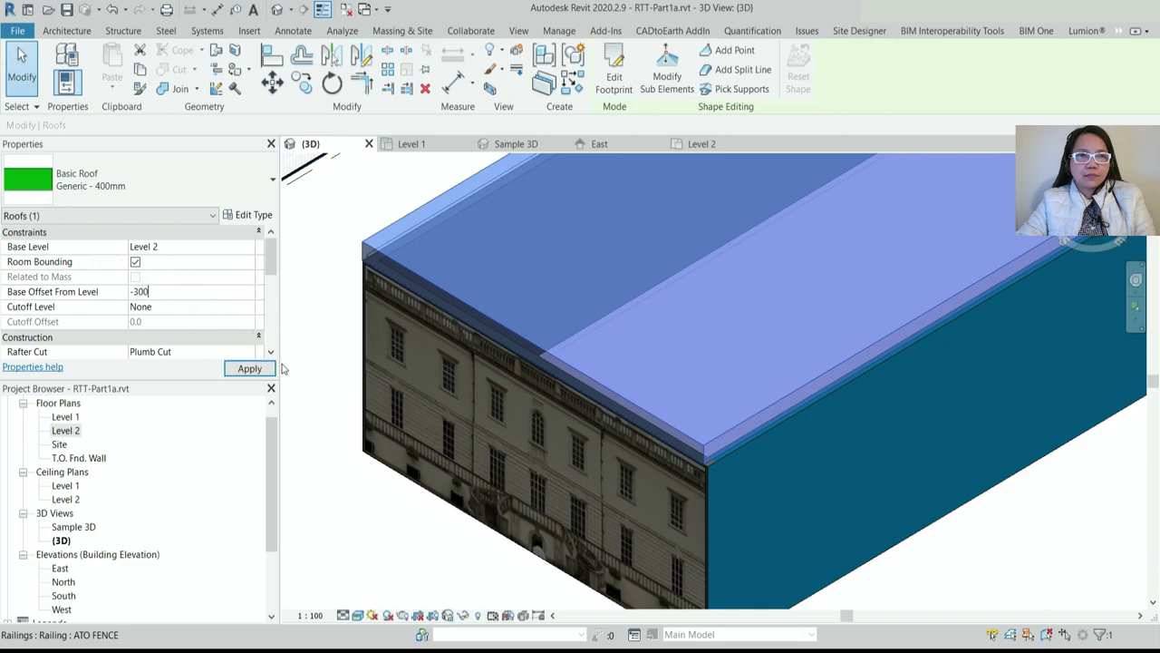
type("-300")
key("Return")
scroll(635, 327, "down", 2)
key("Escape")
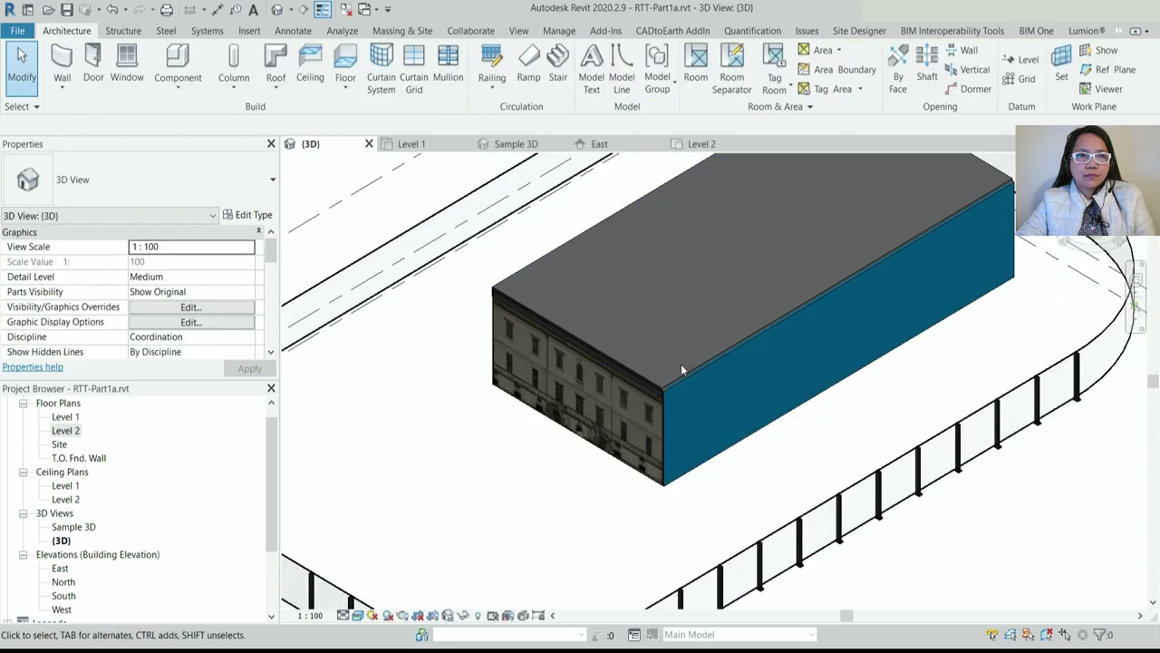
Change the roof type to Generic - 125mm
left_click(638, 366)
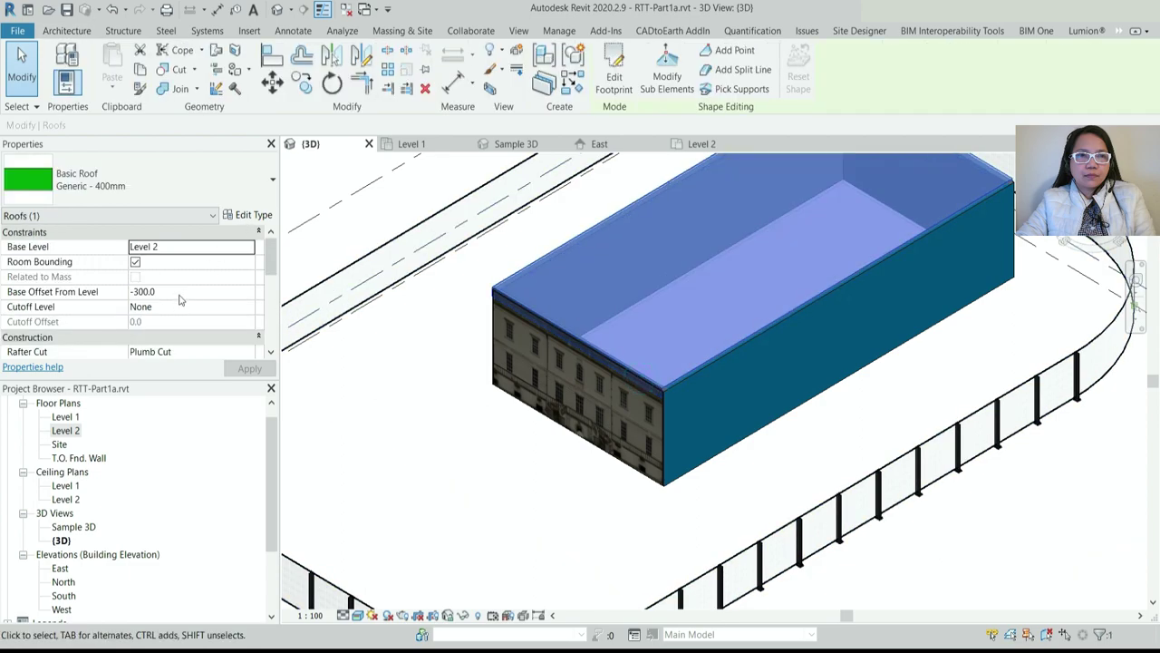
left_click(160, 172)
left_click(107, 290)
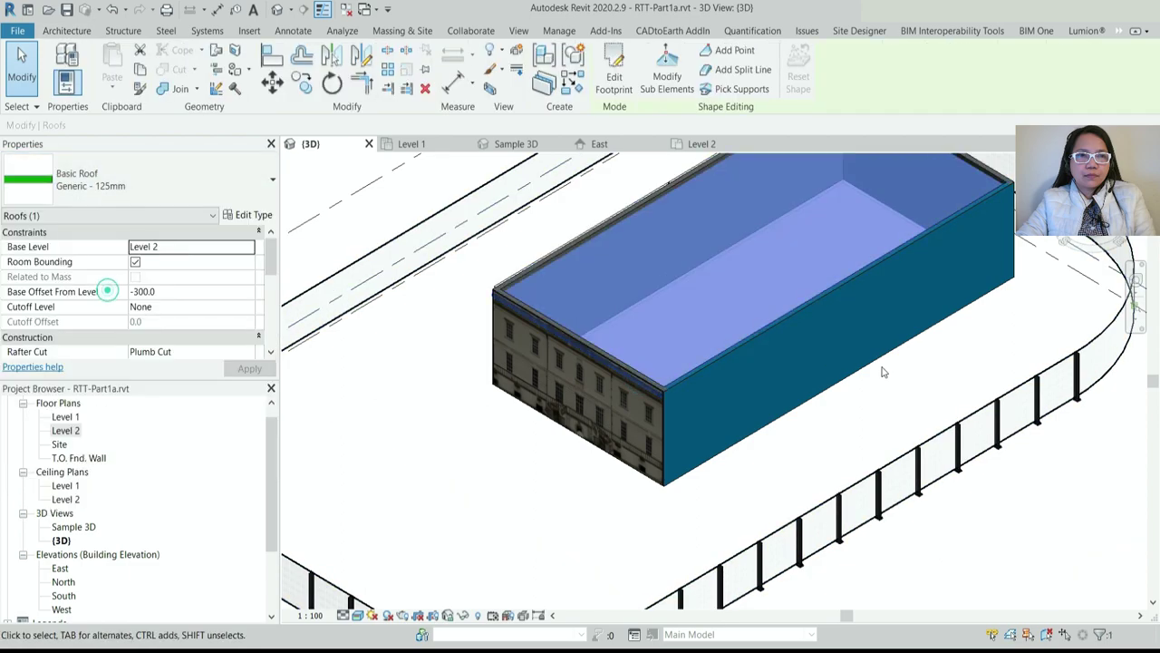
scroll(647, 367, "up", 2)
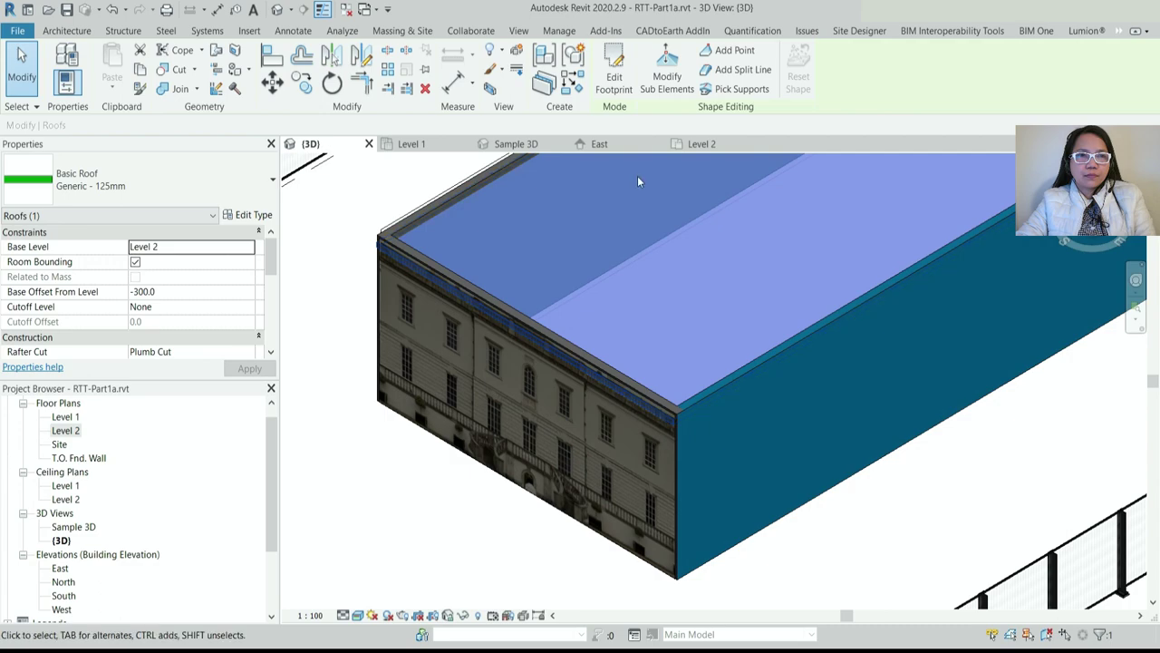
left_click(614, 76)
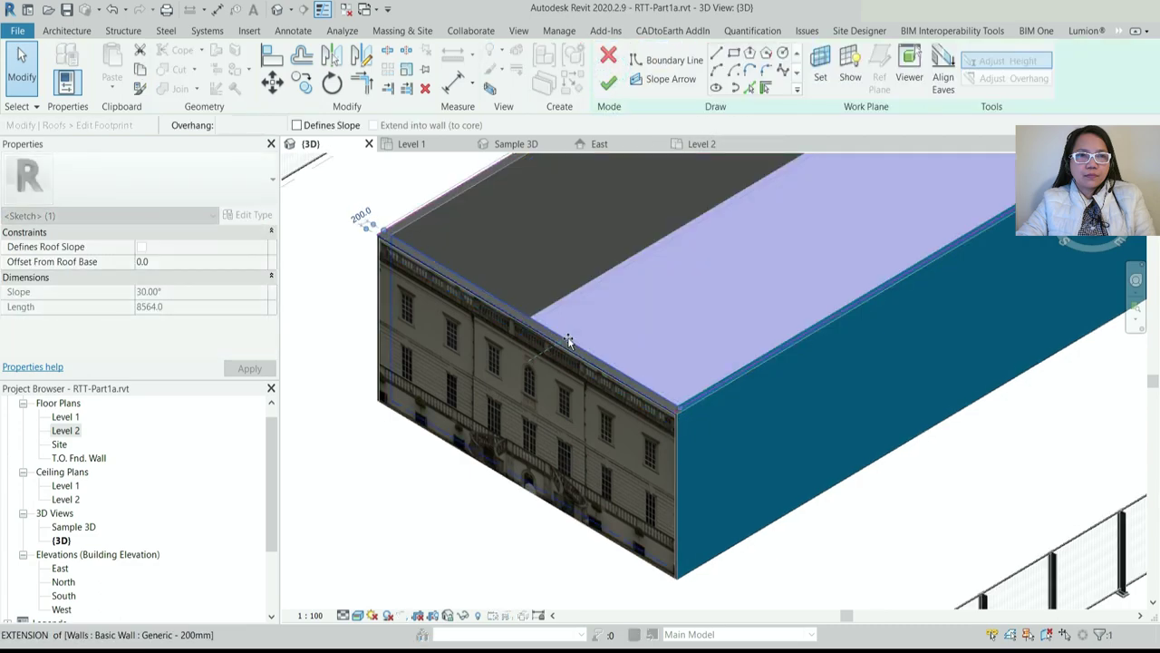
key("Escape")
scroll(549, 290, "down", 2)
scroll(536, 223, "up", 3)
left_click(517, 317)
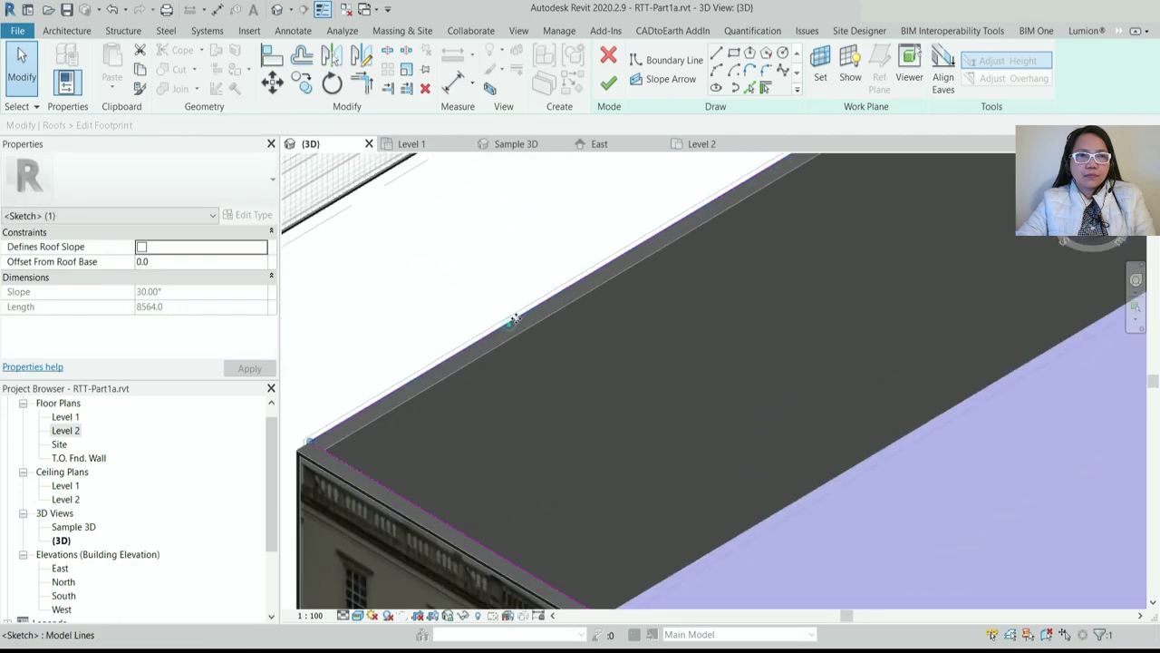
scroll(544, 344, "down", 4)
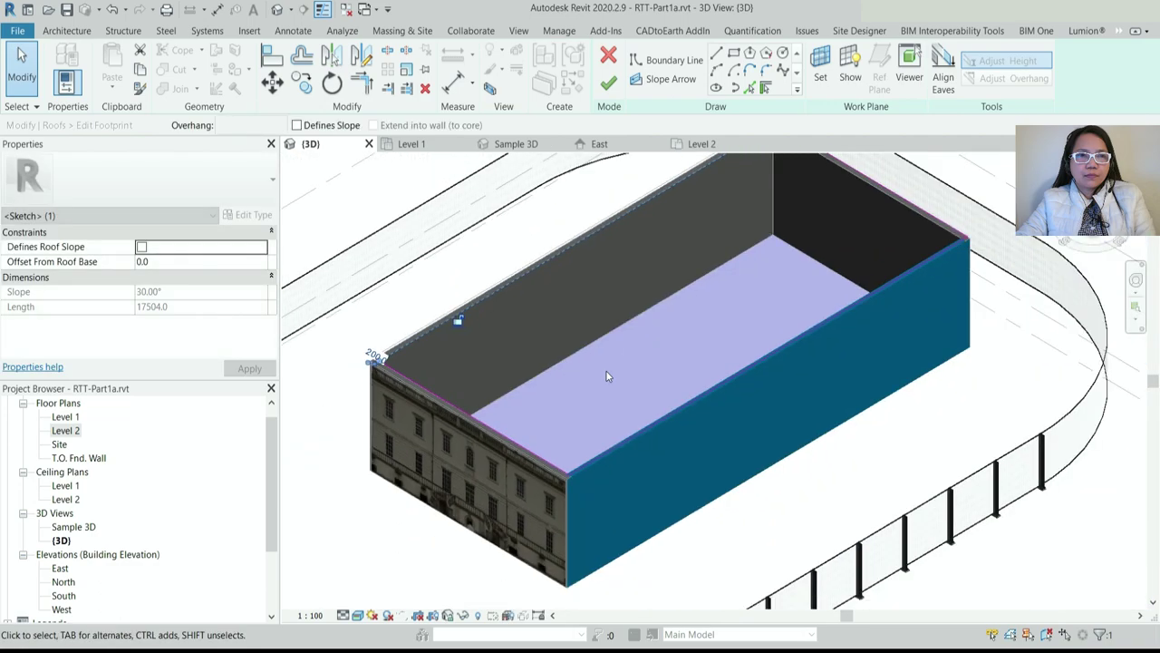
scroll(687, 408, "up", 5)
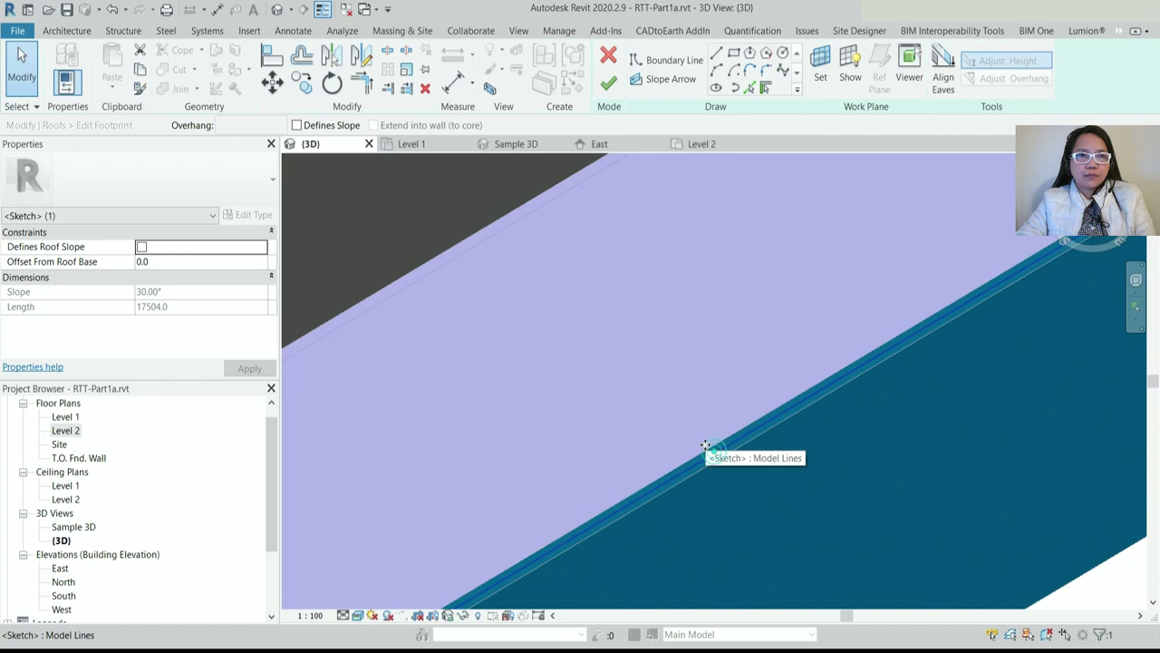
scroll(705, 444, "down", 4)
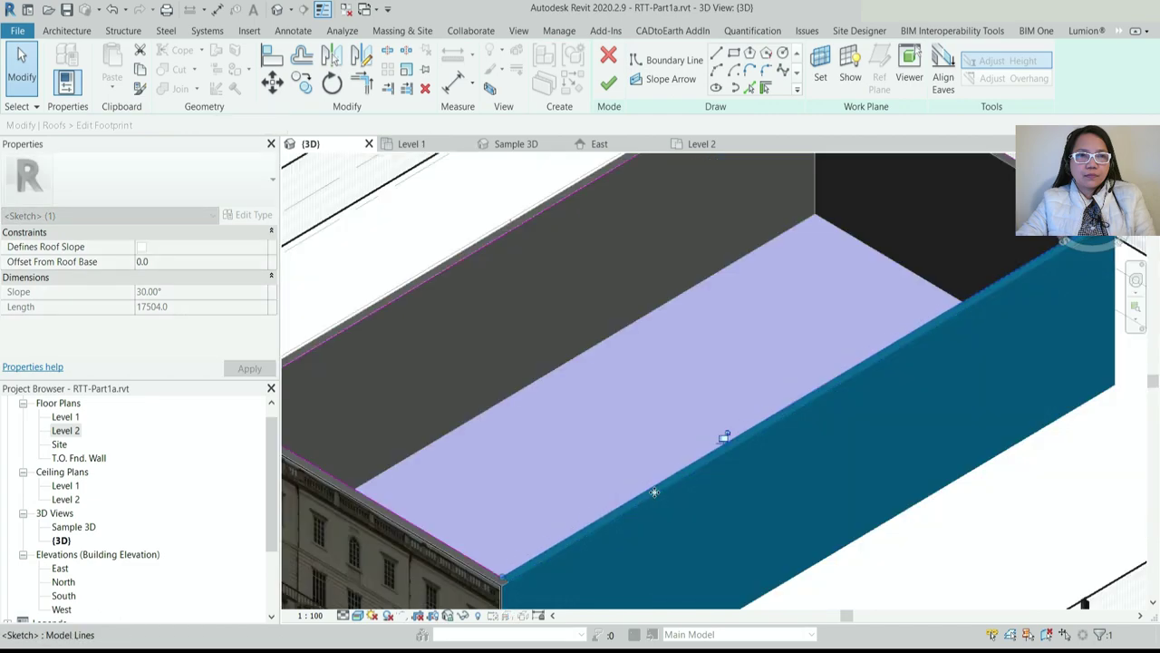
scroll(845, 258, "up", 4)
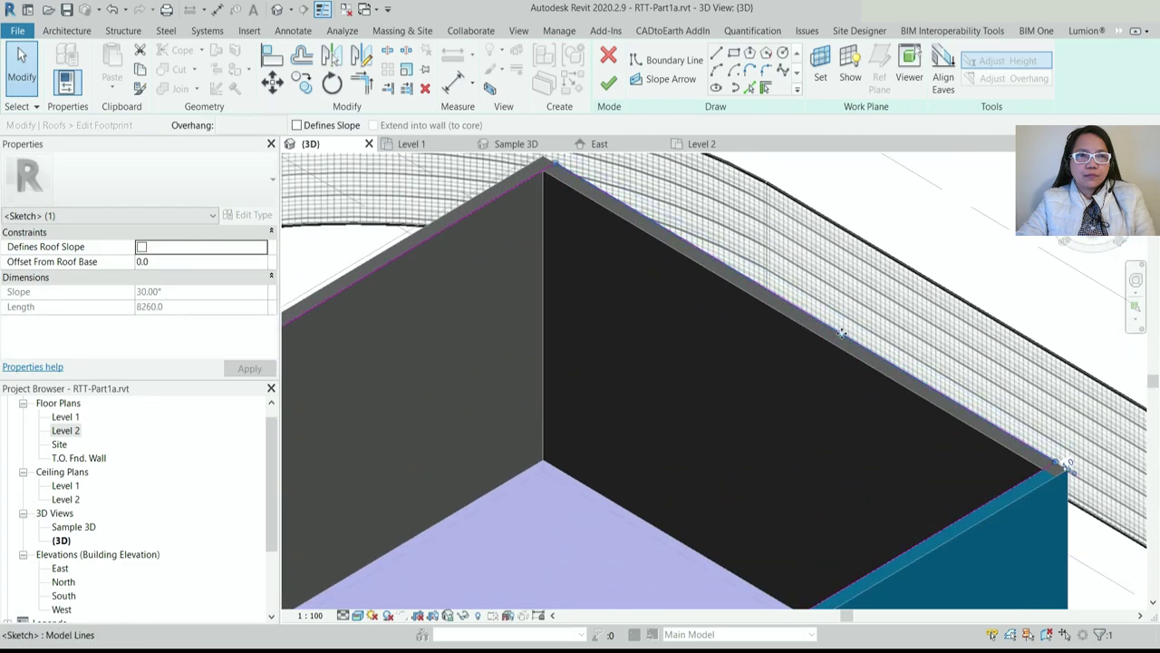
left_click(832, 349)
left_click(609, 82)
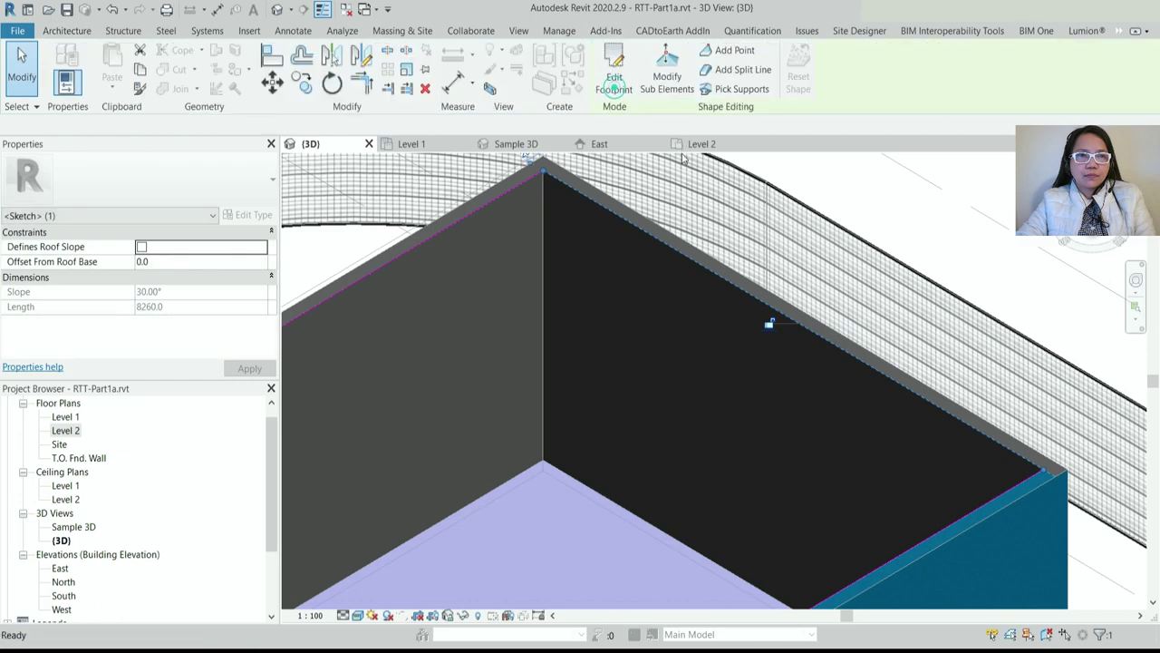
key("Escape")
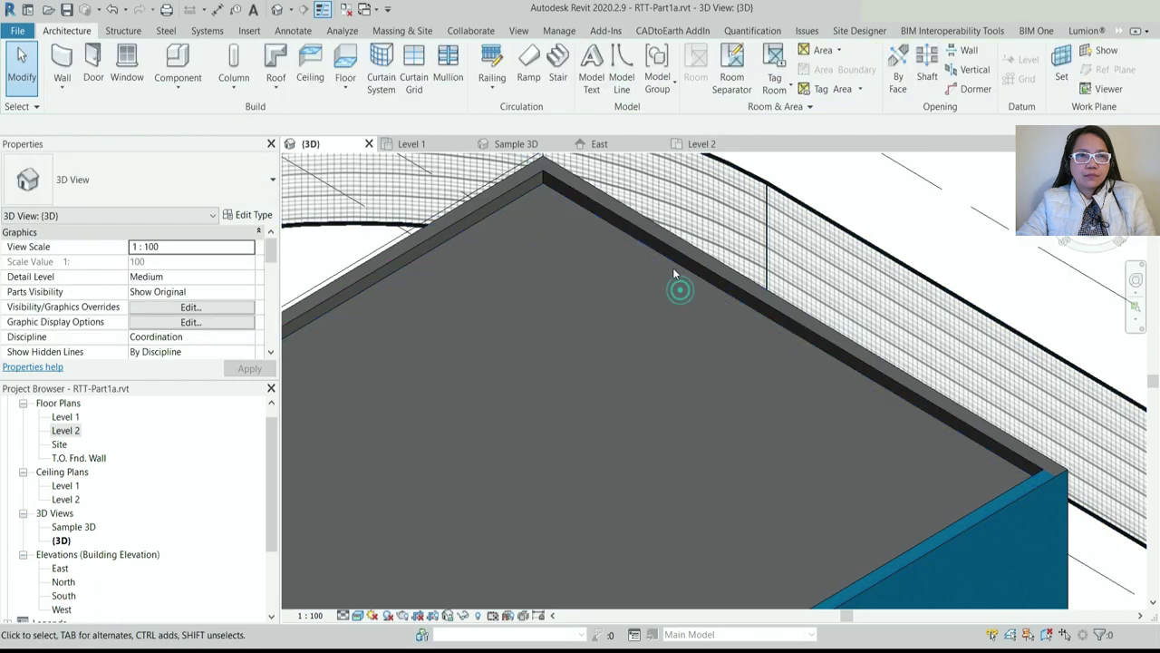
Apply a -800 Base Offset From Level to the roof, recessing it deeper inside the walls
left_click(674, 269)
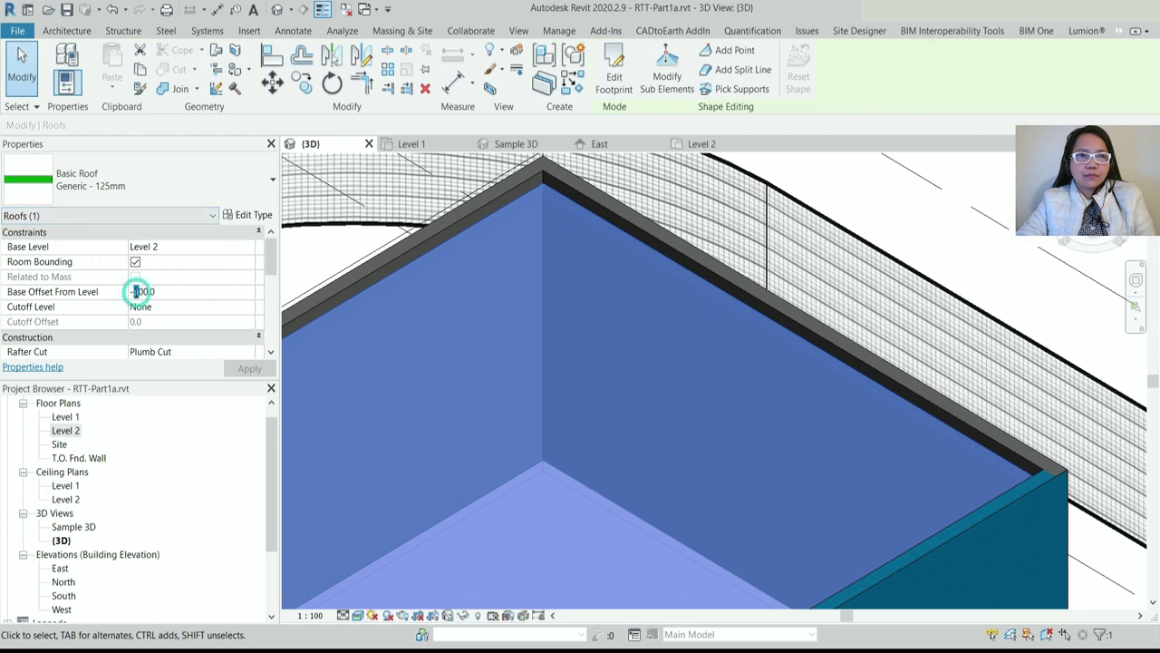
left_click(250, 368)
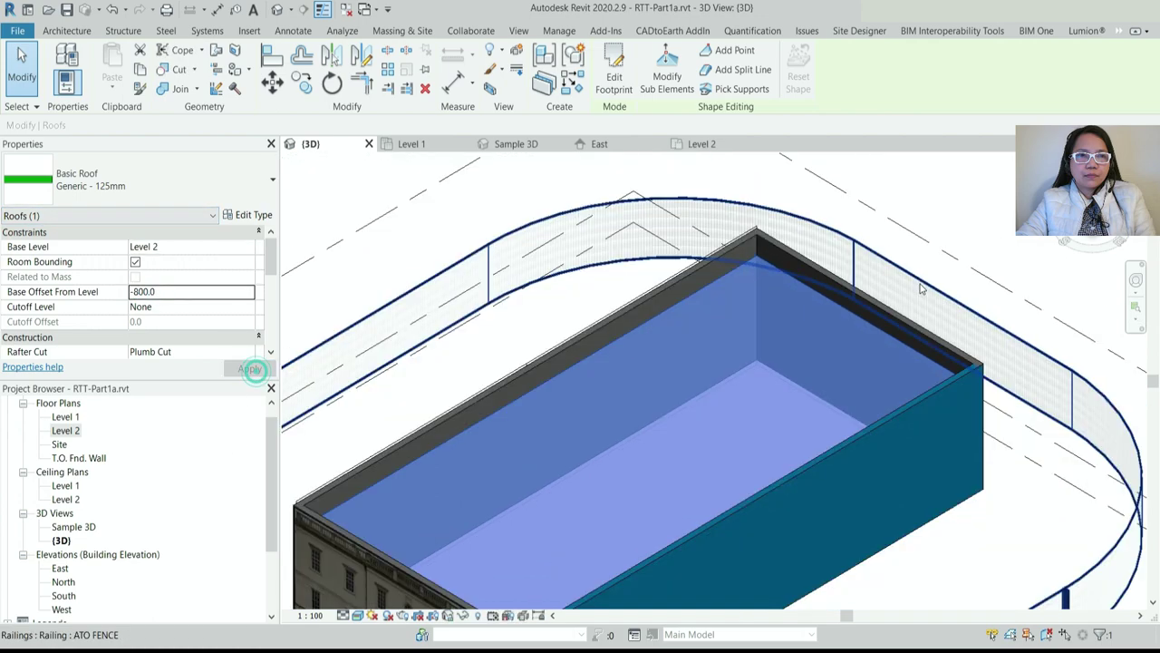
scroll(932, 388, "down", 5)
key("Escape")
scroll(883, 342, "up", 2)
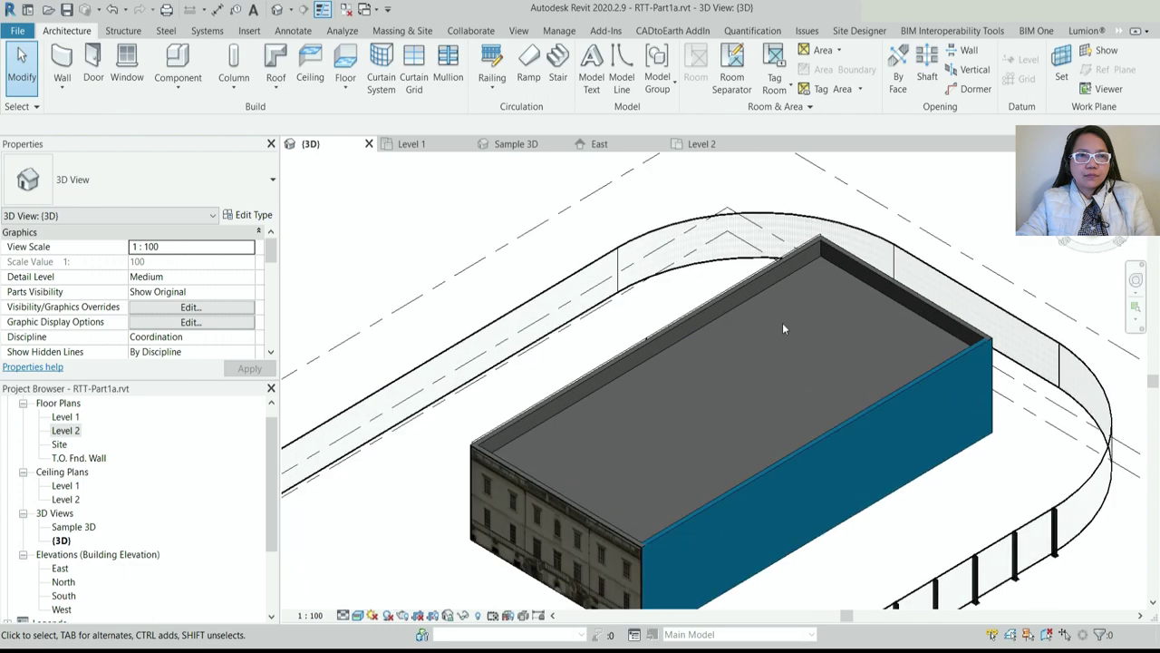
scroll(935, 516, "down", 3)
scroll(569, 217, "down", 2)
scroll(855, 266, "up", 3)
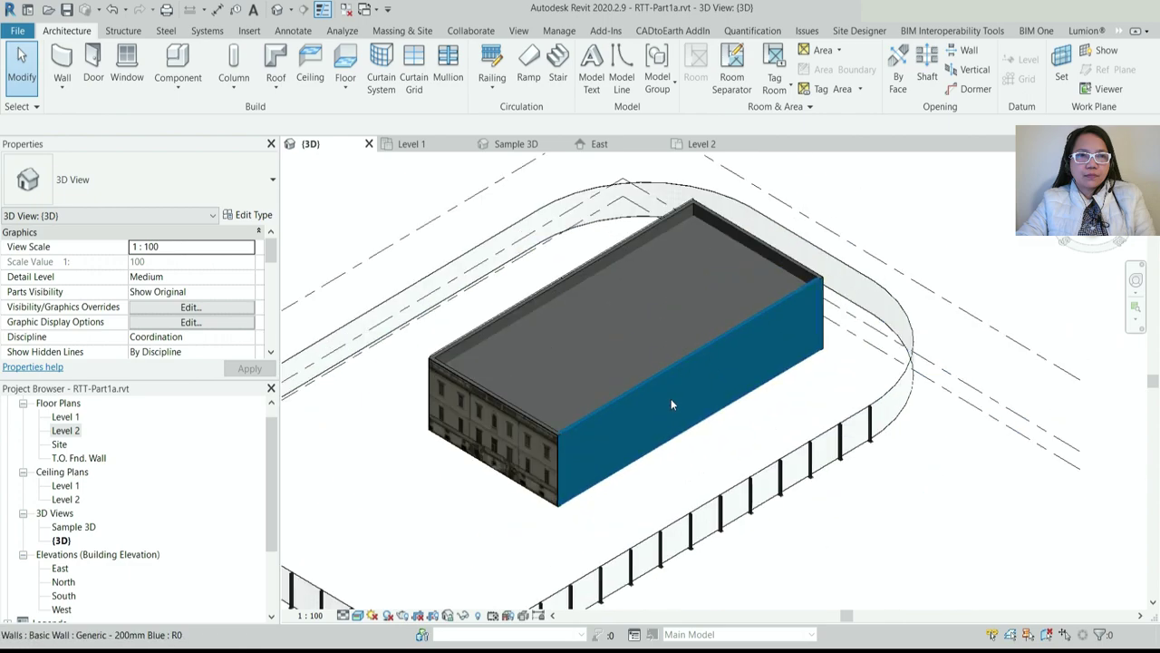
scroll(722, 297, "down", 2)
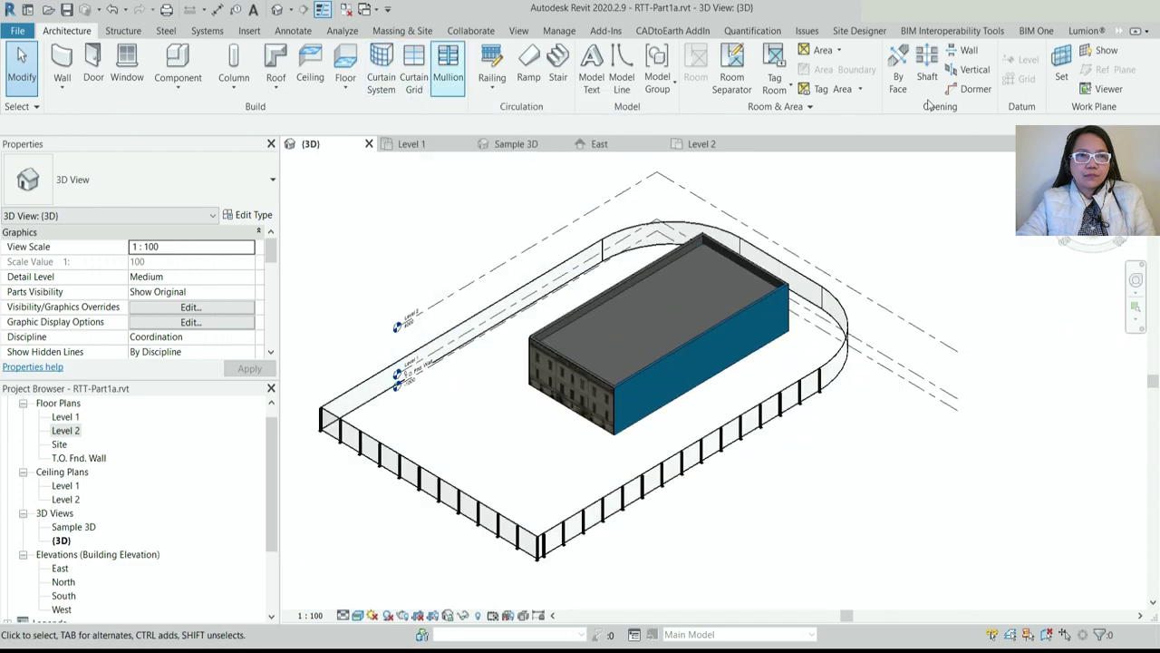